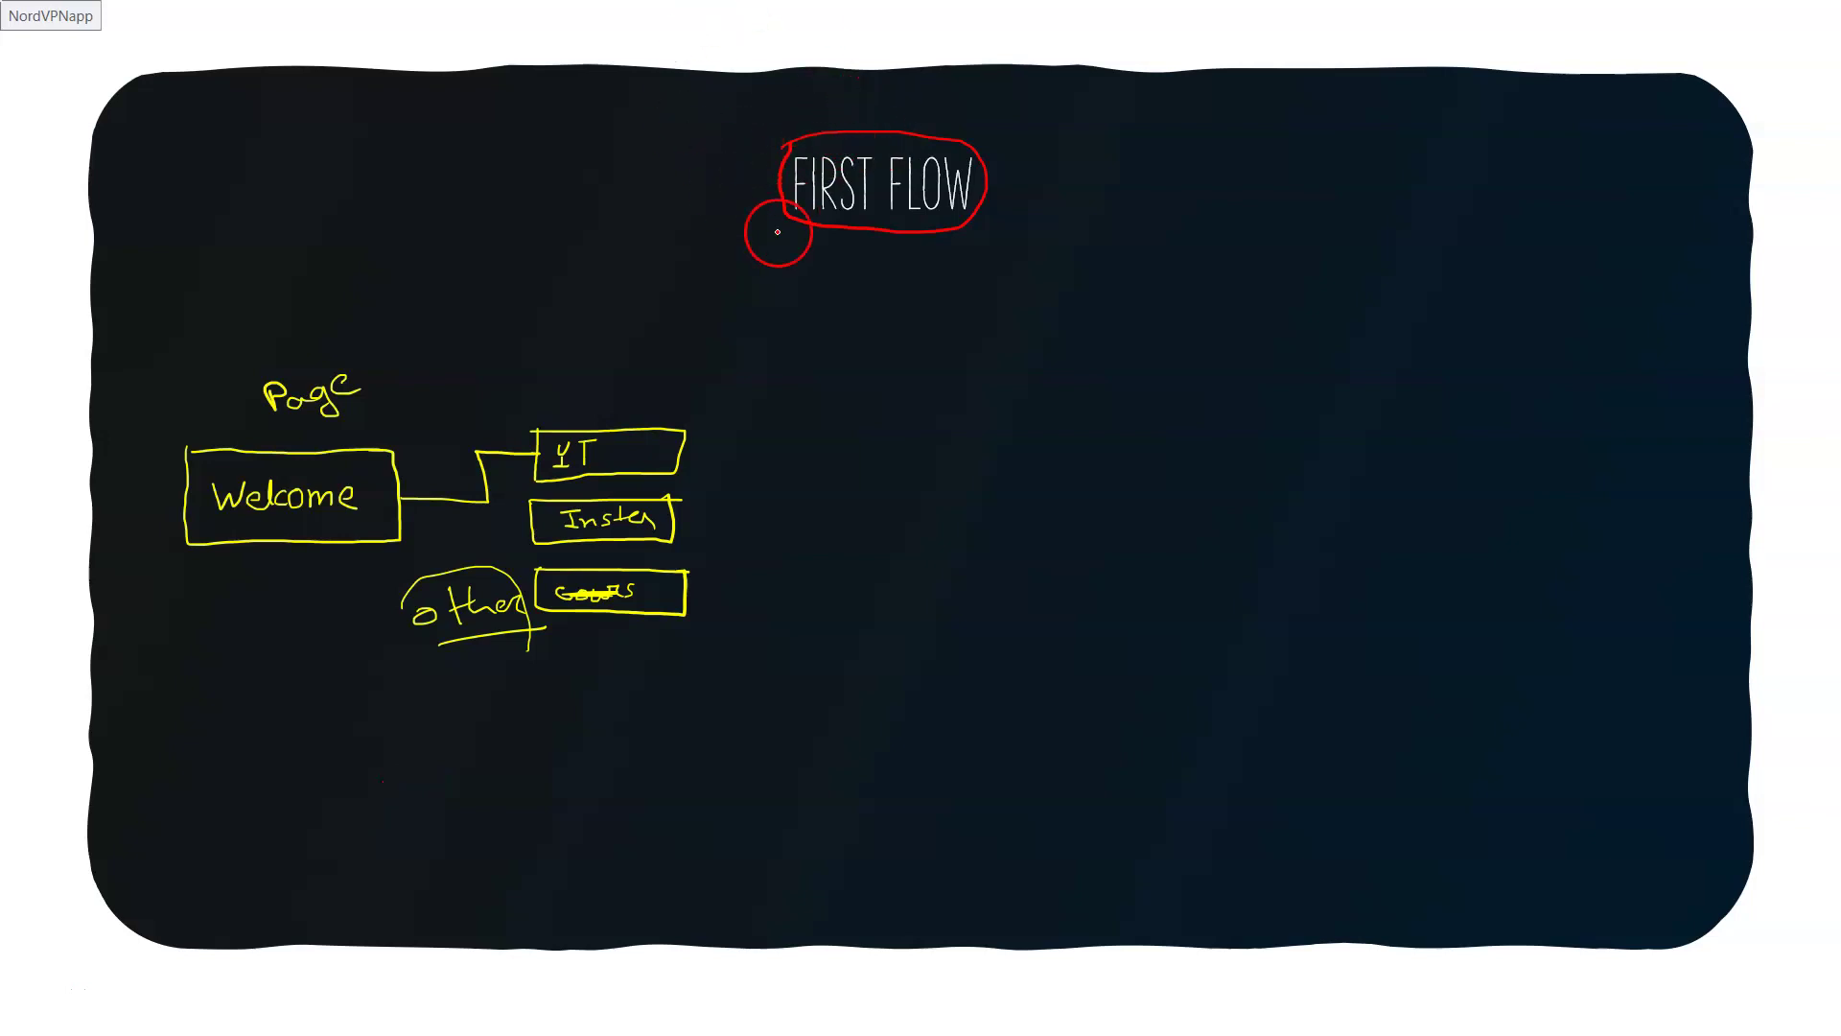
- Underline the FIRST FLOW title in red ink, then switch to yellow and circle 'Second'
drag(792, 254, 875, 251)
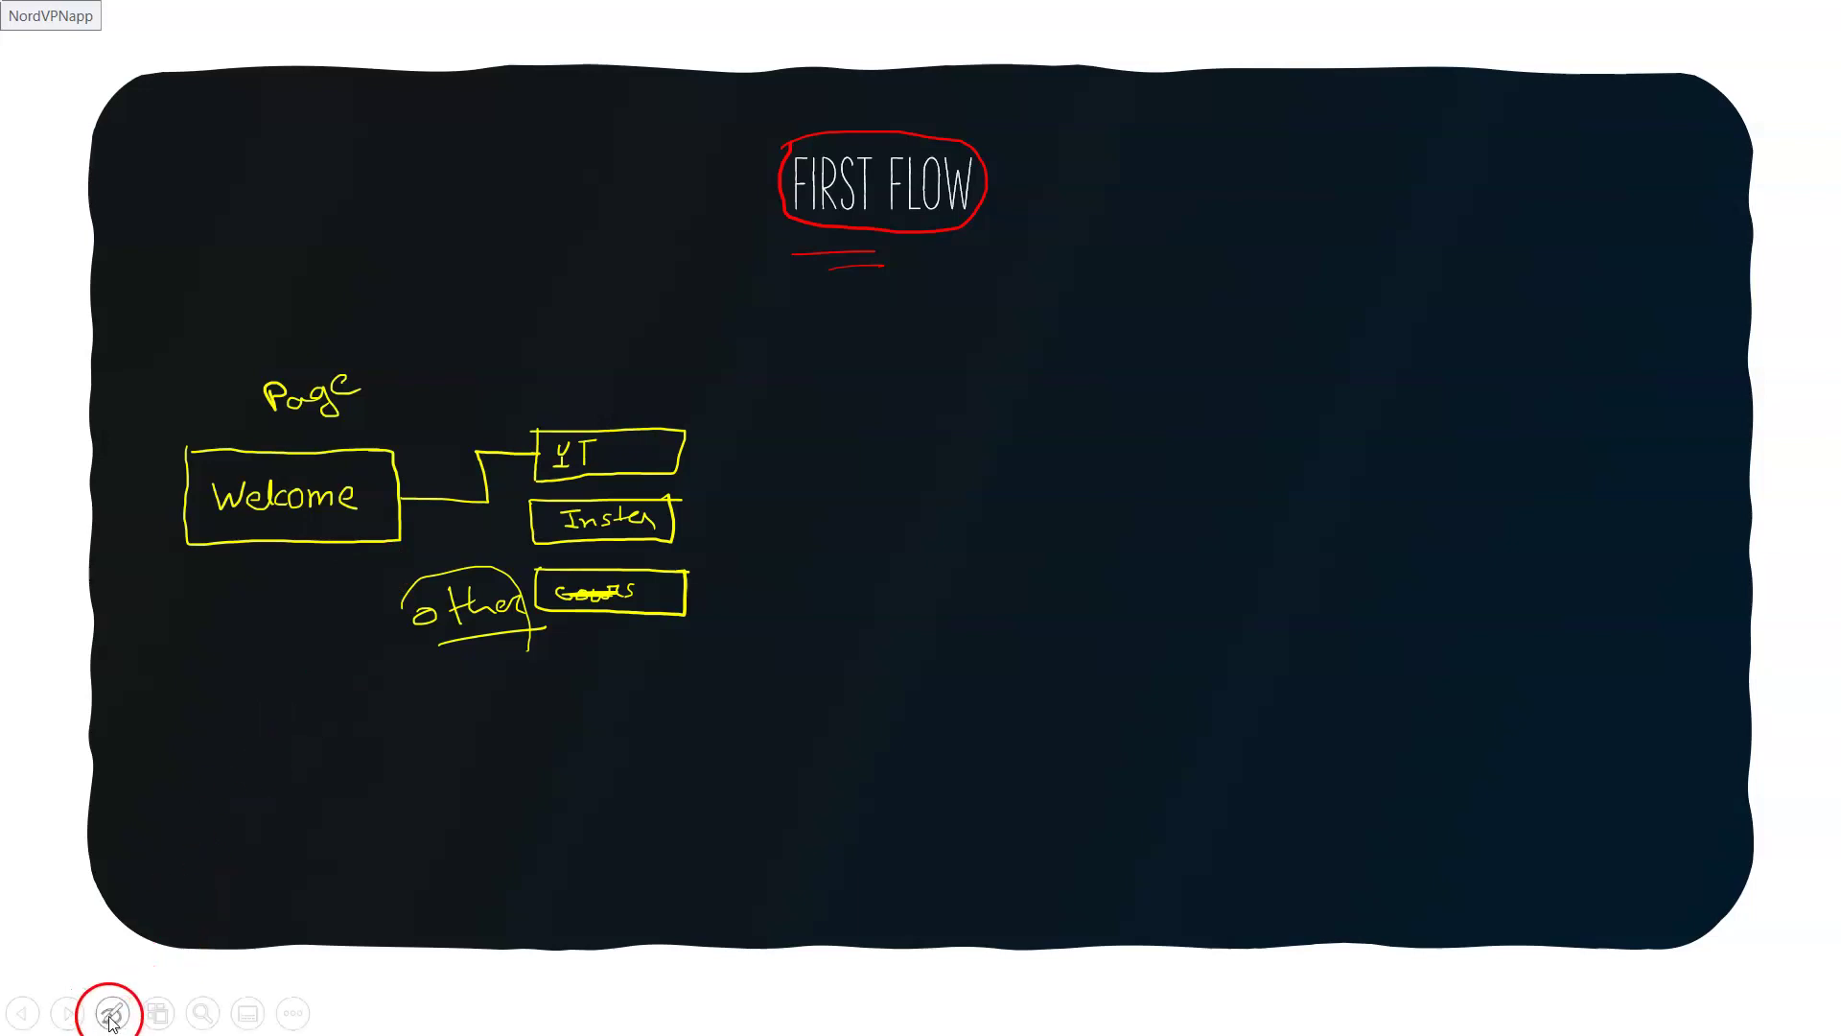
click(112, 1012)
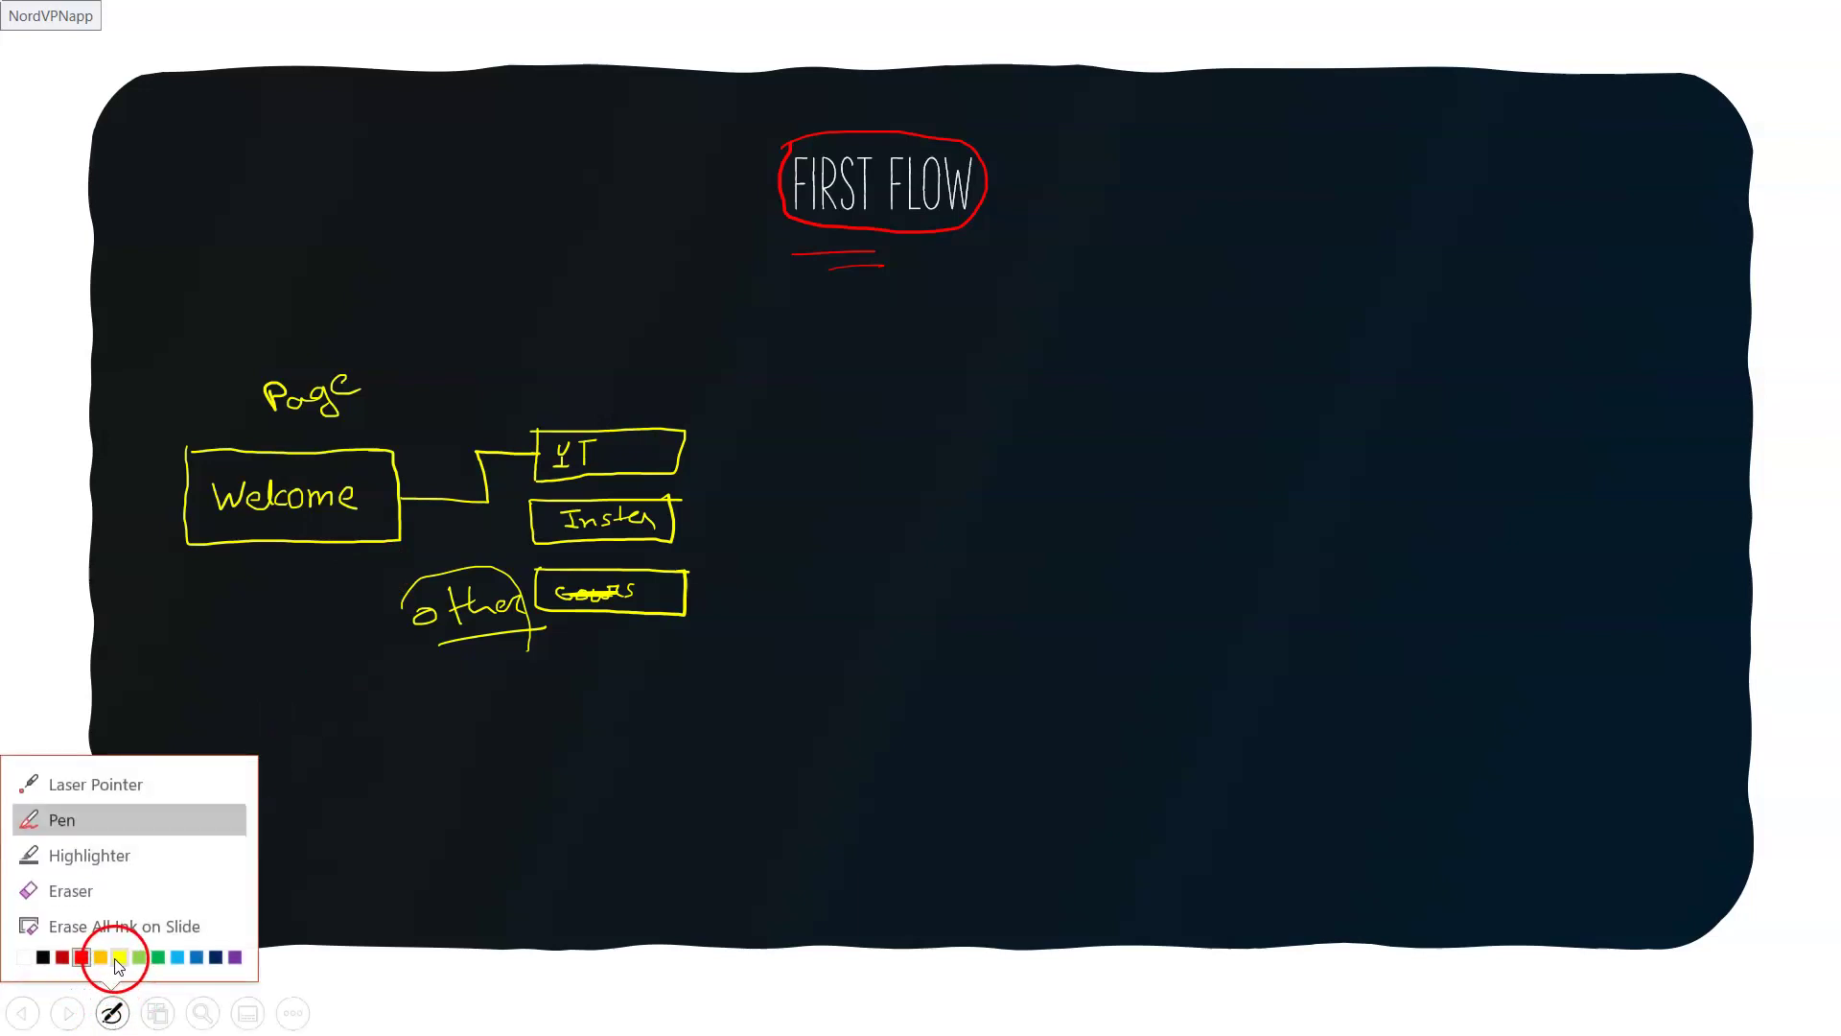
click(113, 959)
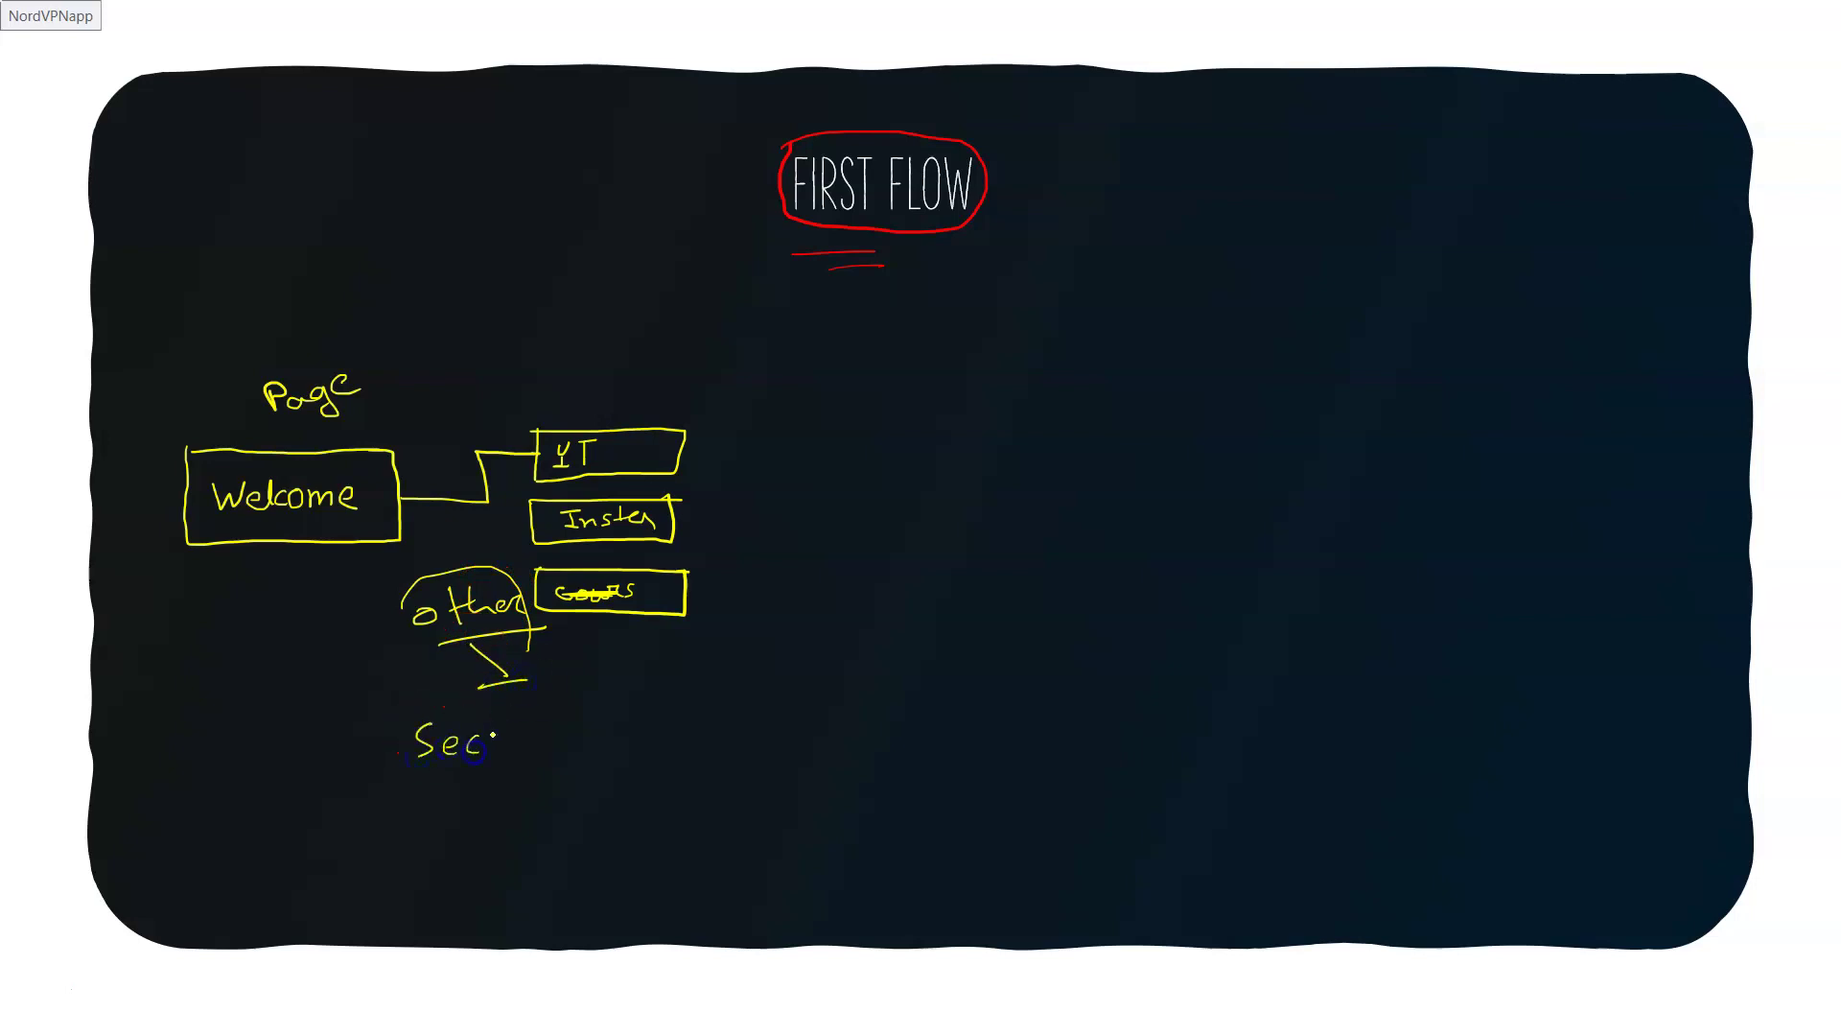
drag(572, 744, 354, 721)
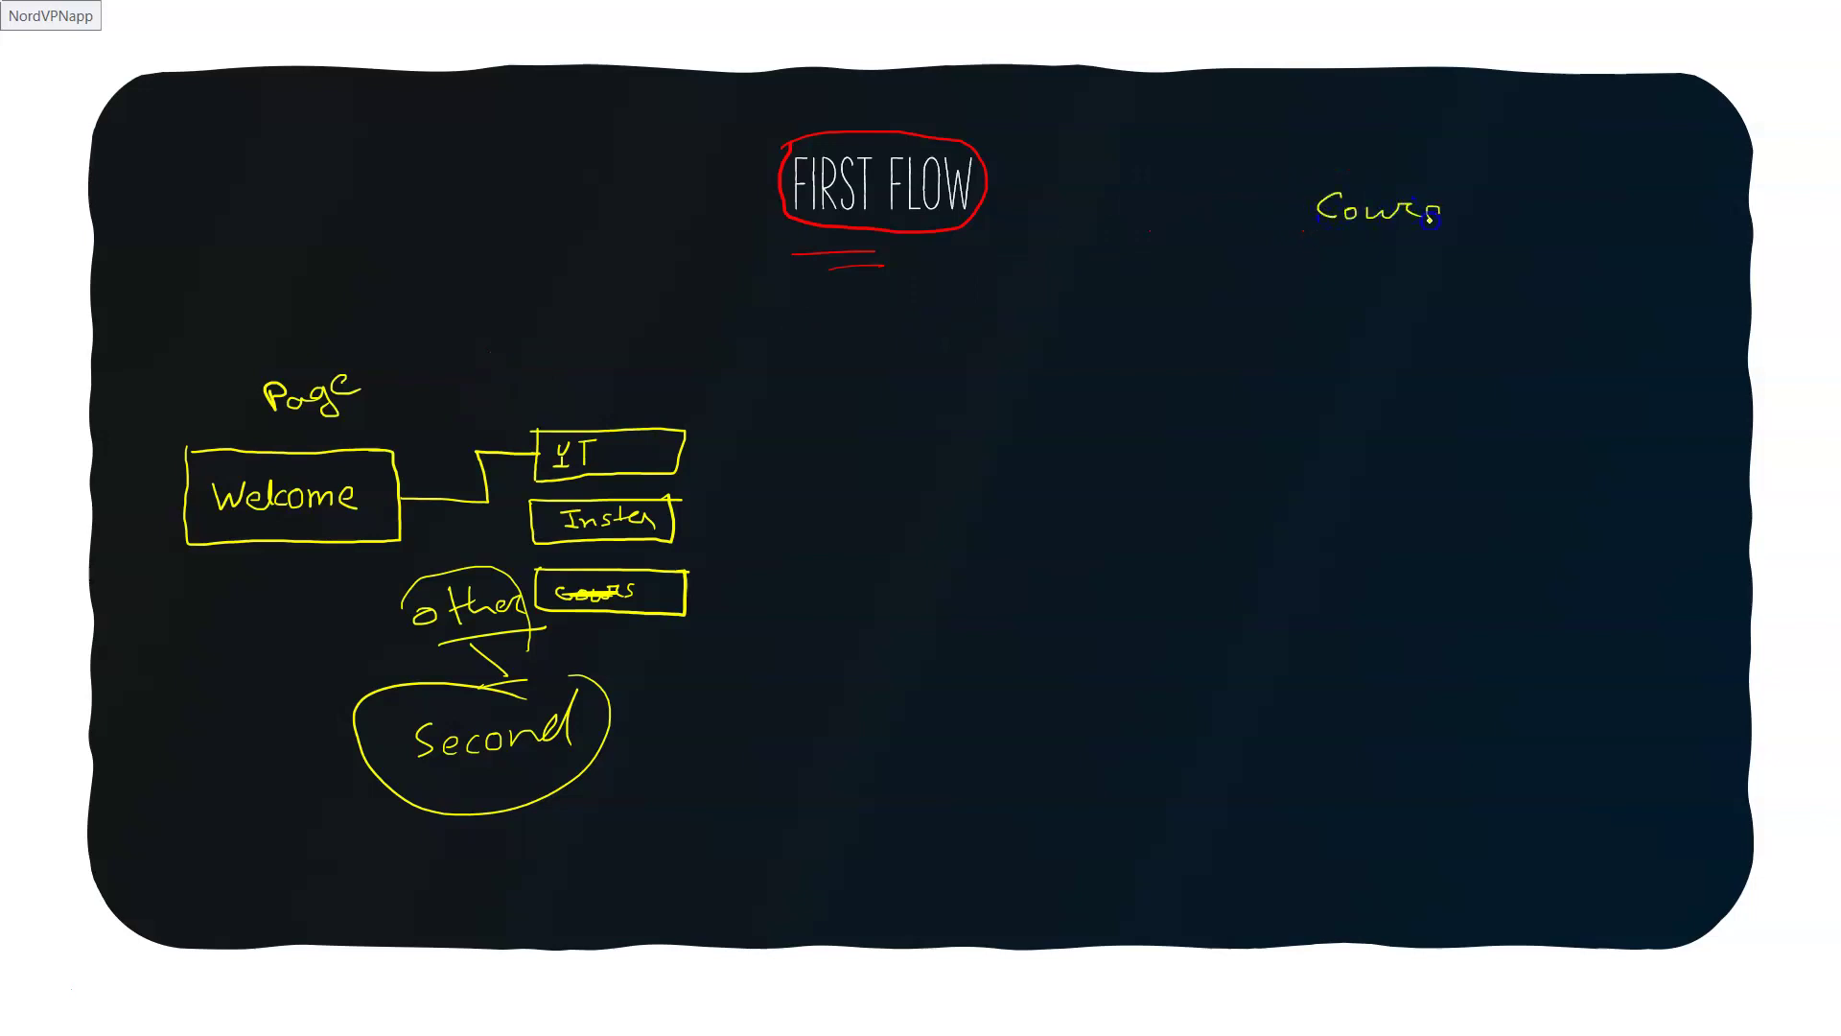
- Circle the word 'Course' on the slide in yellow ink
mouse_move(1314, 149)
mouse_down()
mouse_move(1459, 153)
mouse_move(1333, 247)
mouse_up()
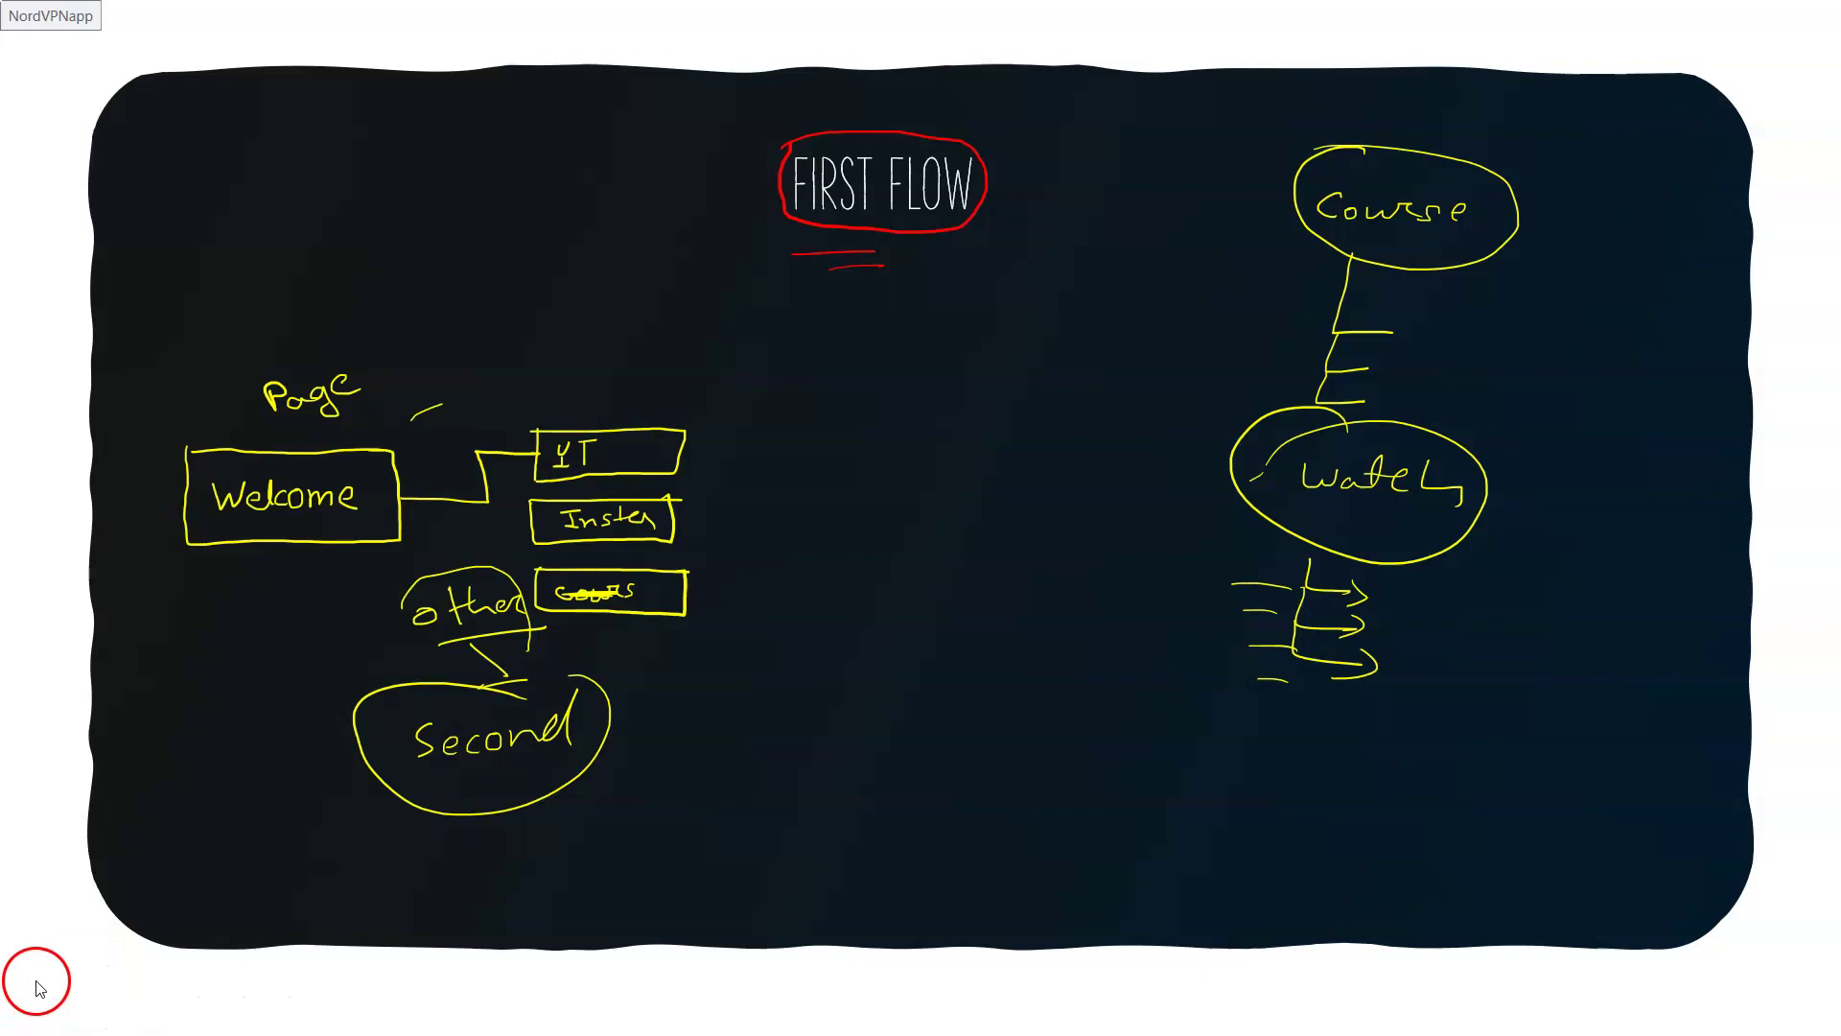
- Switch to ManyChat and browse the flows folders, returning to Welcome Message's parent folder
key(alt+Tab)
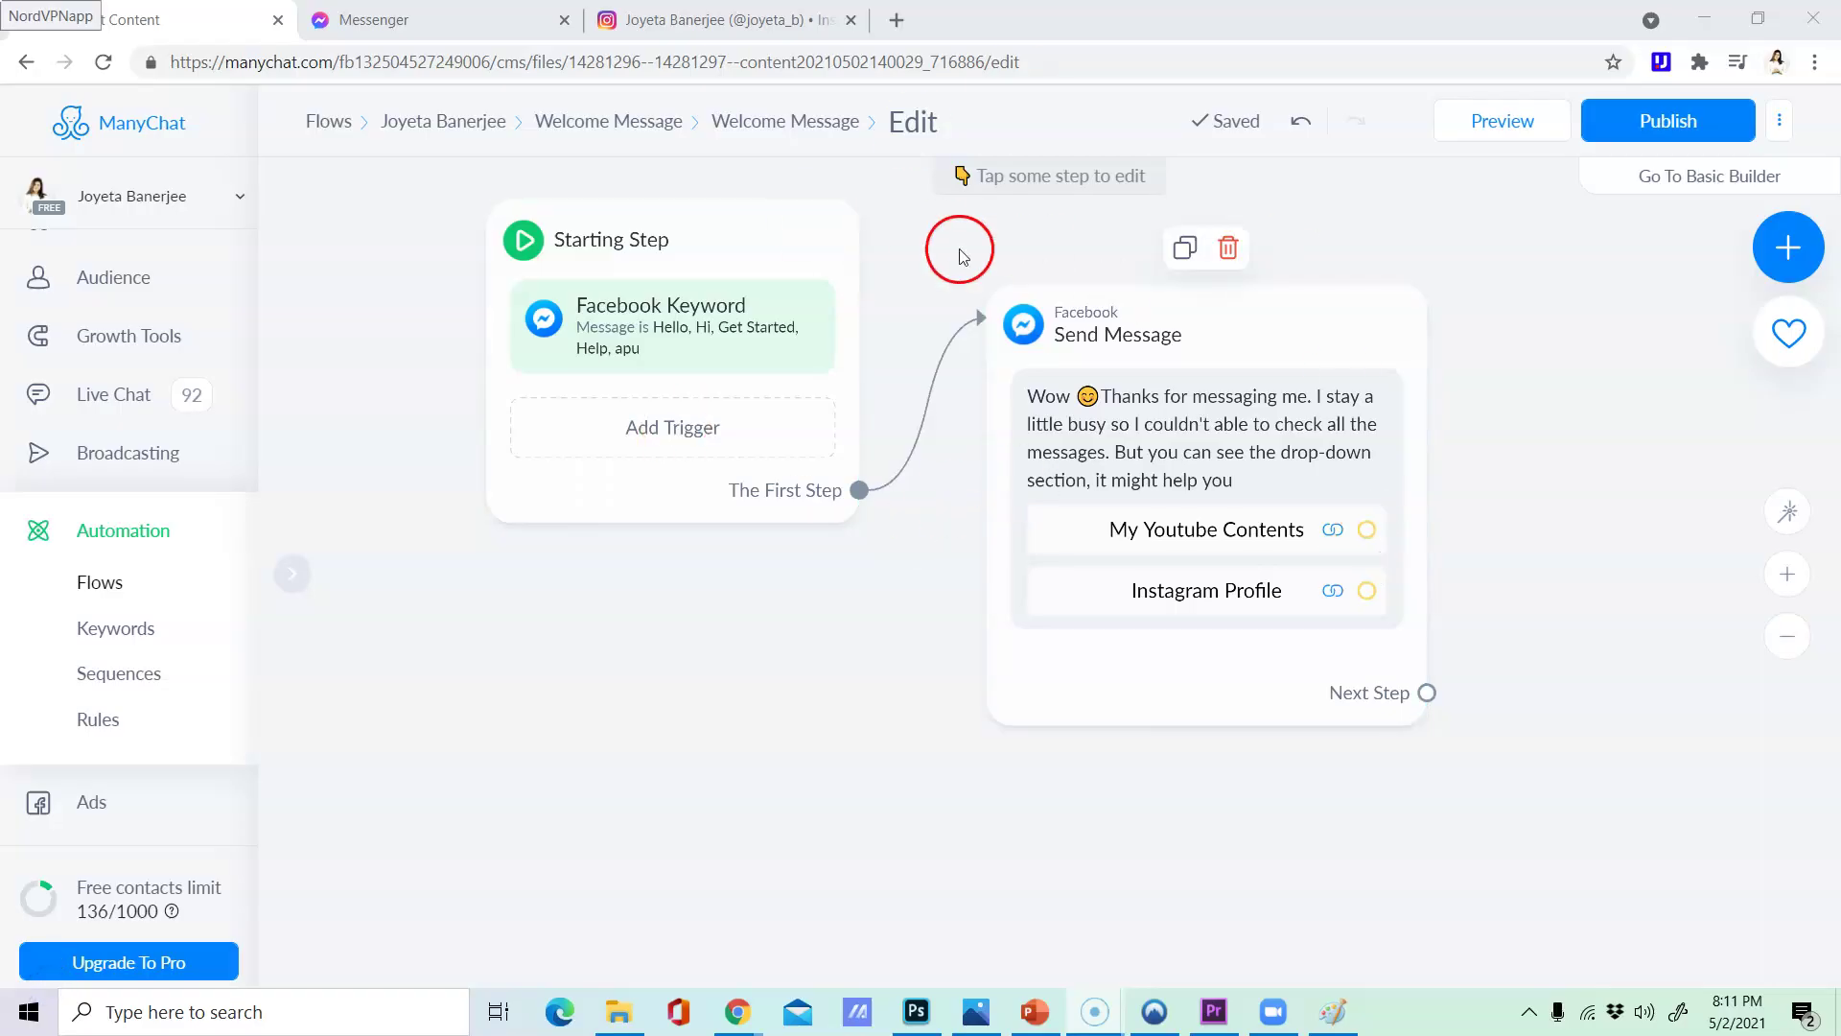
scroll(1002, 407, down, 3)
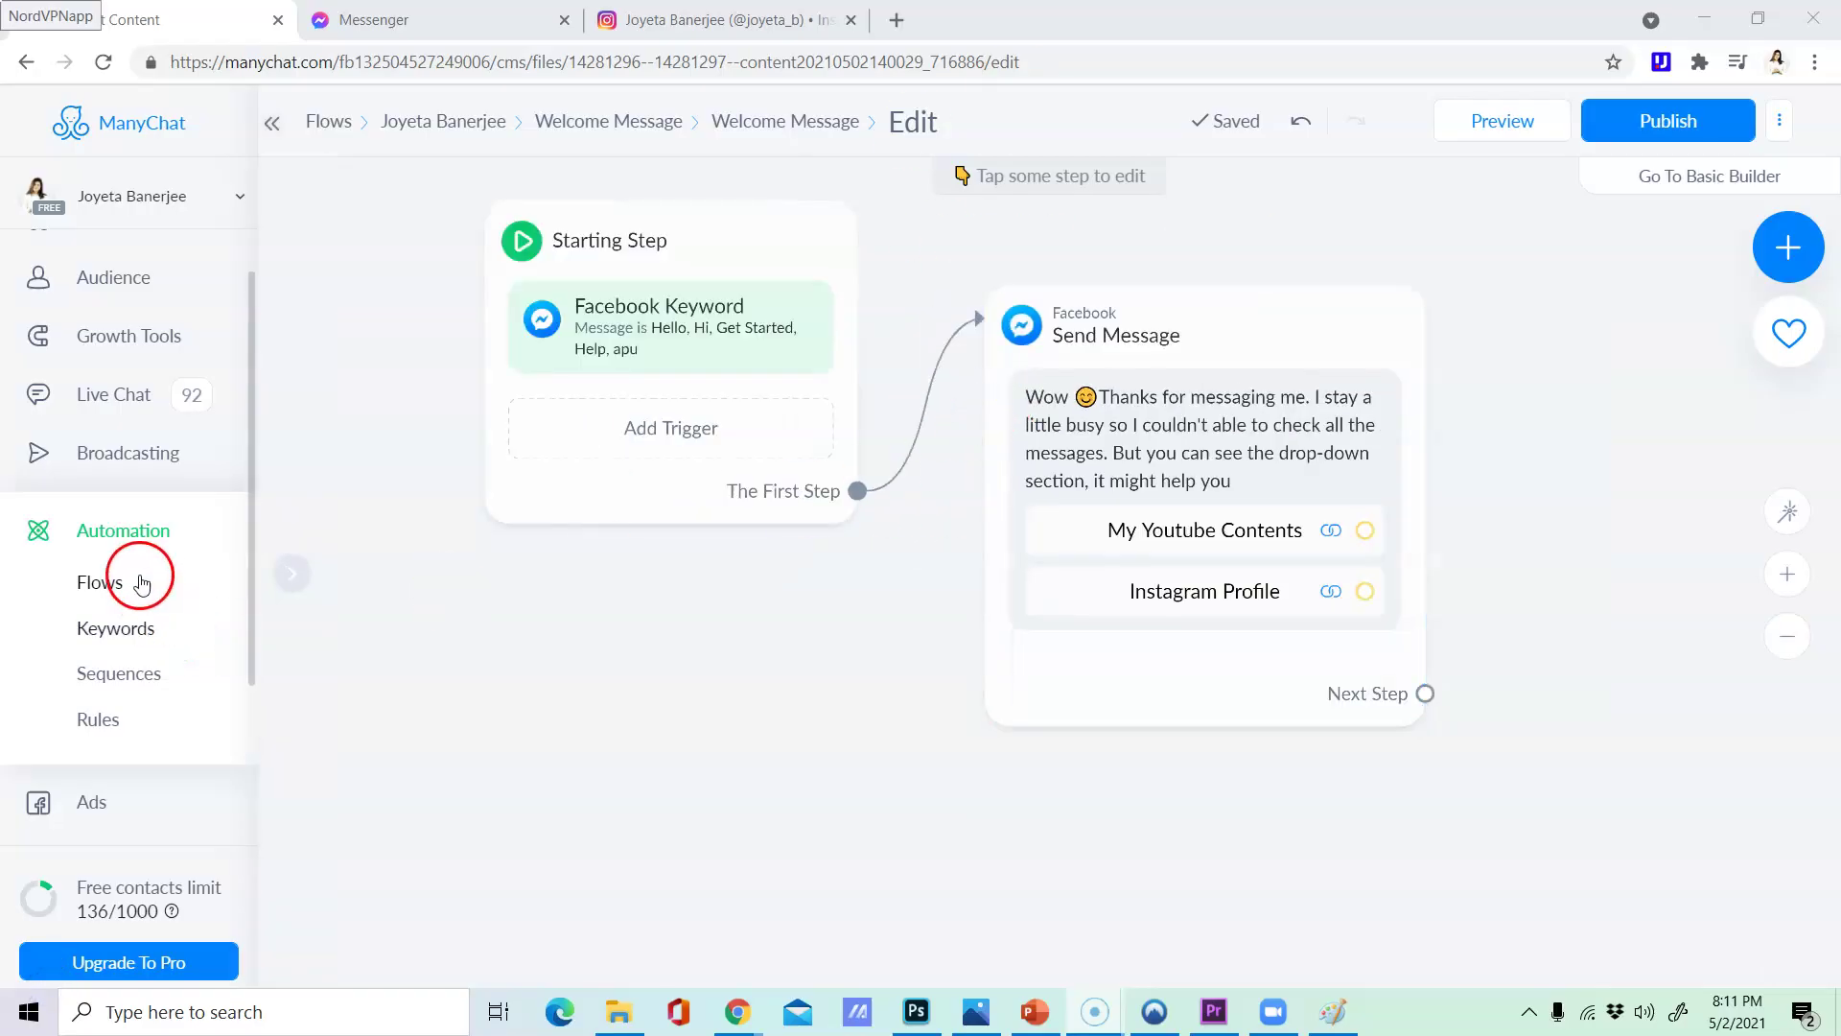
click(128, 535)
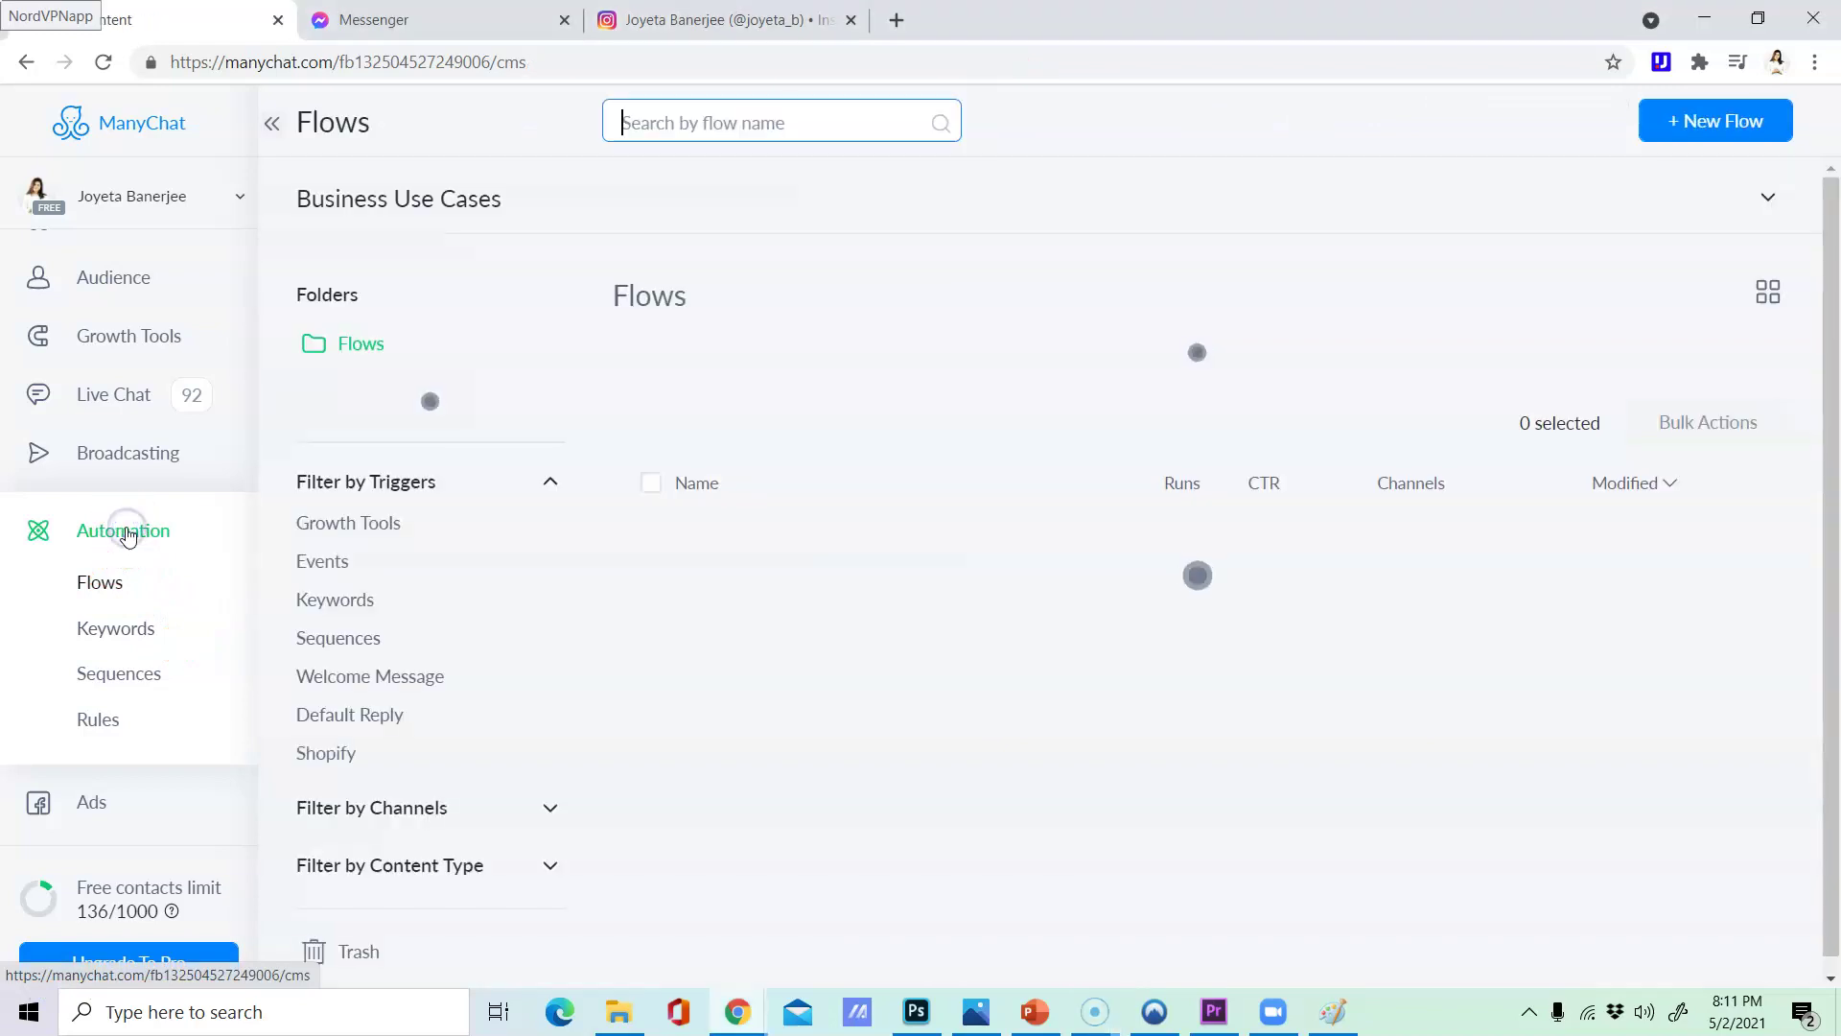
click(756, 368)
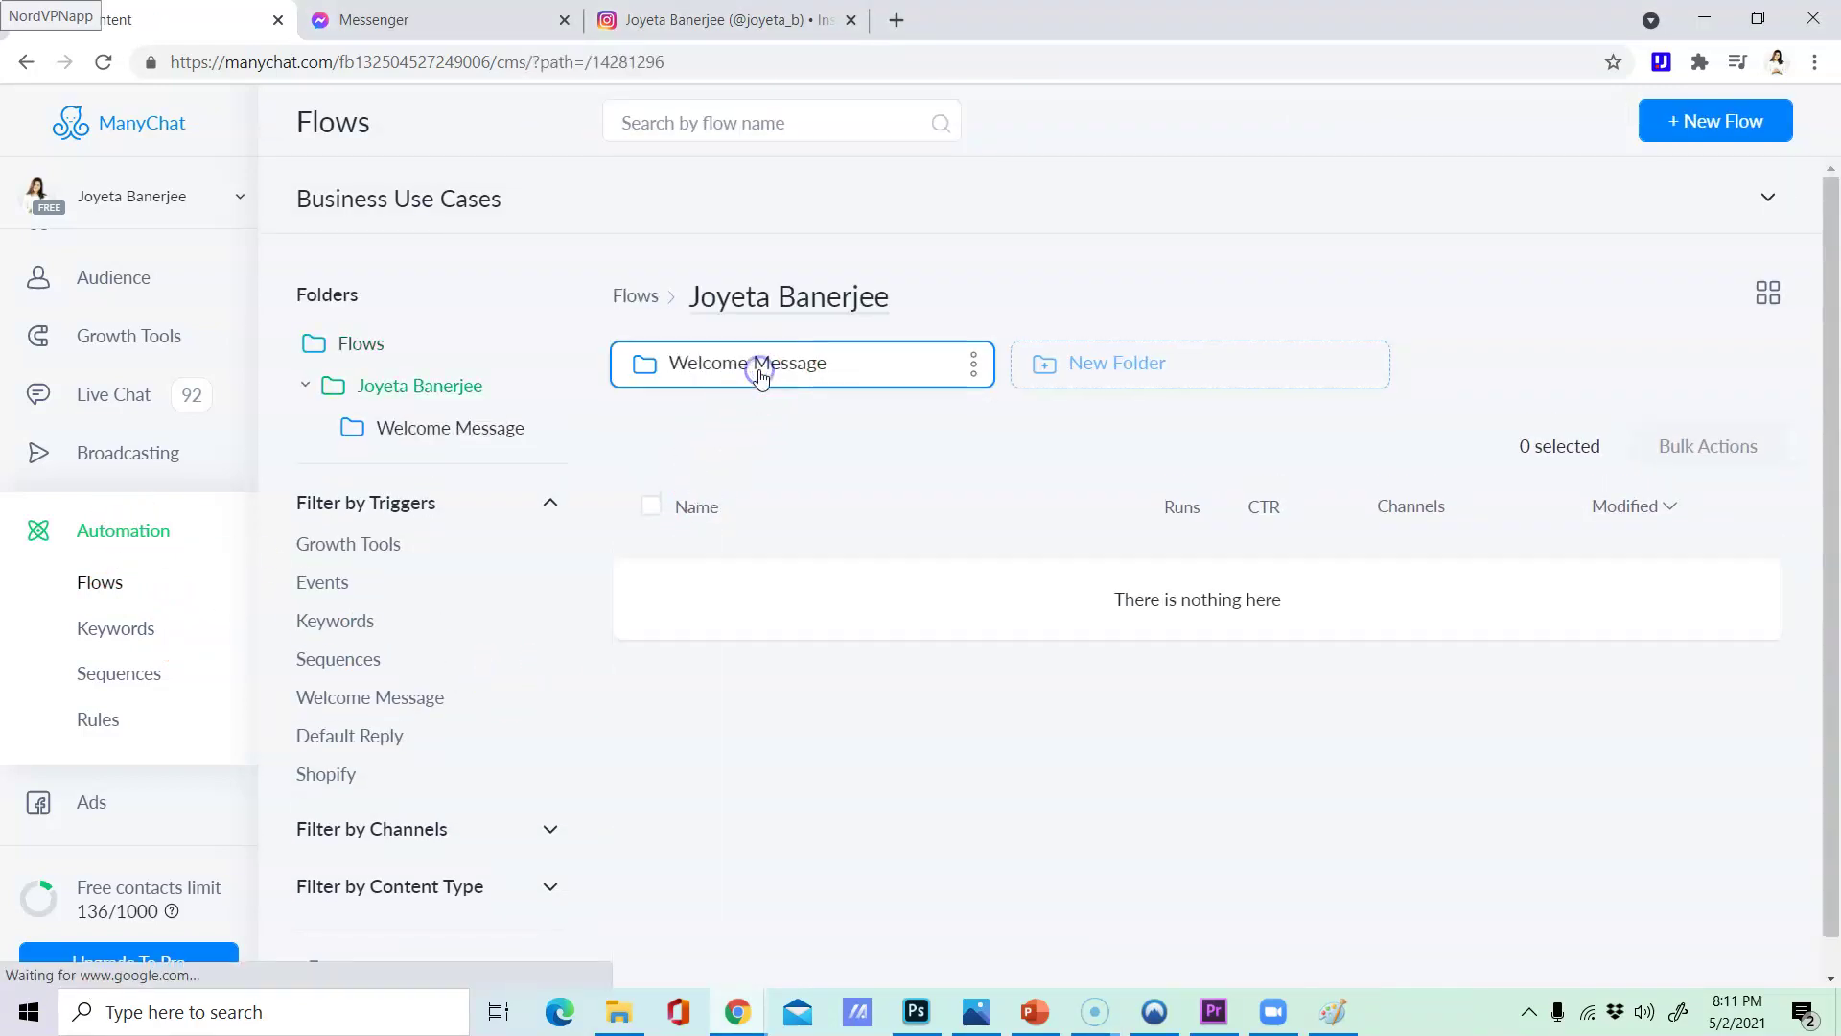
click(759, 372)
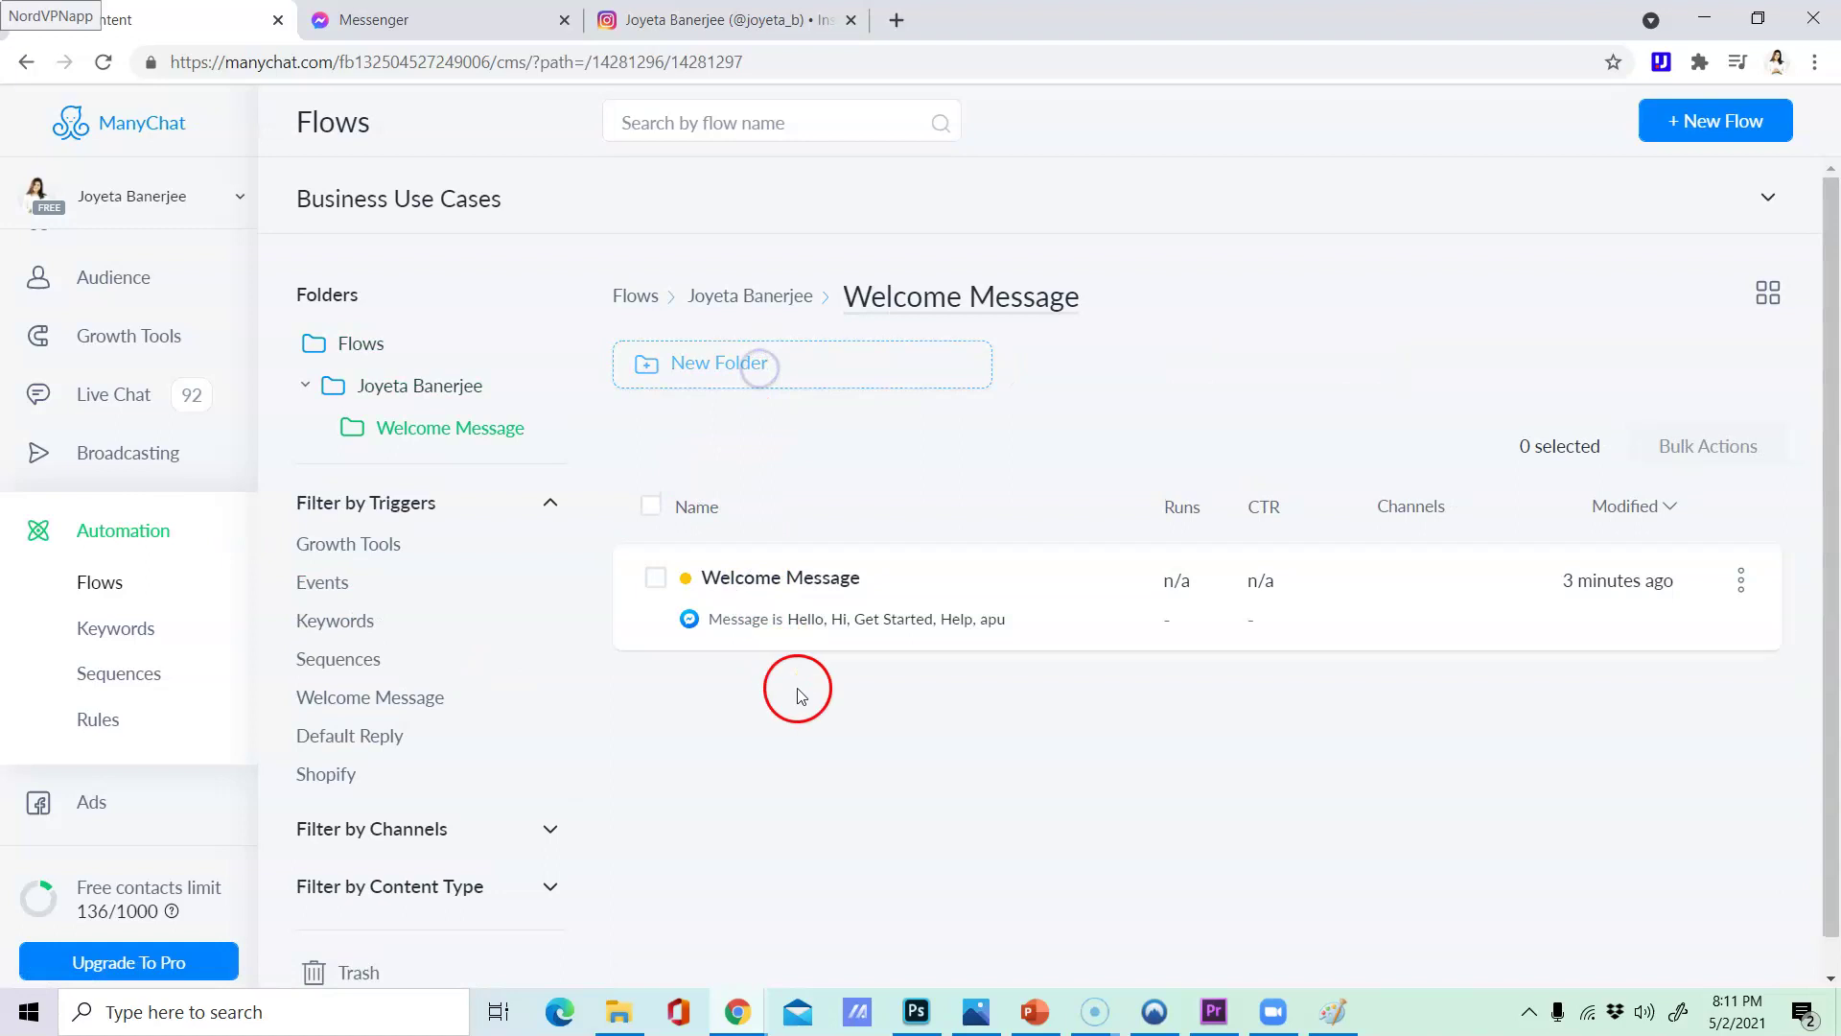
click(751, 295)
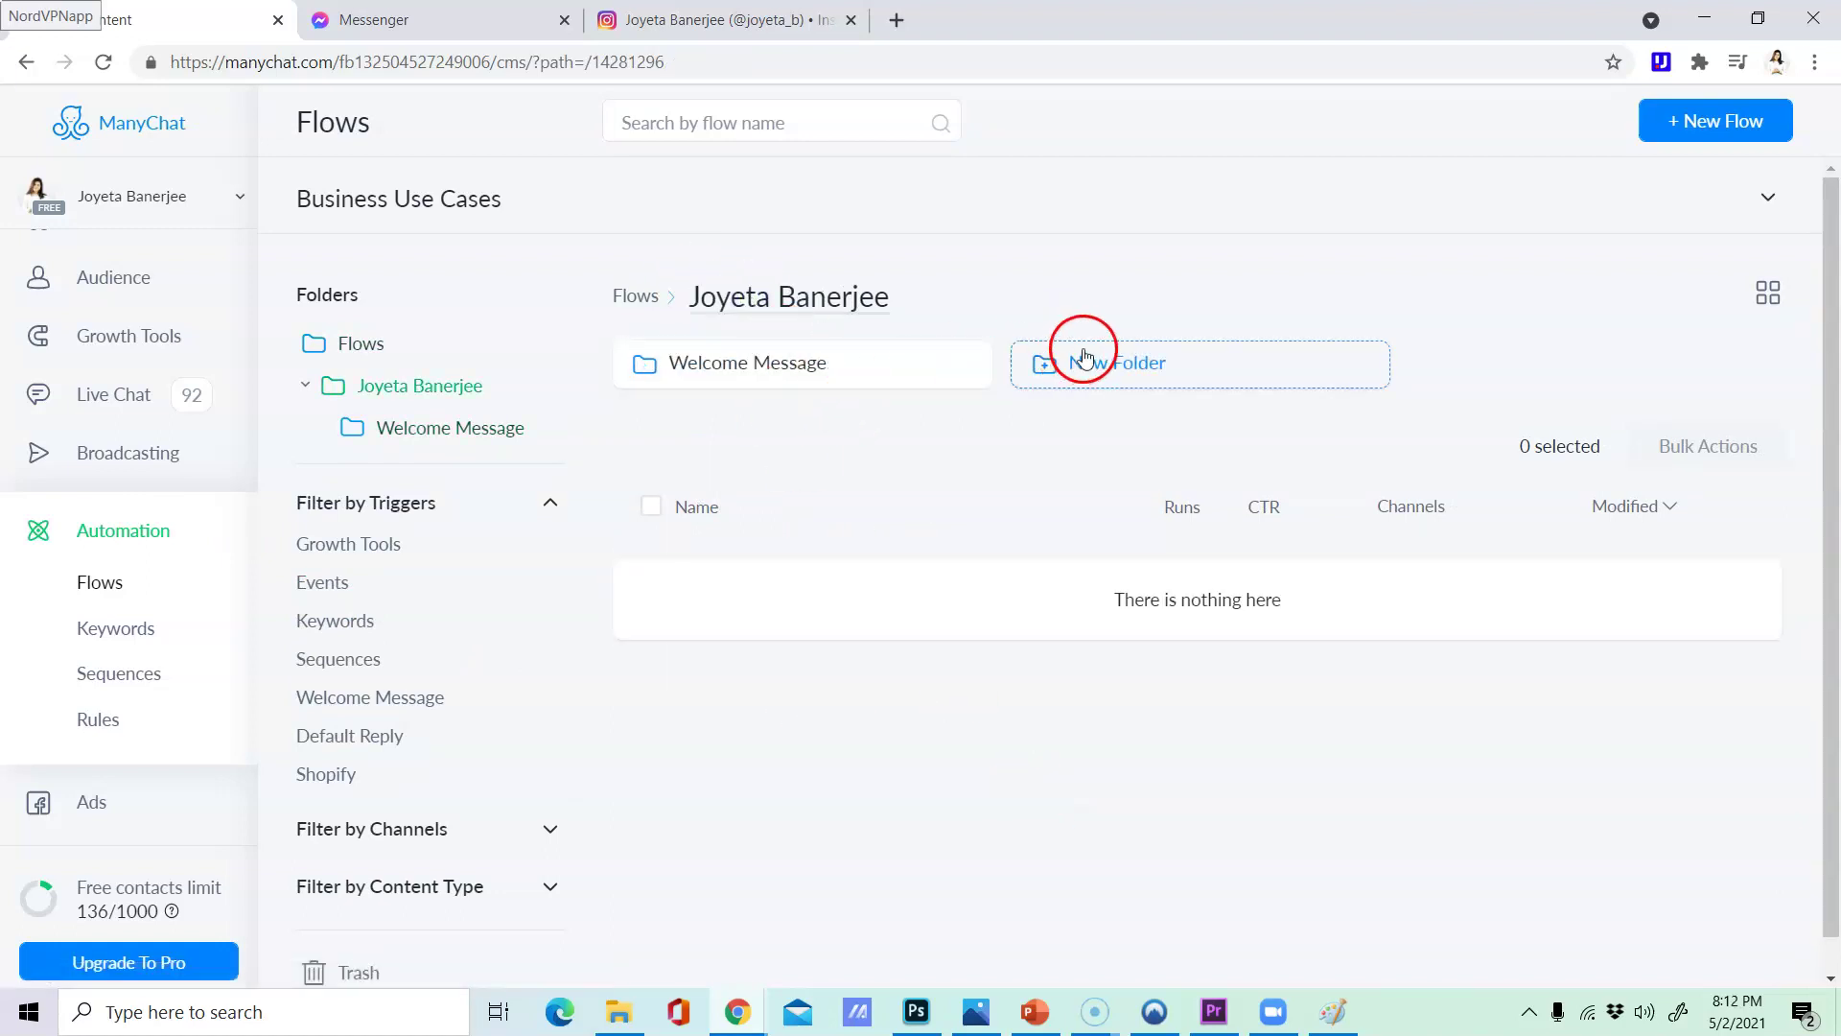
- Create a new folder named 'Product' and open it
click(1084, 356)
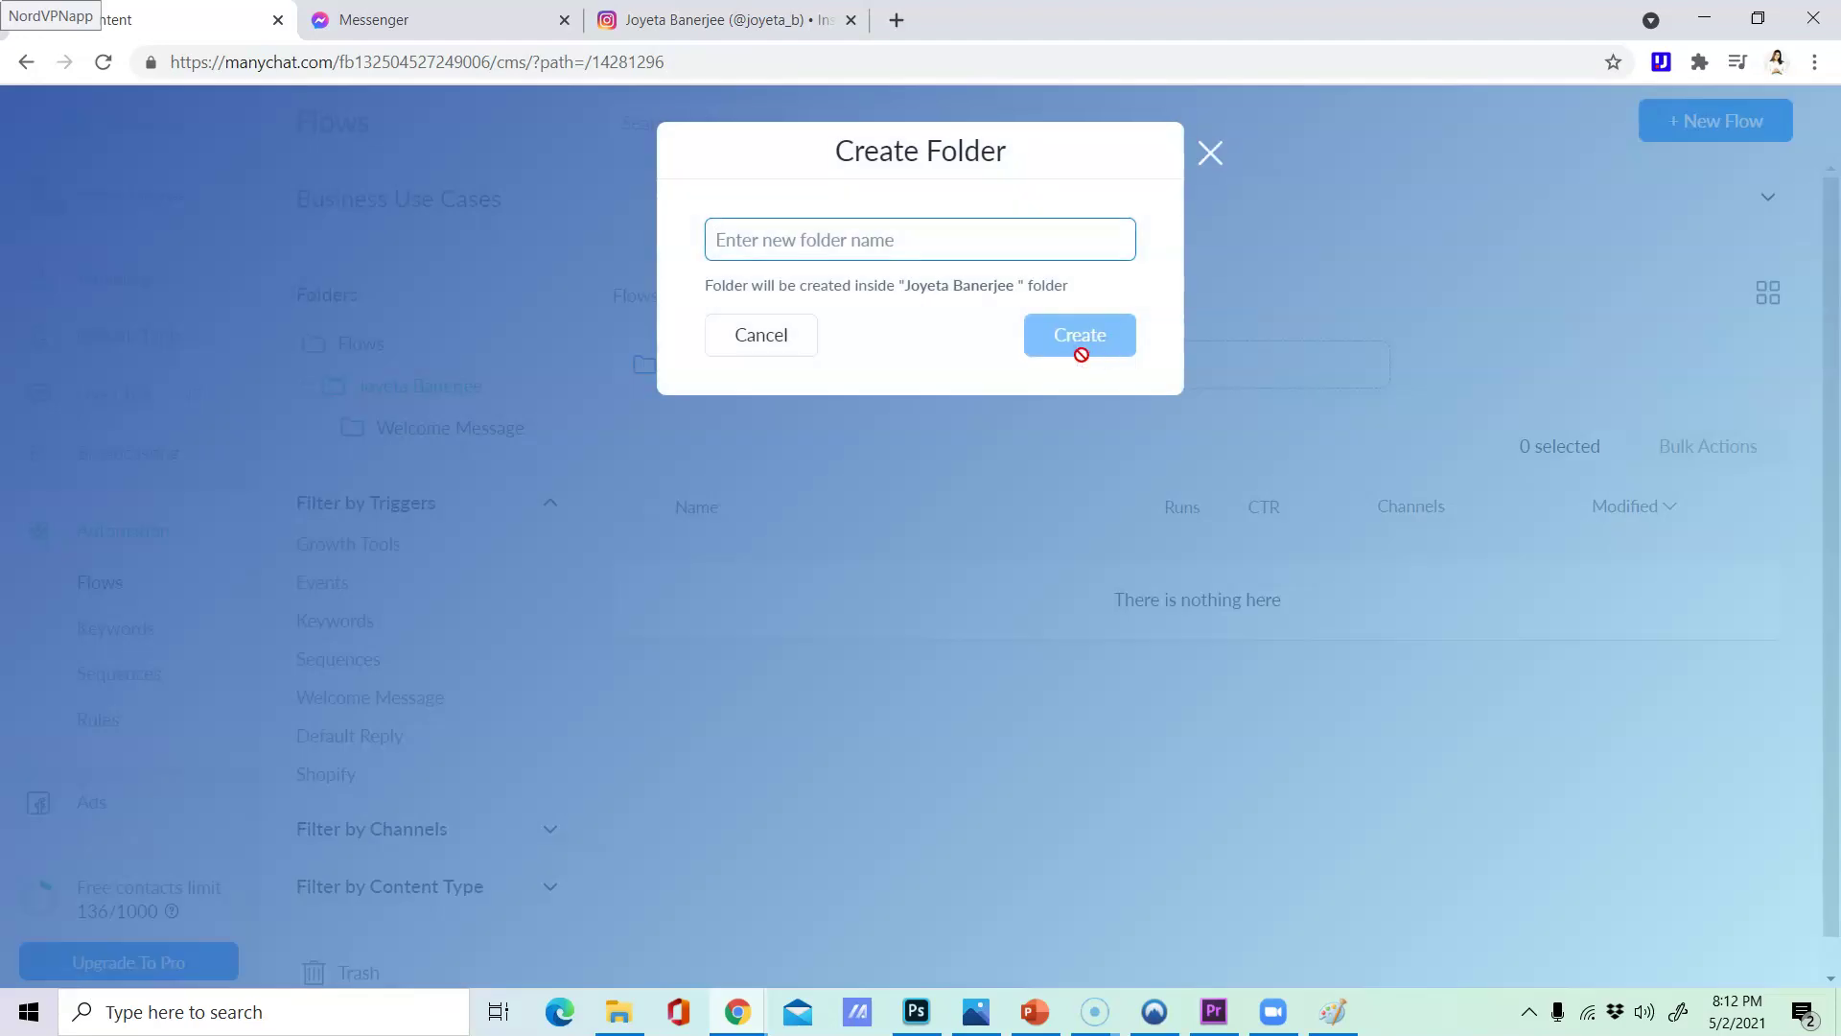
text(Product)
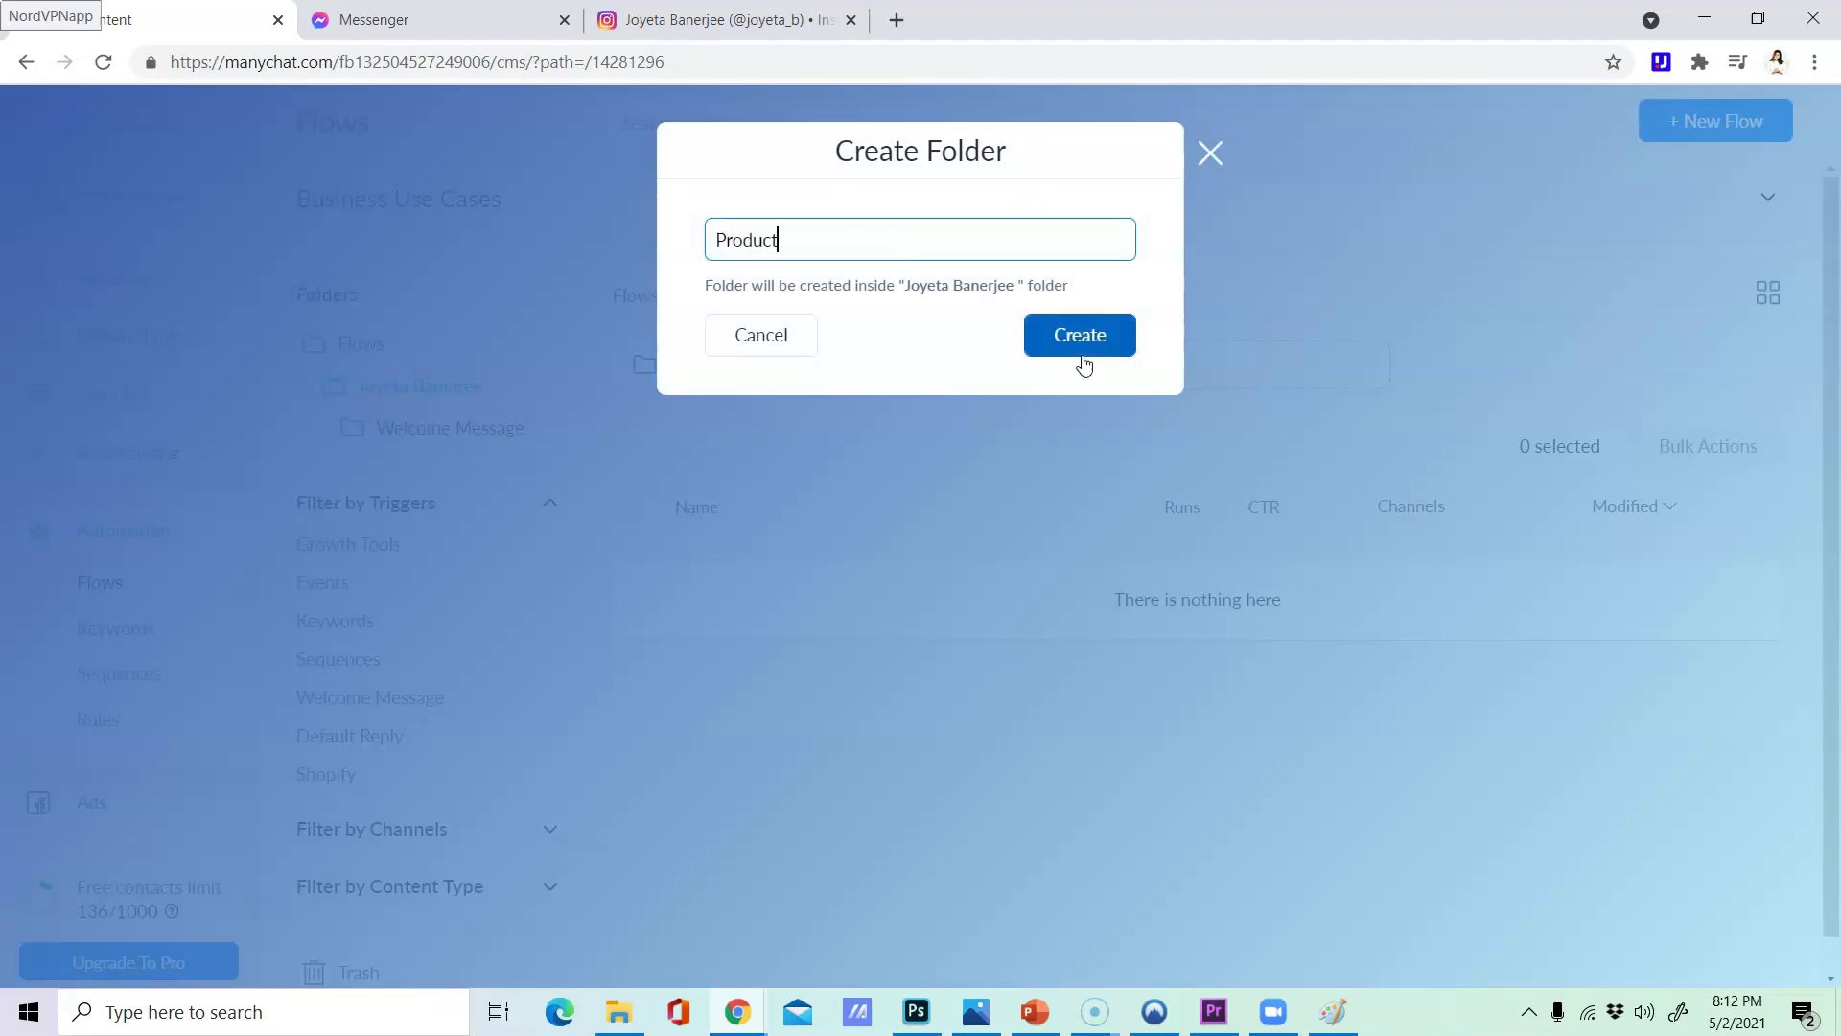
click(1082, 359)
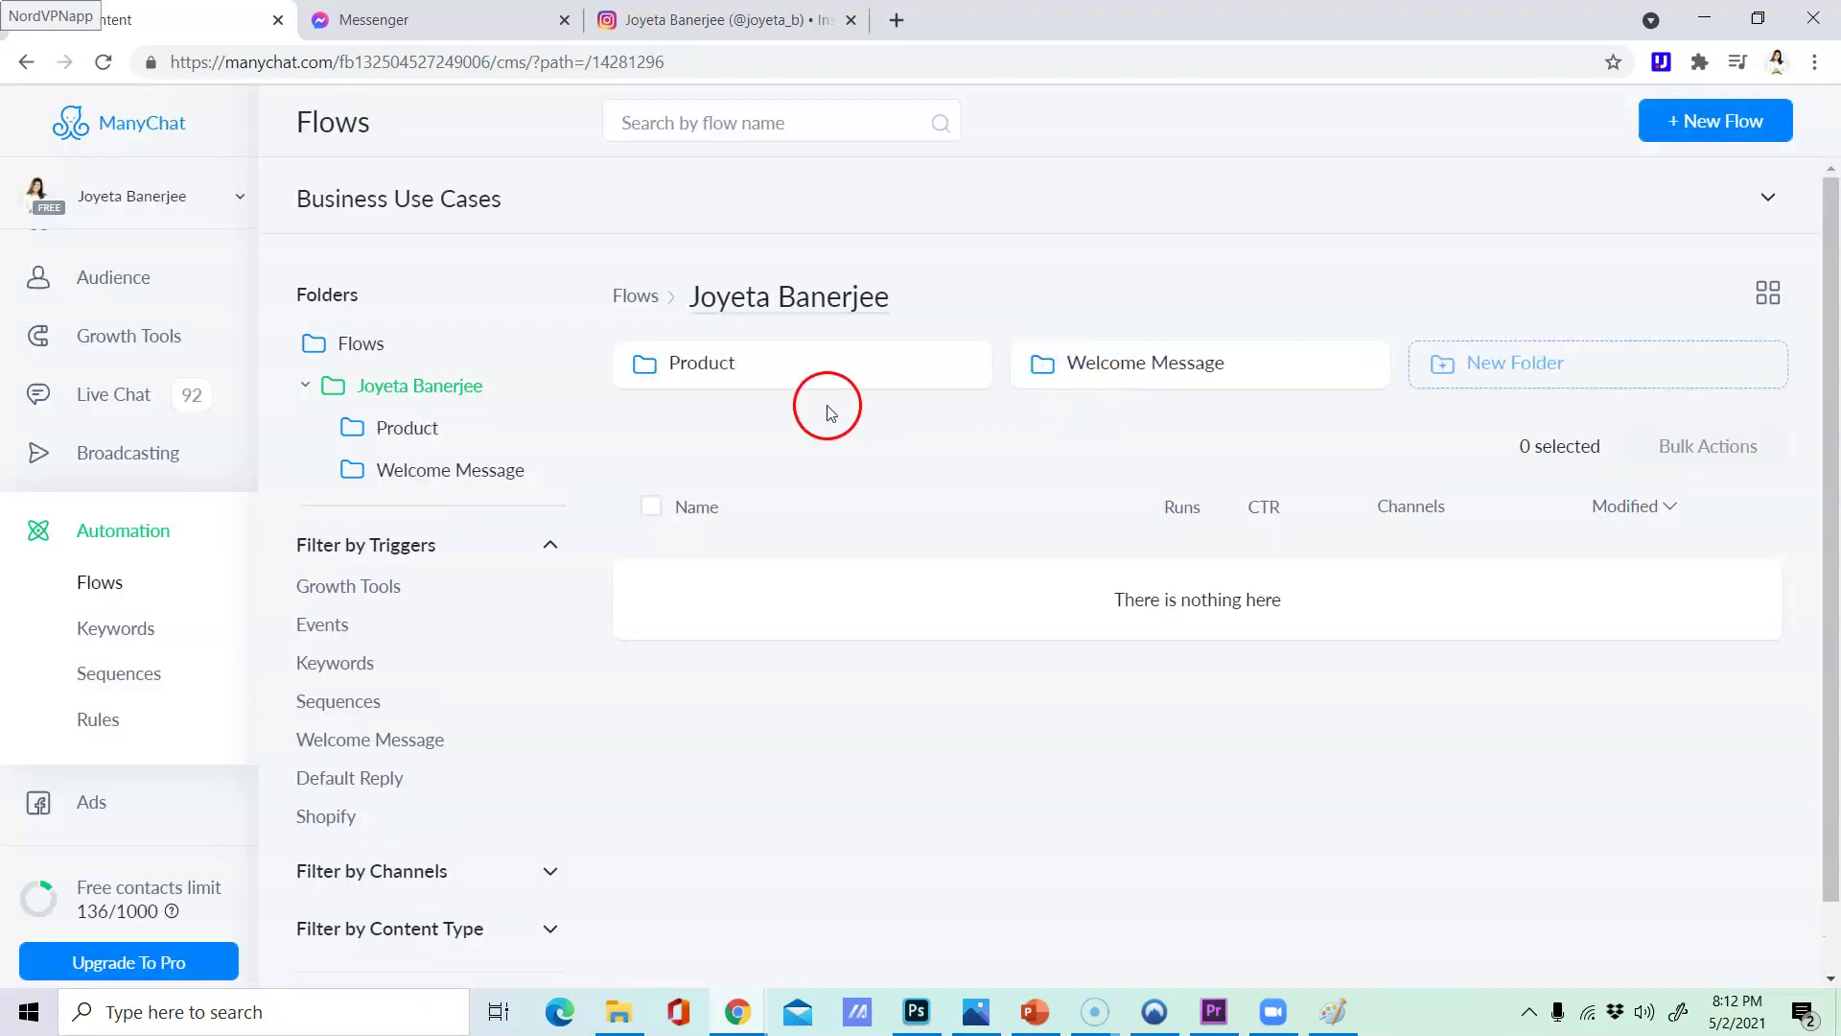
click(801, 386)
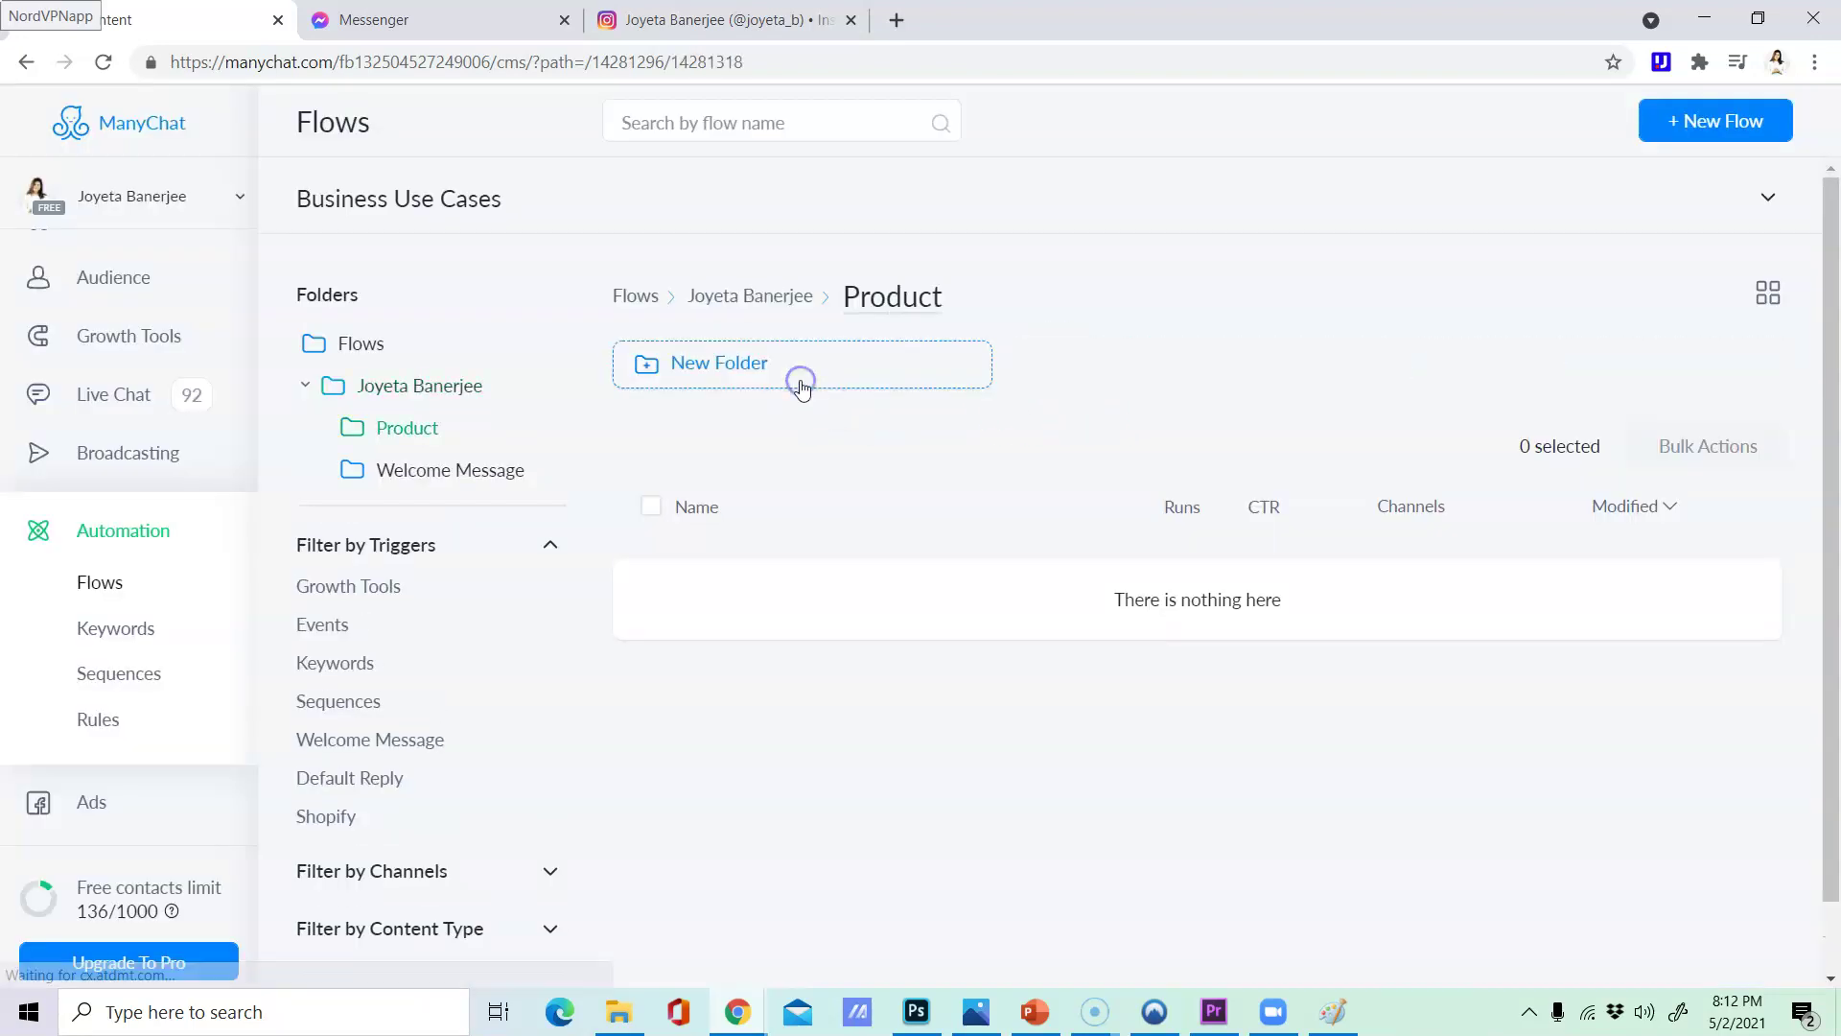
- Create an empty flow named 'My Courses' and select its Starting Step
click(1651, 137)
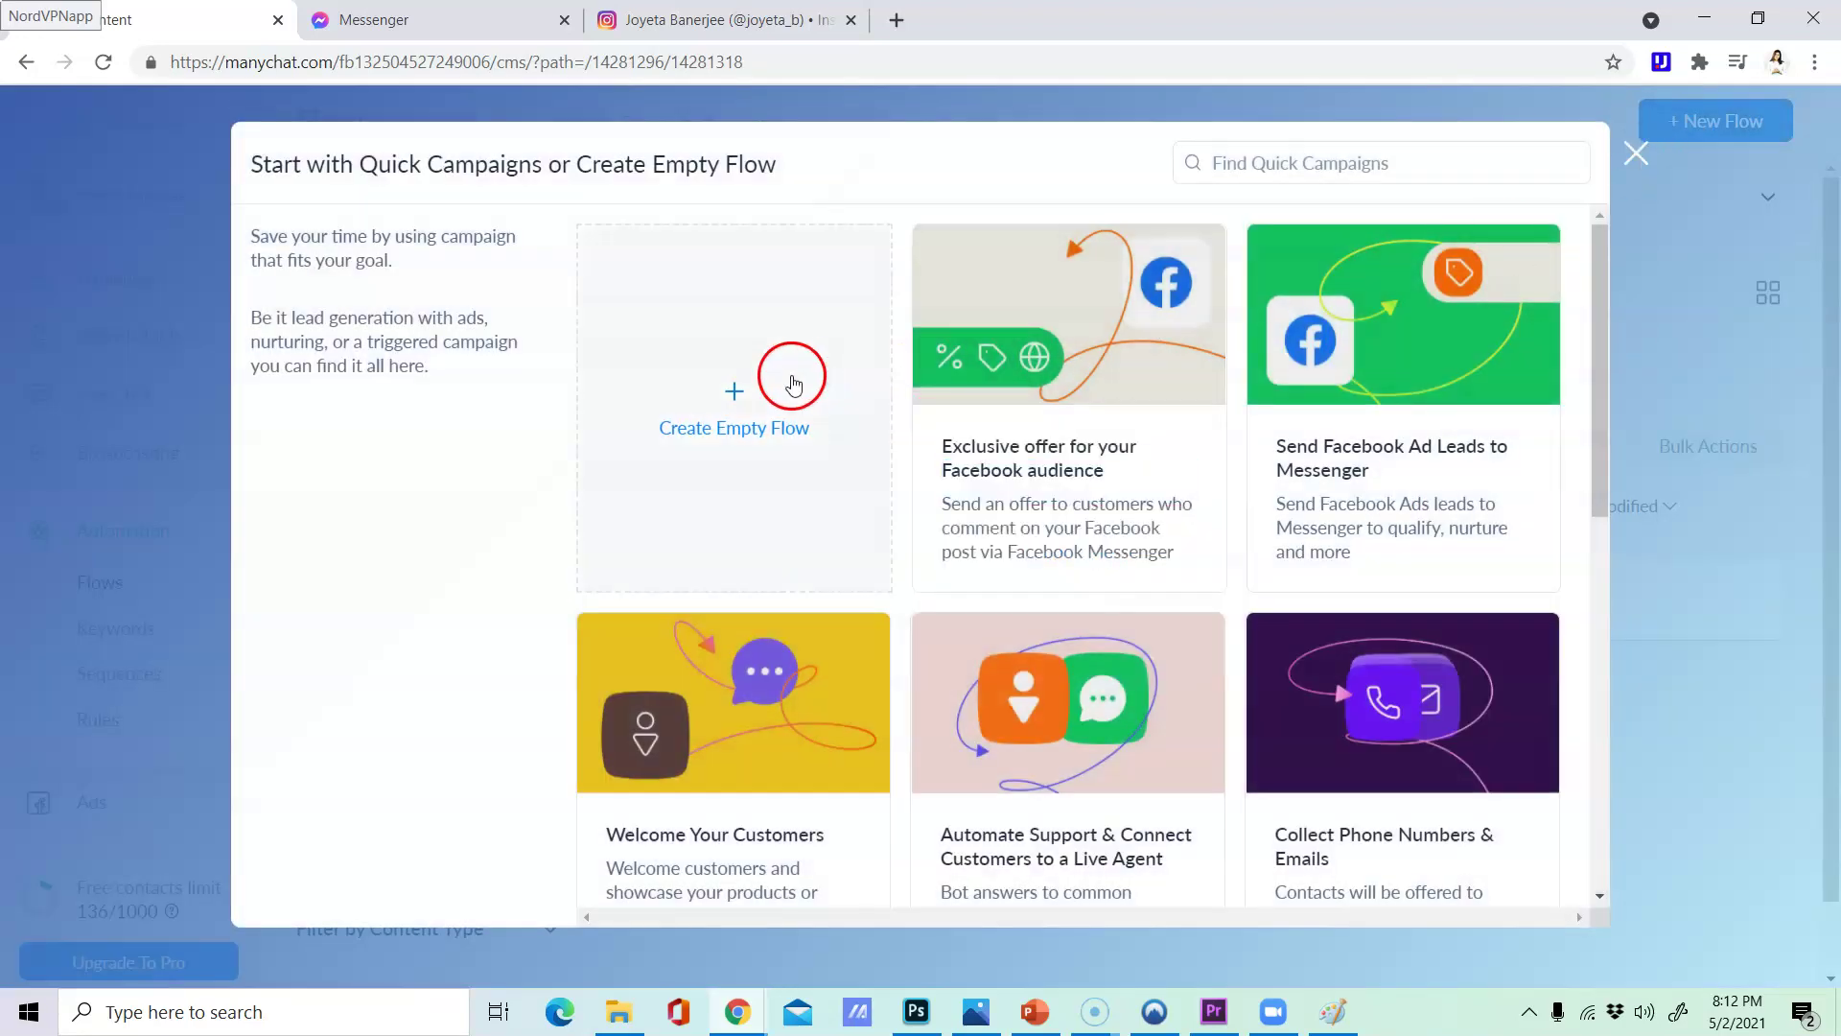
click(793, 385)
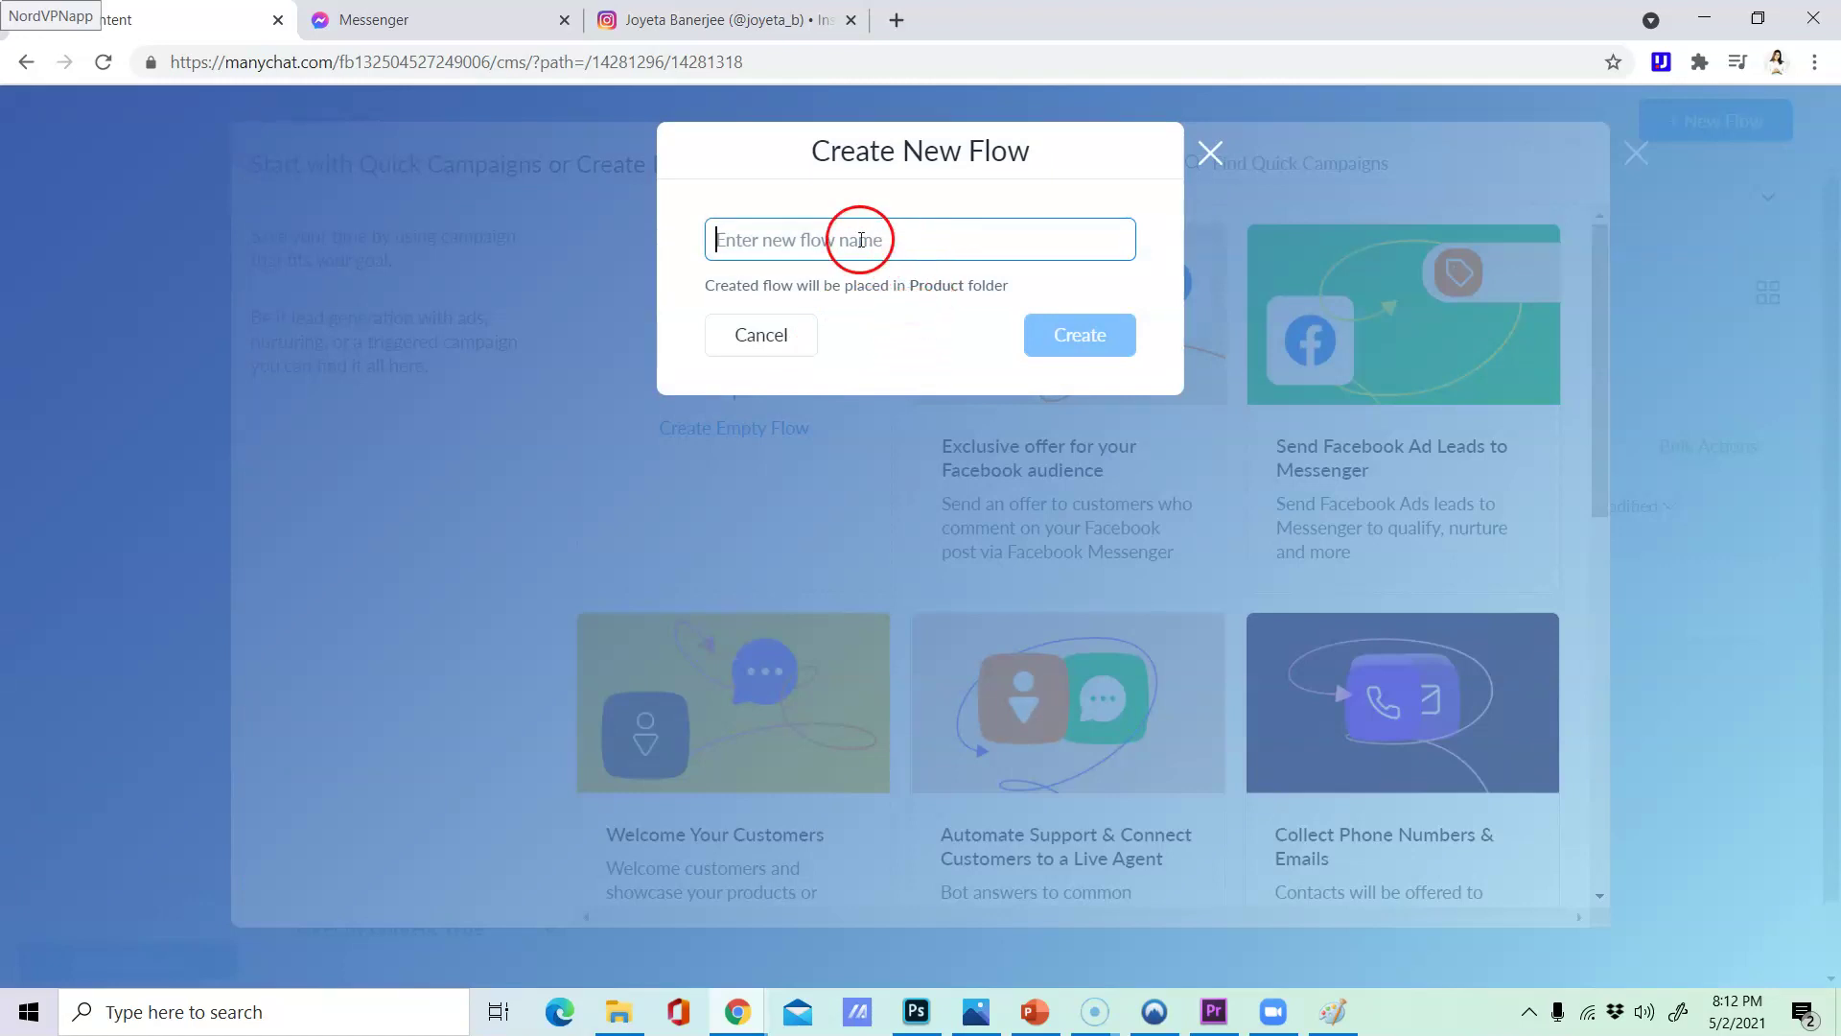
text(My)
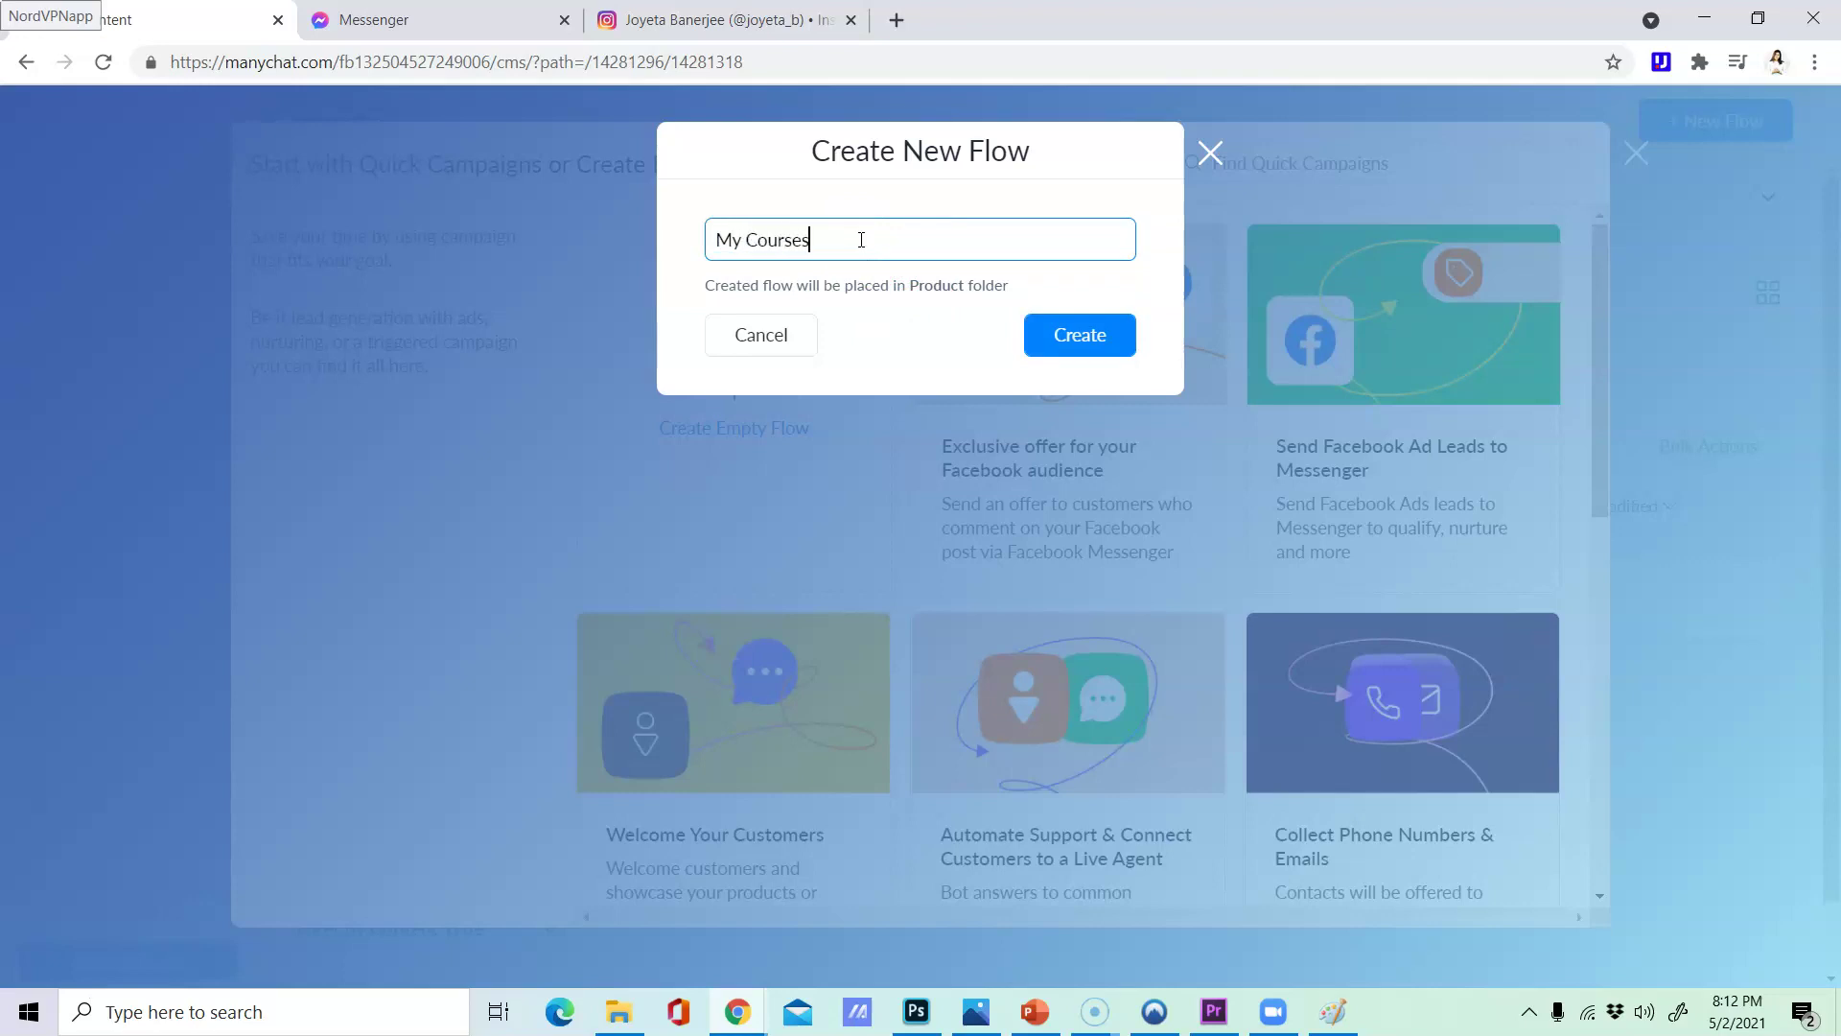
text( Courses)
click(1040, 330)
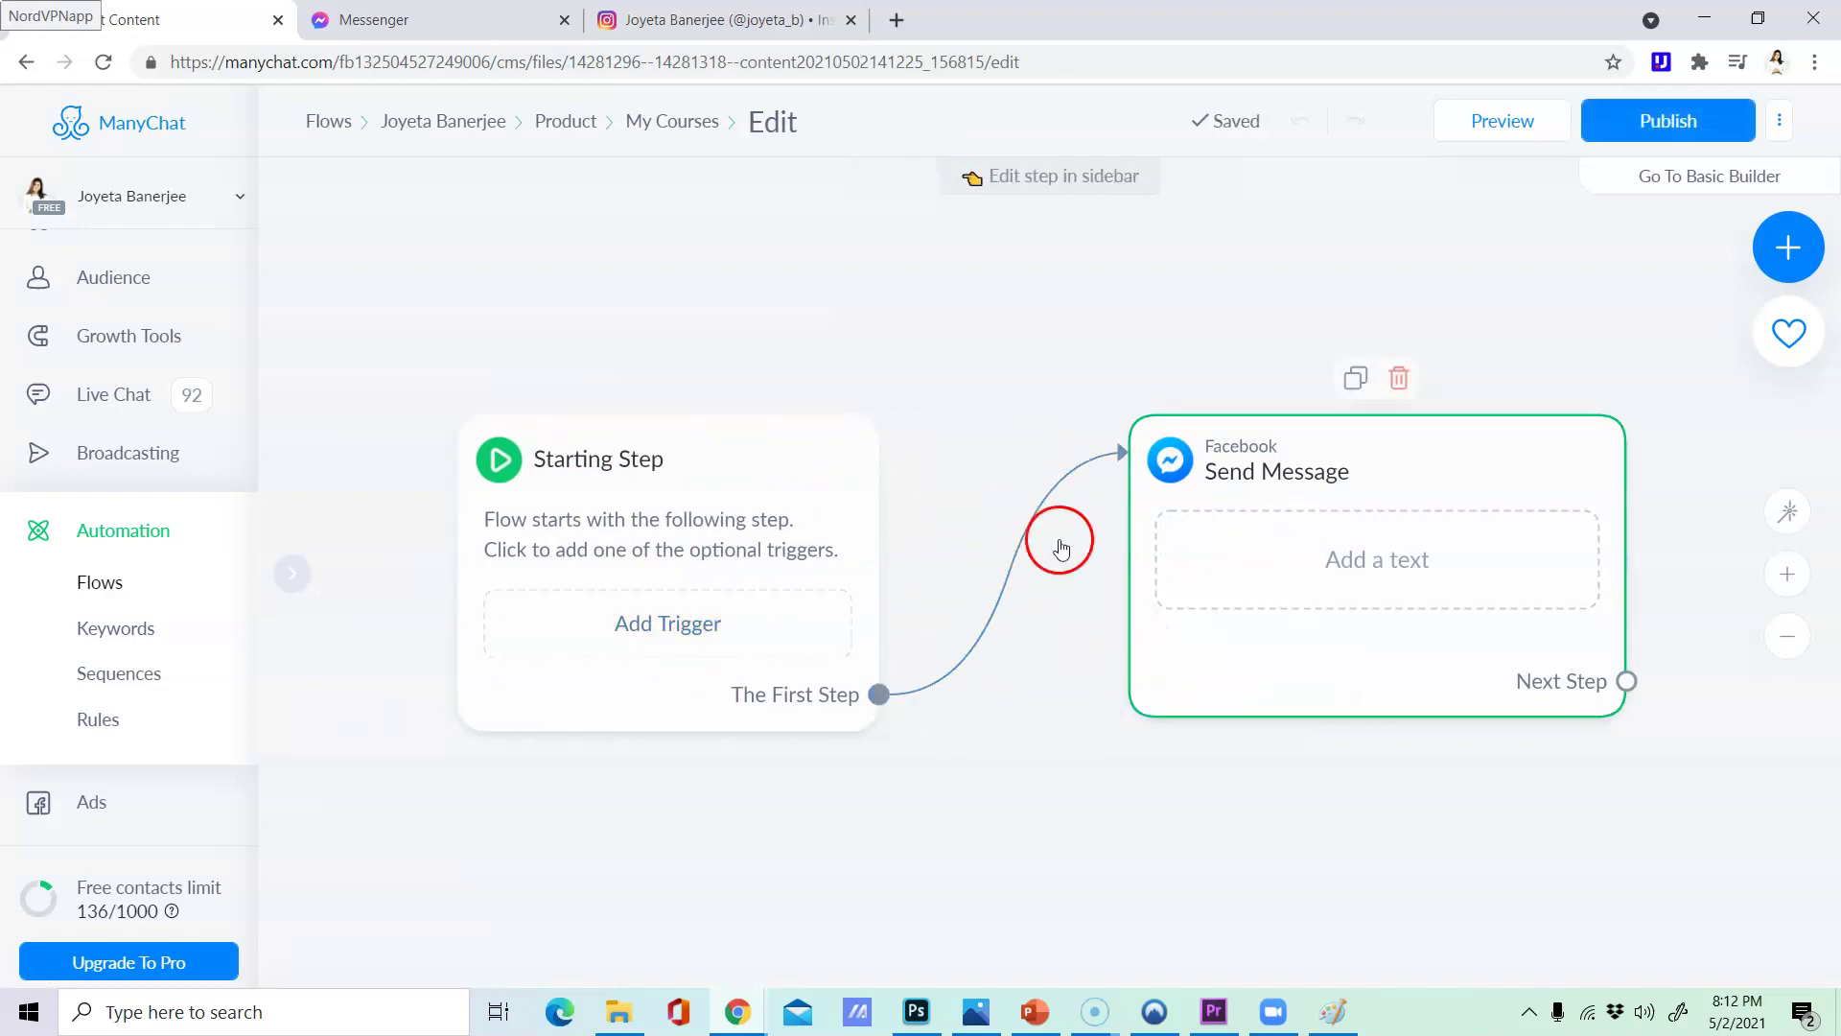
click(732, 604)
- Browse the Starting Step's trigger types, filtering by keyword and event triggers
click(687, 629)
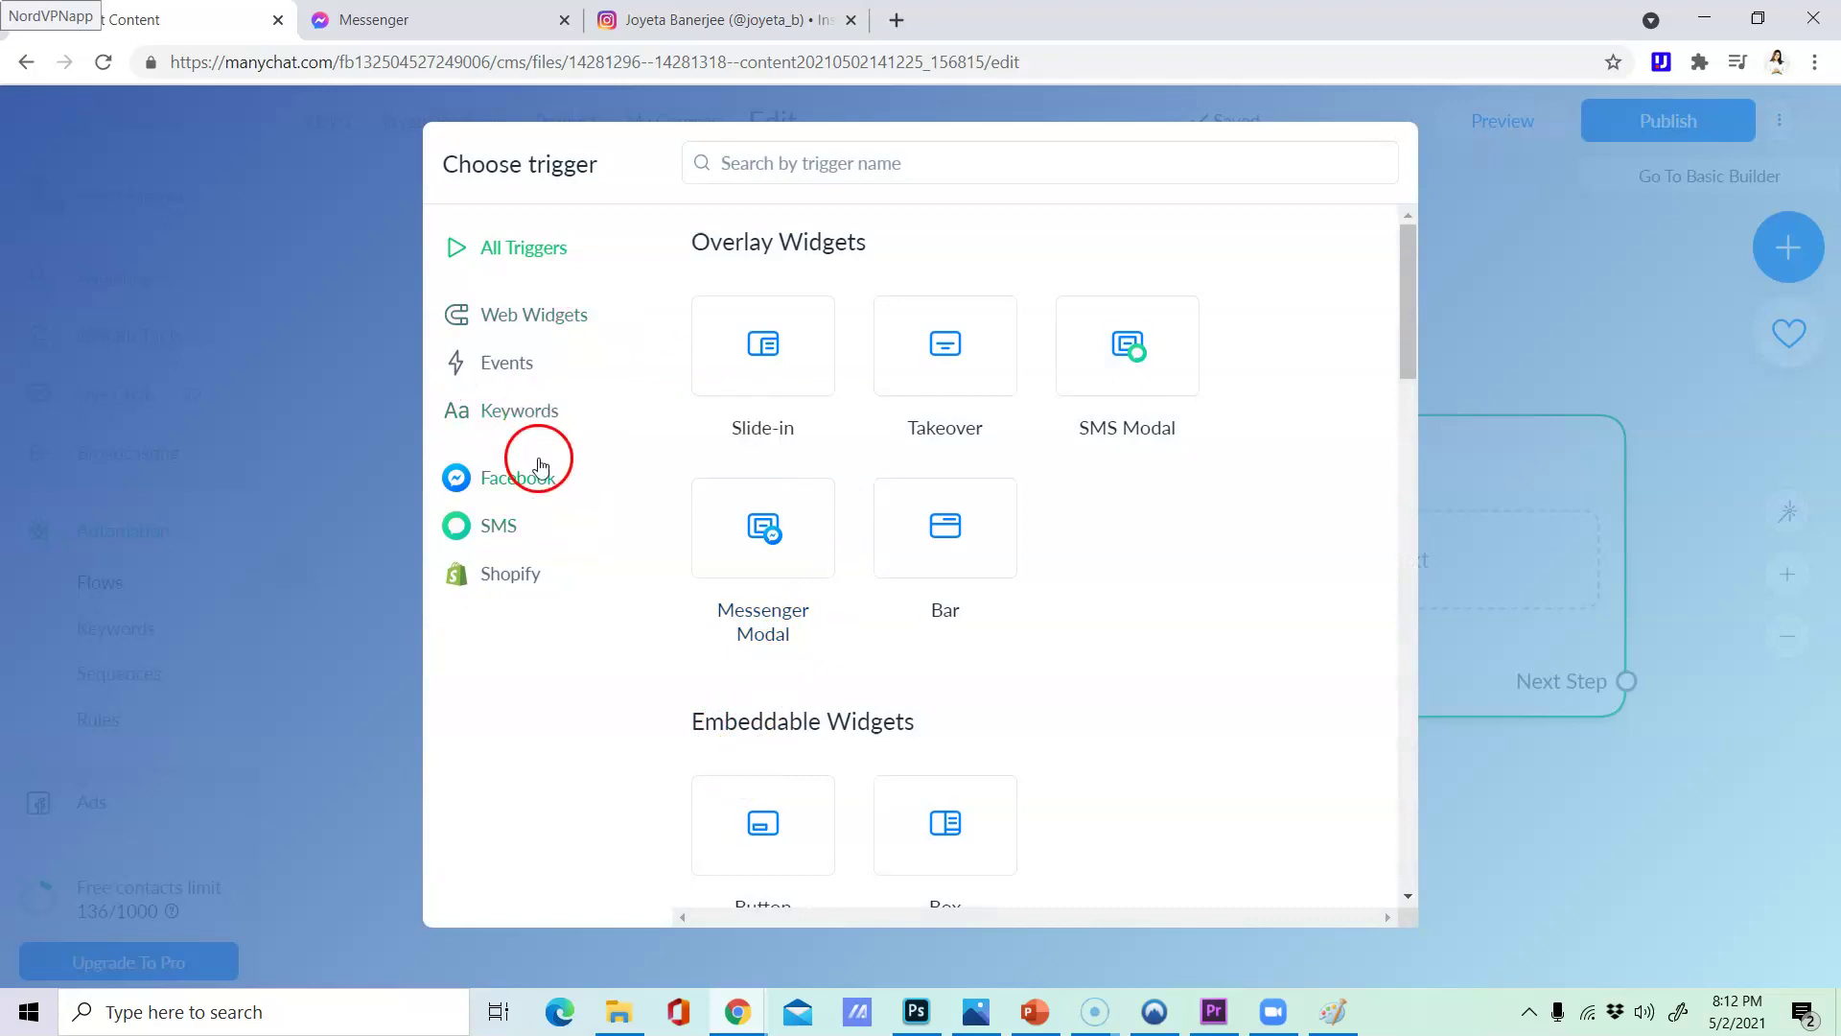
click(535, 422)
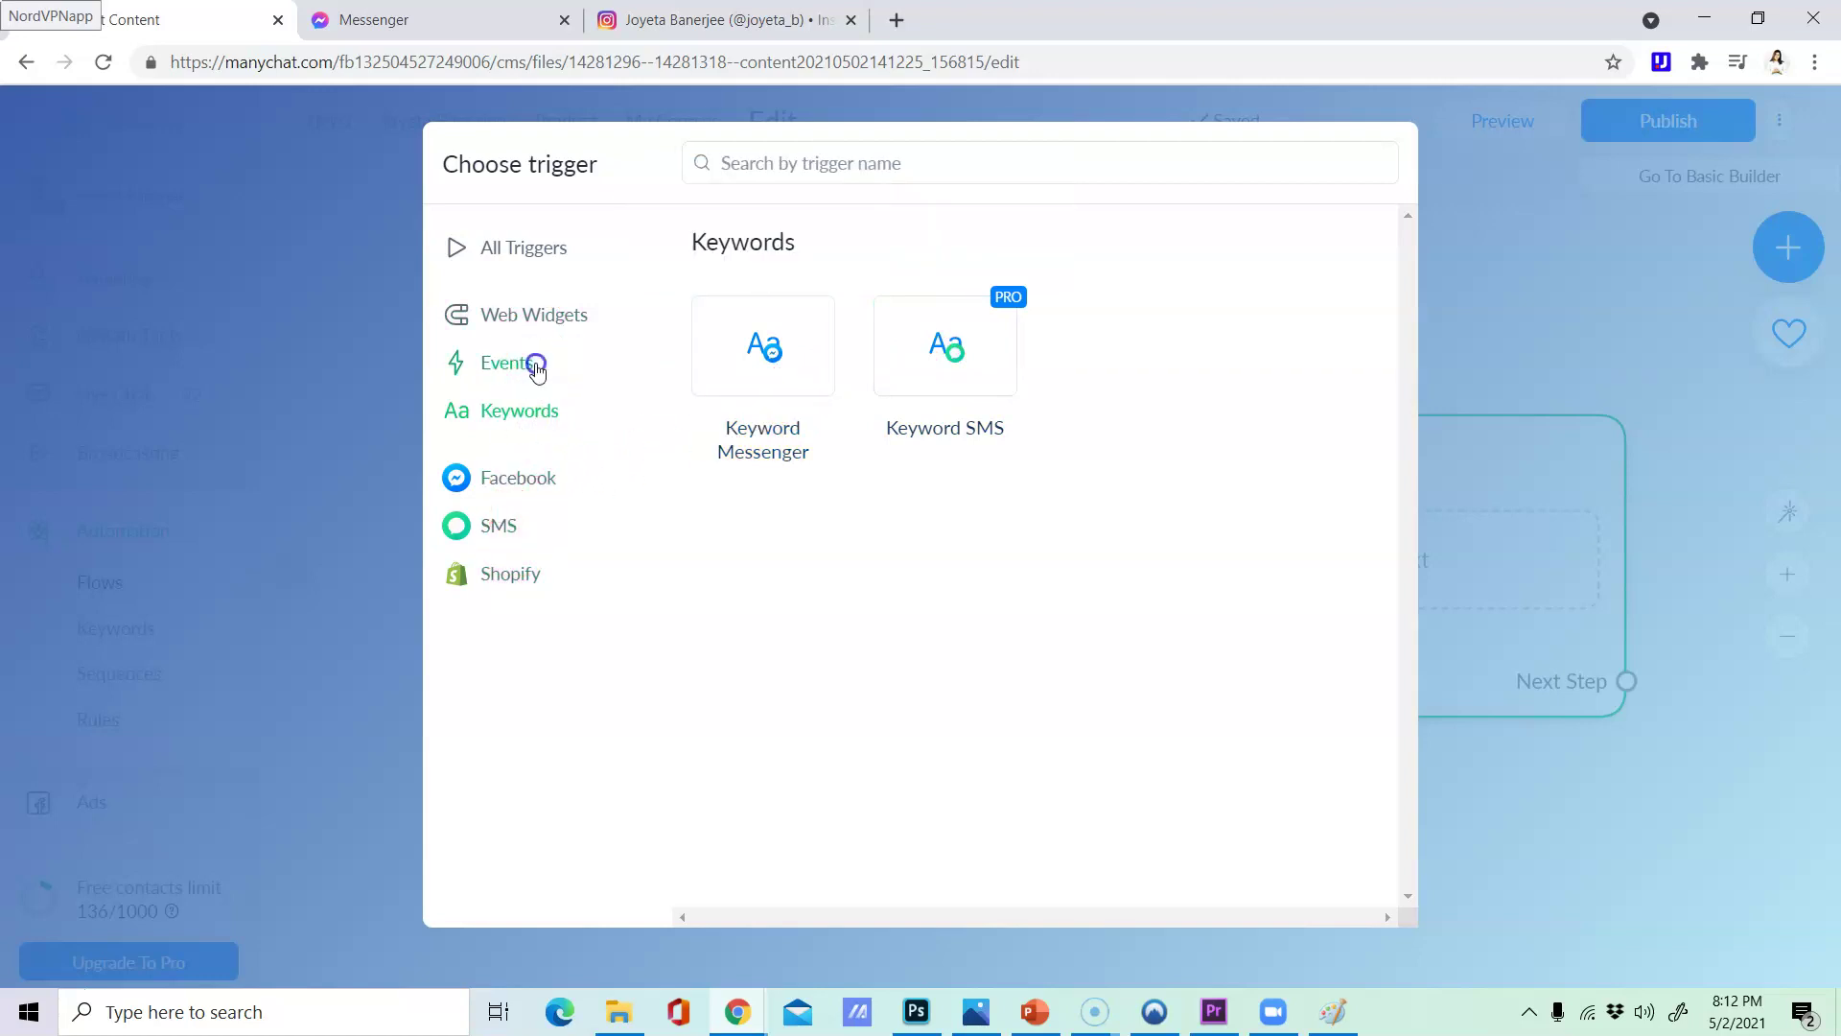
click(534, 363)
click(552, 259)
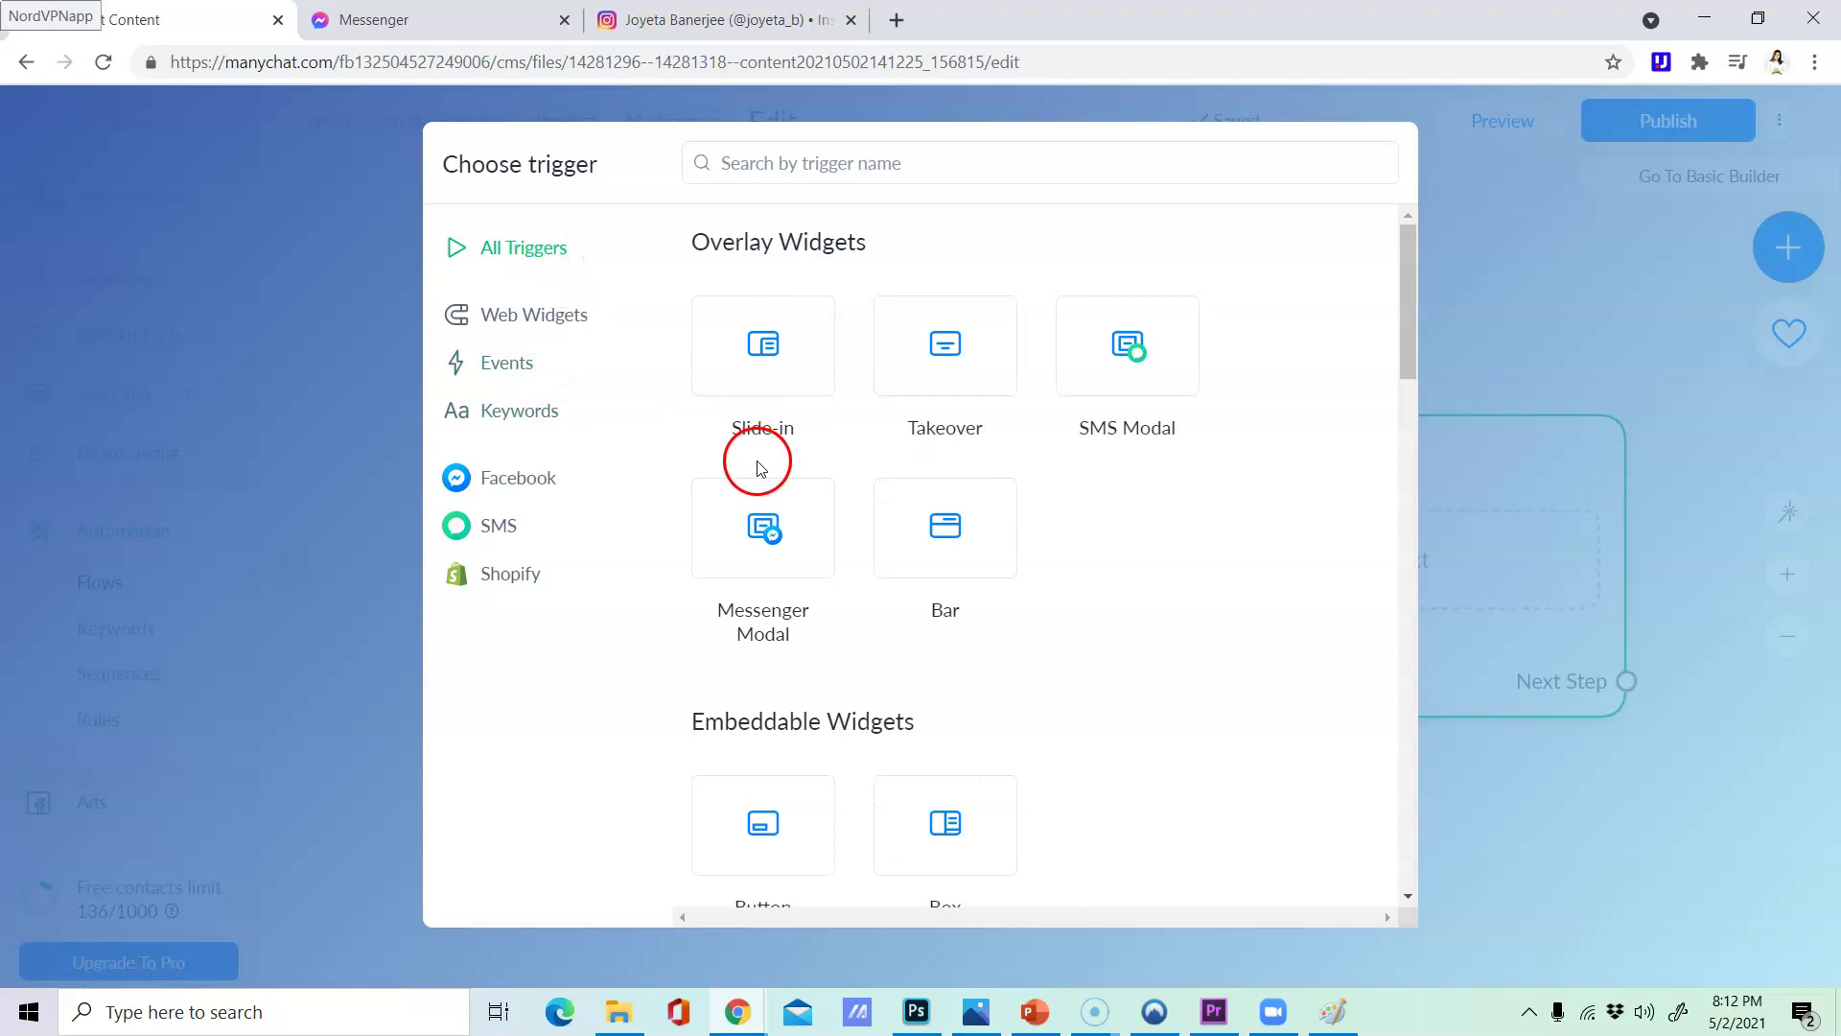
scroll(874, 688, down, 9)
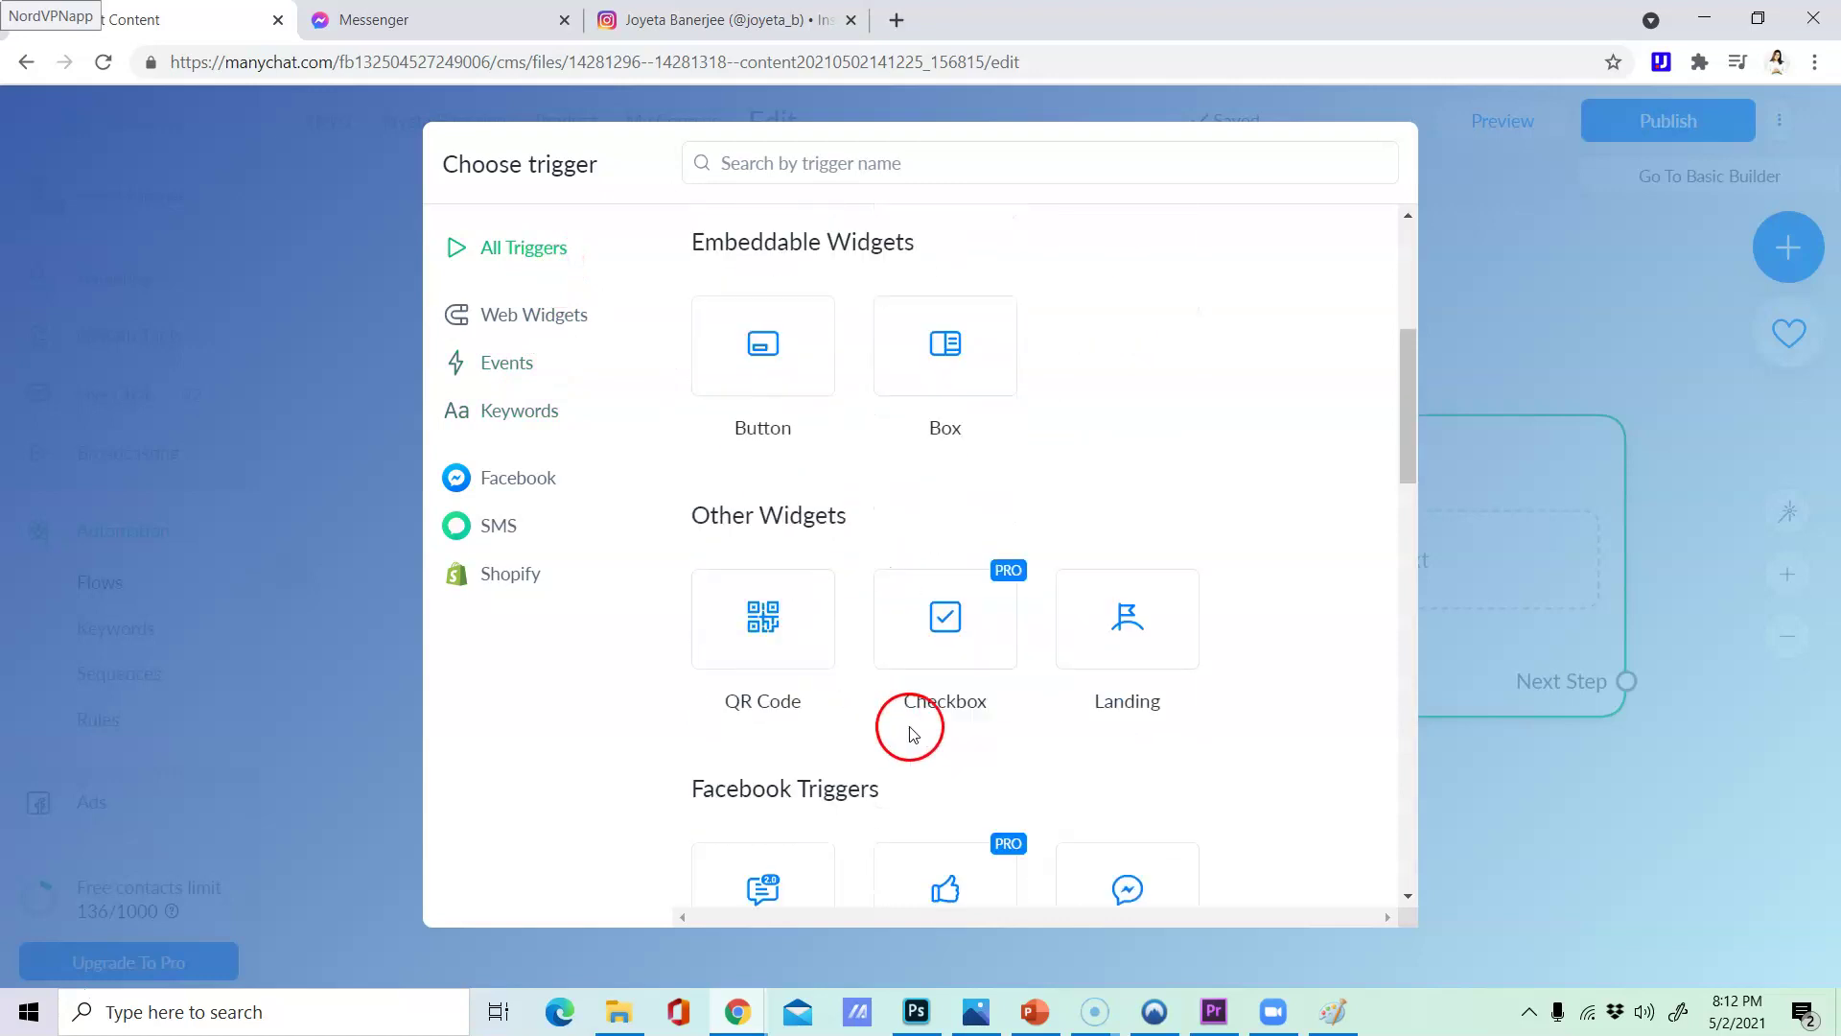
scroll(844, 767, down, 4)
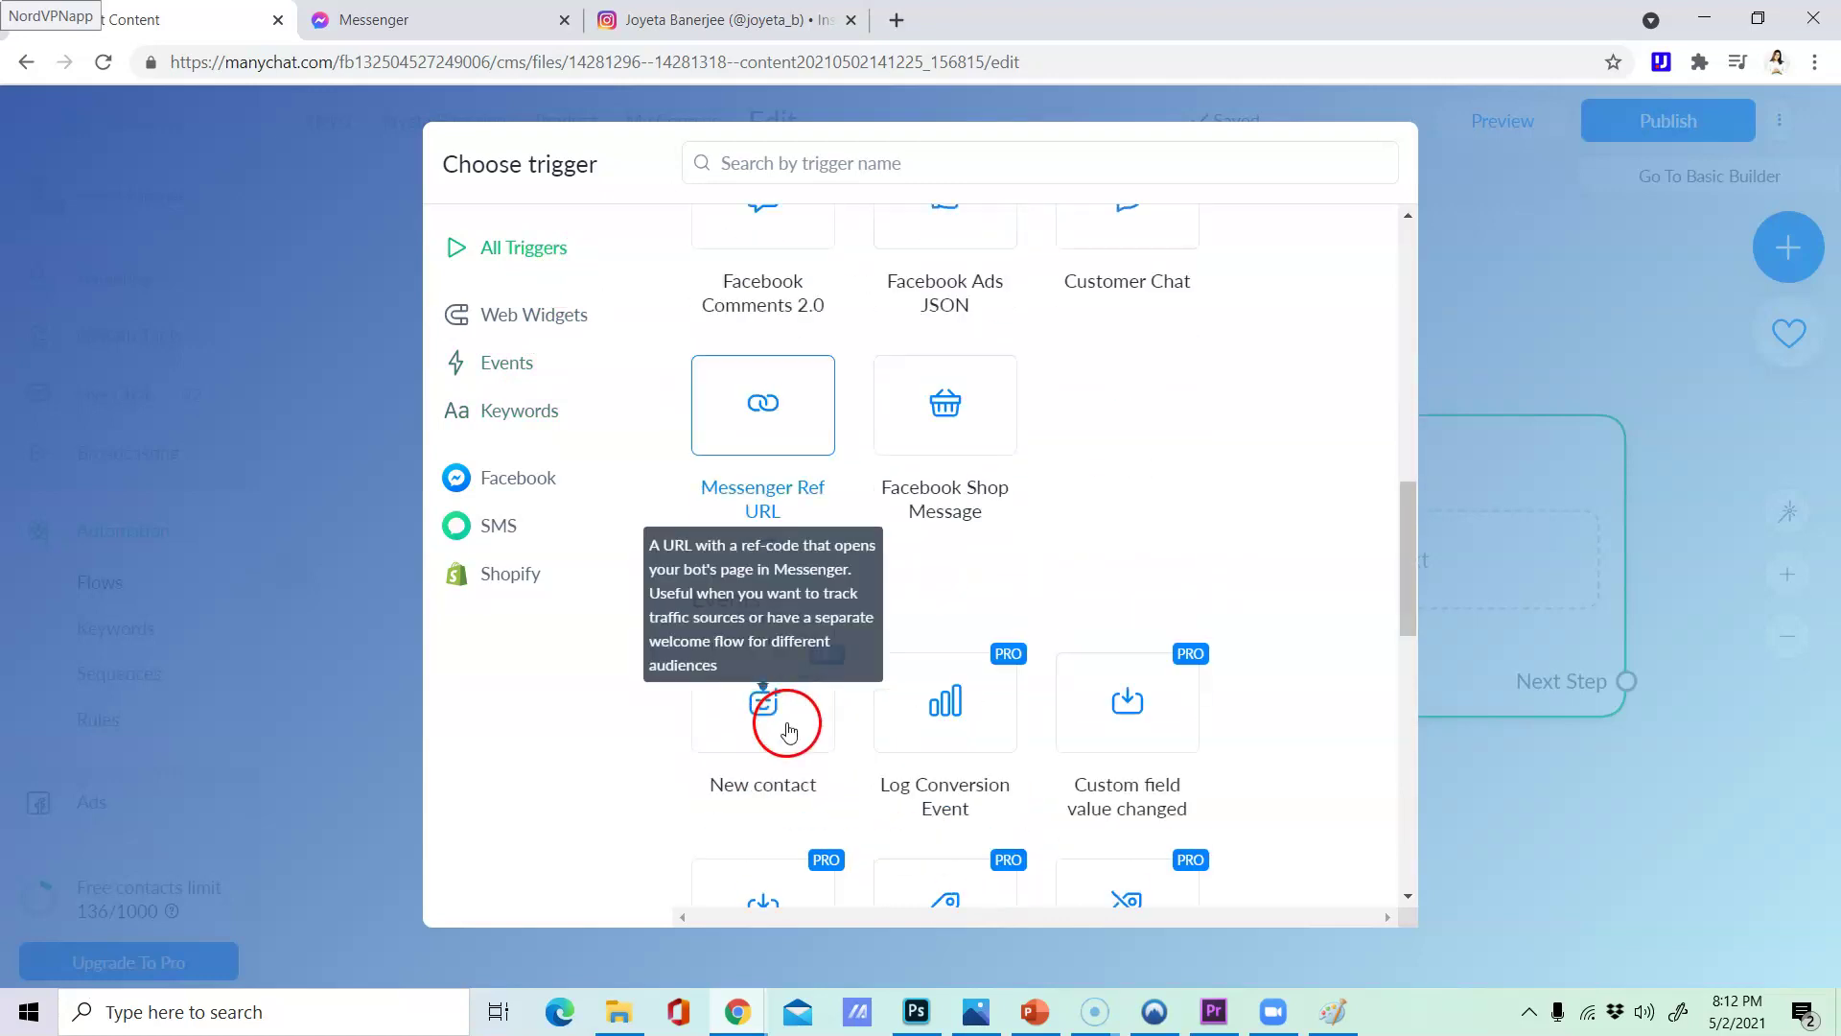
scroll(829, 852, down, 7)
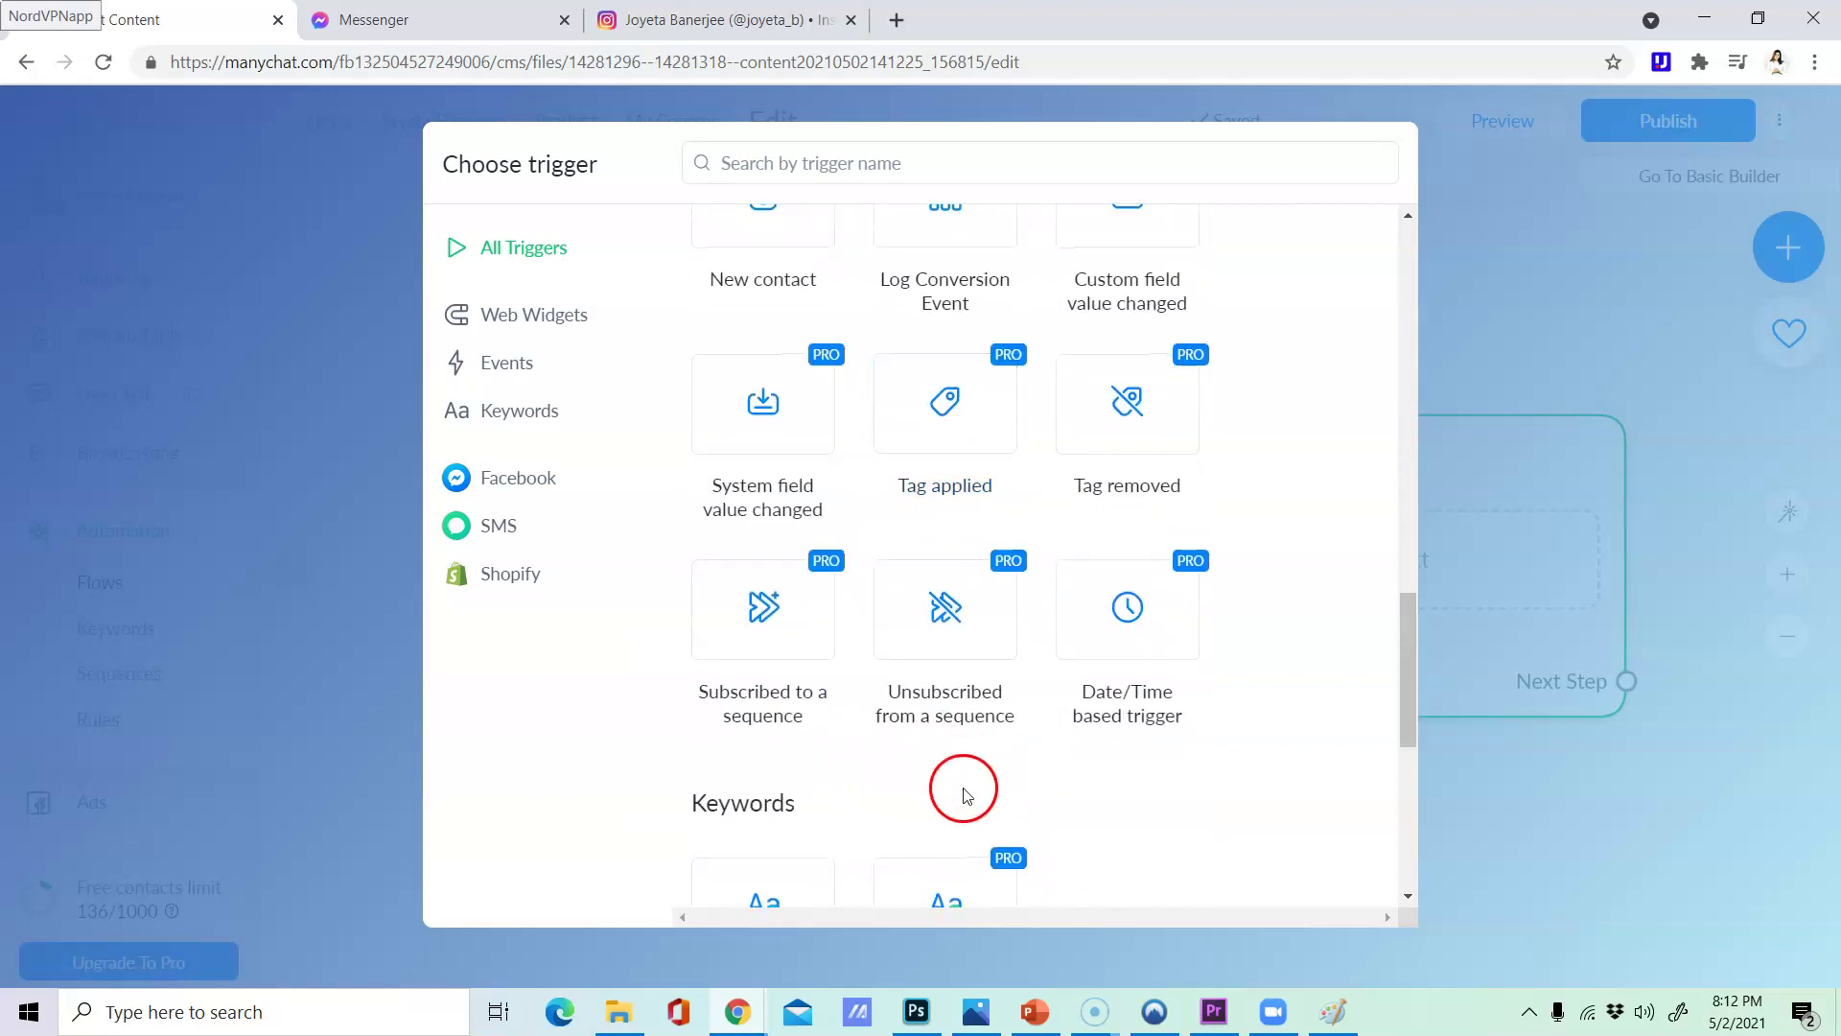
click(29, 1012)
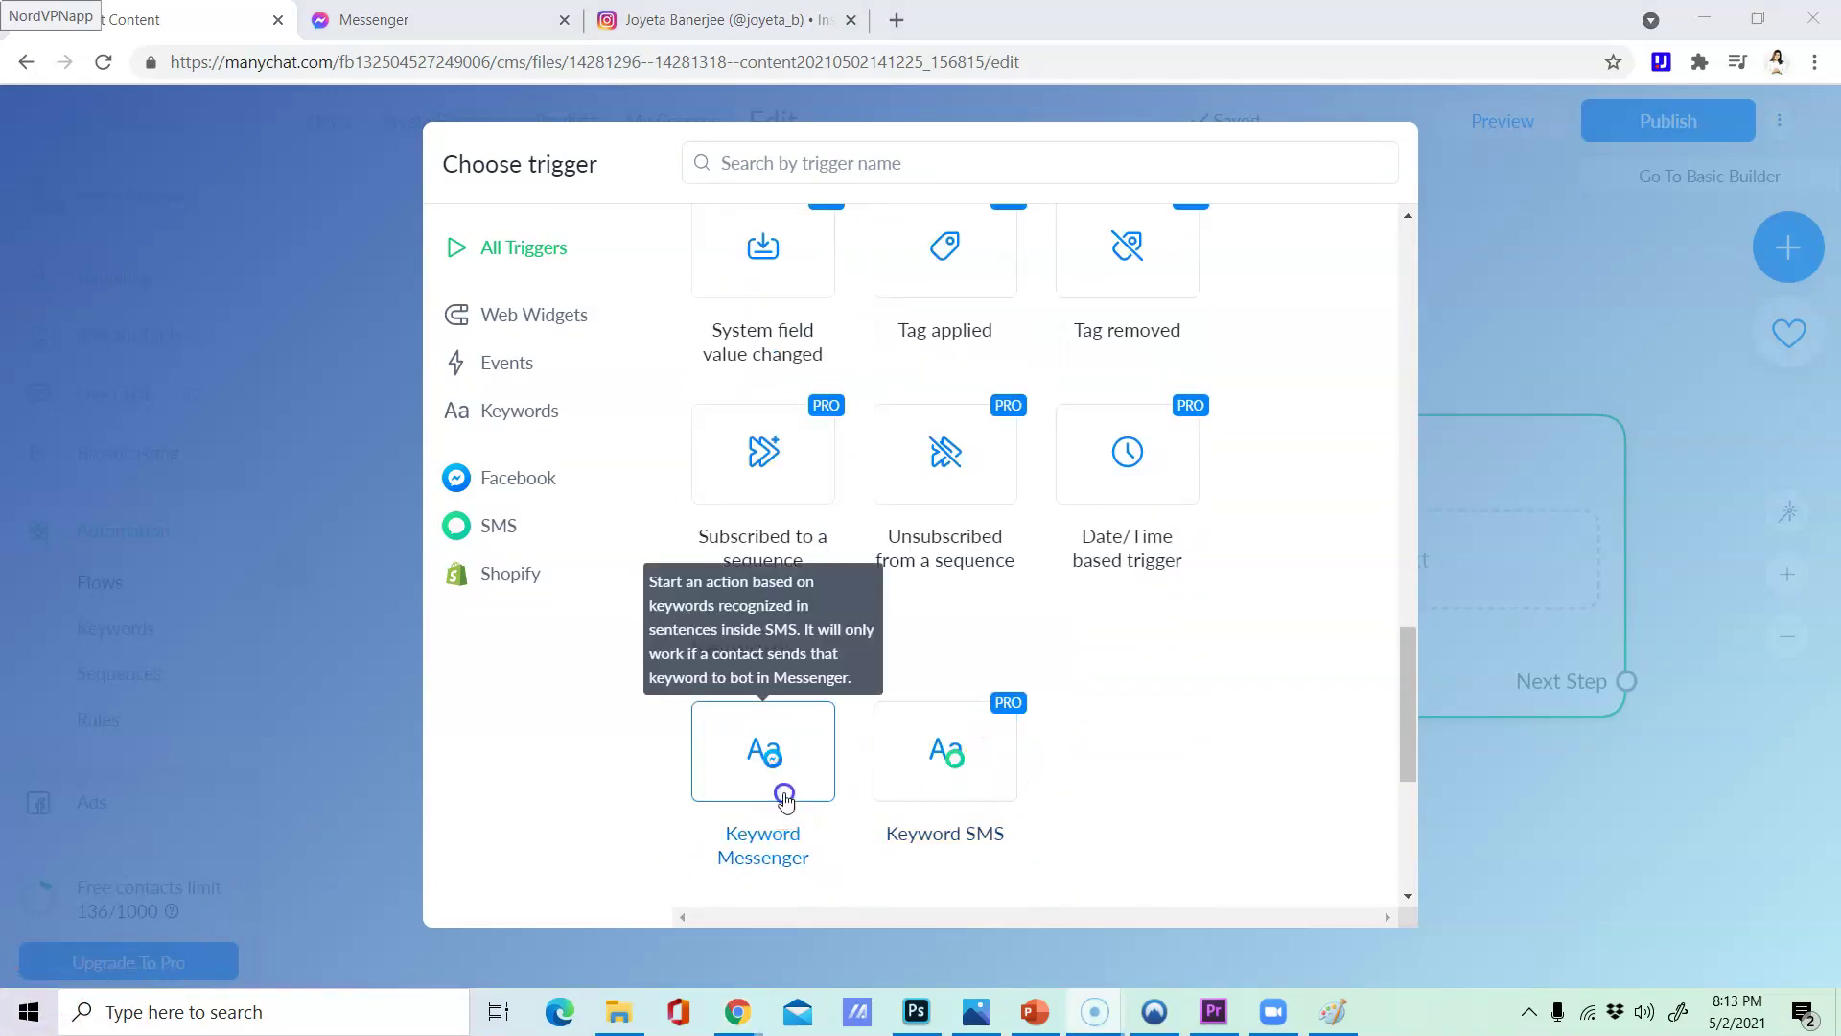
- Create a Messenger keyword trigger for 'Courses, My Courses'
click(775, 796)
click(525, 358)
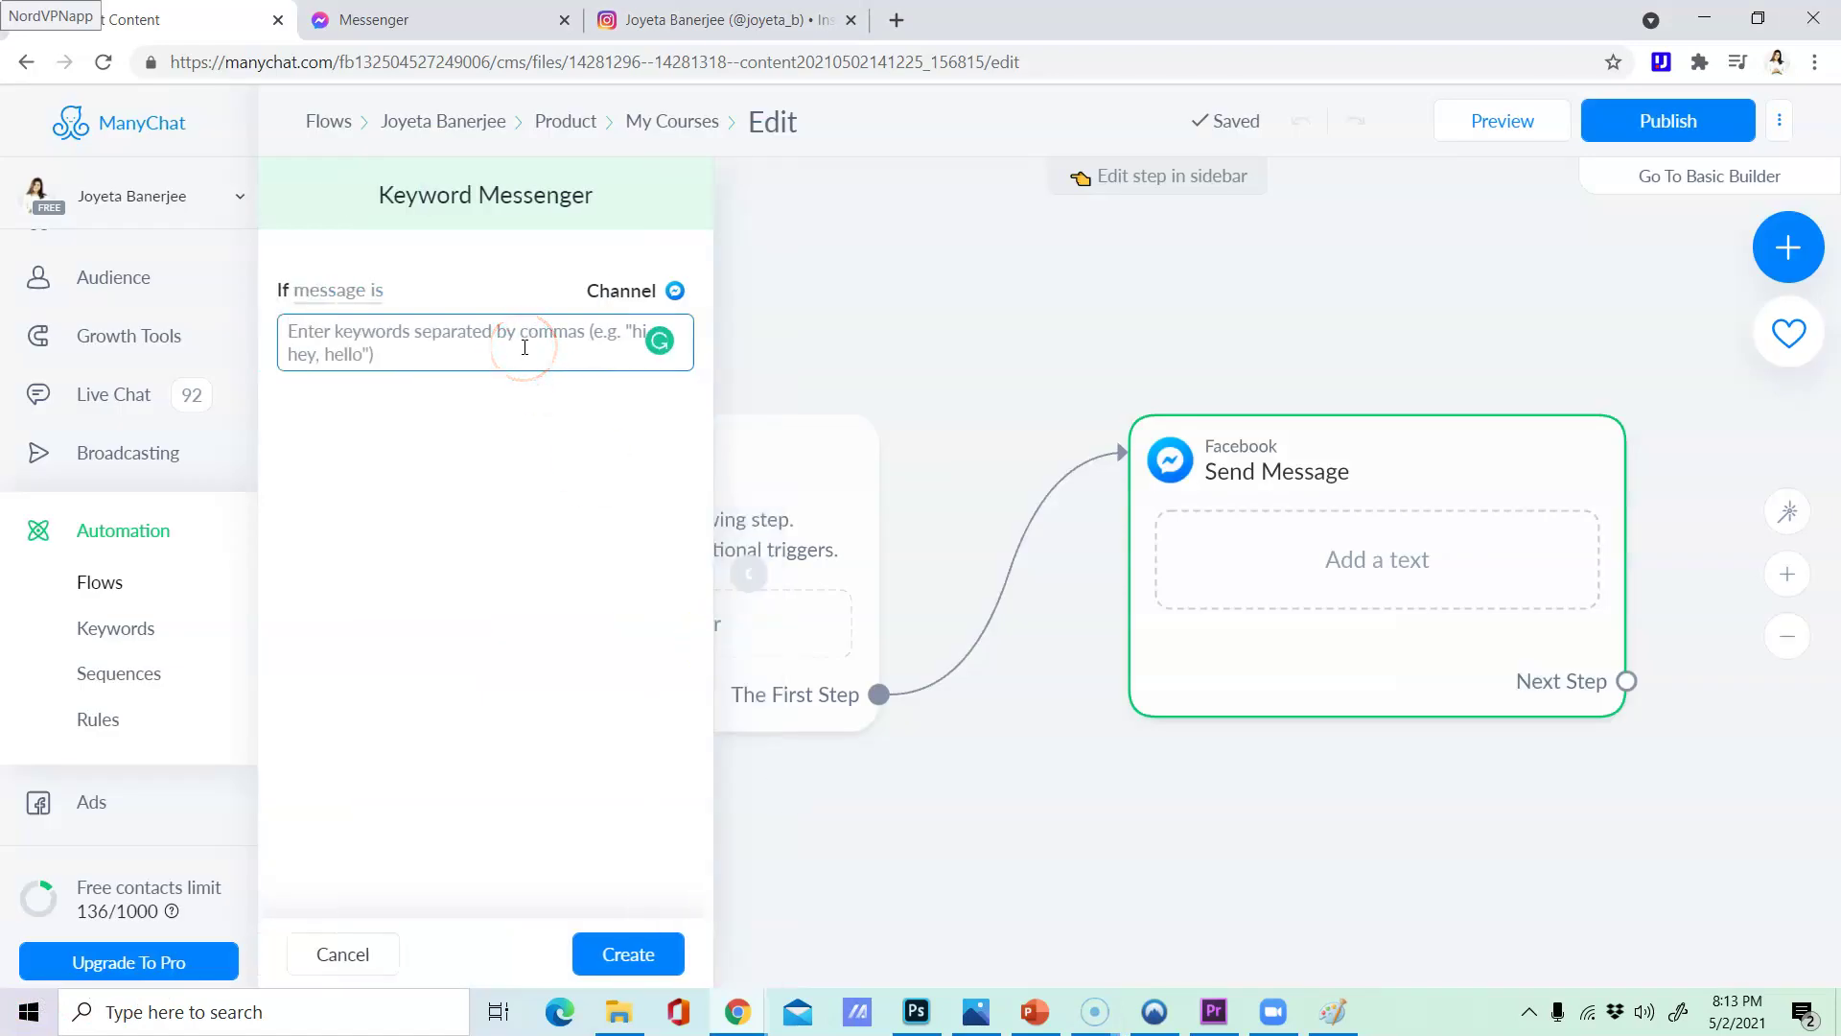
text(My)
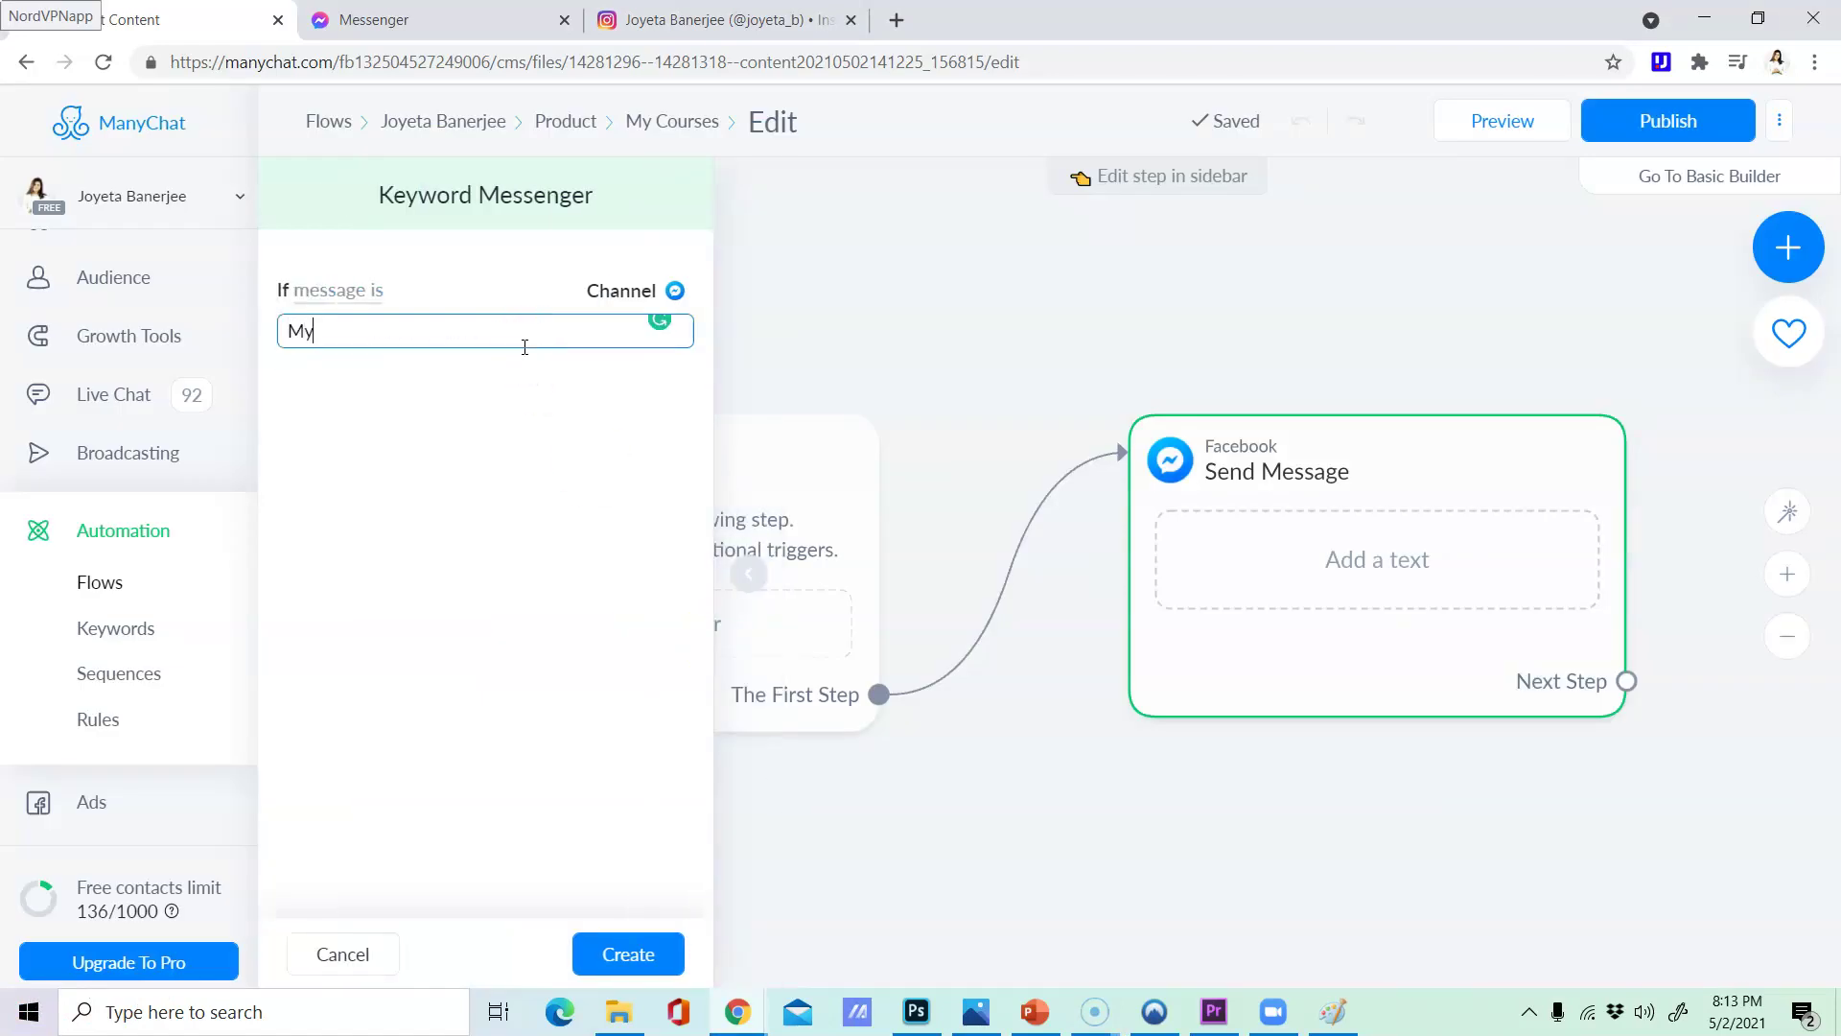
key(BackSpace)
key(BackSpace)
text(Cp)
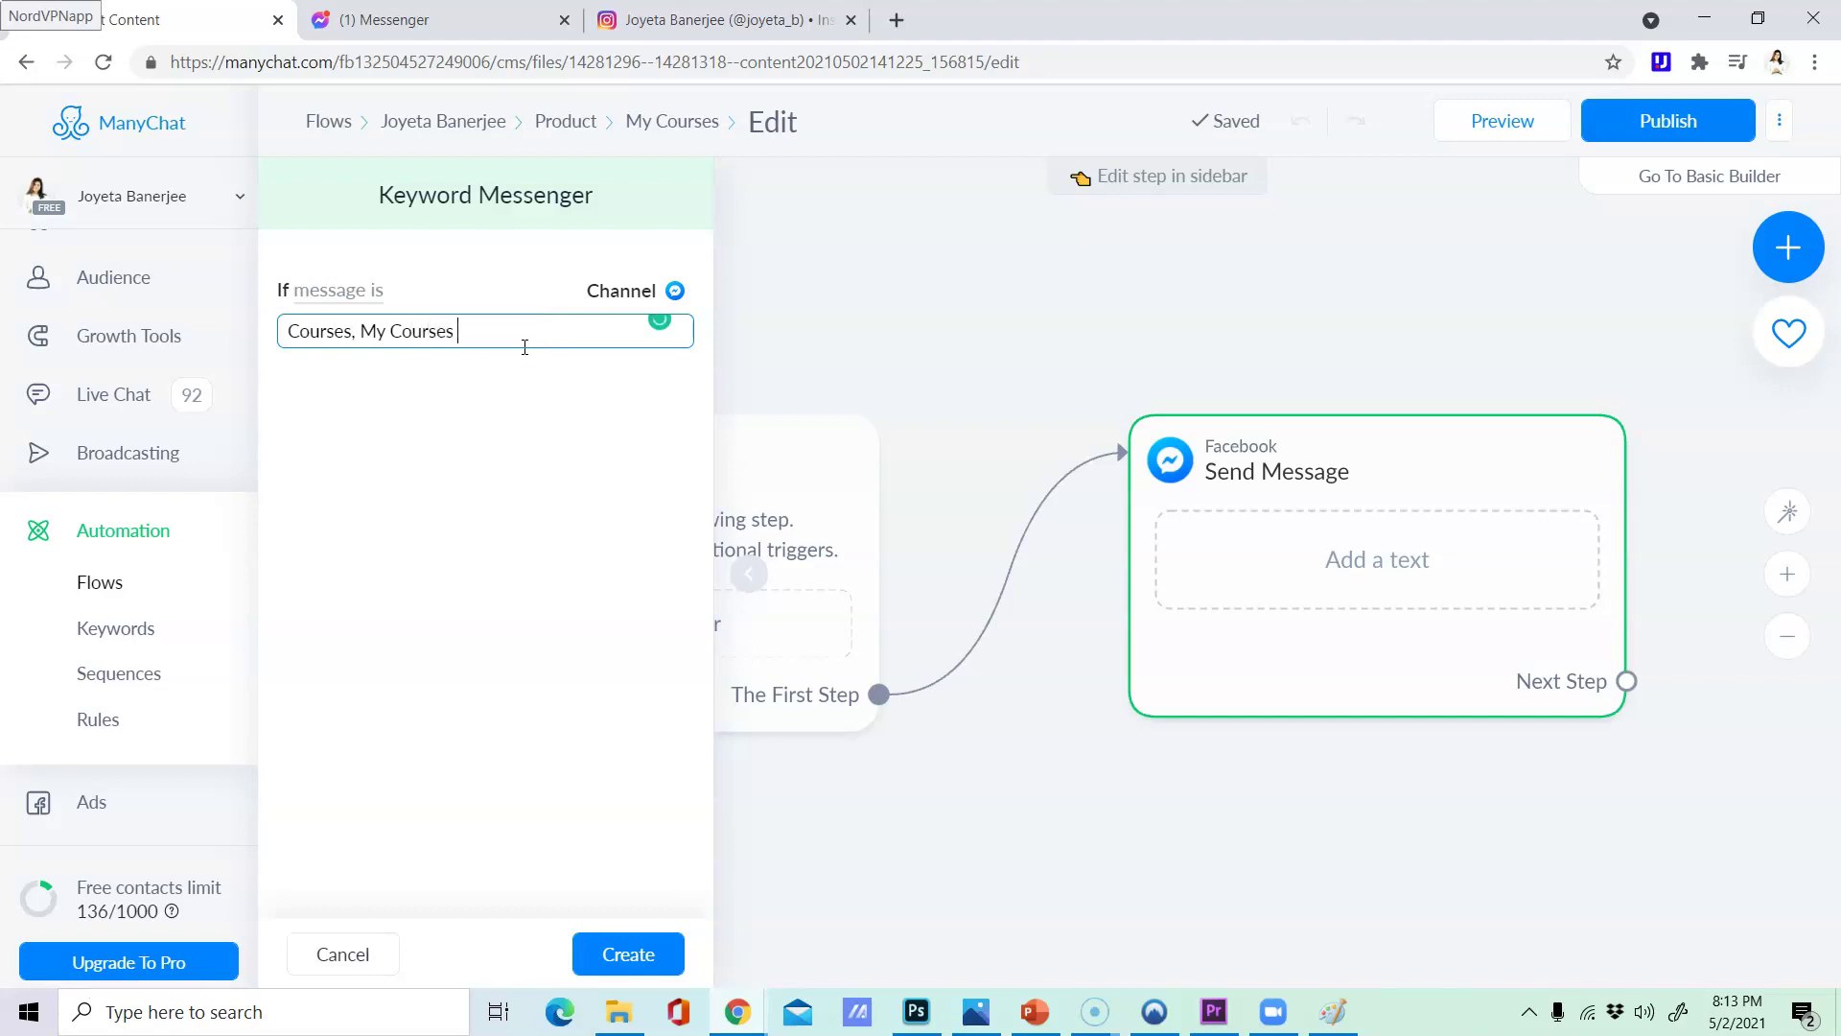
click(638, 968)
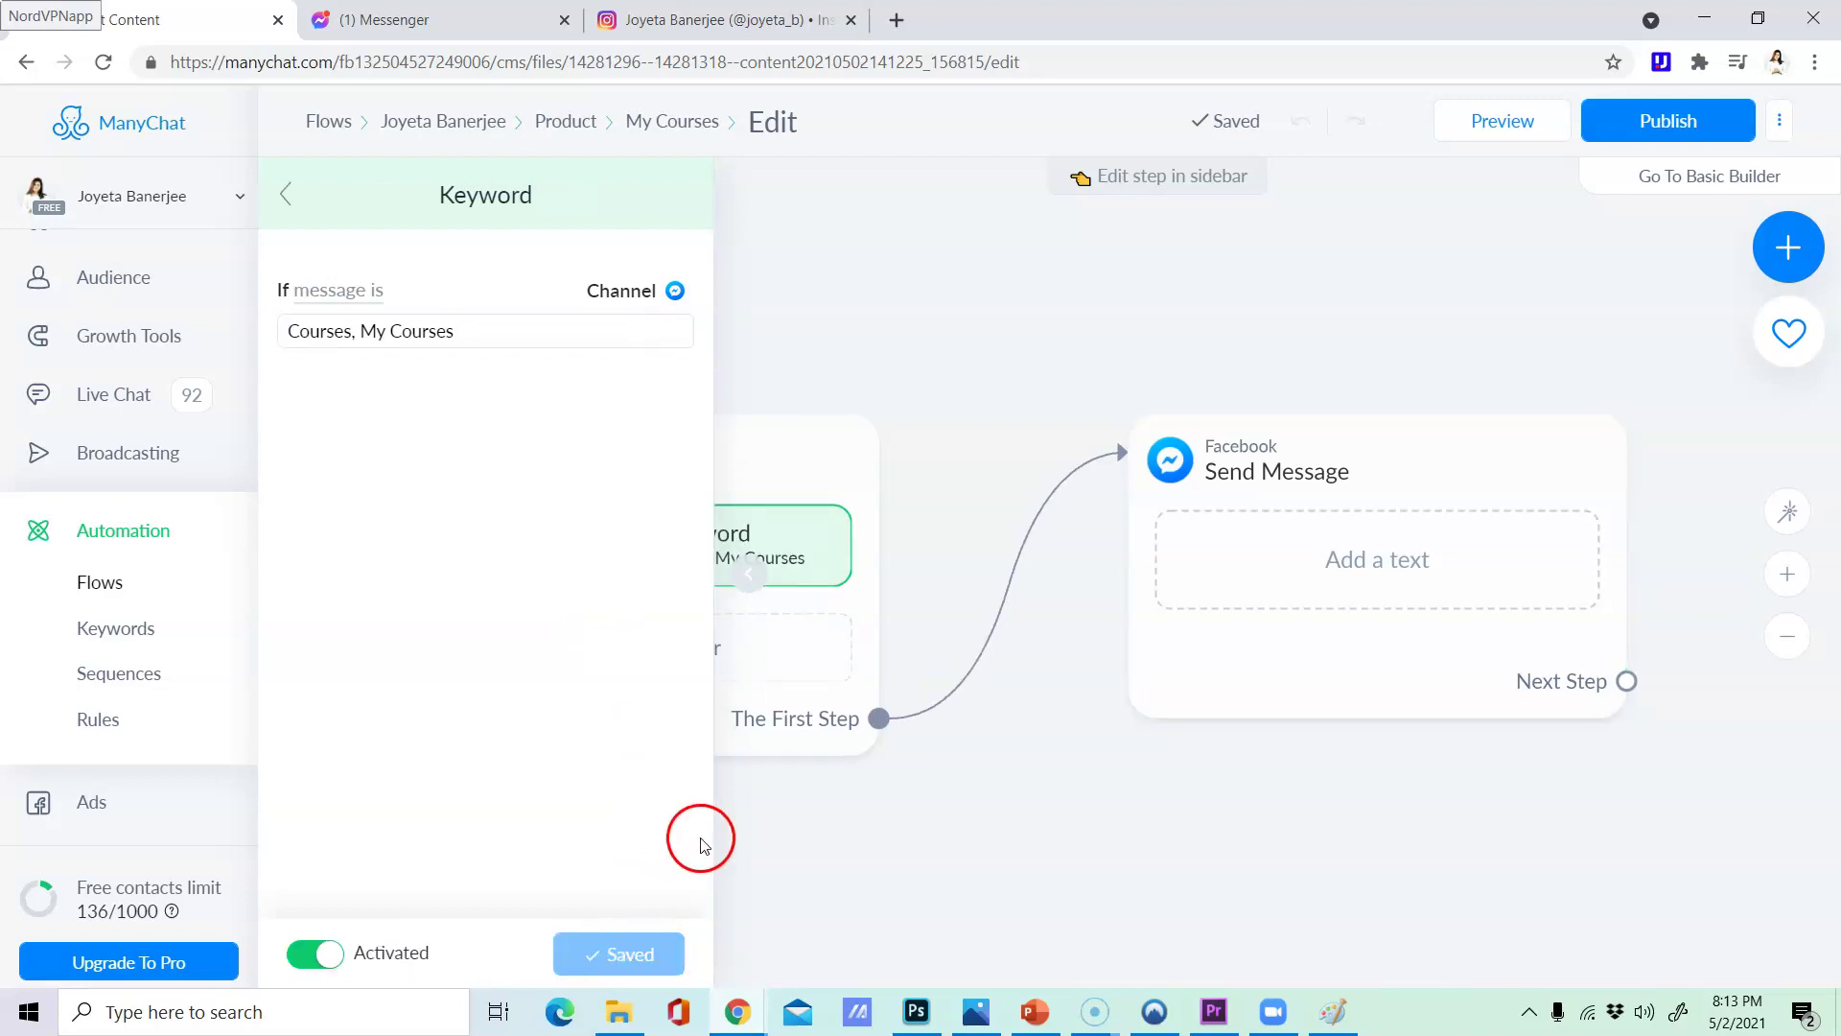
- Close the keyword settings, rearrange the Starting Step and Send Message steps, and open the message
click(804, 779)
drag(1298, 436, 1109, 410)
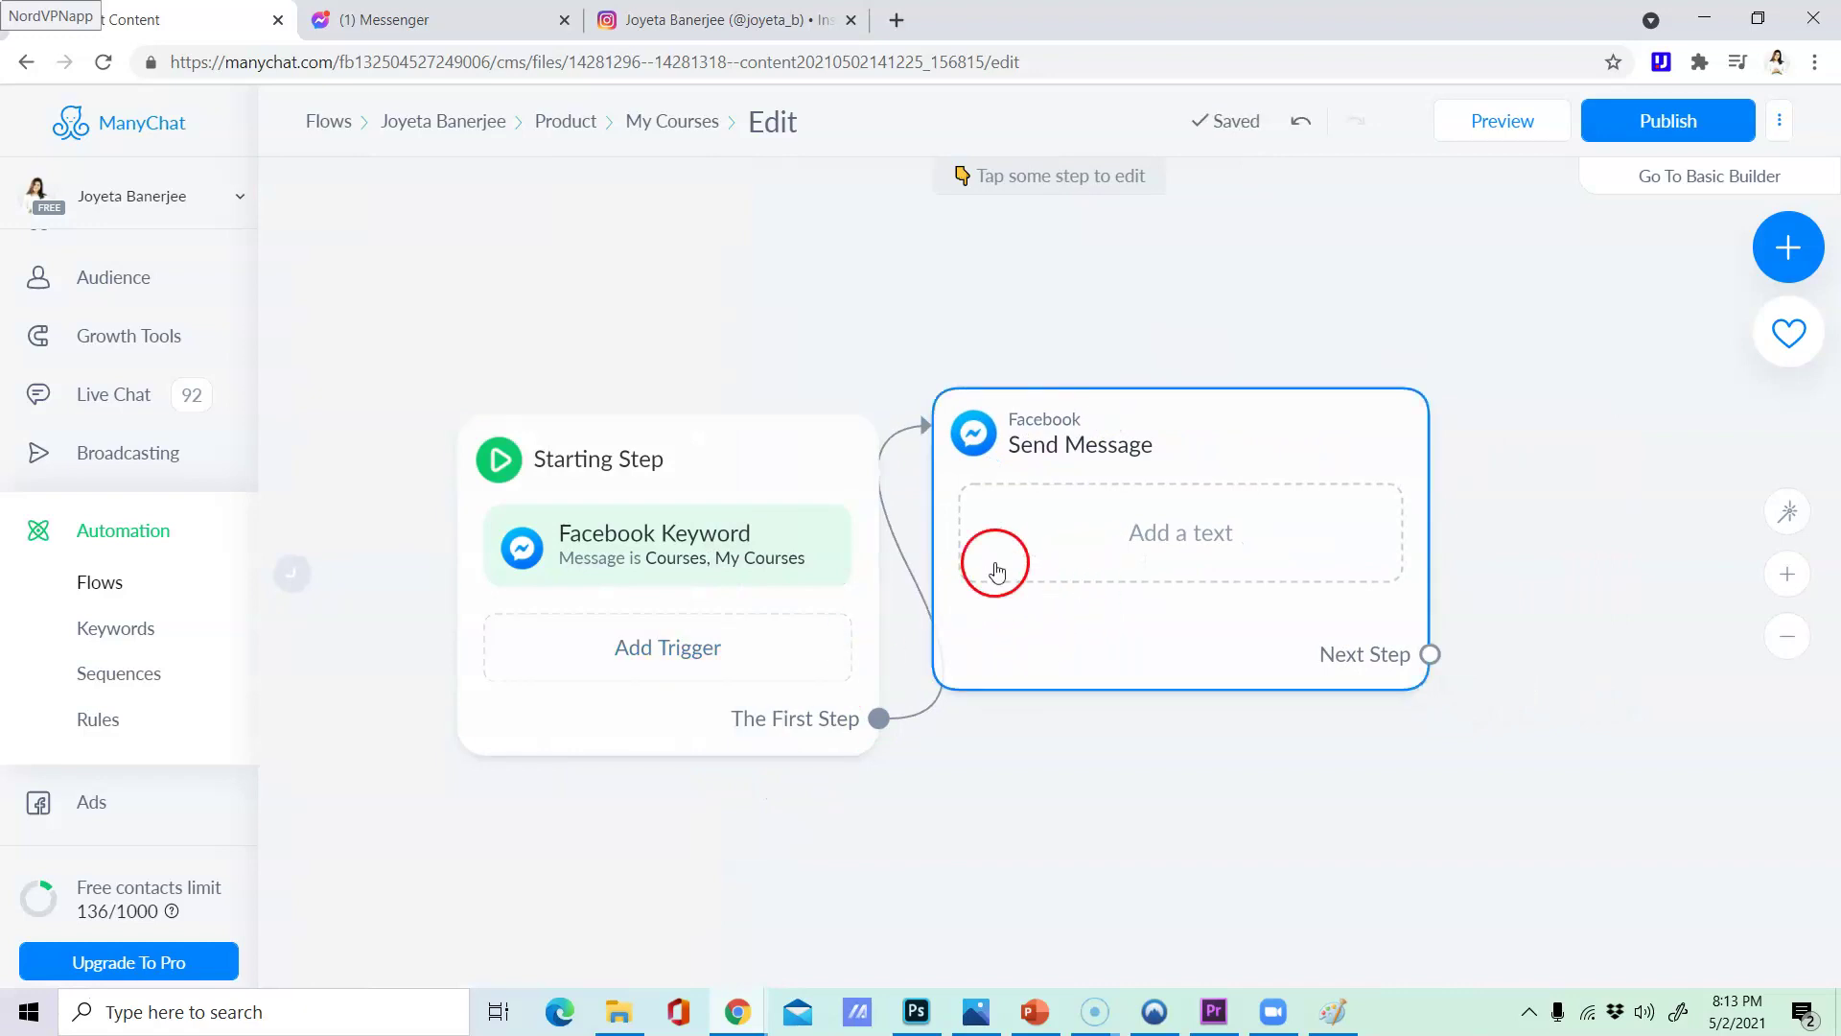
drag(660, 475, 625, 430)
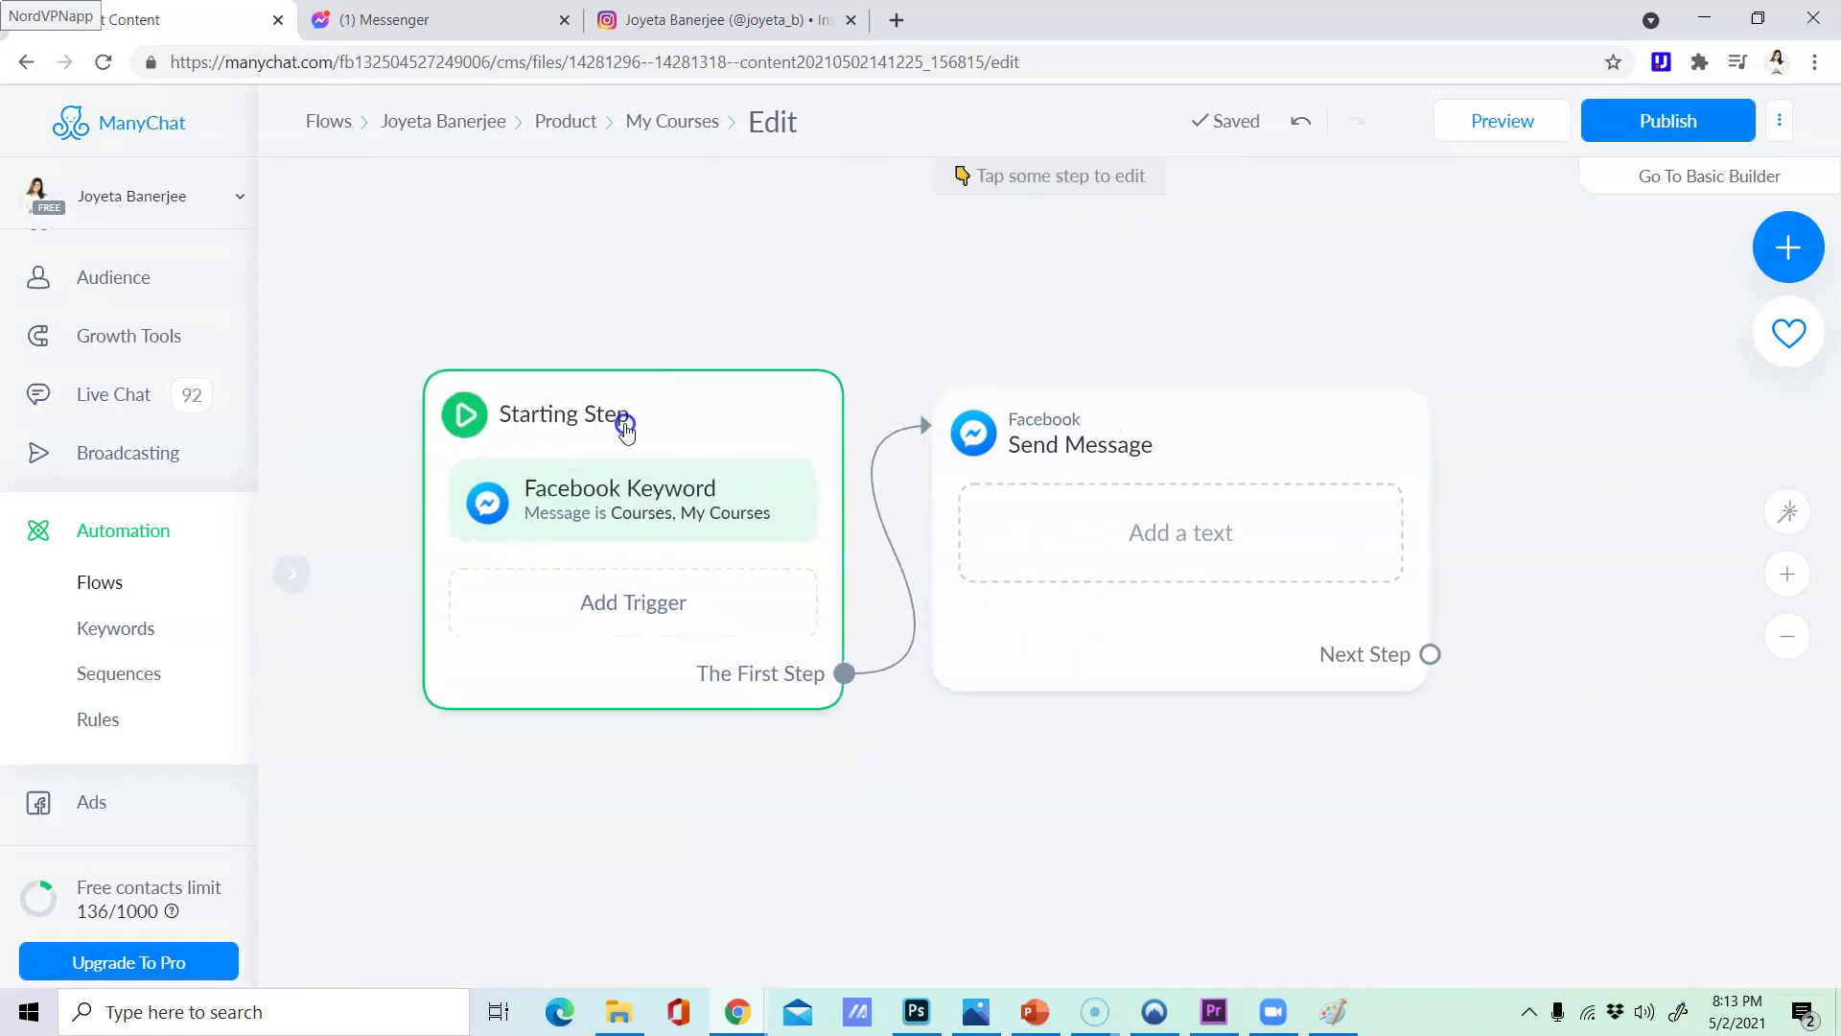
click(1011, 529)
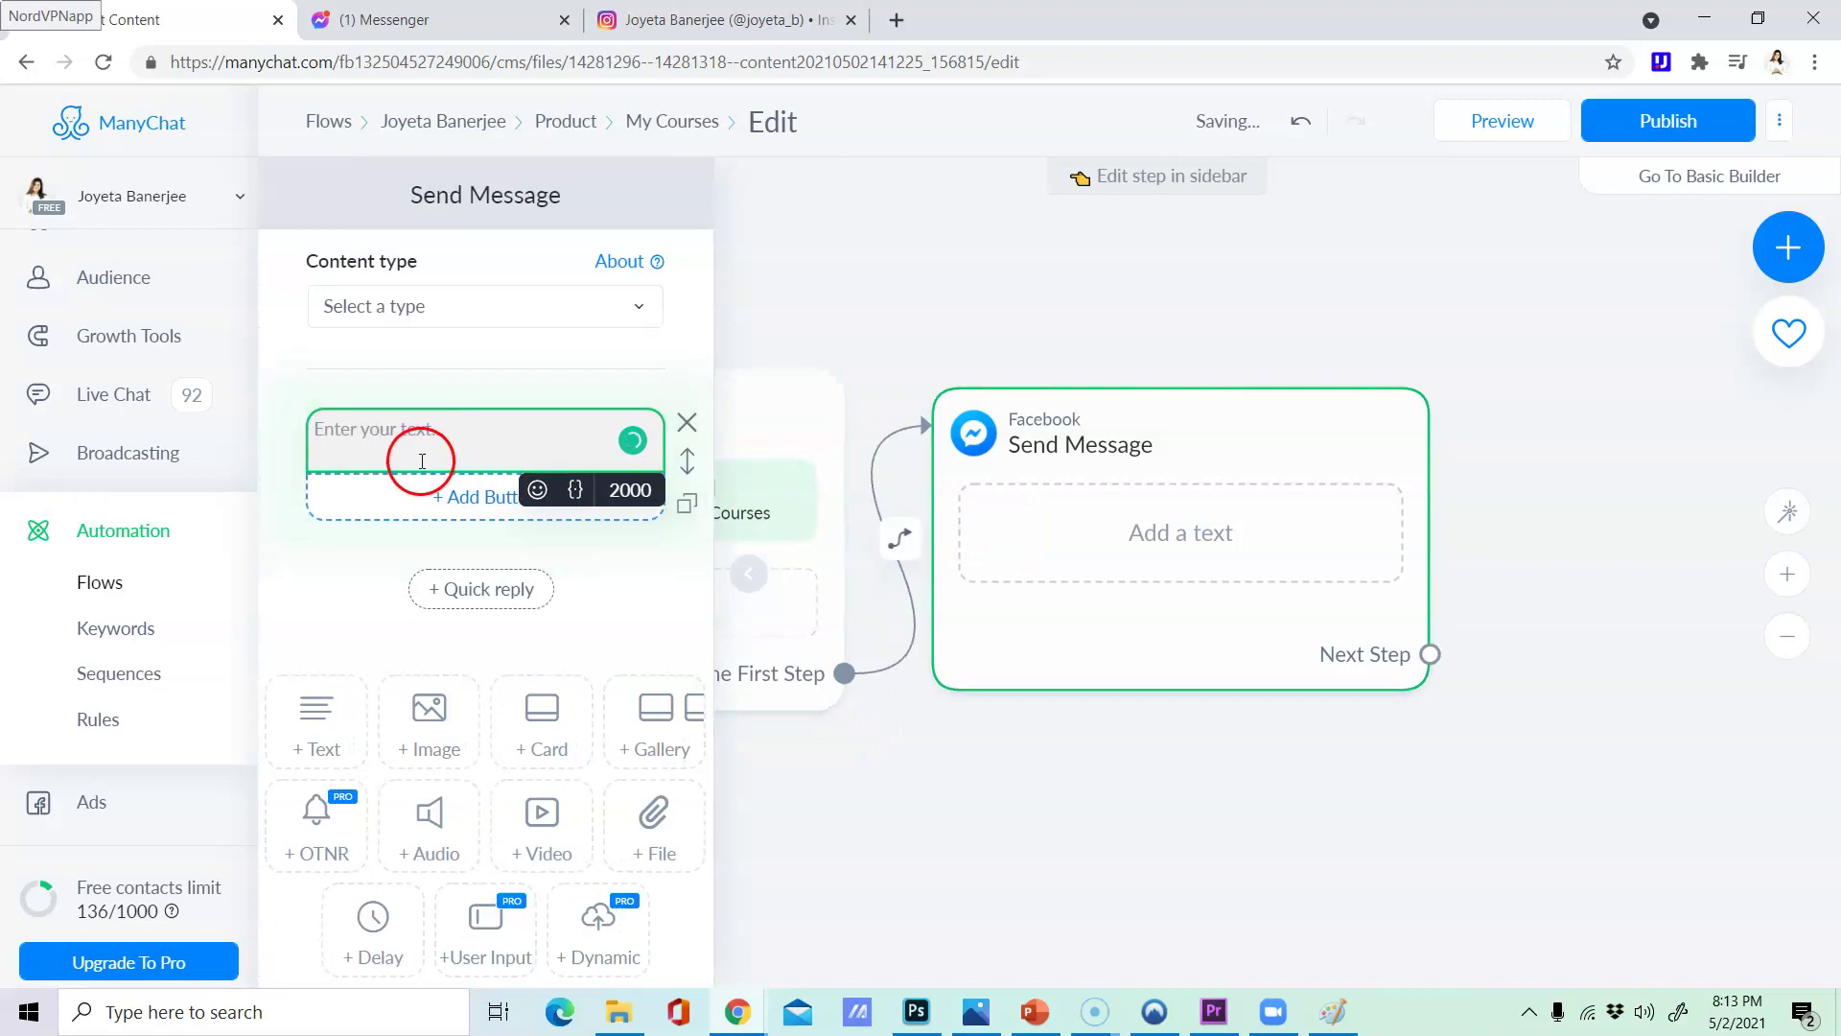
click(440, 307)
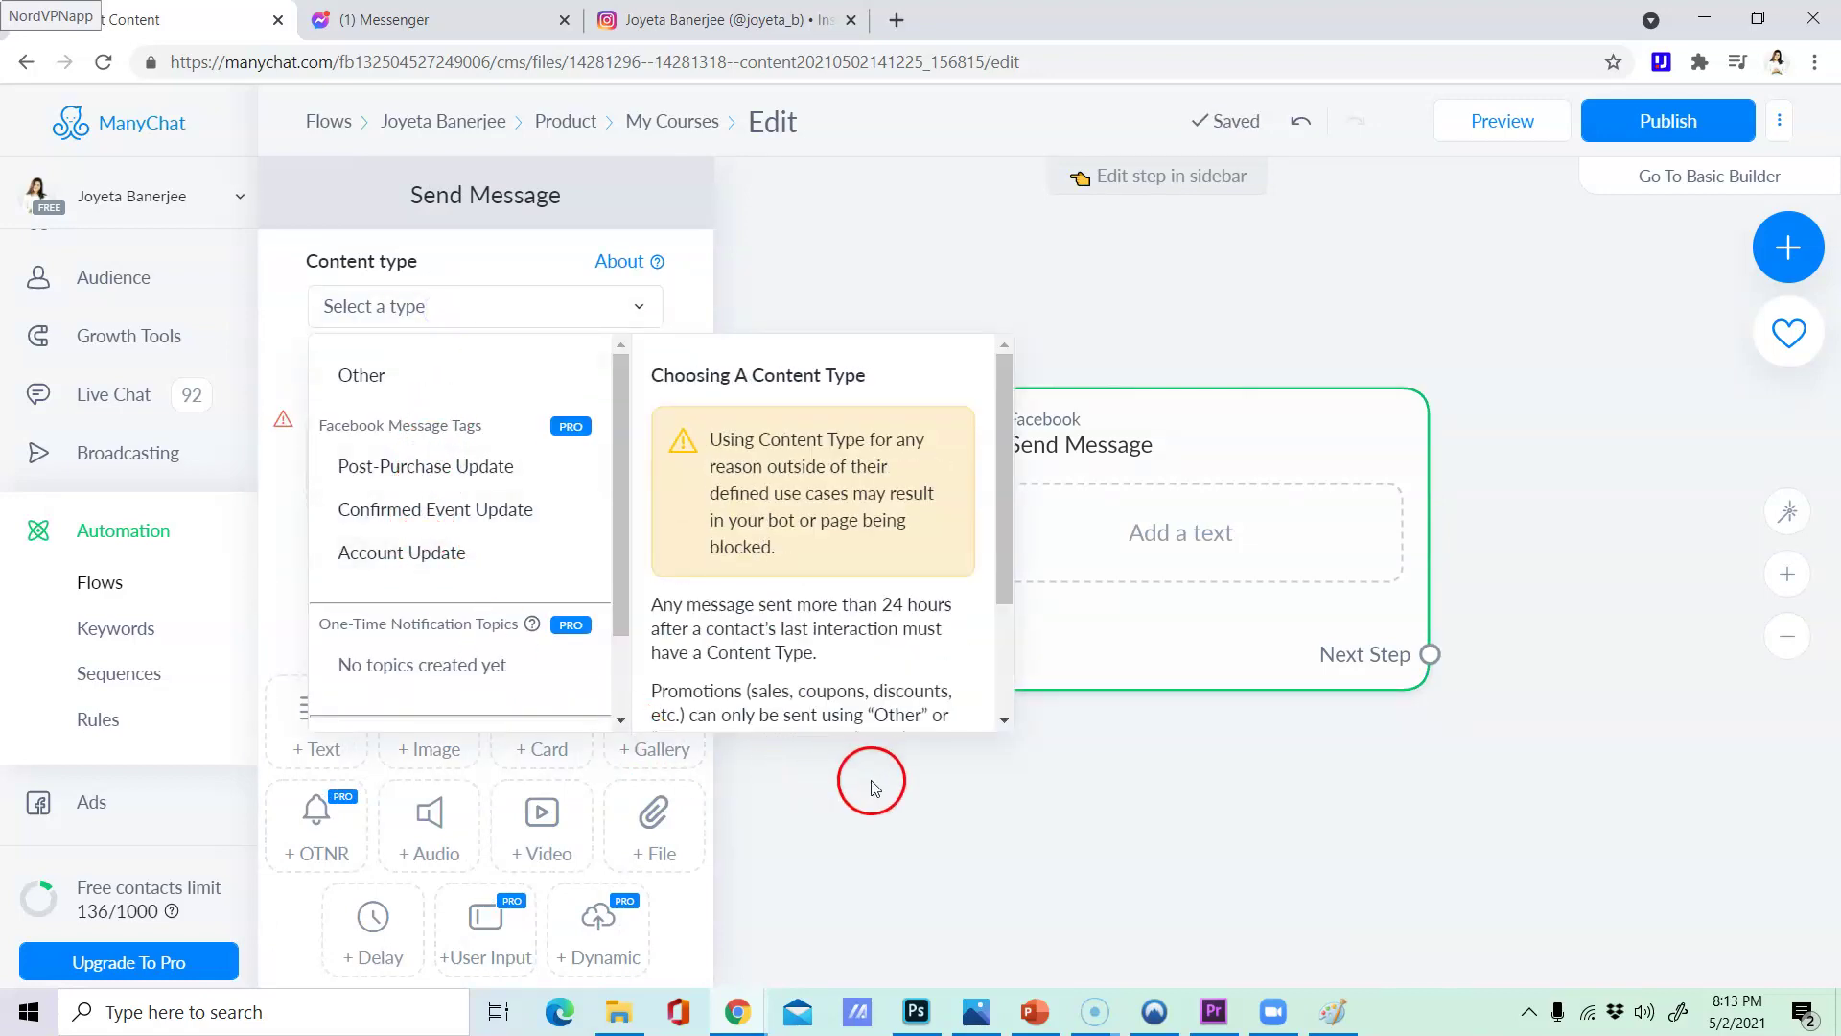
click(791, 204)
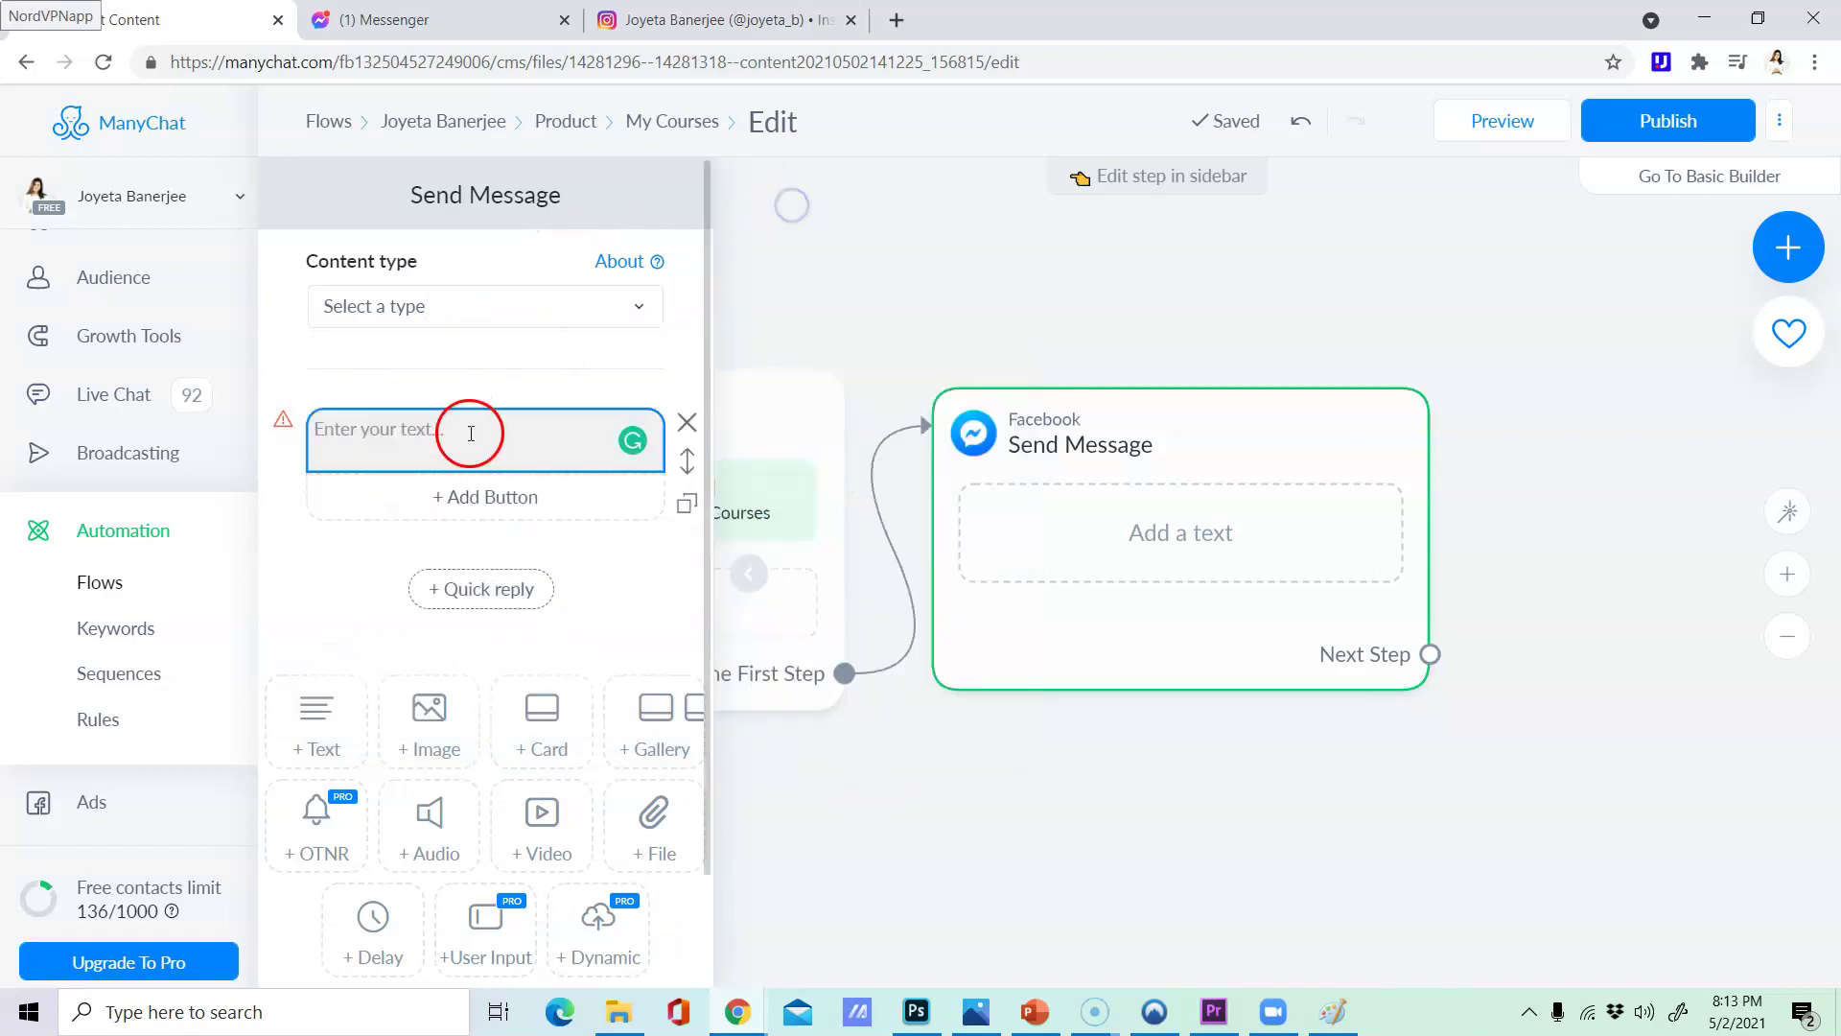
- Write the message 'If you want to be skilled up you need courses… choose options from down below'
click(471, 434)
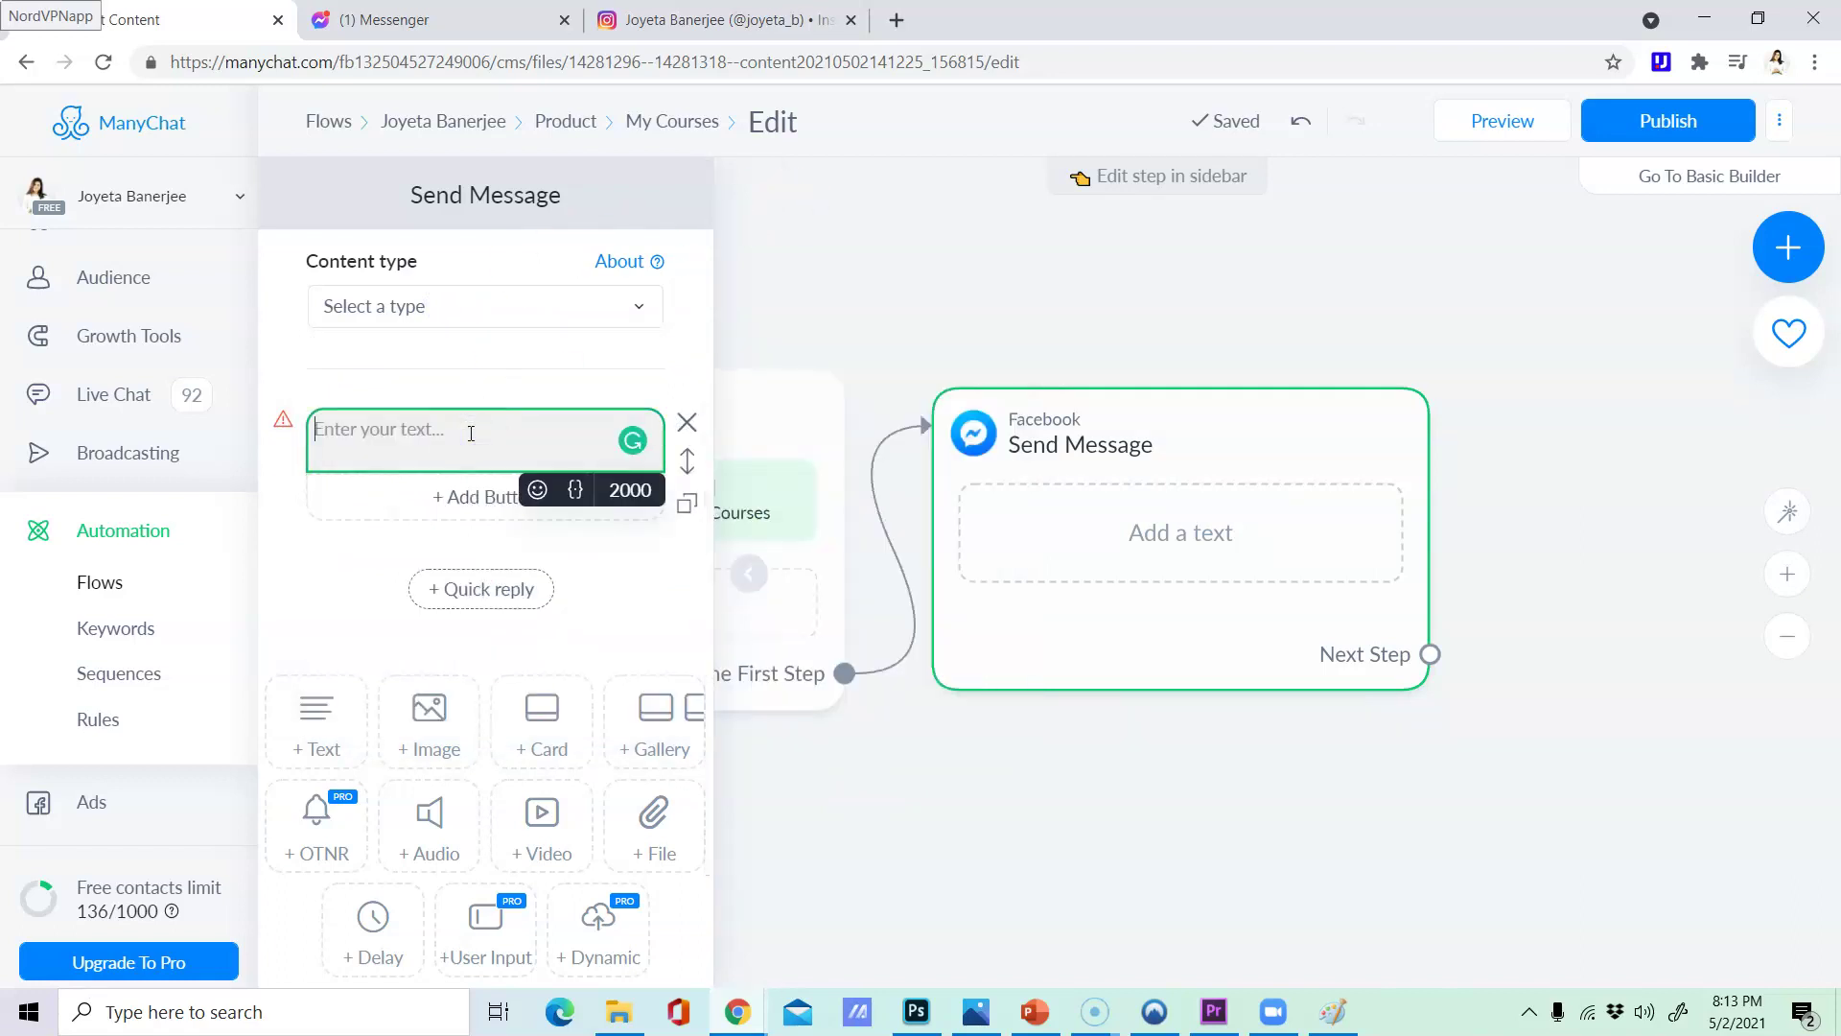
text(If you want to be sk)
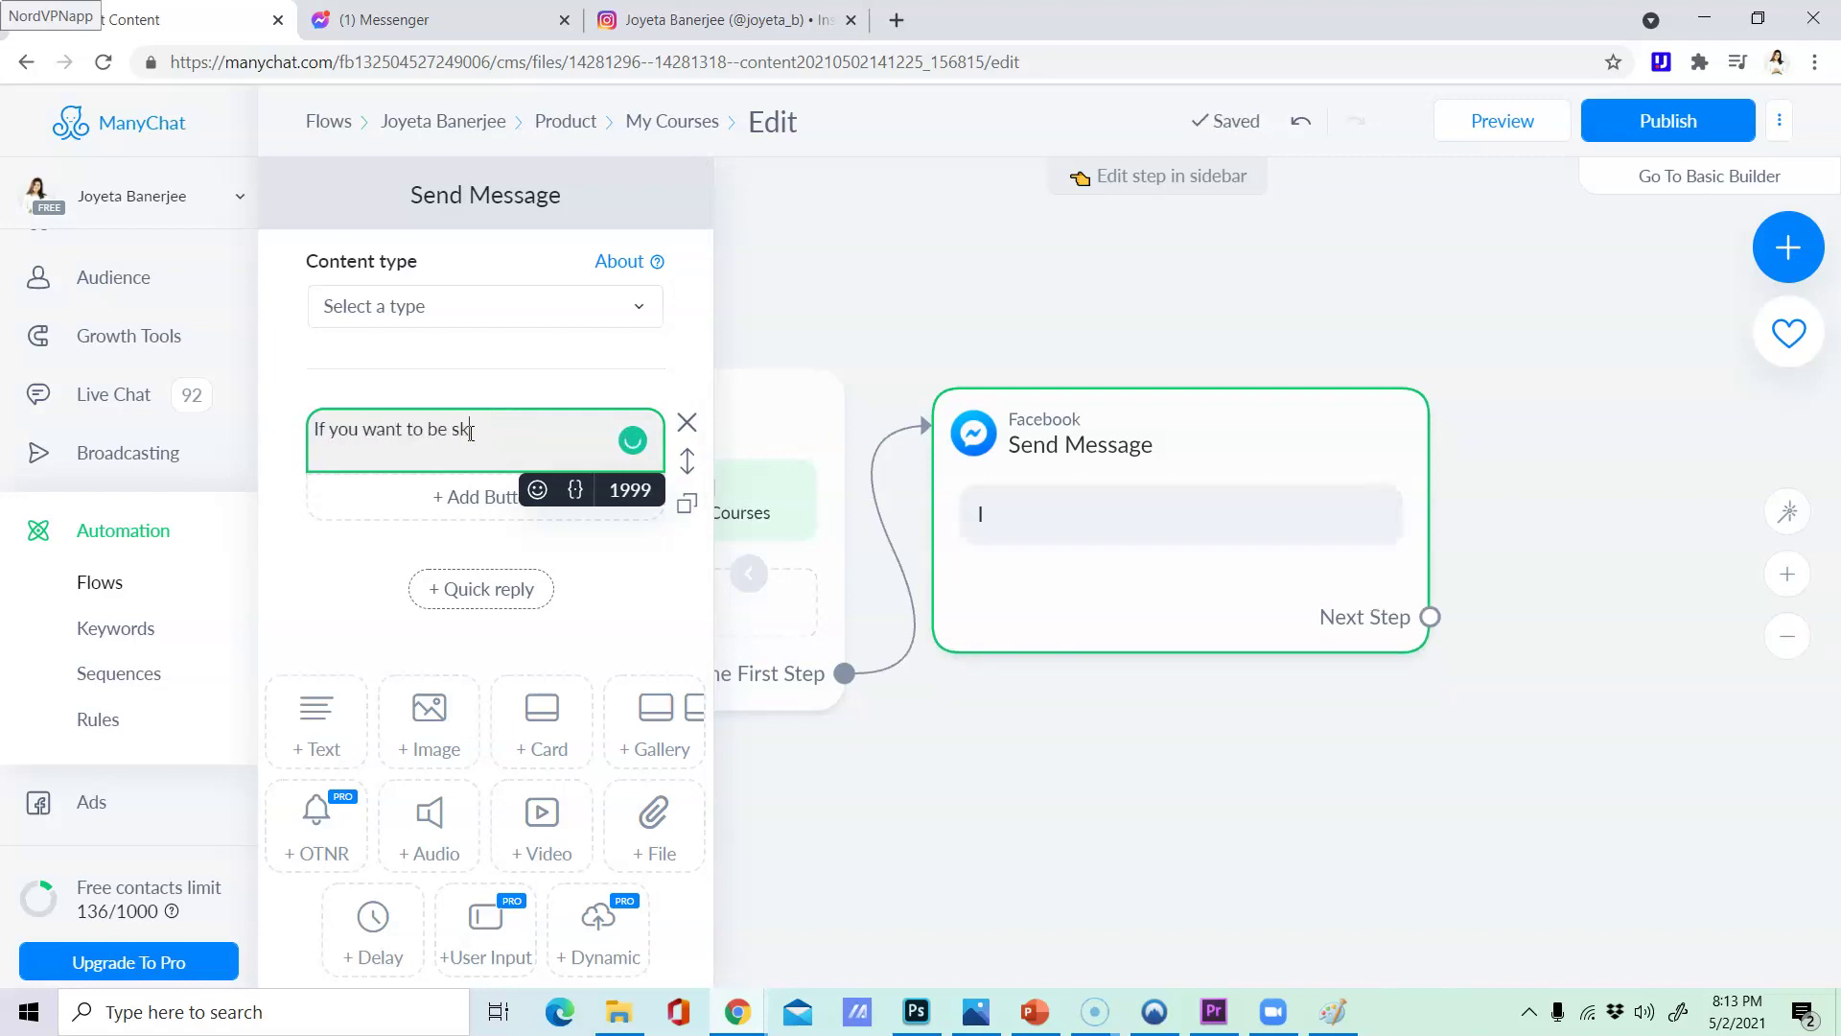
text(illed up )
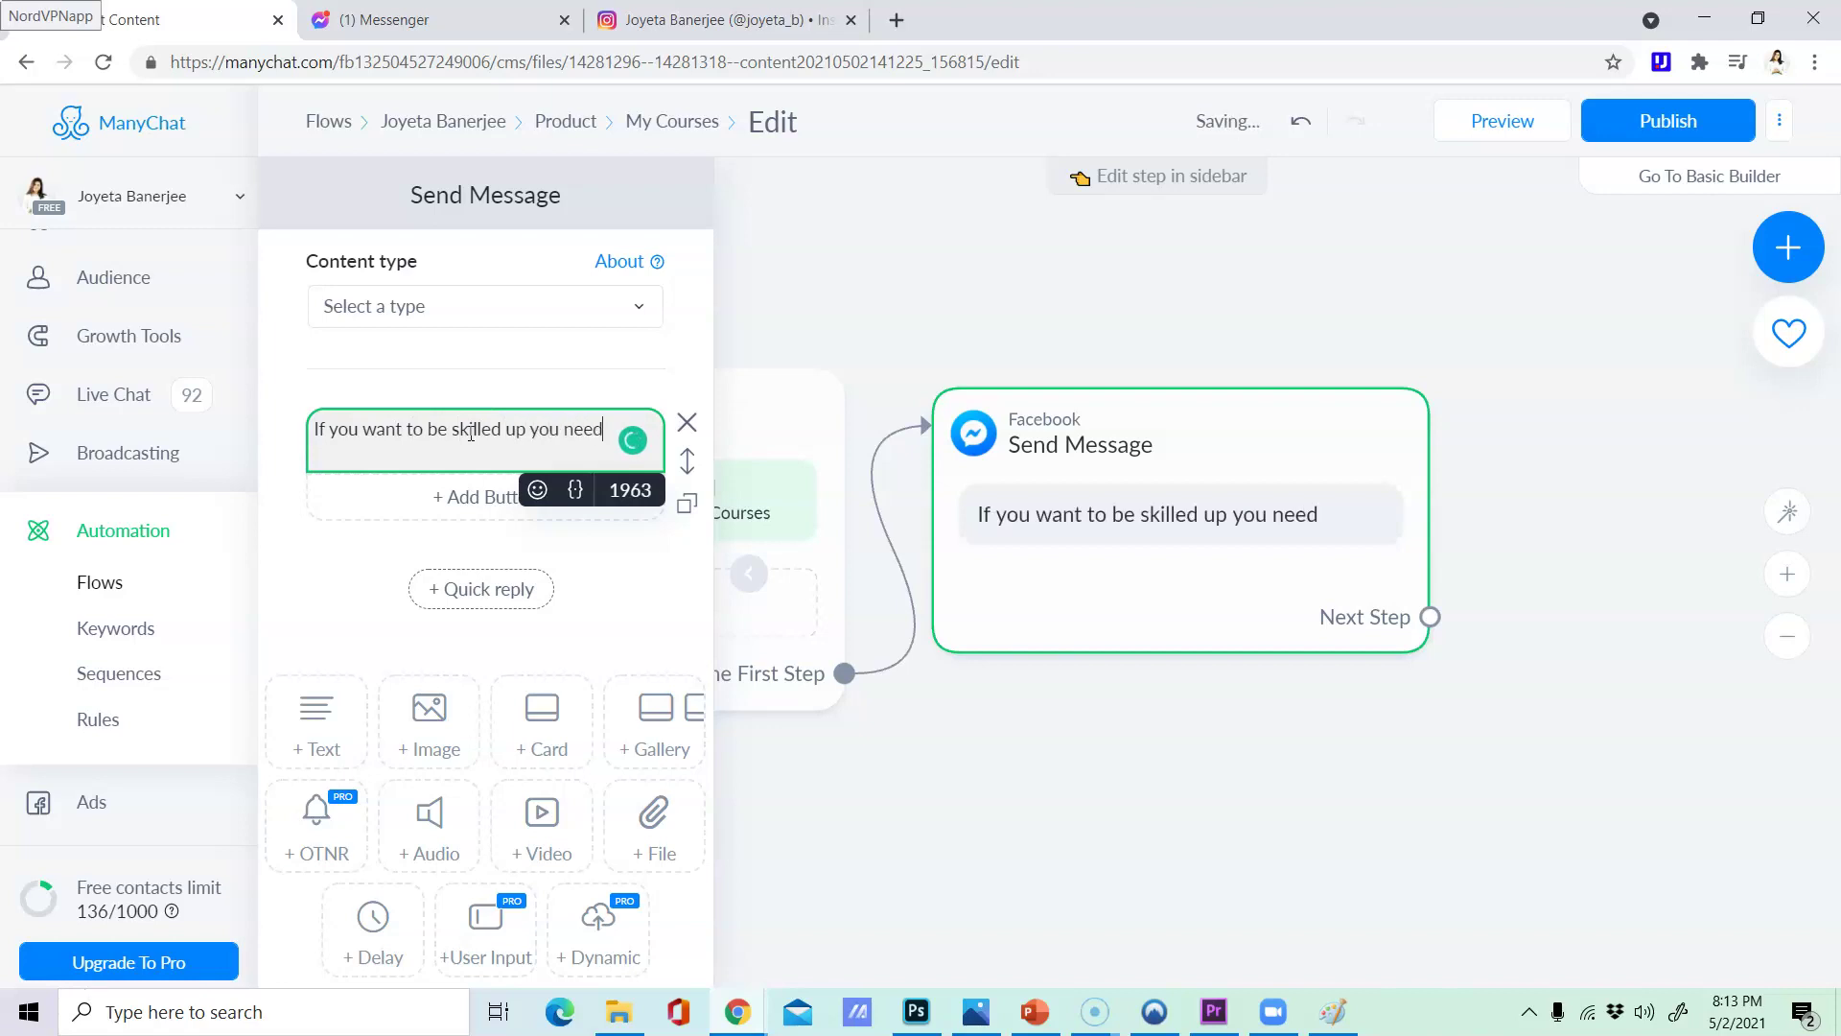
text(you need courses. But if you are eager to learn f)
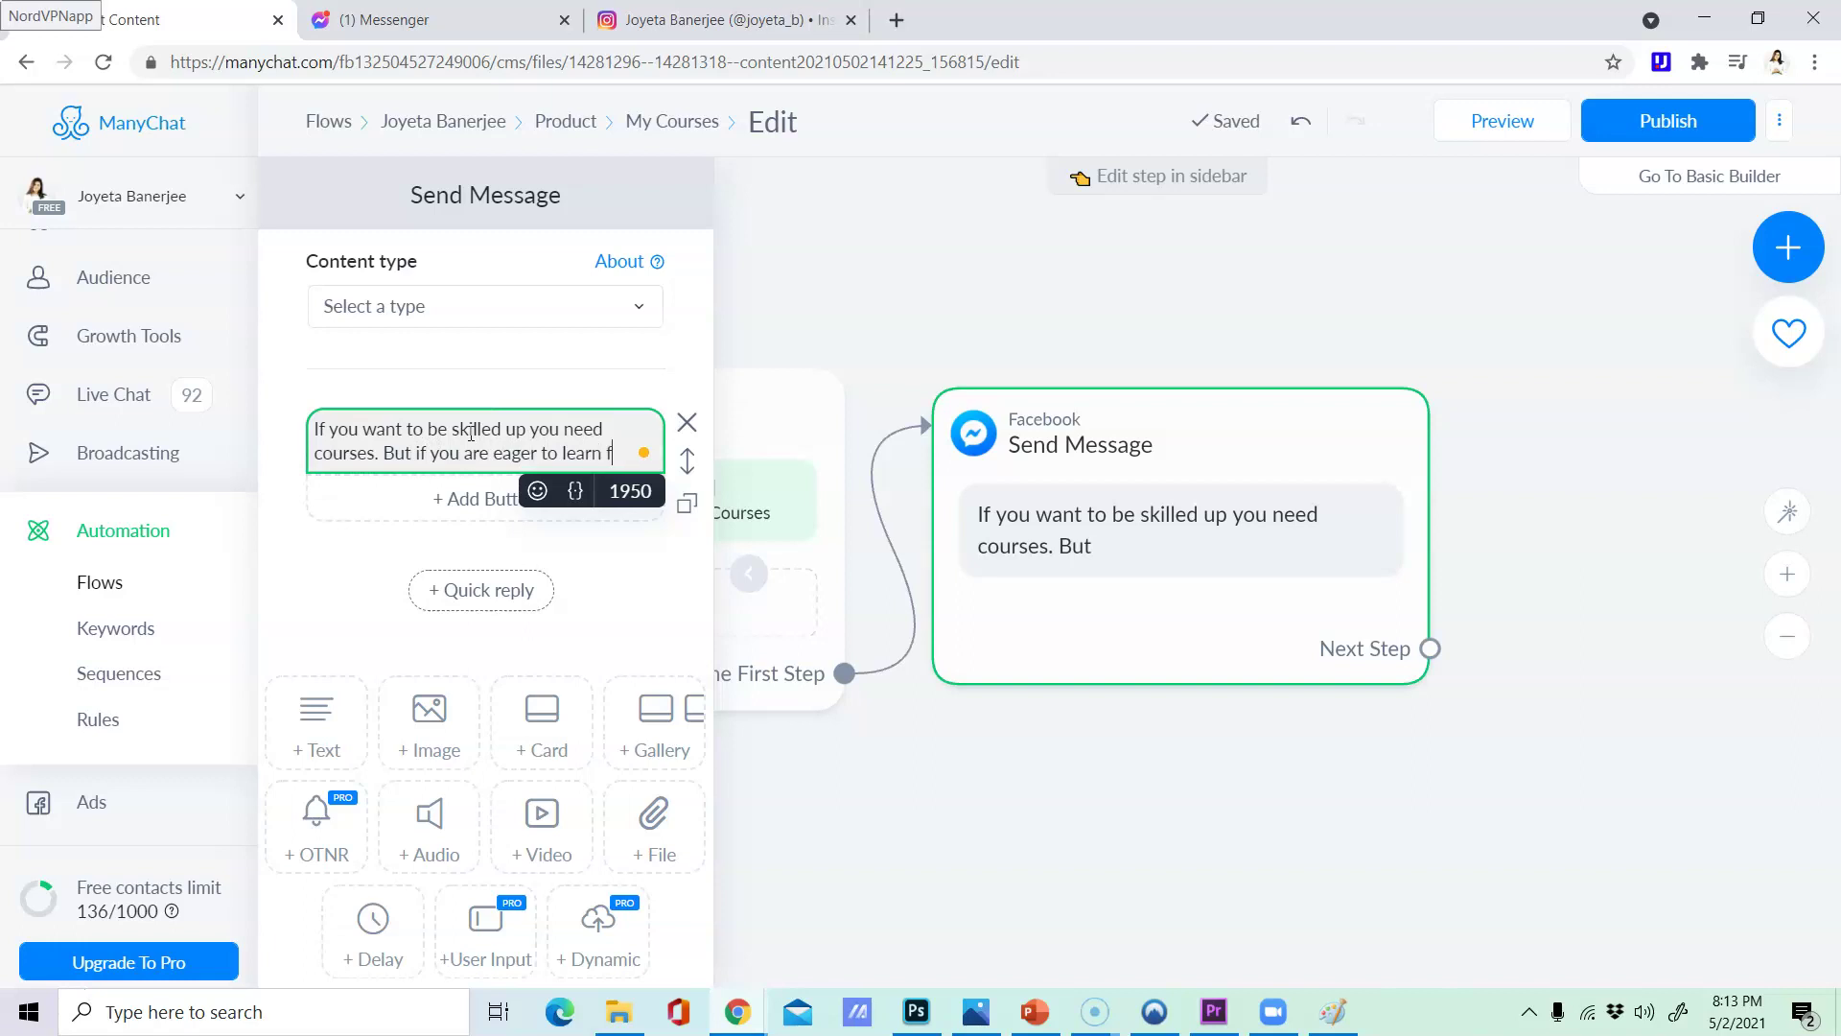
text(me, then yo)
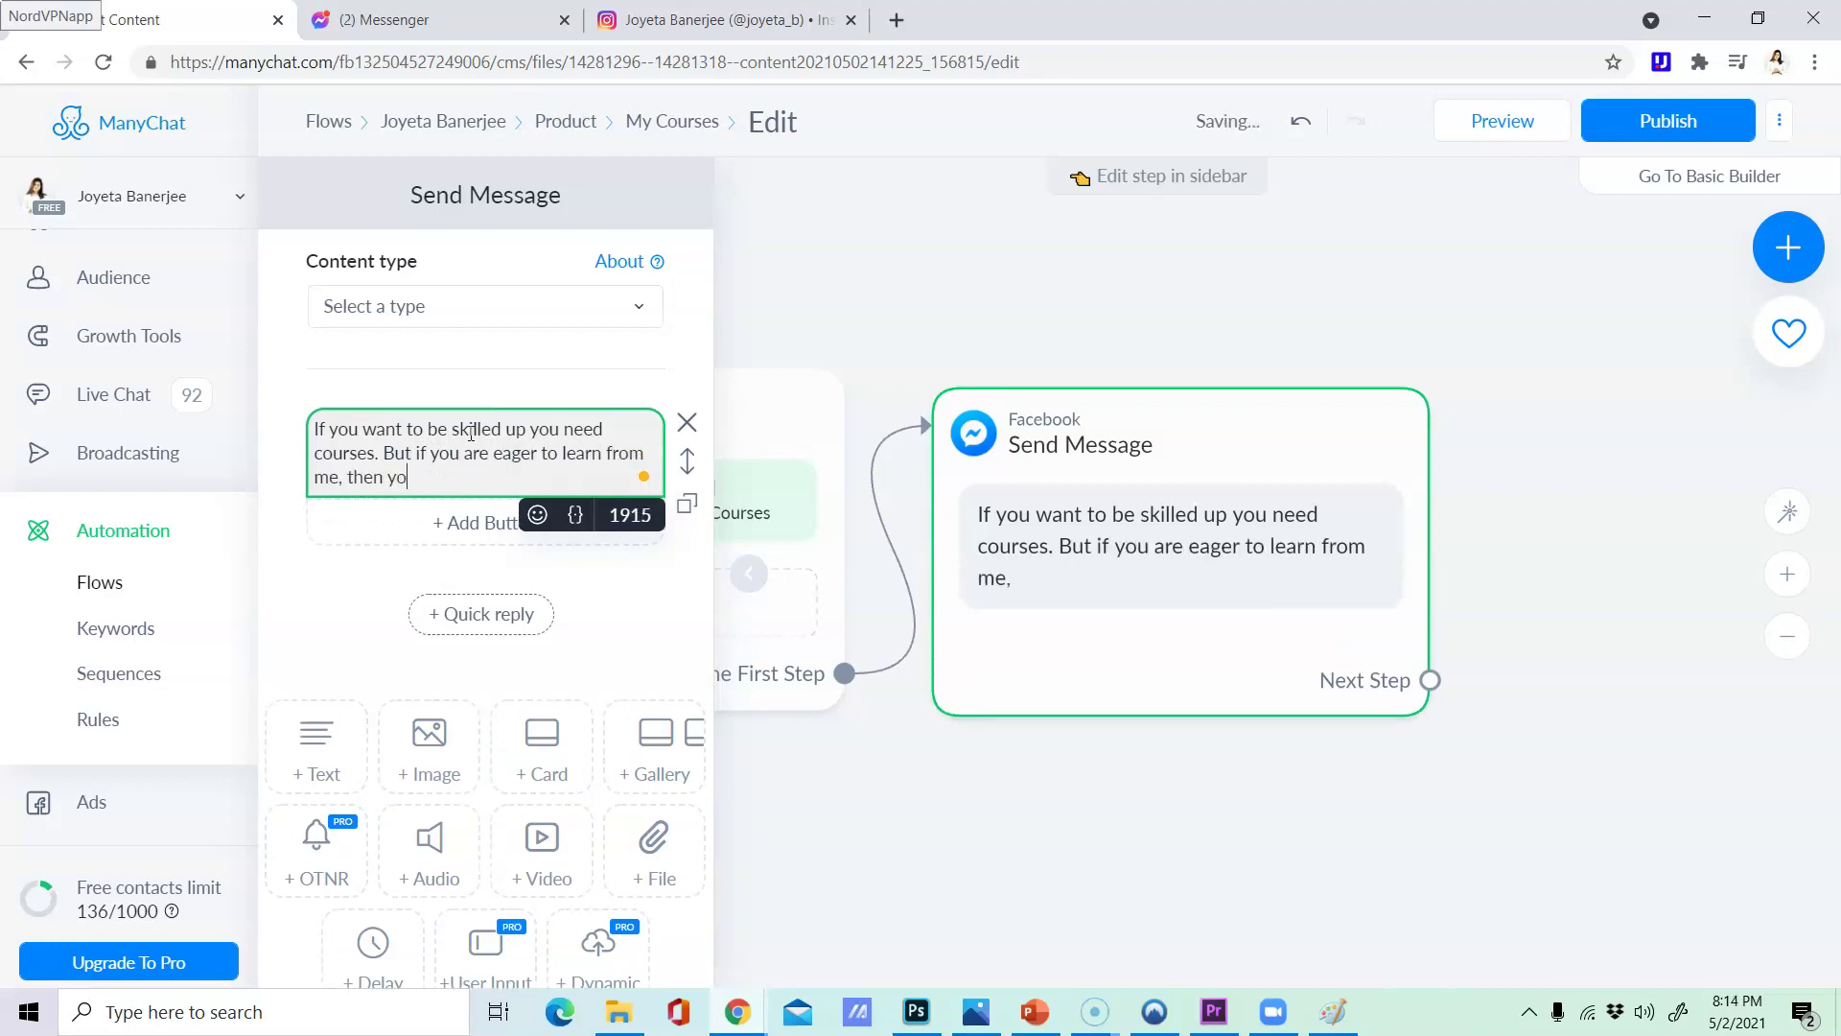
text(u can choose options from do)
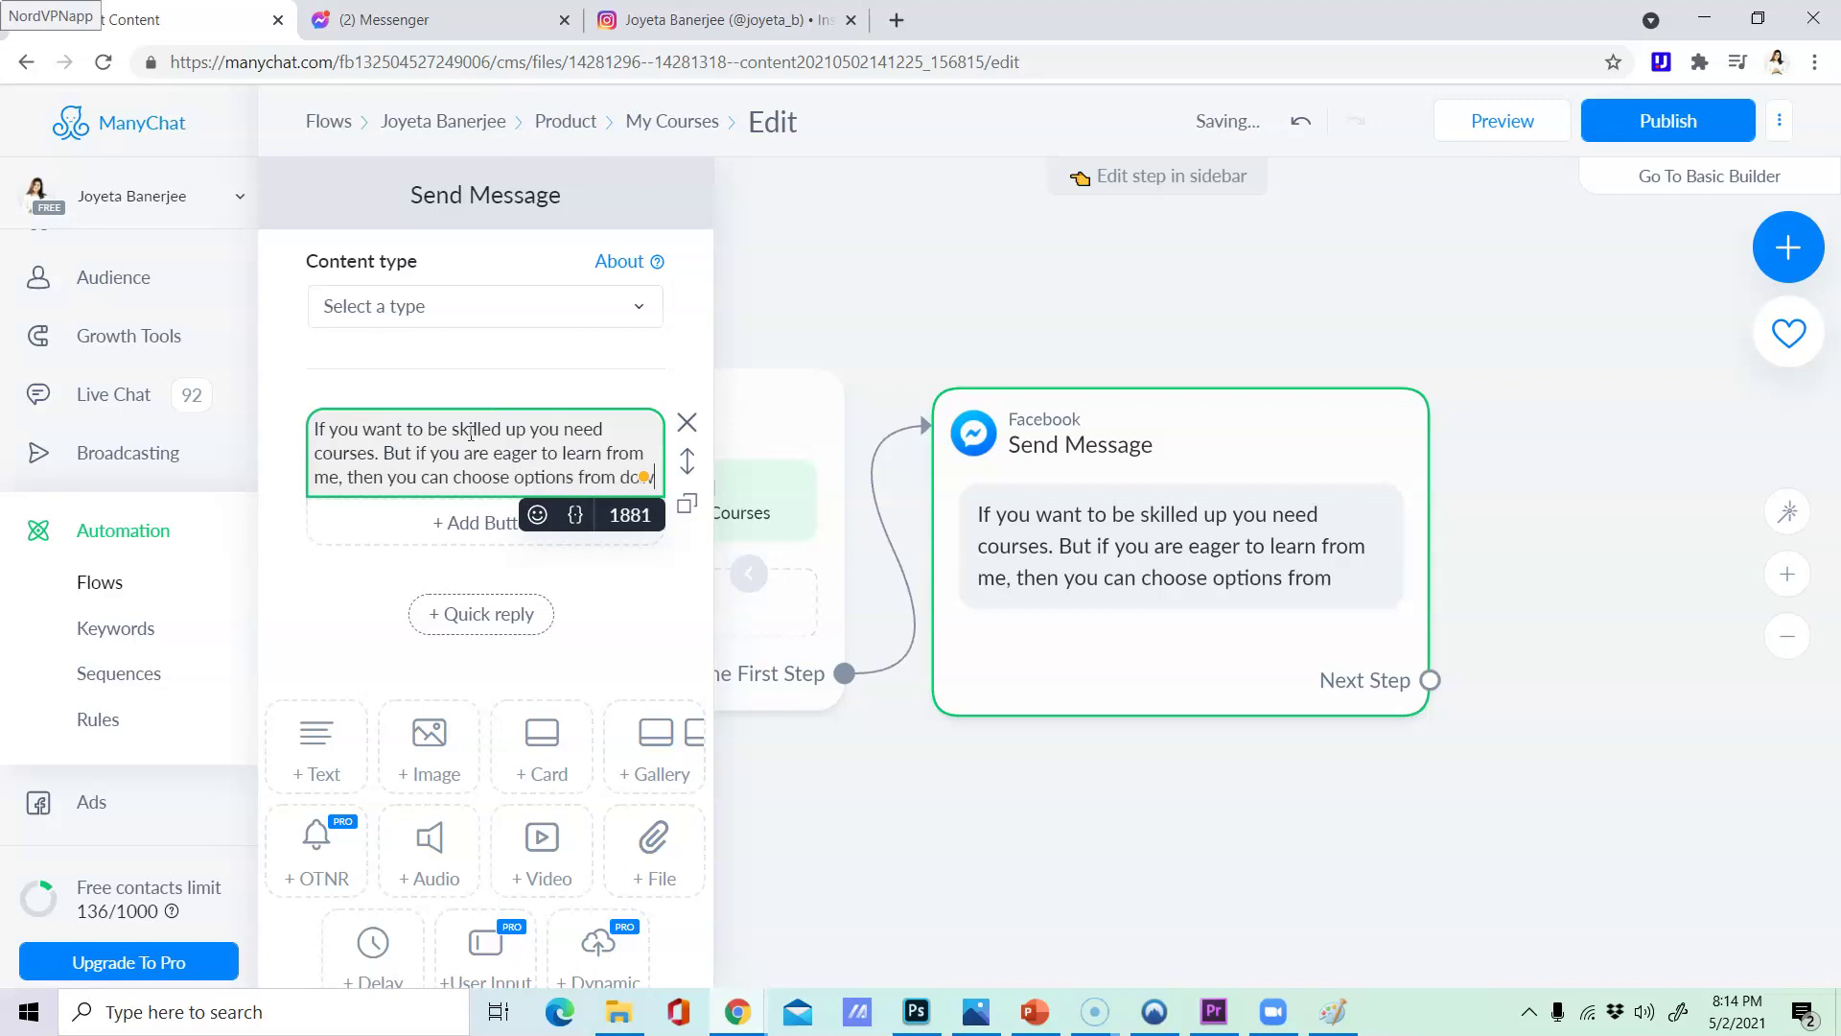
text(wn below)
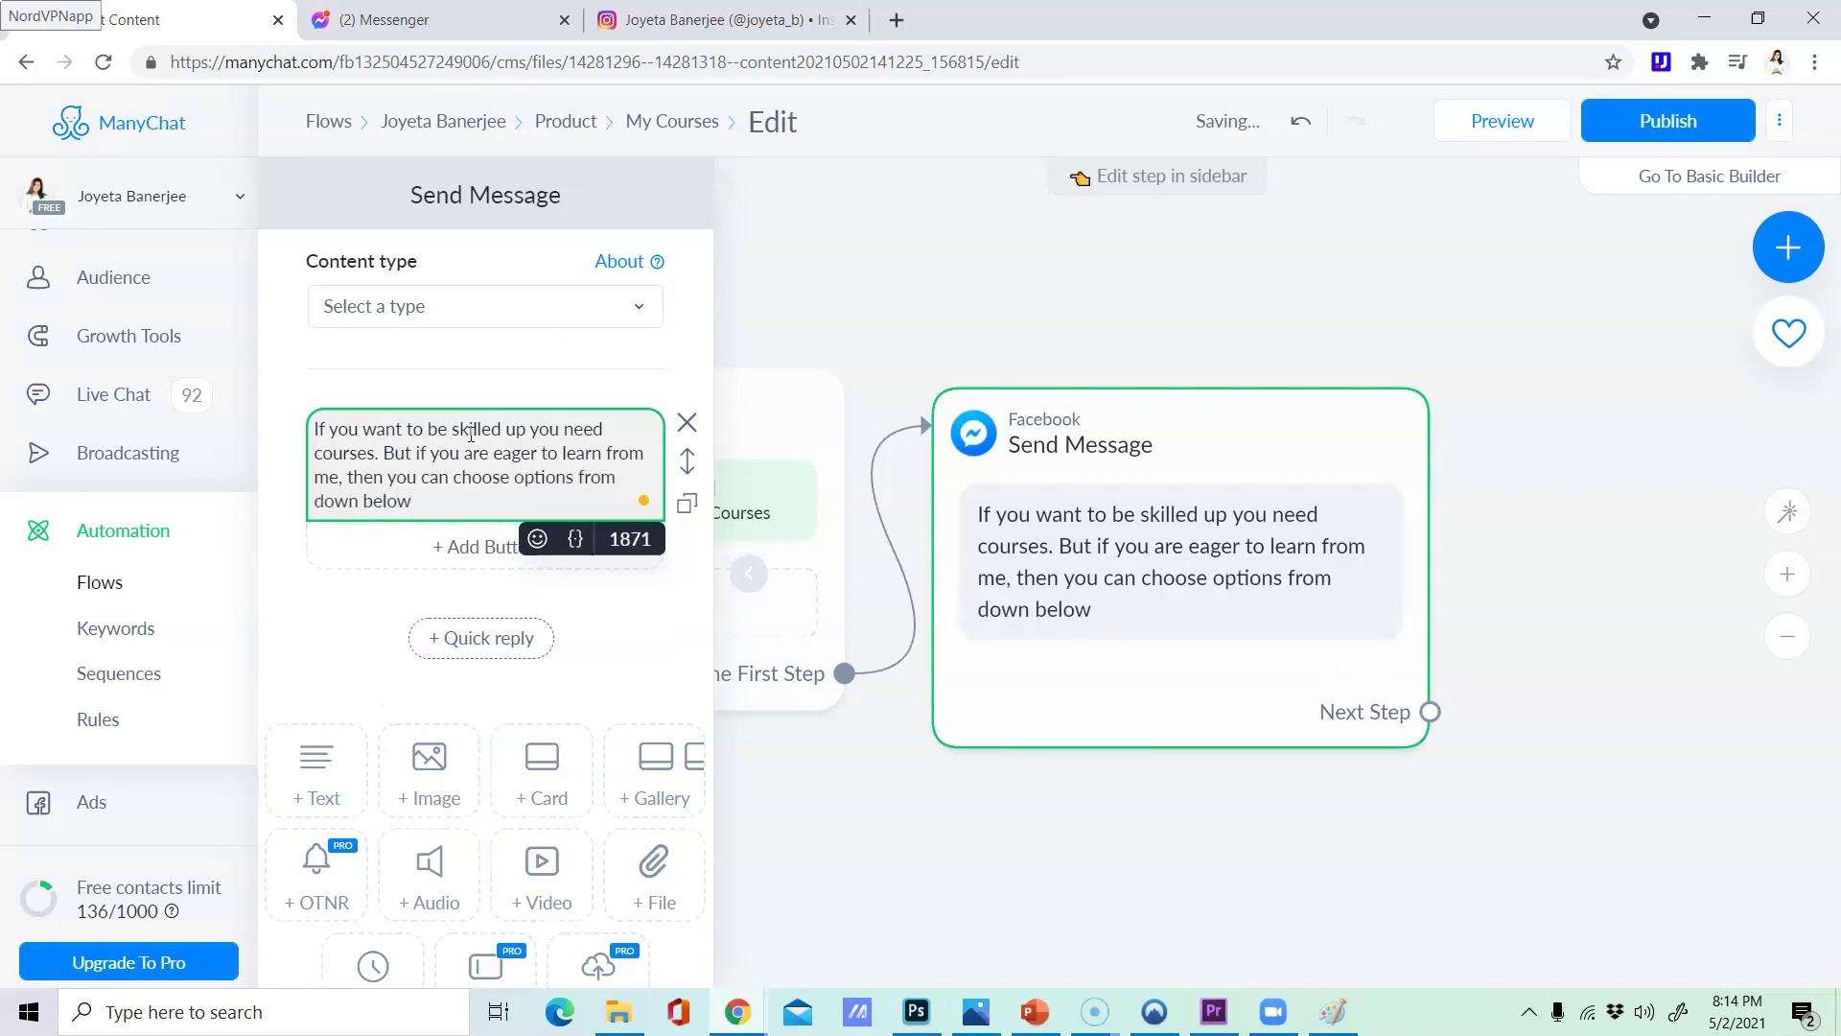
click(377, 556)
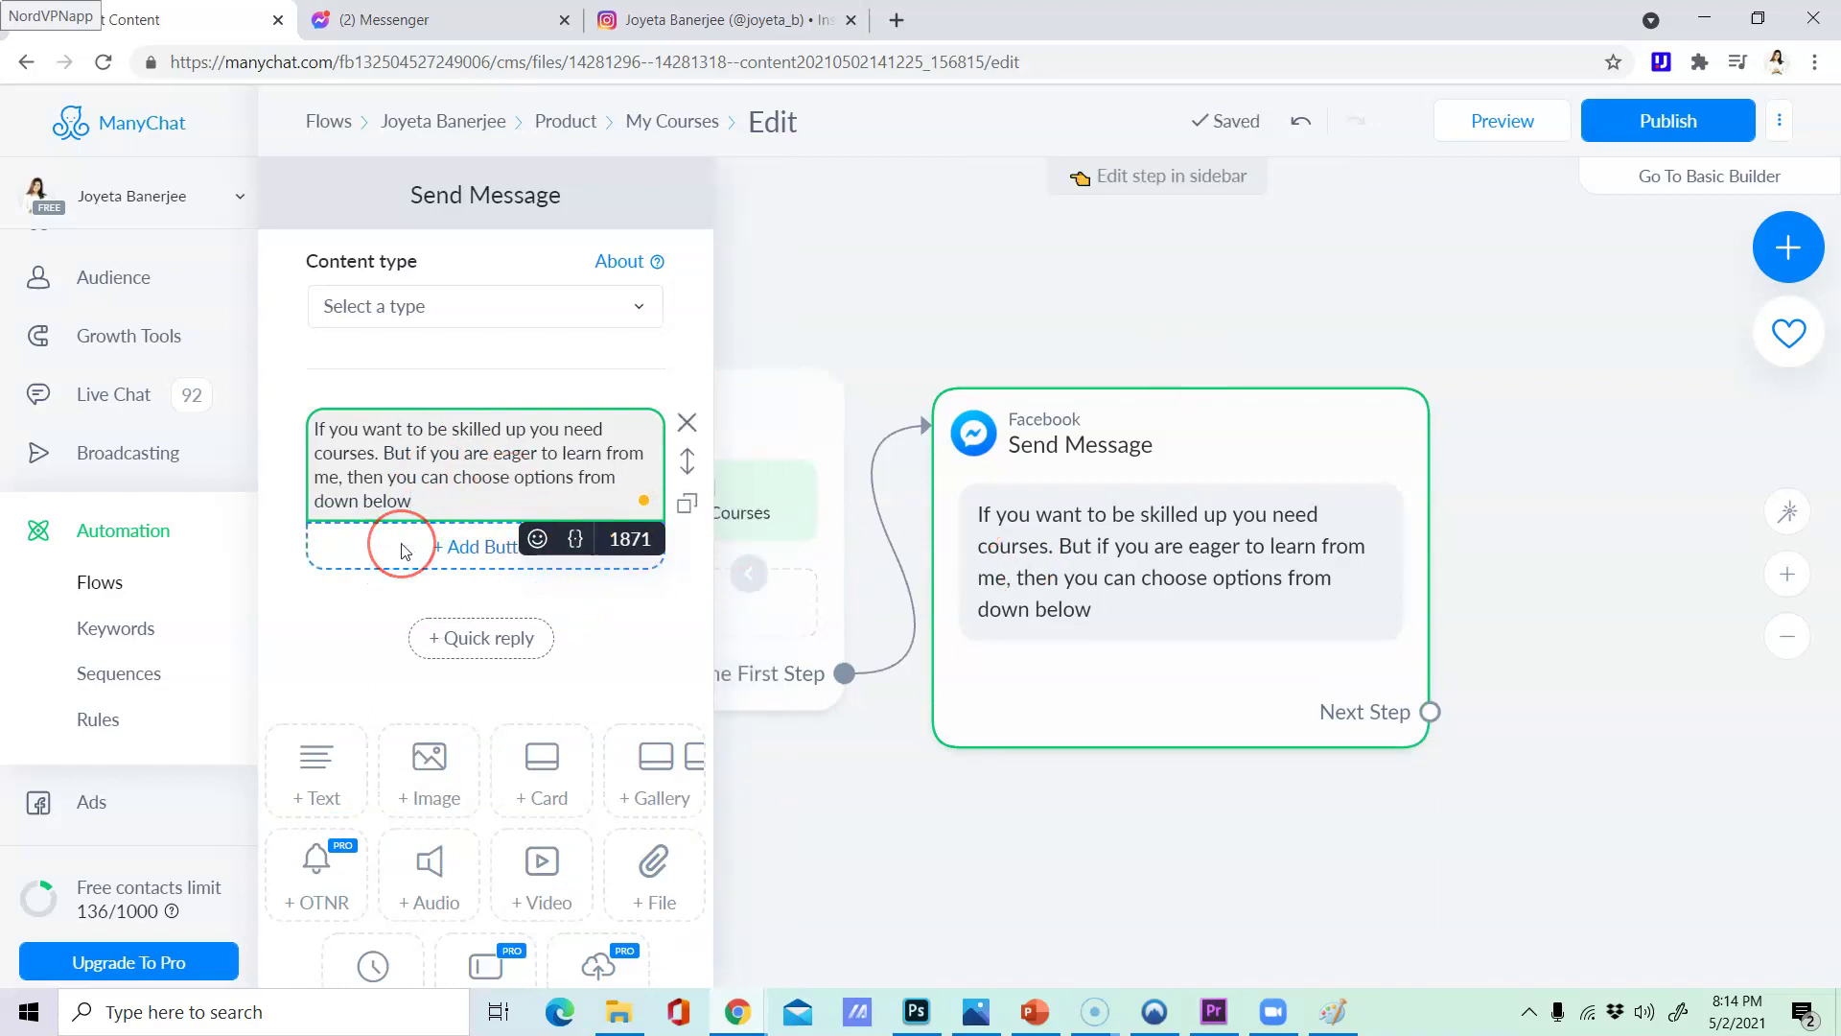
- Add a button under the message titled 'Ghore Bose Freelancing'
click(403, 551)
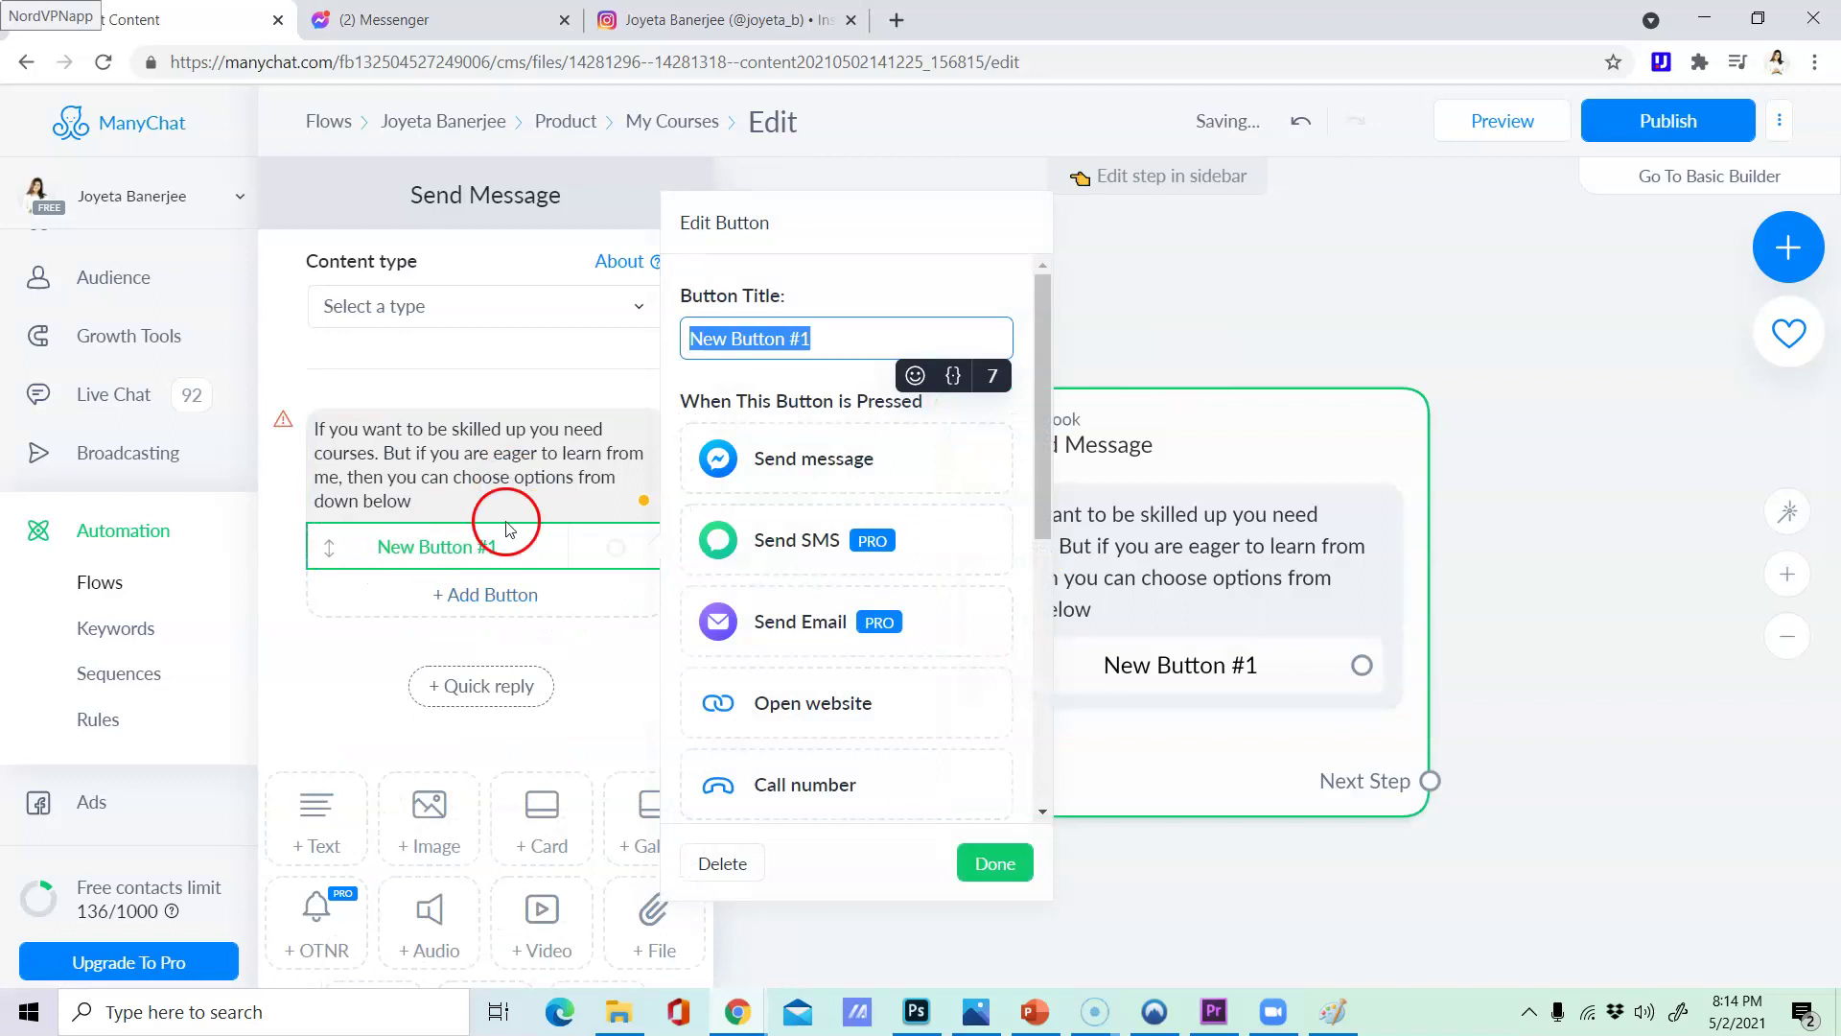
click(854, 338)
drag(857, 339, 682, 361)
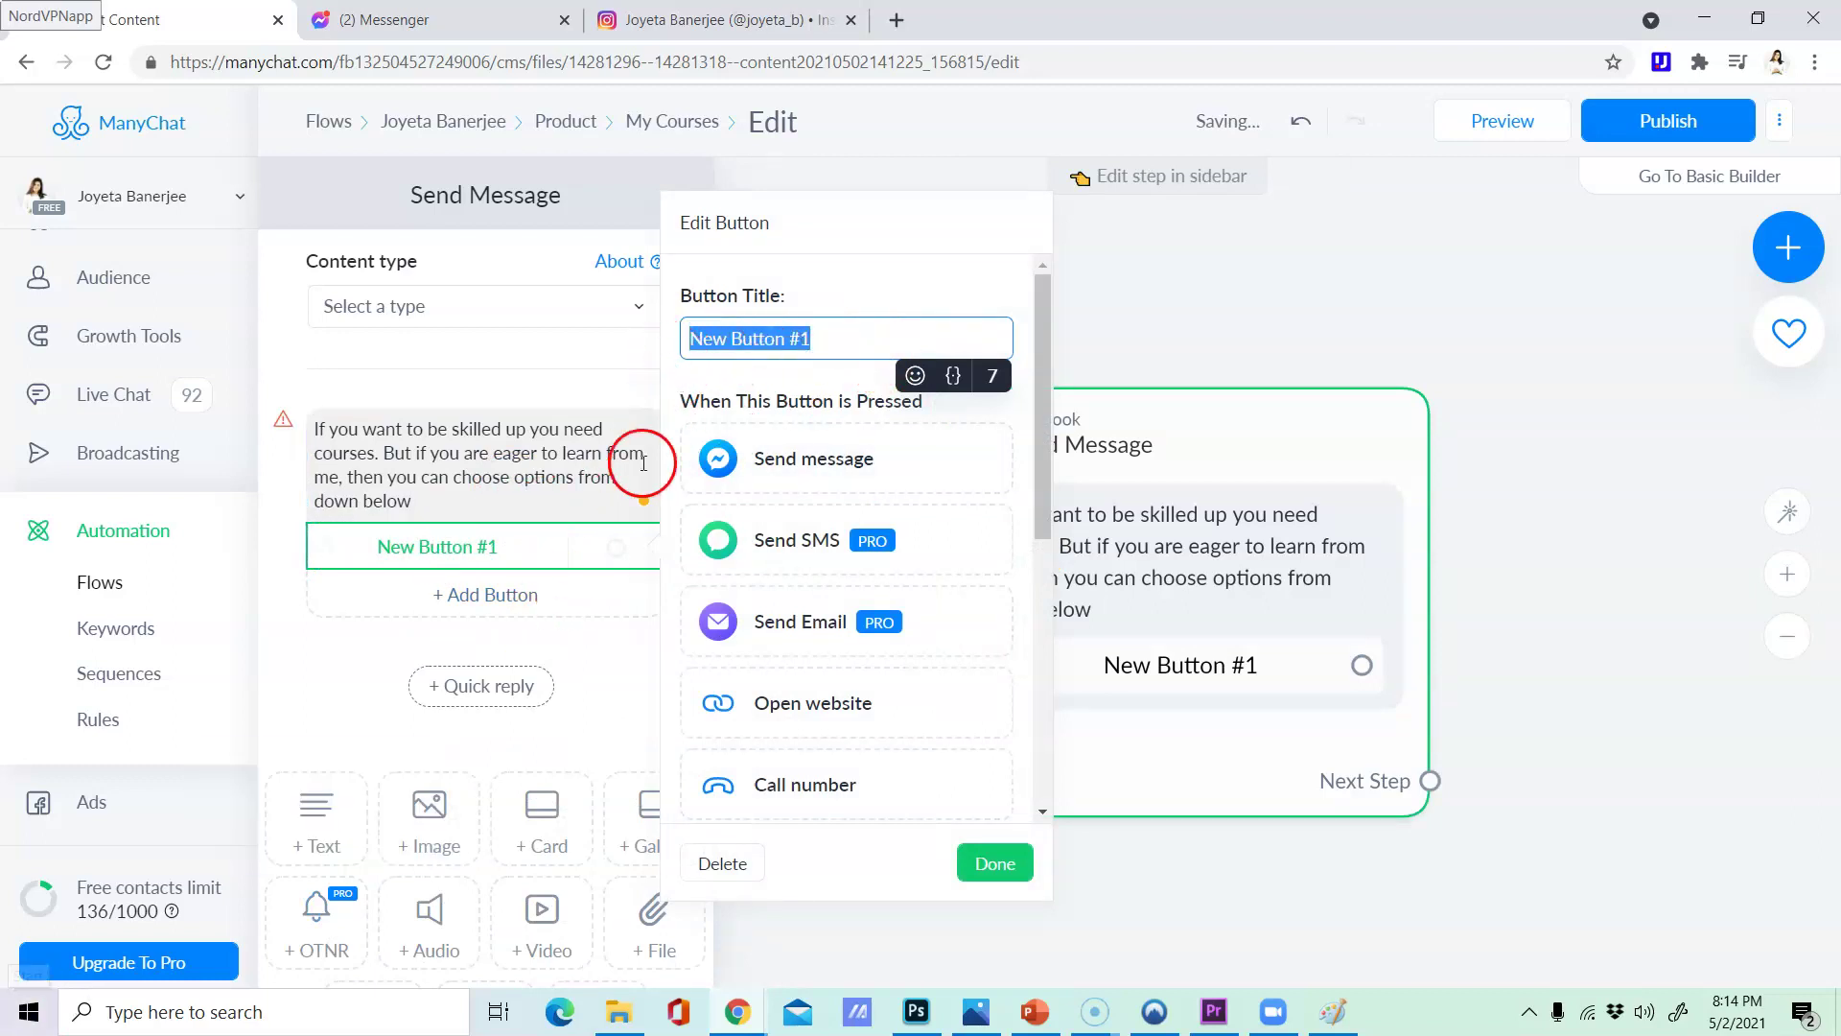
key(BackSpace)
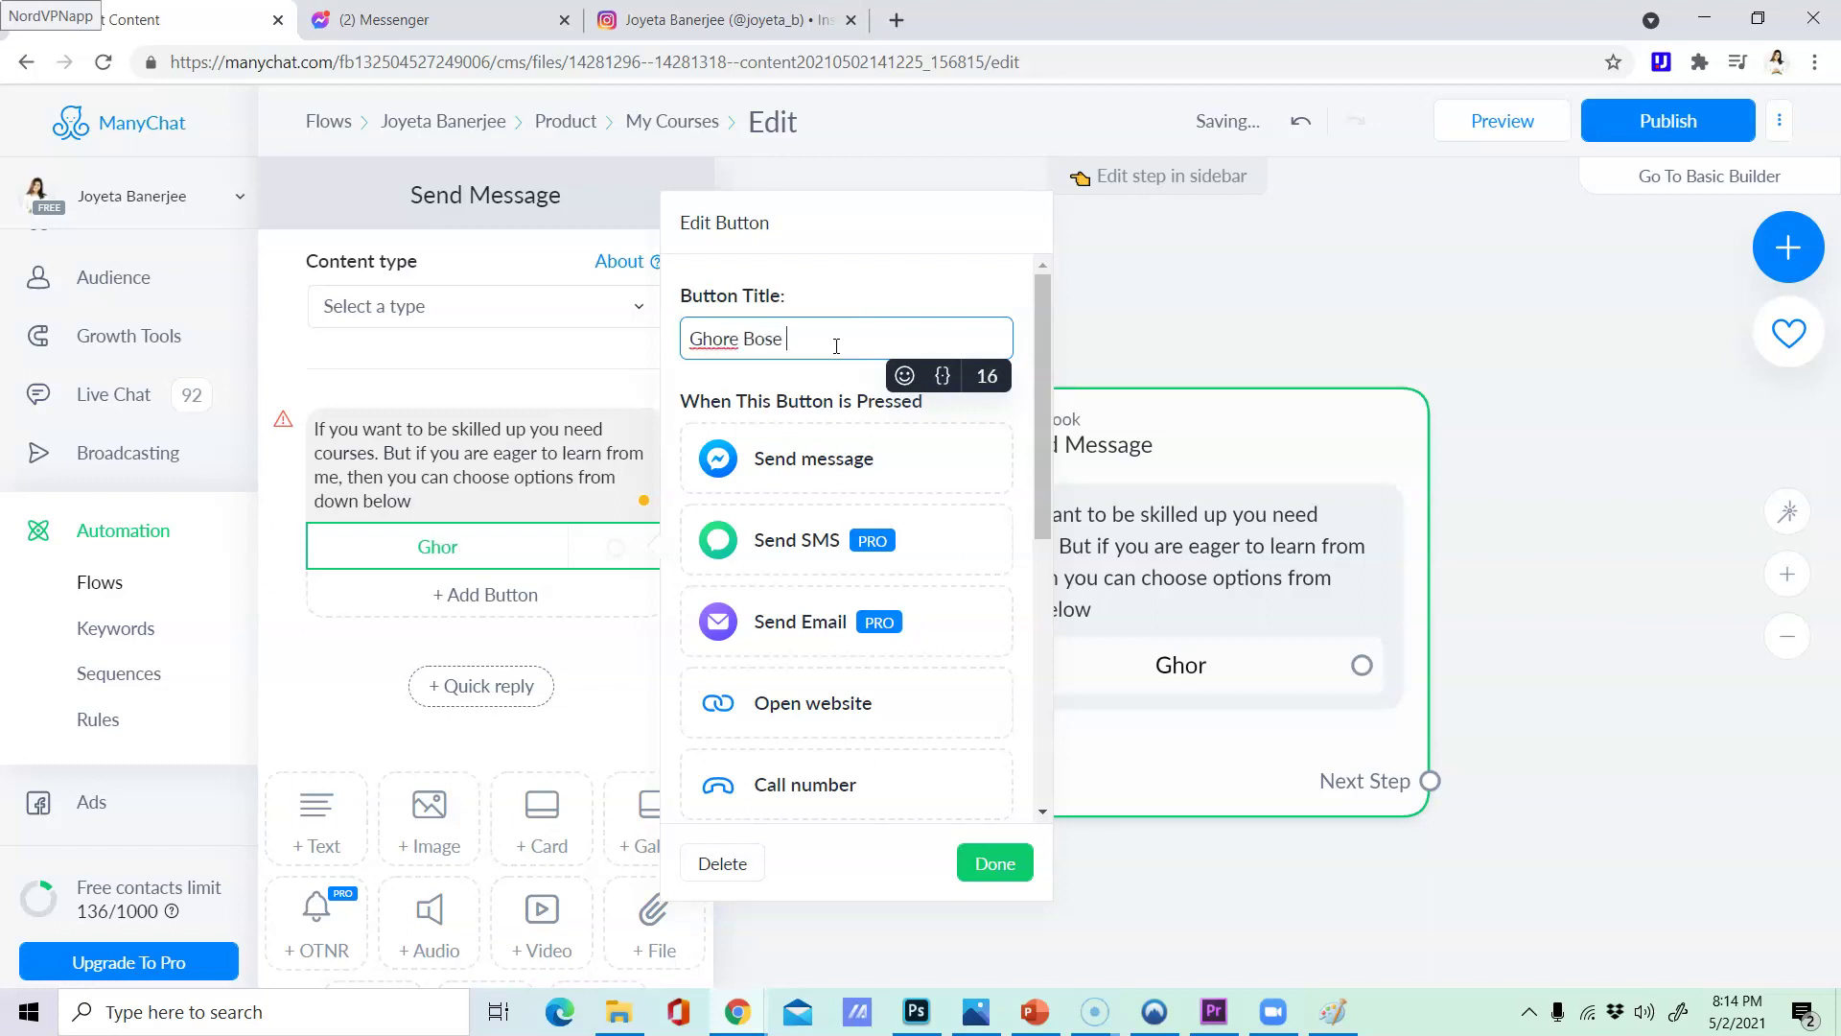
text(Ghore Bose Freelancing)
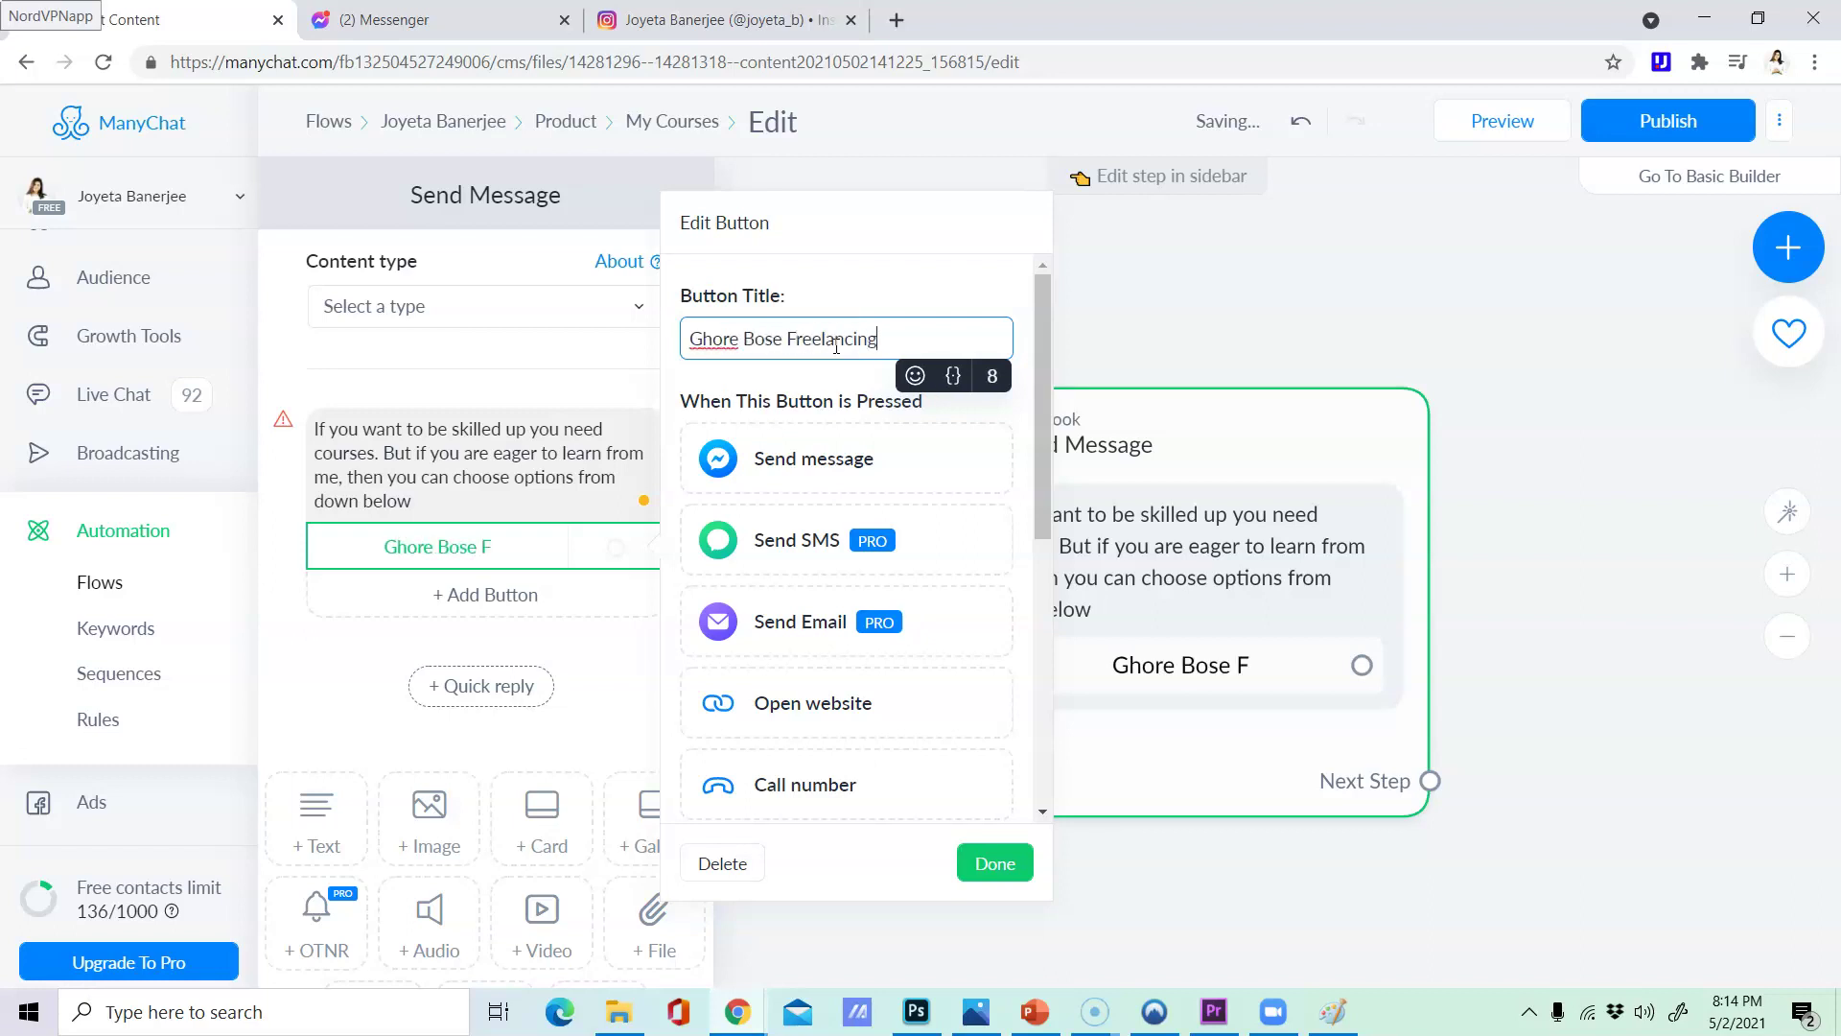
- Try an Open website action on the button, then remove it
scroll(804, 599, down, 1)
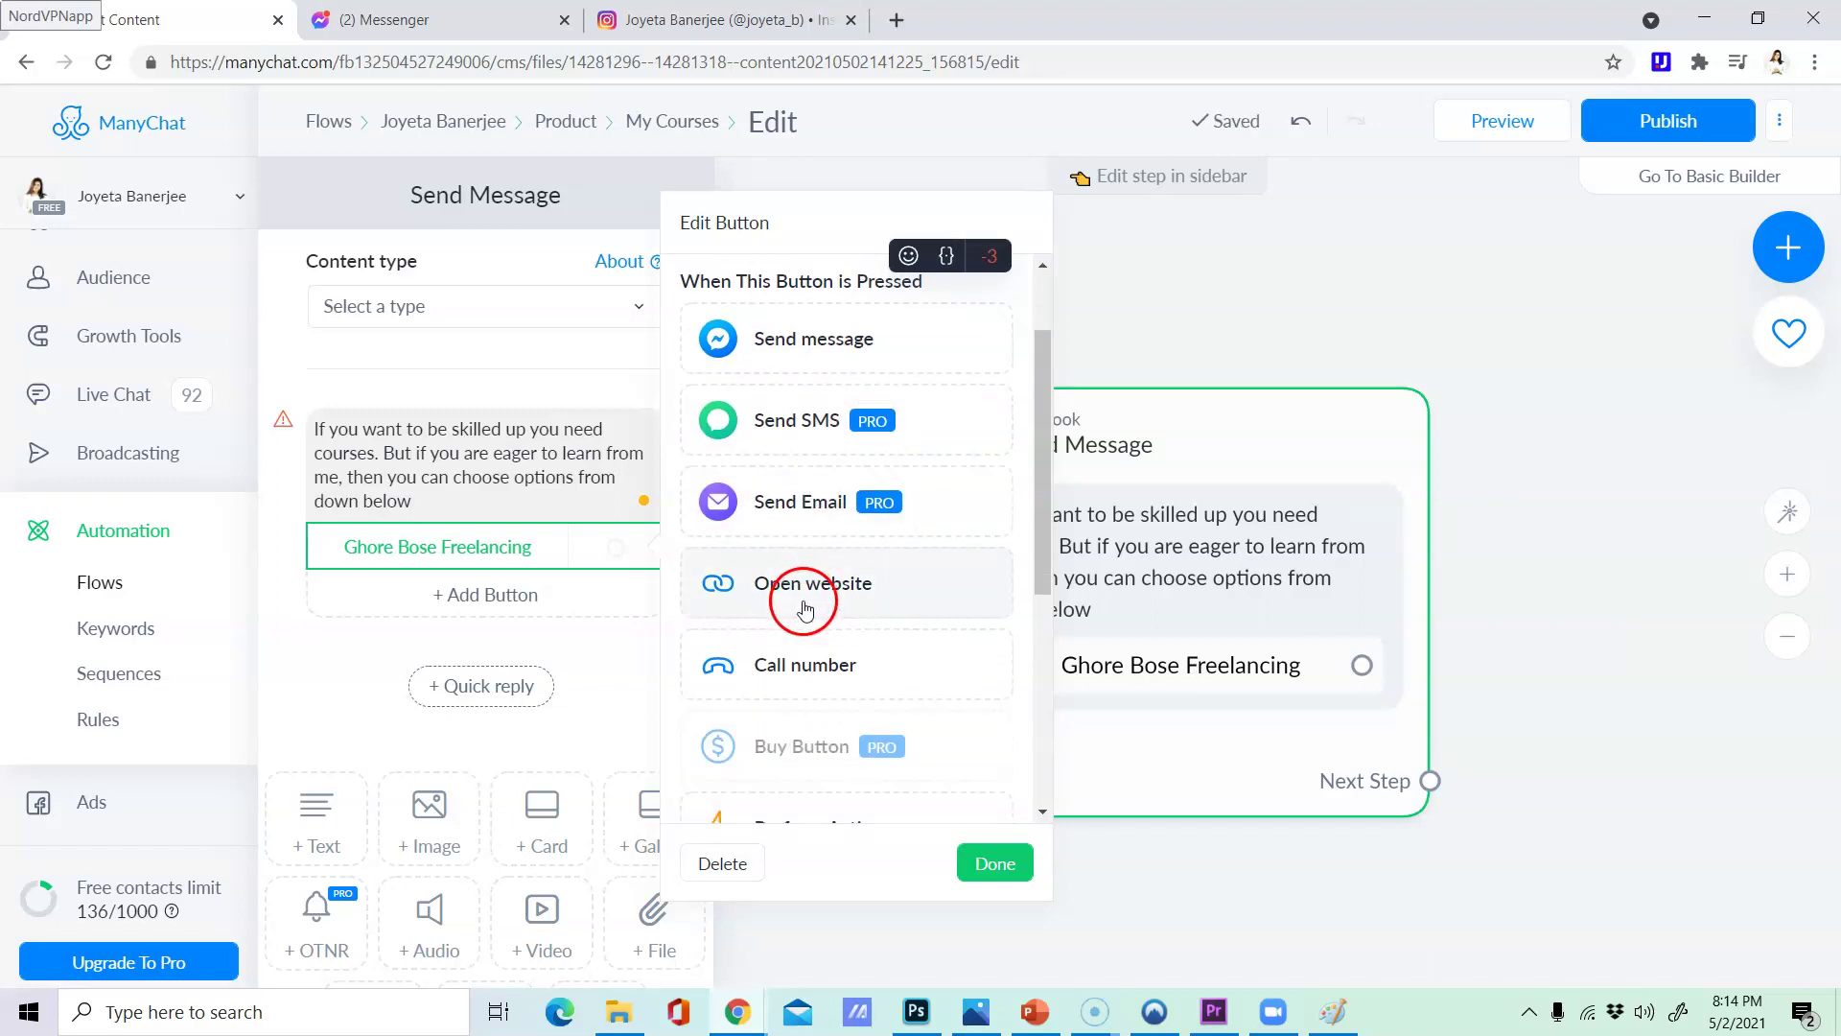
click(802, 599)
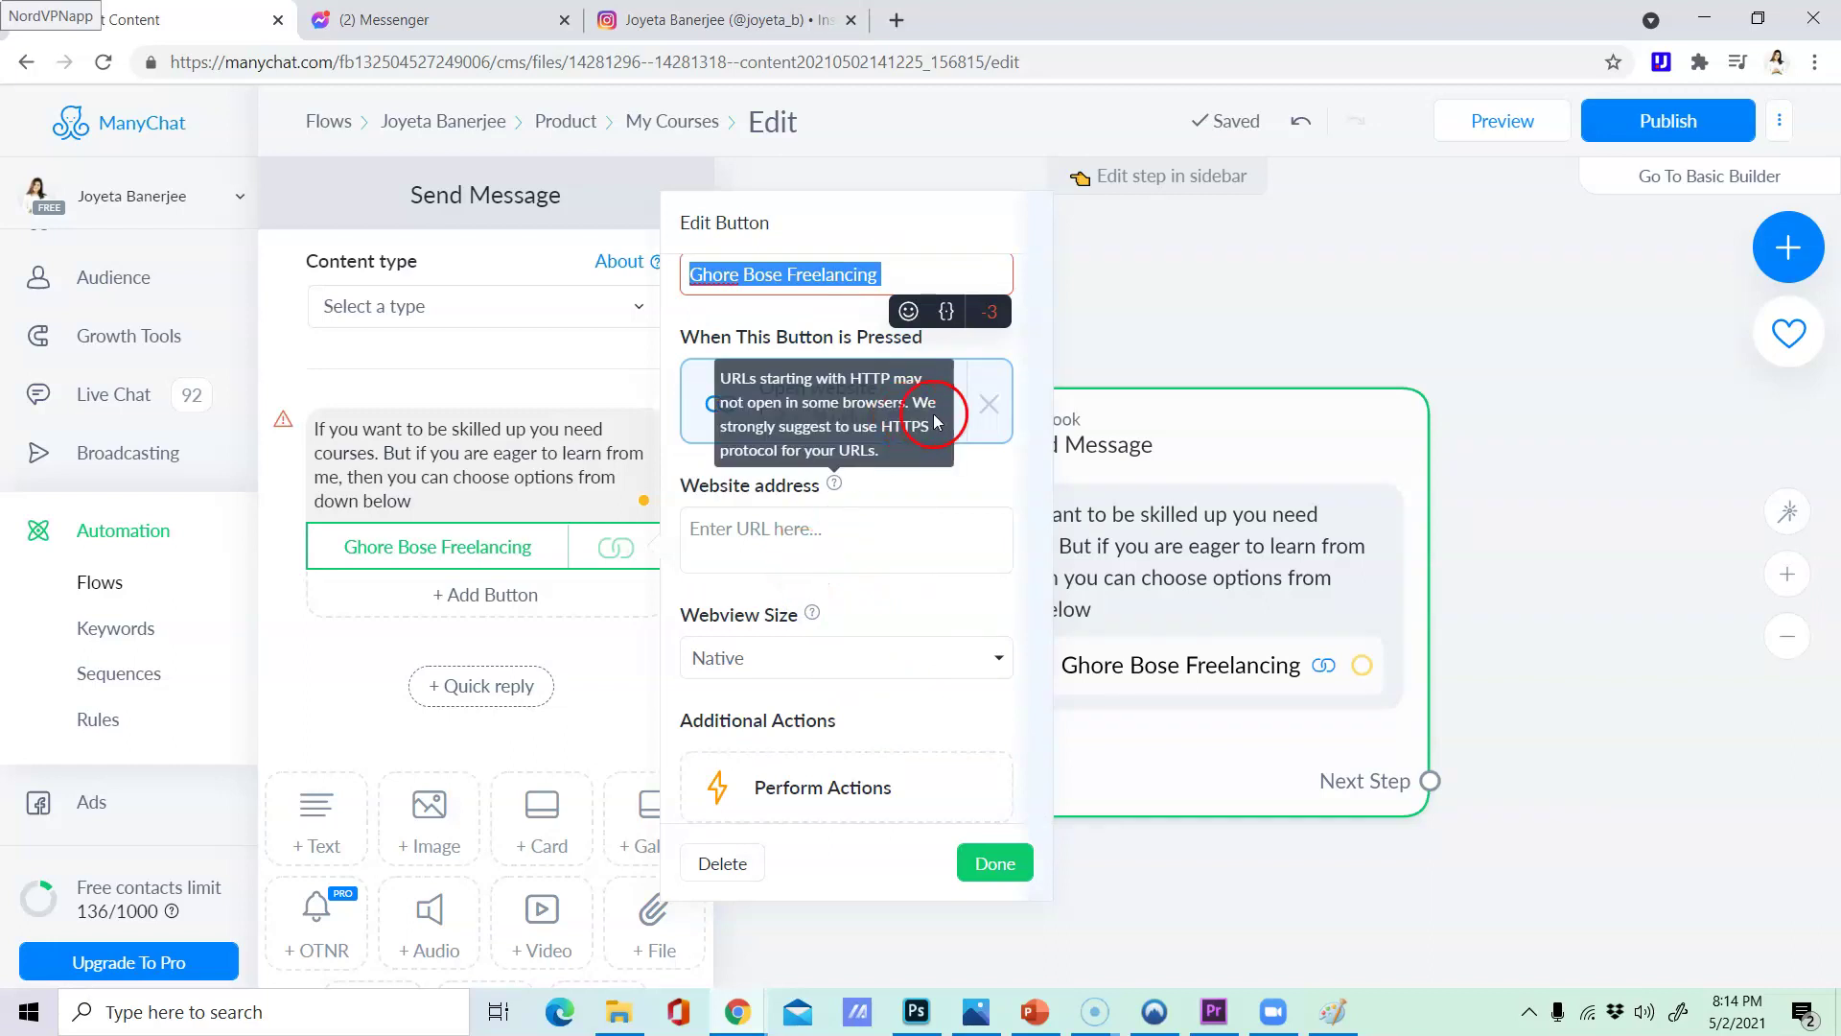
click(1004, 408)
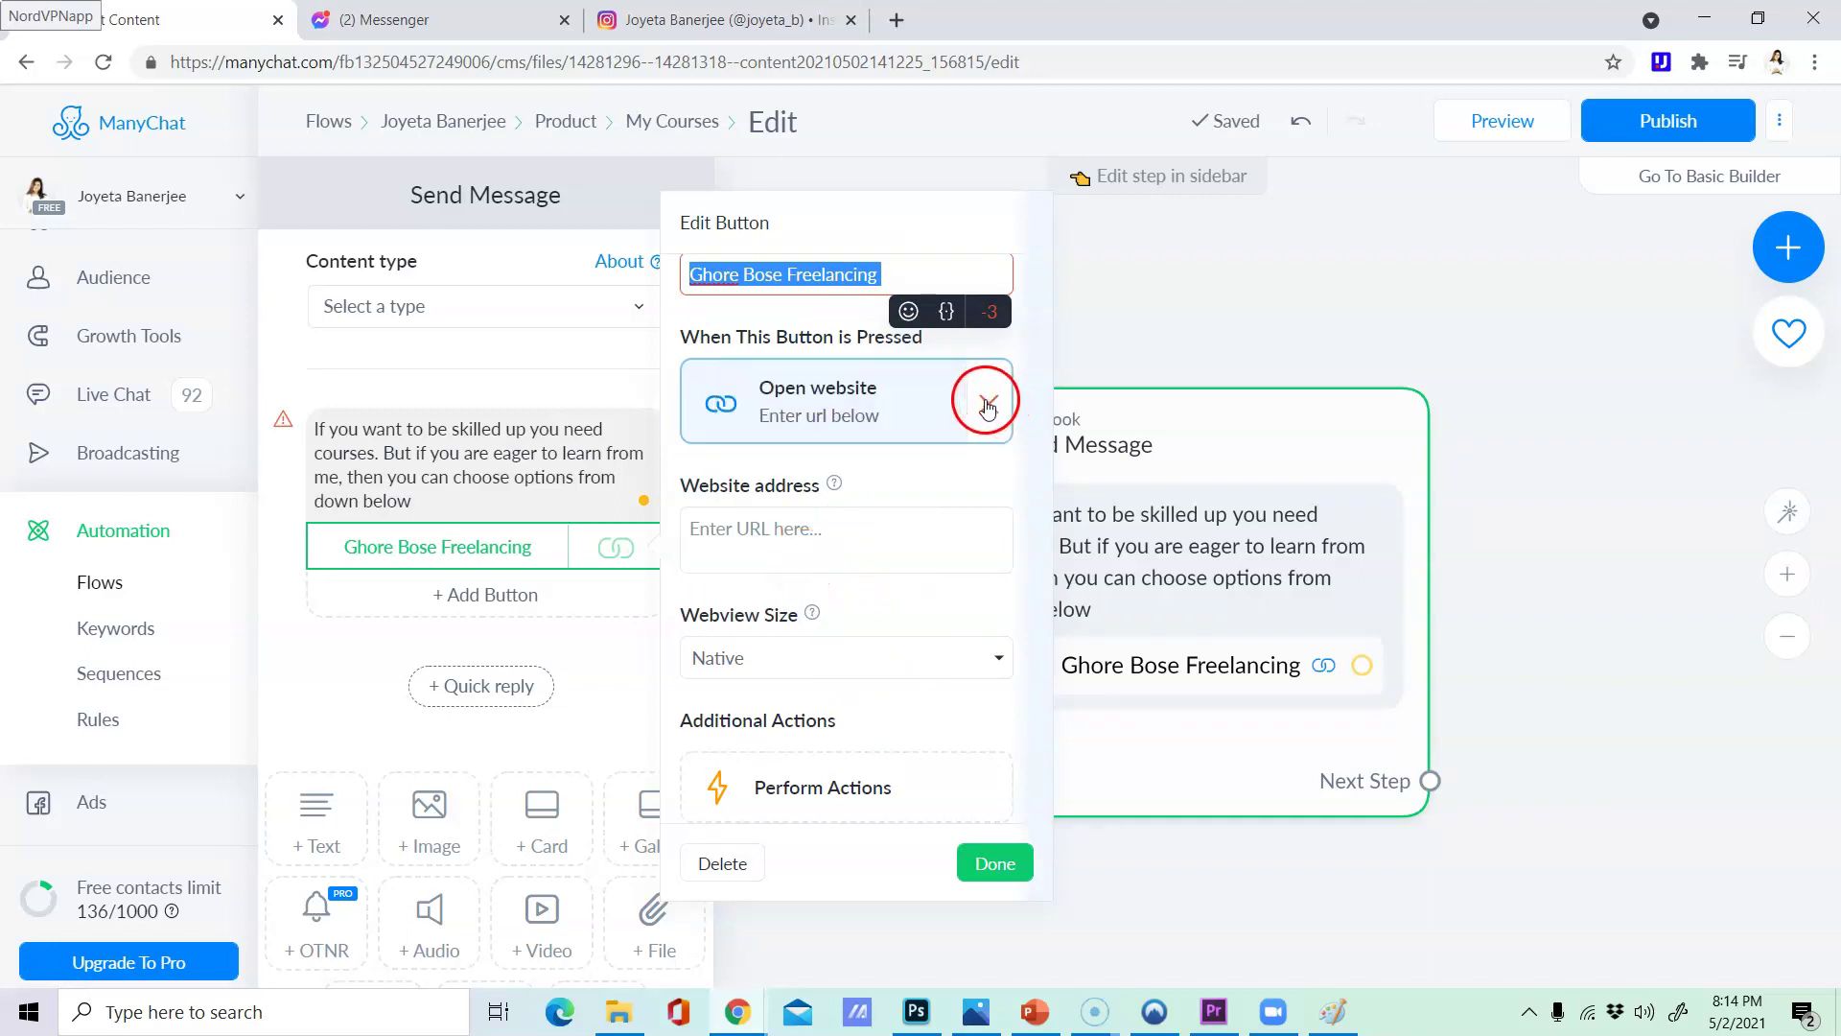
scroll(949, 395, up, 1)
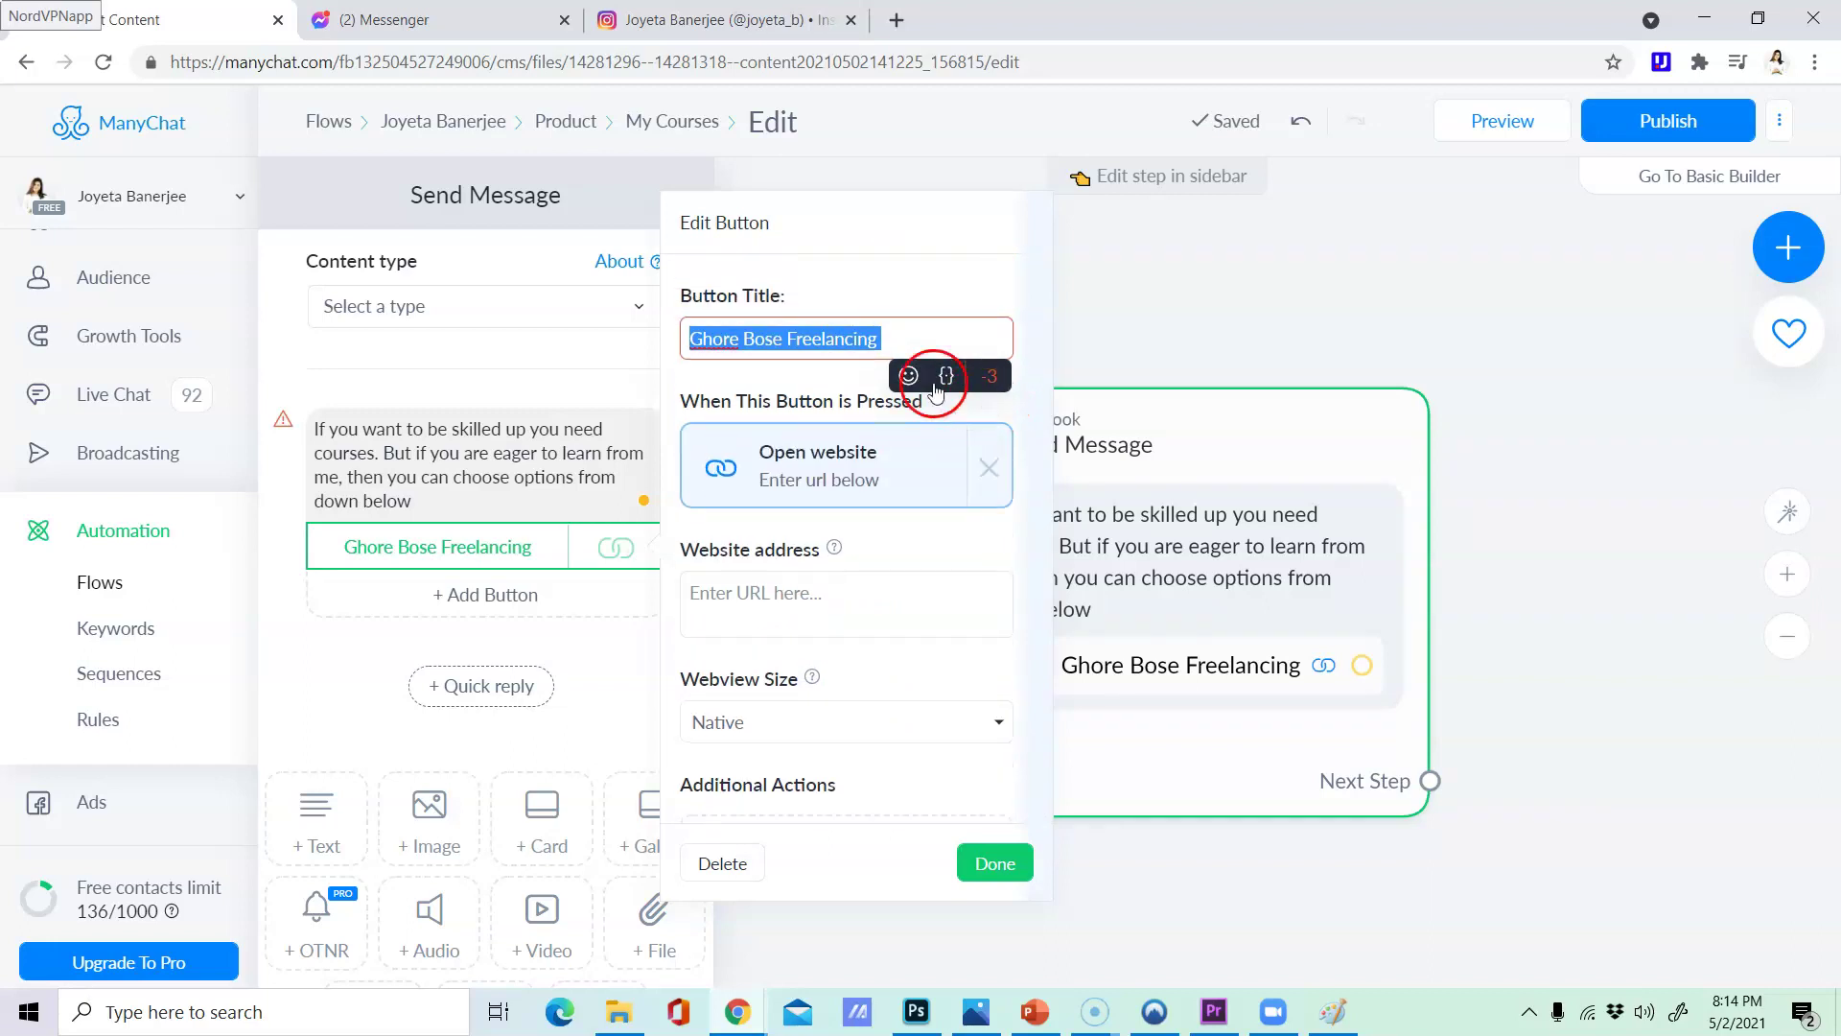
click(786, 343)
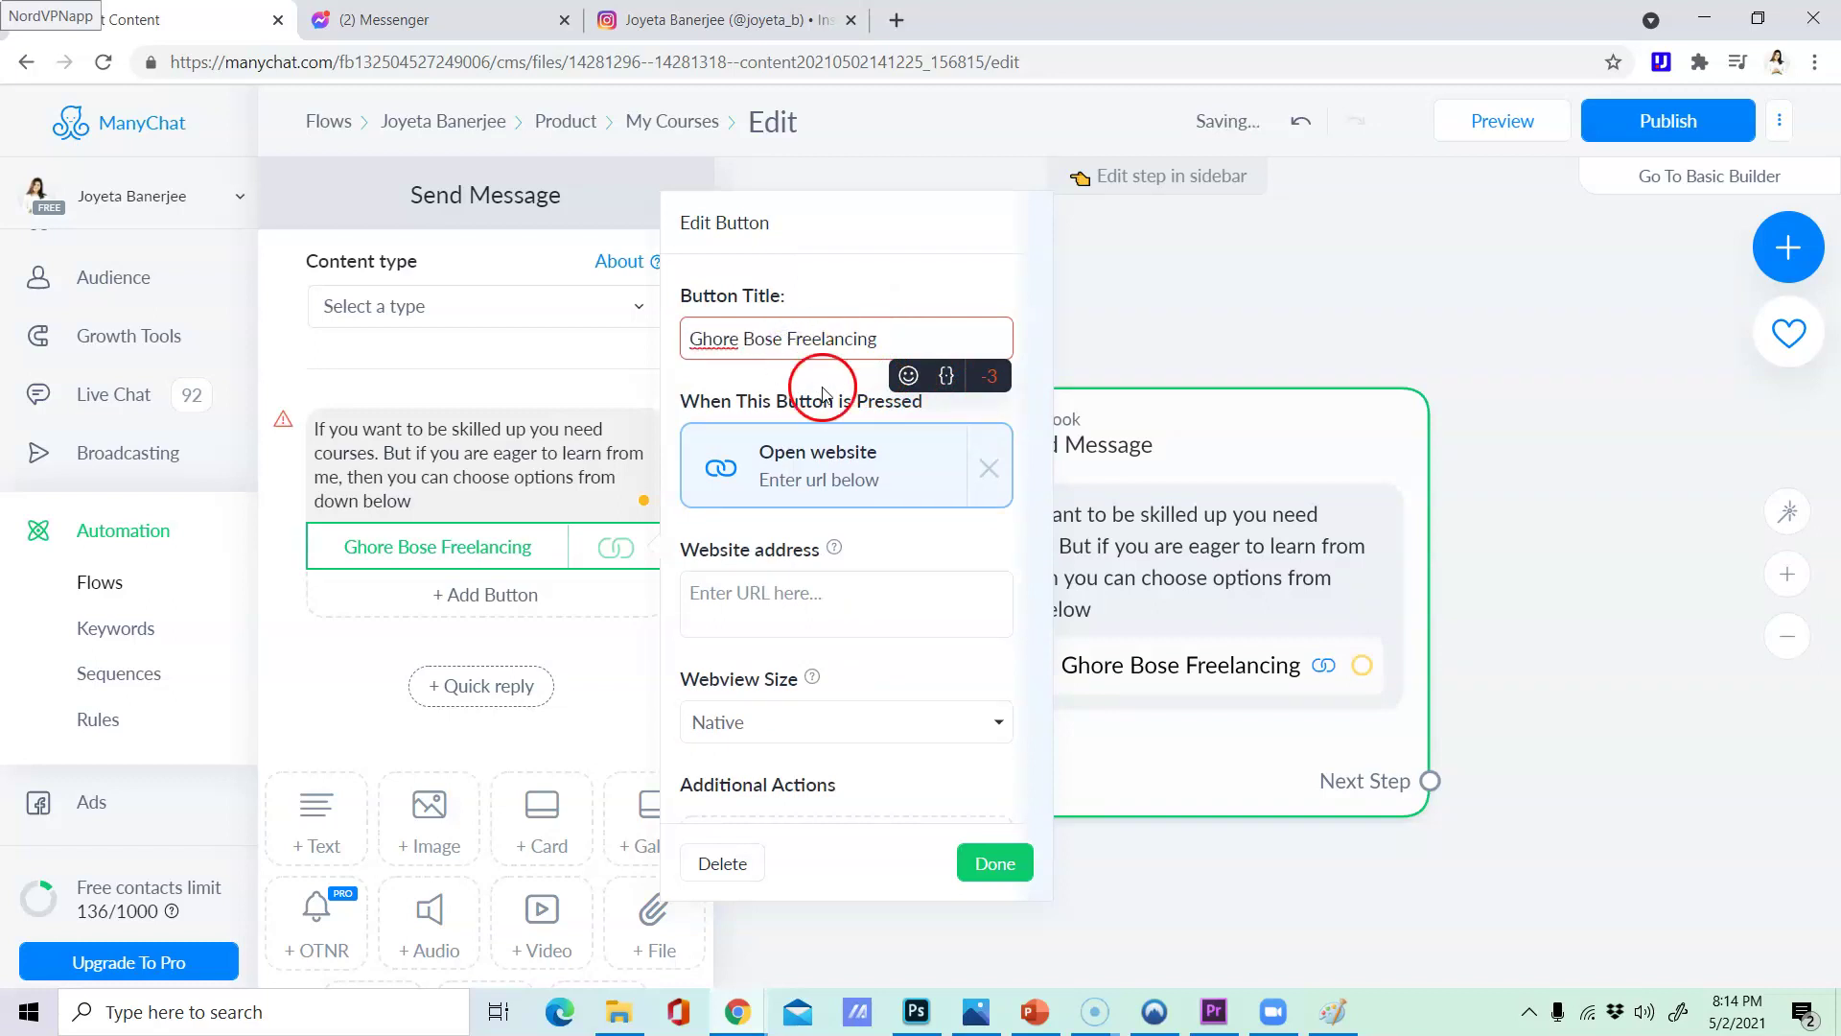
click(871, 480)
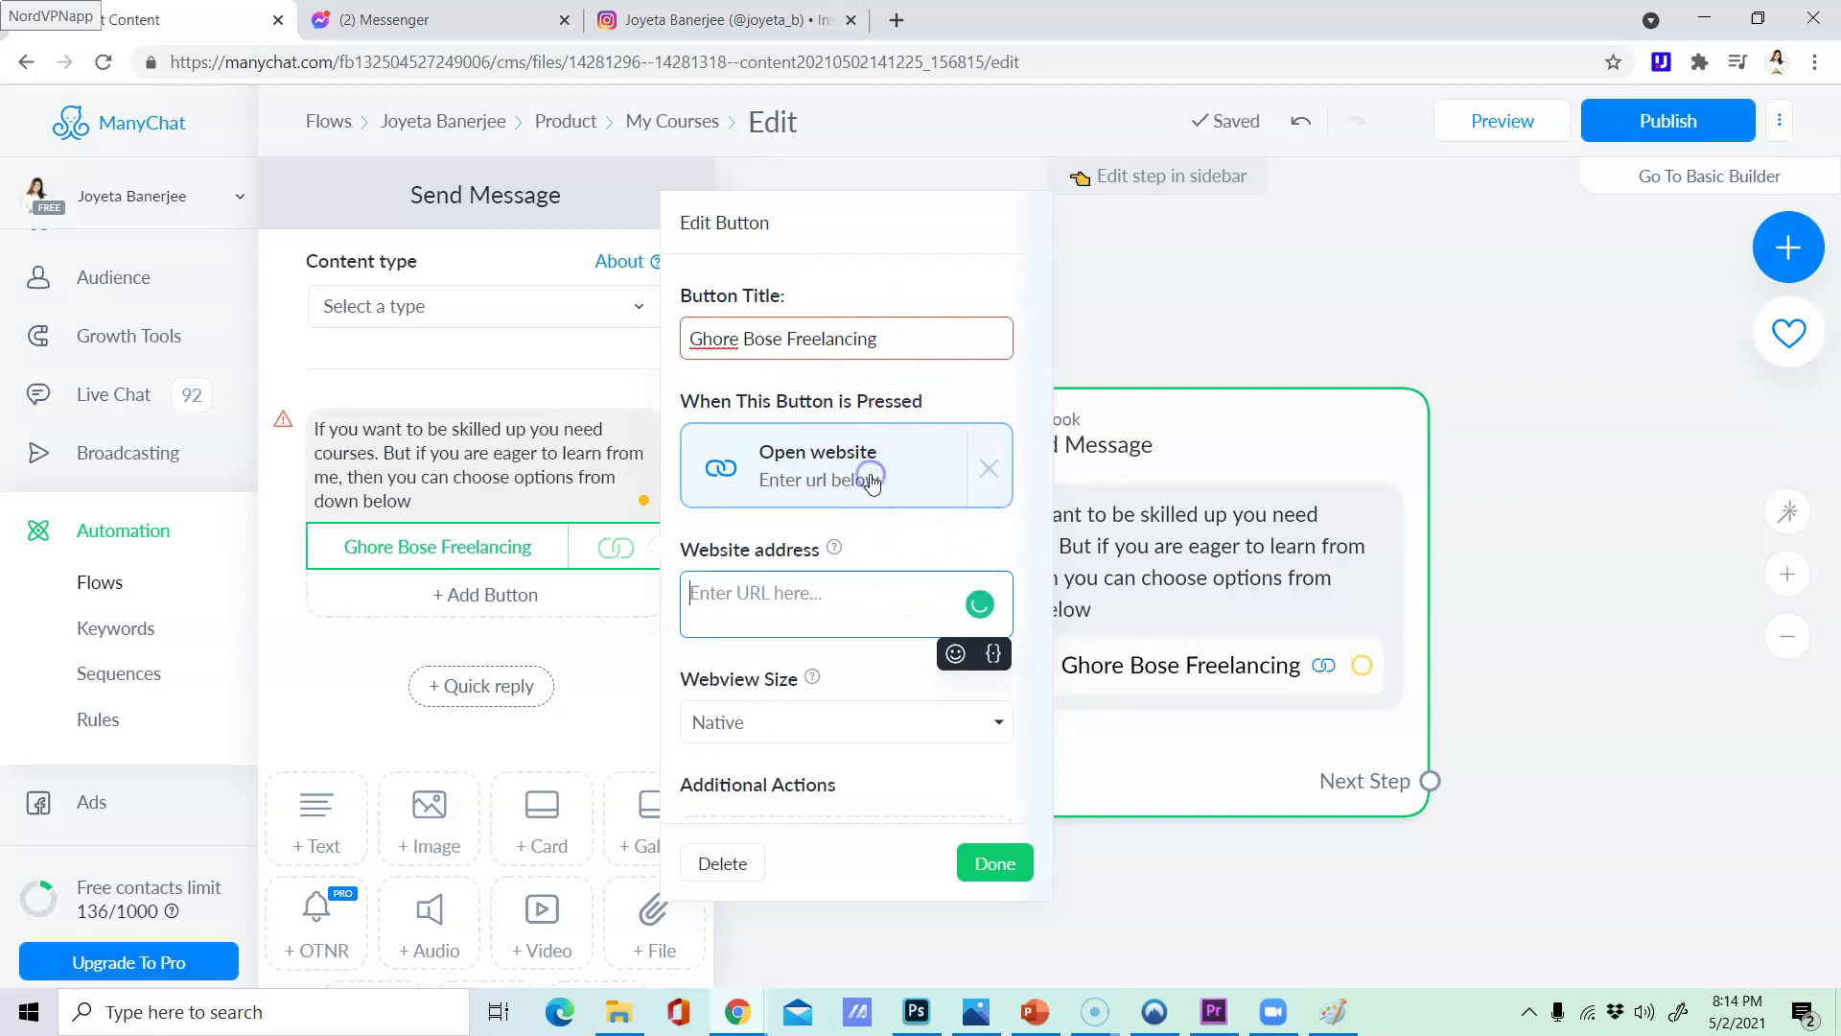
click(988, 468)
- Link the button to a new Send Message #1 step, reposition it, then remove that action
click(851, 460)
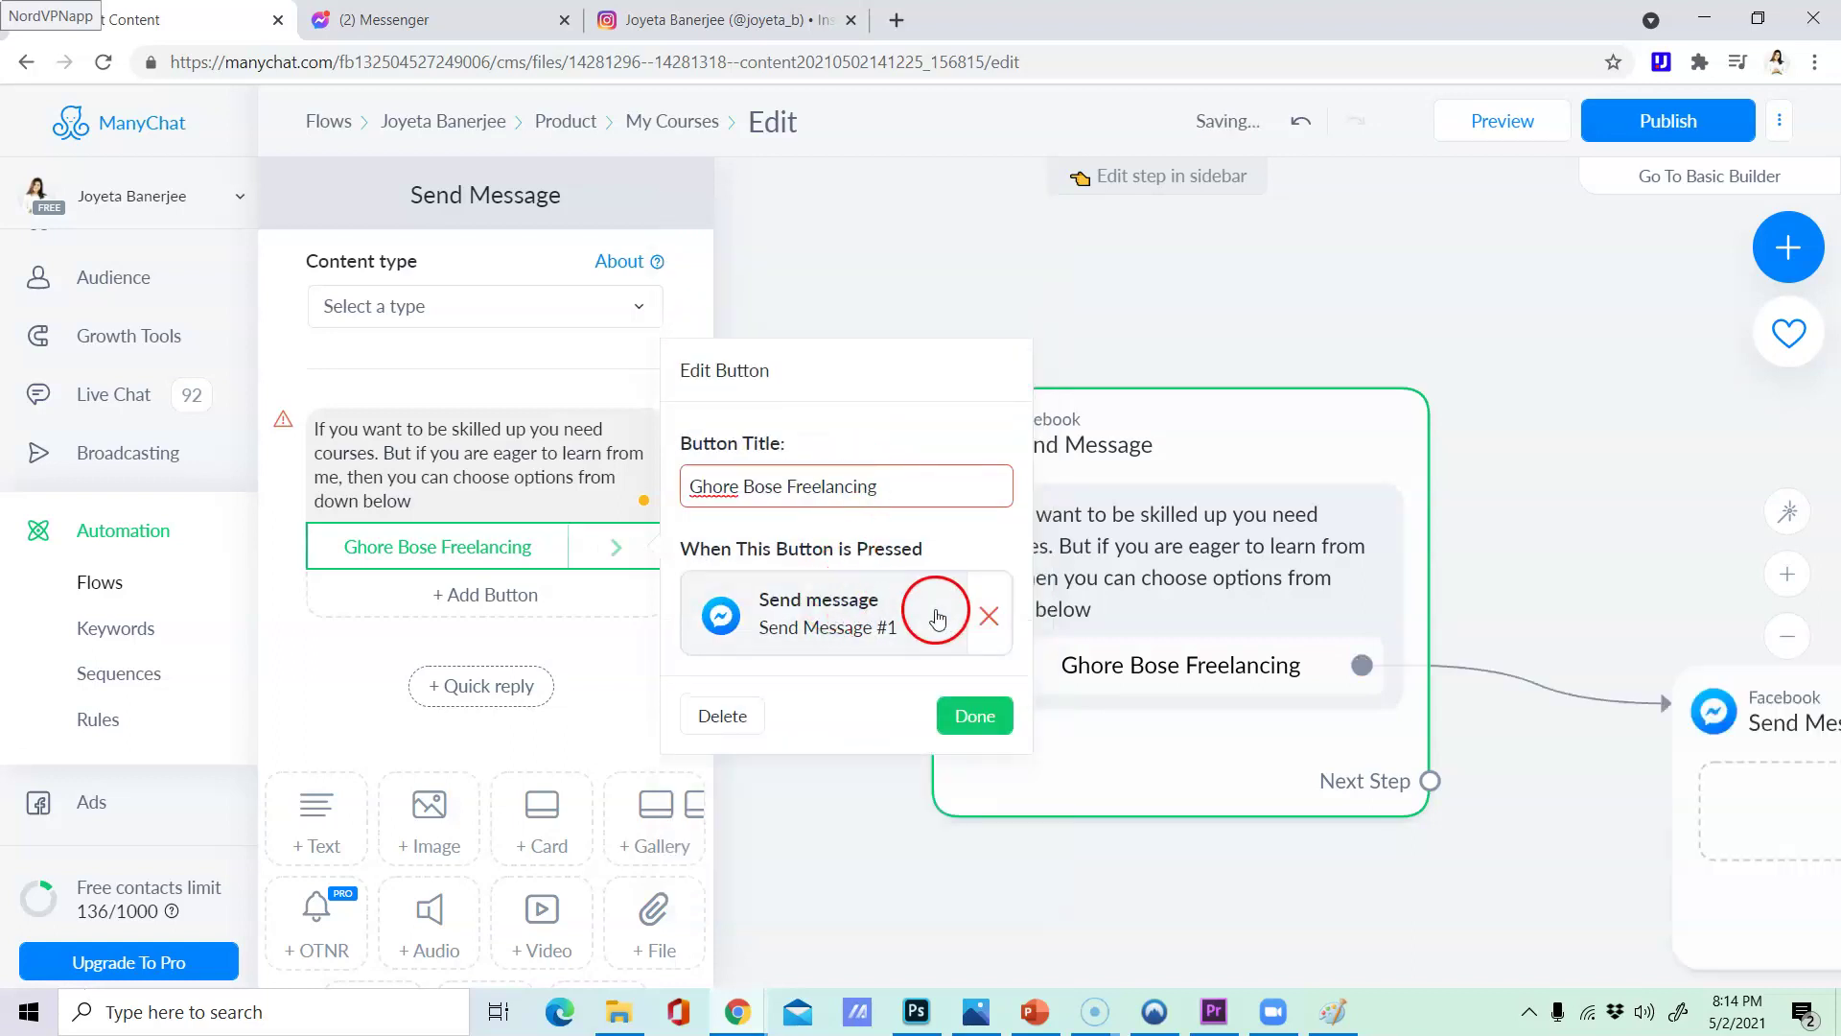
drag(1718, 798, 1342, 701)
click(989, 617)
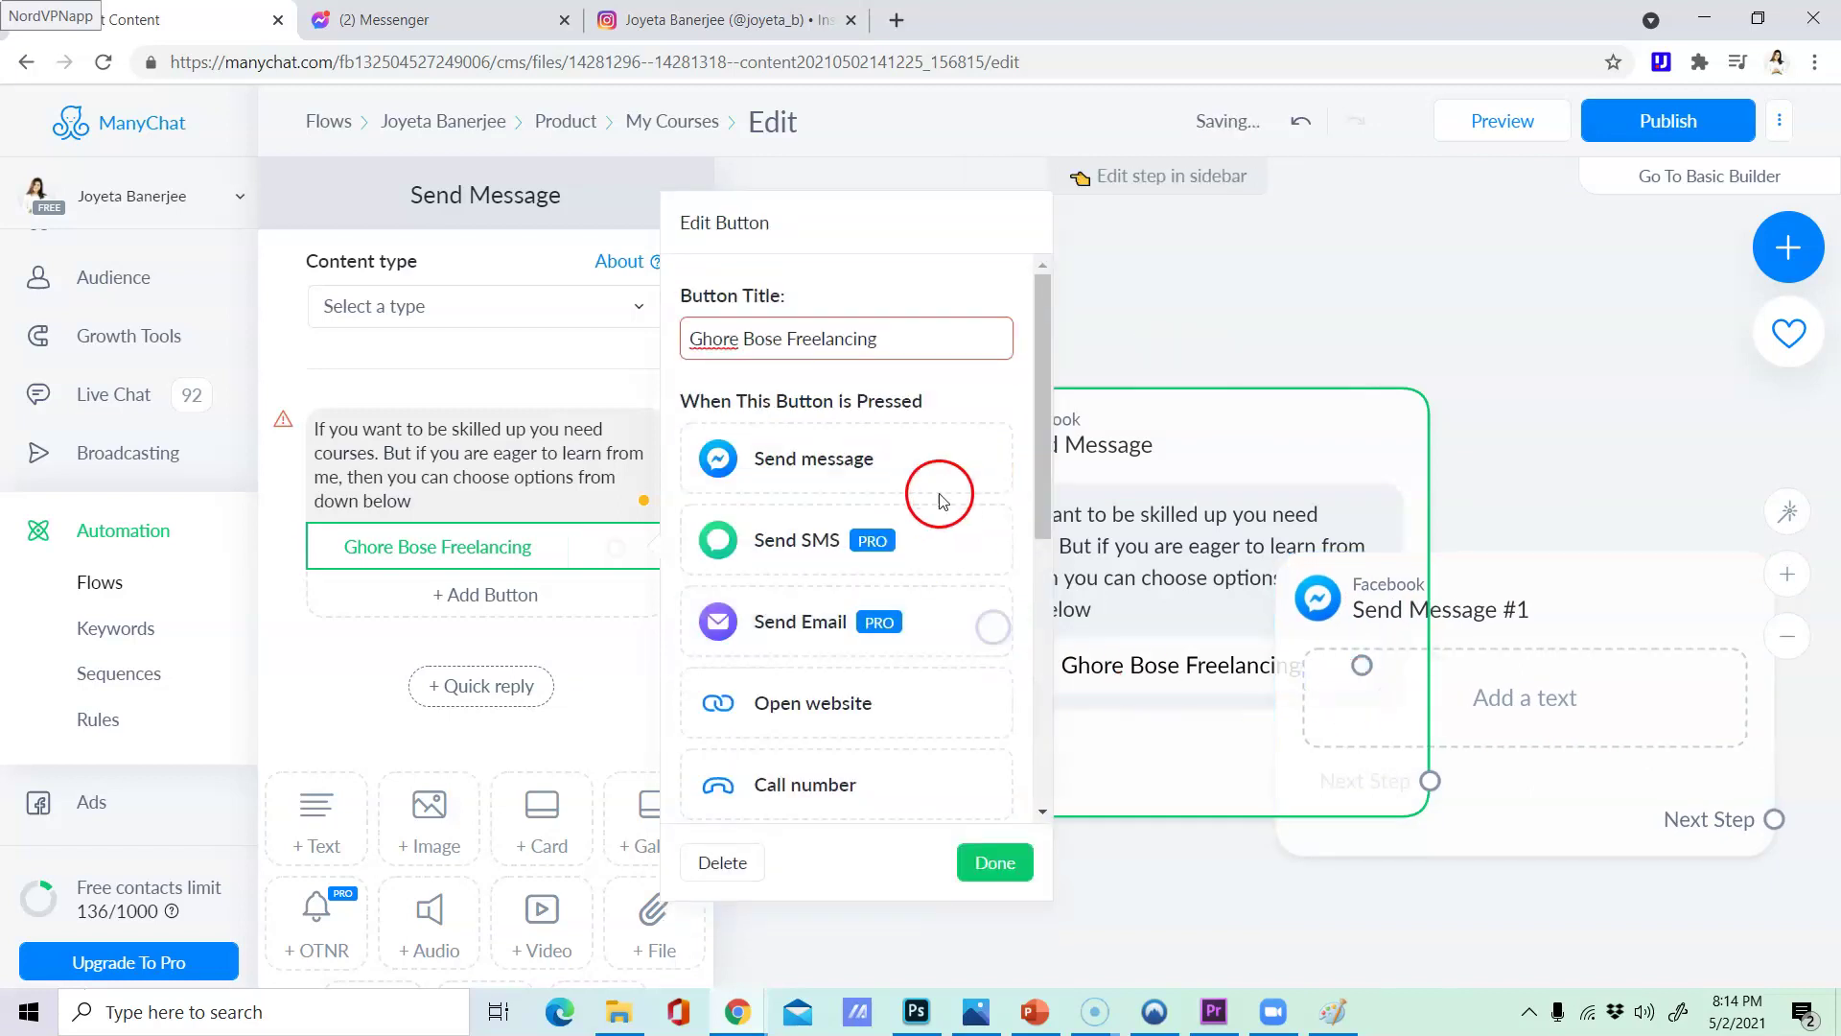
scroll(906, 599, down, 5)
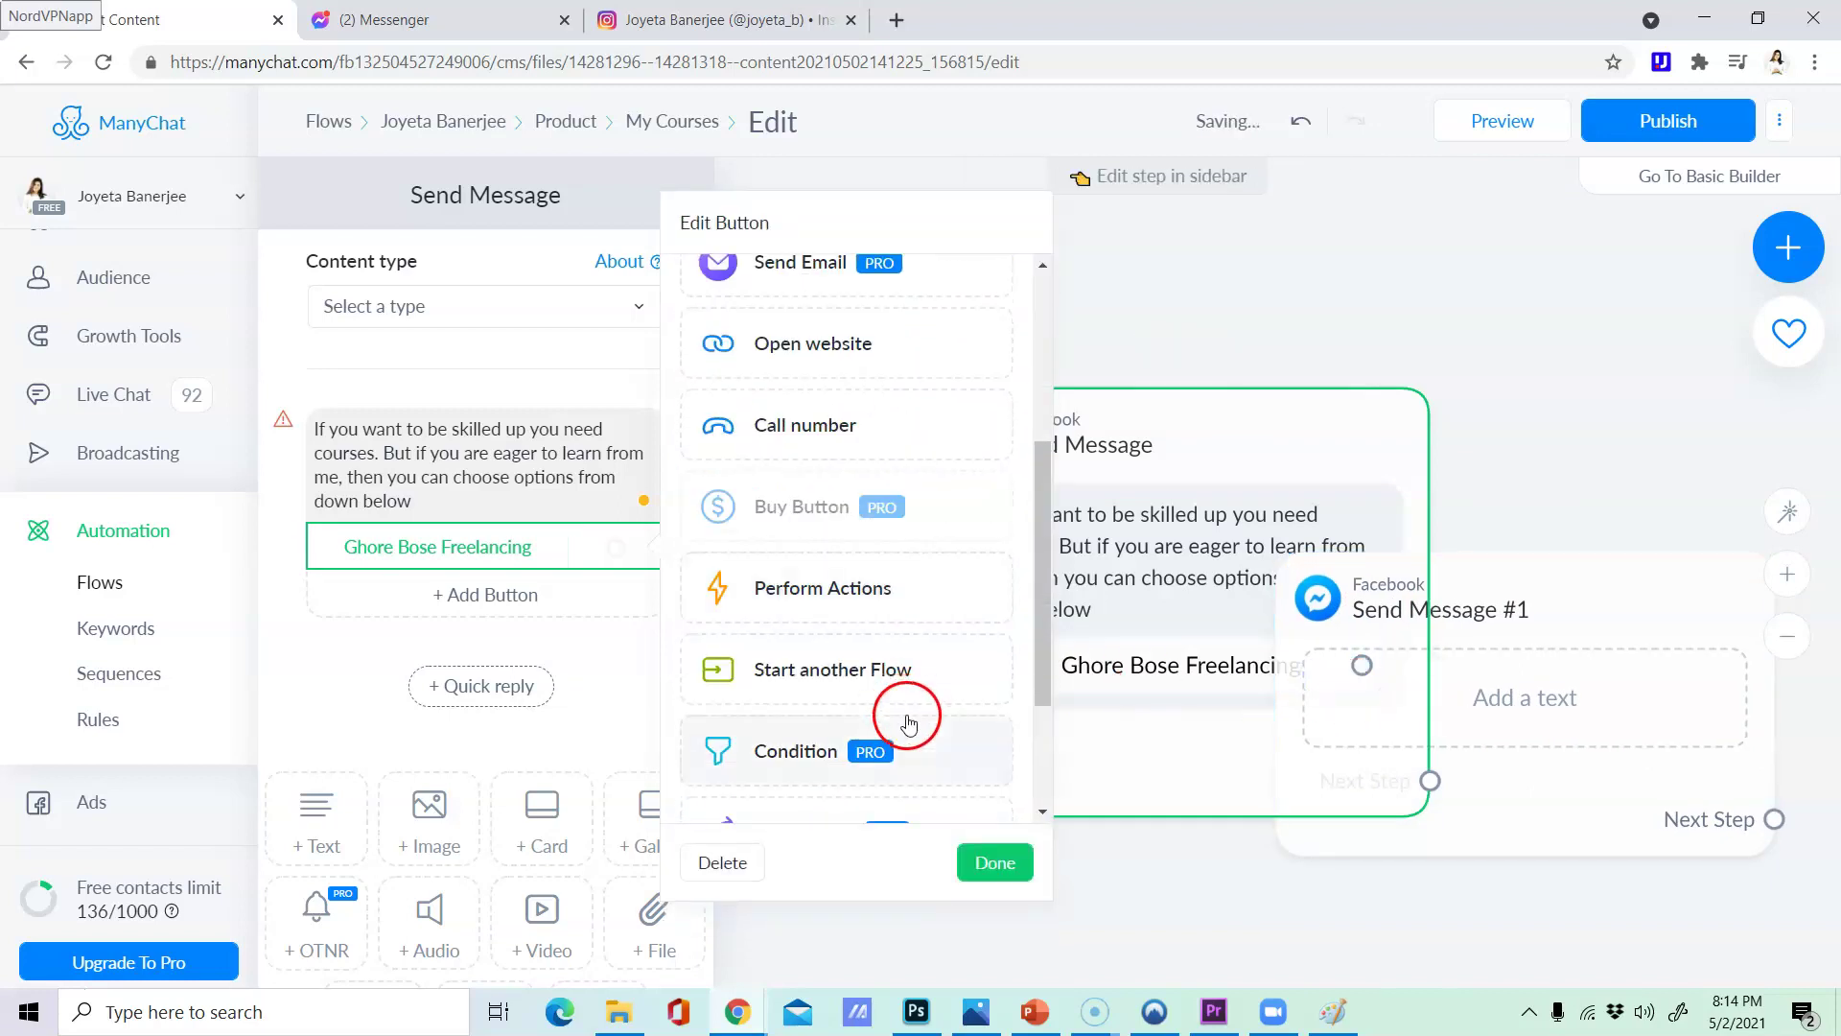
scroll(906, 714, down, 1)
scroll(926, 724, up, 4)
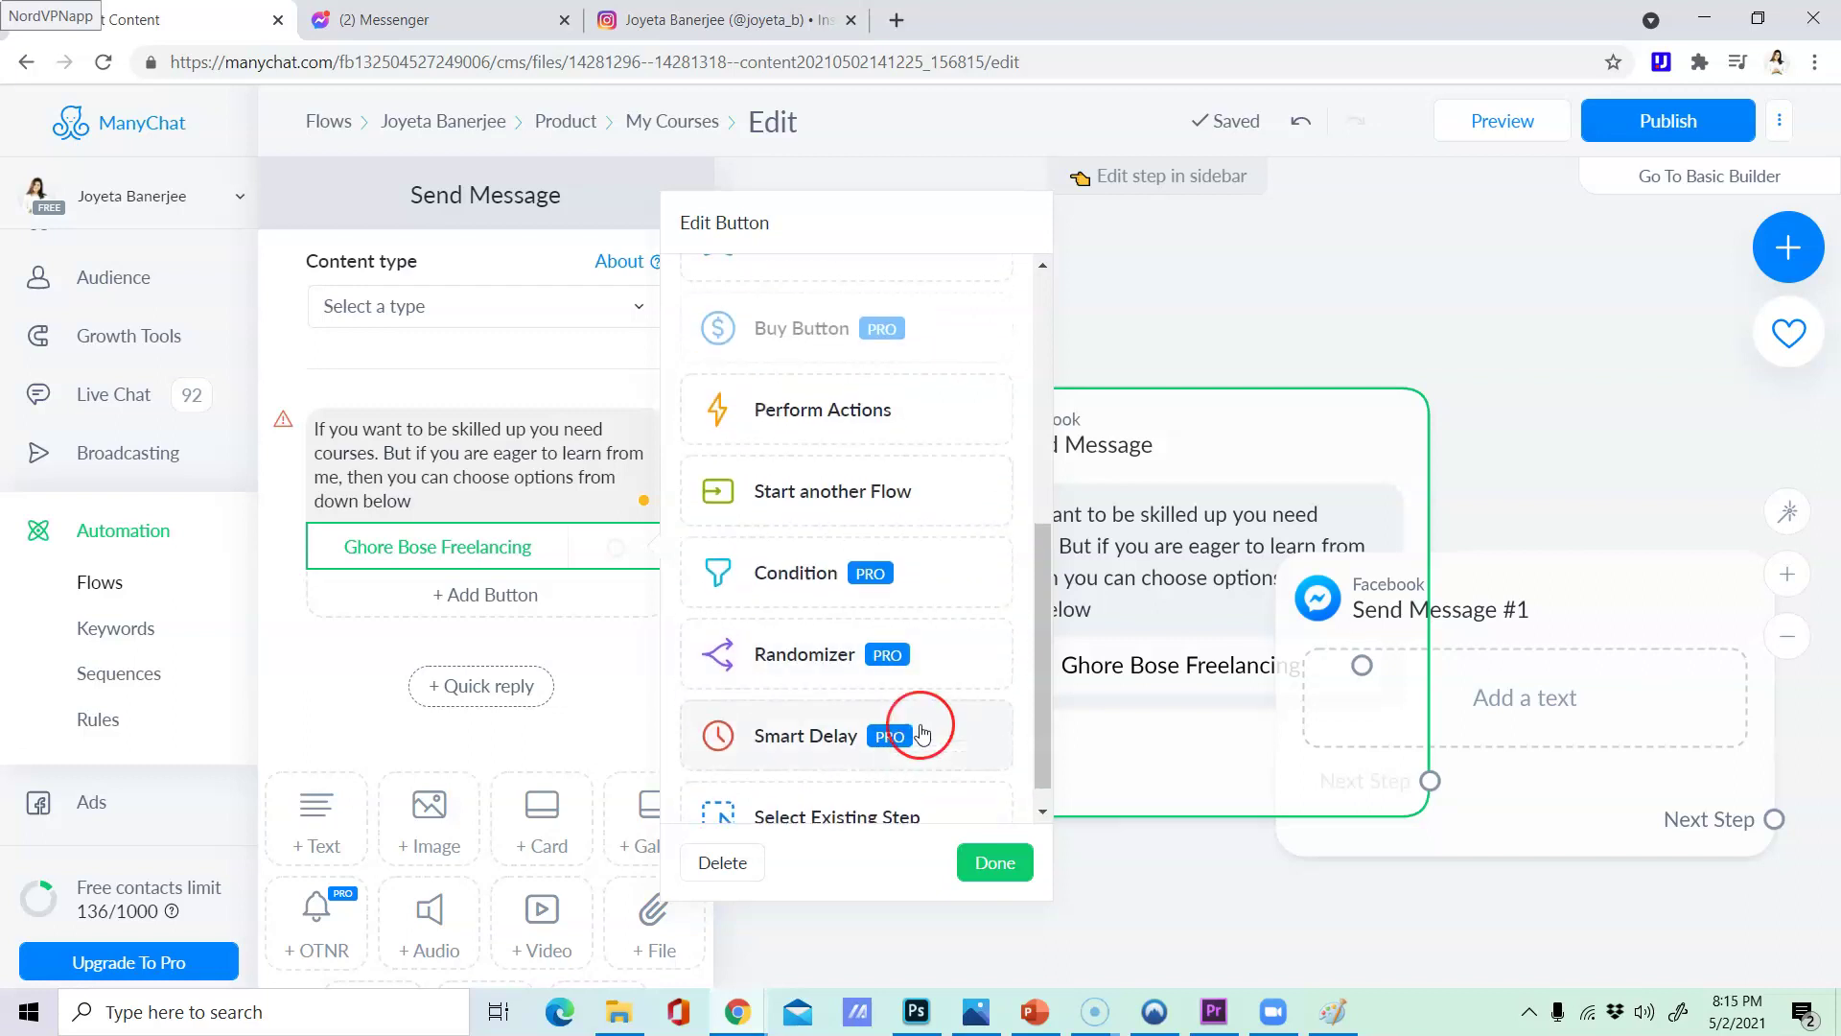
scroll(920, 731, up, 3)
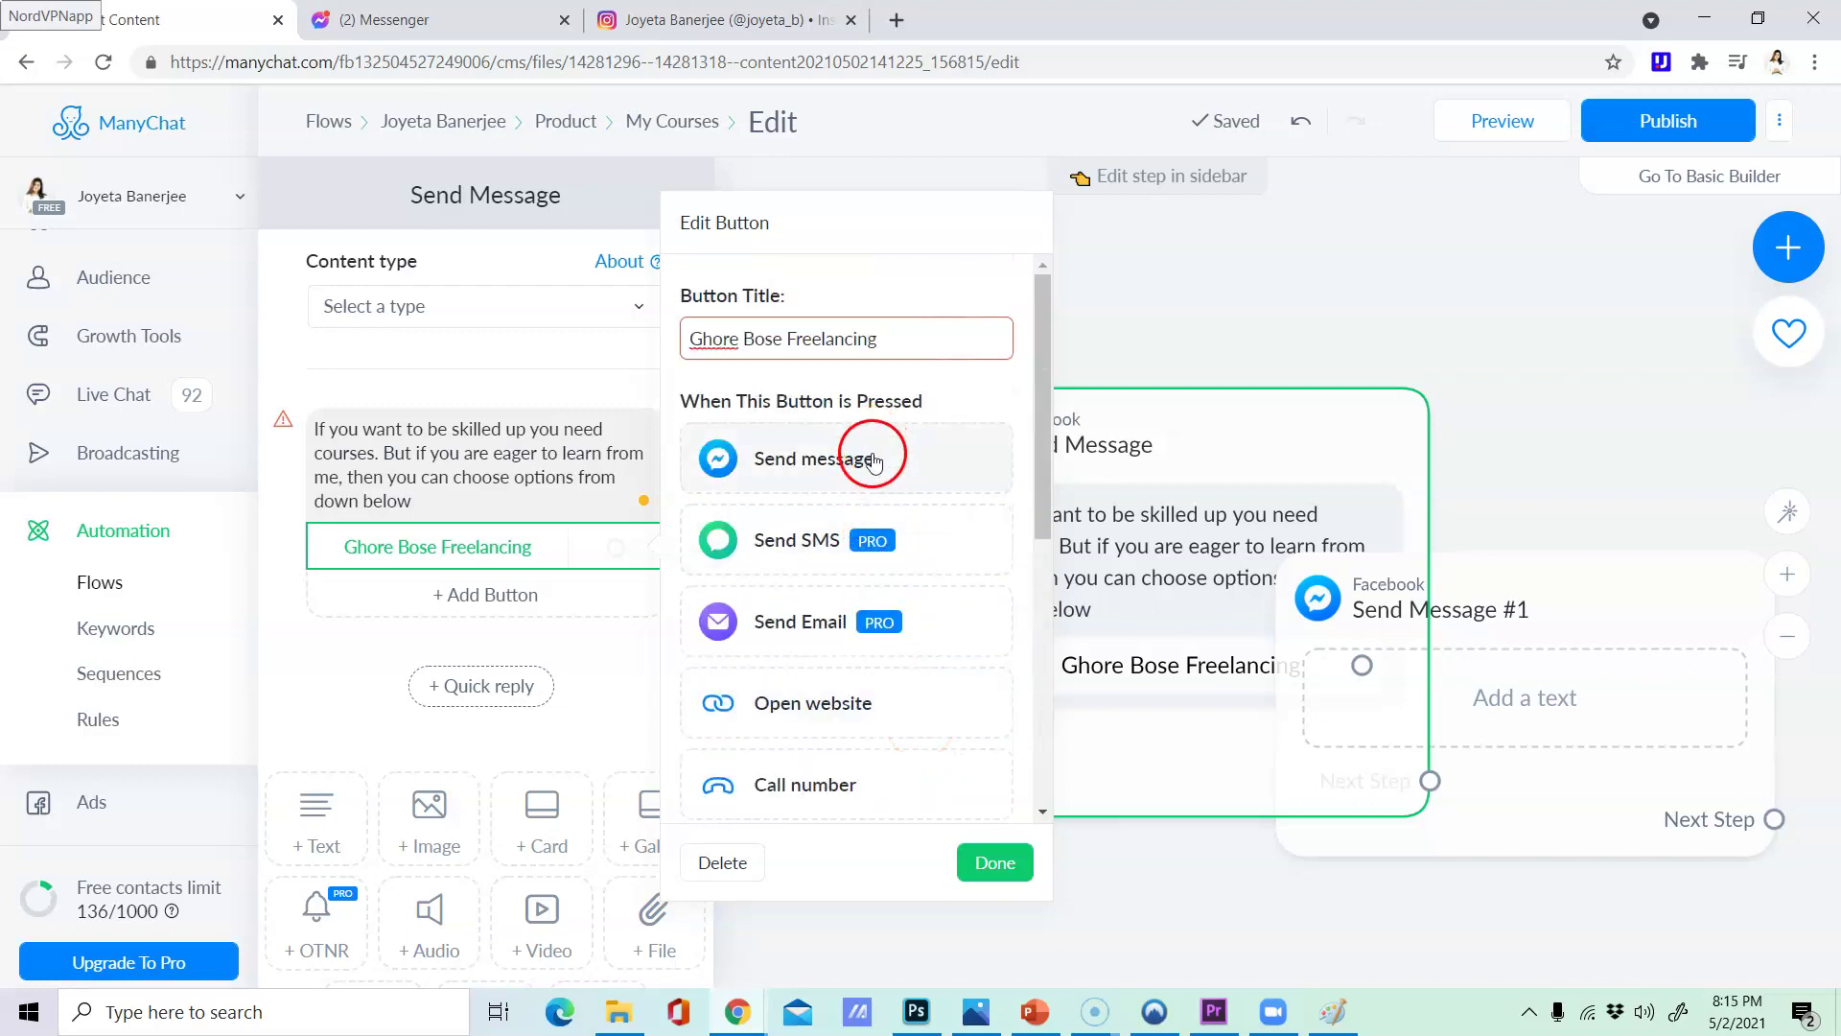
- Set the button to open a website and retitle it '10 MS Course'
click(880, 688)
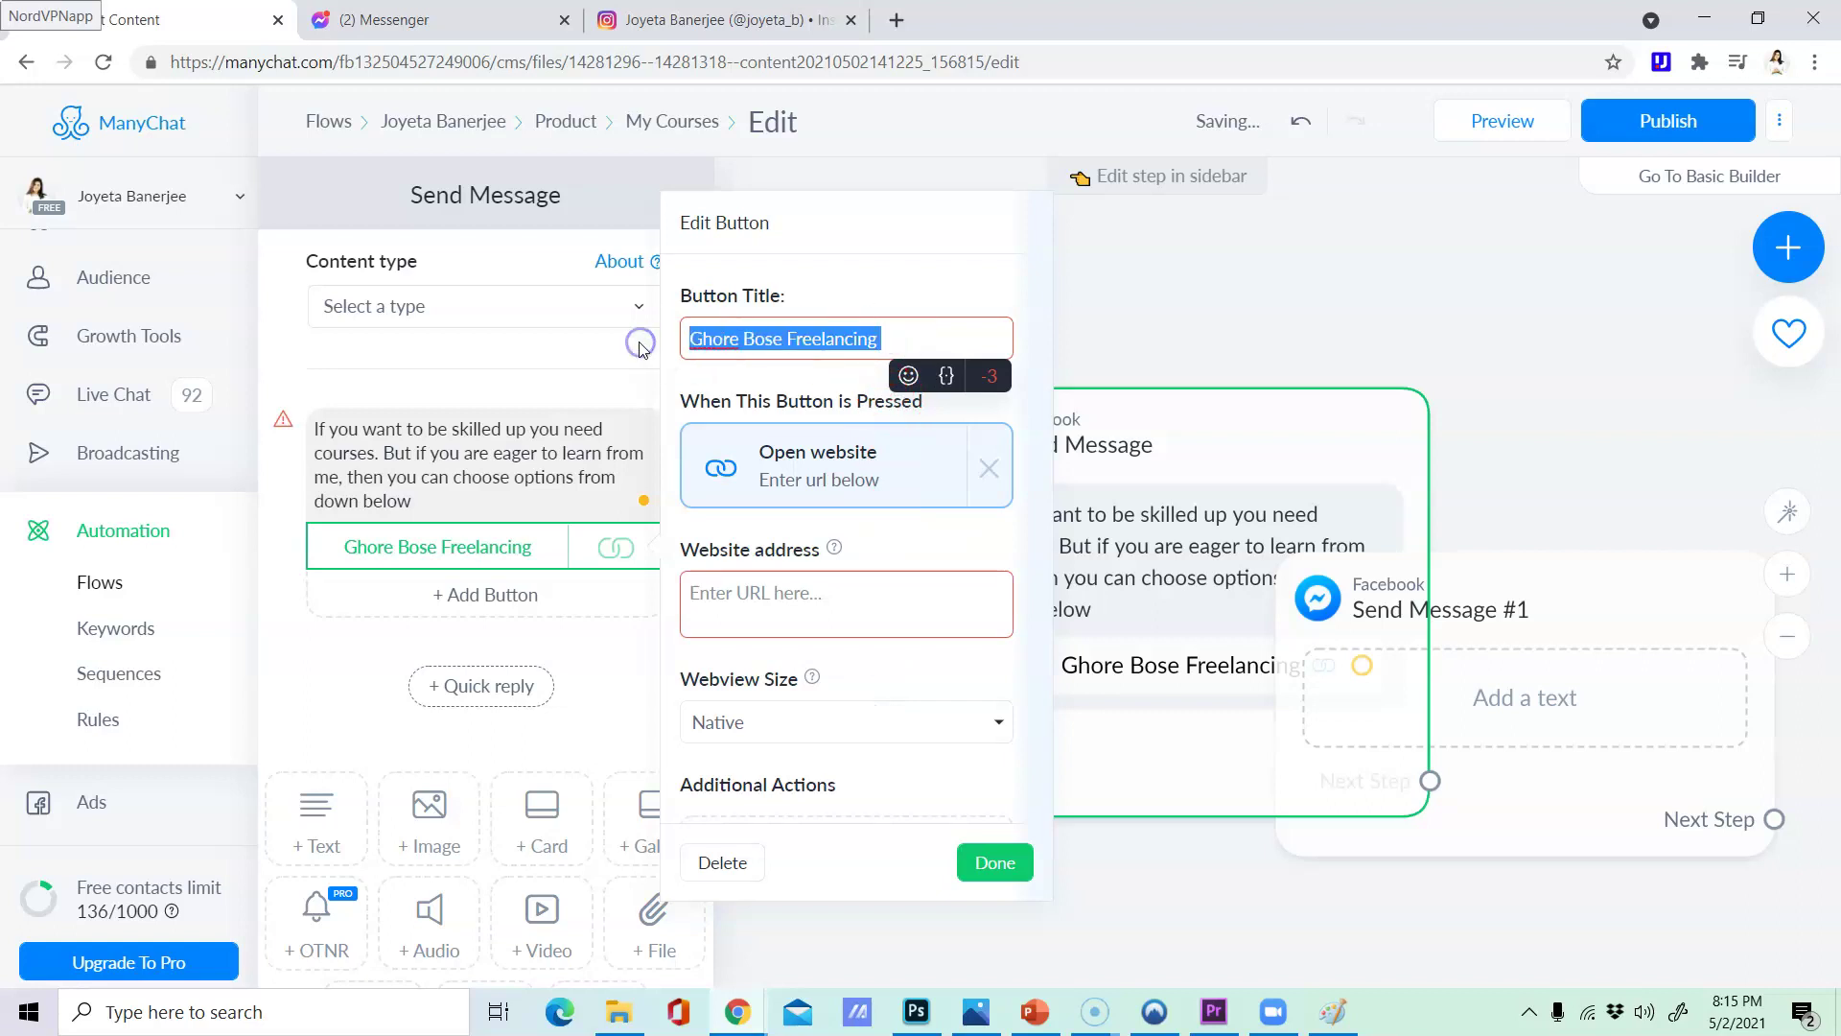
text(10 Minu)
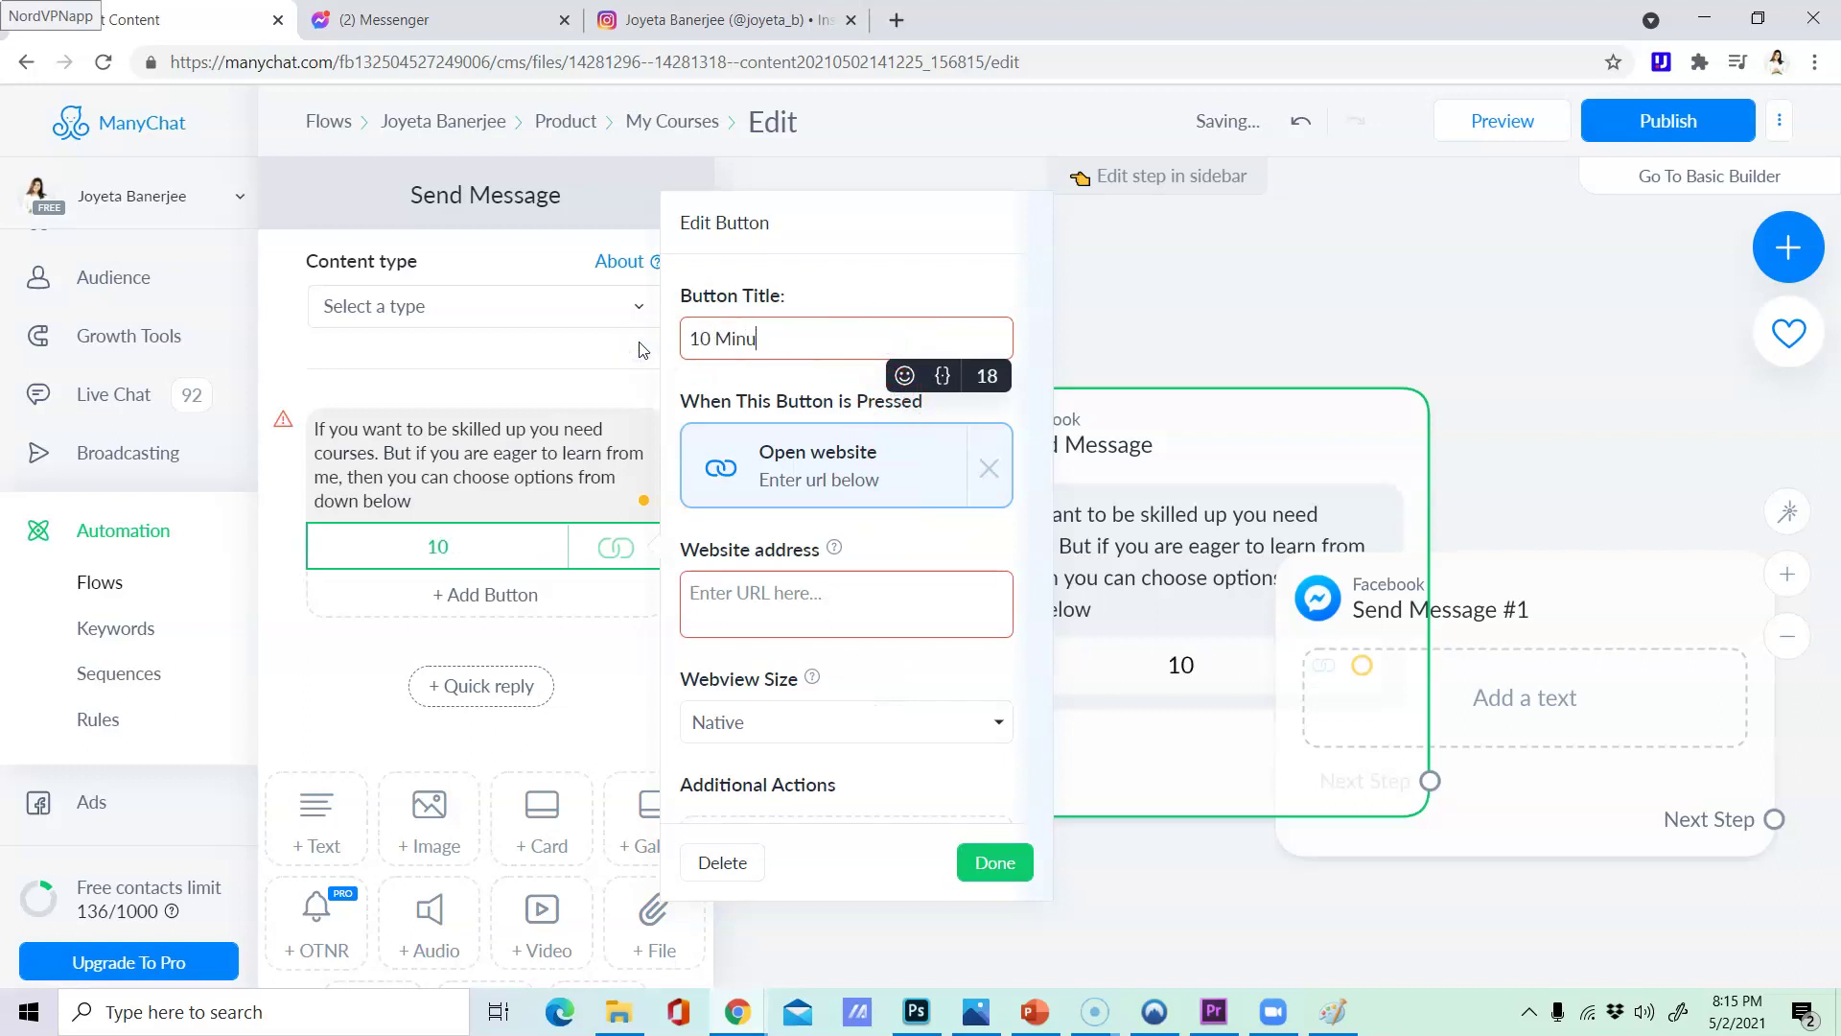
text(tes Sch)
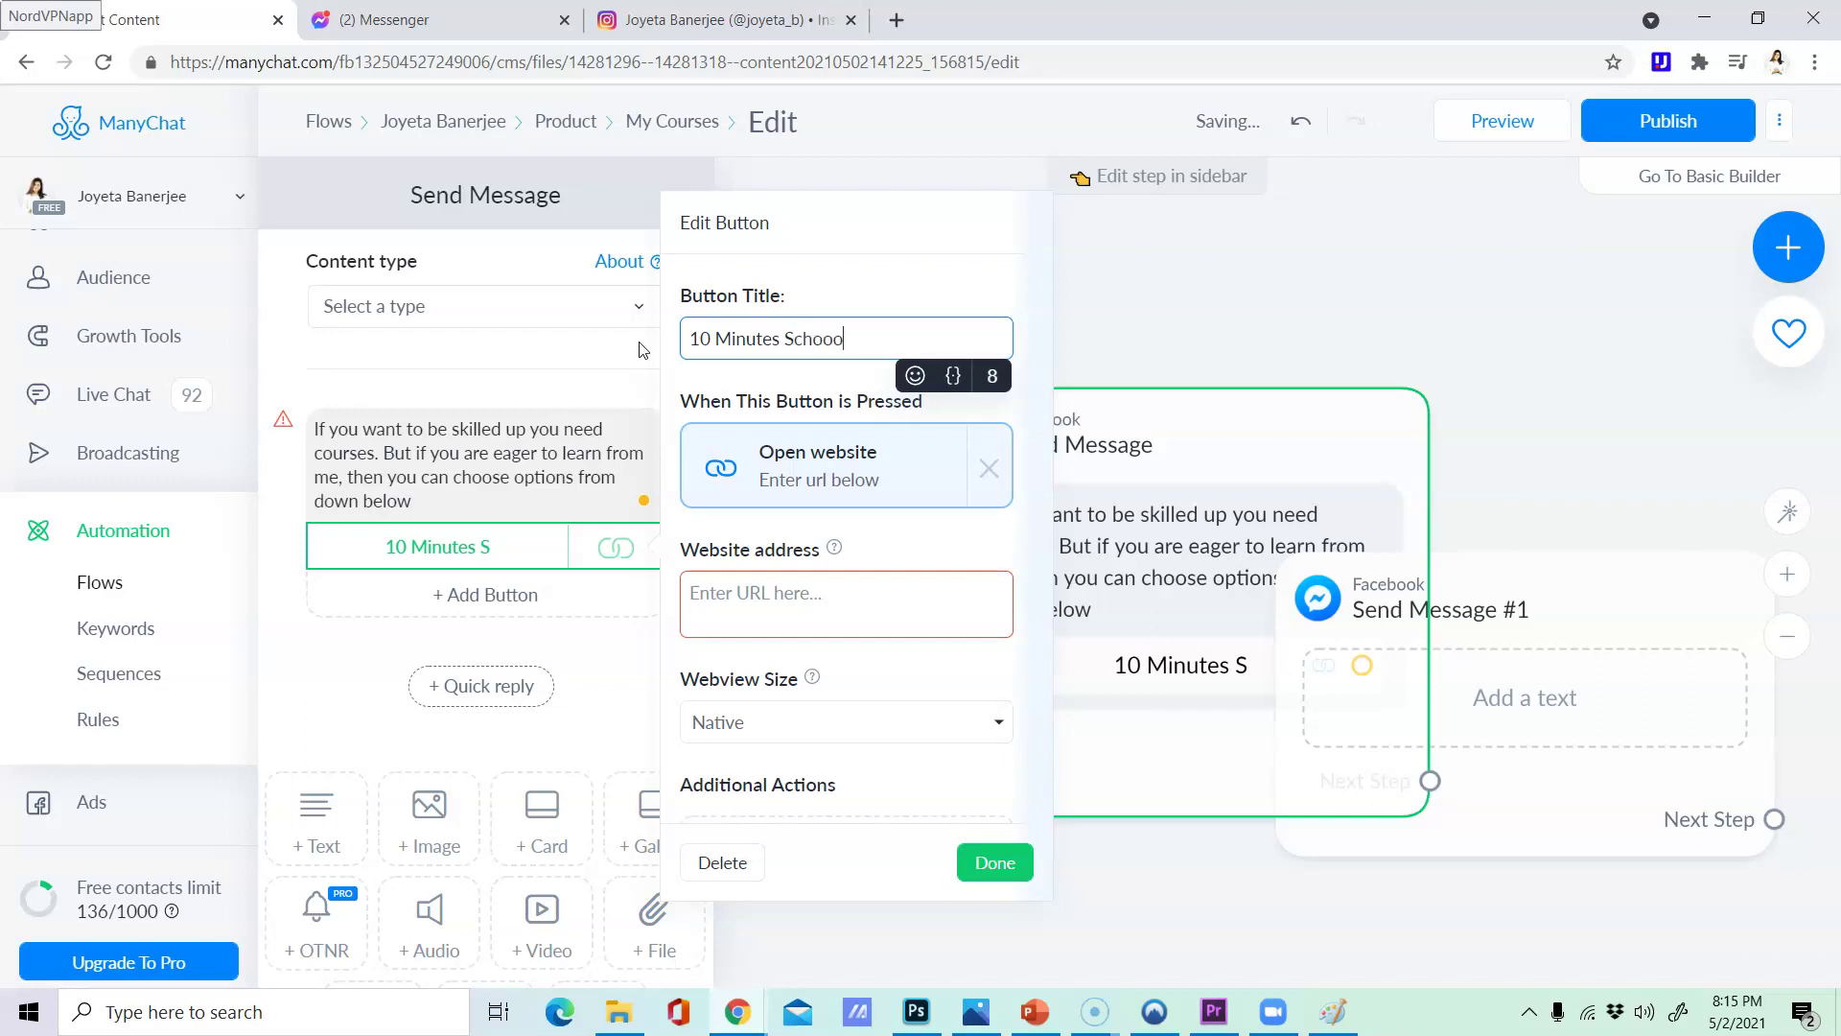
text(ool Course)
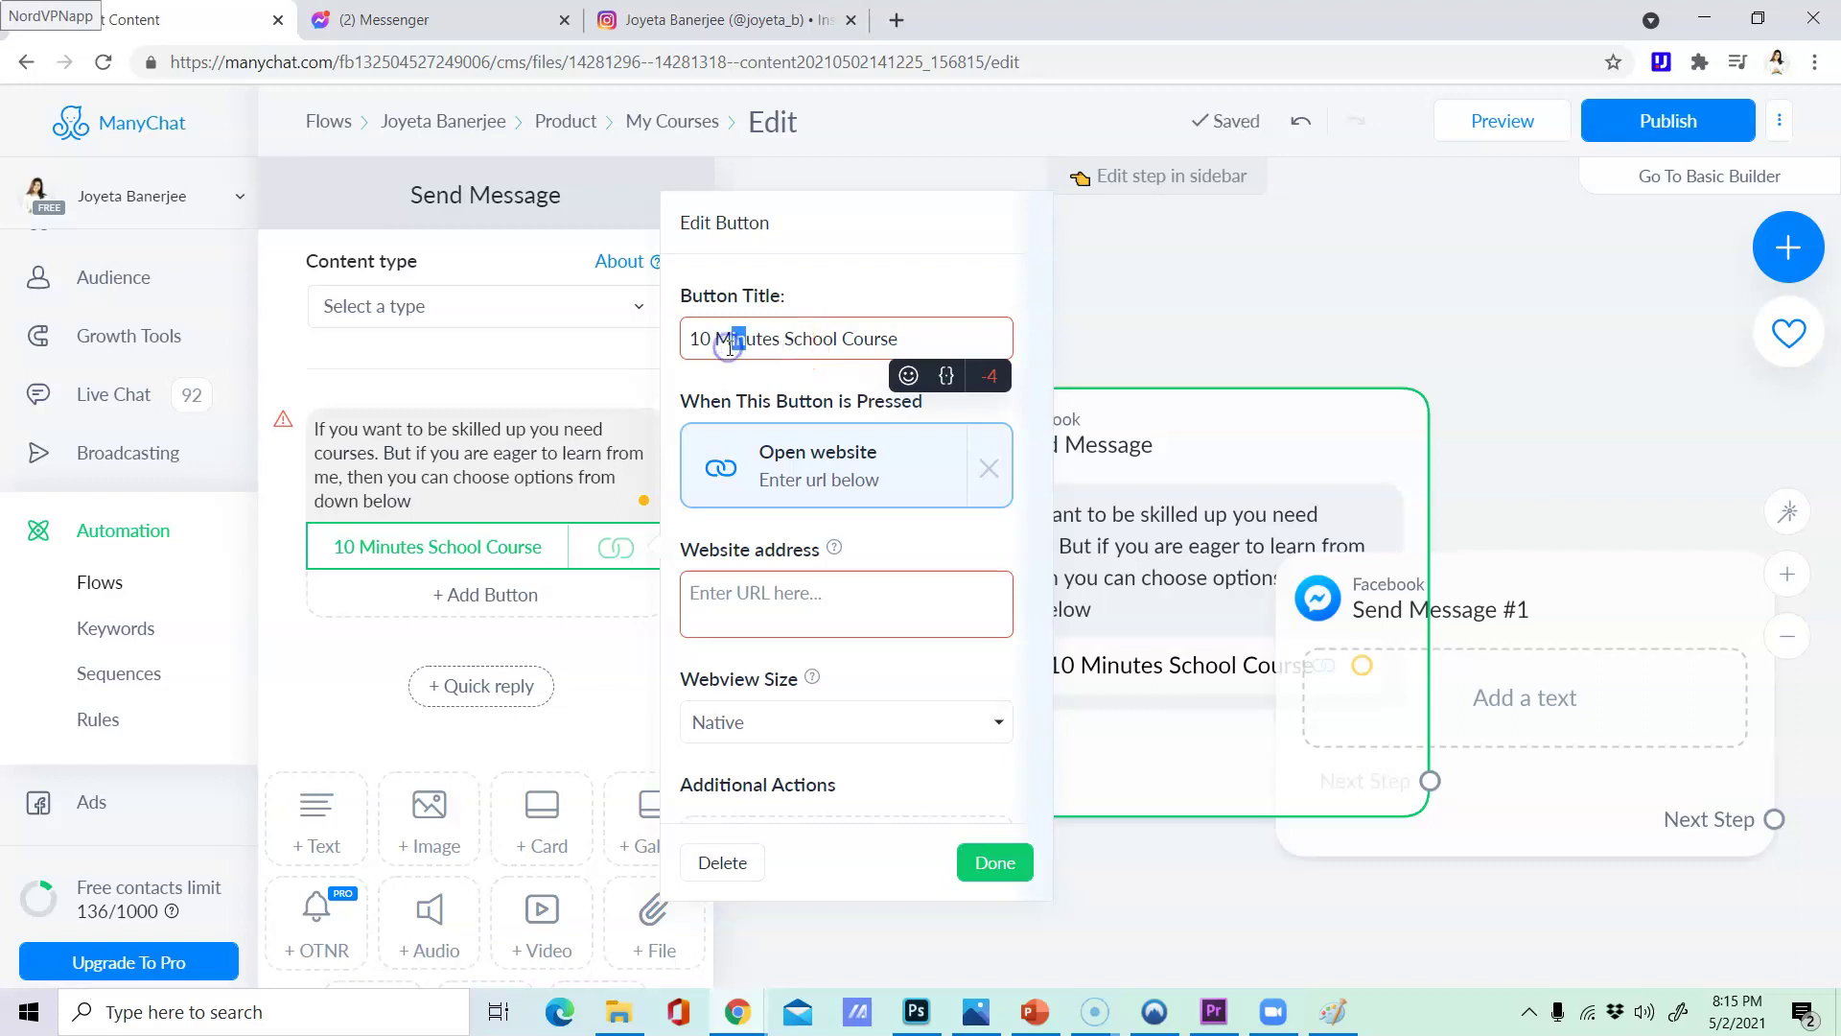
key(BackSpace)
click(826, 348)
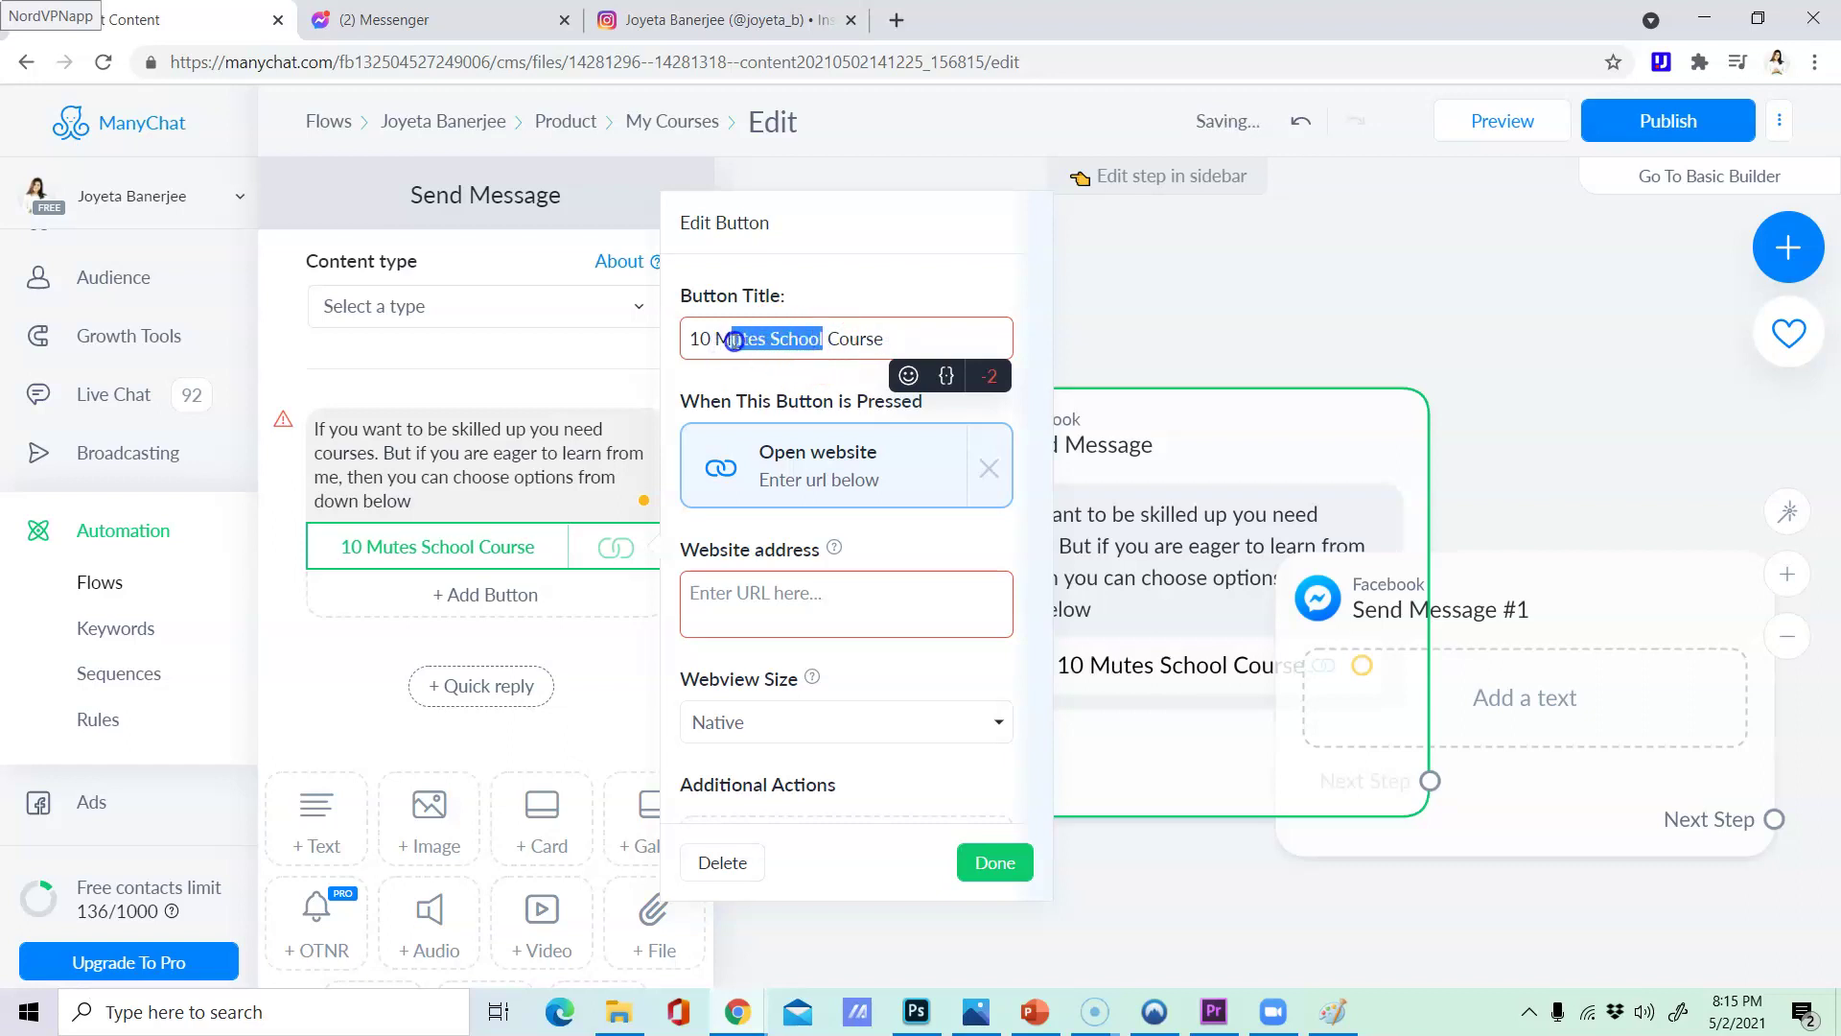
text(S)
click(821, 343)
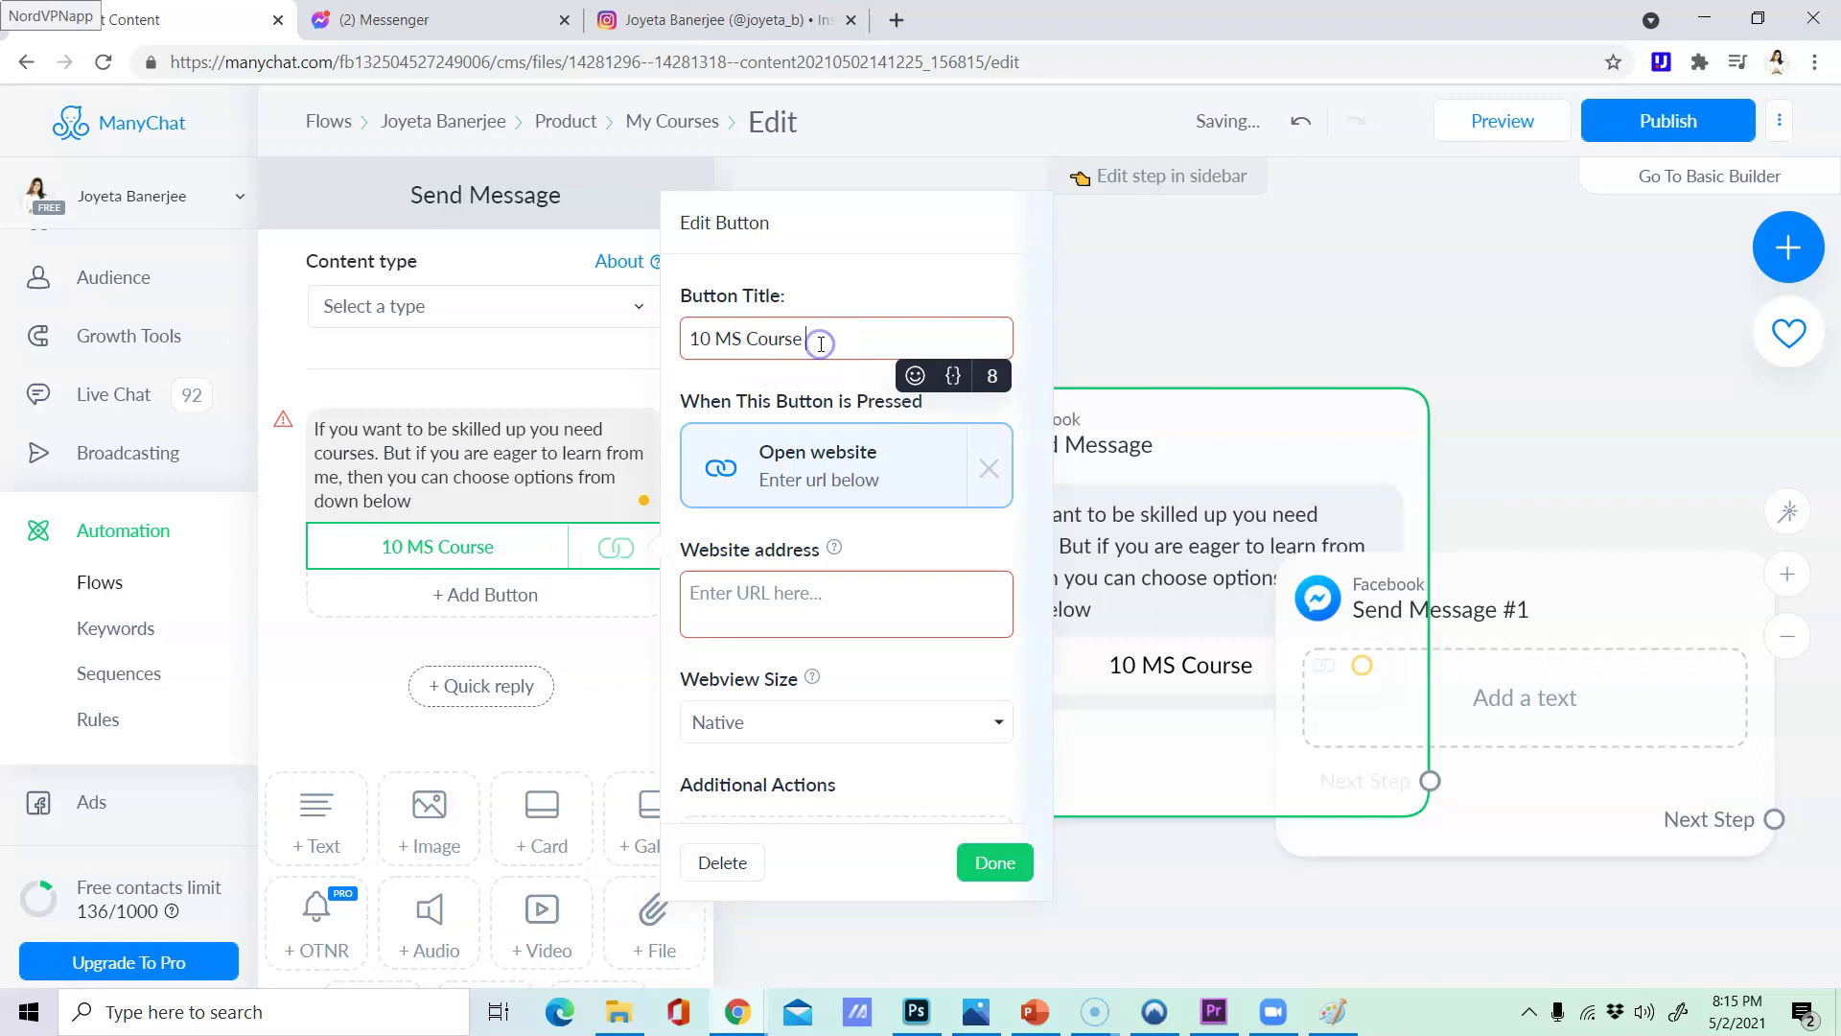
click(858, 587)
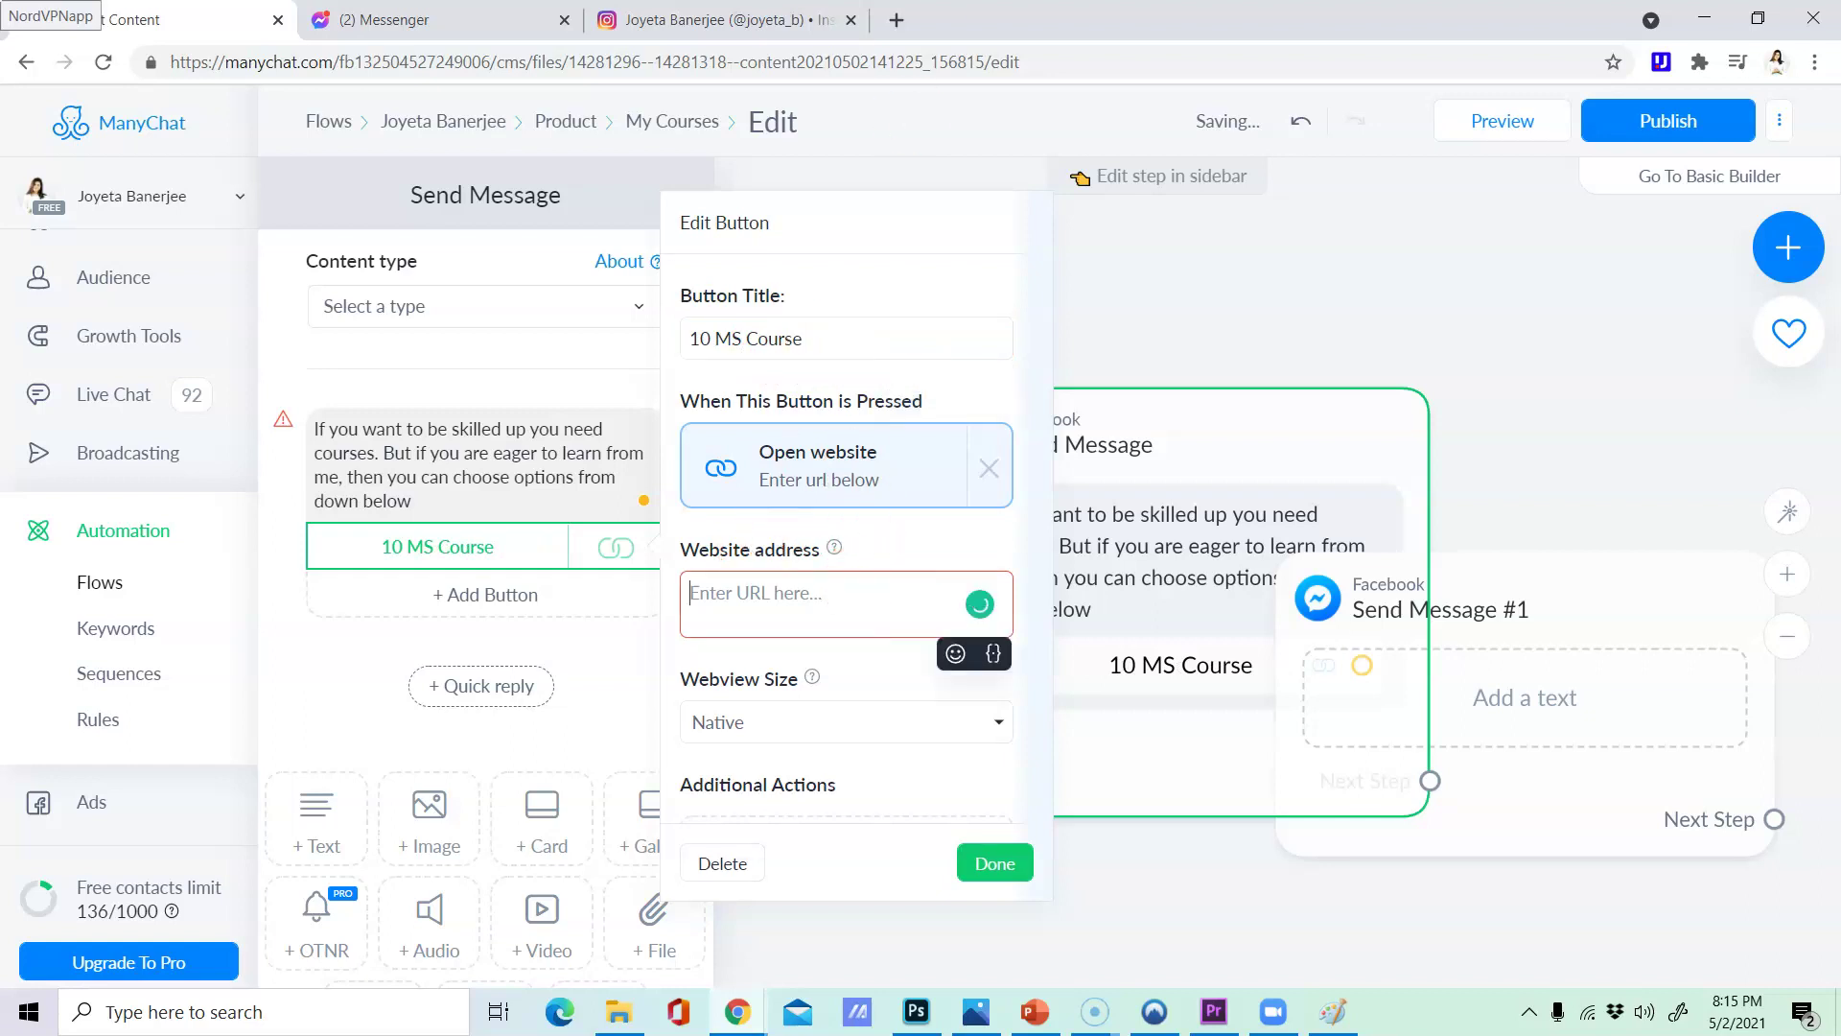
- In a new tab, search '10ms' and open the 10 Minute School site
click(898, 23)
text(10)
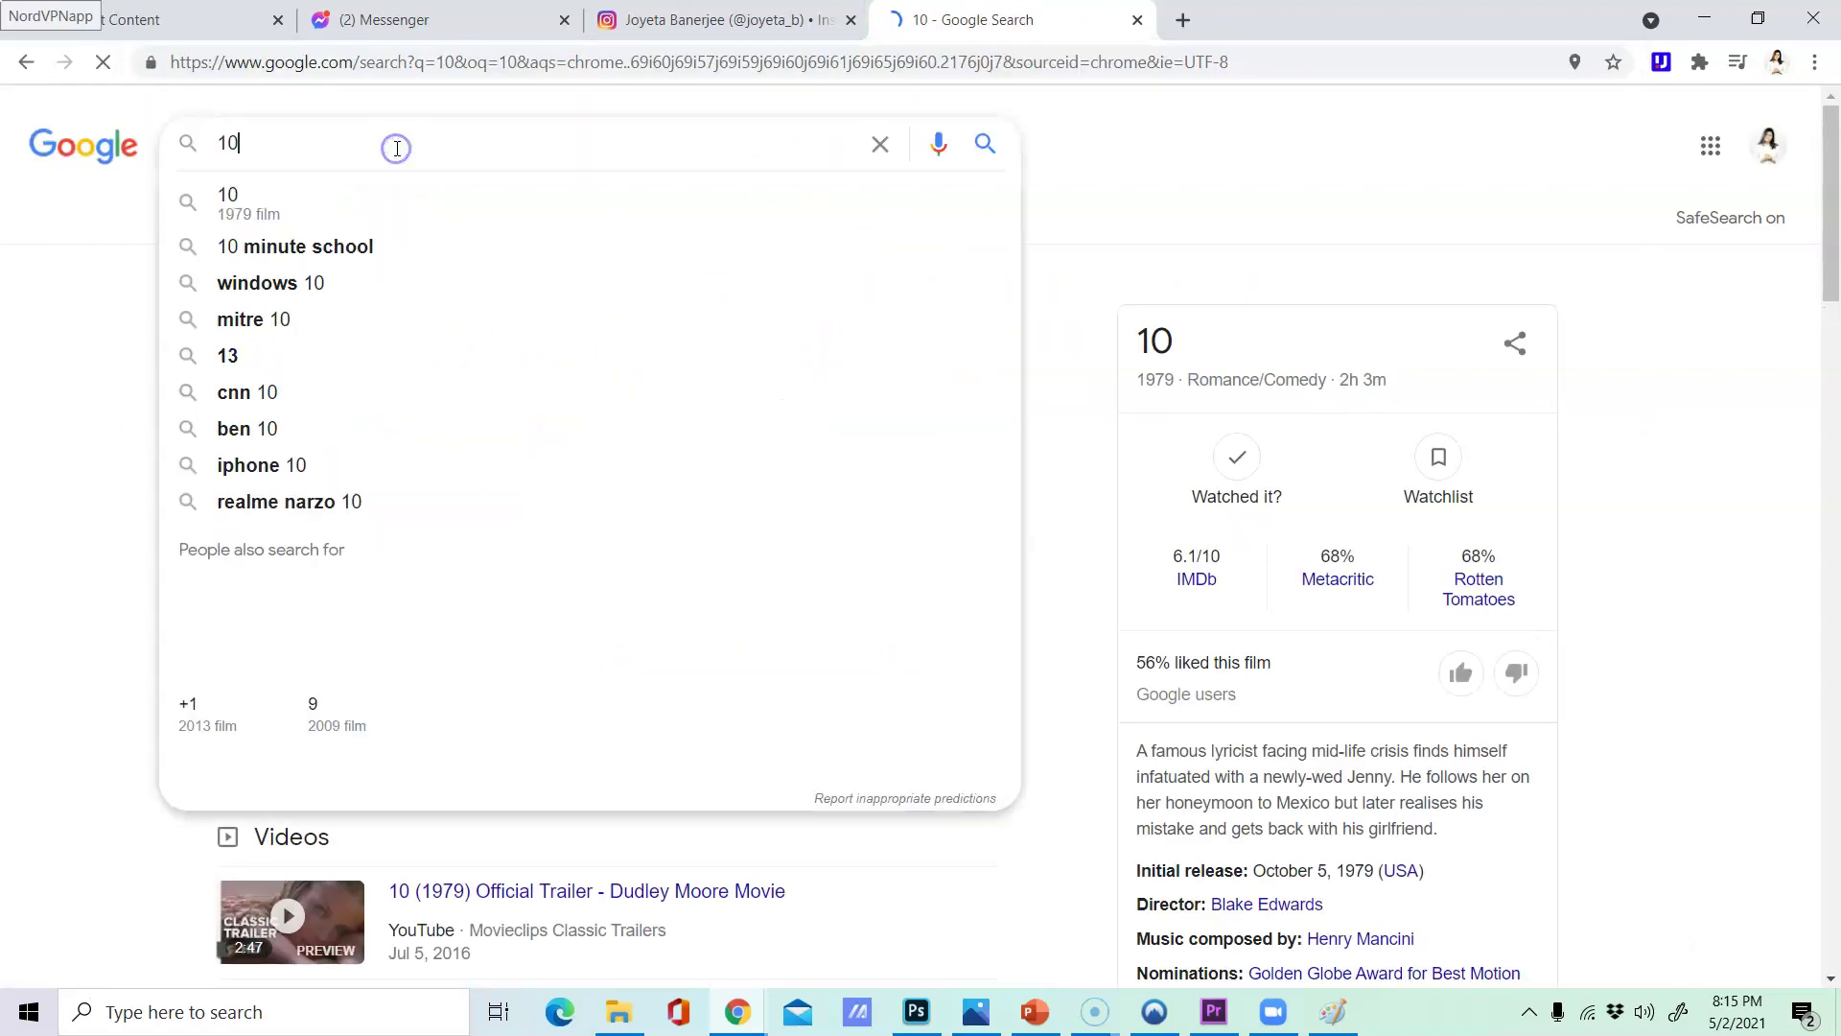
text(ms)
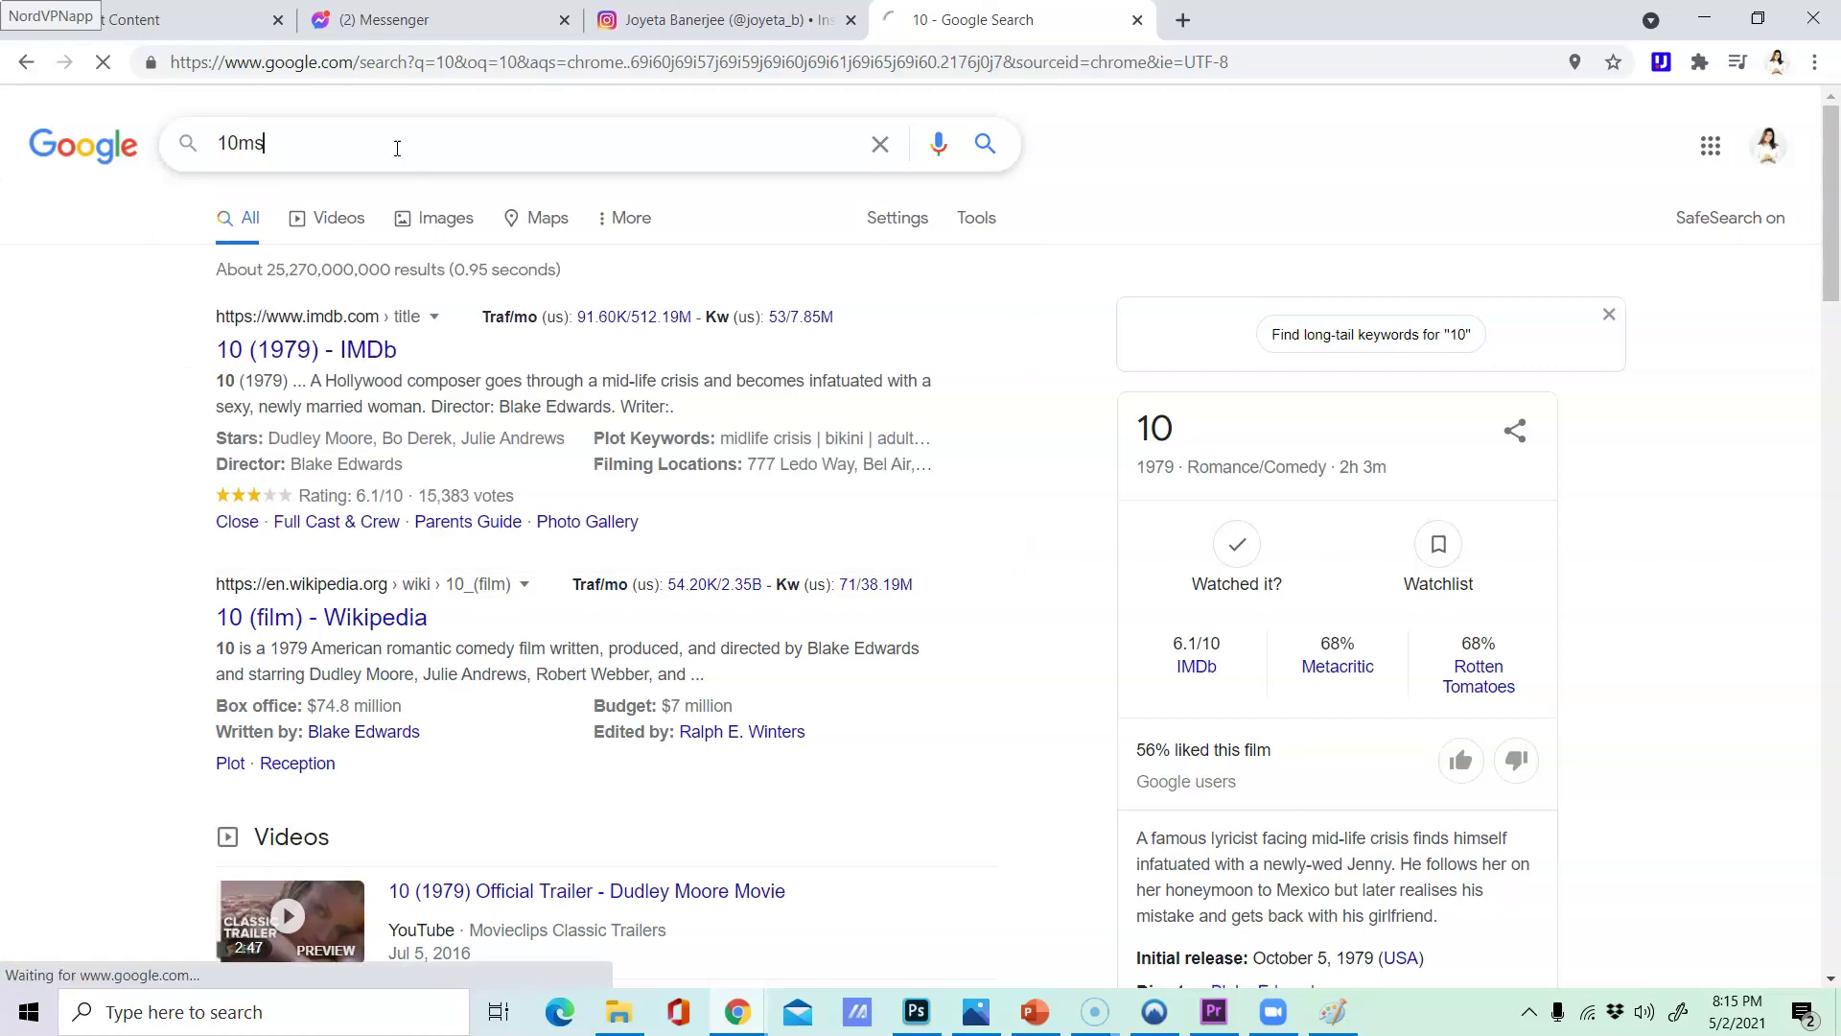
click(348, 357)
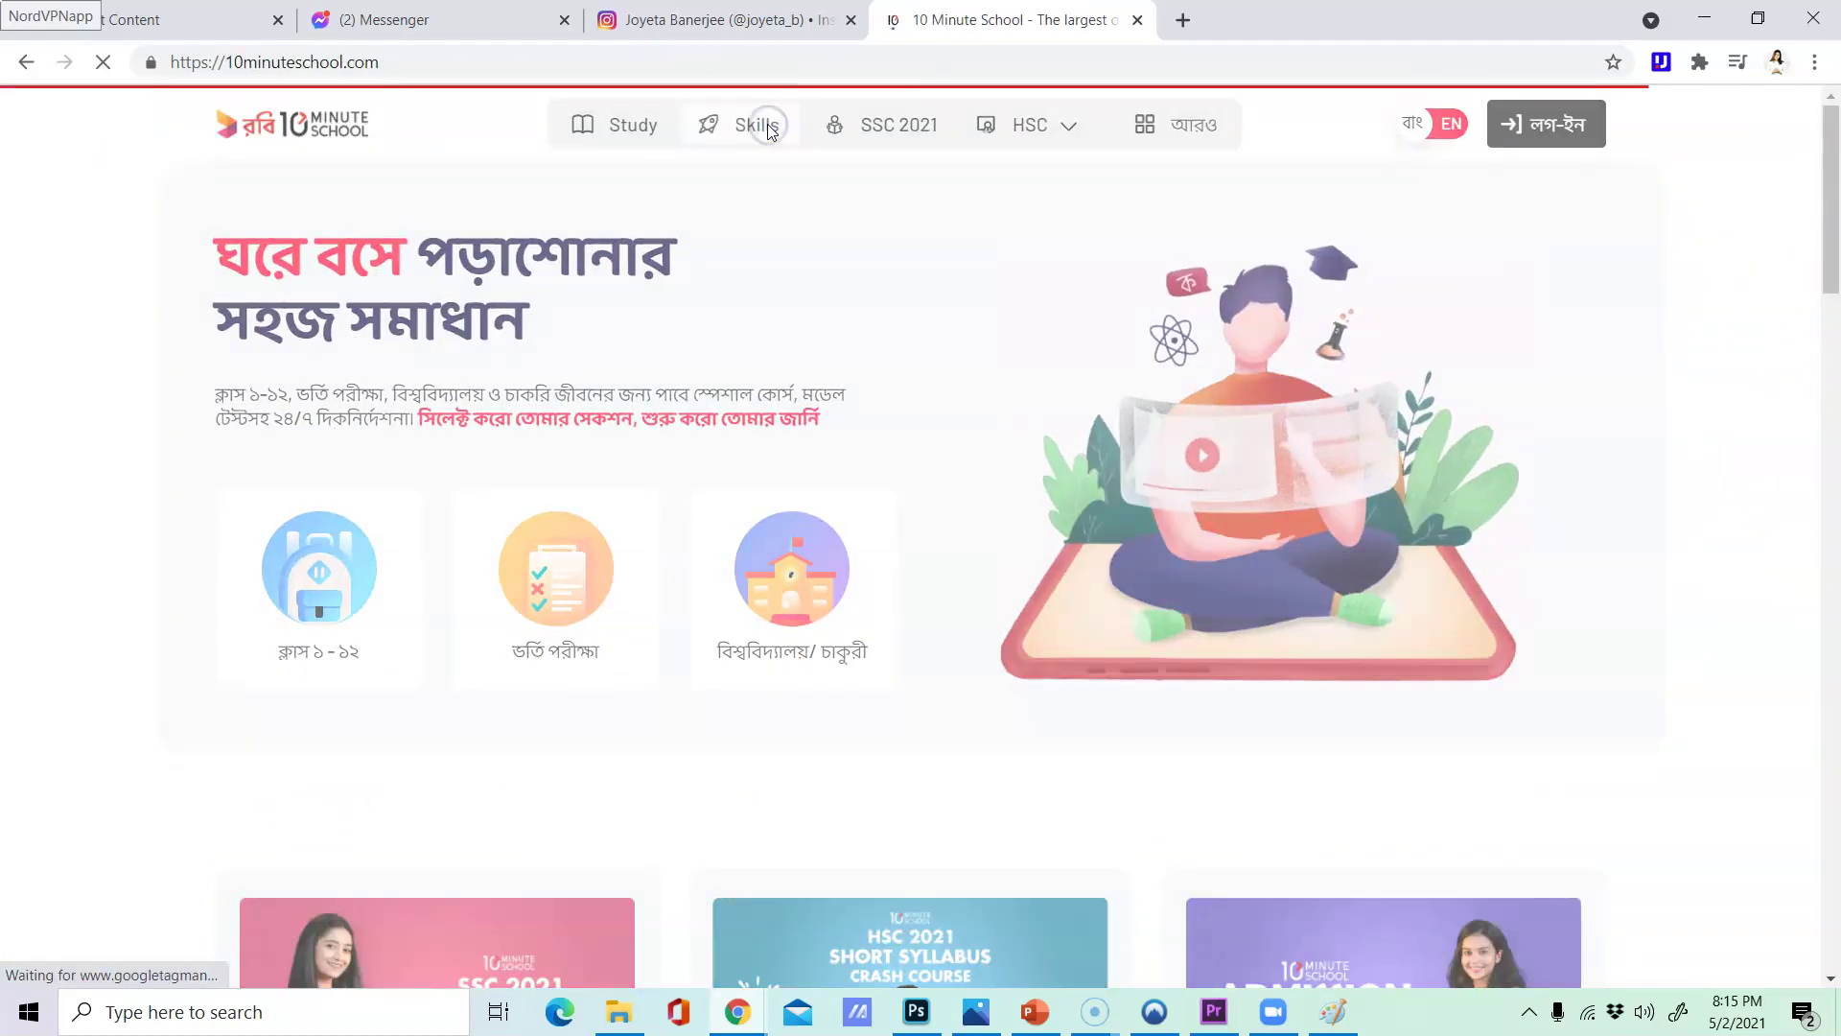
- Open the ঘরে বসে Freelancing course under Skills and grab its page address
click(770, 131)
scroll(578, 753, down, 4)
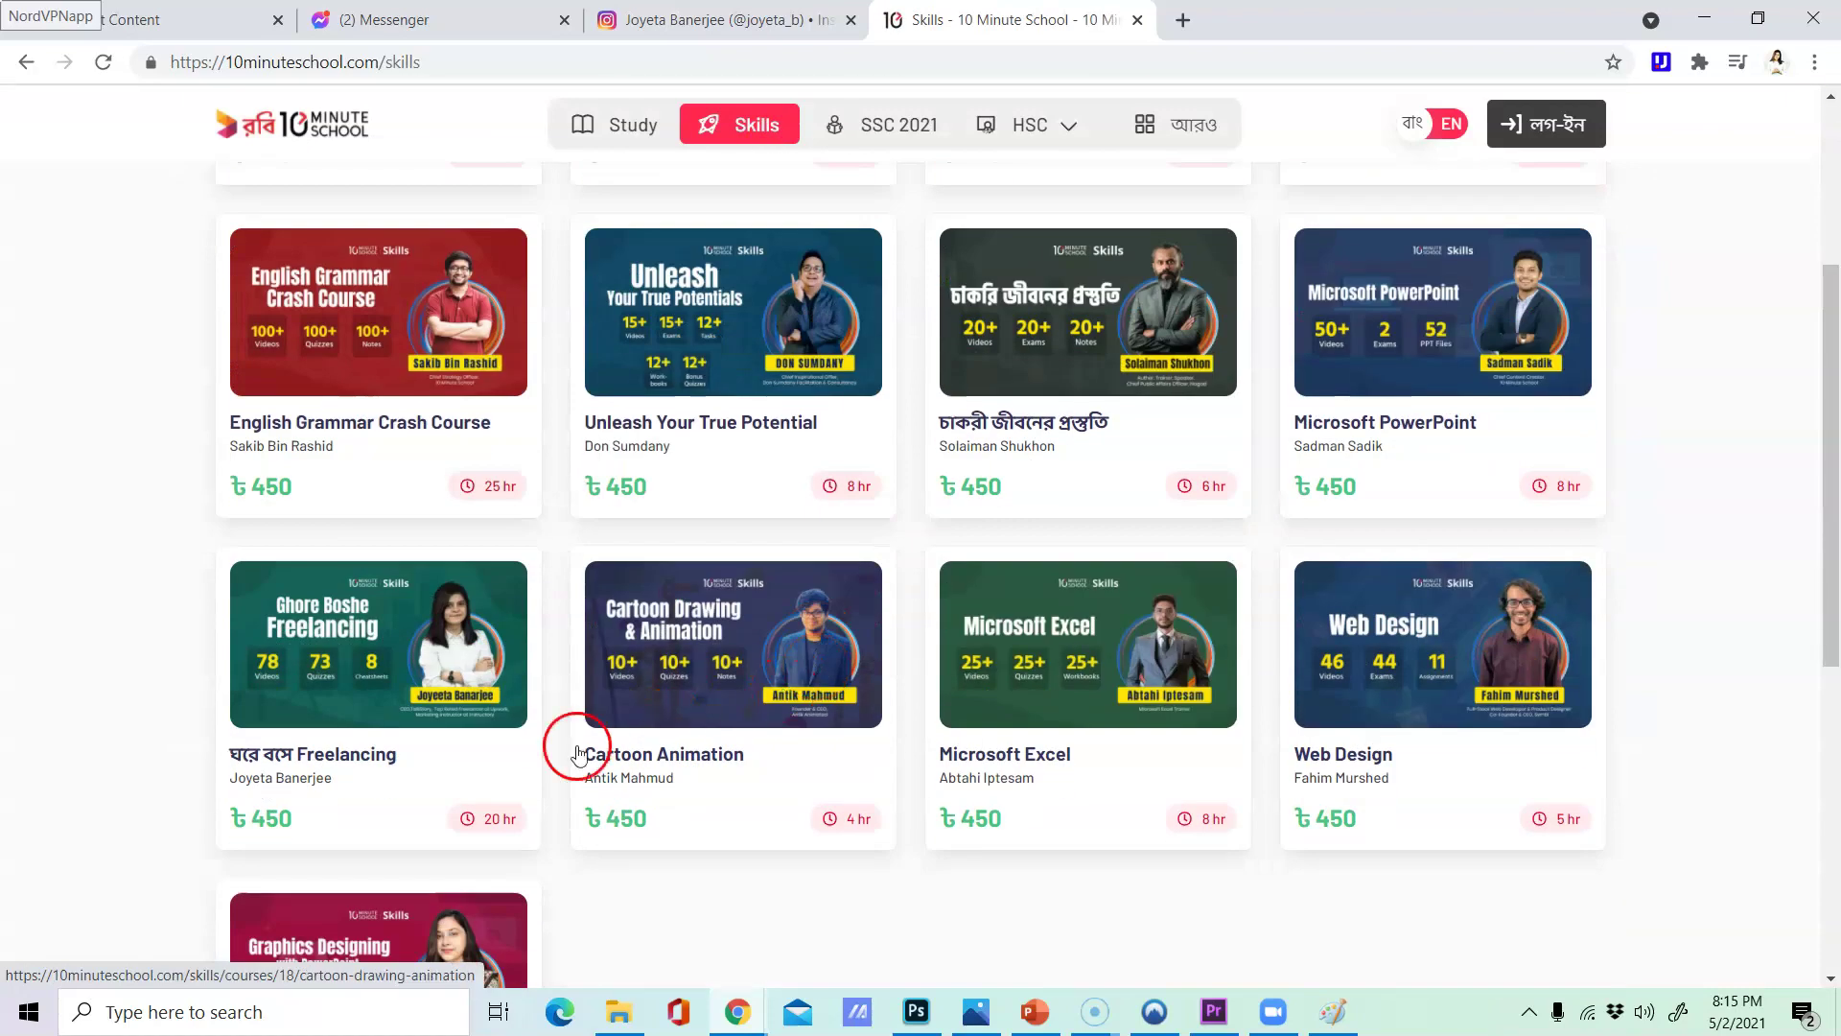
click(496, 755)
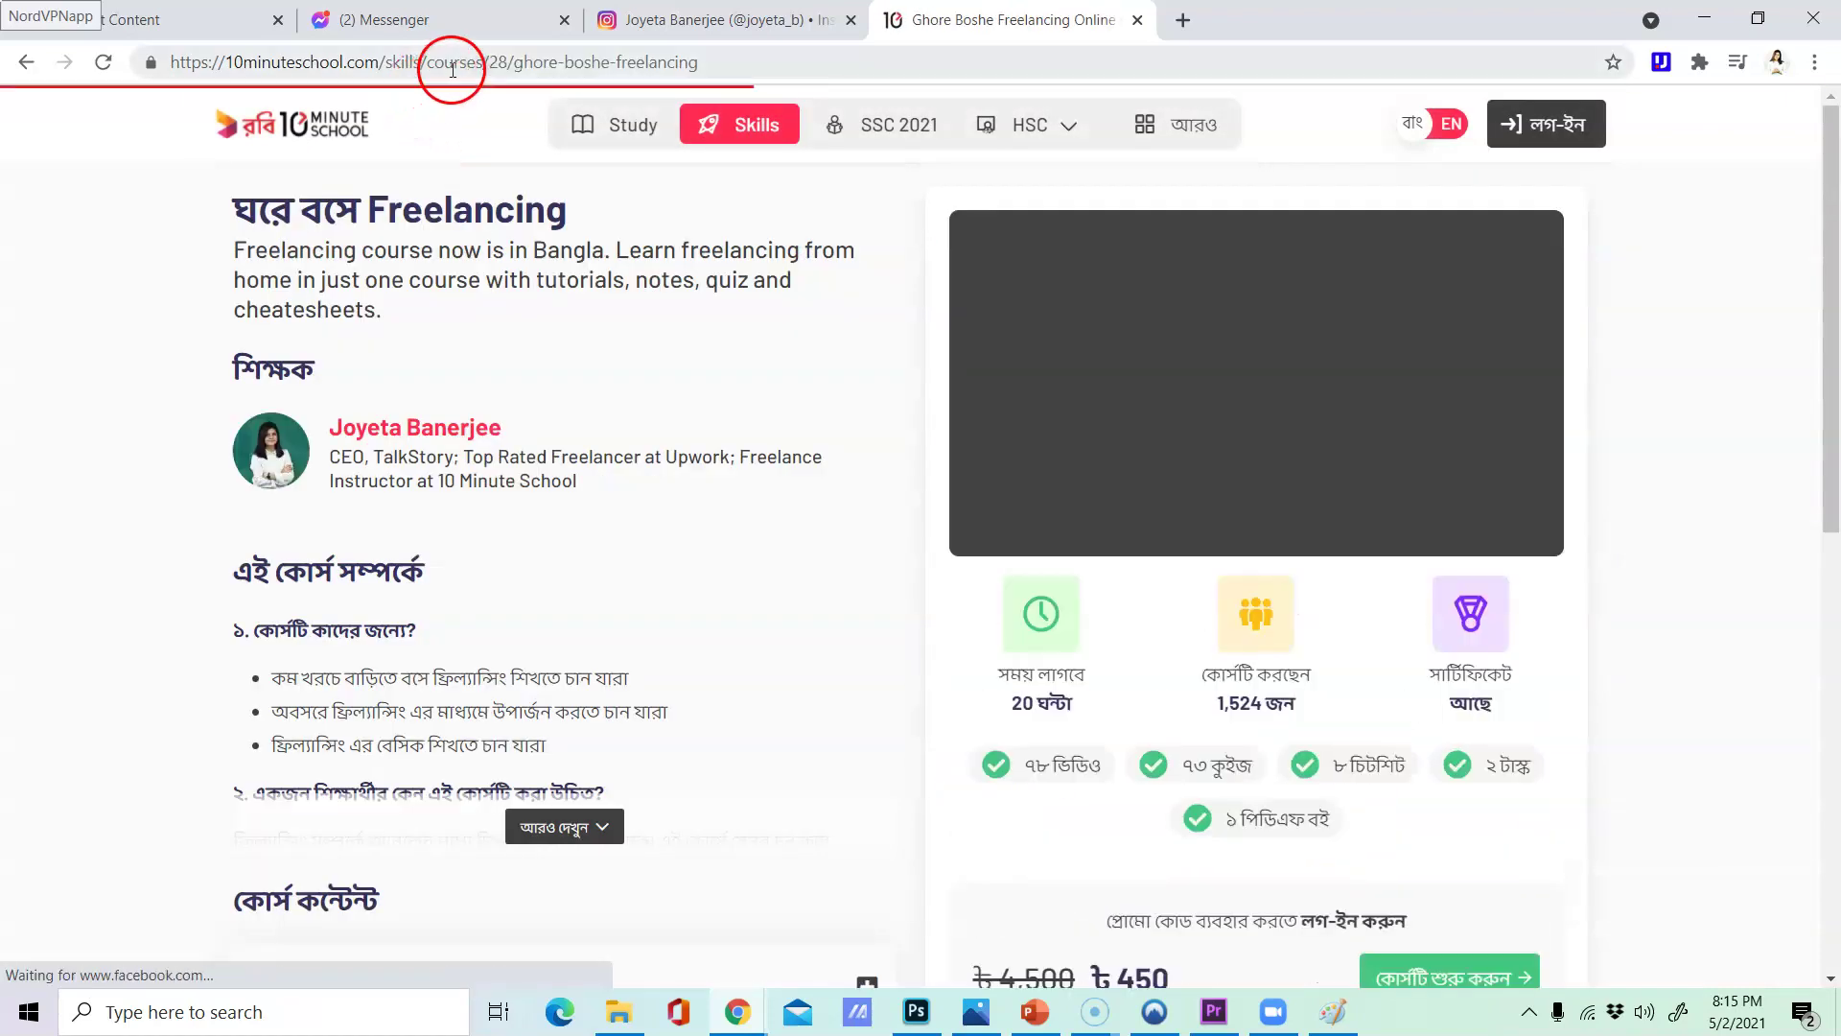
click(991, 532)
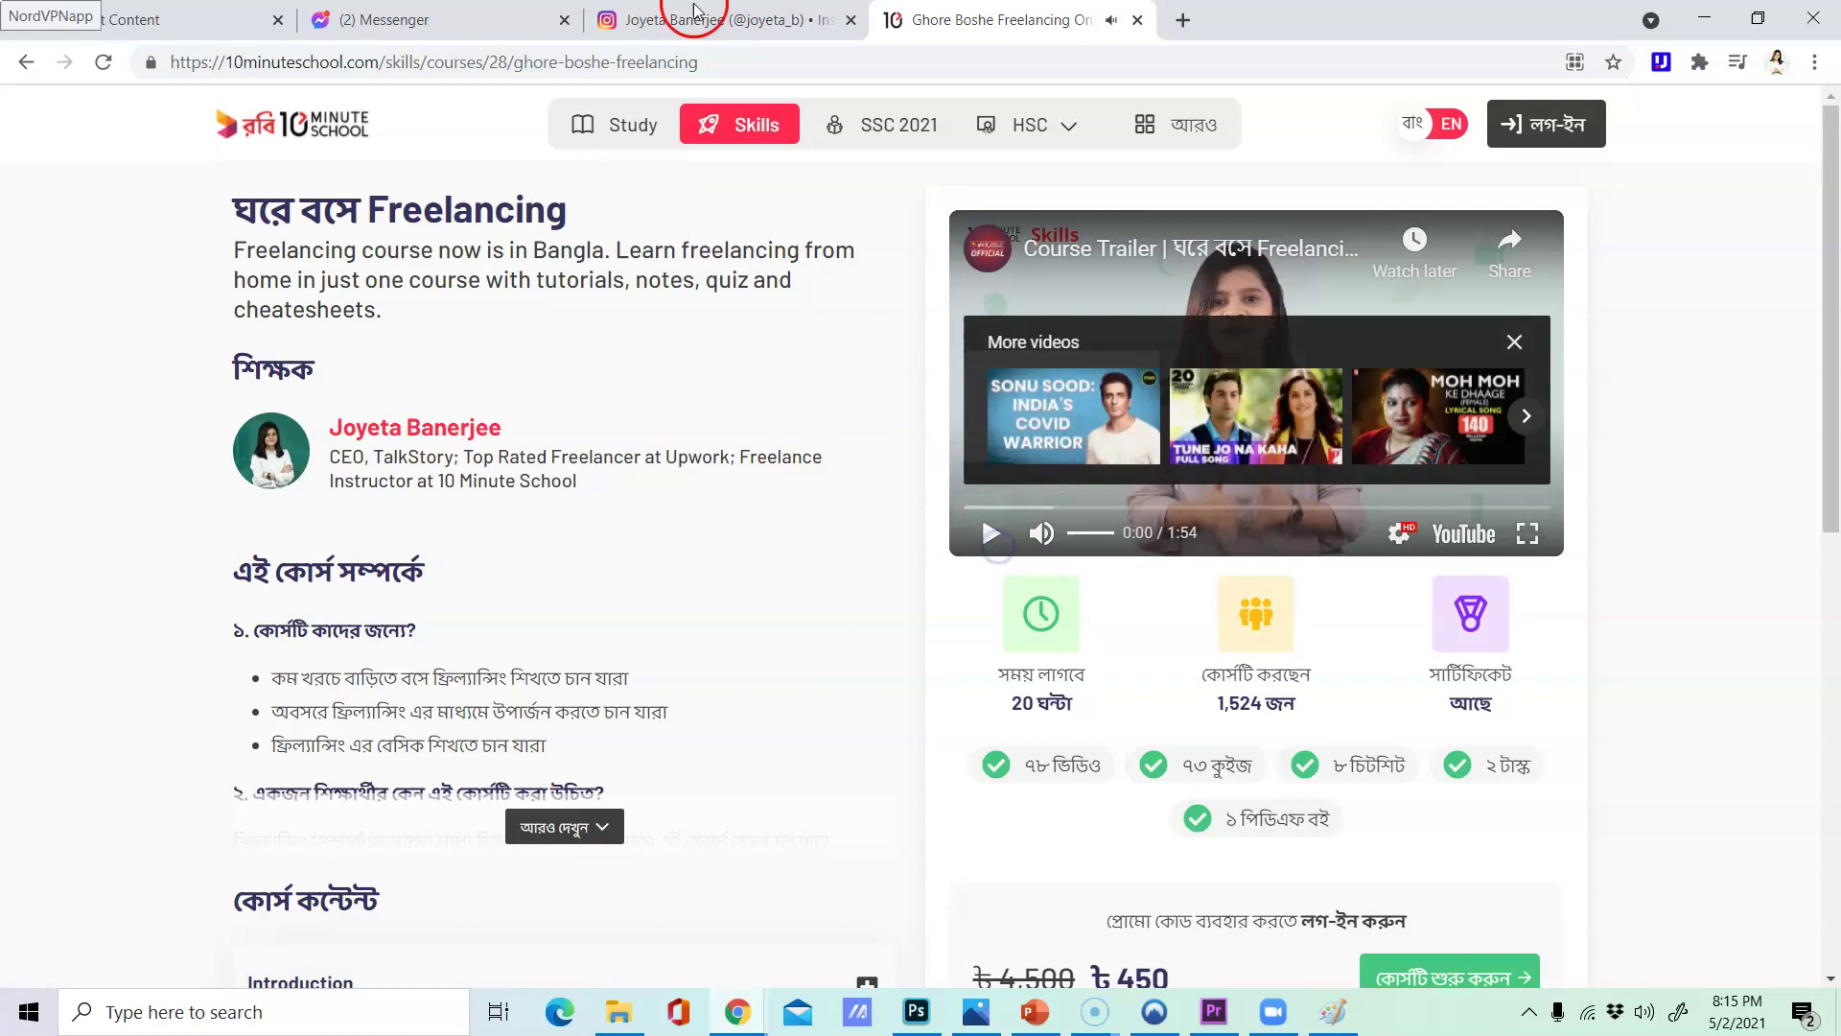
click(695, 12)
key(ctrl+shift+Tab)
key(ctrl+Tab)
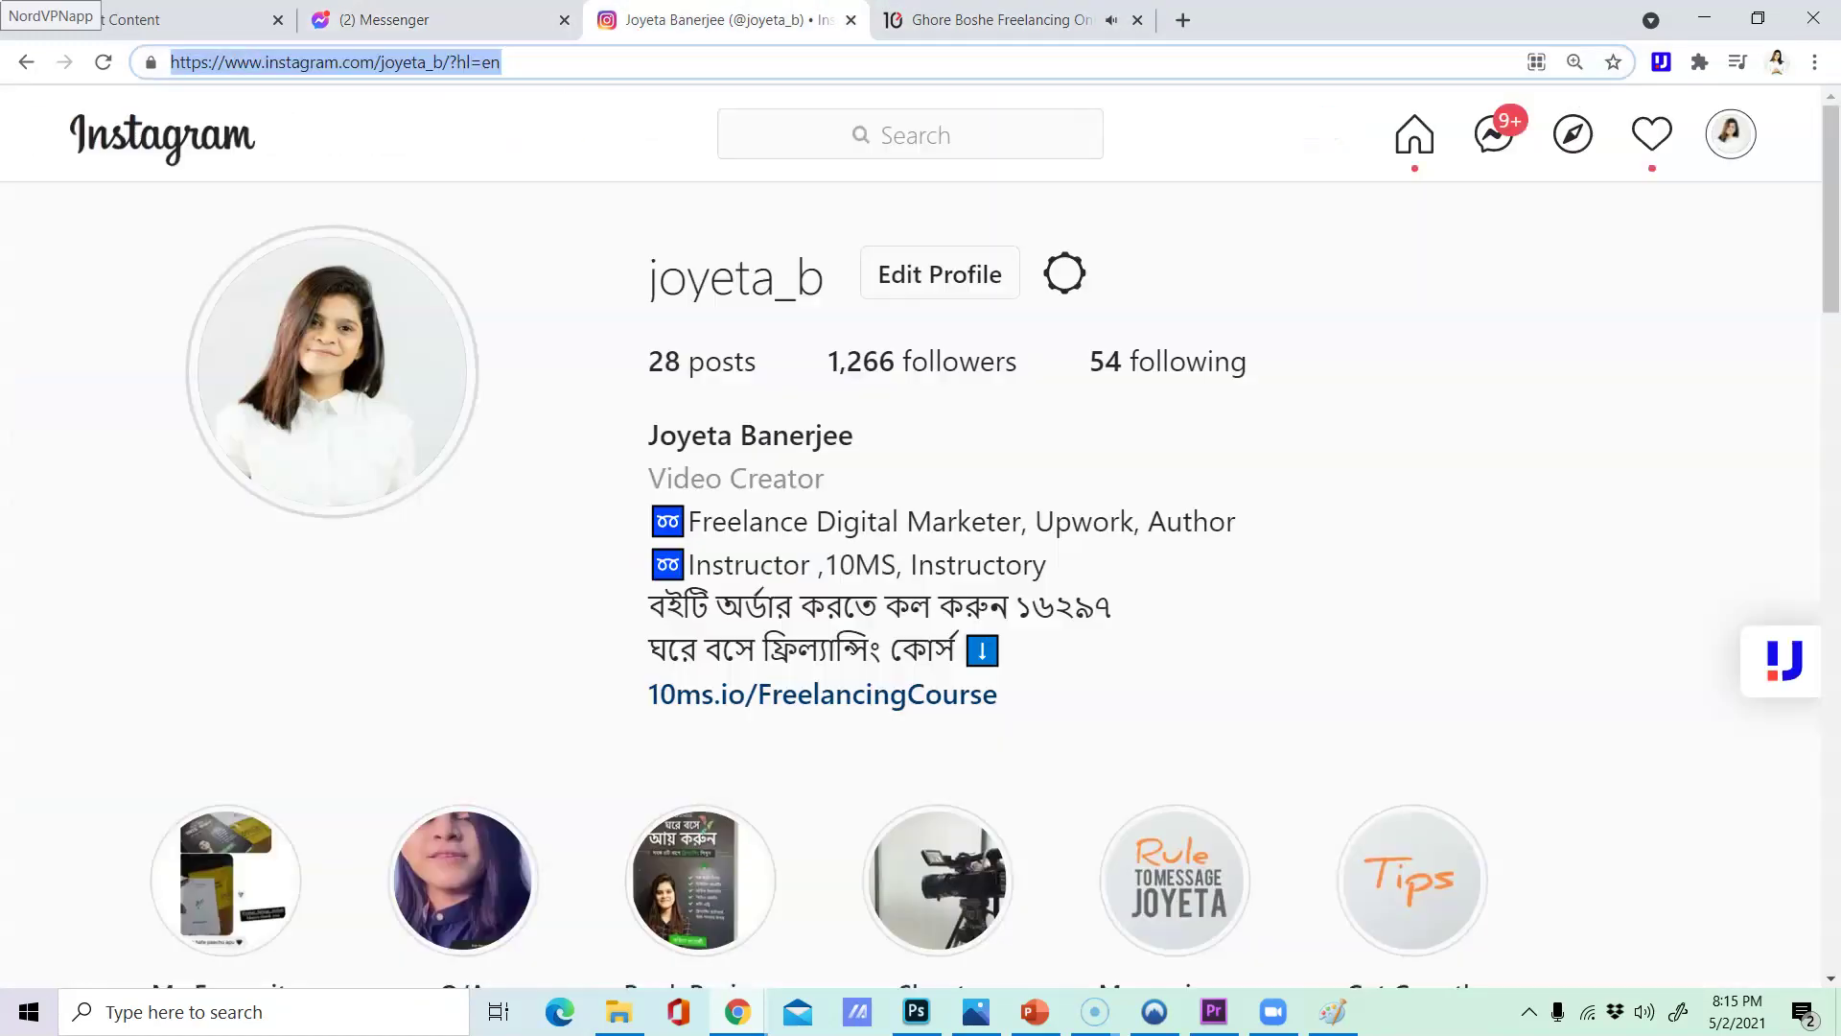
- Paste the course URL as the button's link with Full – 100% webview size, and save
click(192, 19)
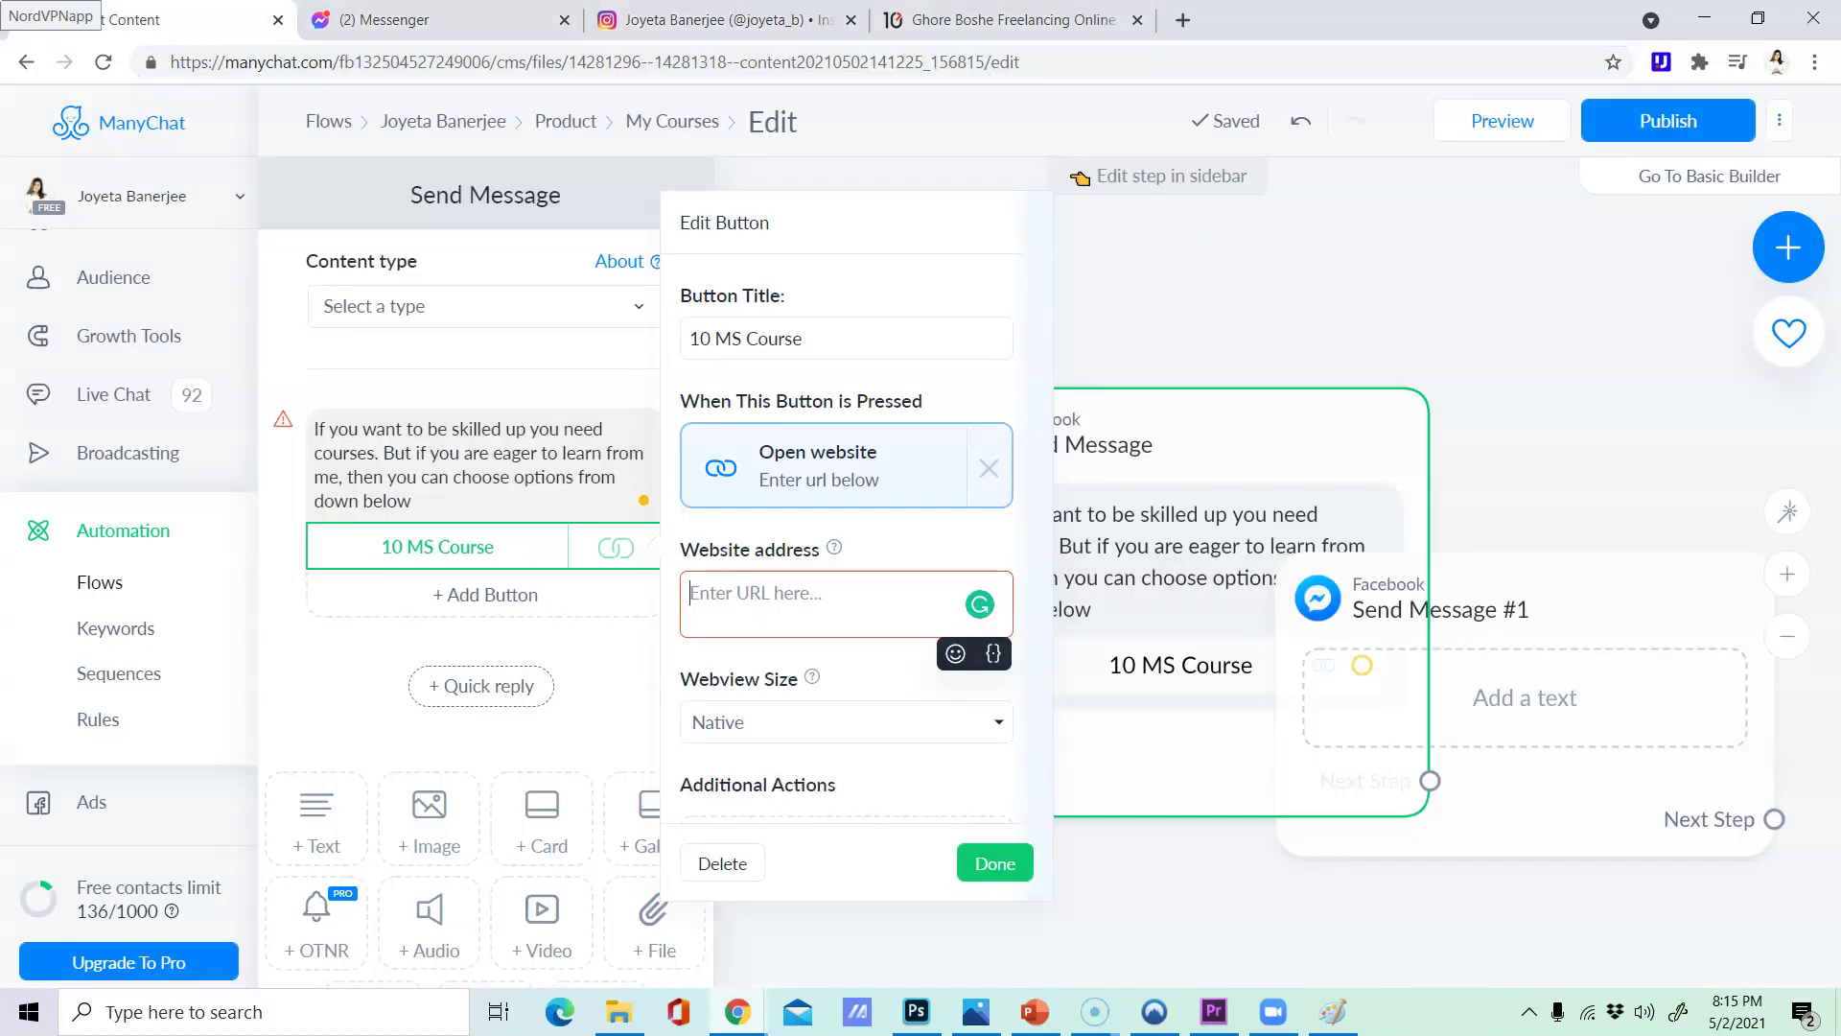
key(ctrl+v)
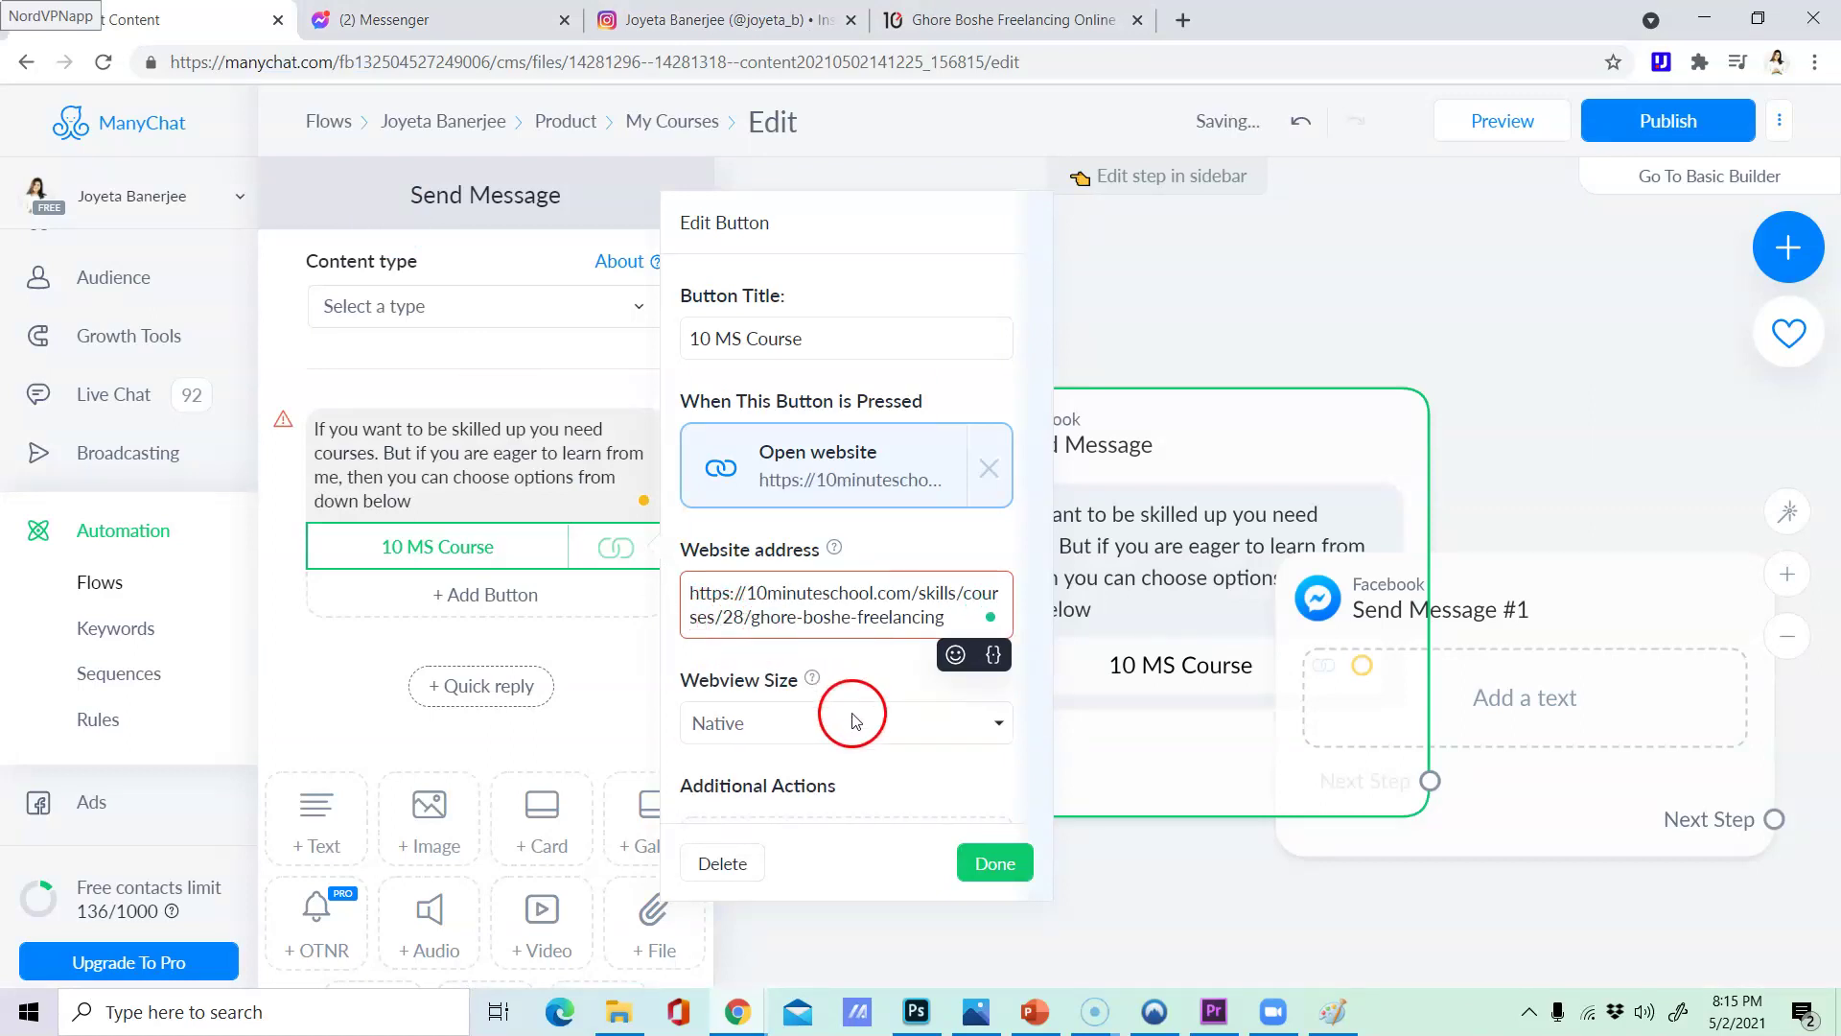
click(856, 721)
click(837, 784)
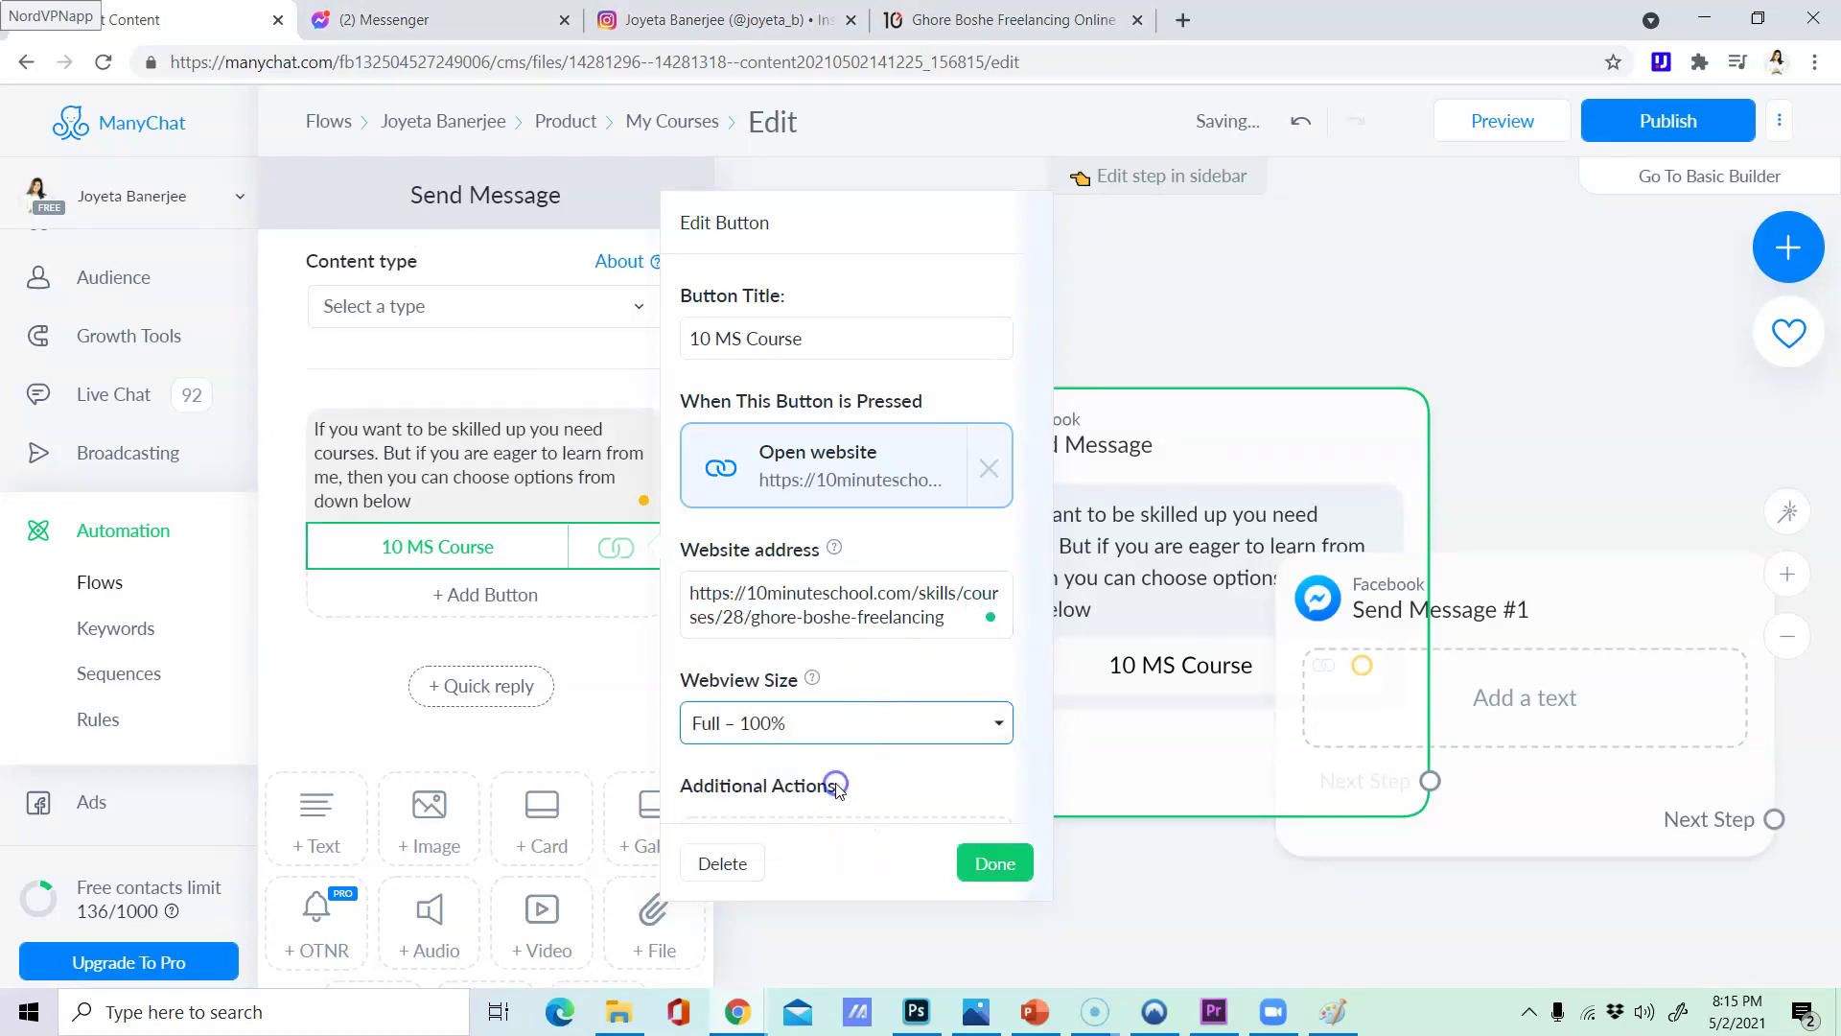
scroll(849, 758, down, 1)
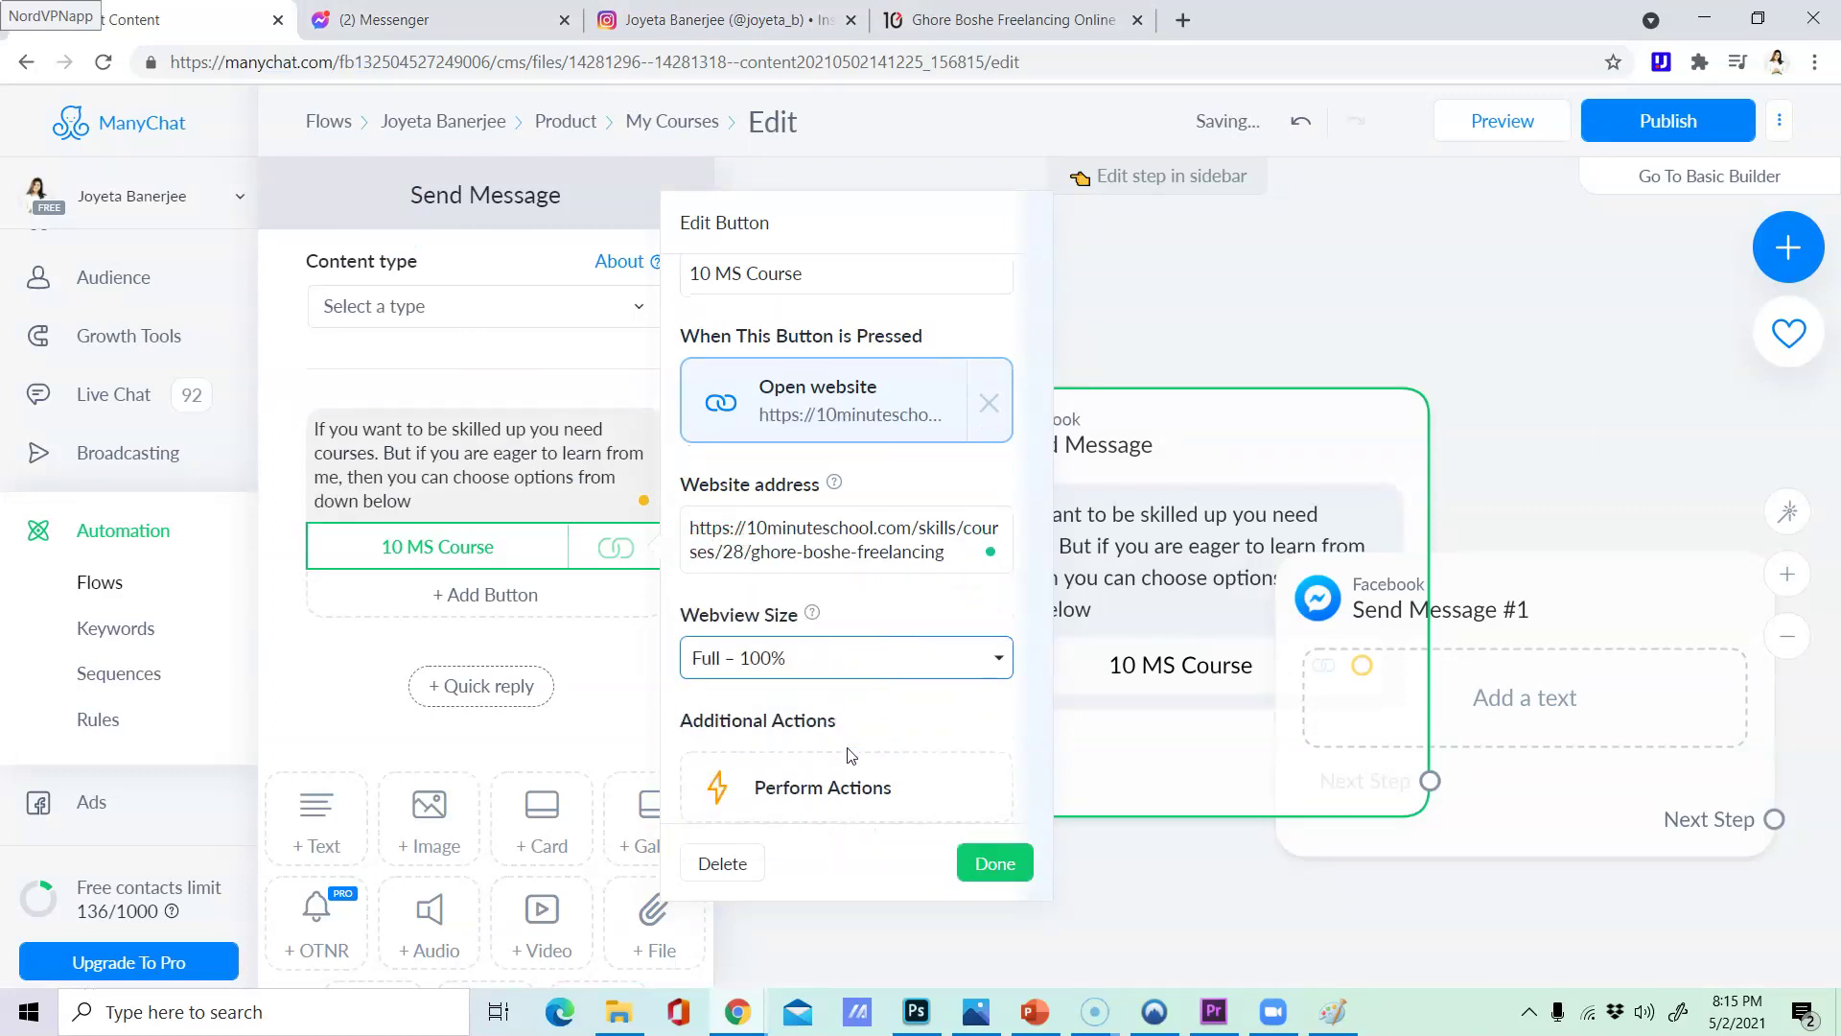
click(993, 861)
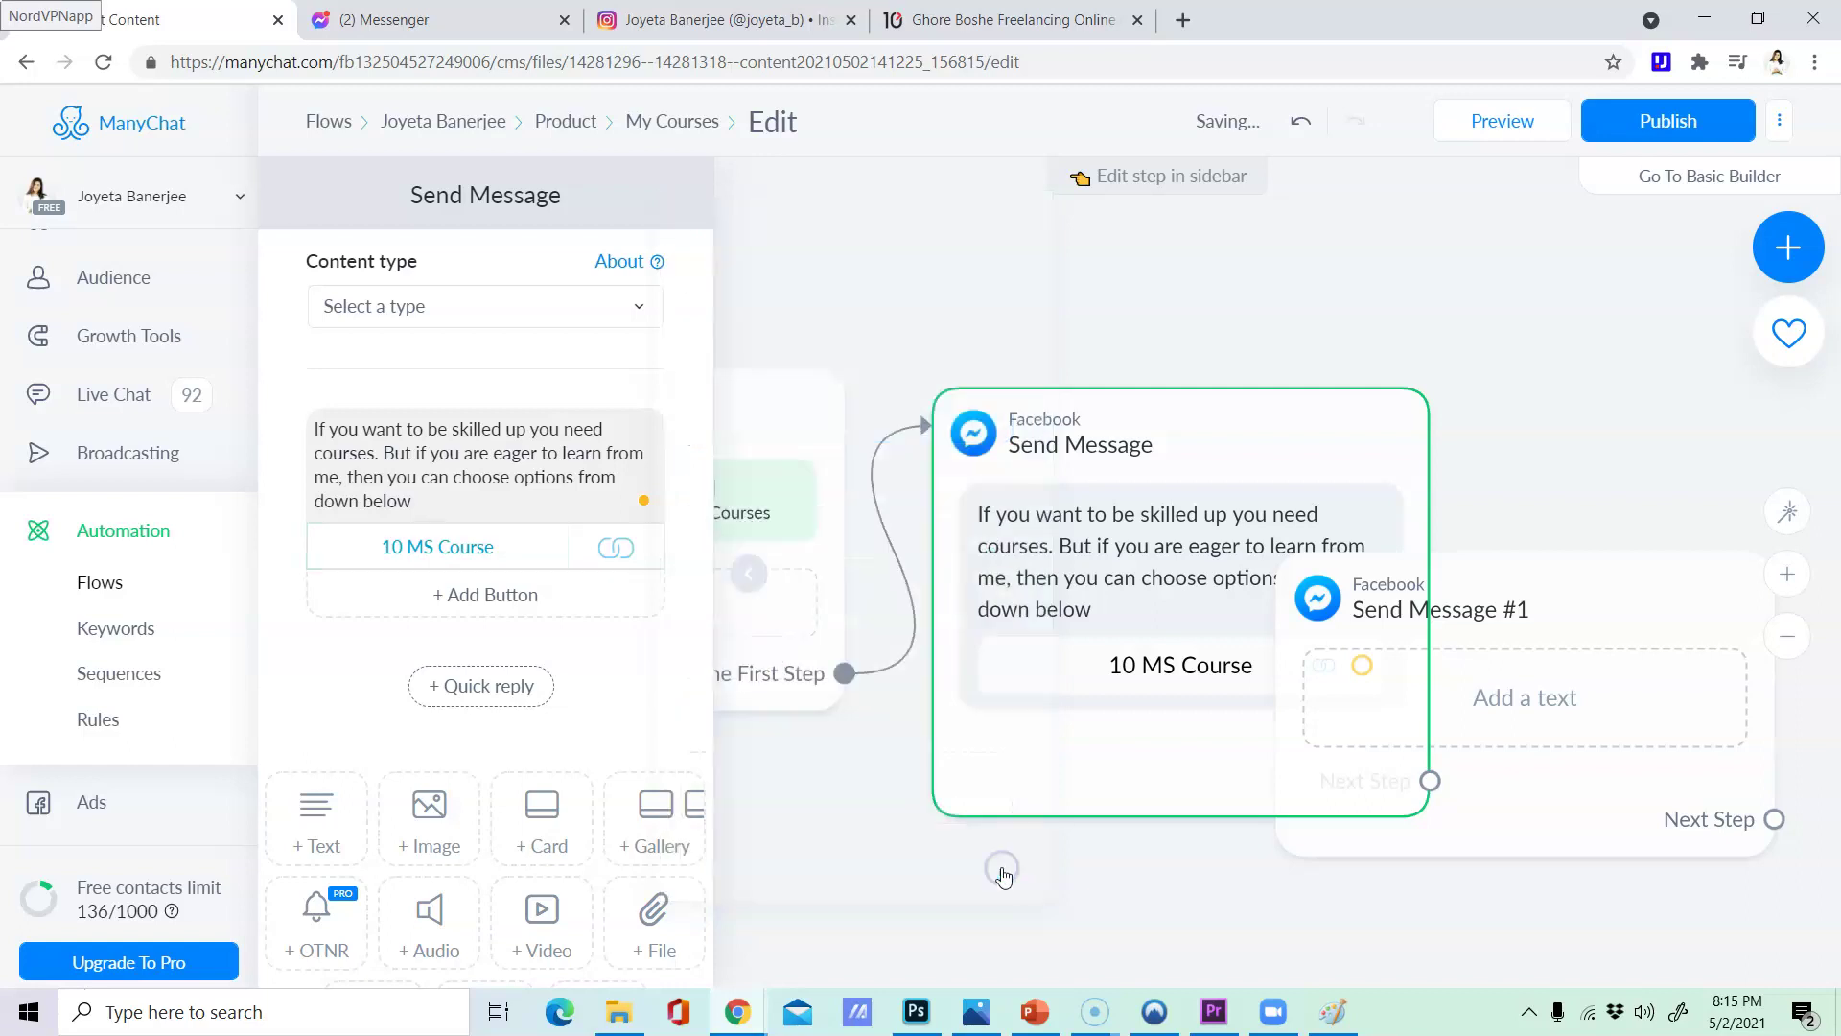
- Add a second button titled 'Instructory Courses', keep that spelling, and set it to open a website
click(492, 594)
key(BackSpace)
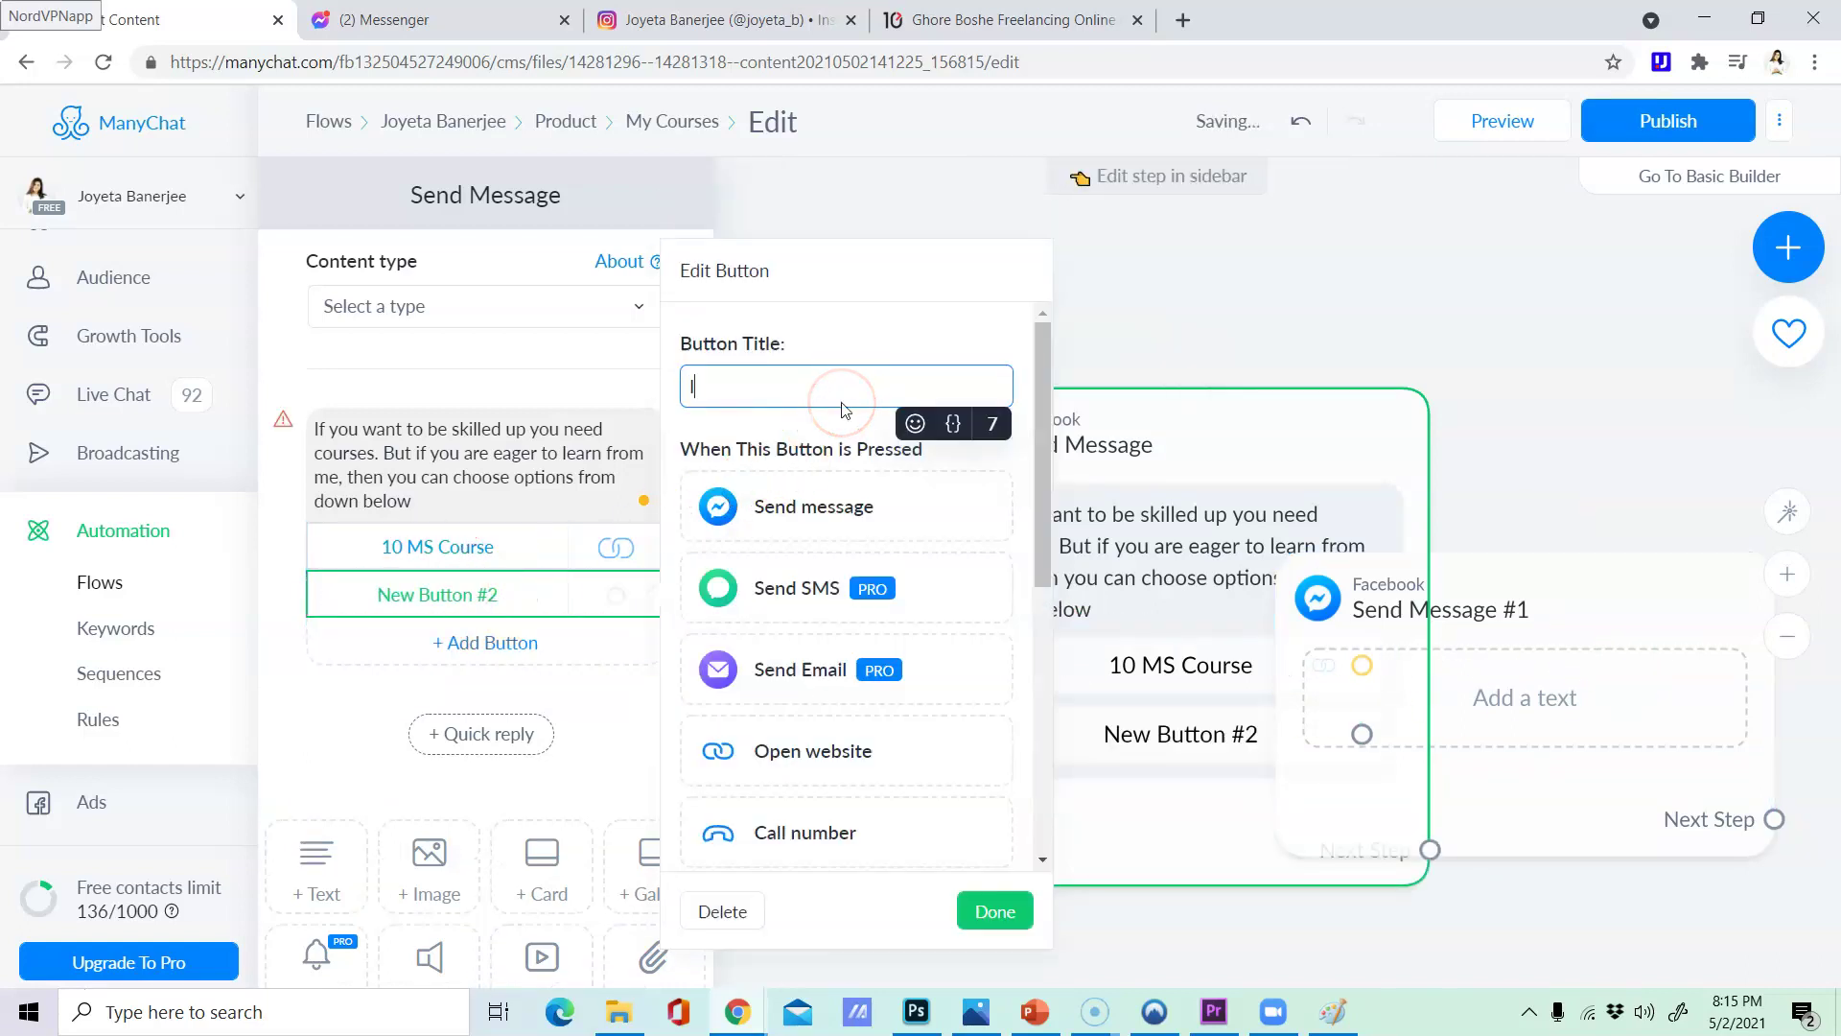
text(Instructory )
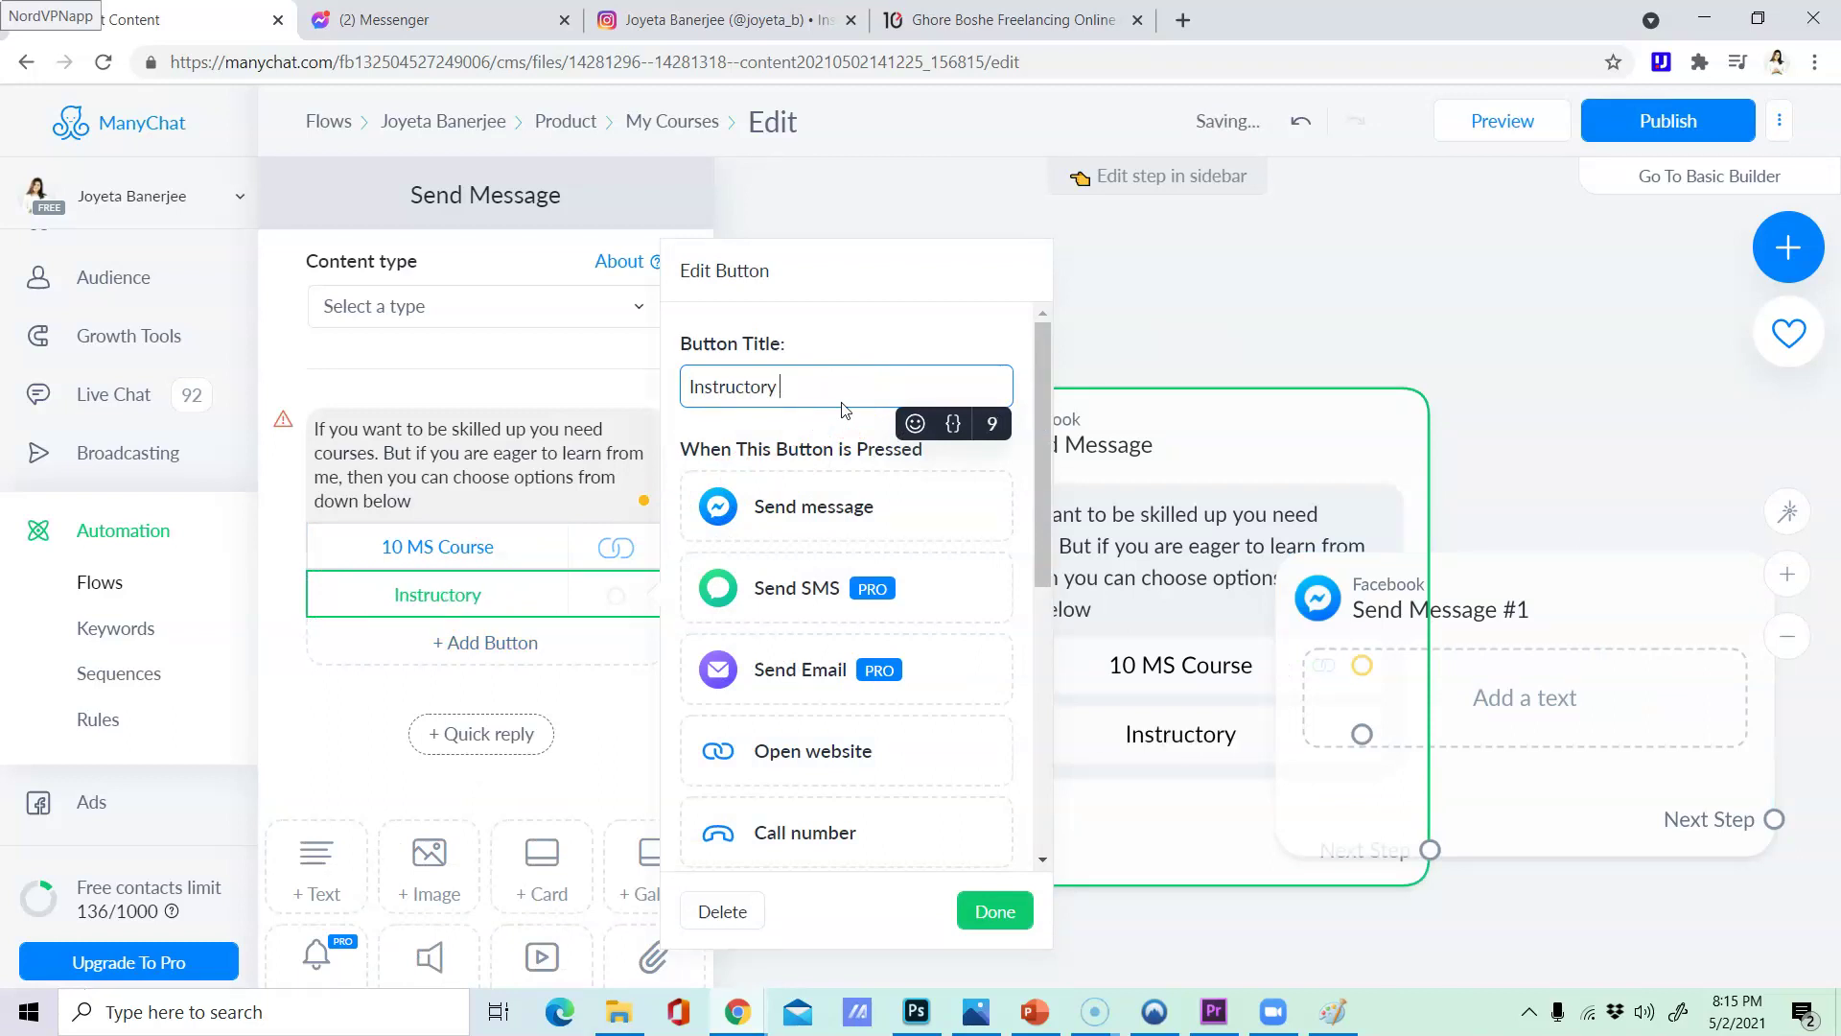
text(Courses)
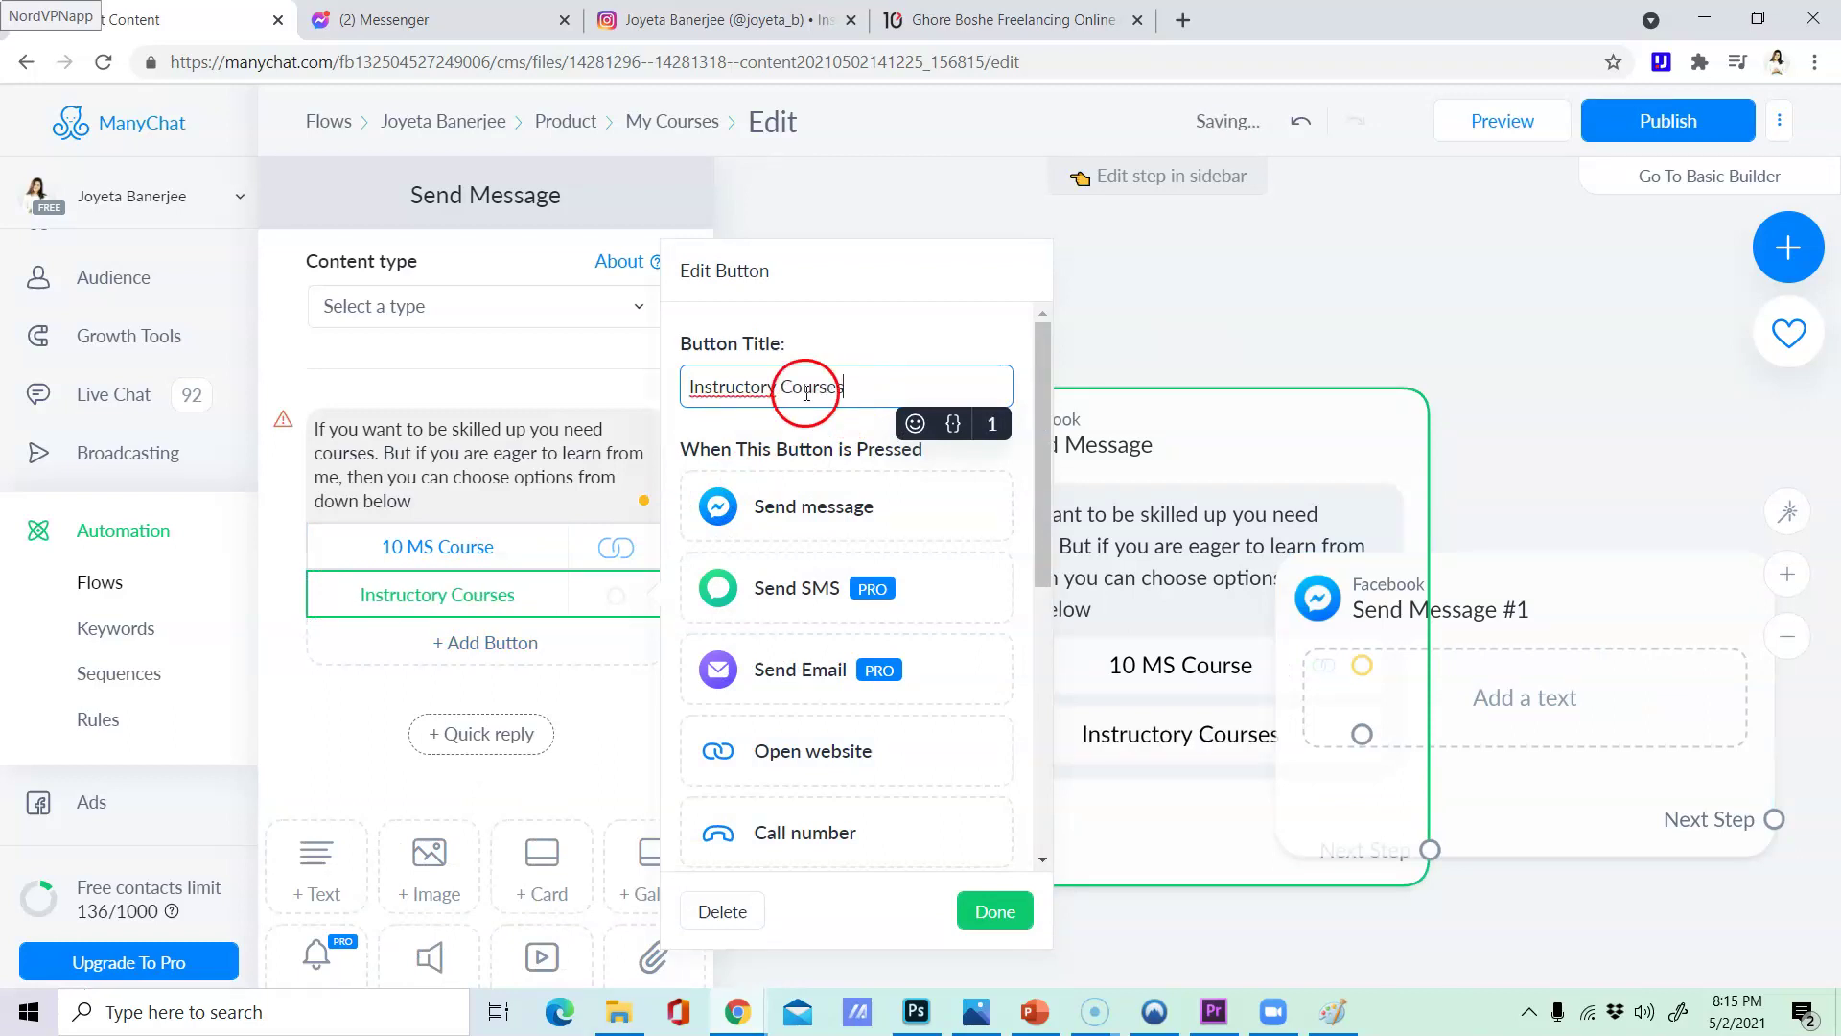
right_click(768, 384)
click(757, 395)
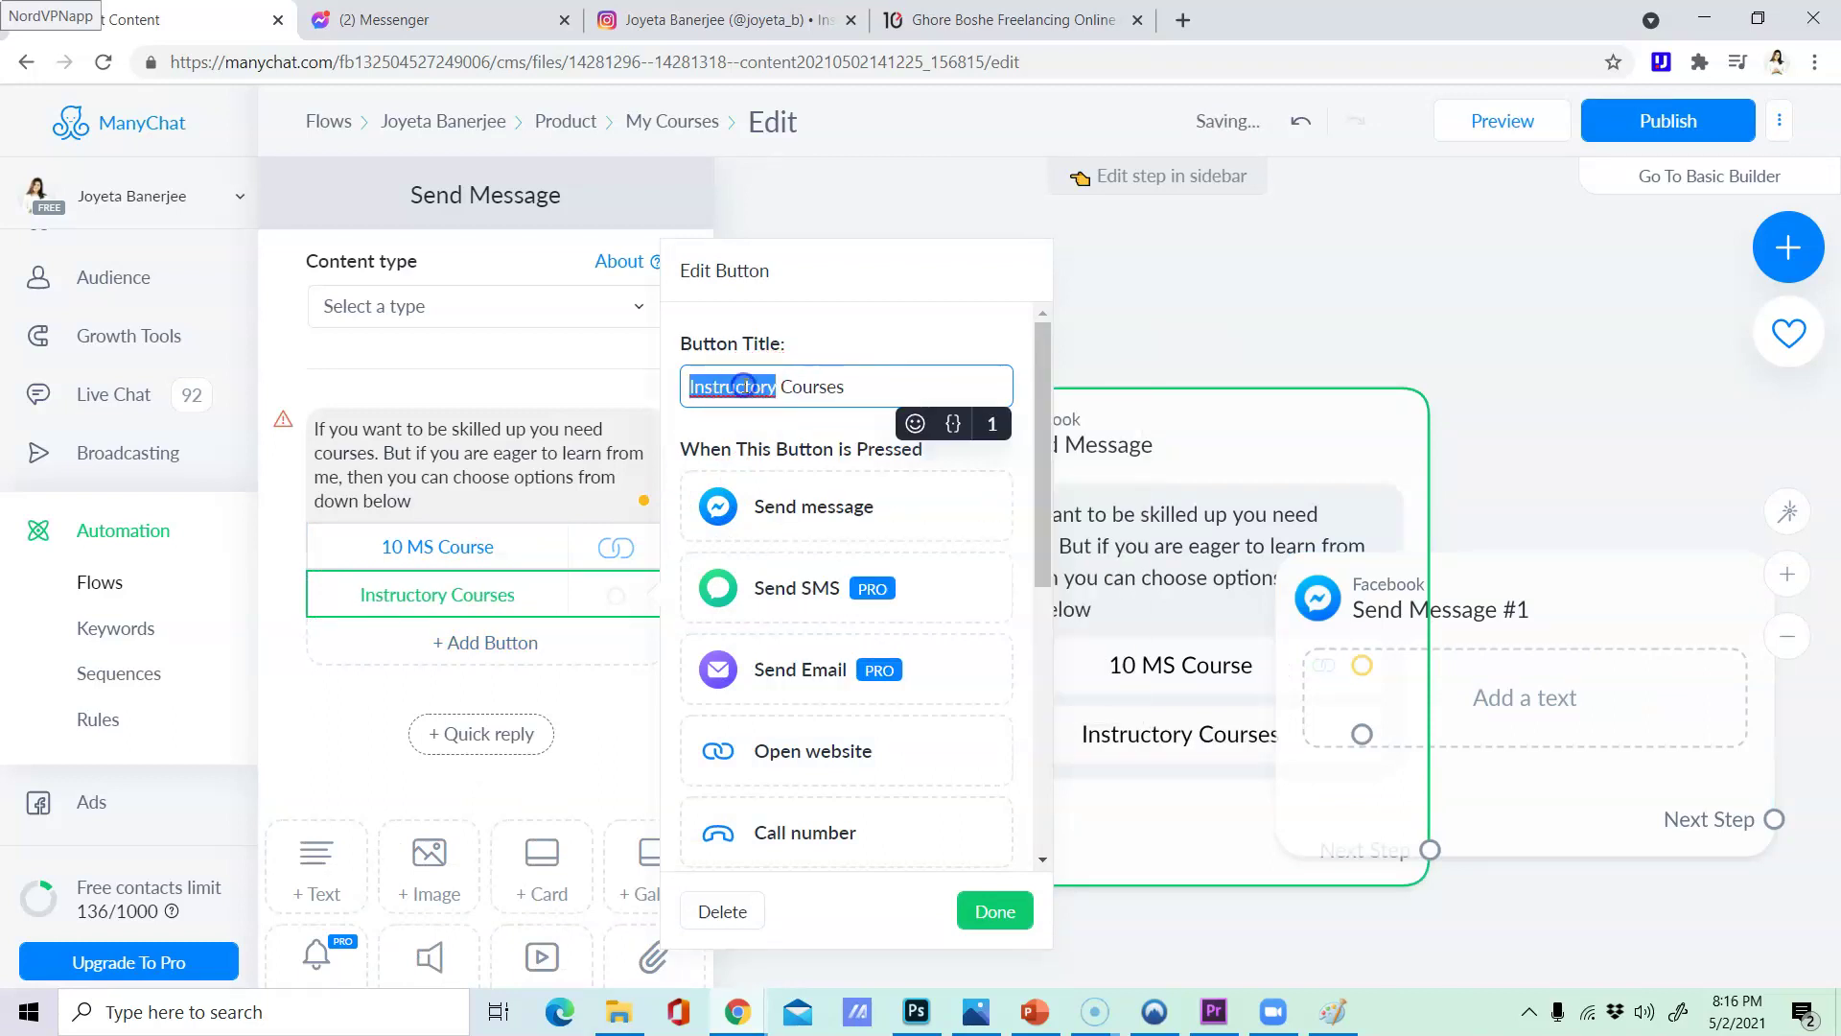
right_click(744, 388)
key(Escape)
click(852, 745)
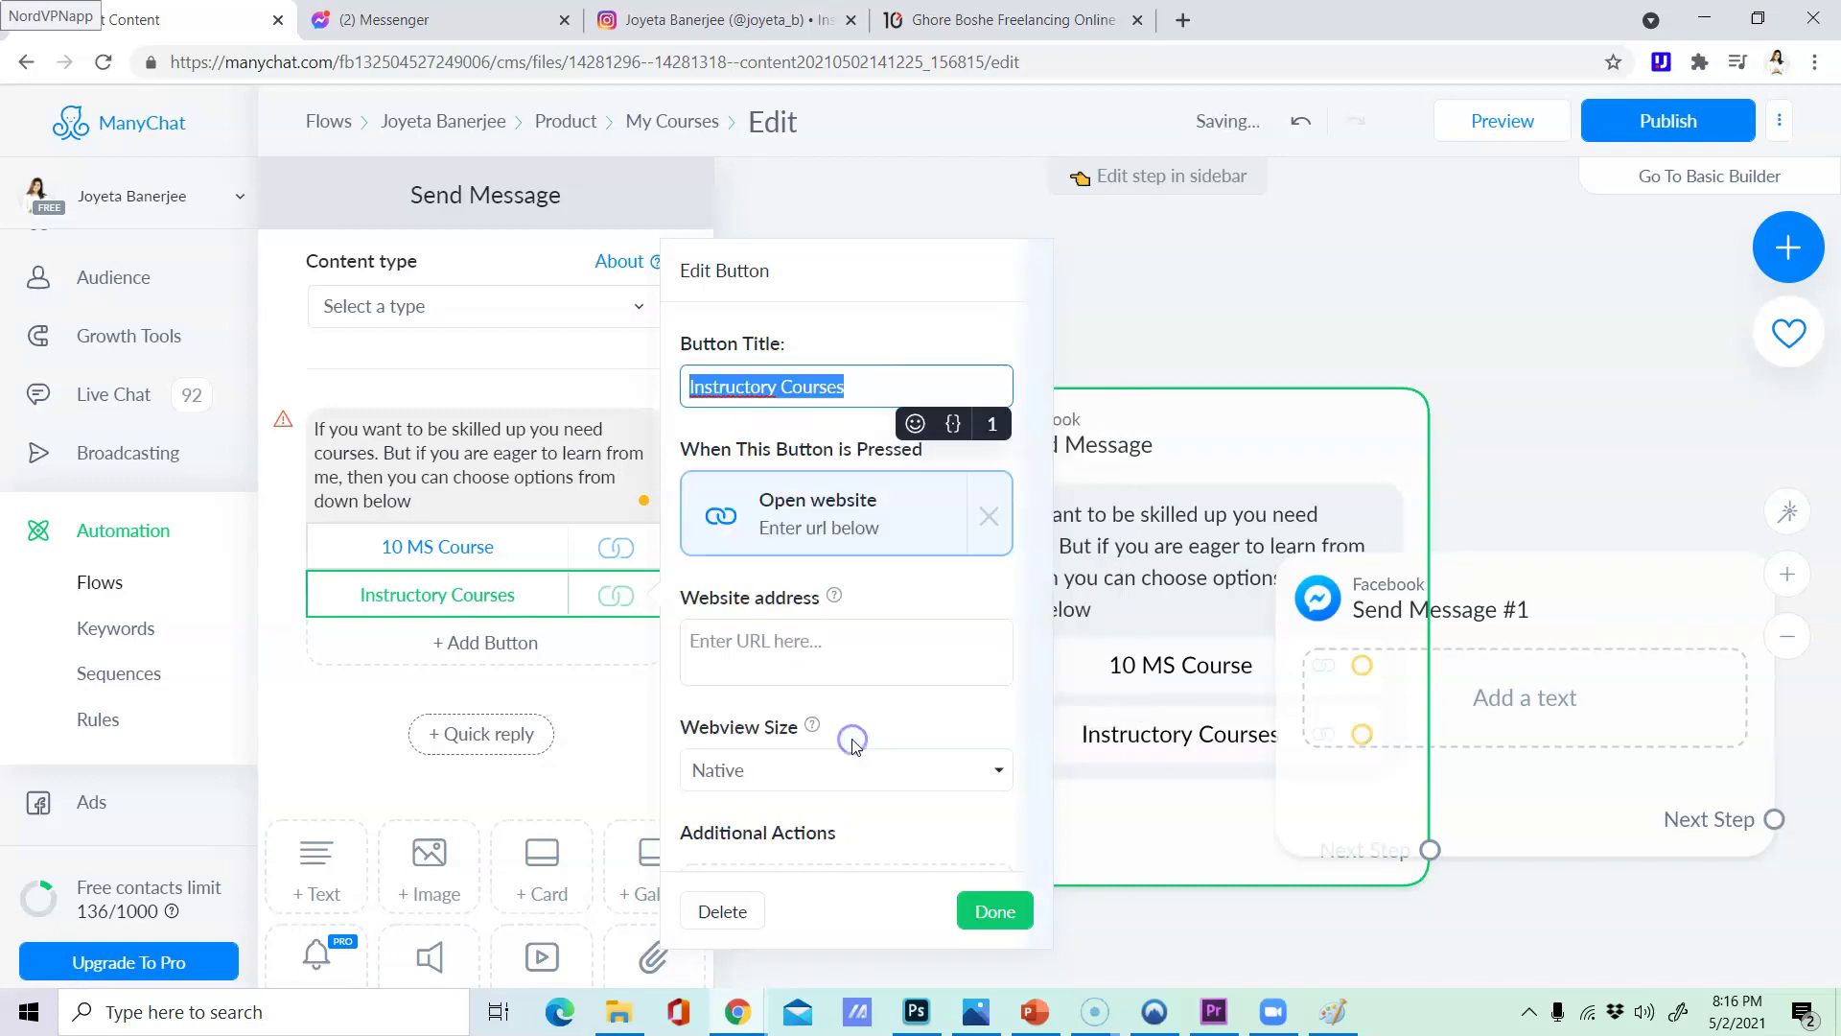
- Load the Instructory website in a new browser tab and scroll down its home page
click(1179, 15)
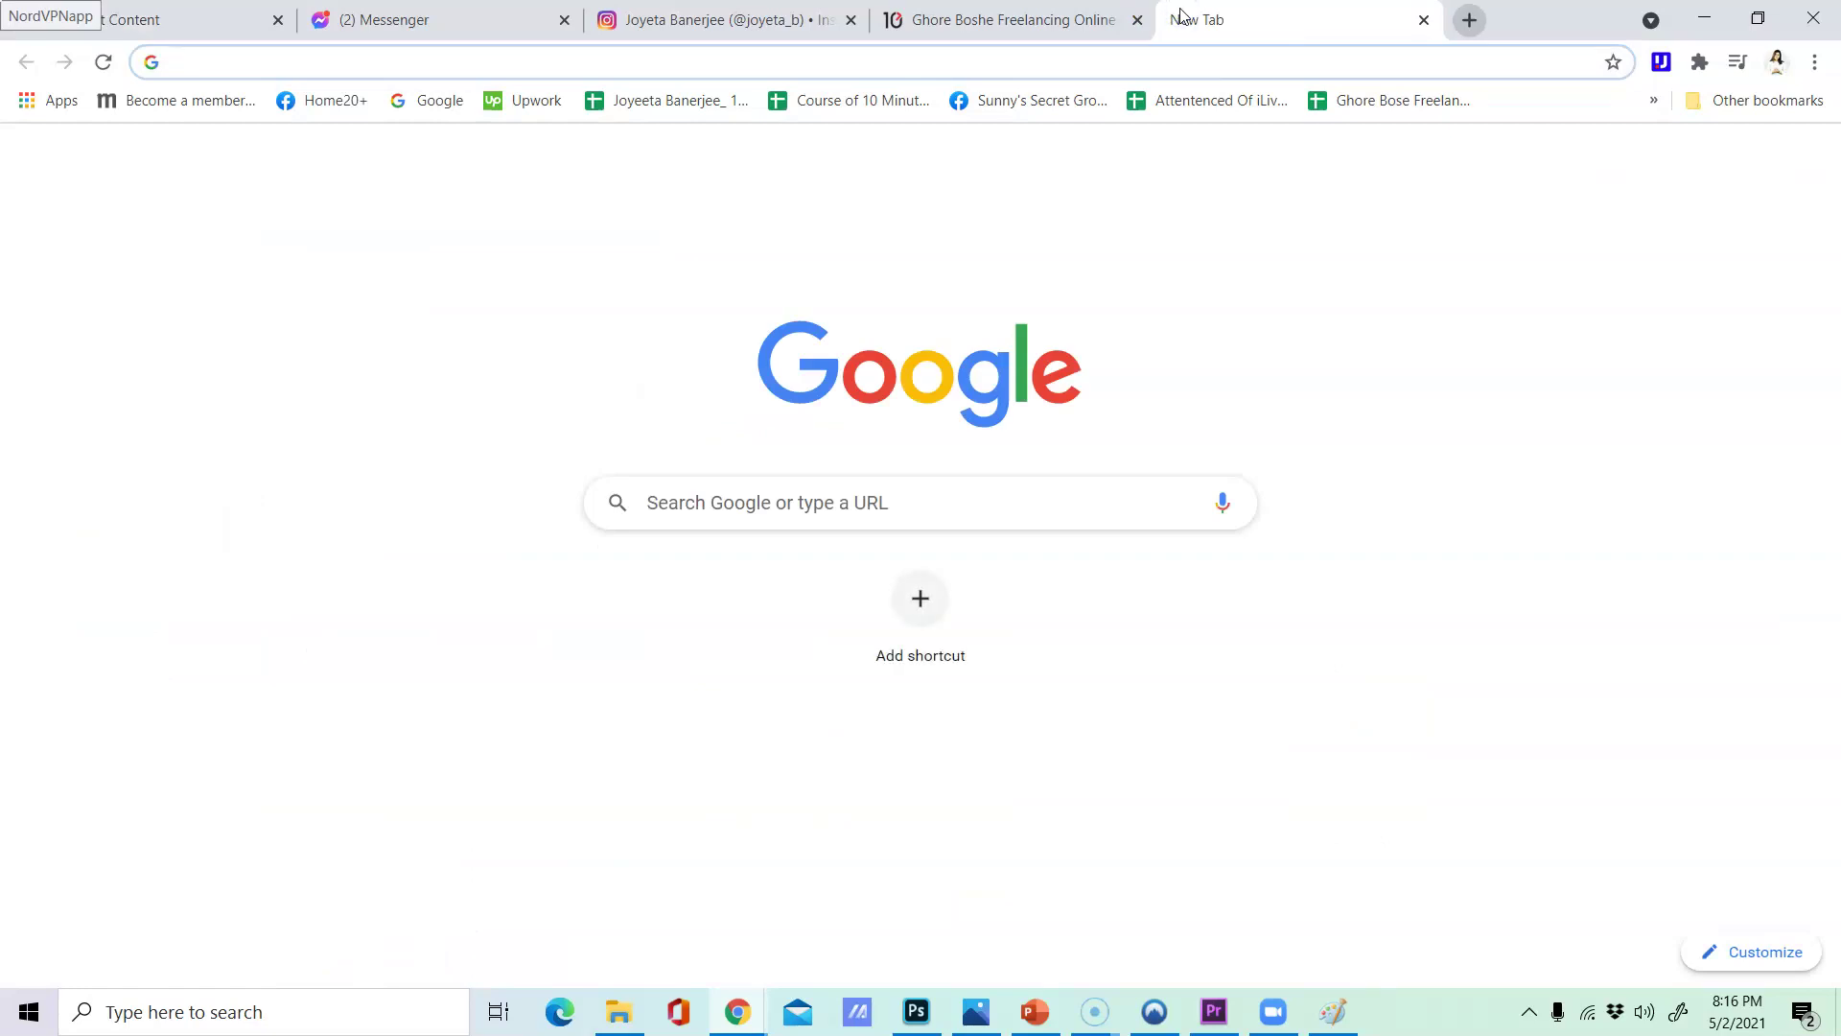
text(inst)
key(Return)
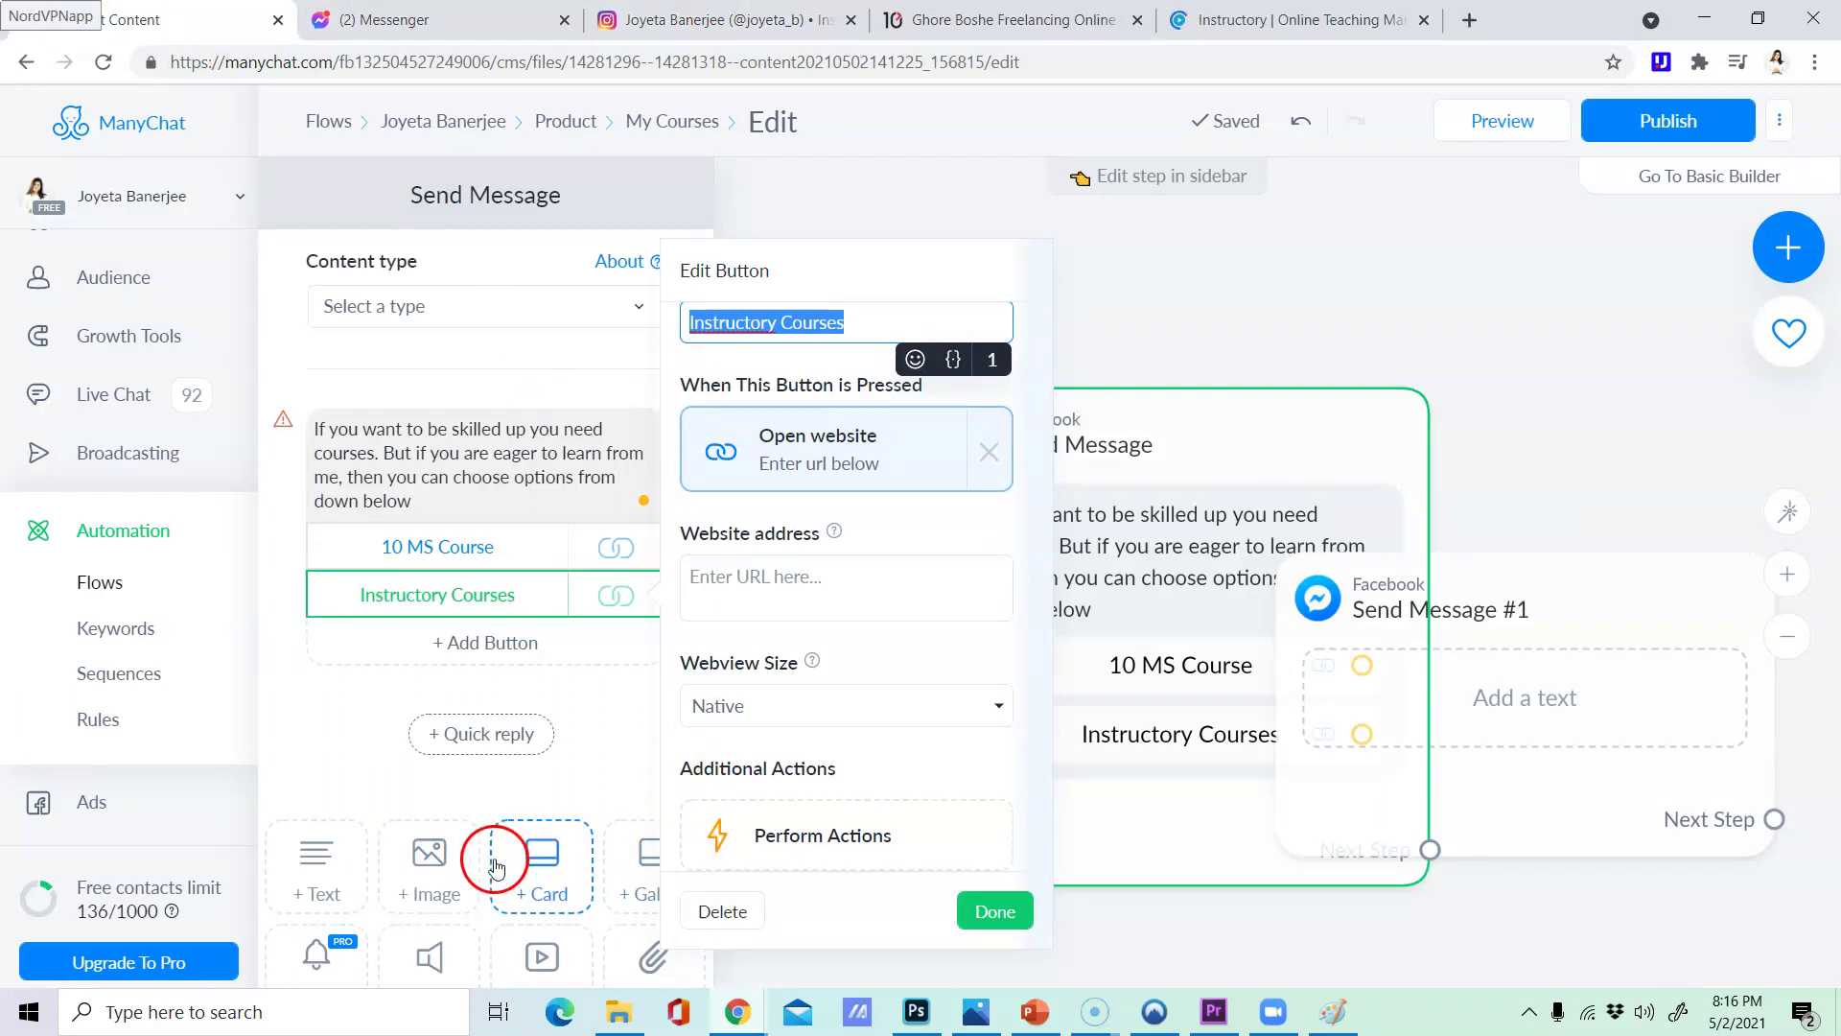
scroll(493, 854, down, 3)
scroll(493, 868, down, 1)
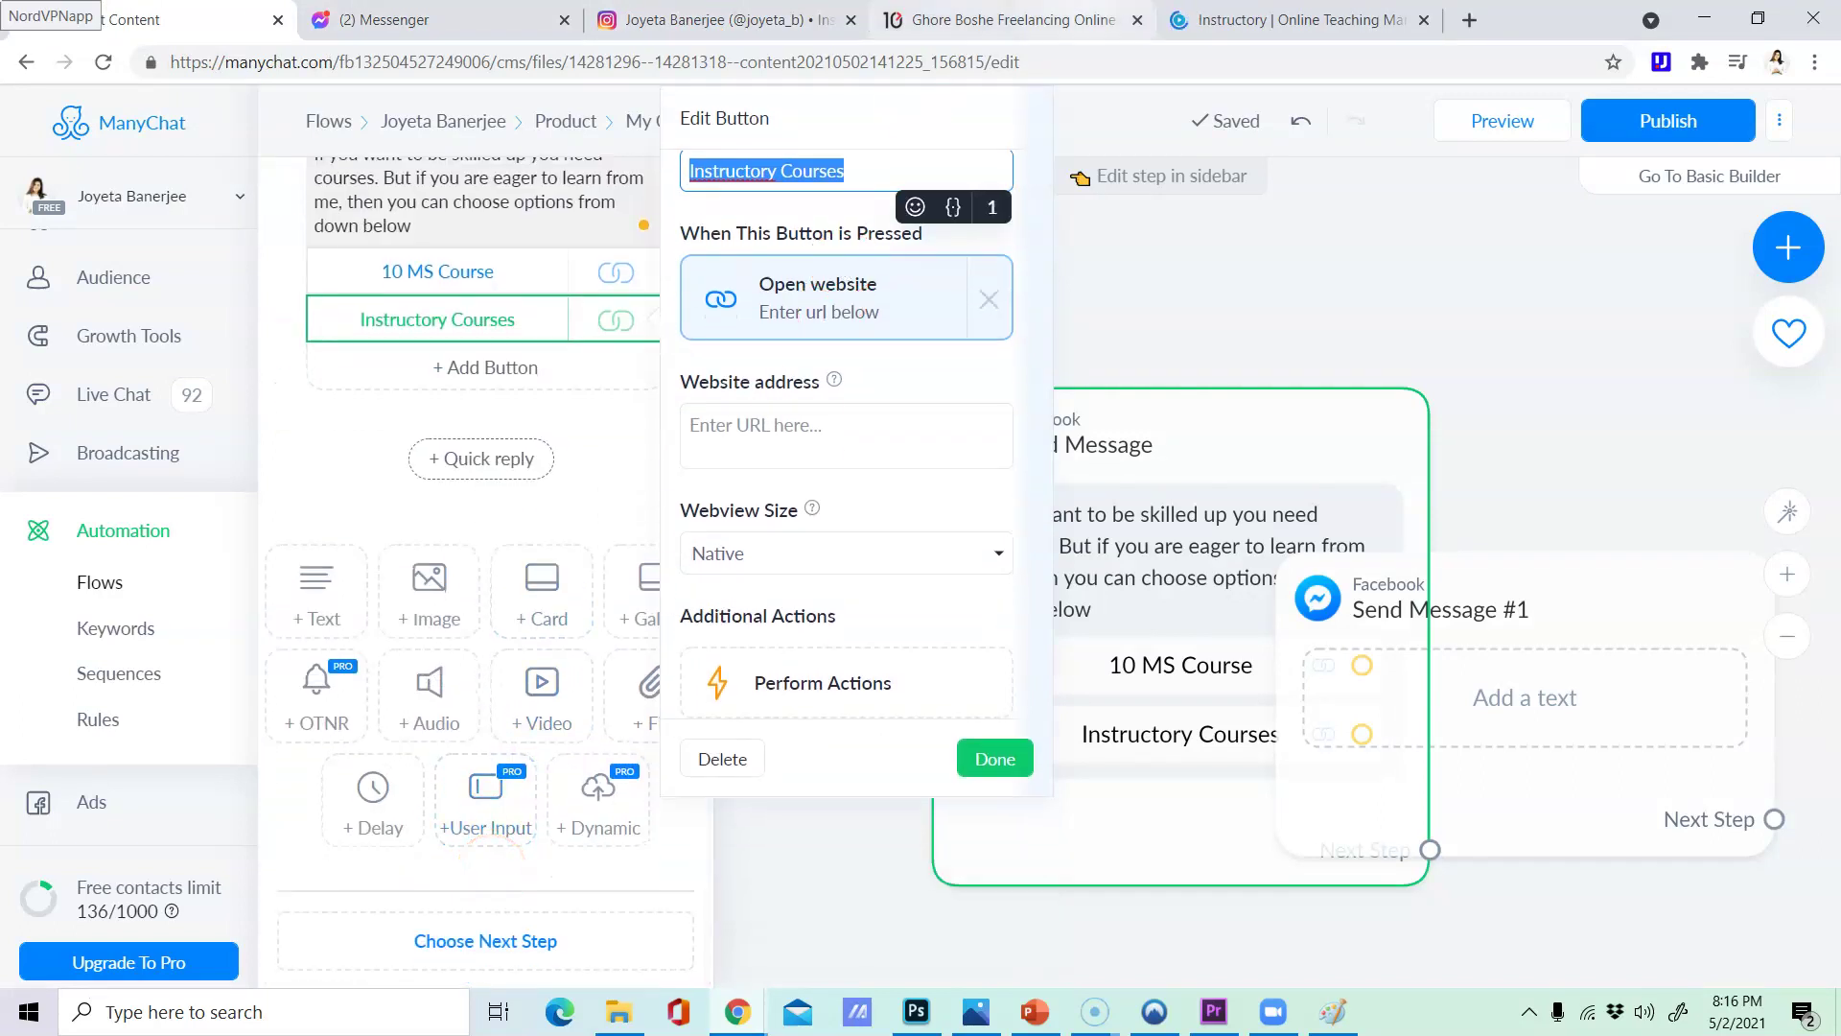
click(1285, 19)
scroll(1220, 395, down, 3)
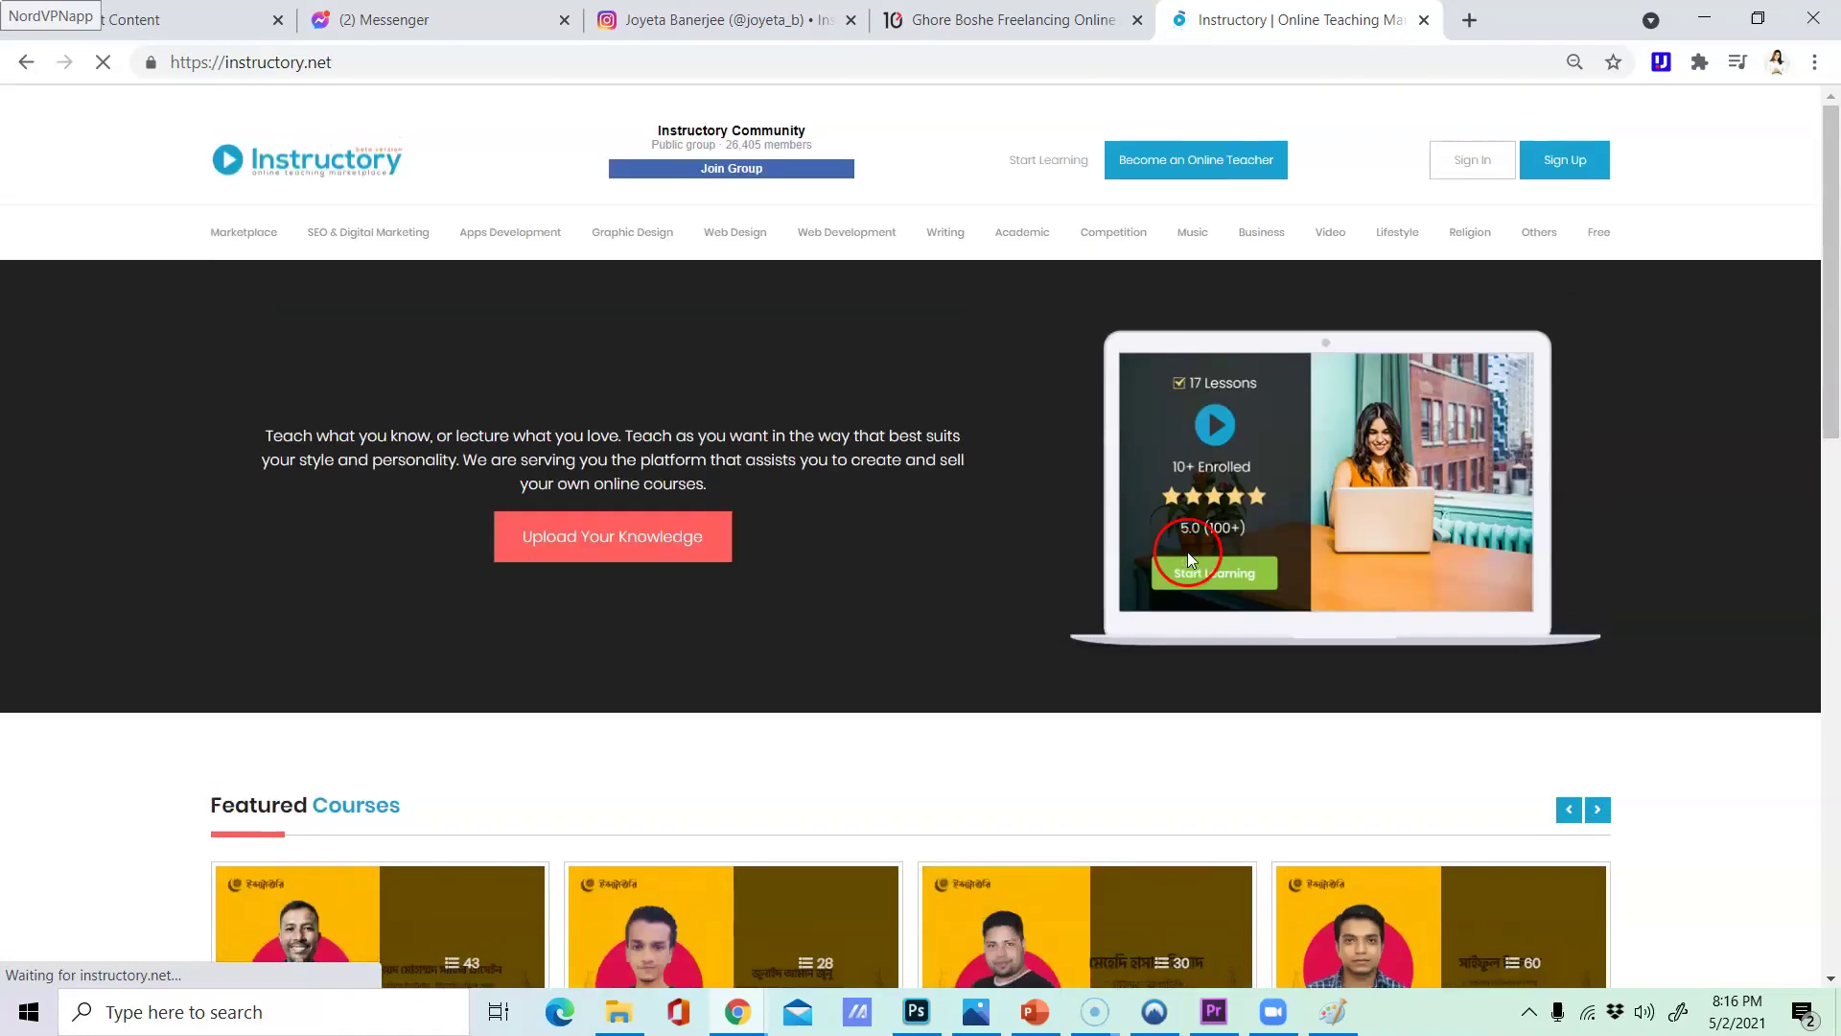
scroll(1246, 536, down, 3)
- Page through Featured Courses to the instructor's profile, copy the Insta Pro course address, then return to the profile
click(1607, 460)
click(1608, 461)
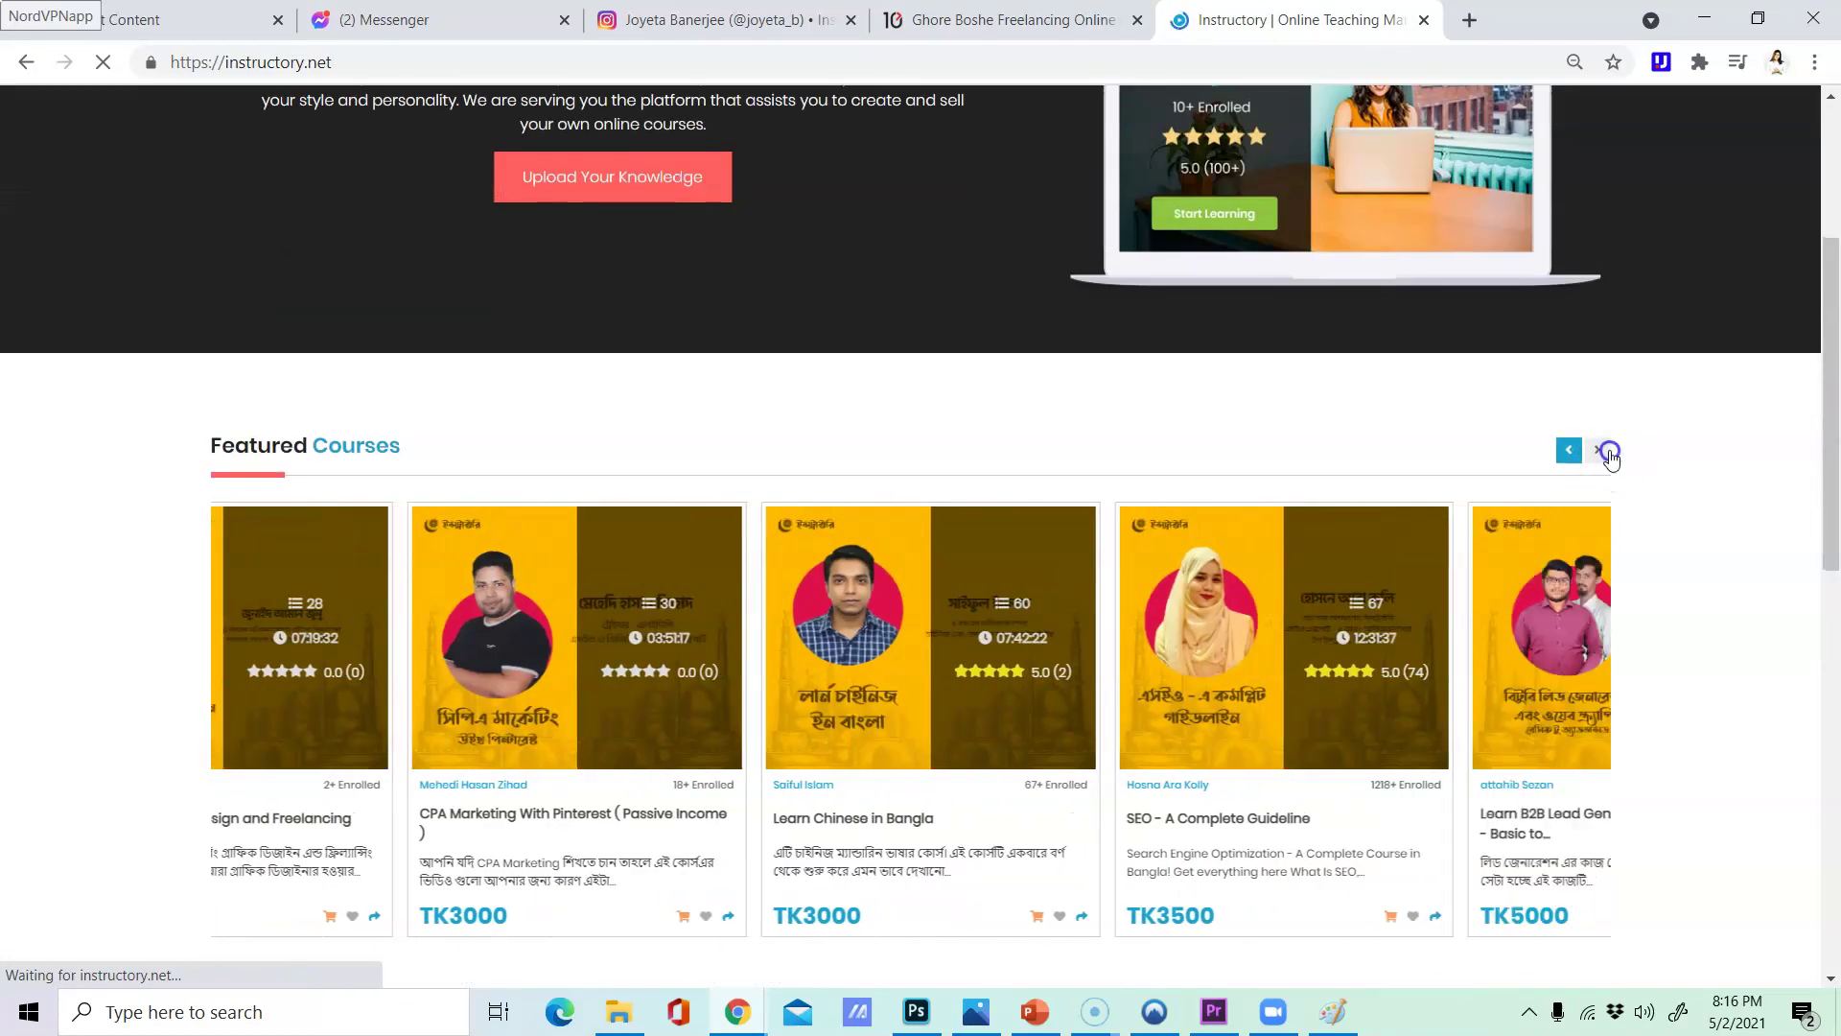
click(1608, 458)
click(1608, 459)
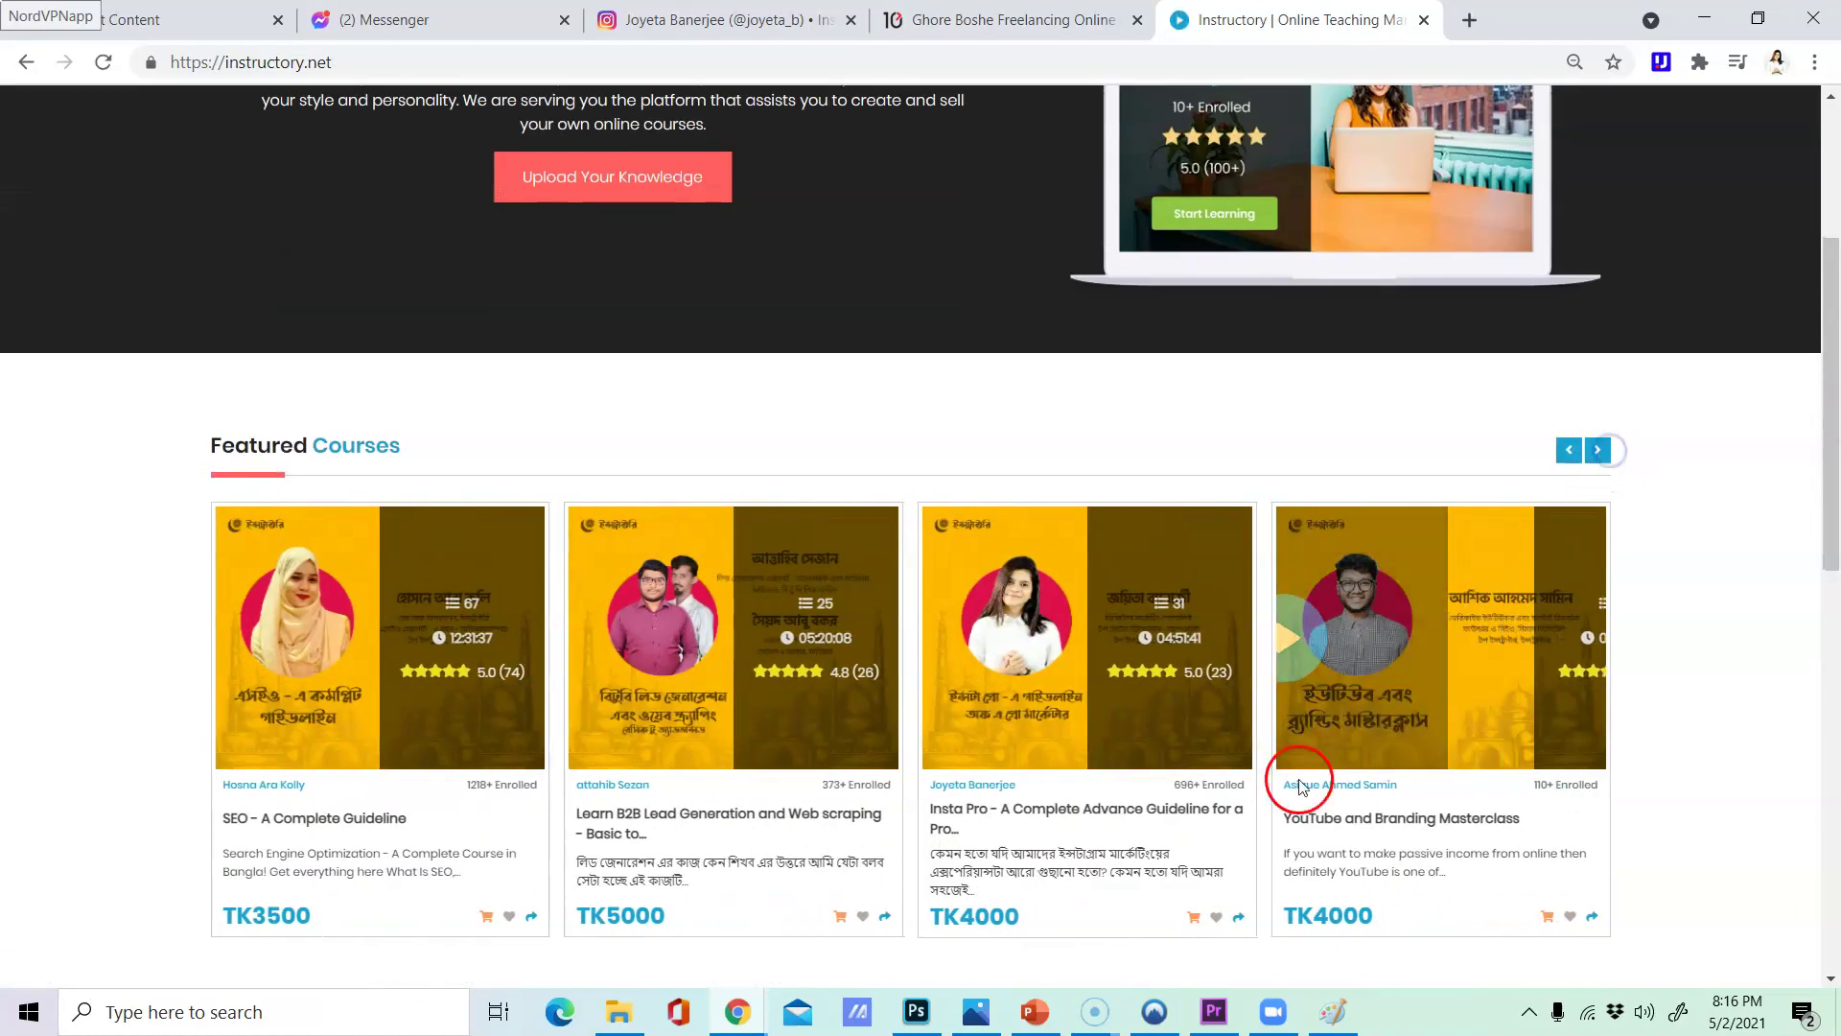
click(962, 785)
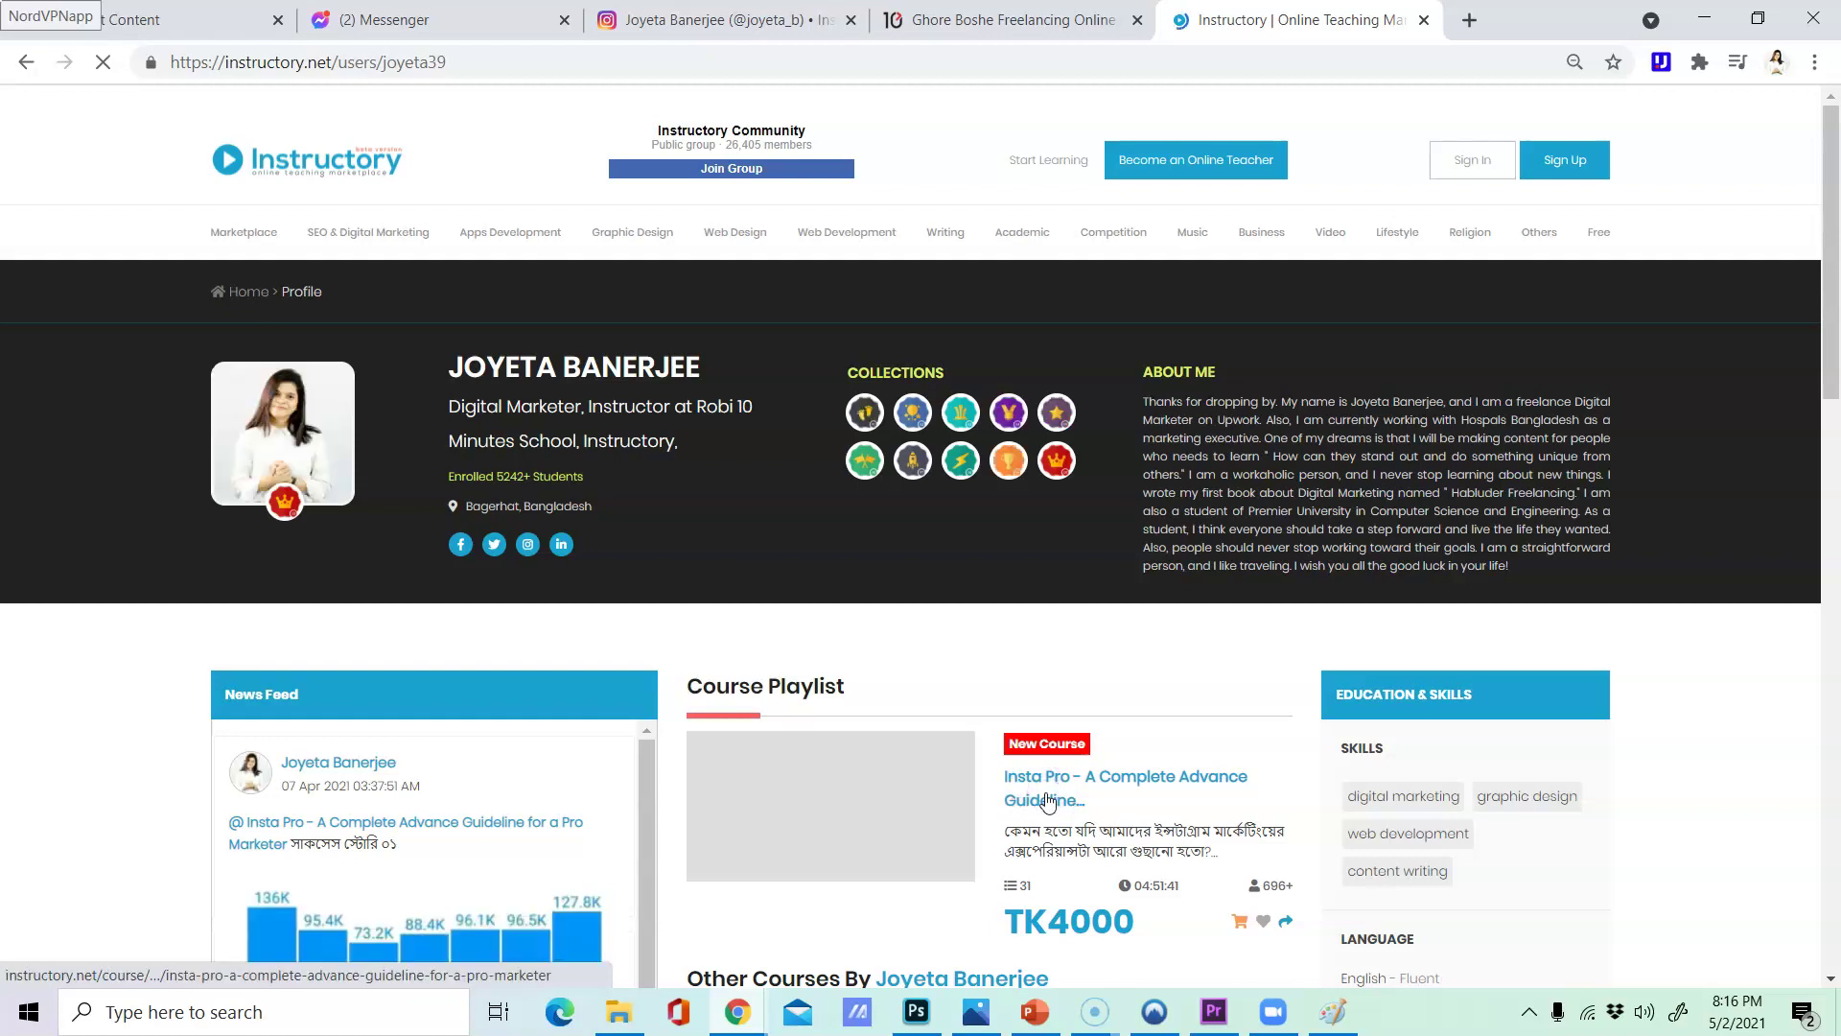
click(1048, 801)
click(384, 61)
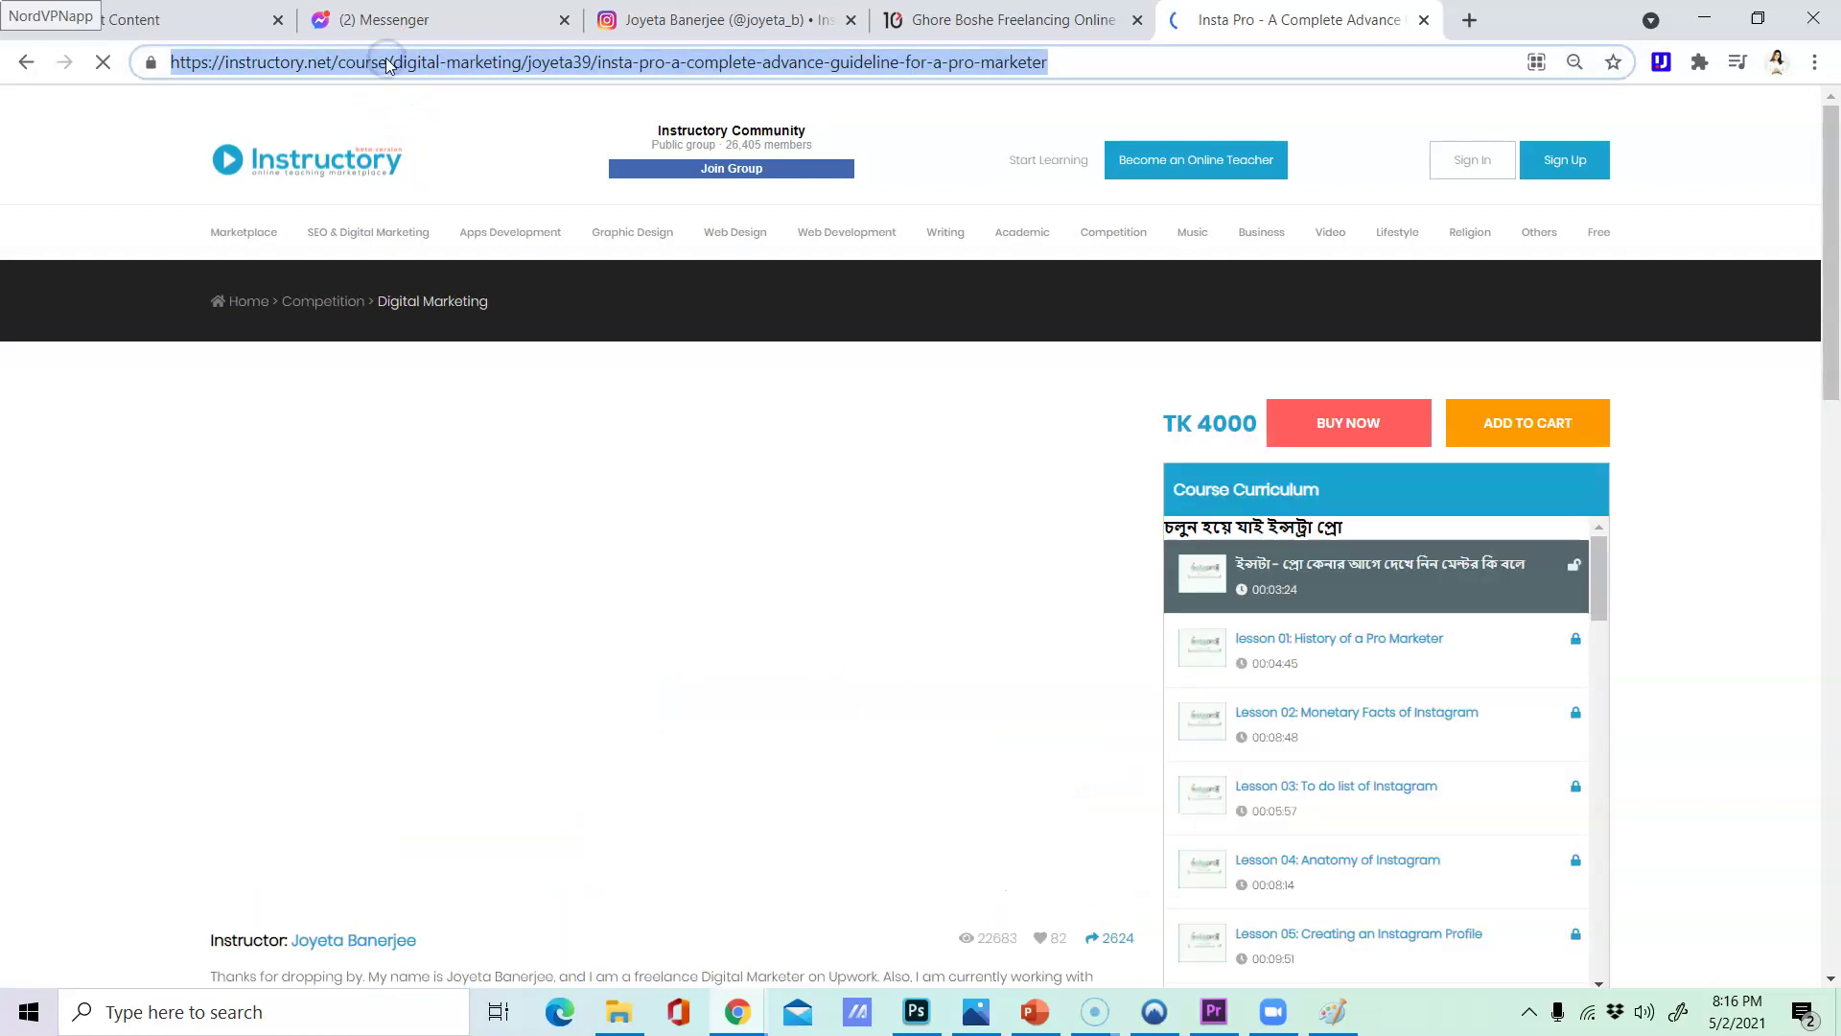
click(23, 63)
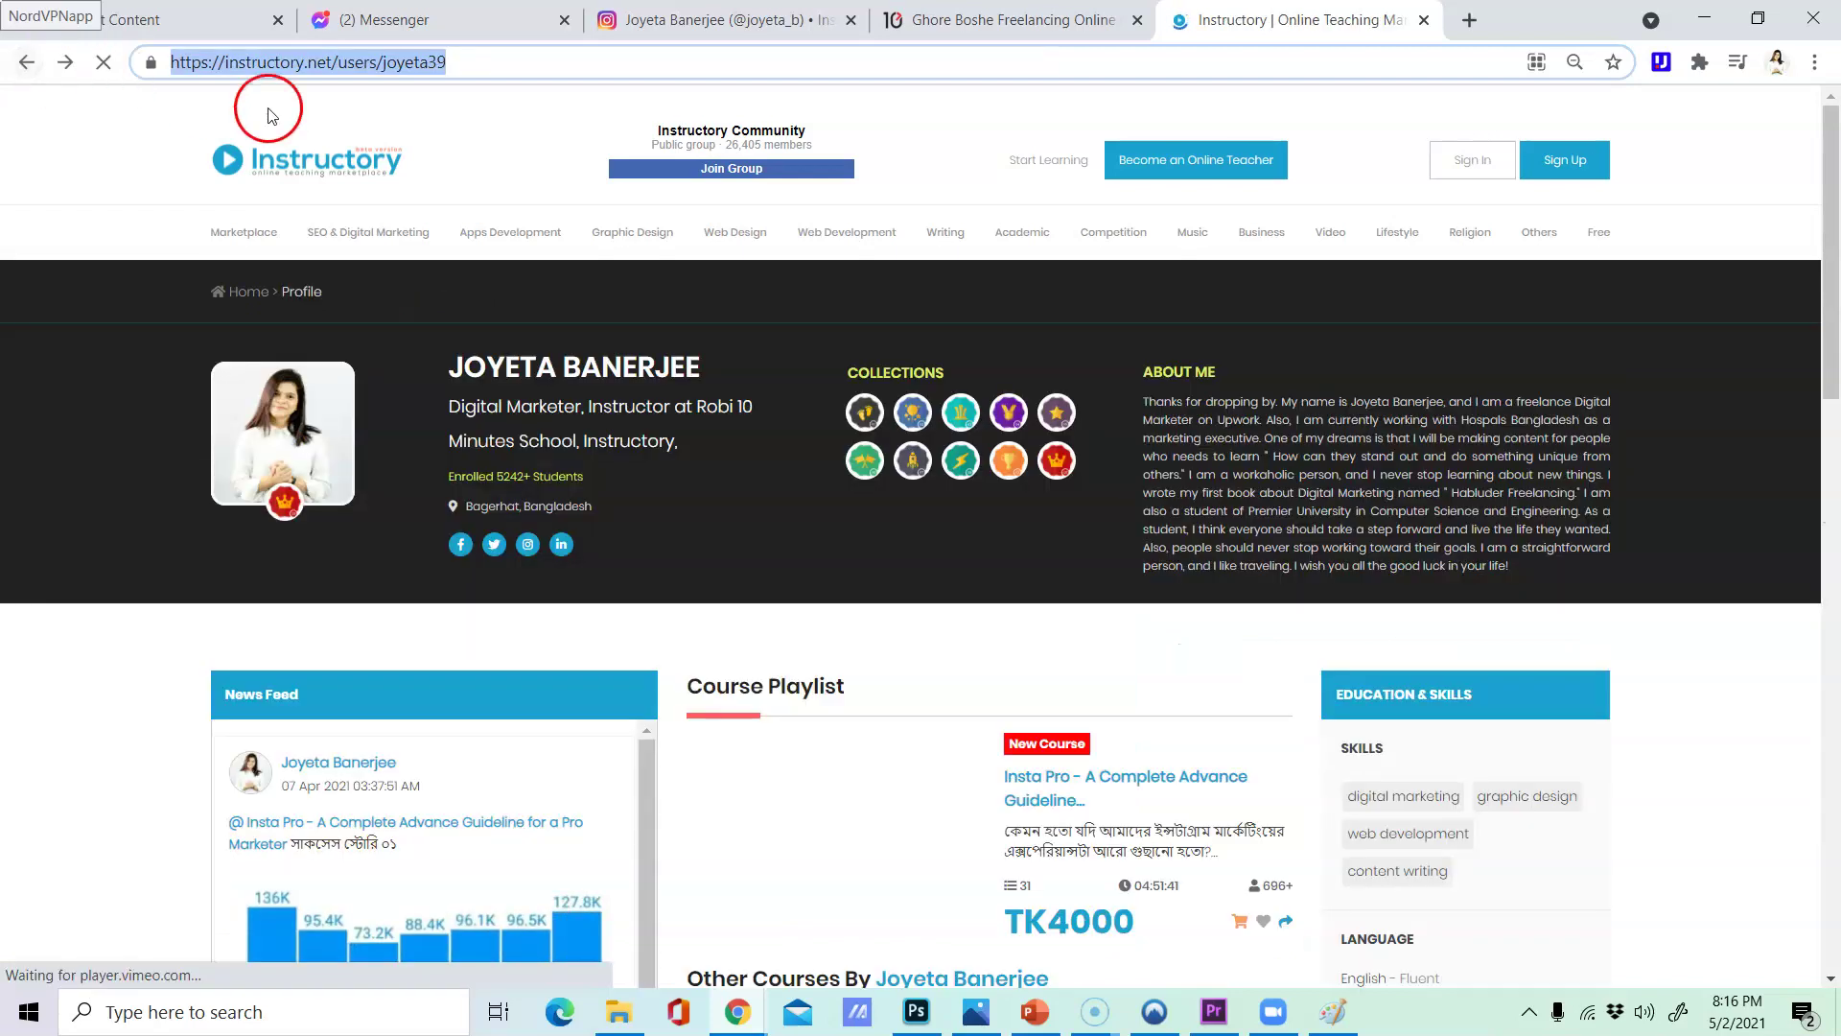
- Paste the copied address as the Instructory Courses button's website and finish the button
click(144, 19)
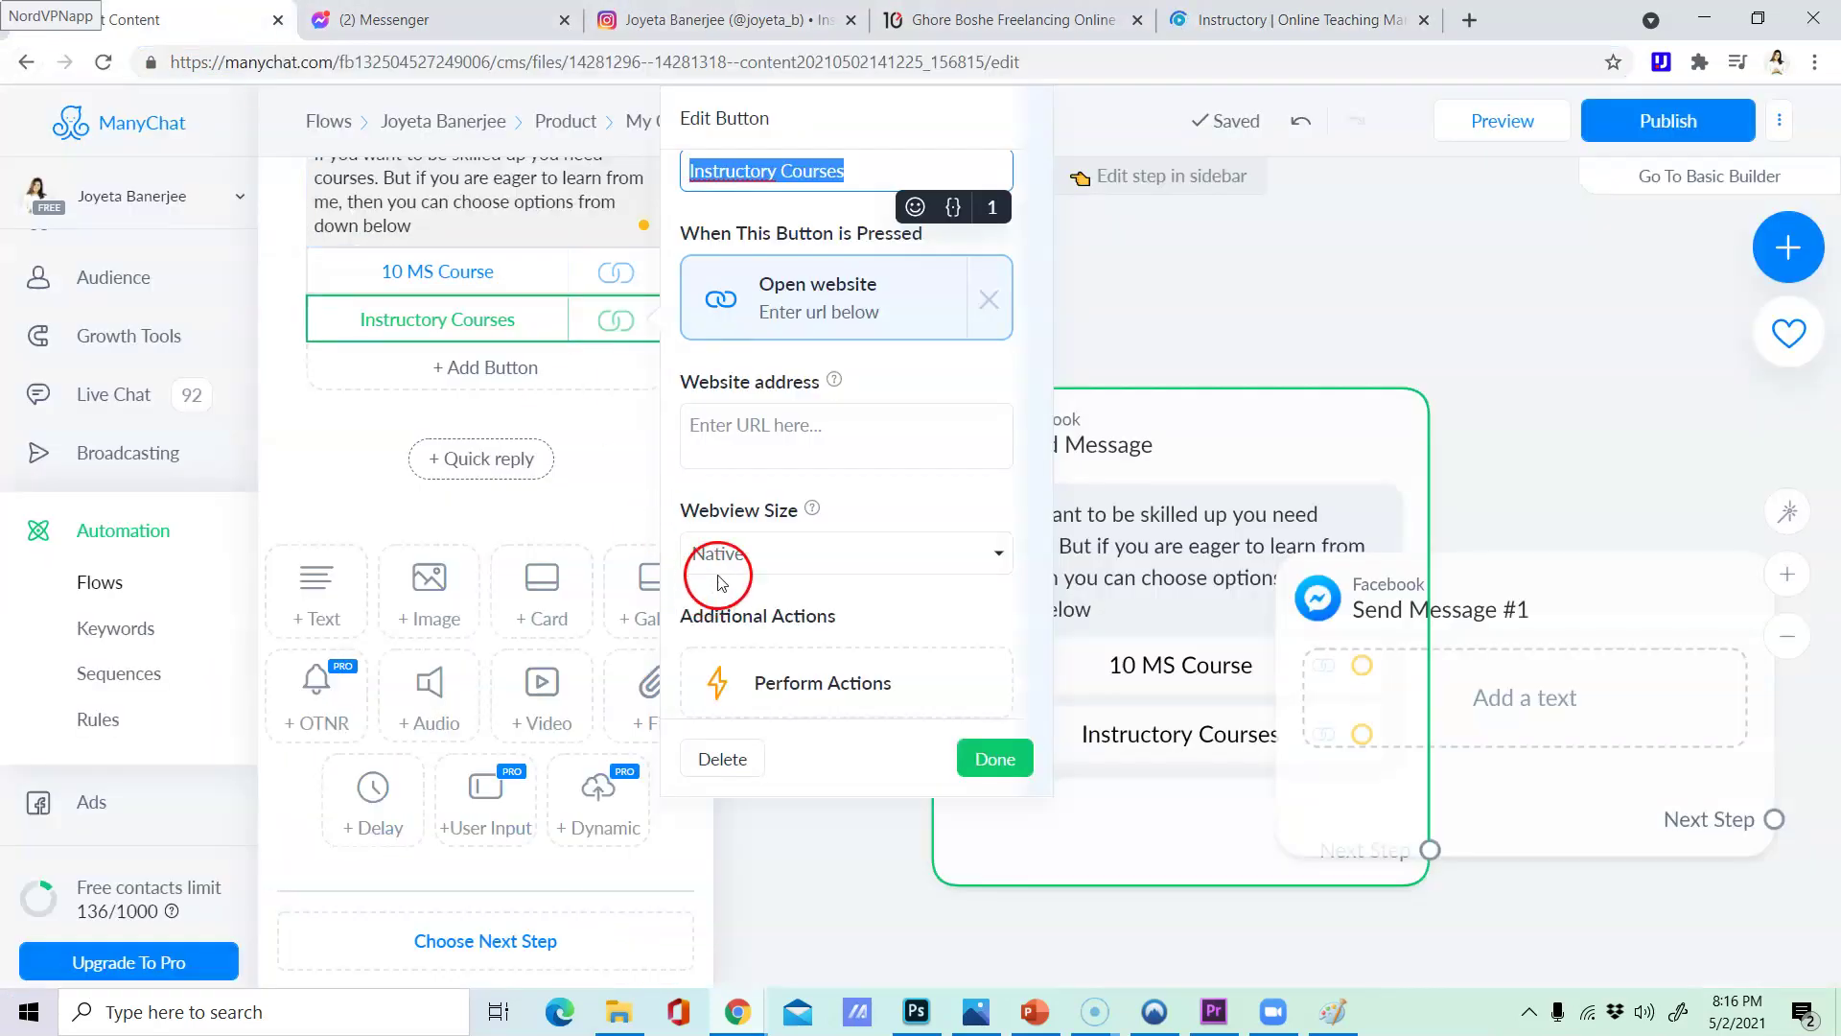
click(789, 435)
text(https://instructory.net/users/joyeta39)
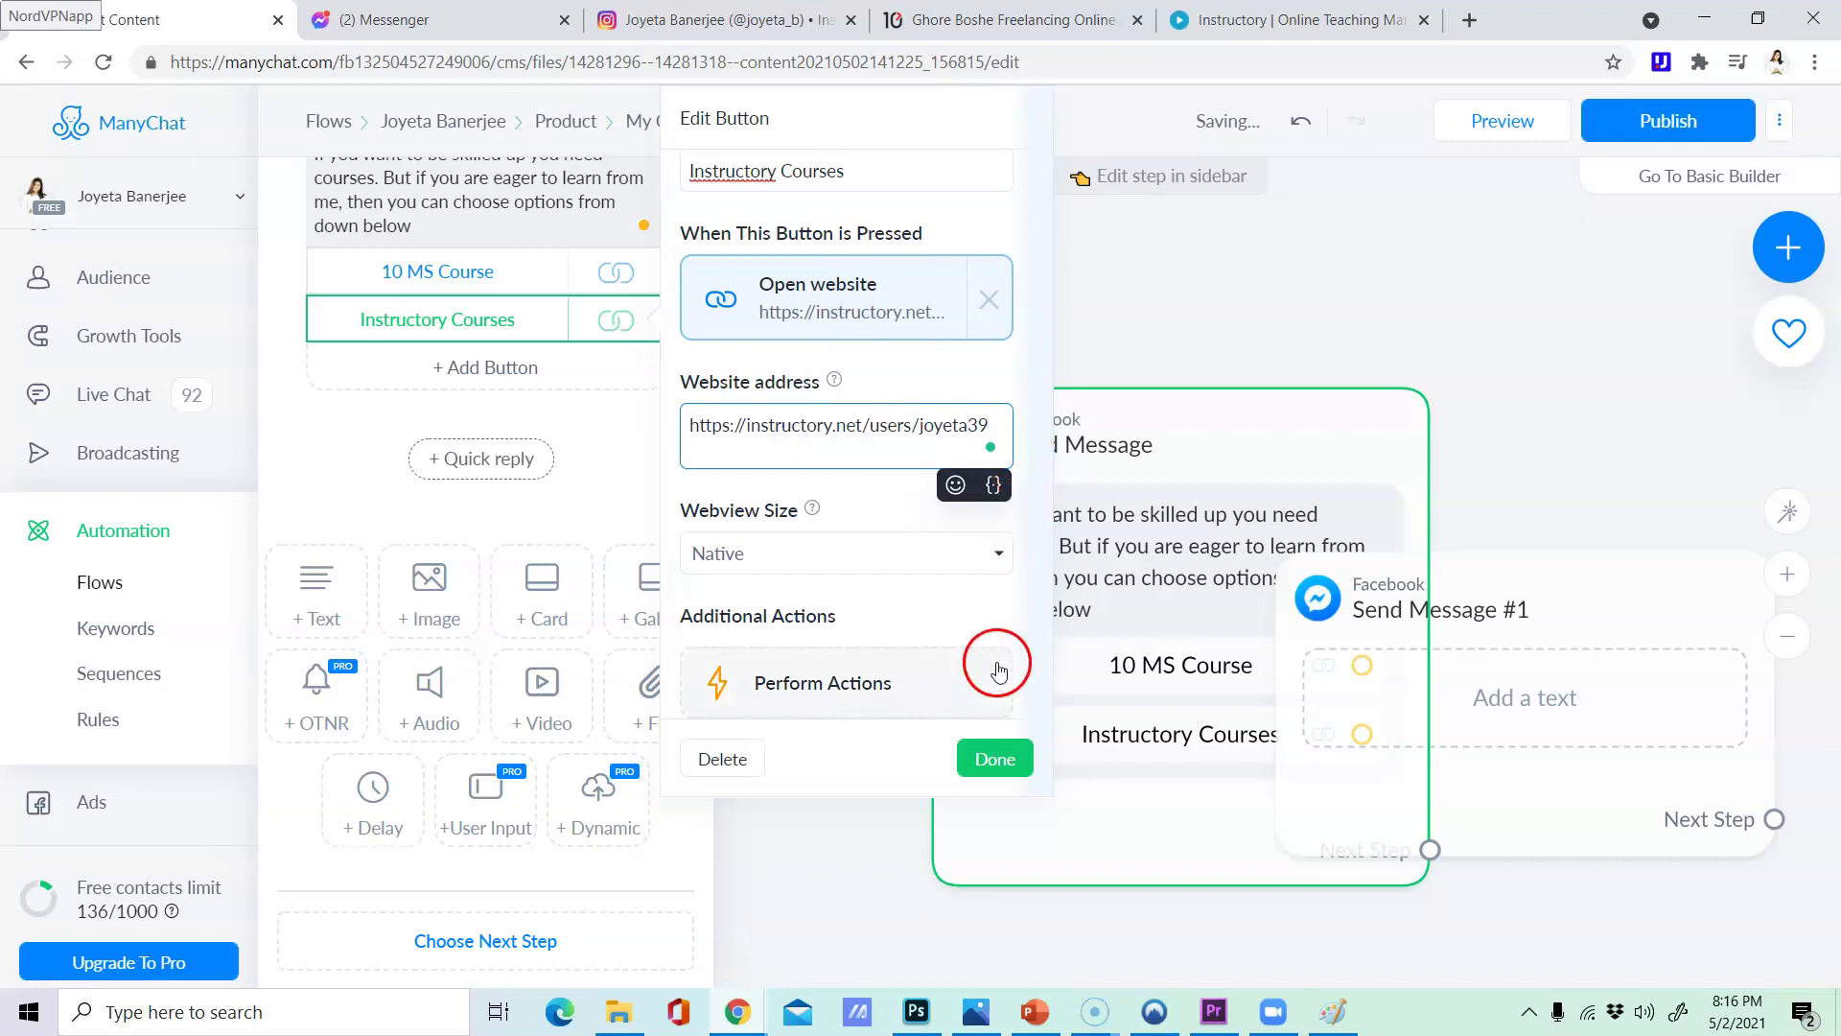
click(994, 757)
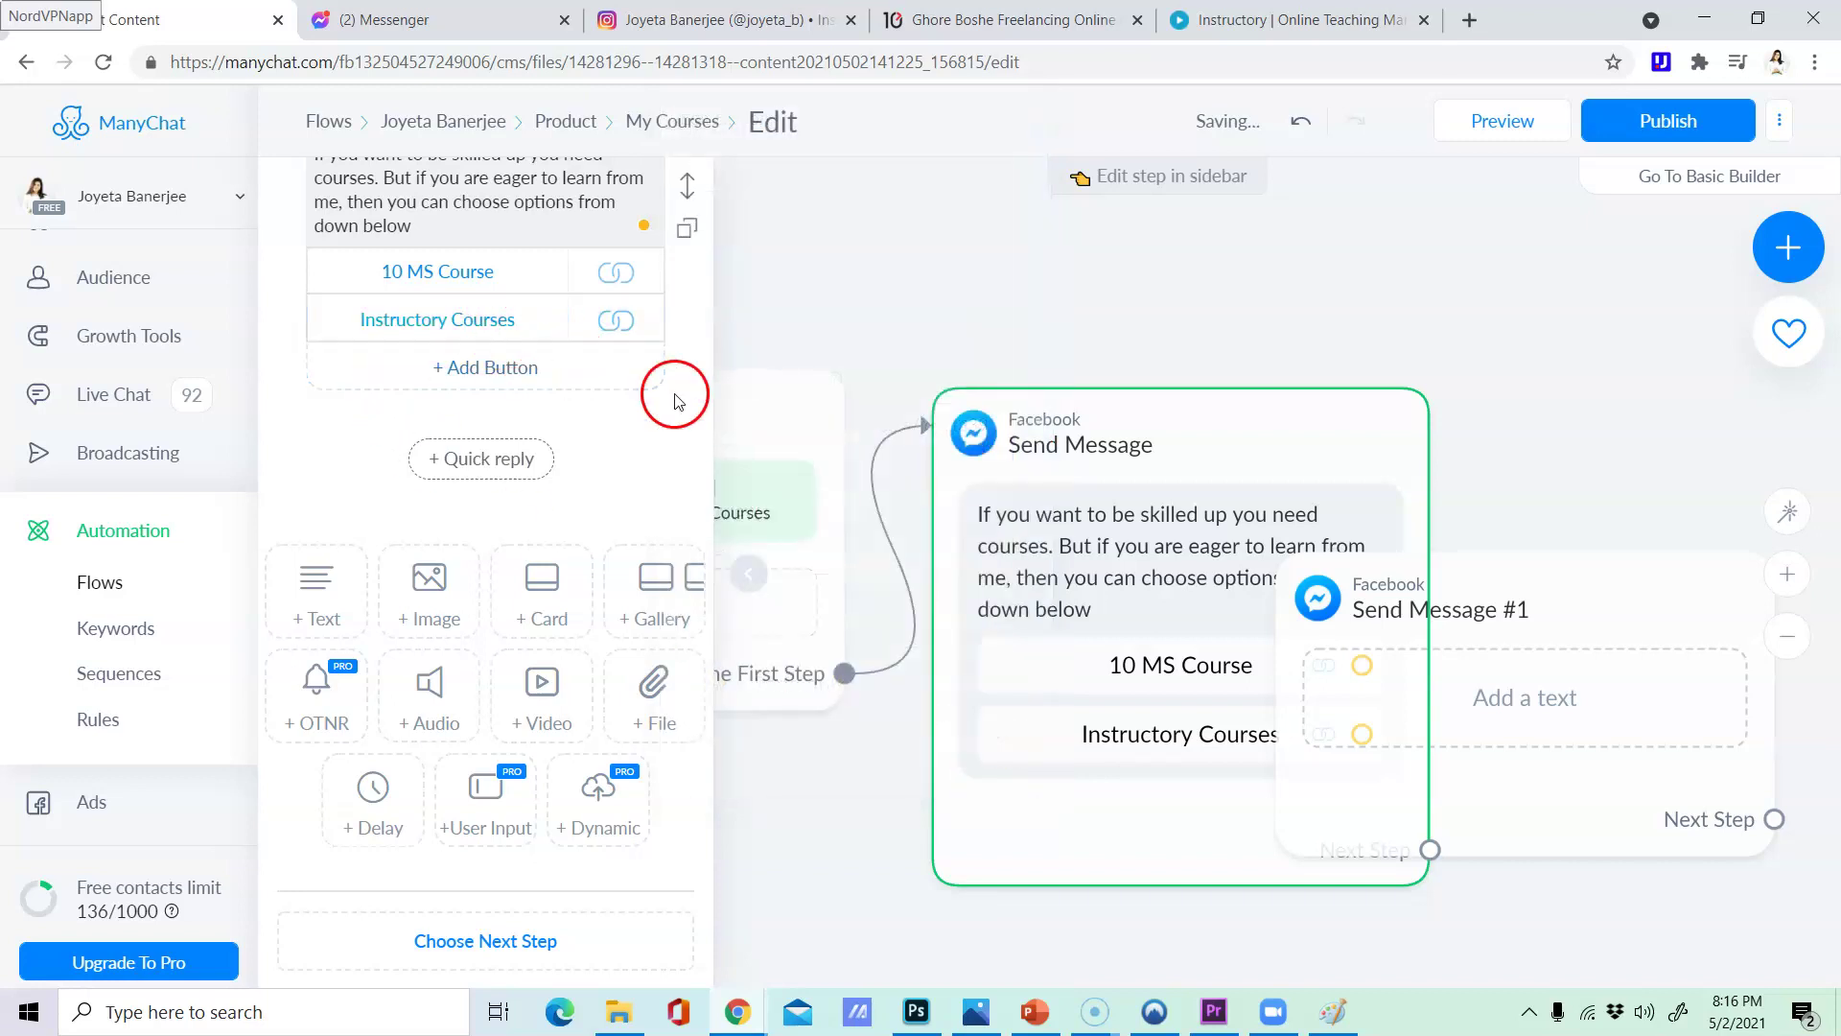
- Add a third button to the message titled 'Free Resource'
scroll(675, 403, up, 3)
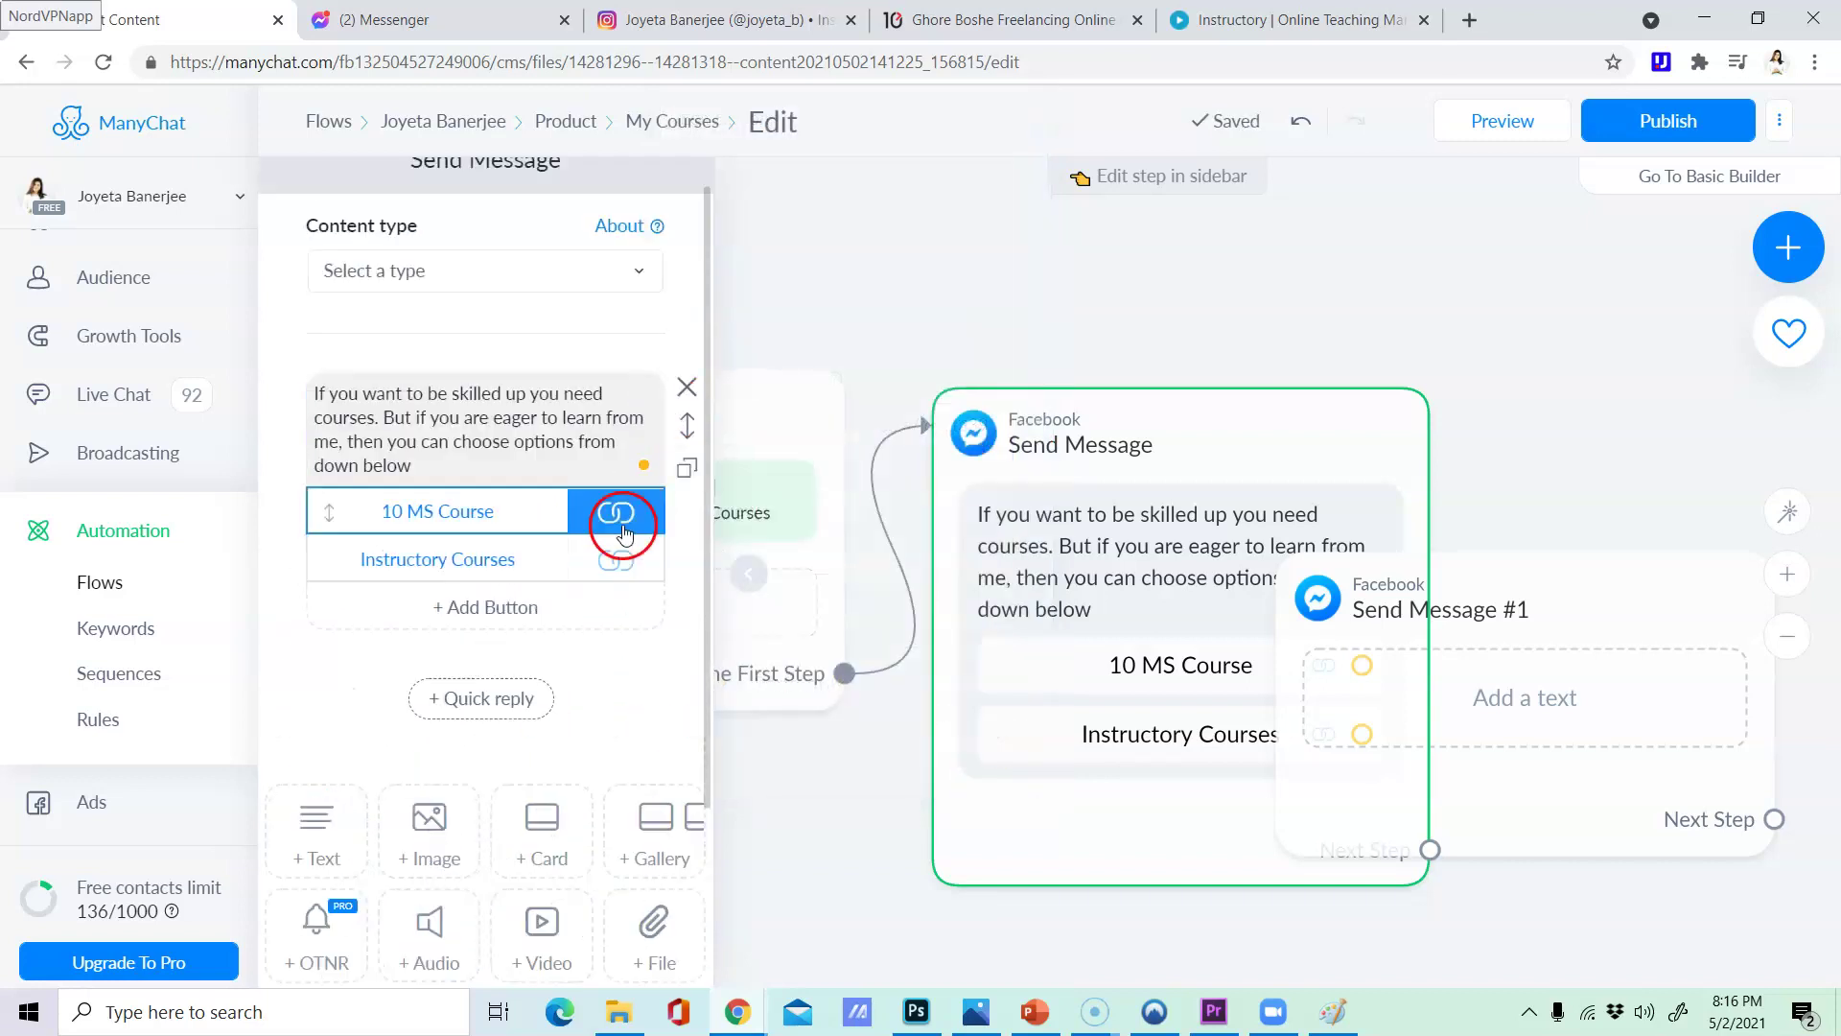
click(501, 608)
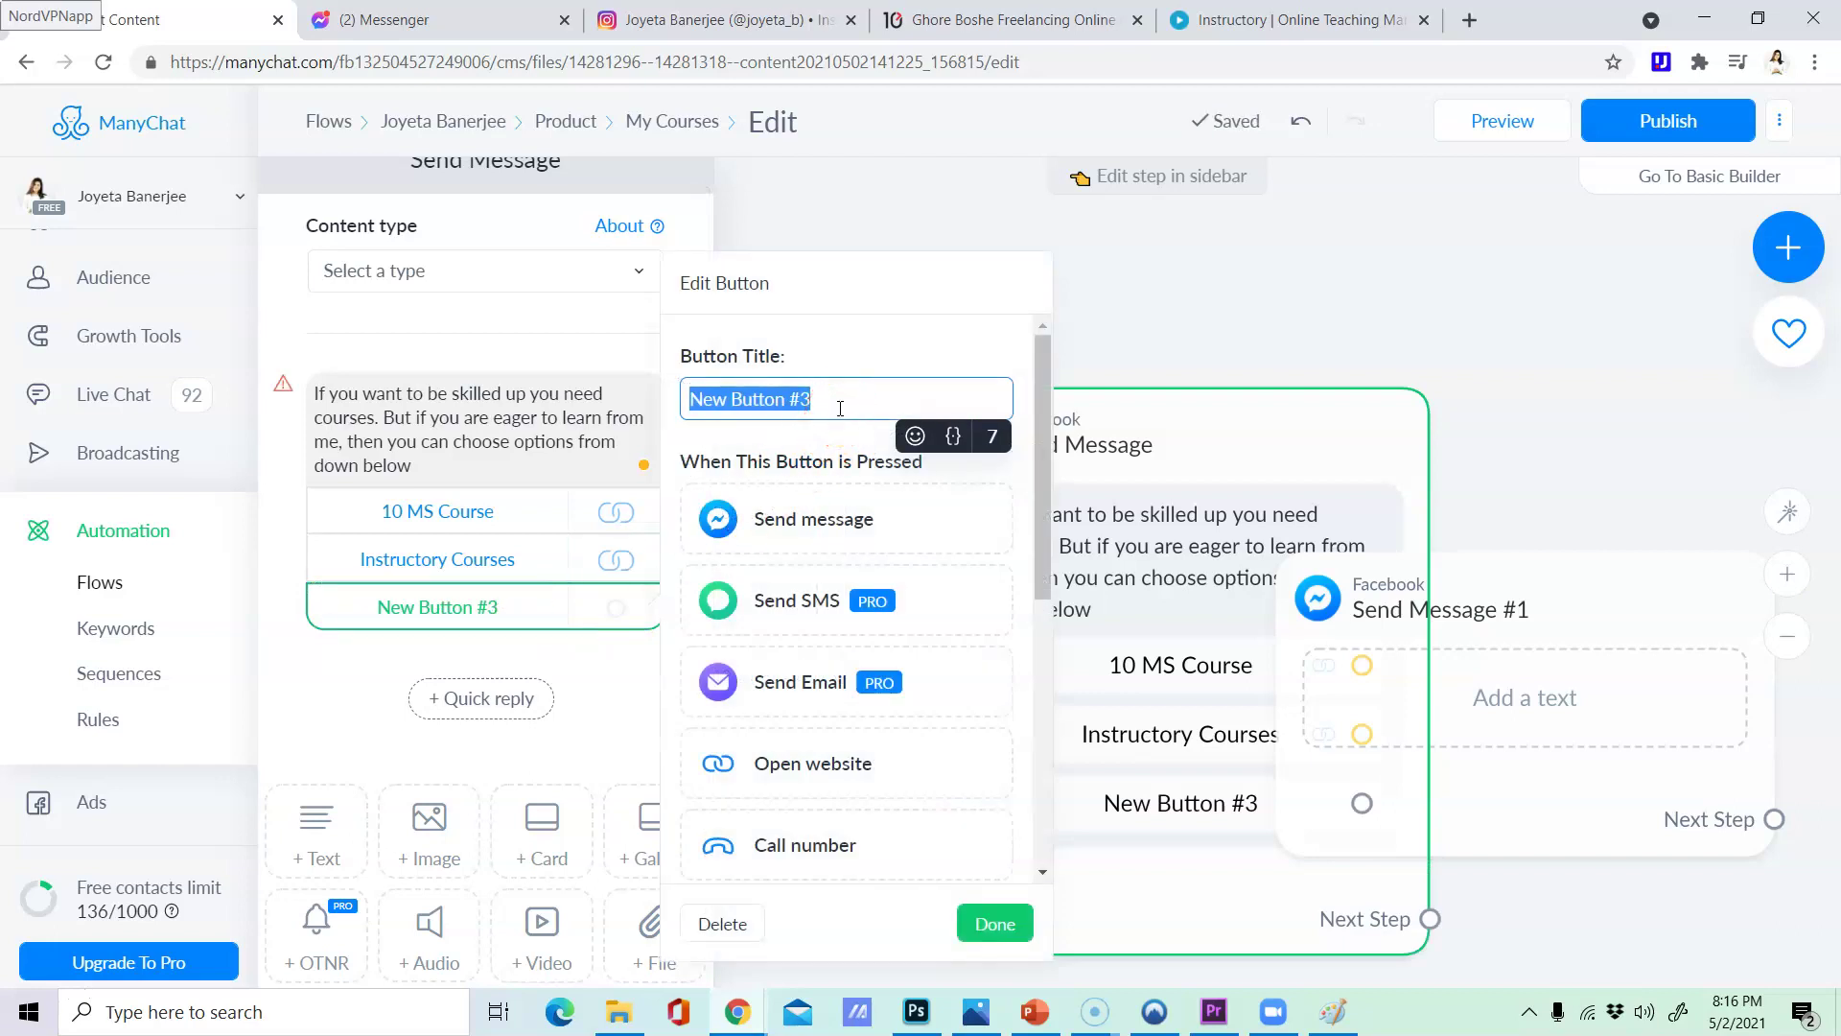
text(Where Should)
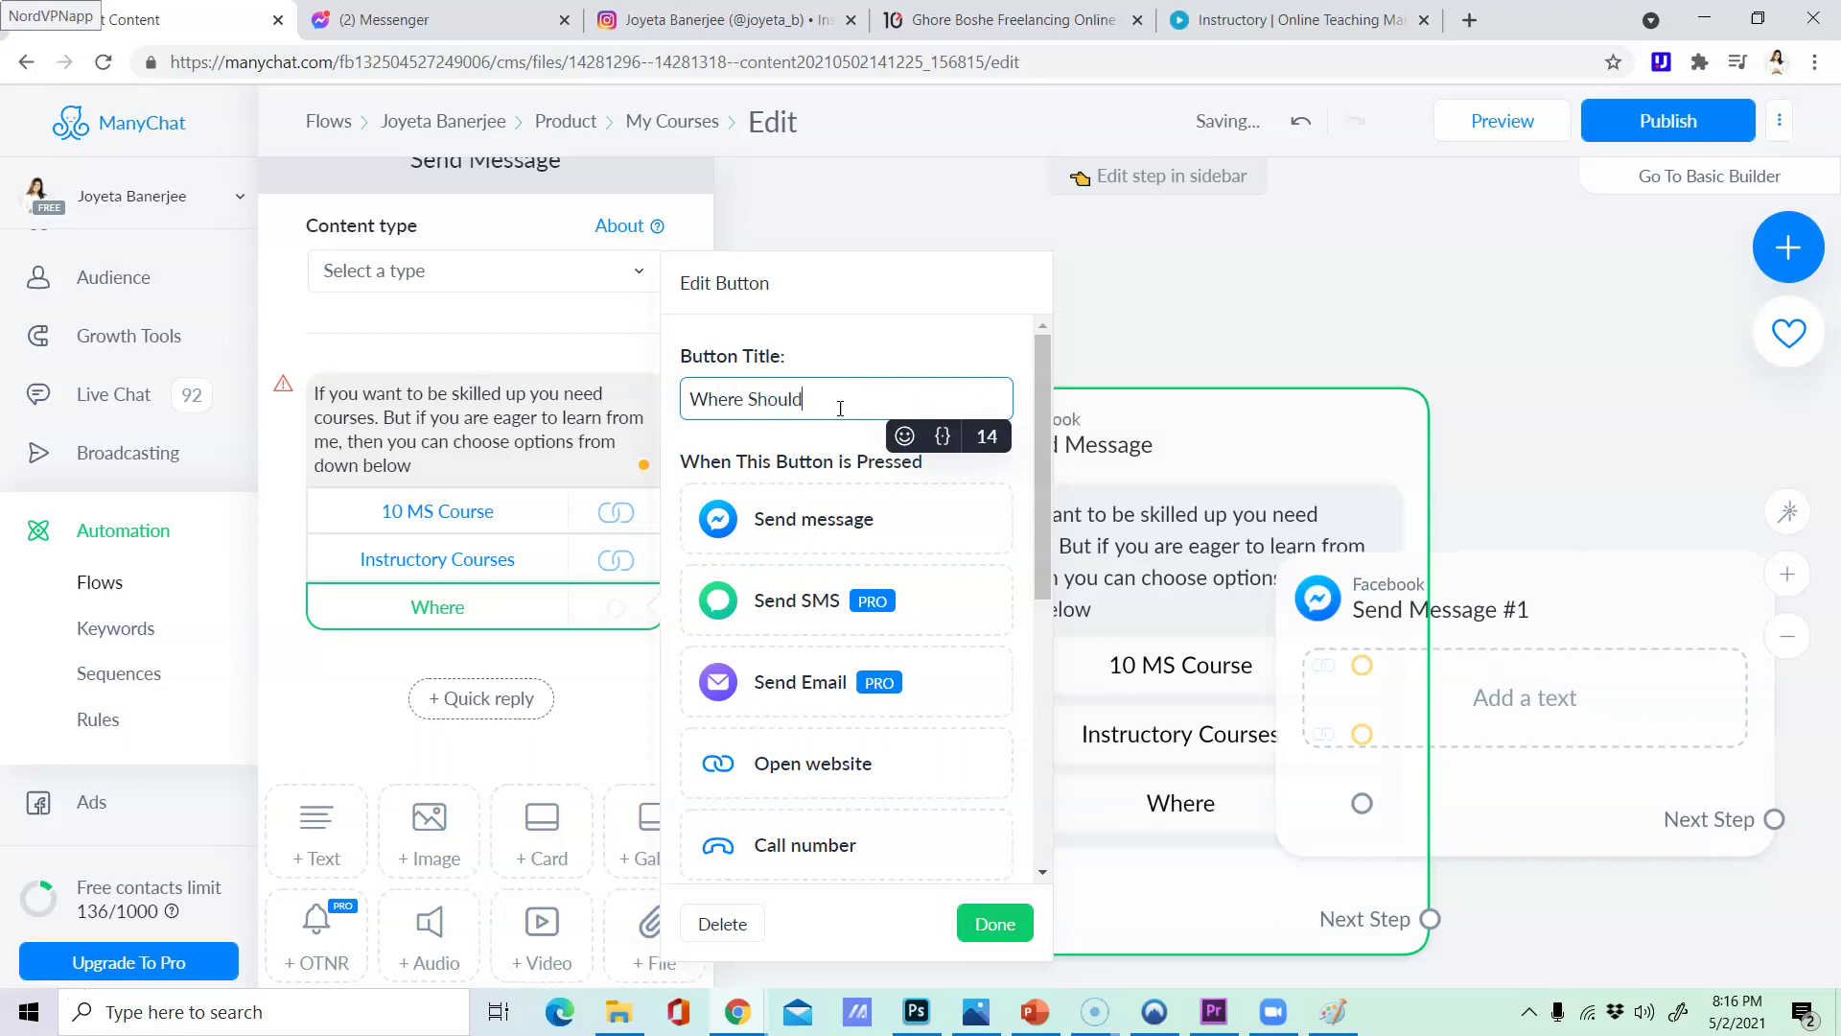
key(BackSpace)
key(BackSpace)
key(BackSpace)
key(BackSpace)
key(BackSpace)
key(BackSpace)
key(BackSpace)
key(BackSpace)
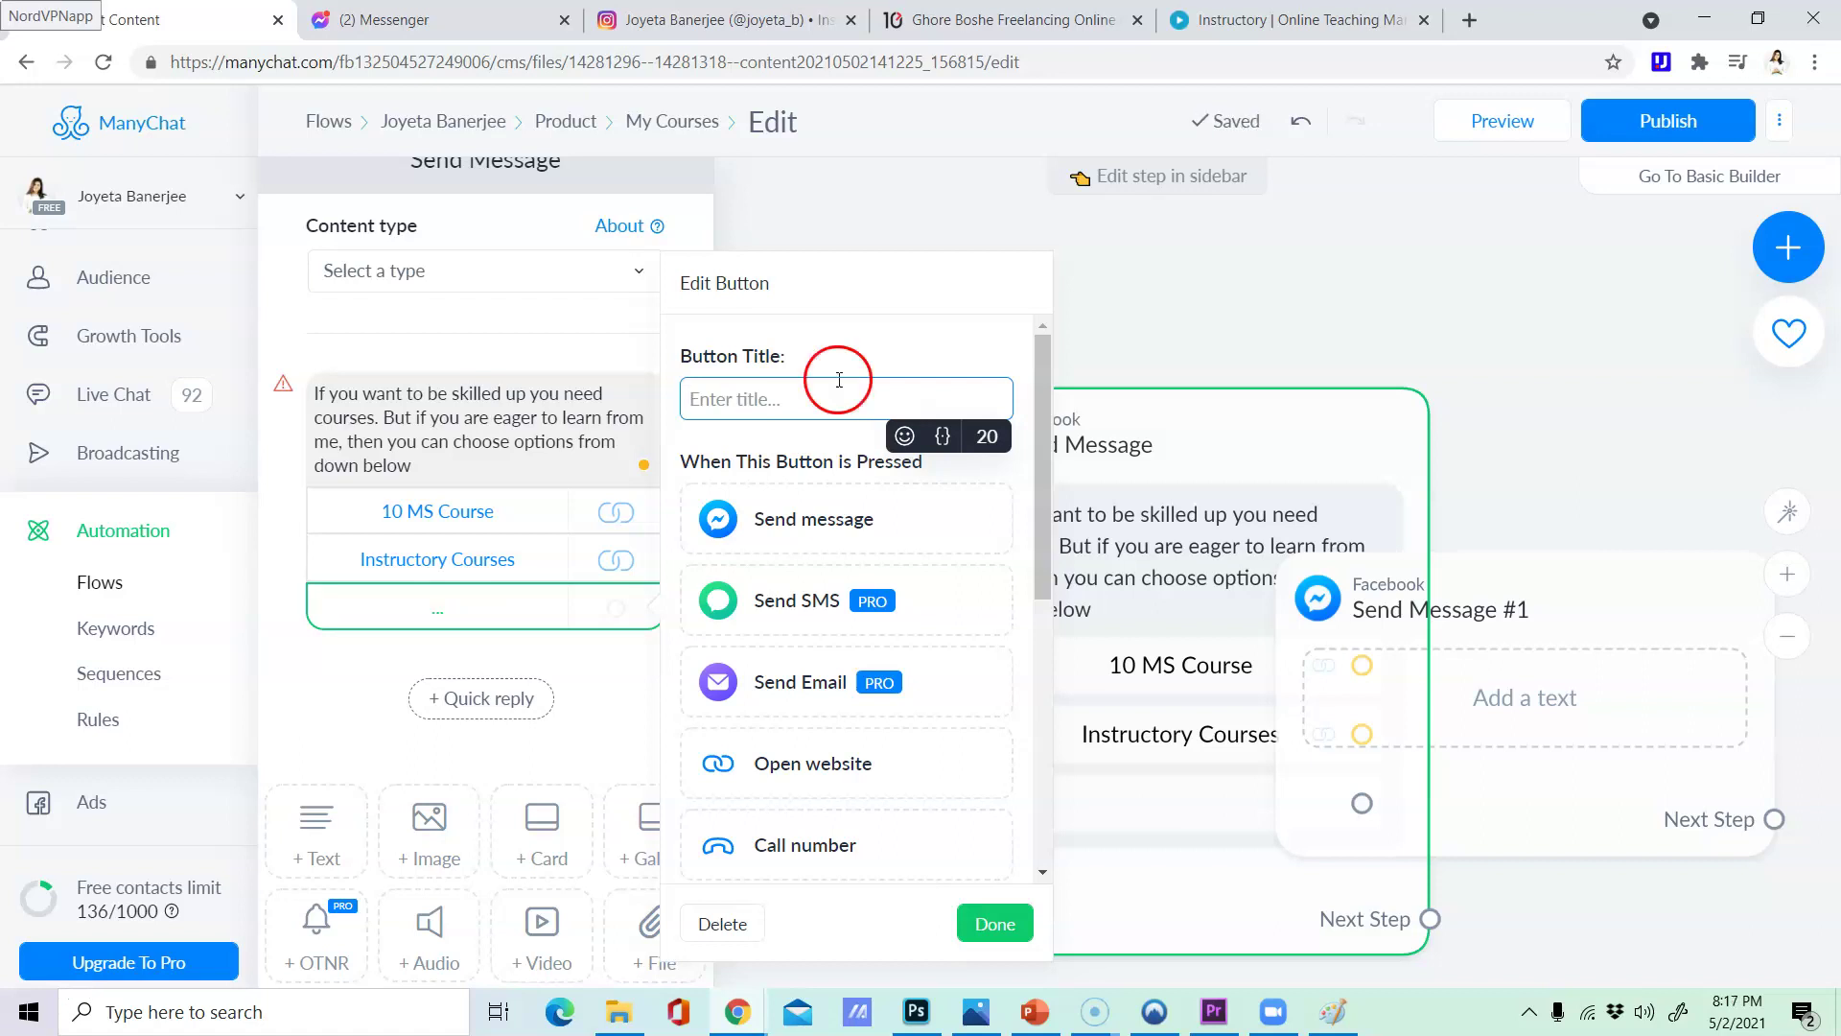
click(599, 662)
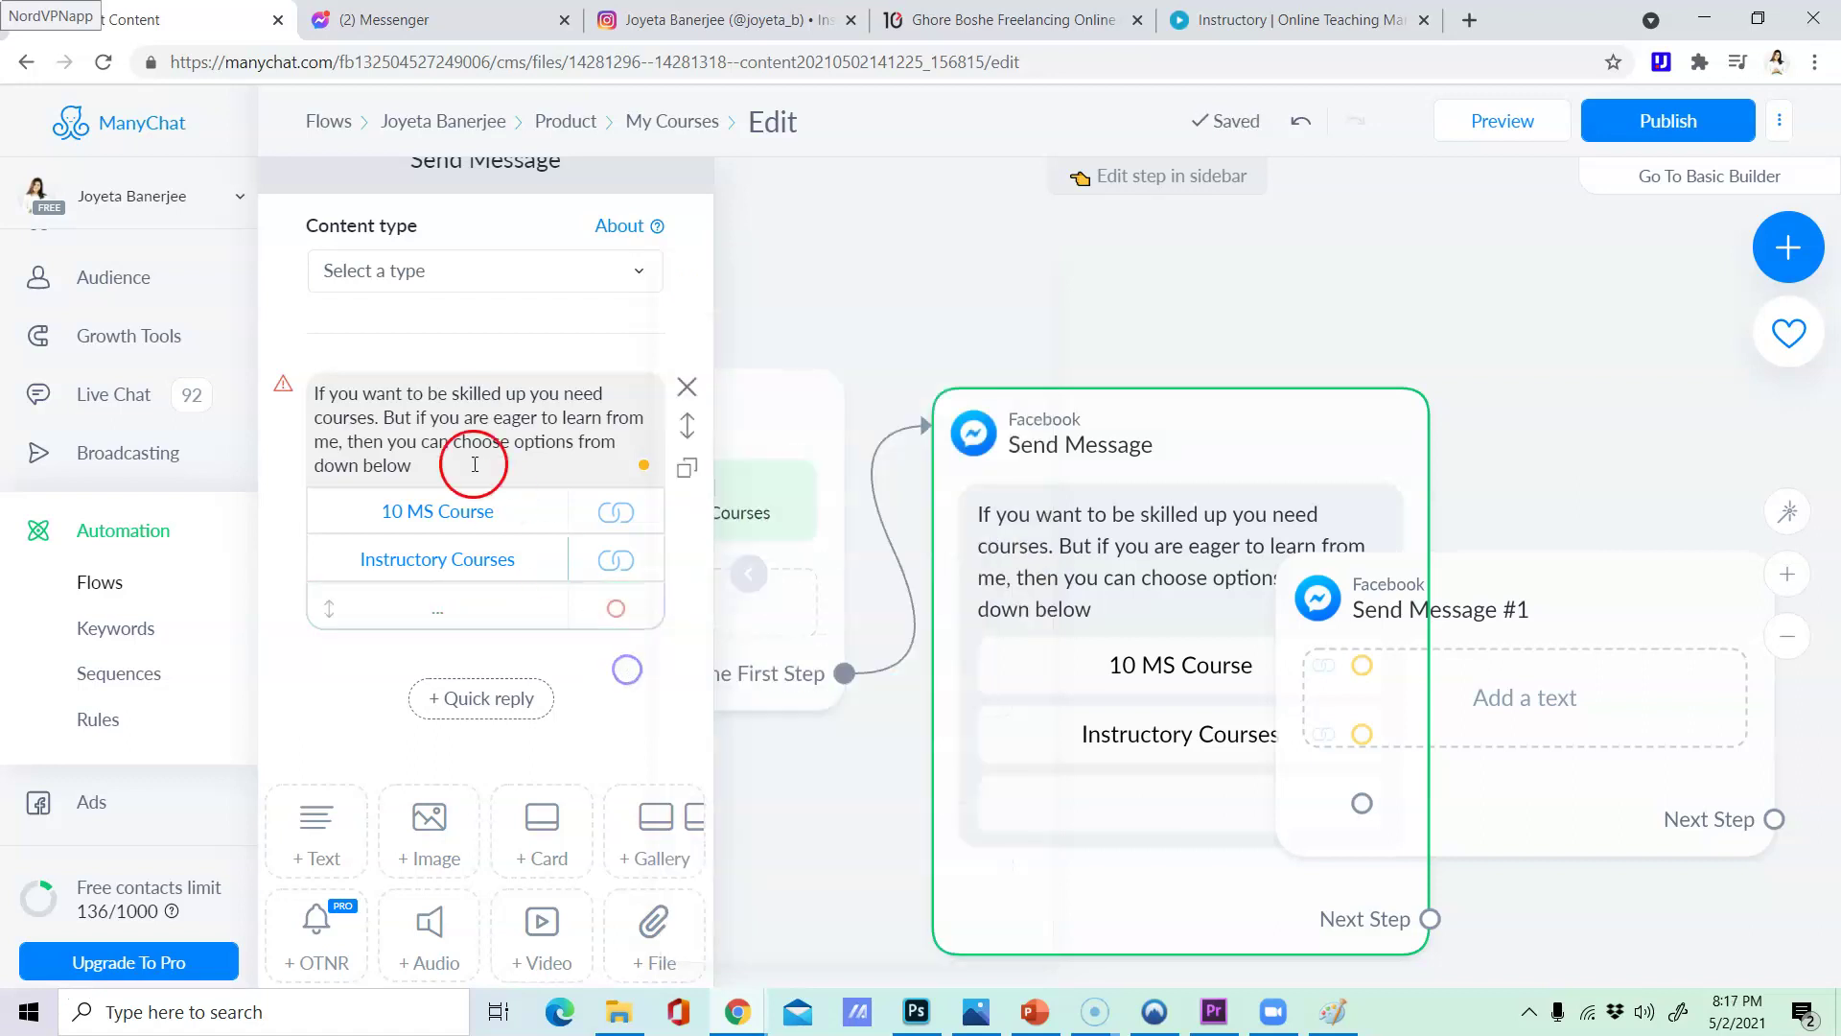
click(493, 621)
click(783, 418)
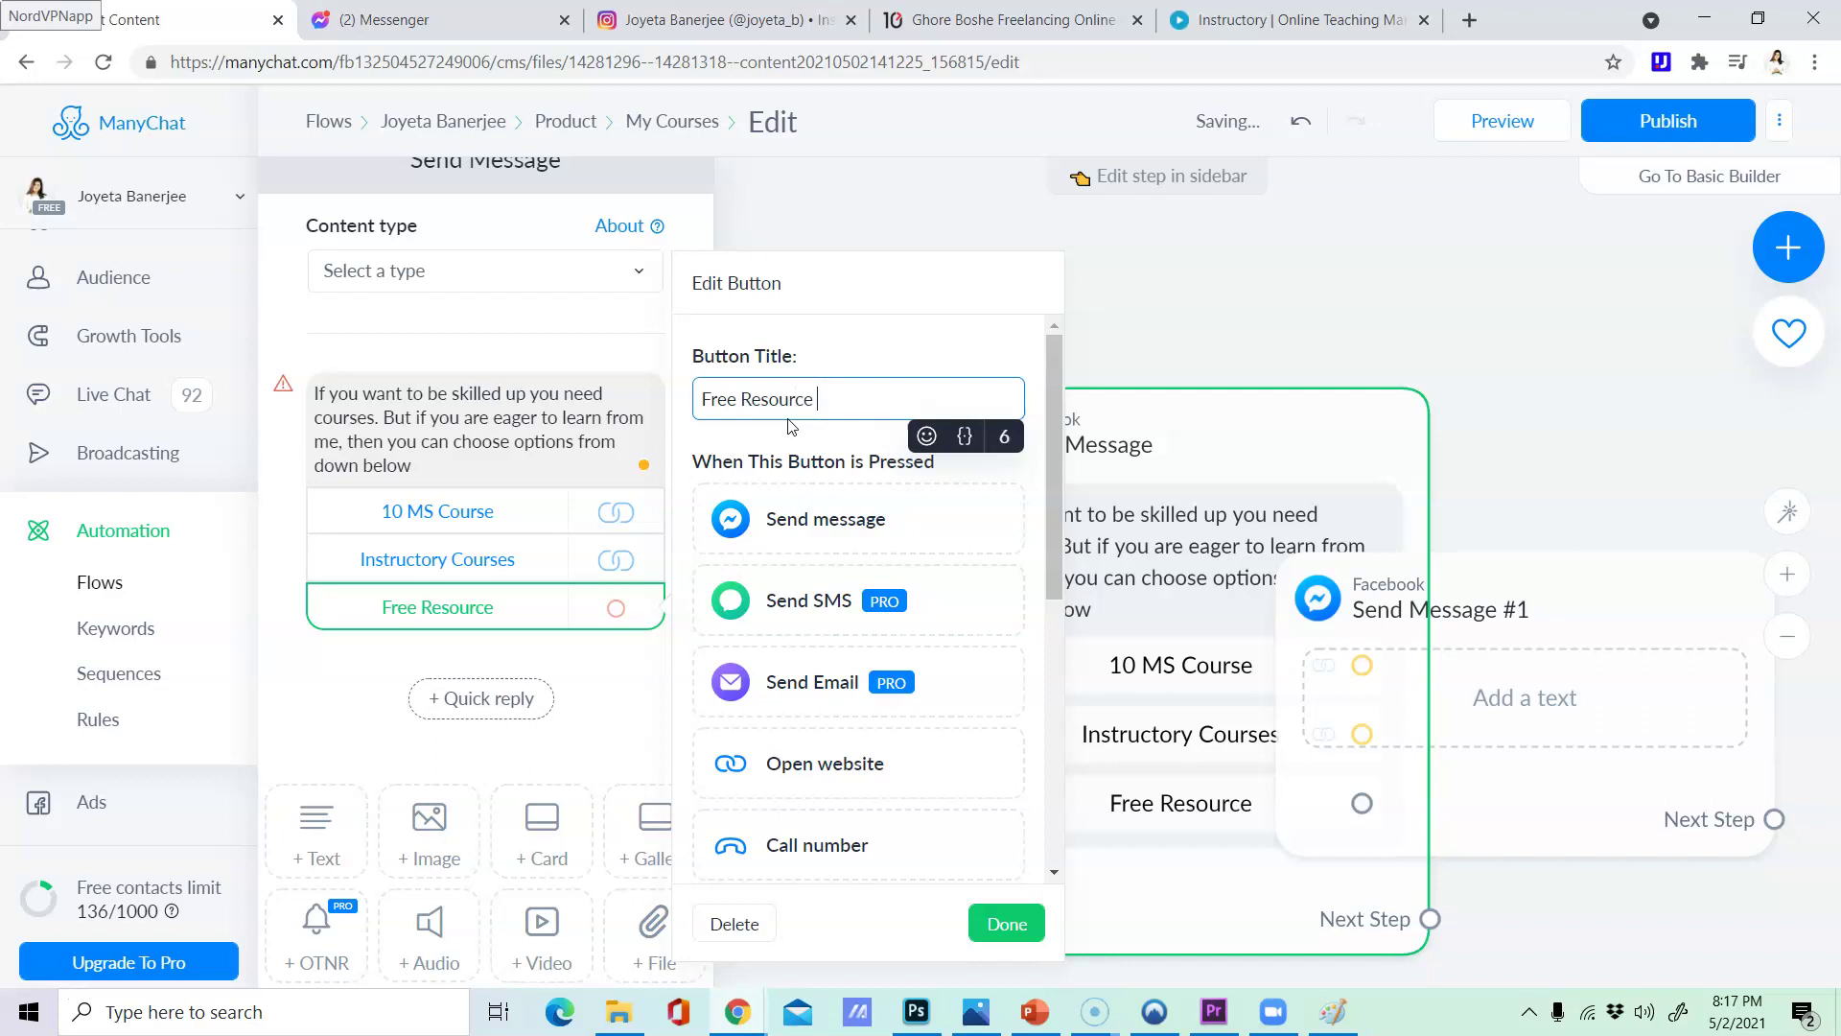
click(580, 652)
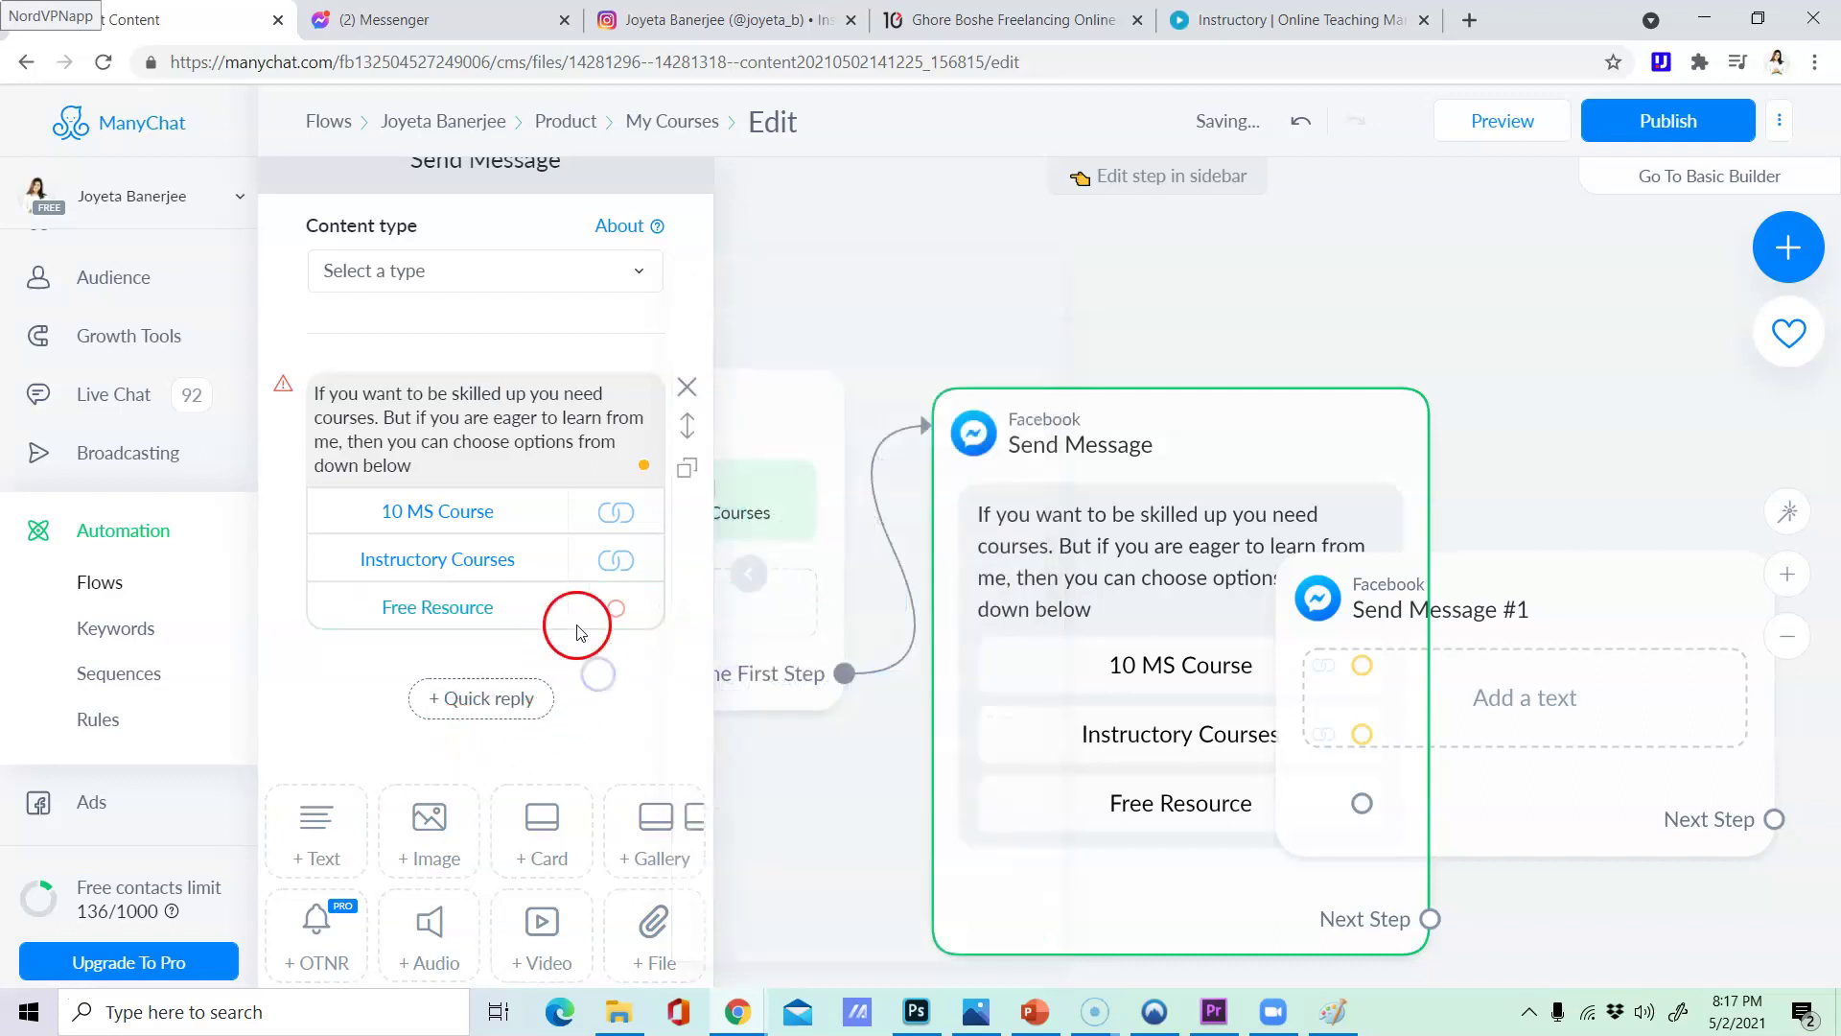
- Load YouTube in a new tab, copy your channel page's address, and close the tab
click(1469, 19)
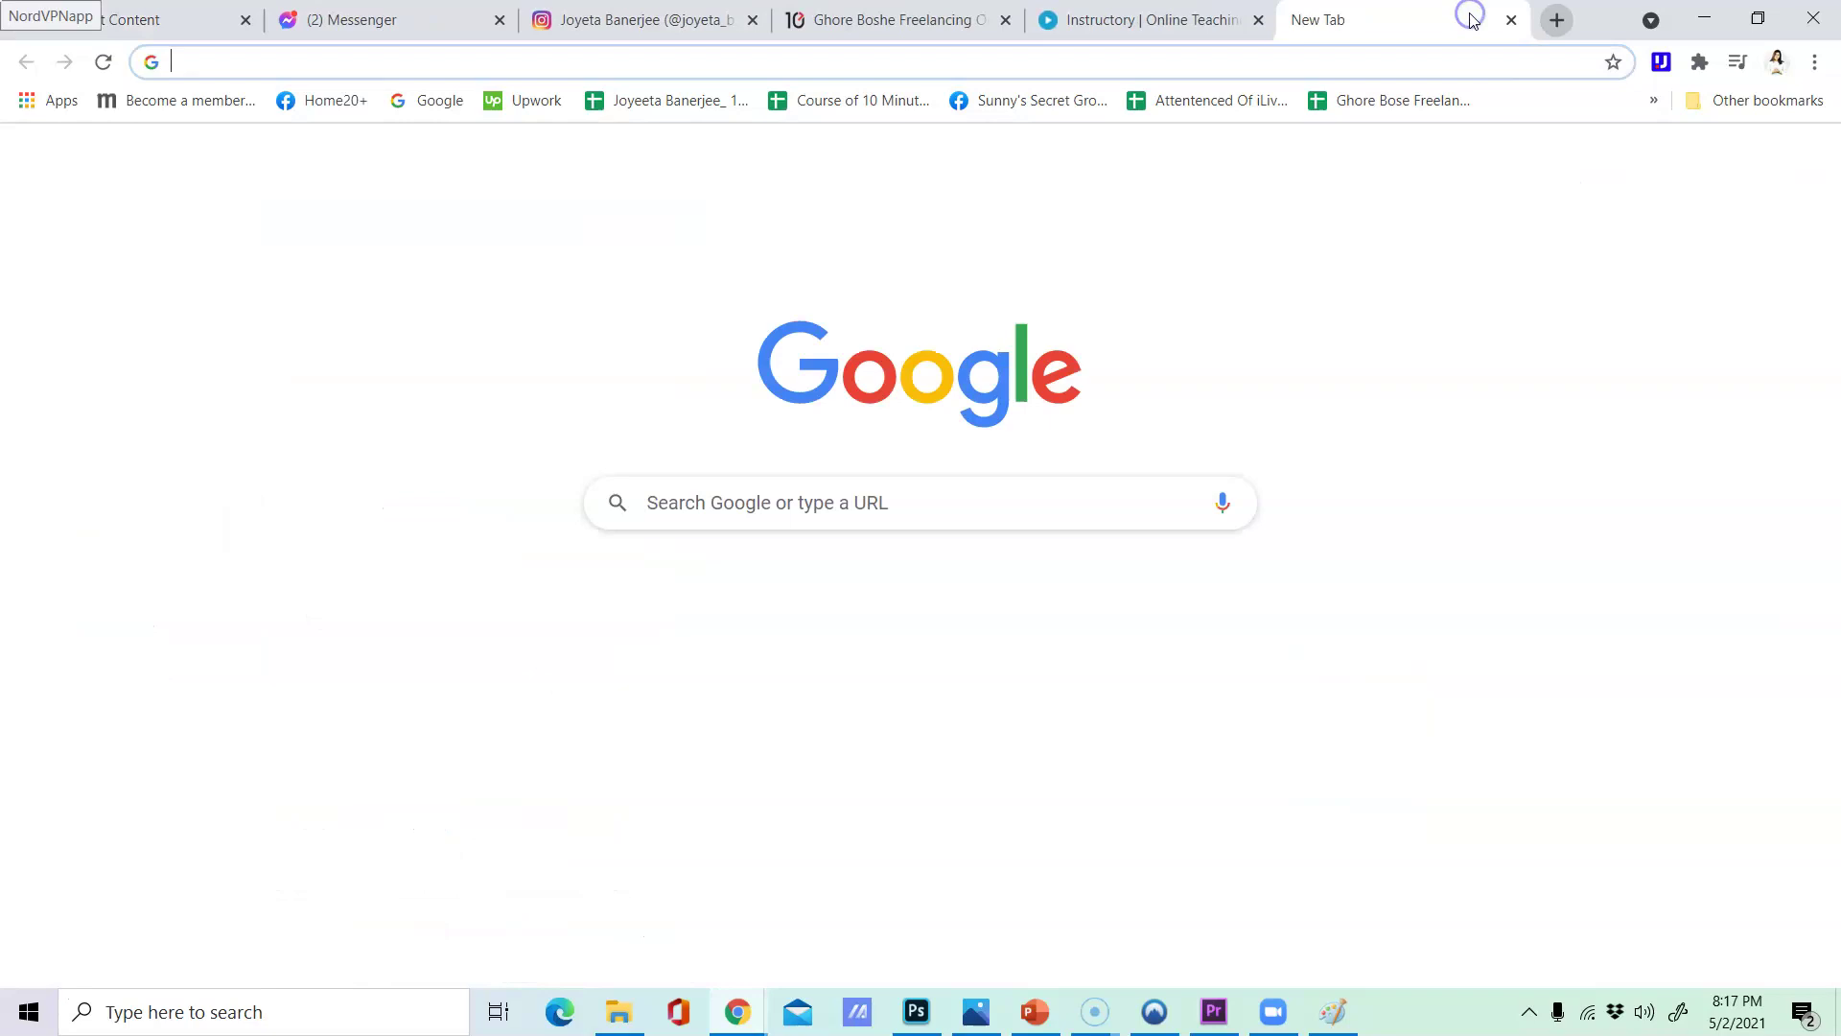
text(Youtube.com)
key(Return)
click(1287, 107)
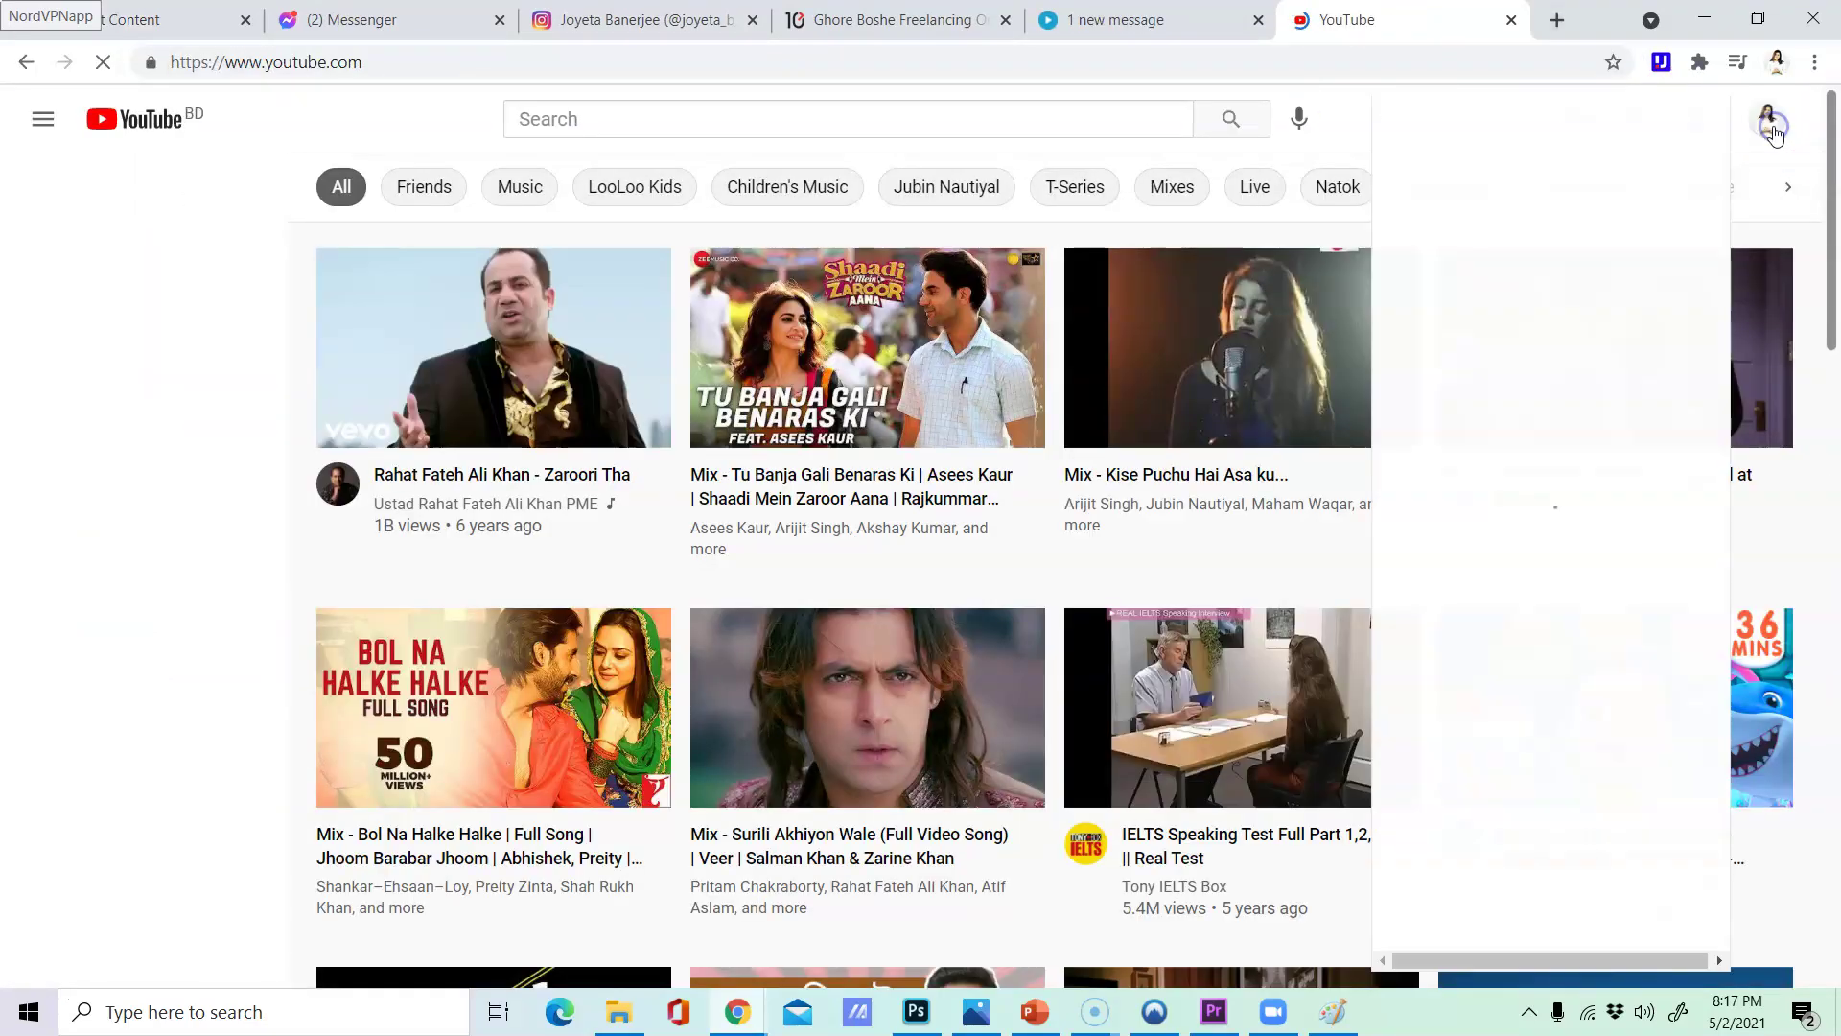
click(1767, 119)
click(1631, 269)
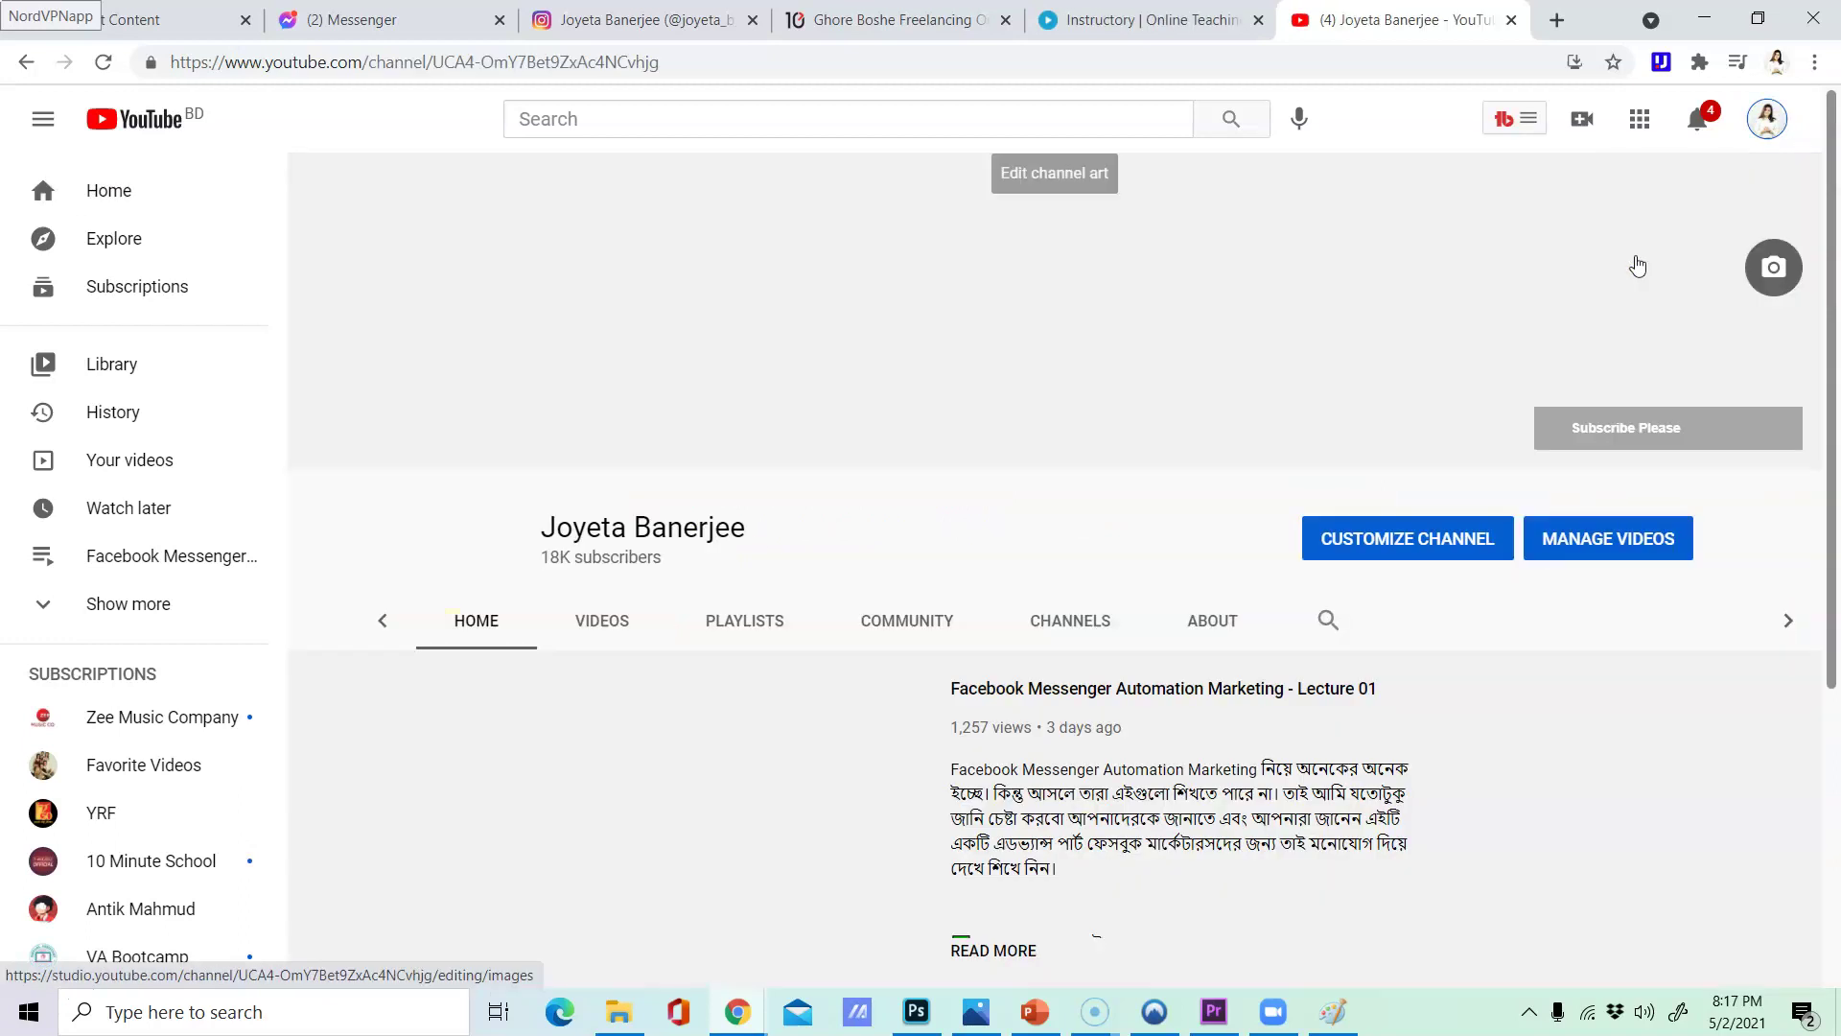
click(585, 61)
key(ctrl+c)
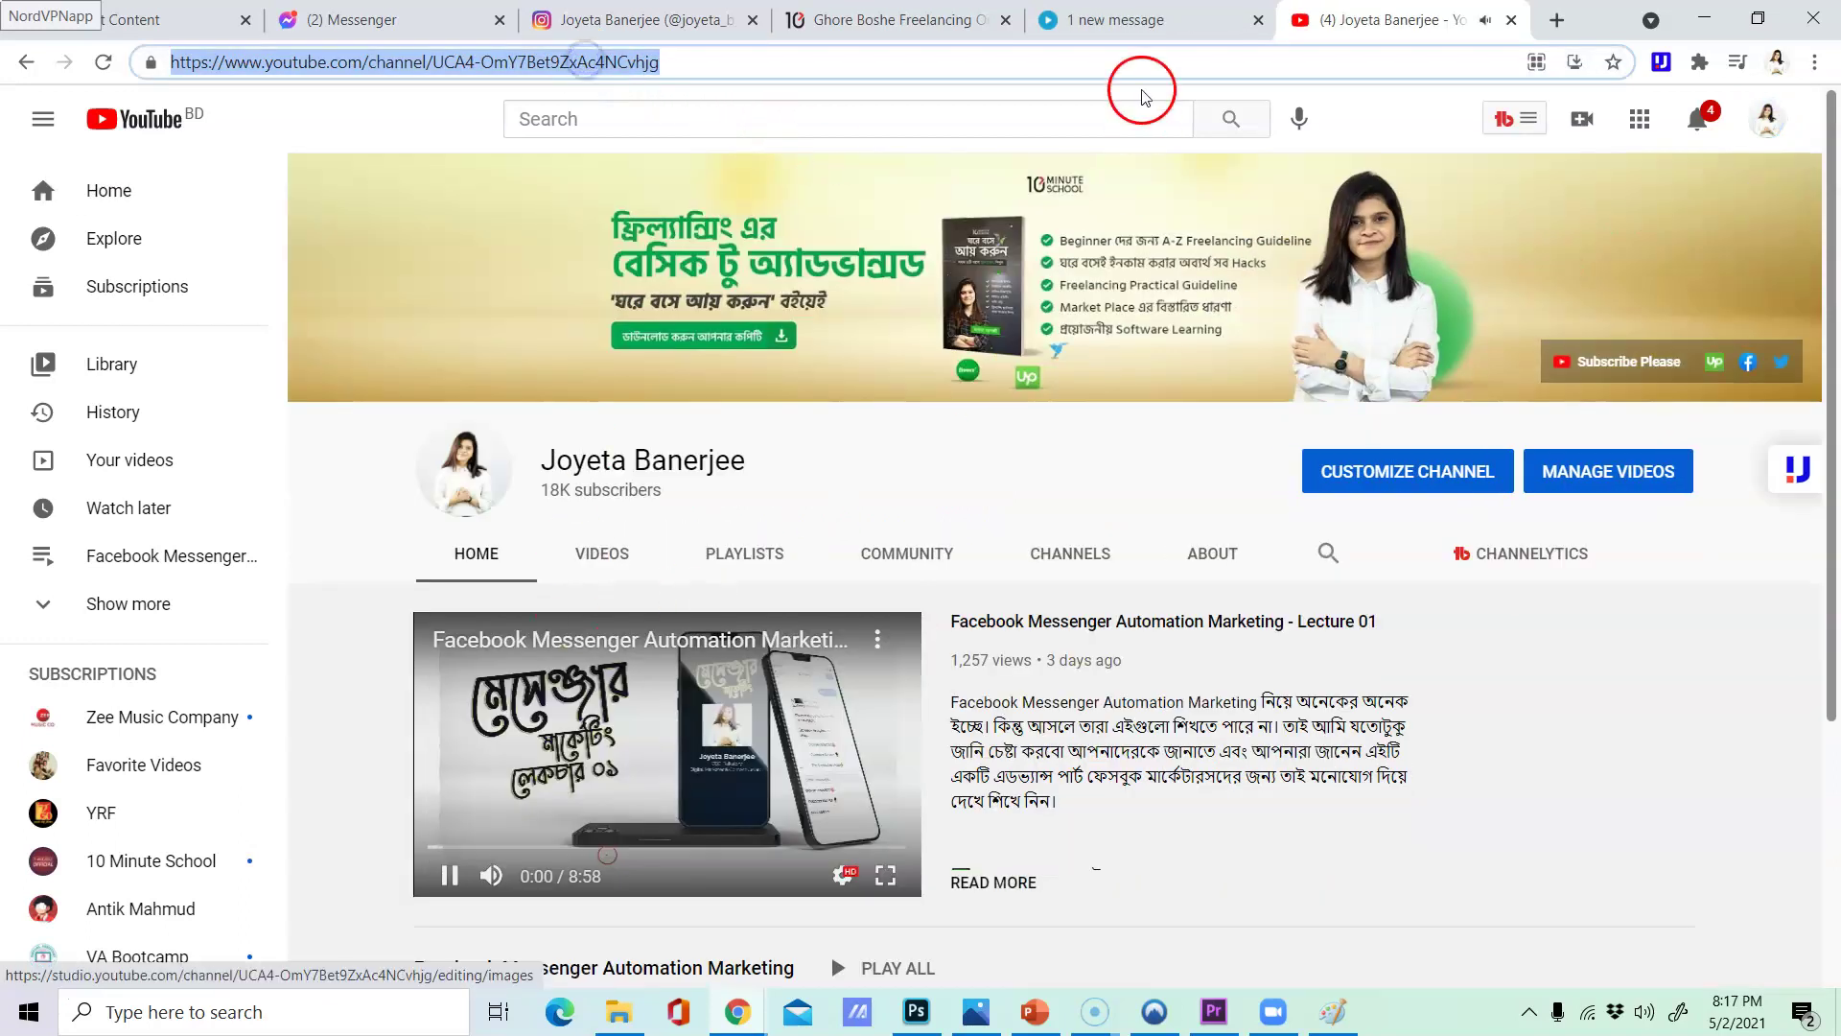
click(1512, 21)
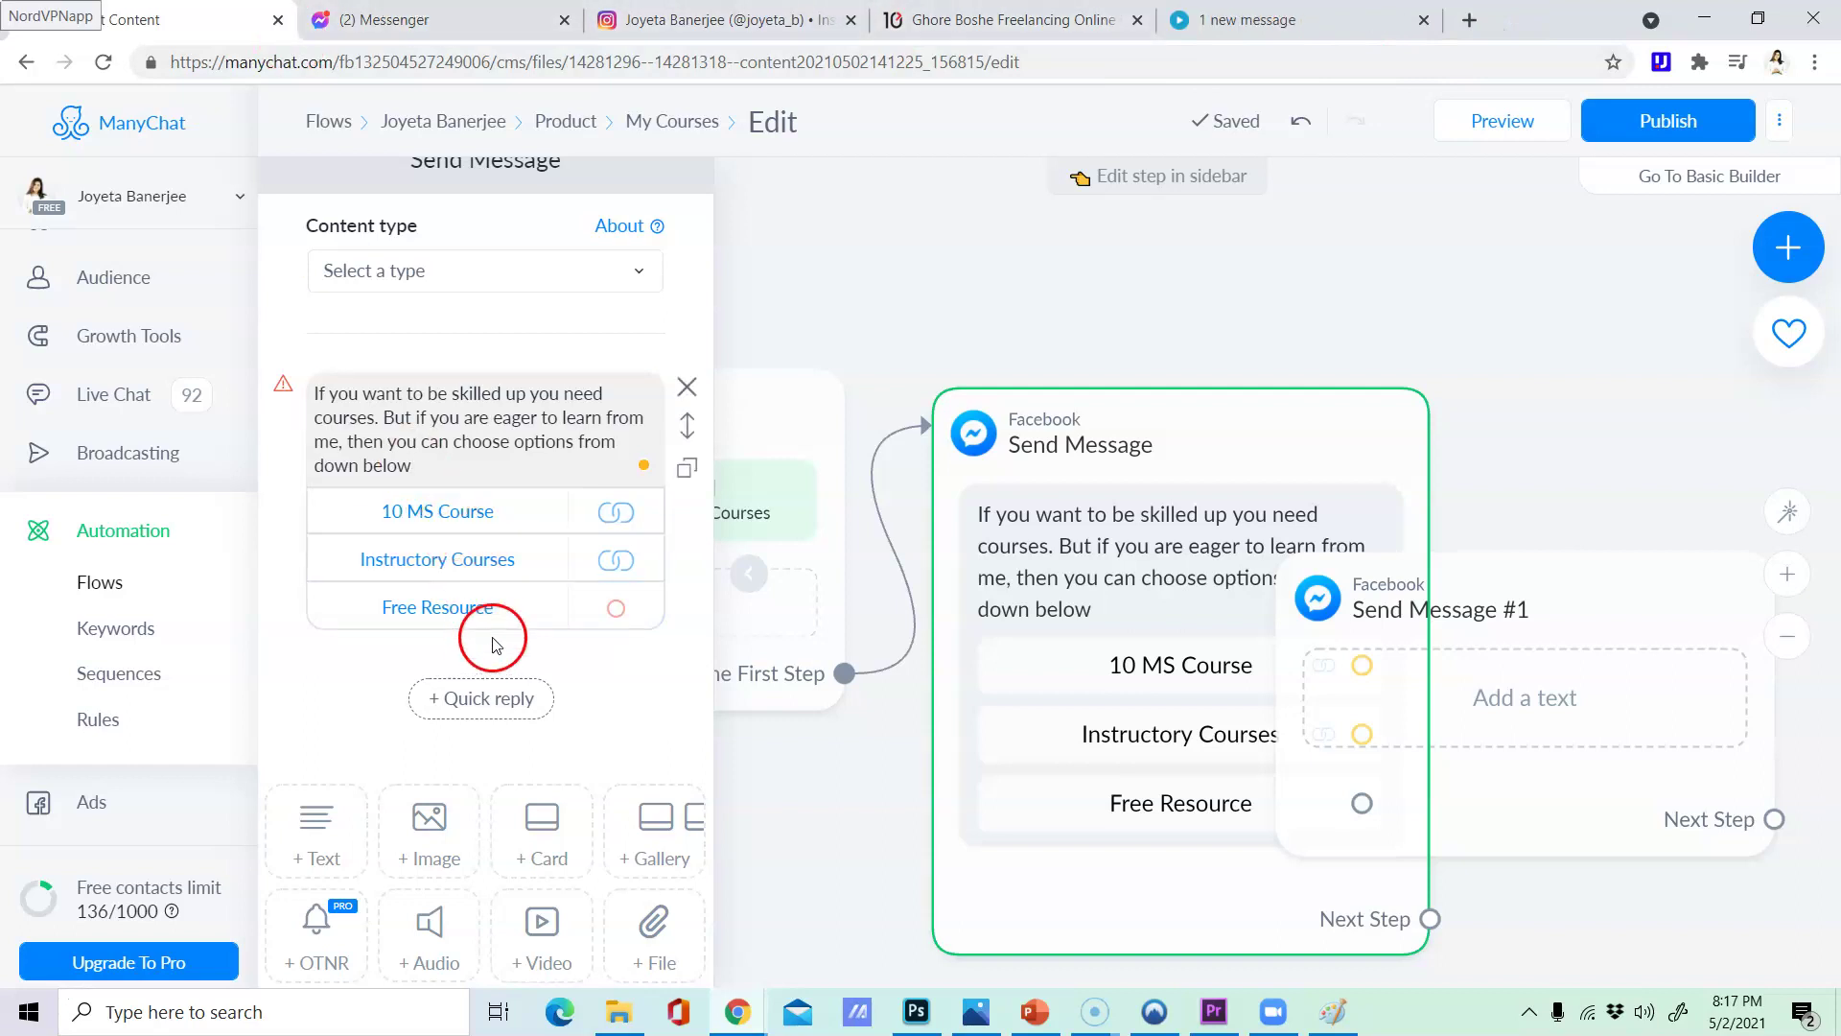
- Set the Free Resource button to open the copied YouTube channel address
click(515, 609)
click(818, 756)
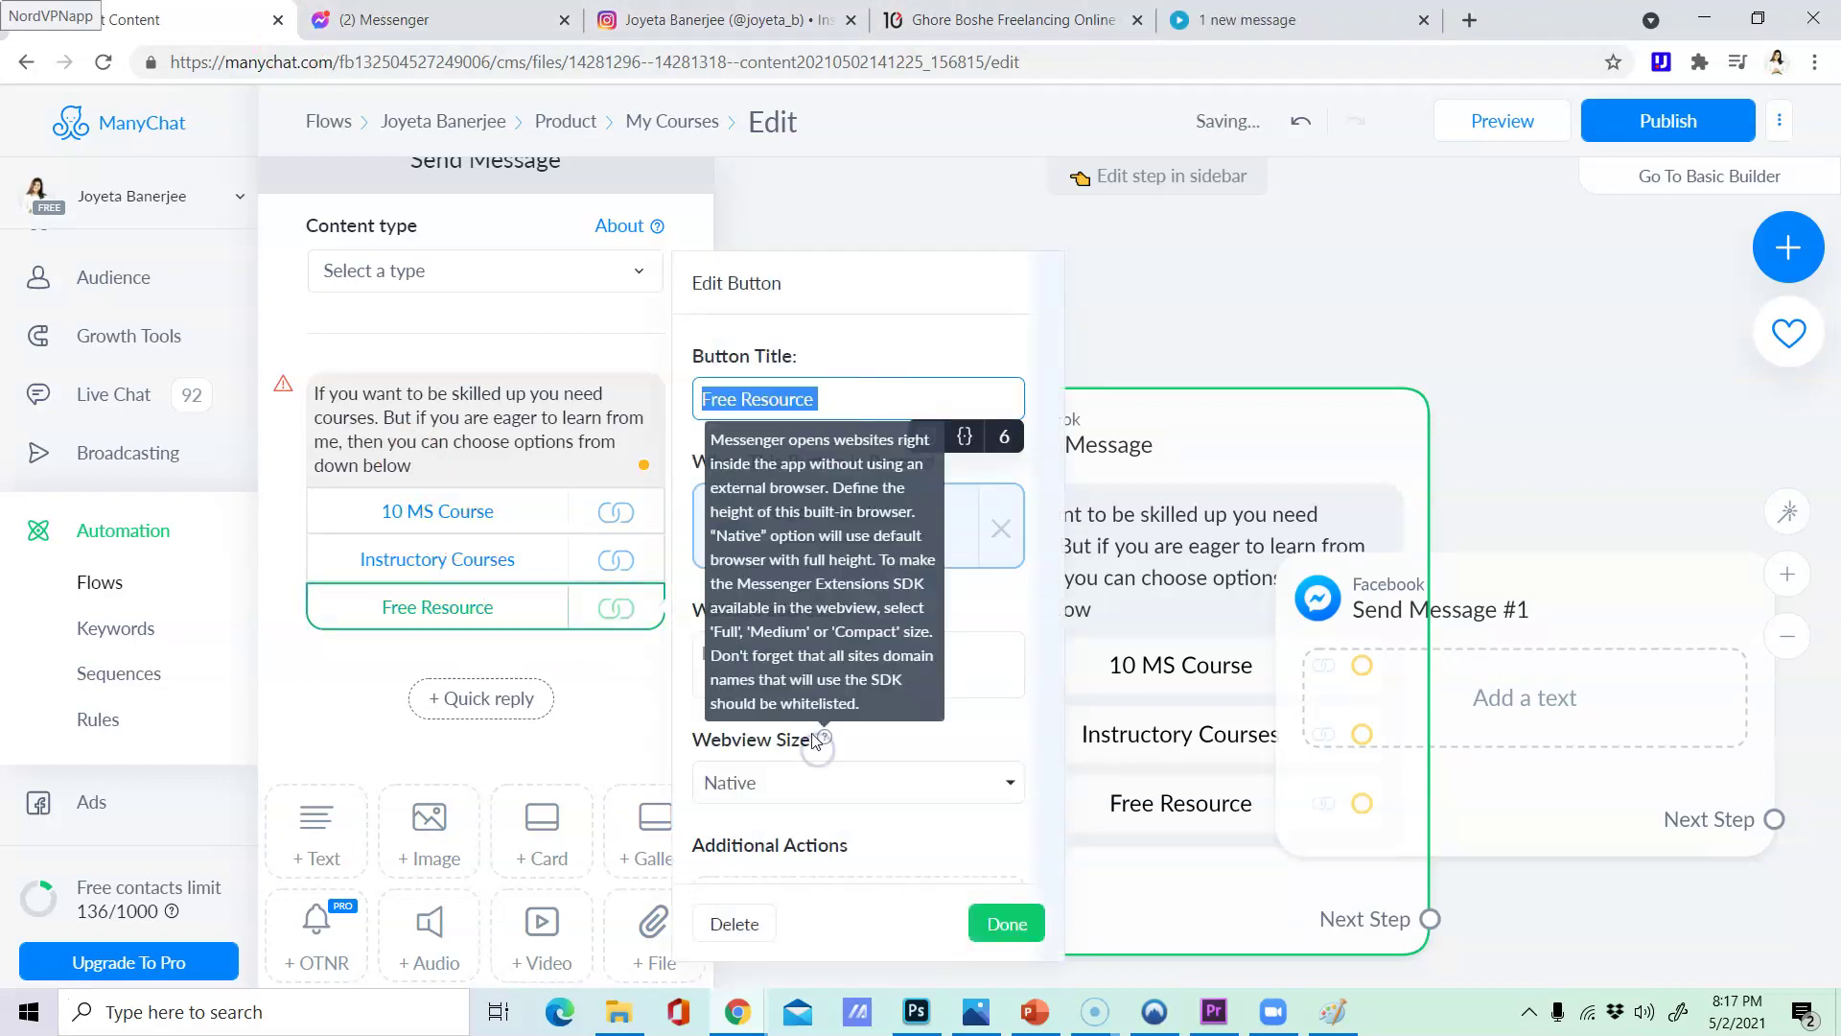
click(702, 648)
key(ctrl+v)
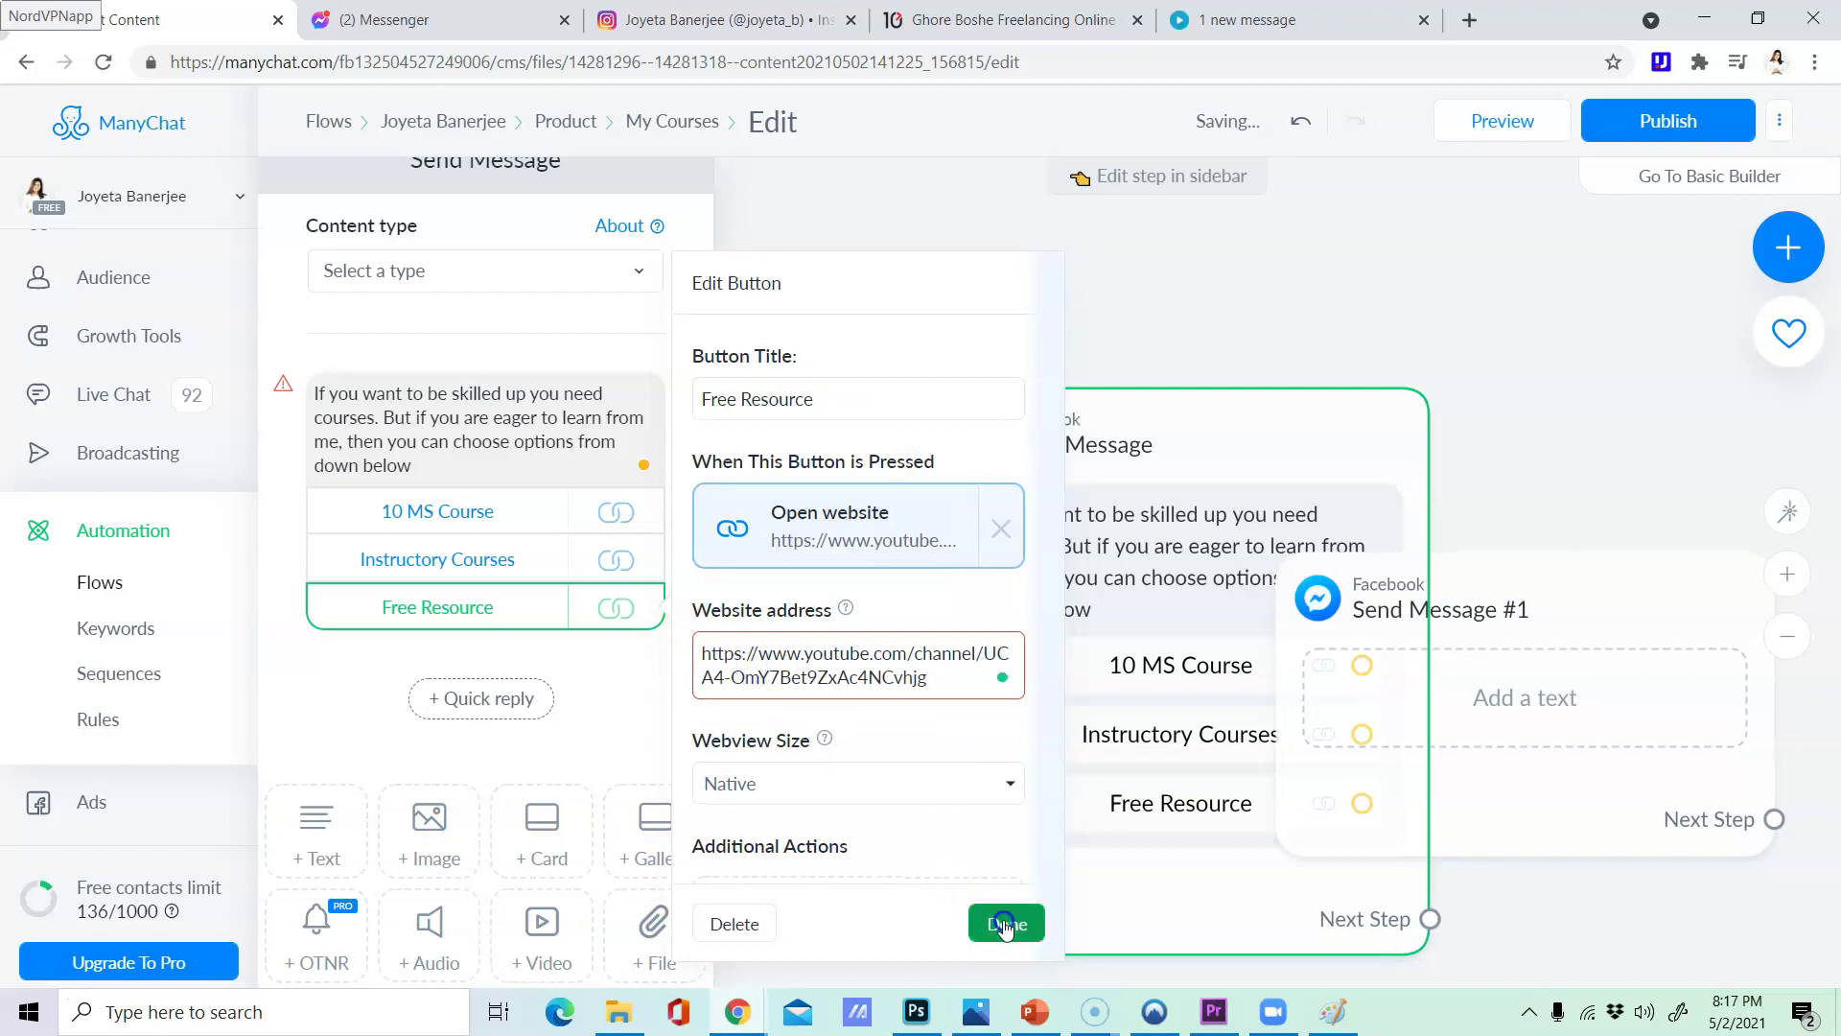
click(1004, 925)
- Delete the empty Send Message #1 step and publish the My Courses flow
click(1531, 707)
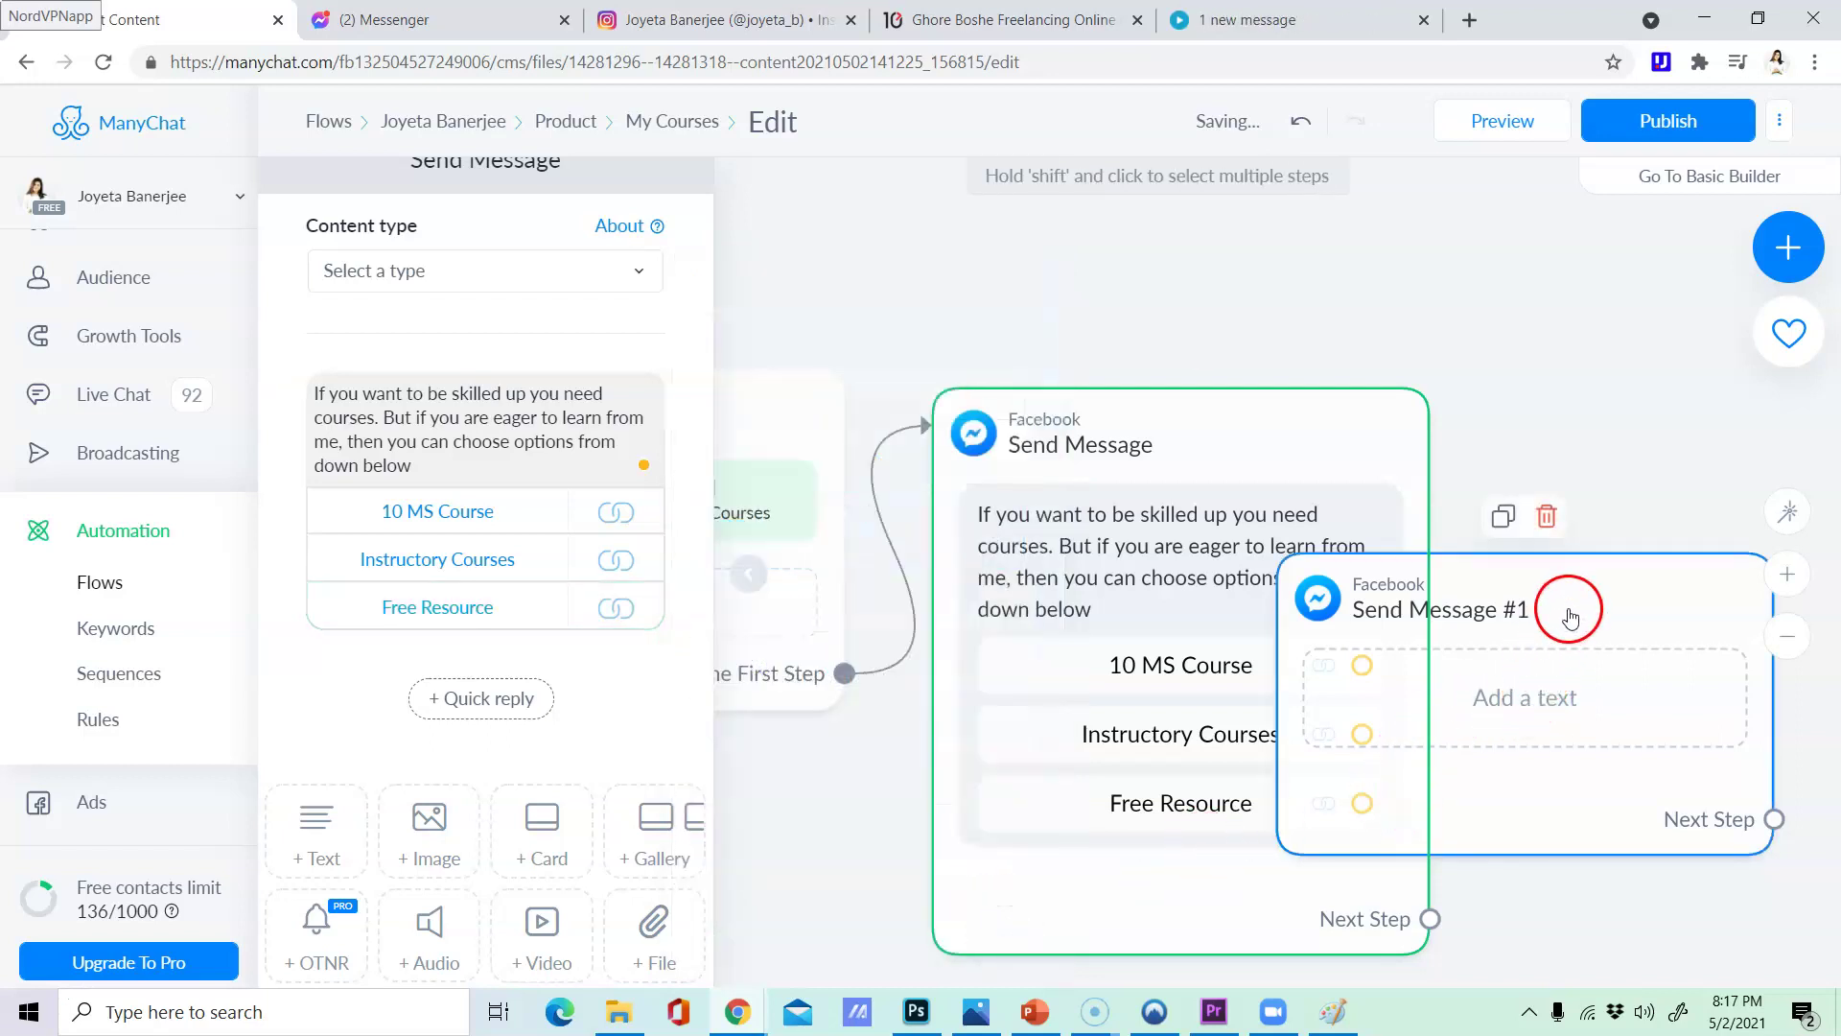
click(1547, 517)
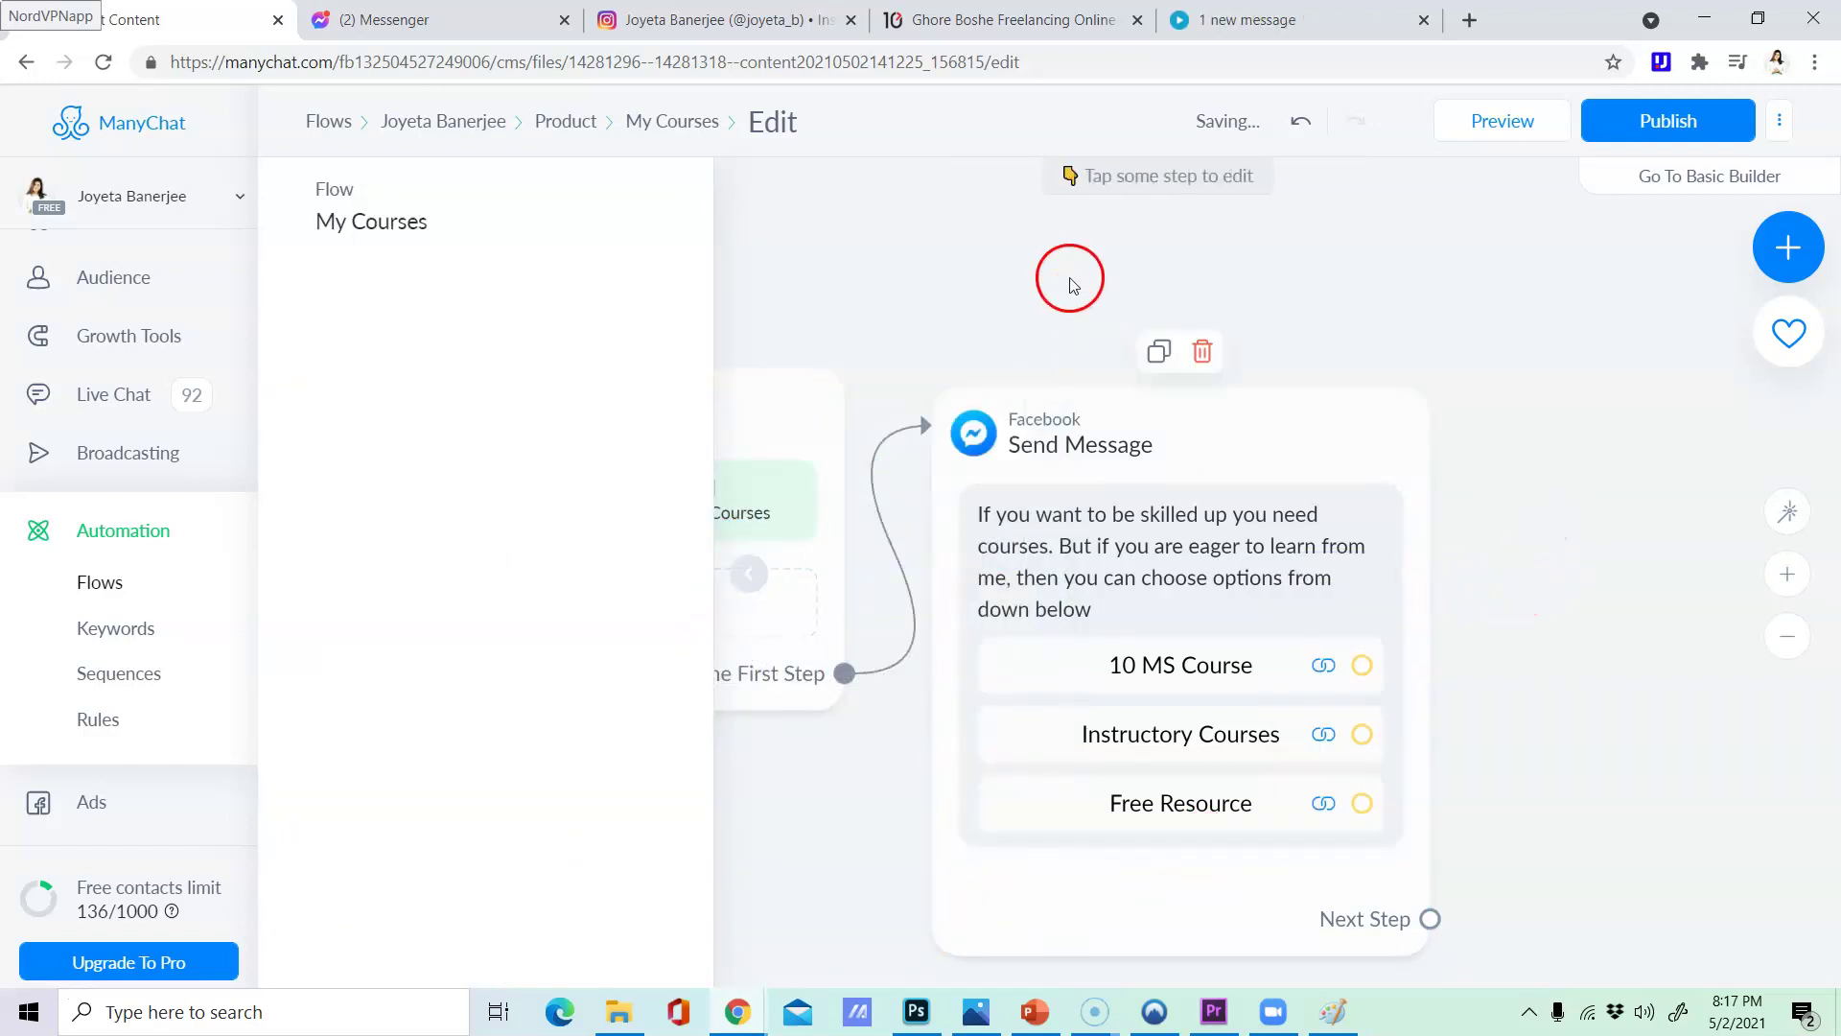
click(1068, 275)
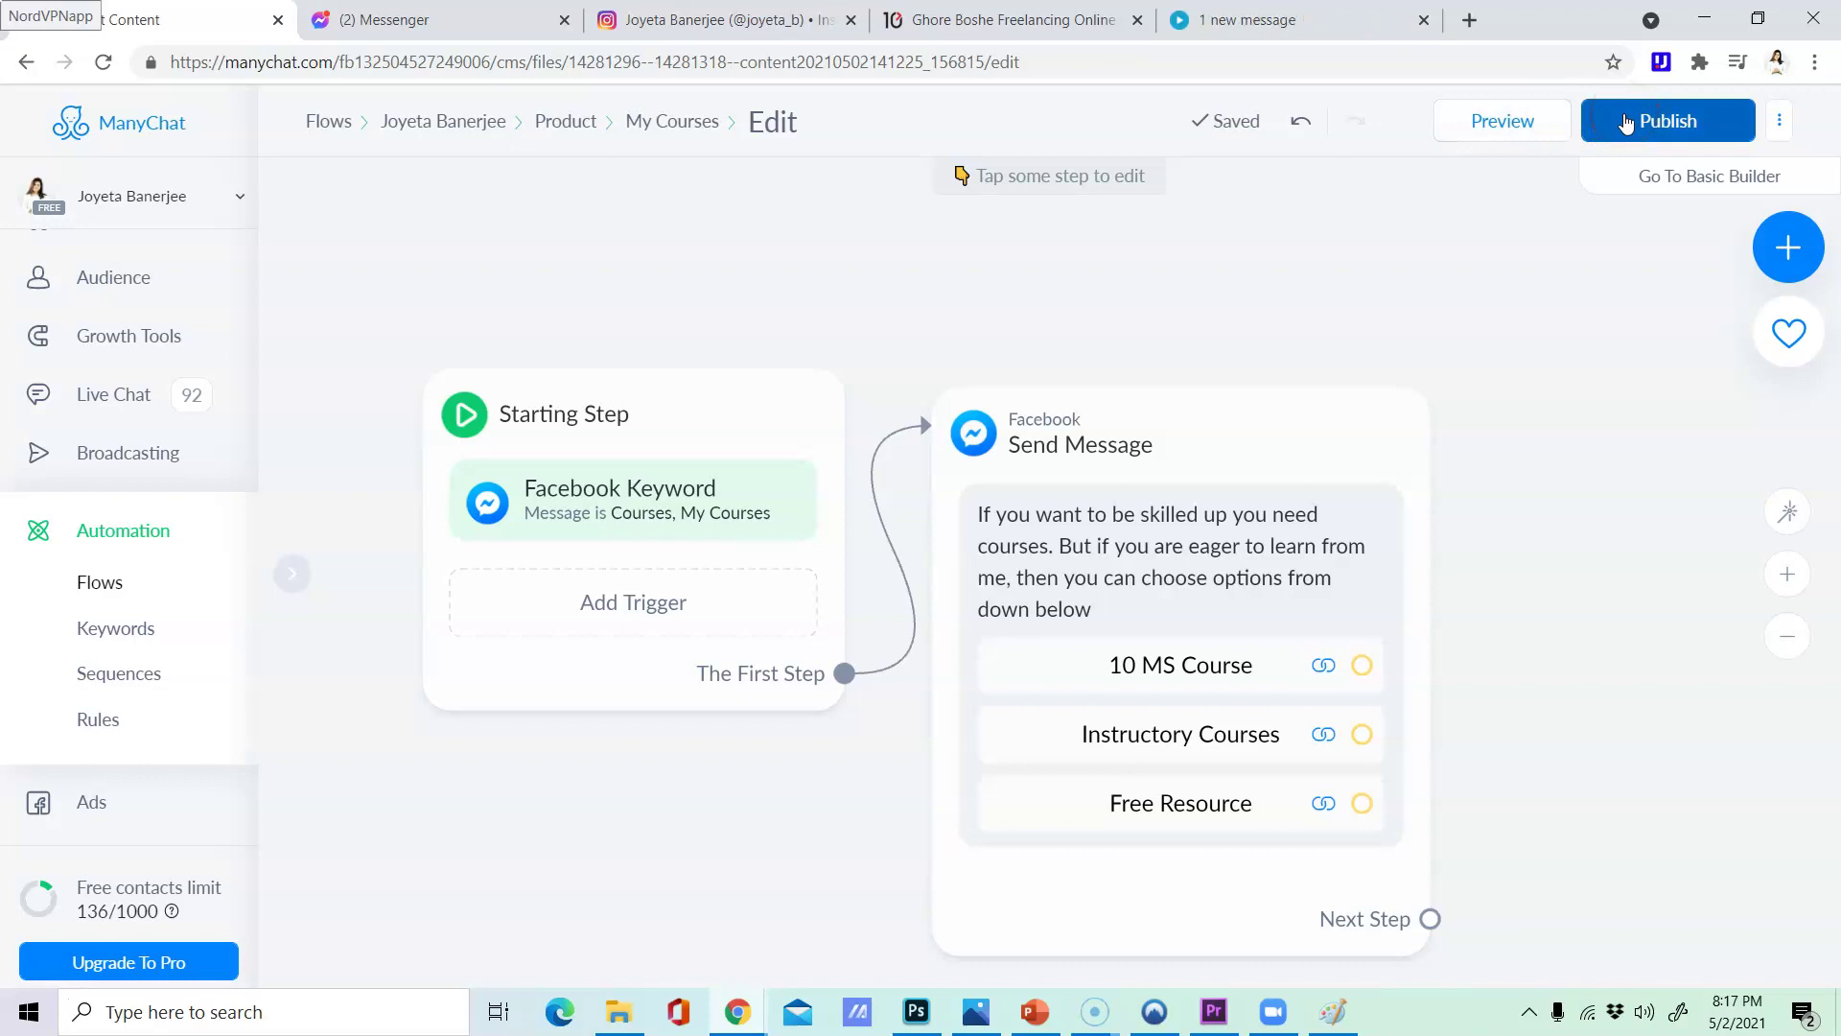
click(1626, 122)
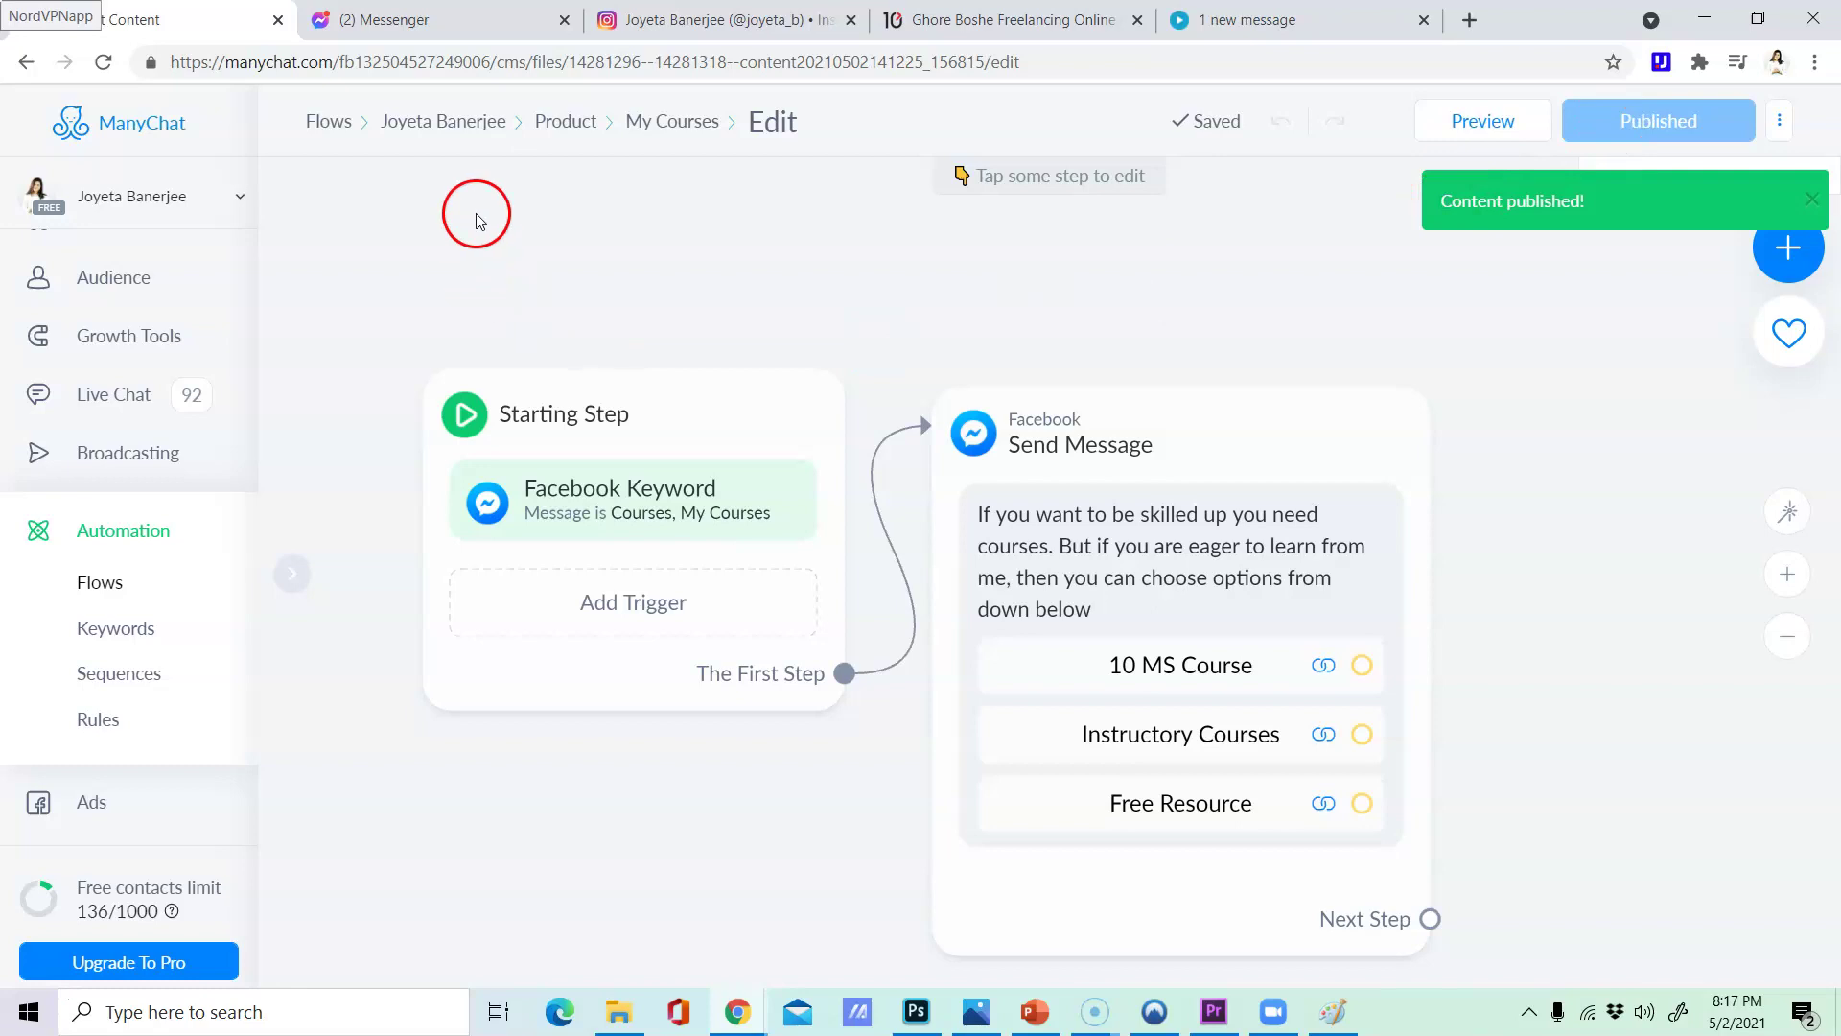
- Open the Welcome Message flow from its folder and edit its message step
click(471, 125)
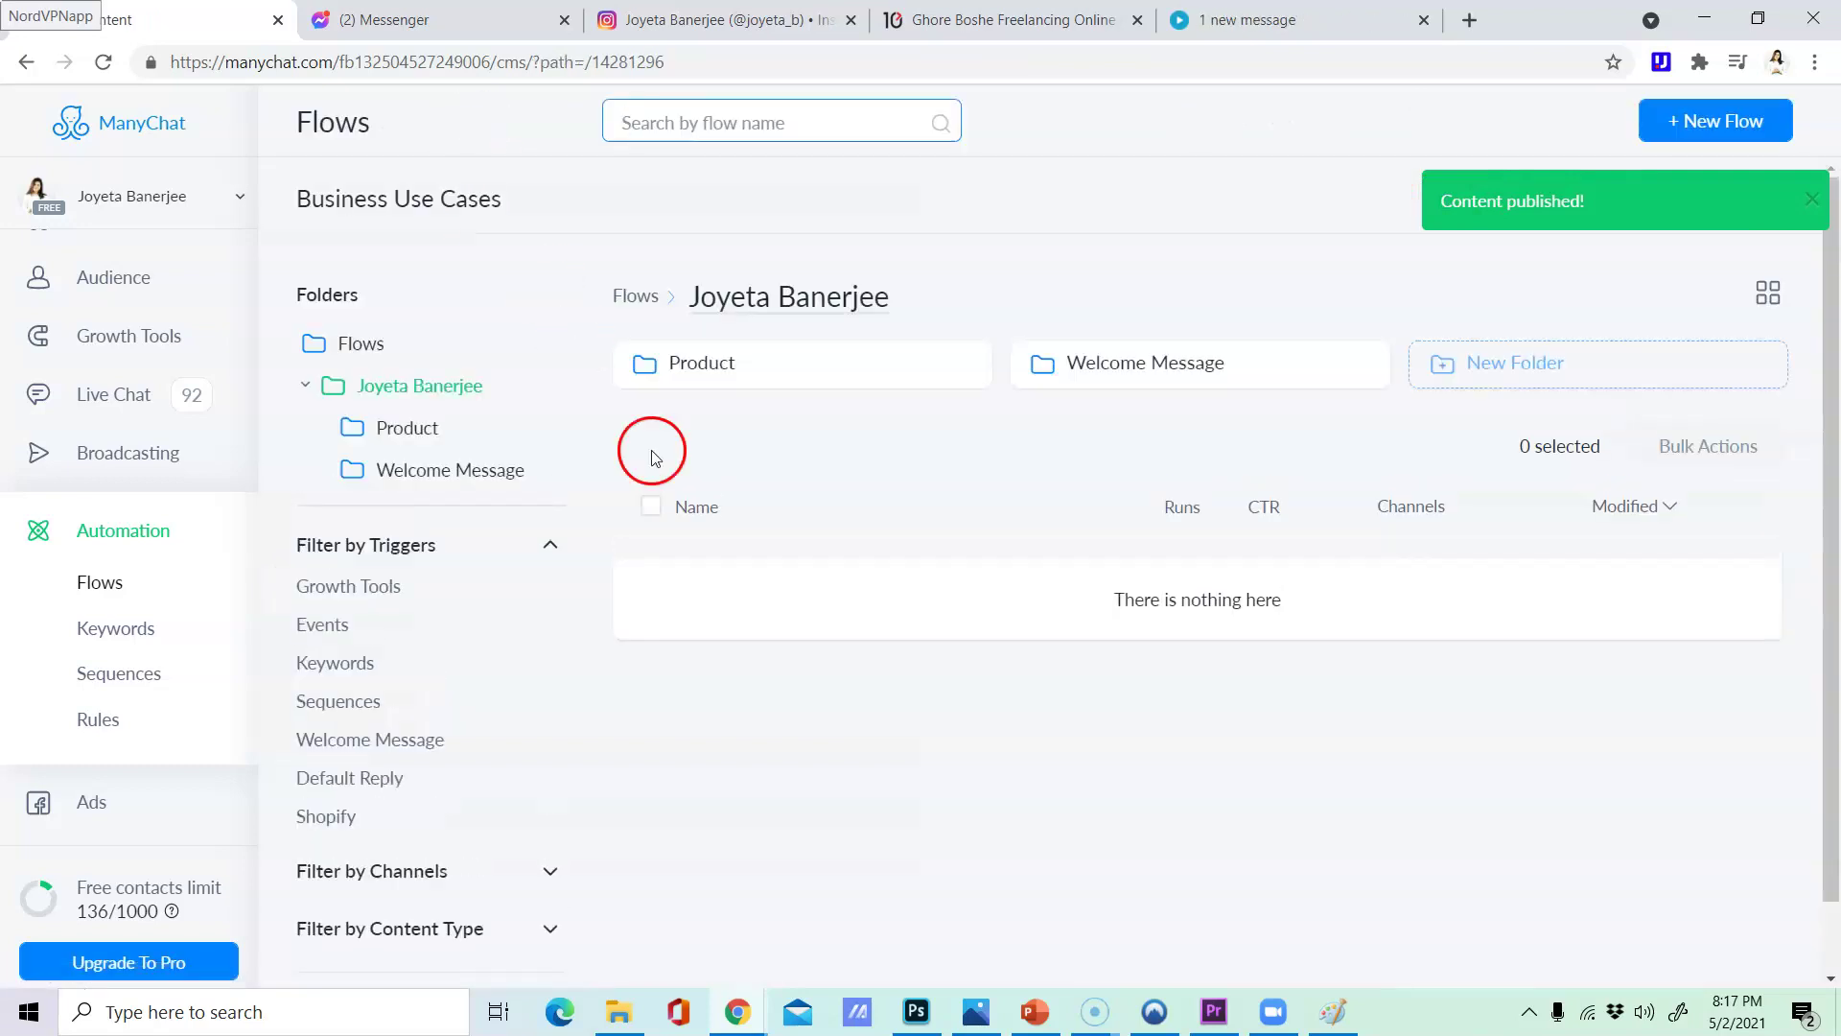
click(1089, 361)
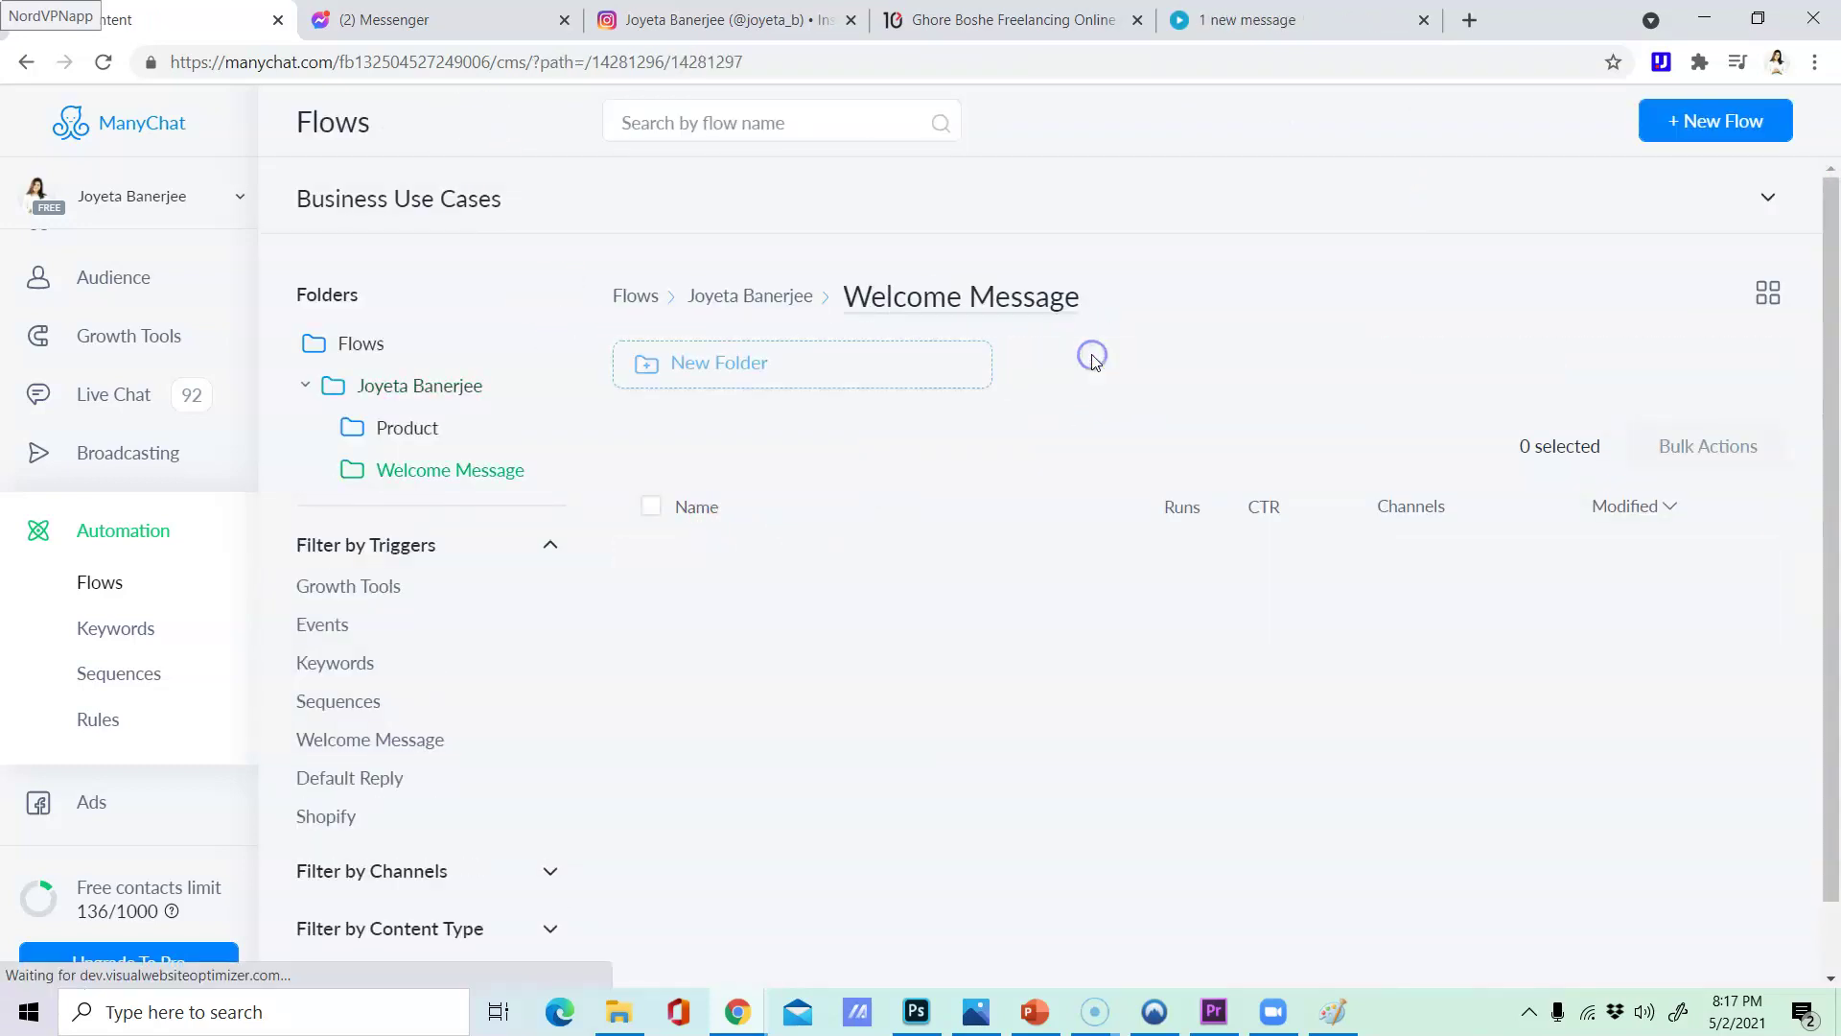
click(837, 602)
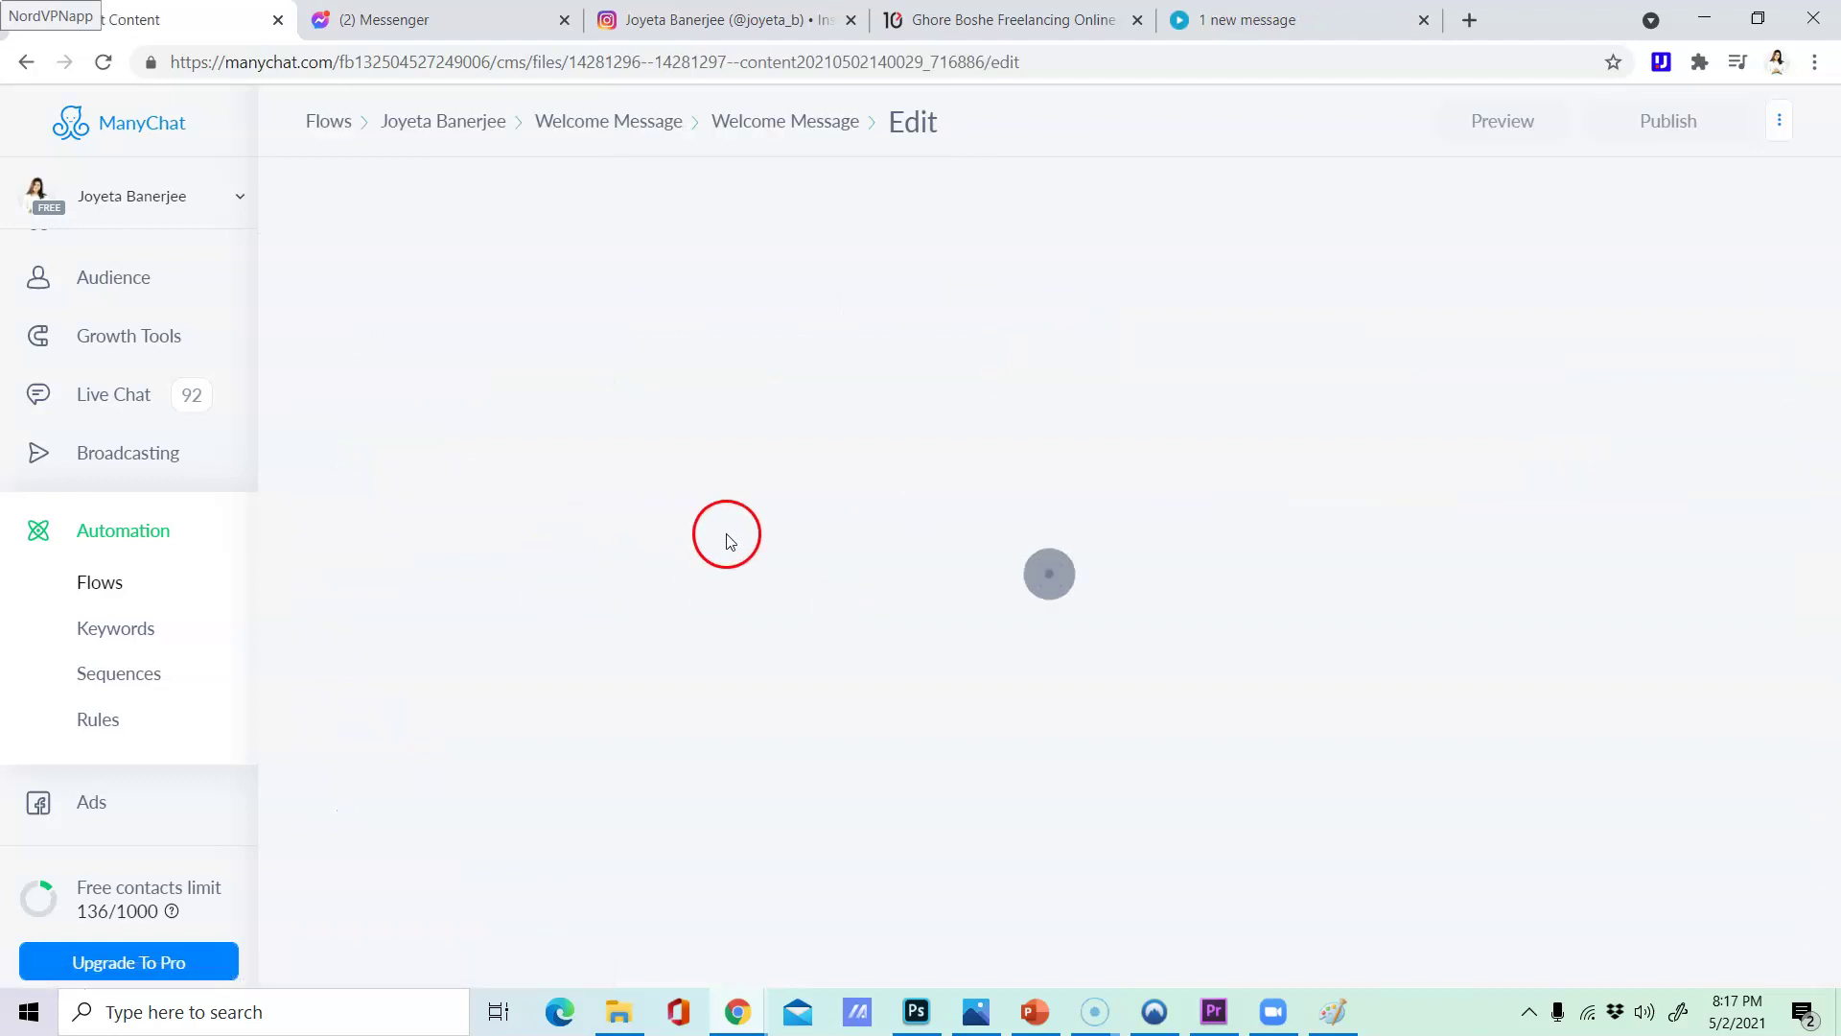
scroll(1151, 847, up, 2)
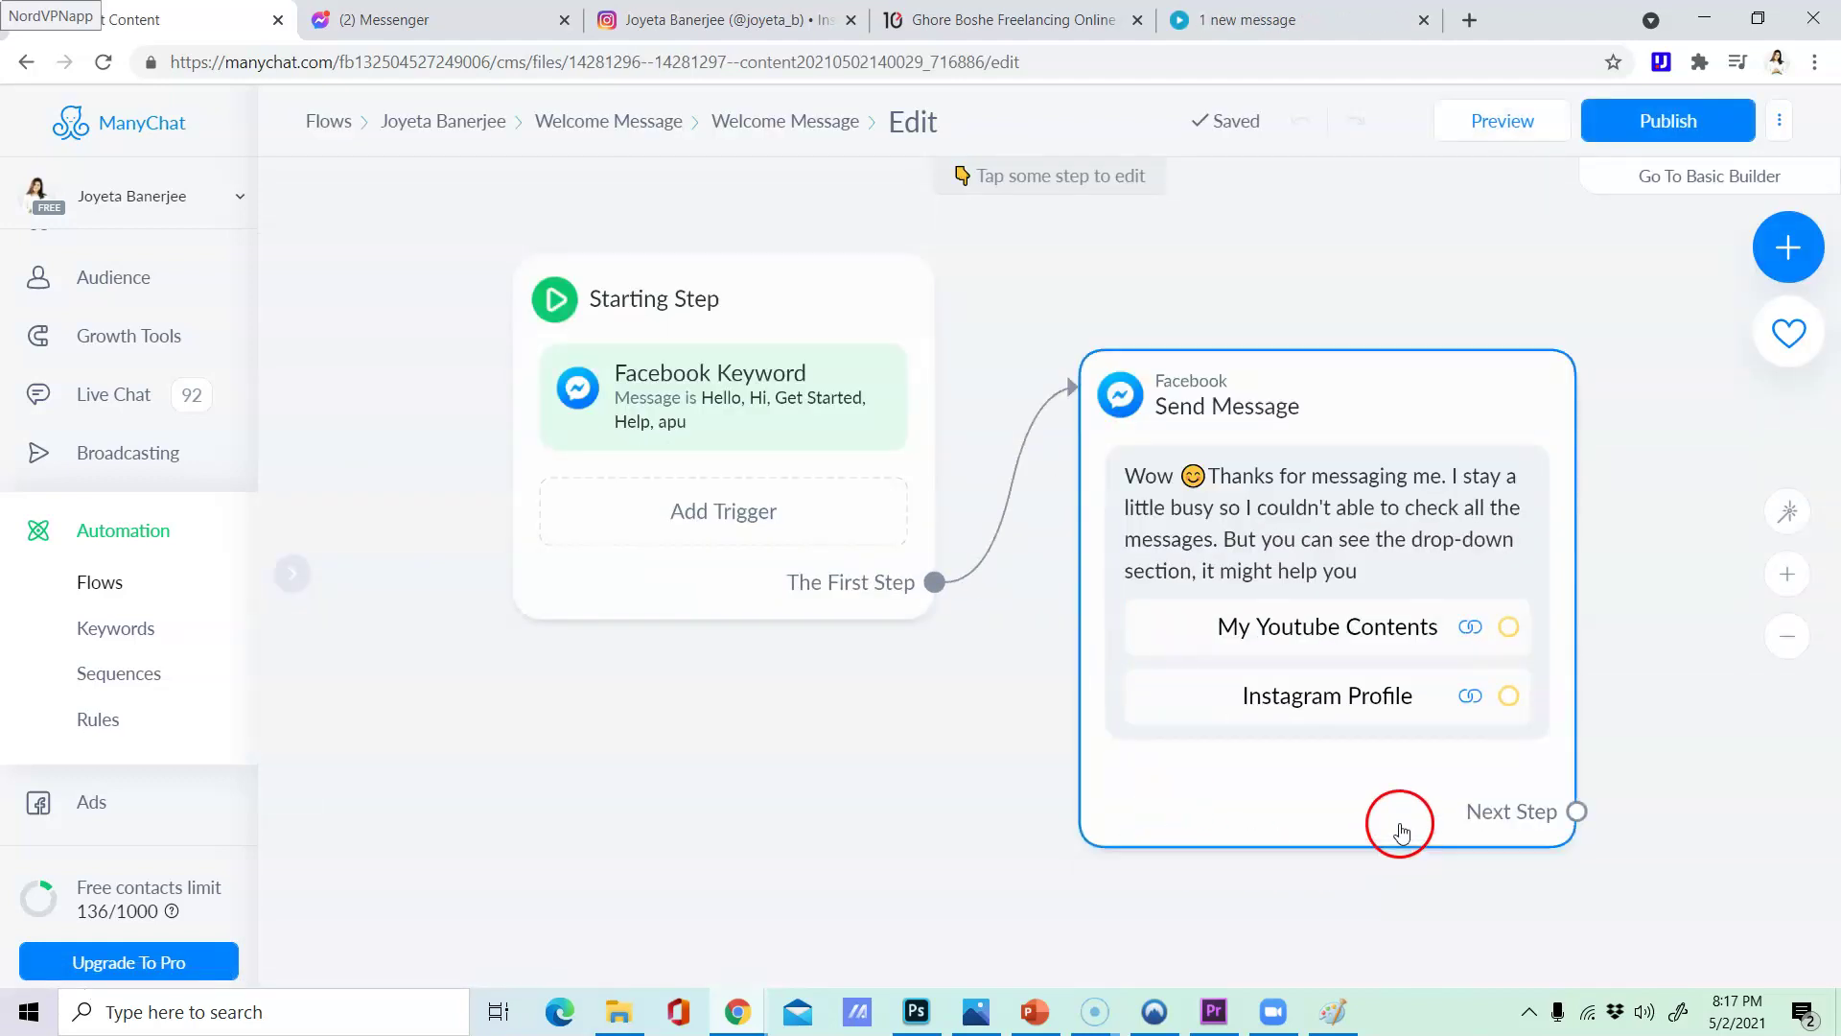
click(1361, 533)
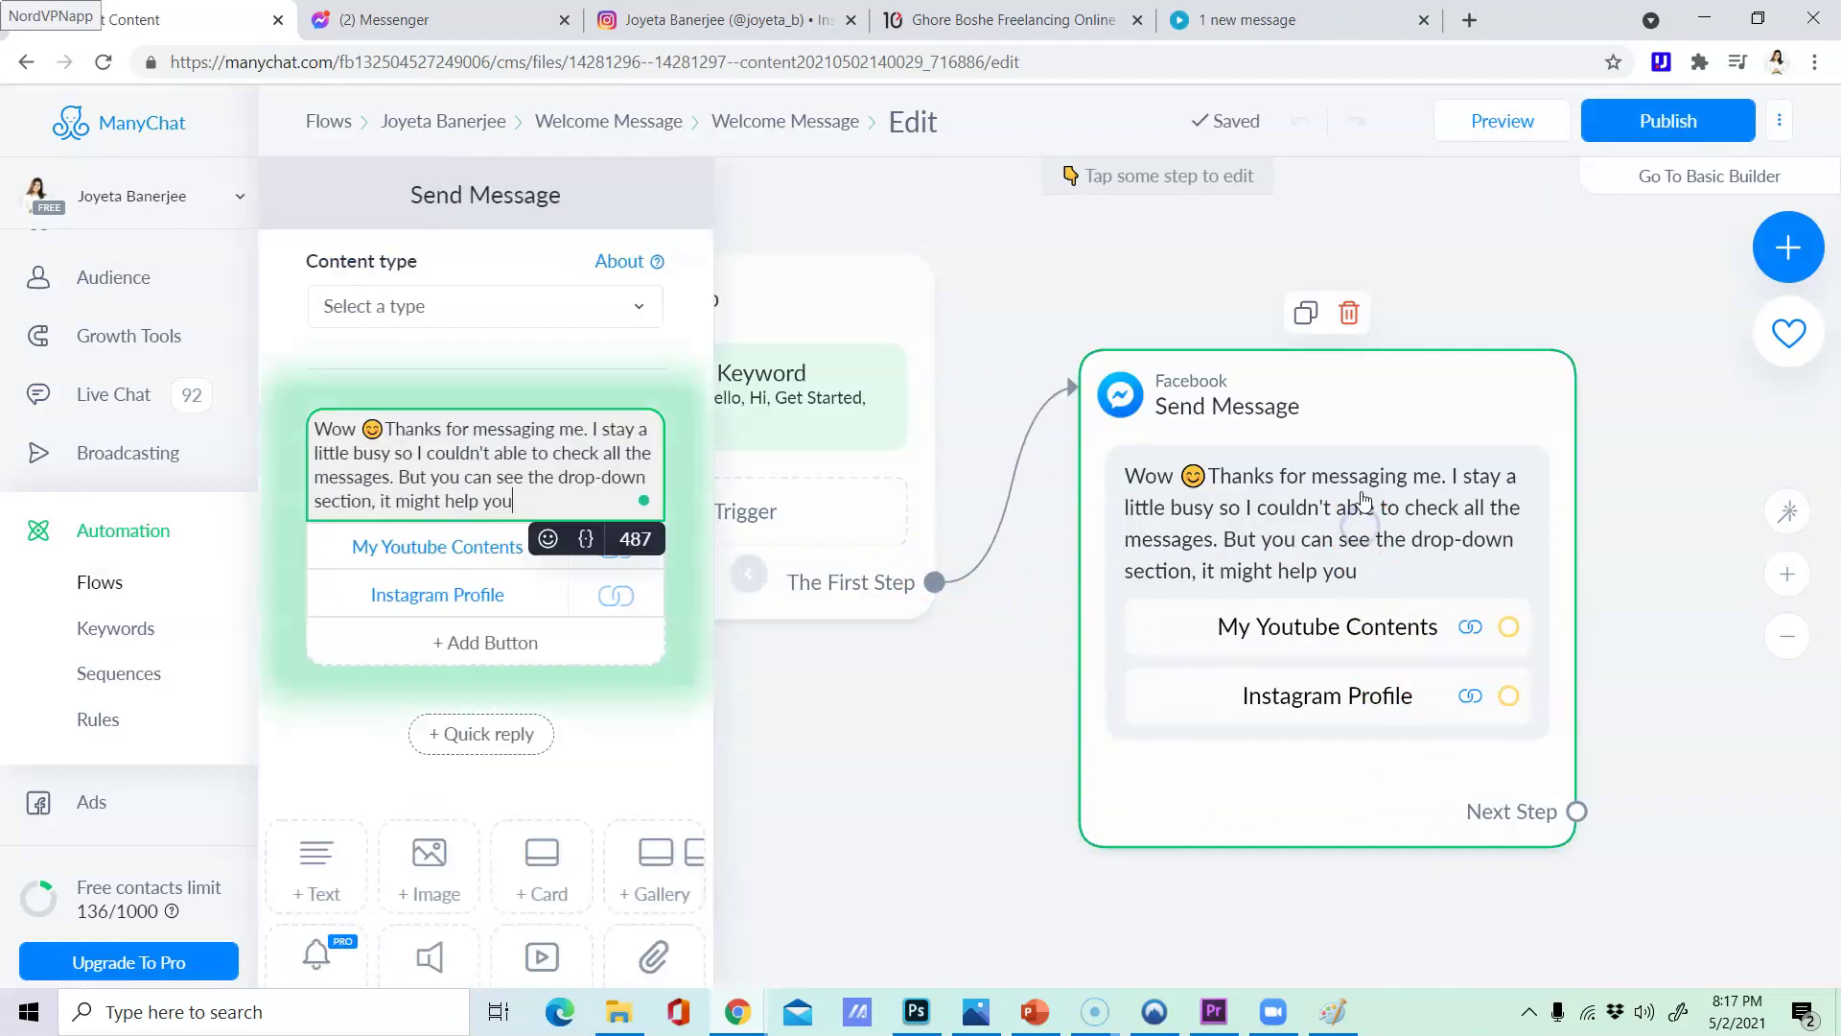
- Add a 'My Courses' button to the message set to start another flow
click(498, 639)
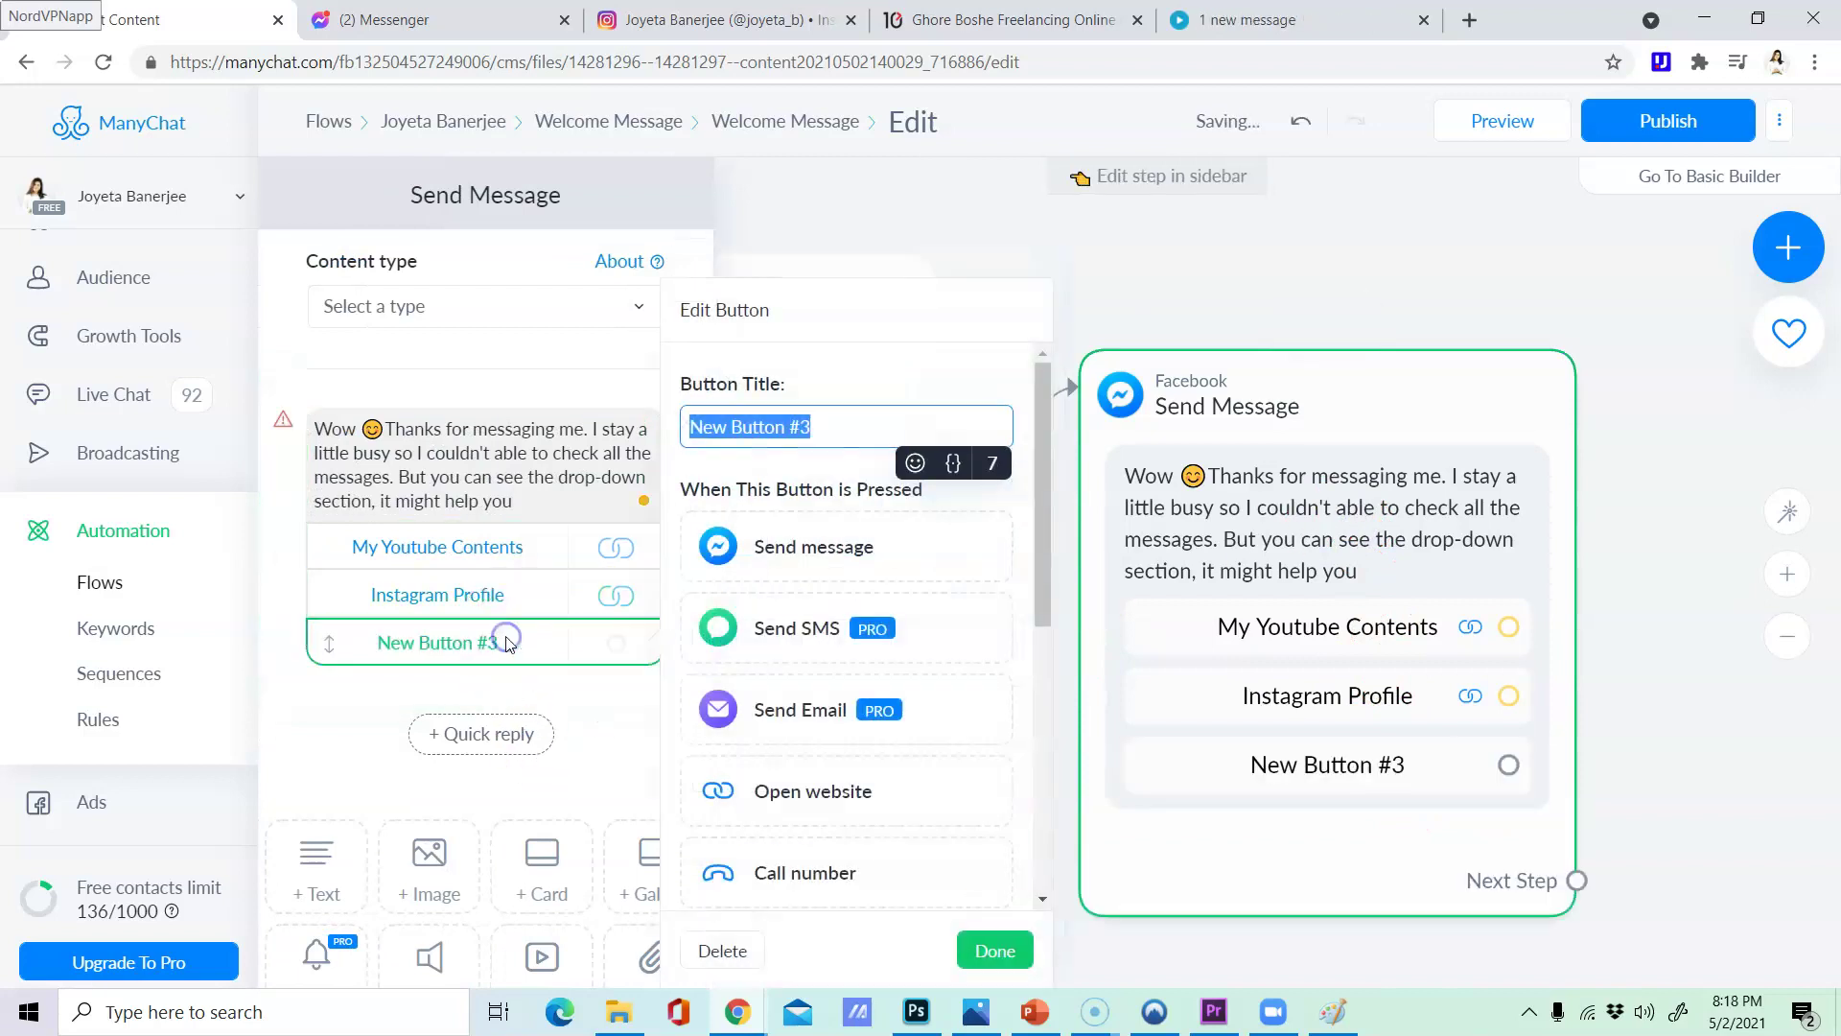
text(My Courses)
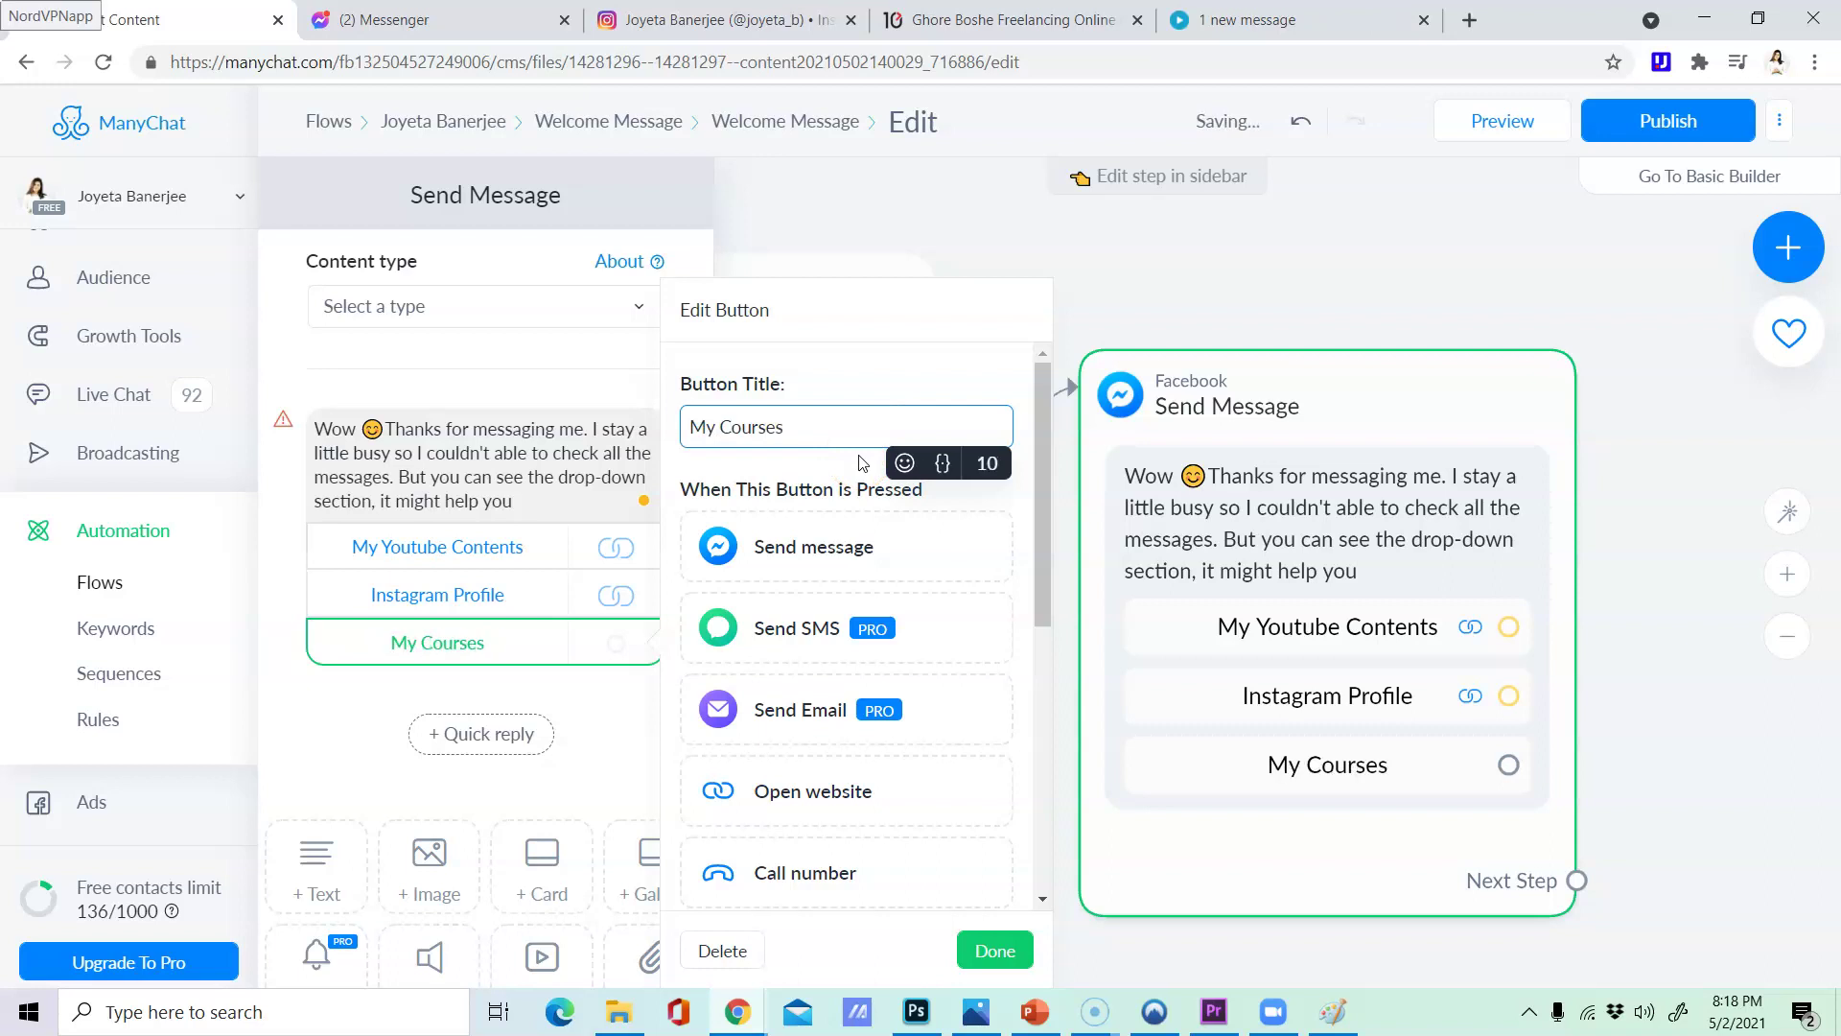
scroll(896, 554, down, 5)
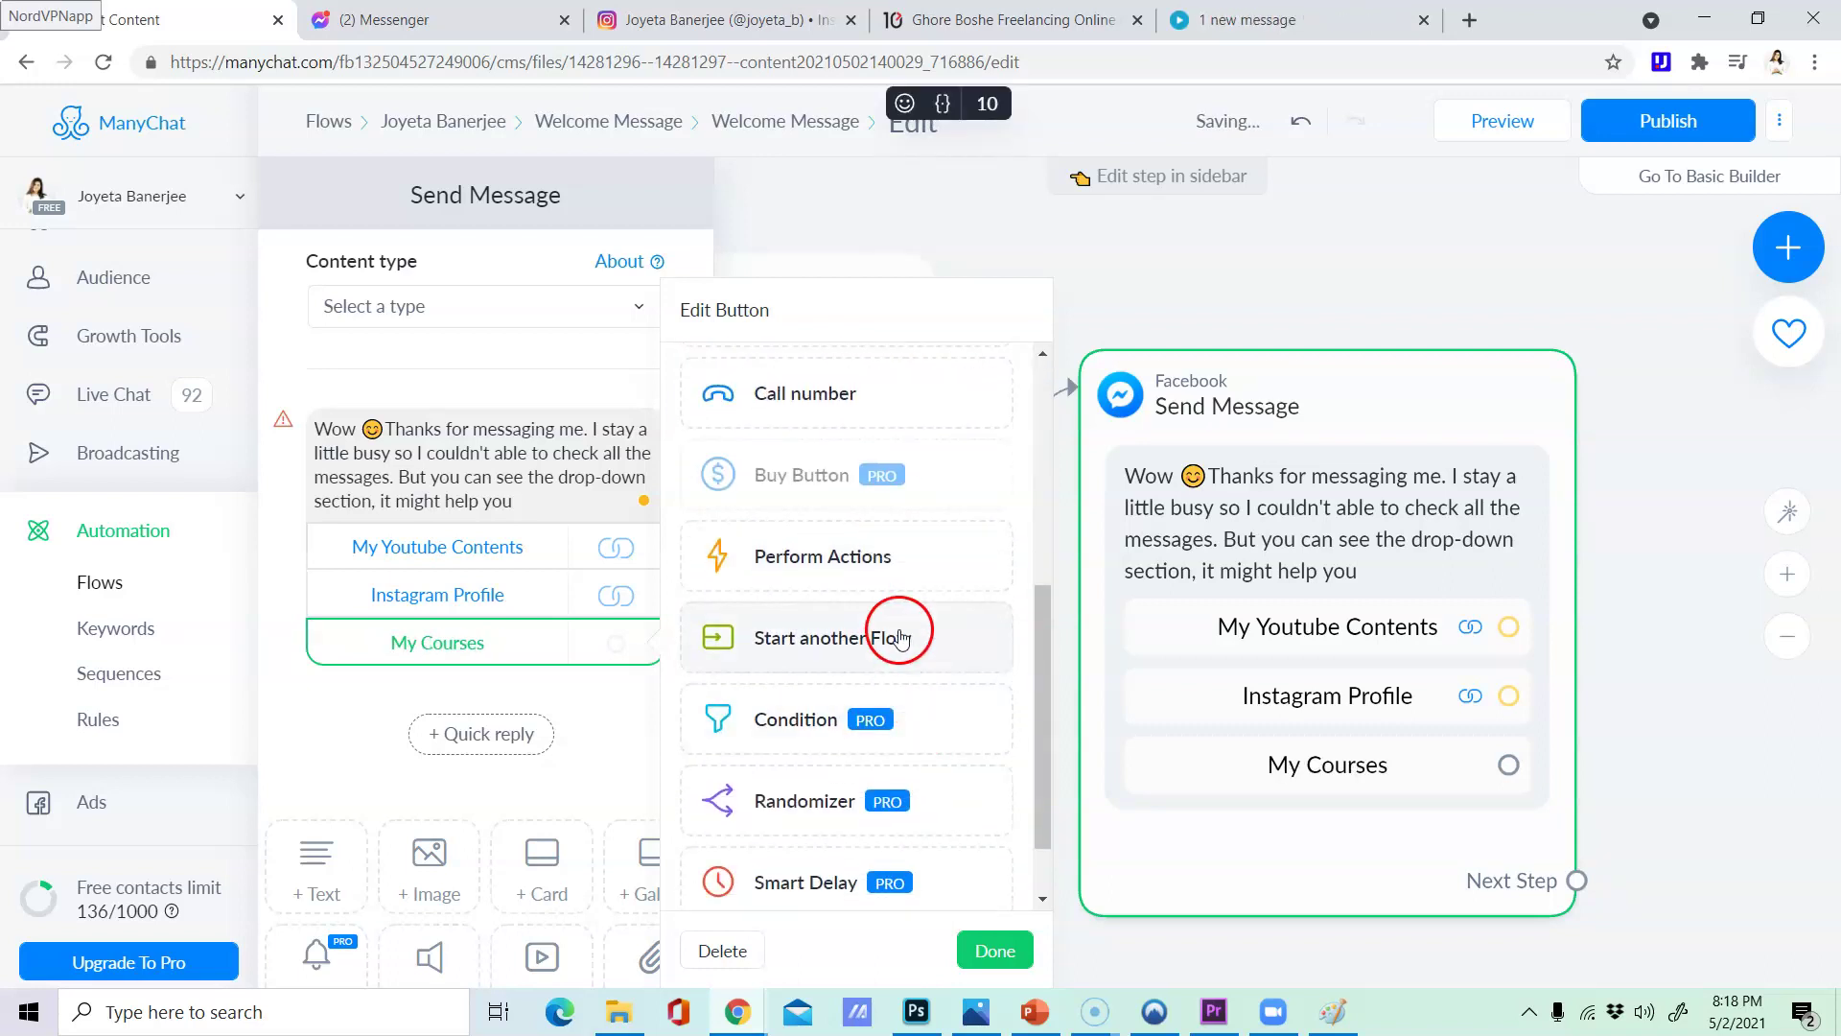
click(900, 635)
click(879, 729)
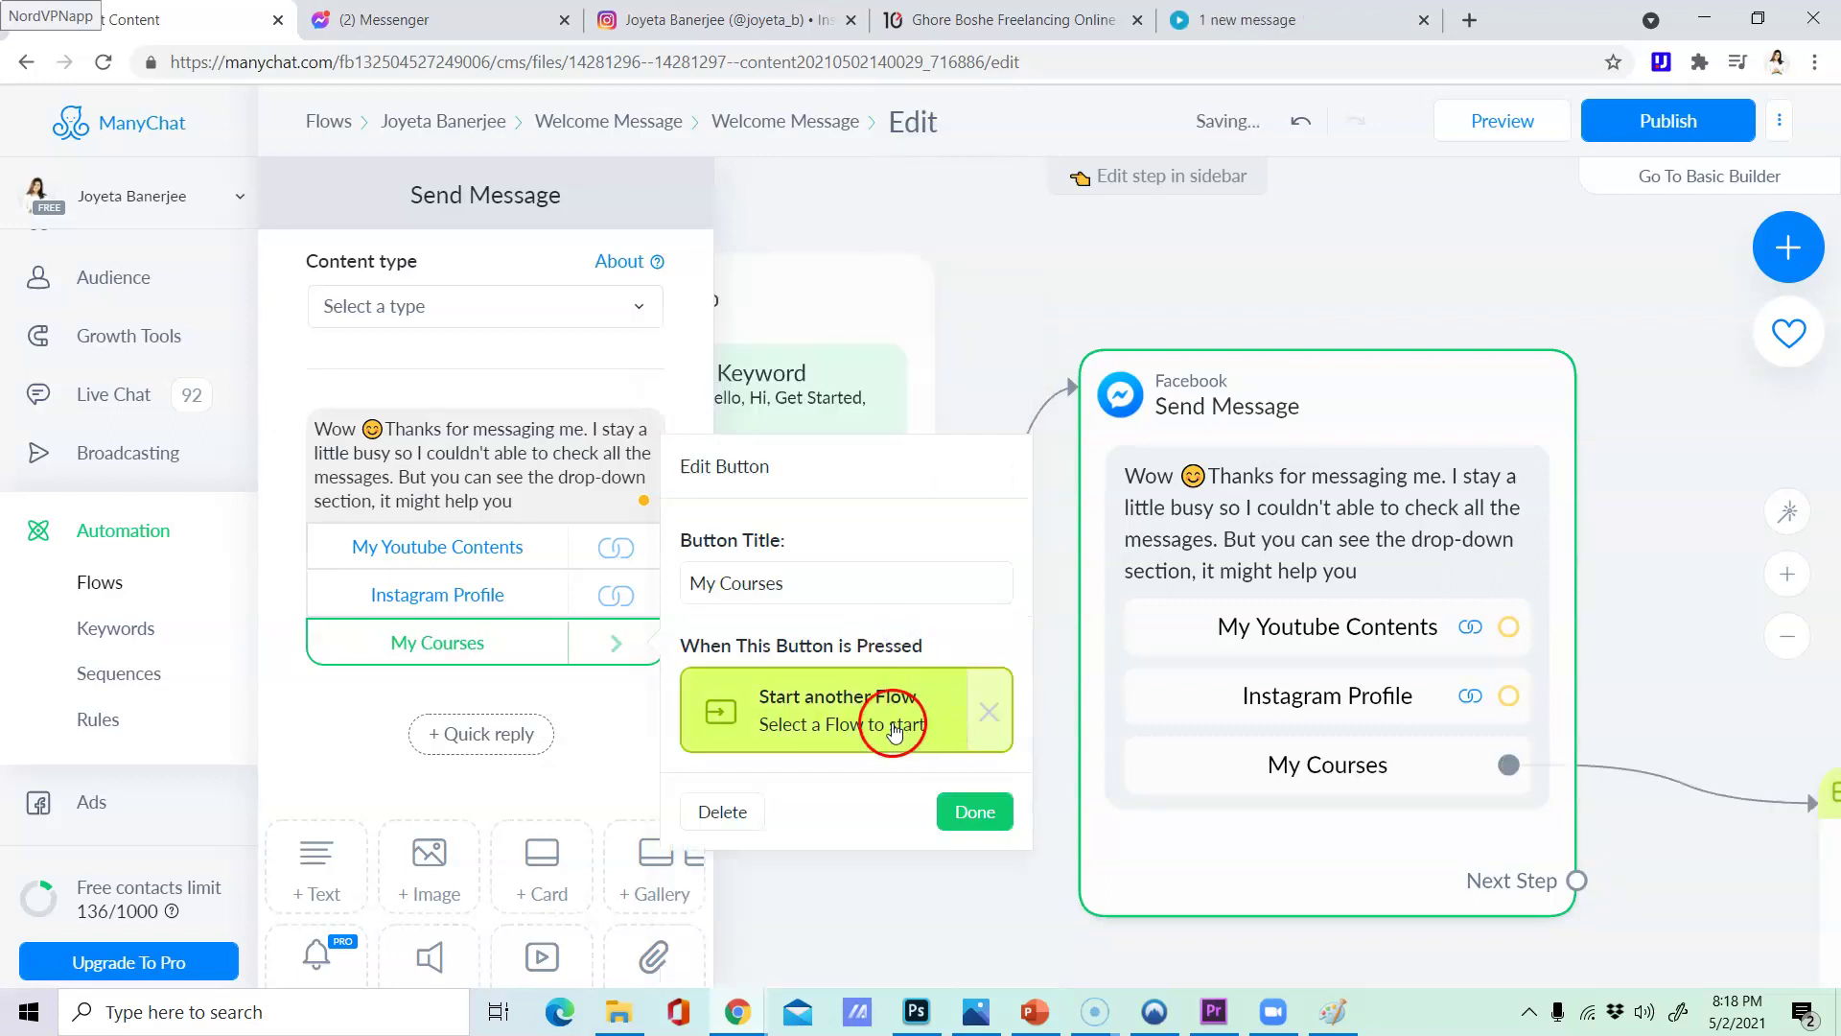
- Link the Start Flow step's next step to the existing Send Message step, then remove that link
click(527, 452)
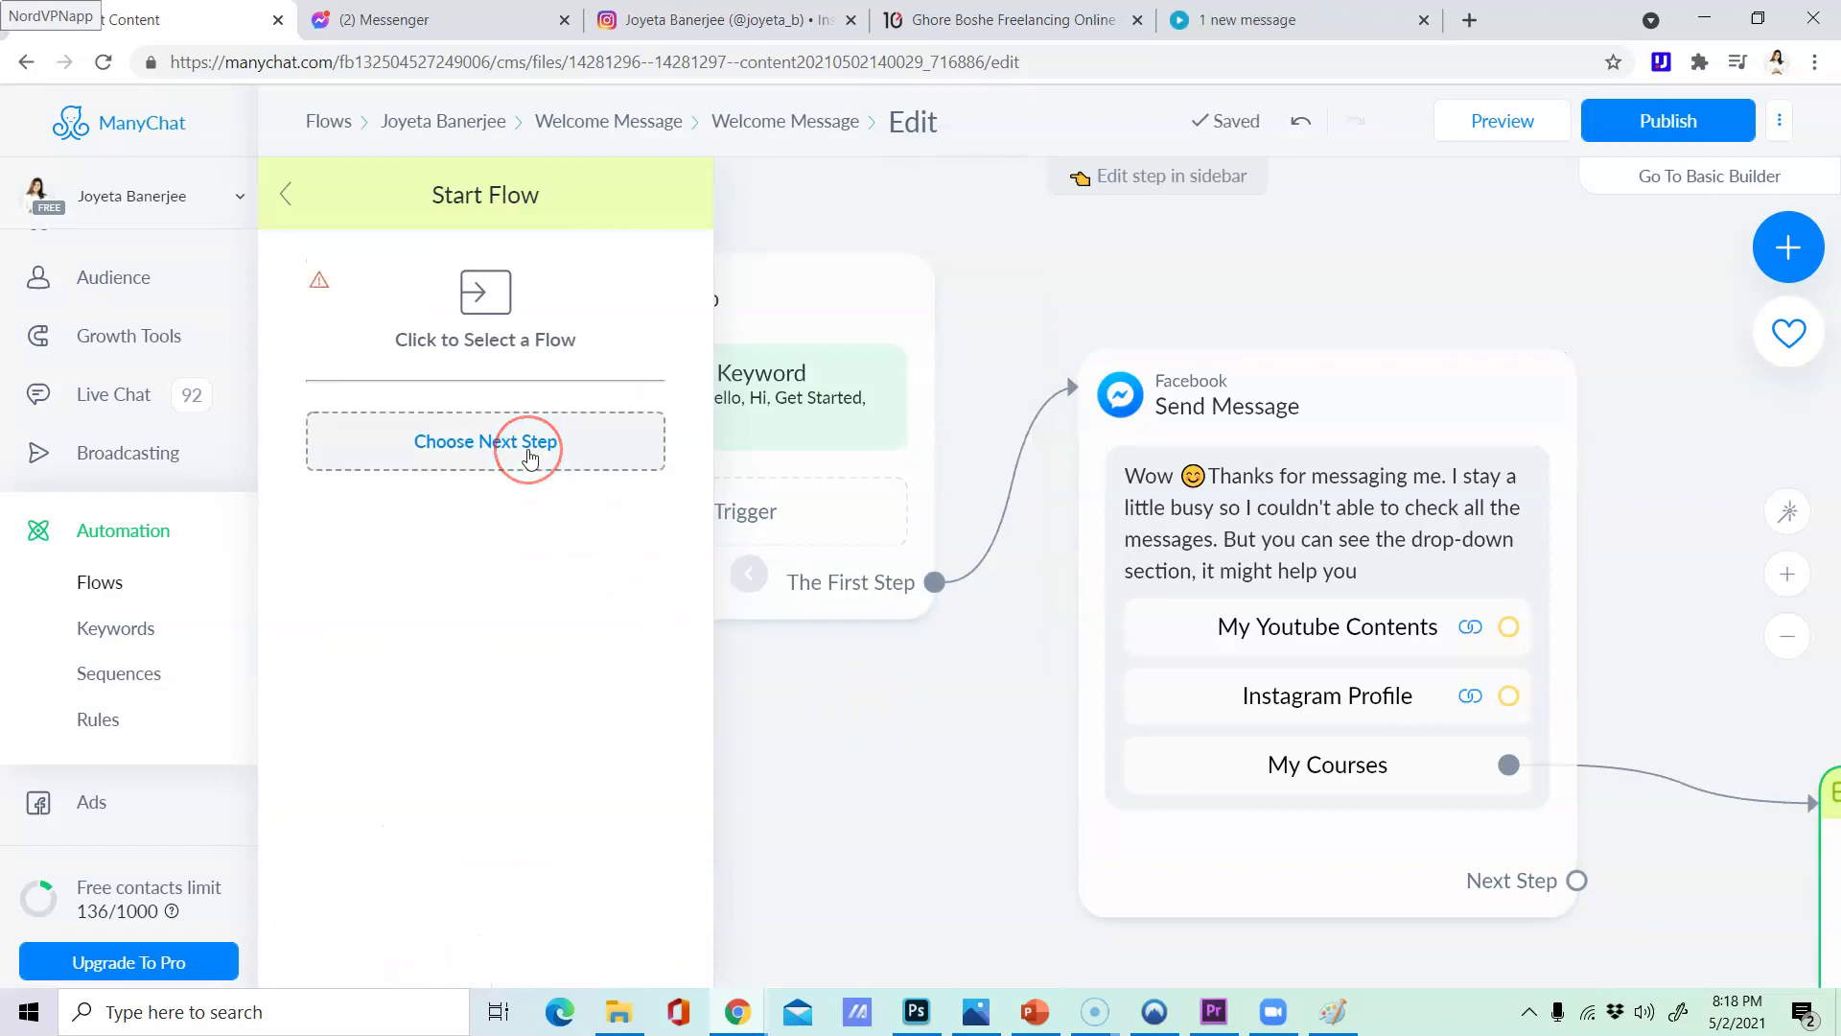
click(526, 452)
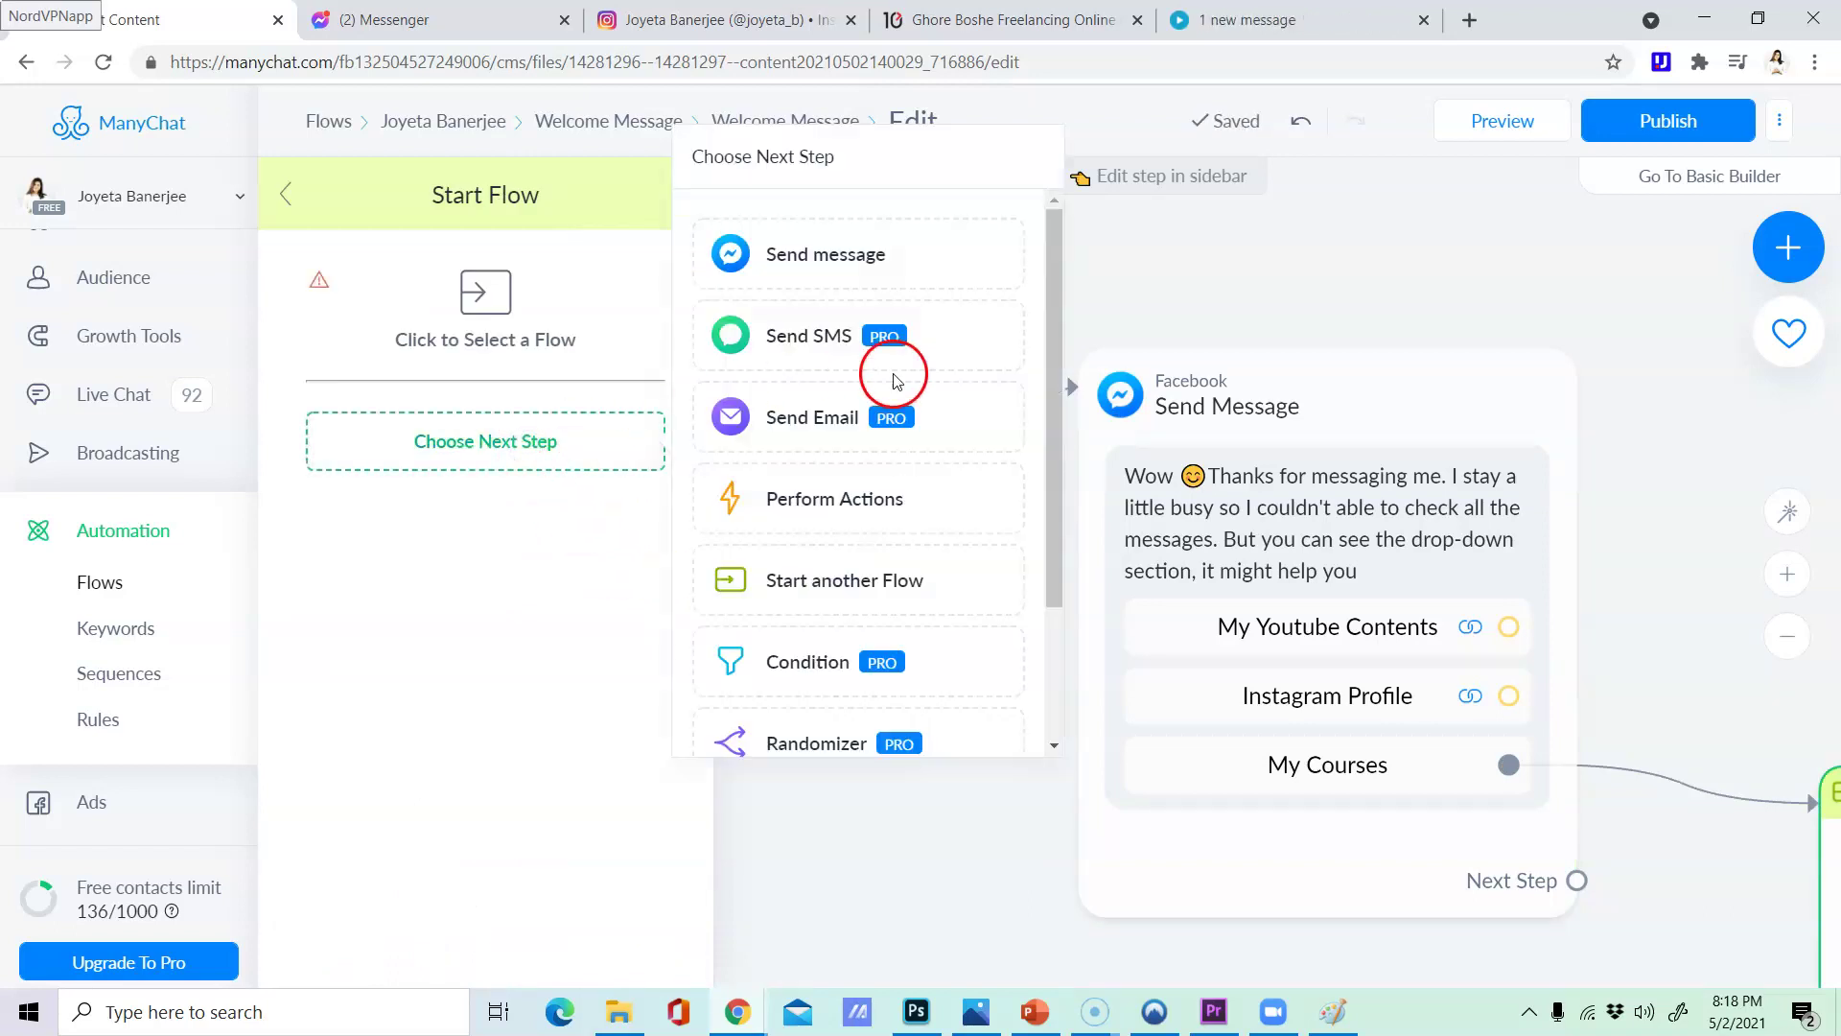
scroll(896, 384, down, 2)
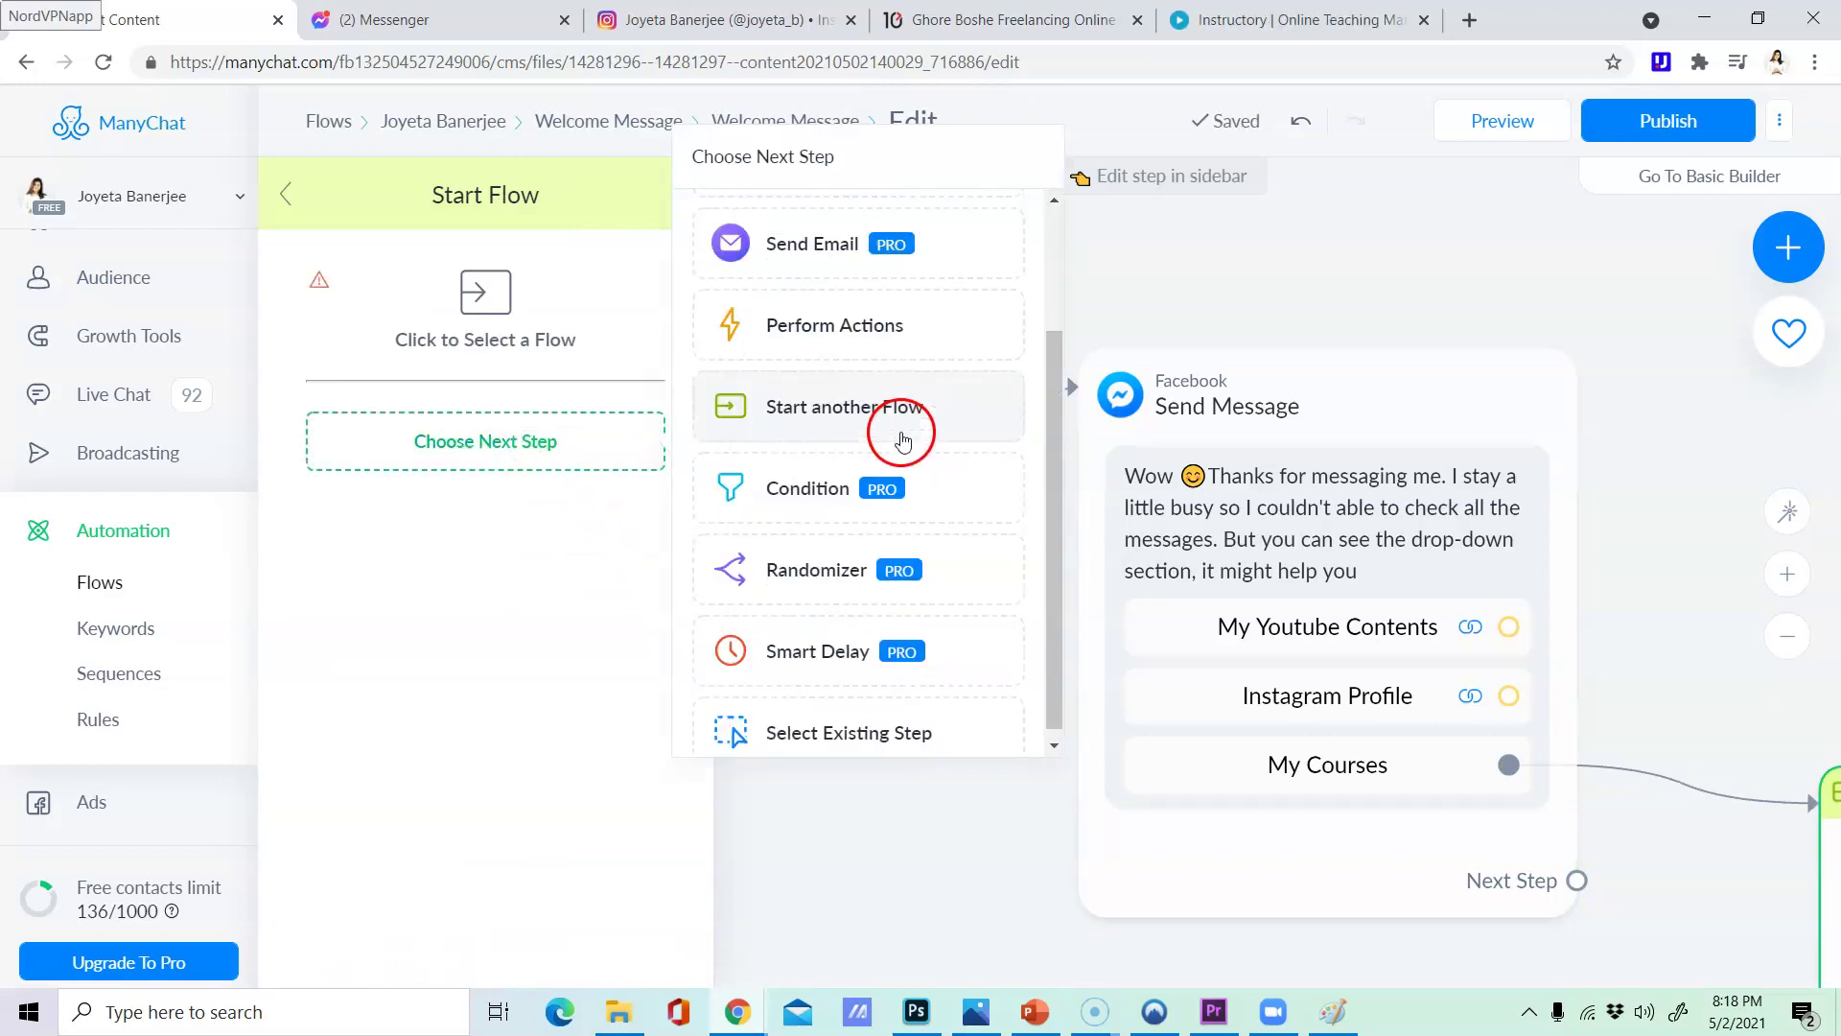
click(916, 722)
click(954, 288)
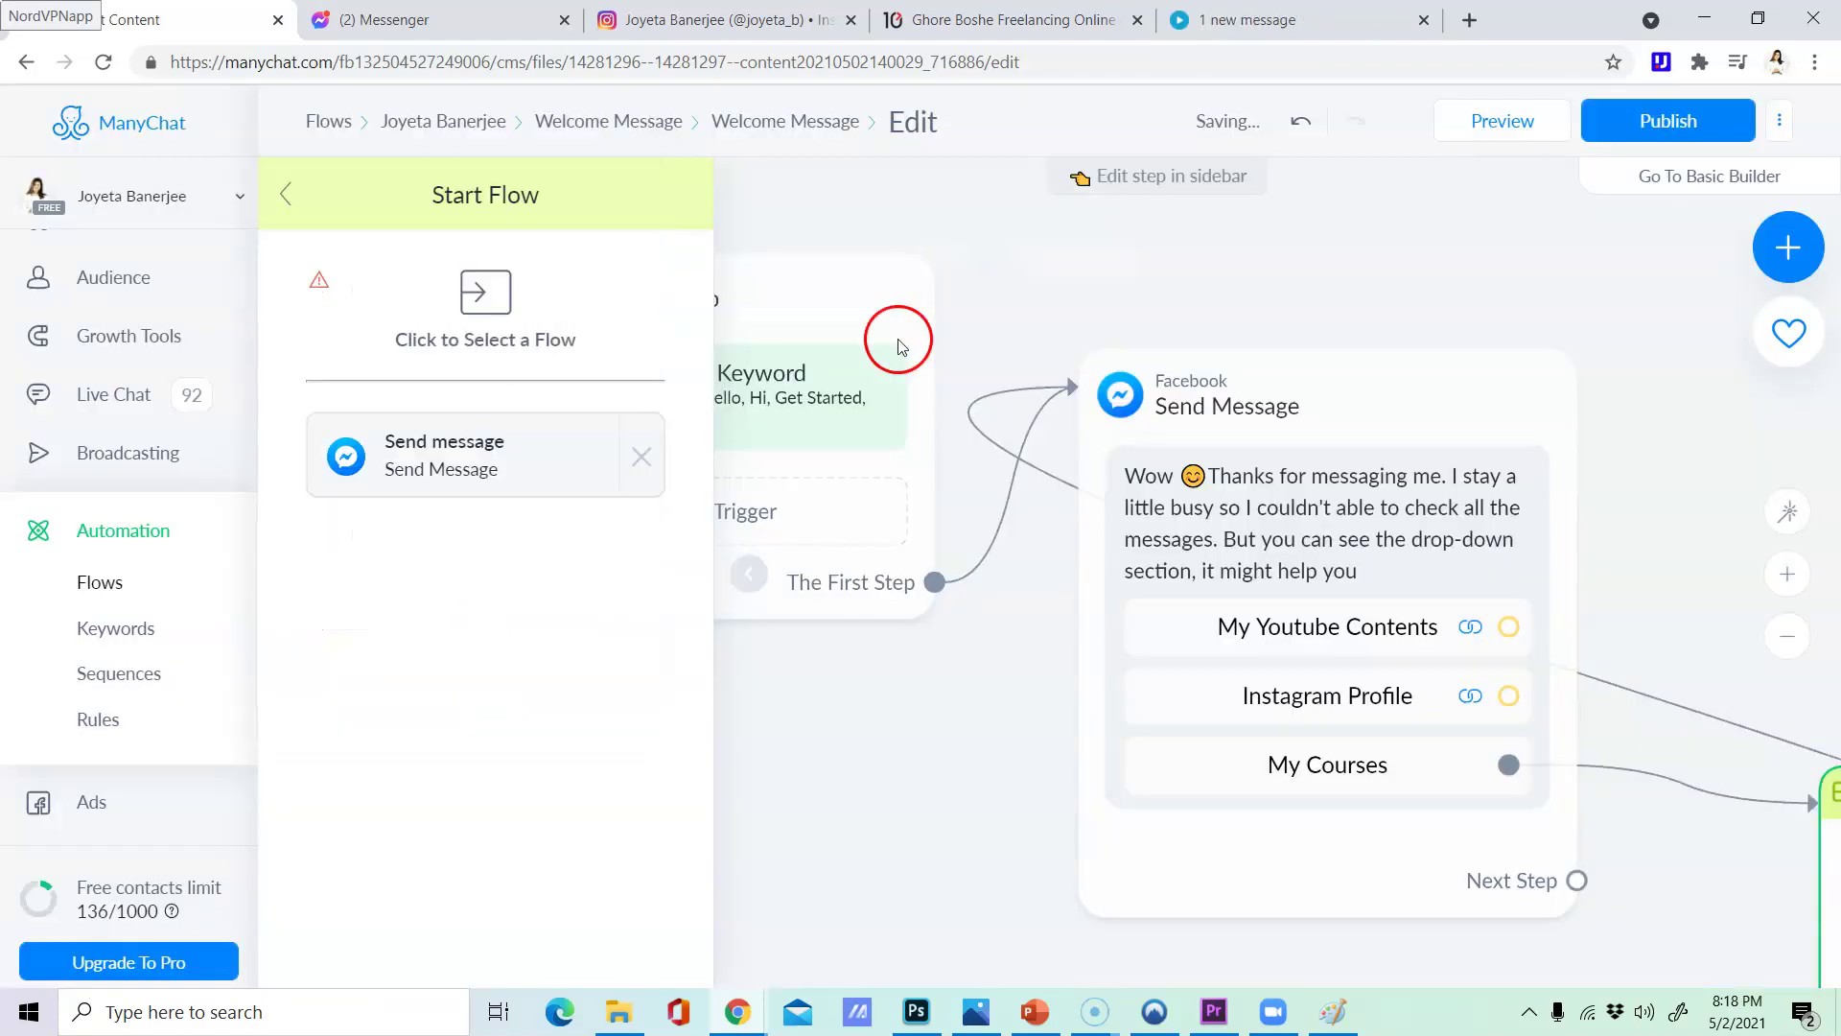
click(640, 457)
click(287, 193)
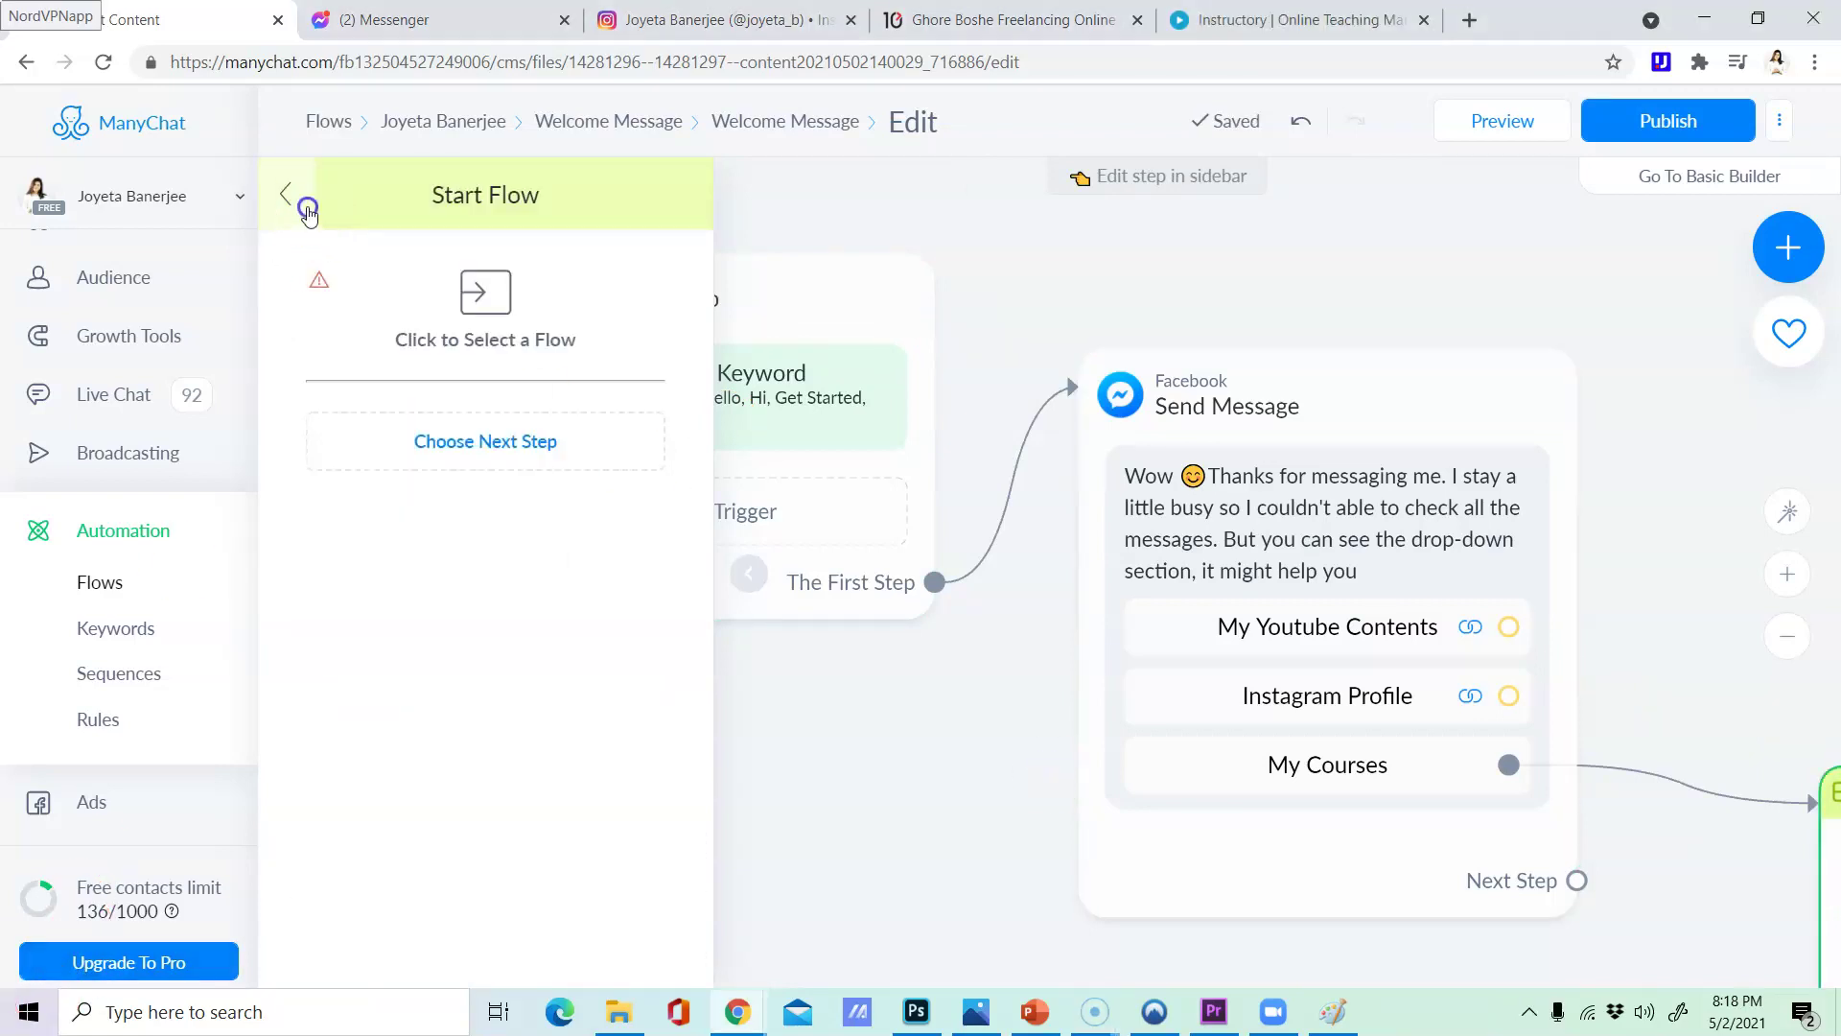
- Make the My Courses button start the Product > My Courses flow
click(1290, 798)
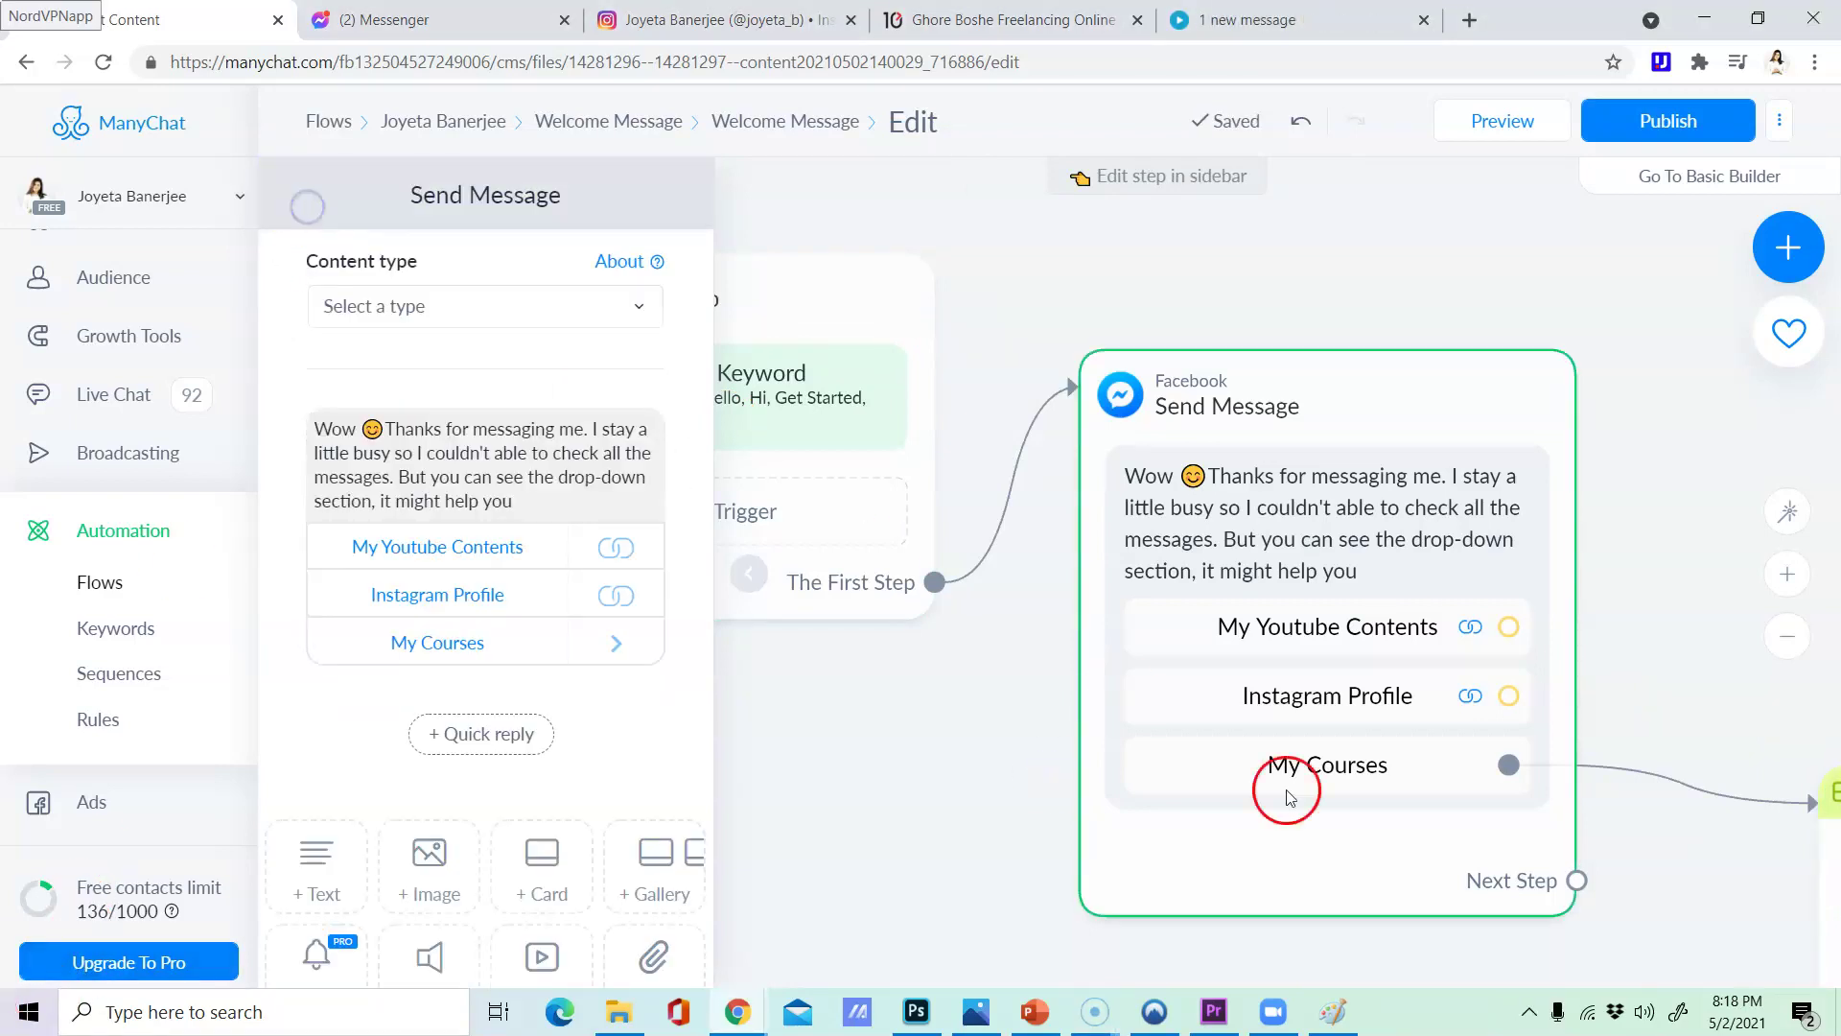
click(1371, 773)
click(989, 711)
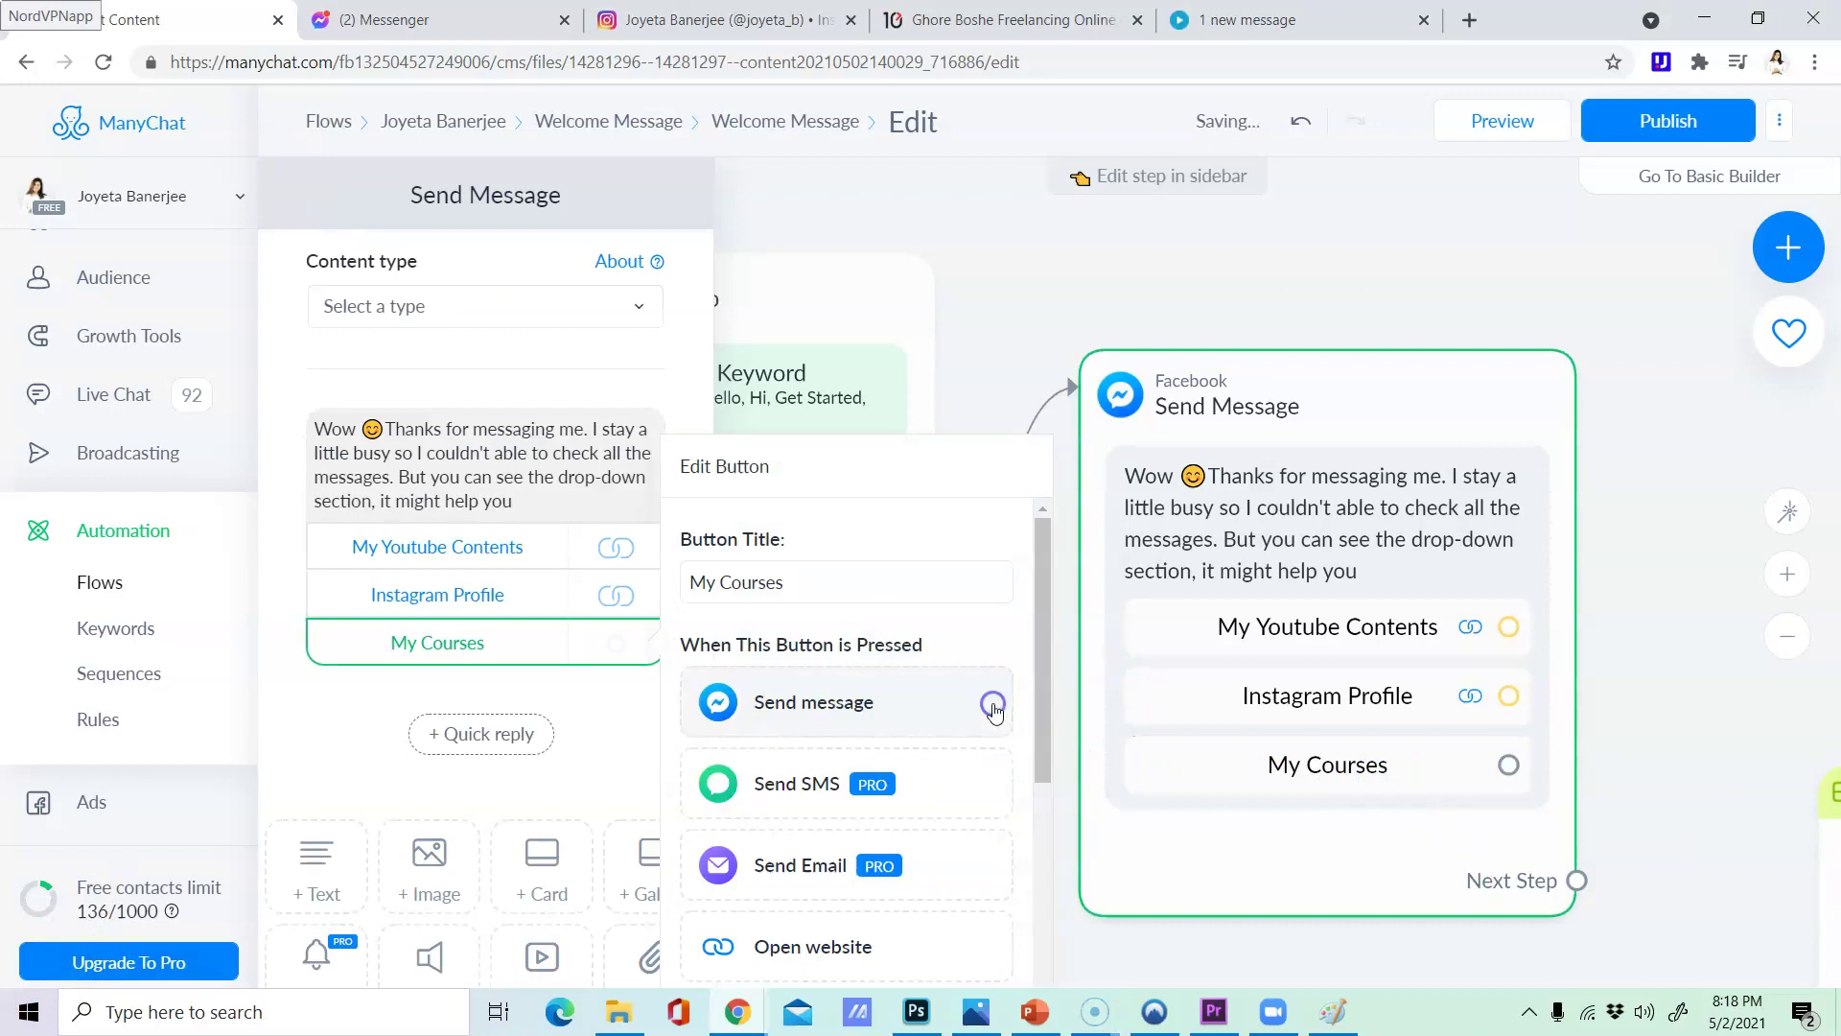
scroll(875, 805, down, 5)
scroll(882, 883, up, 3)
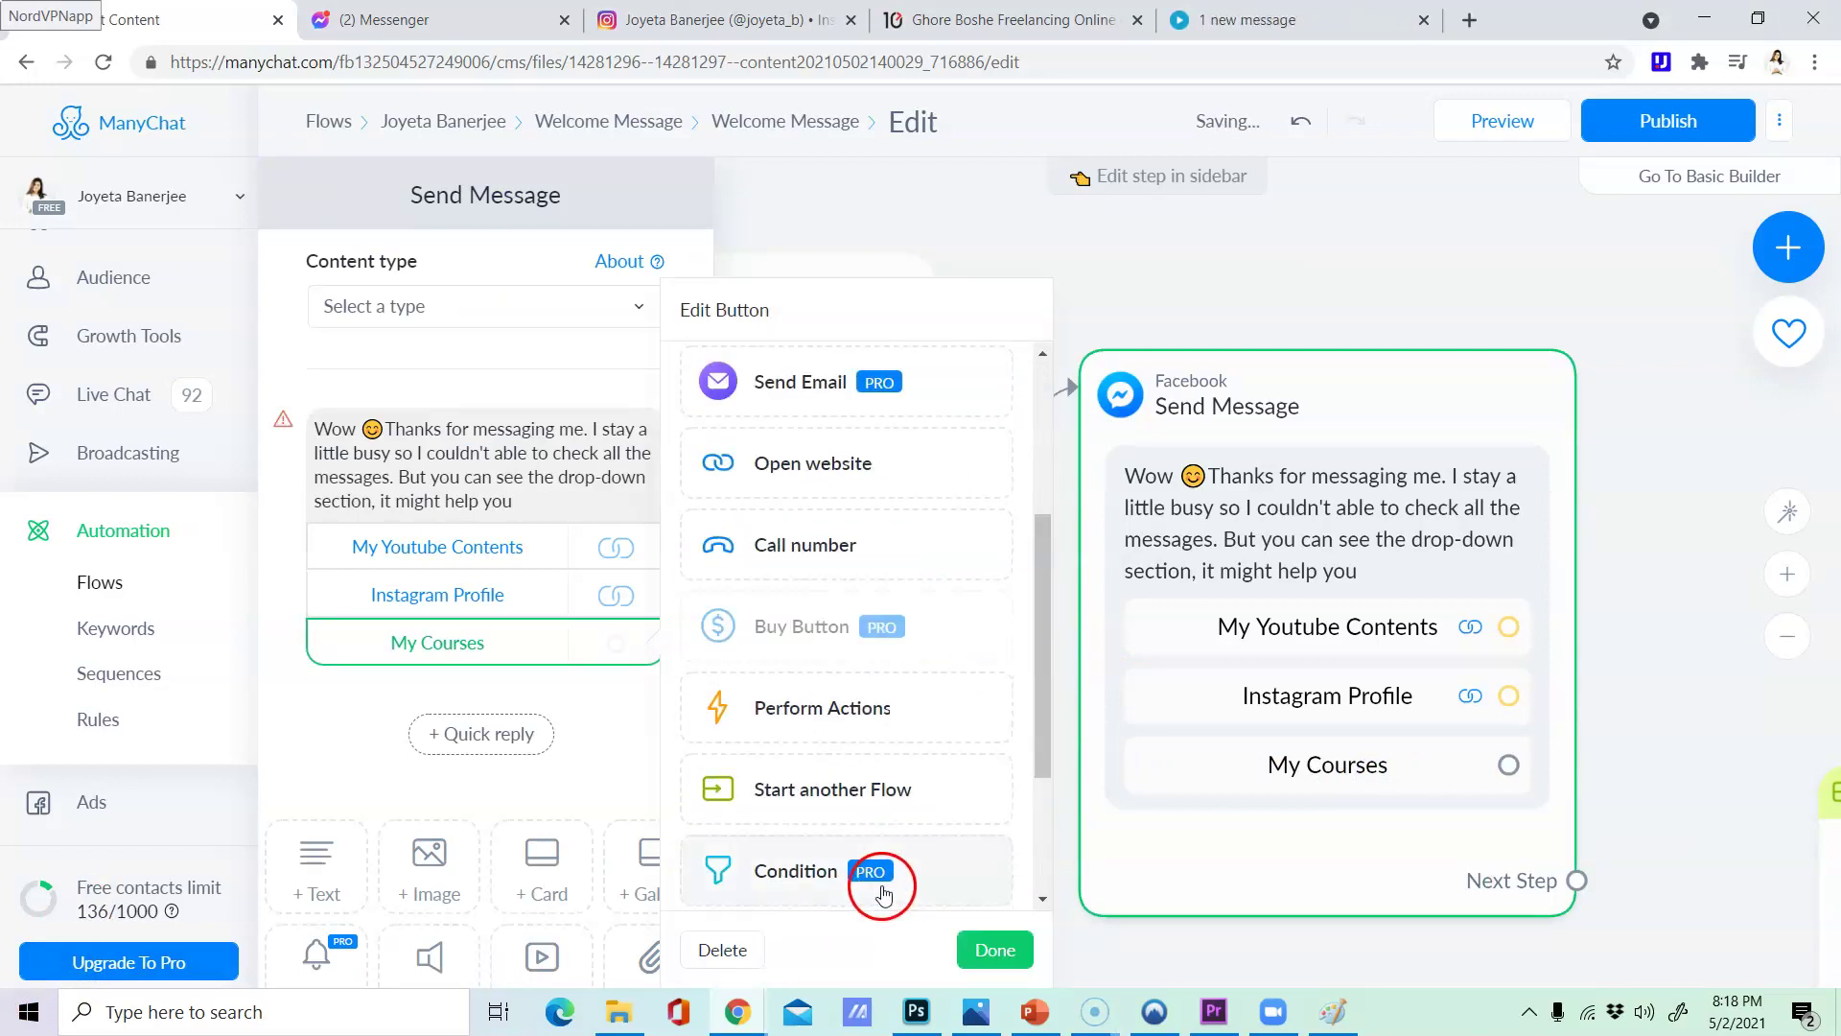
scroll(875, 871, down, 3)
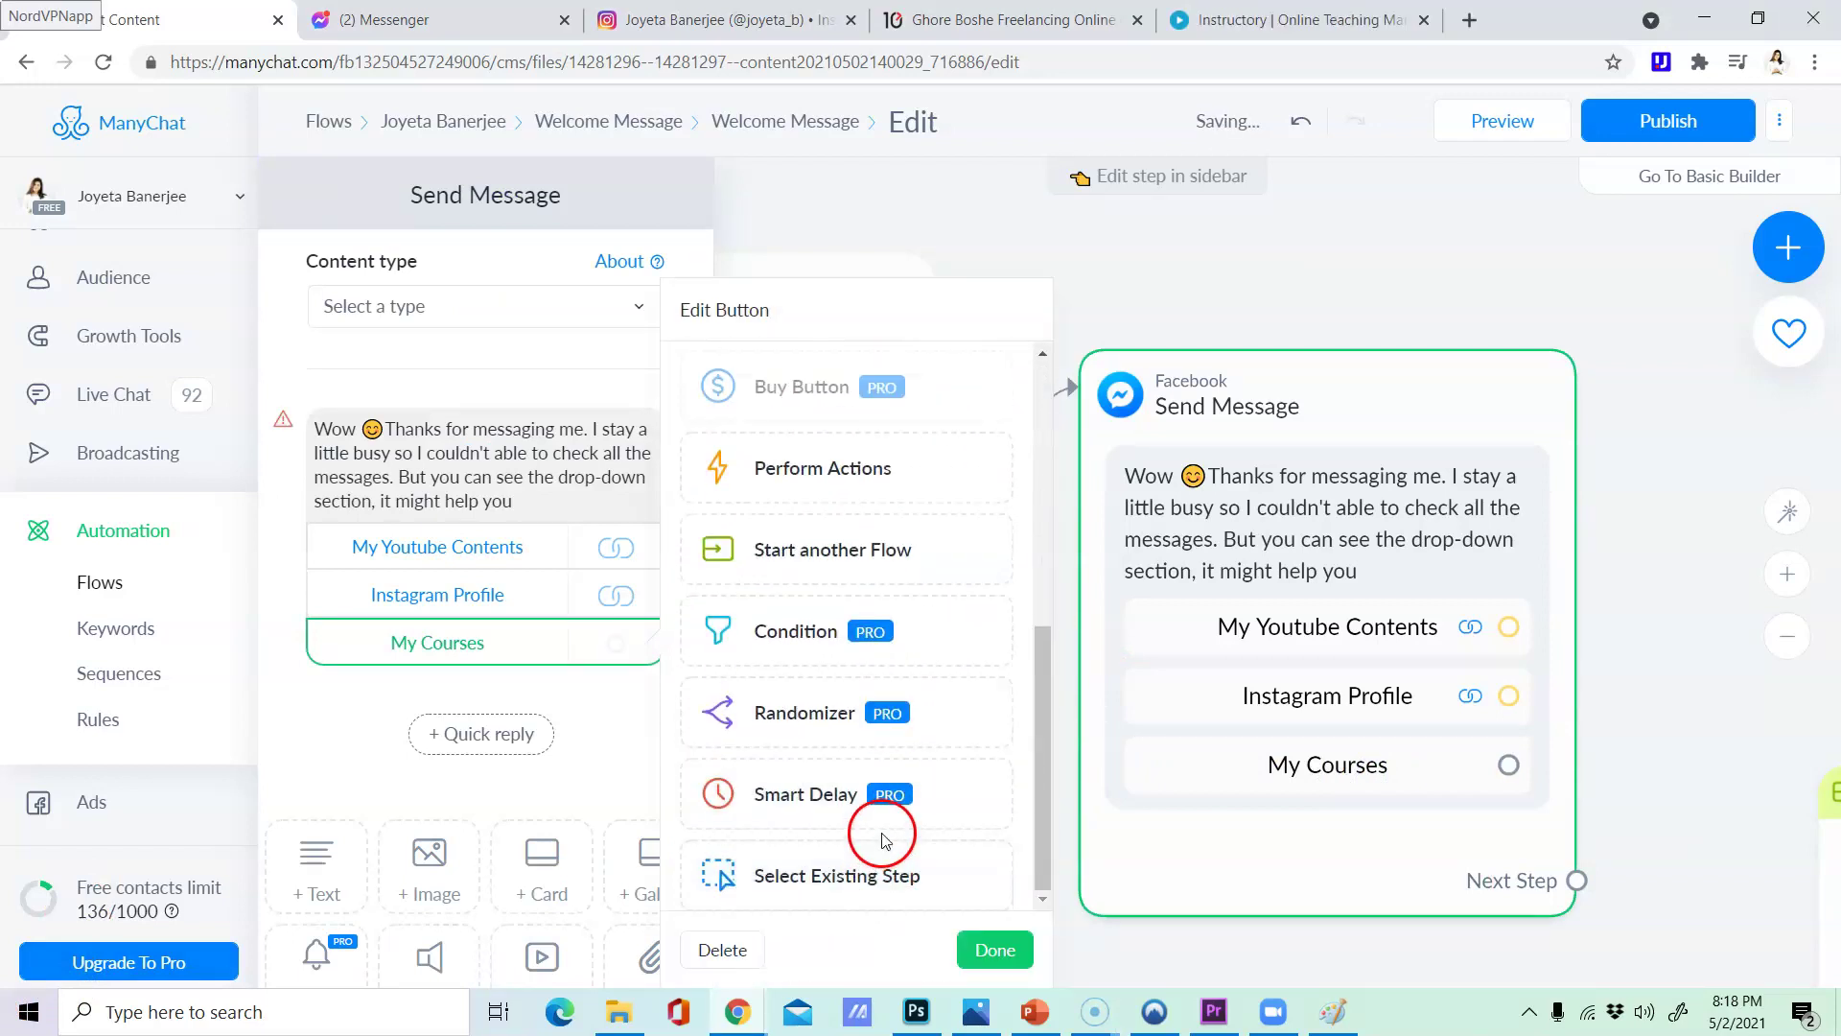
click(892, 554)
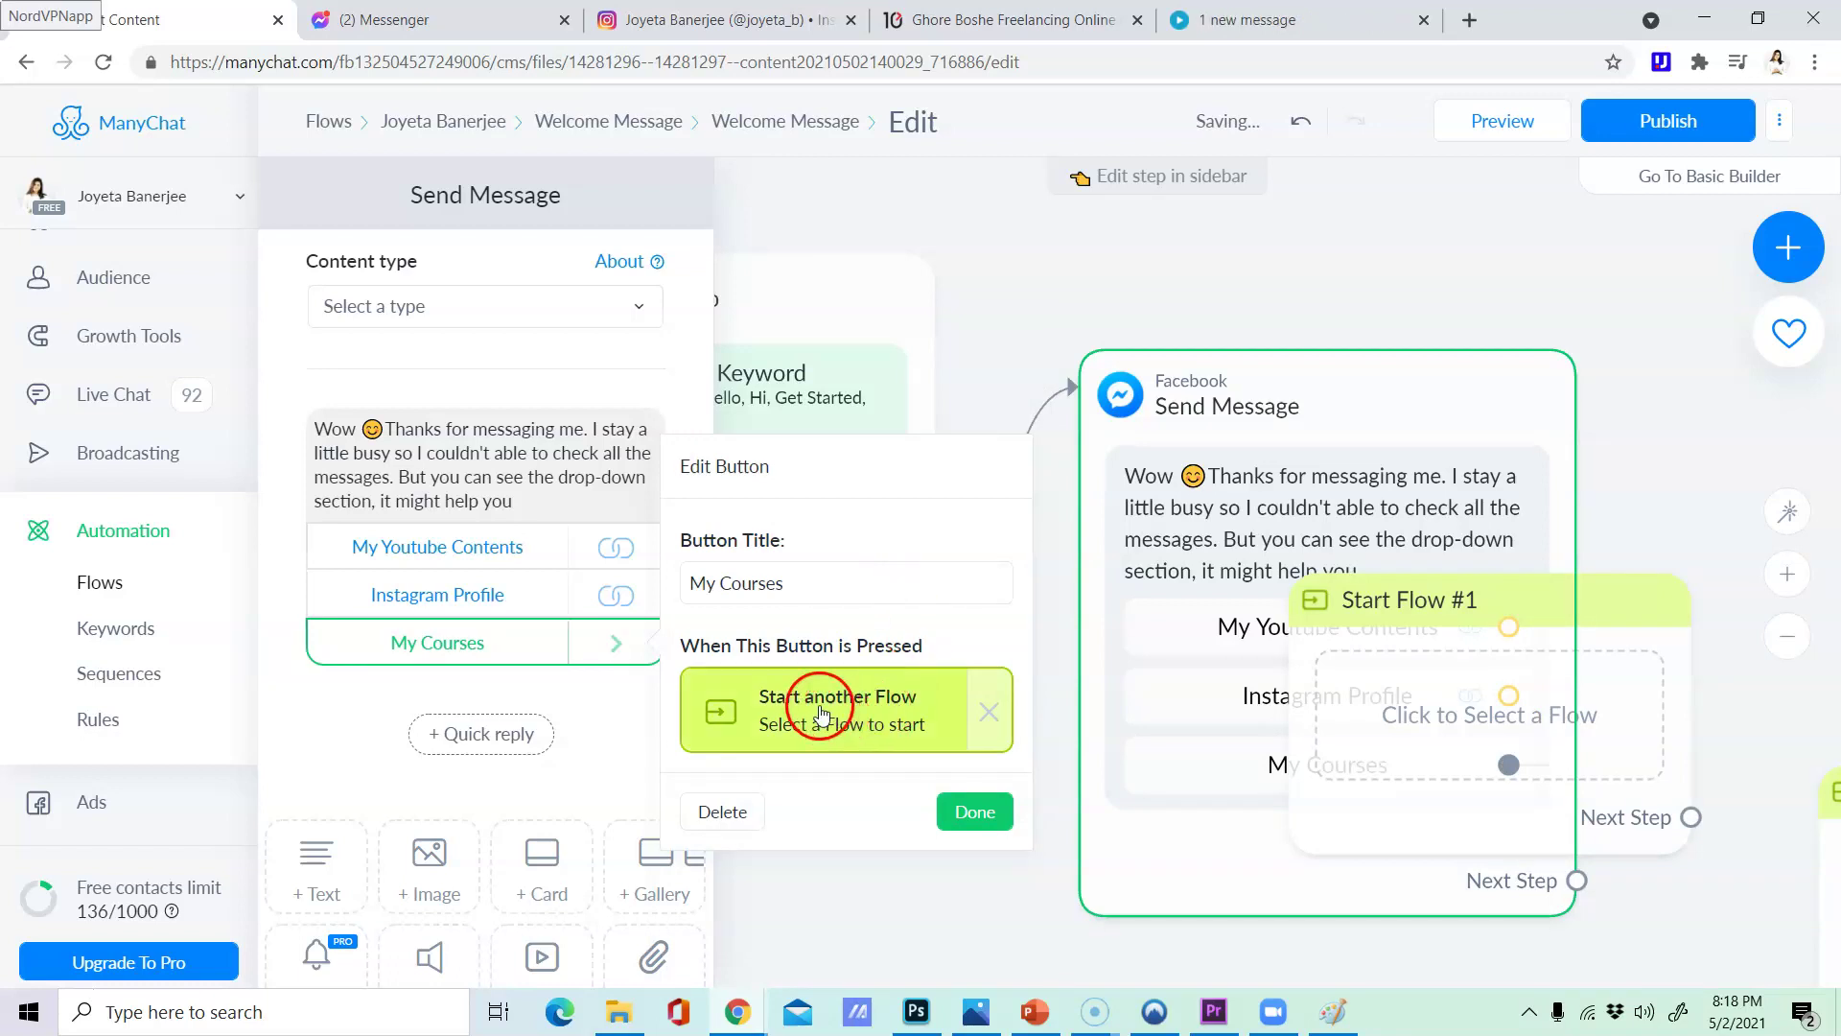
click(820, 709)
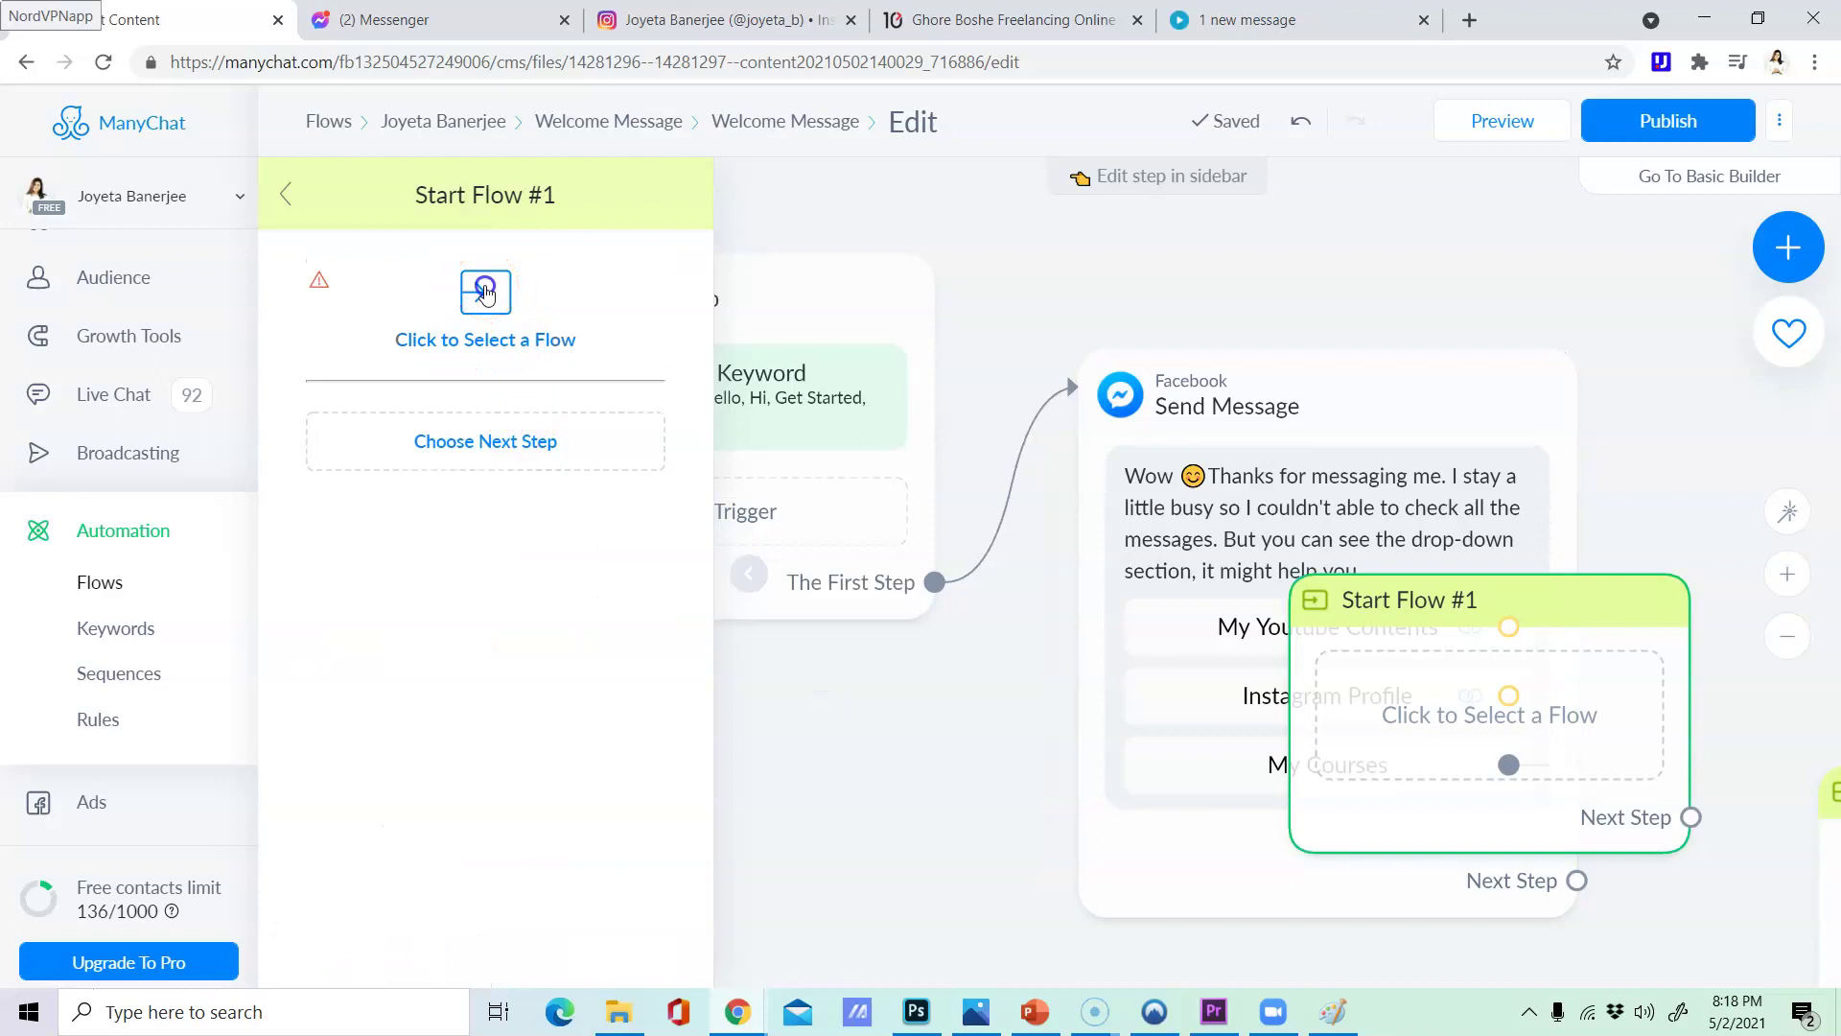
click(485, 294)
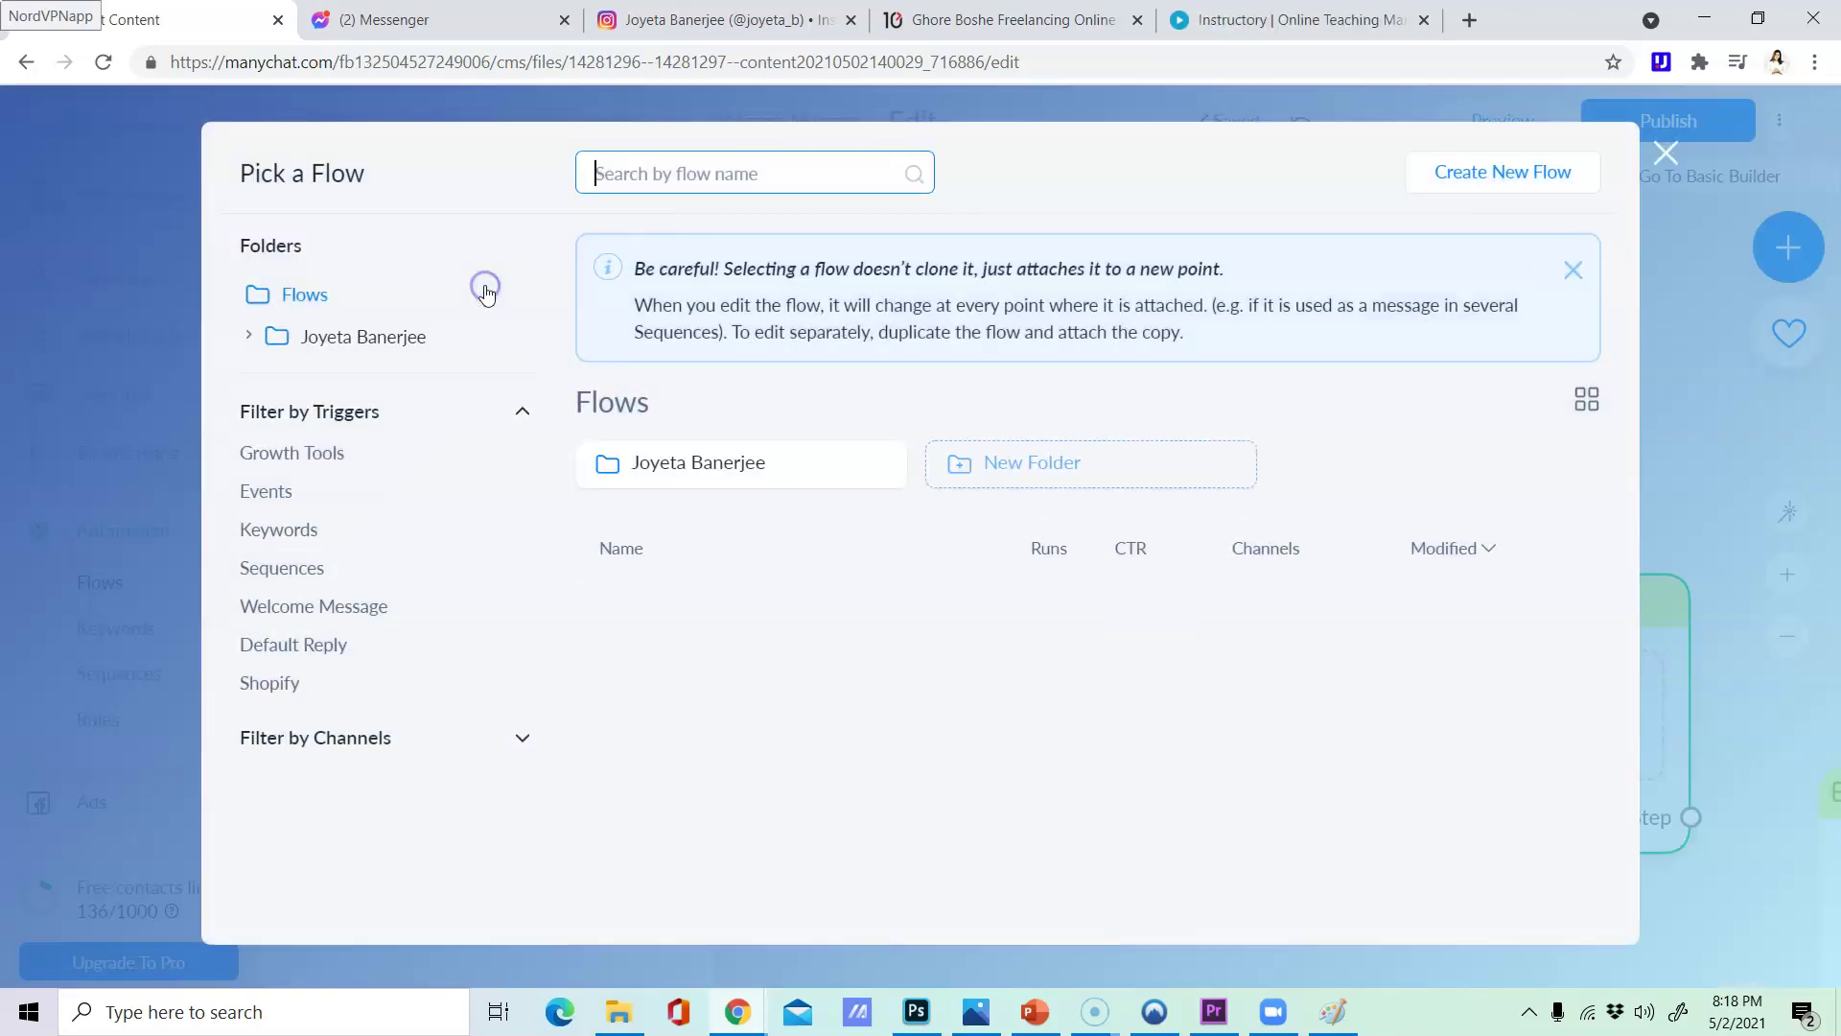
click(676, 469)
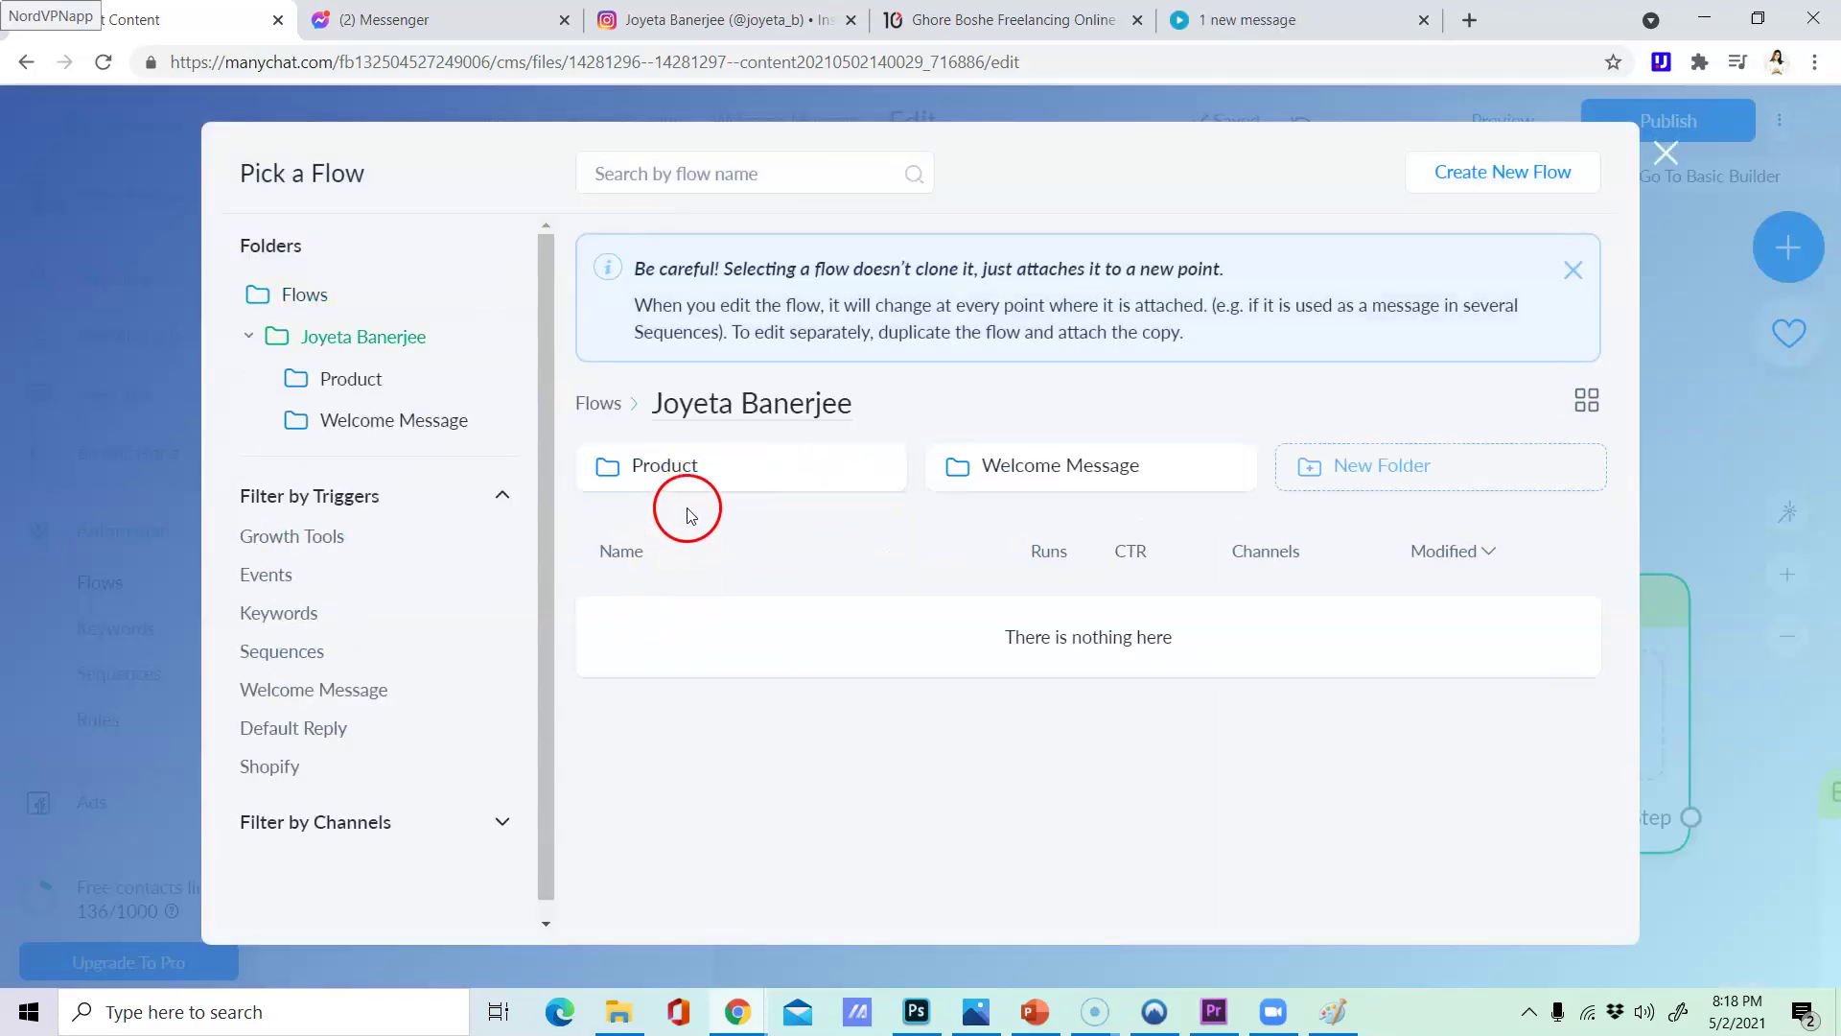
click(738, 654)
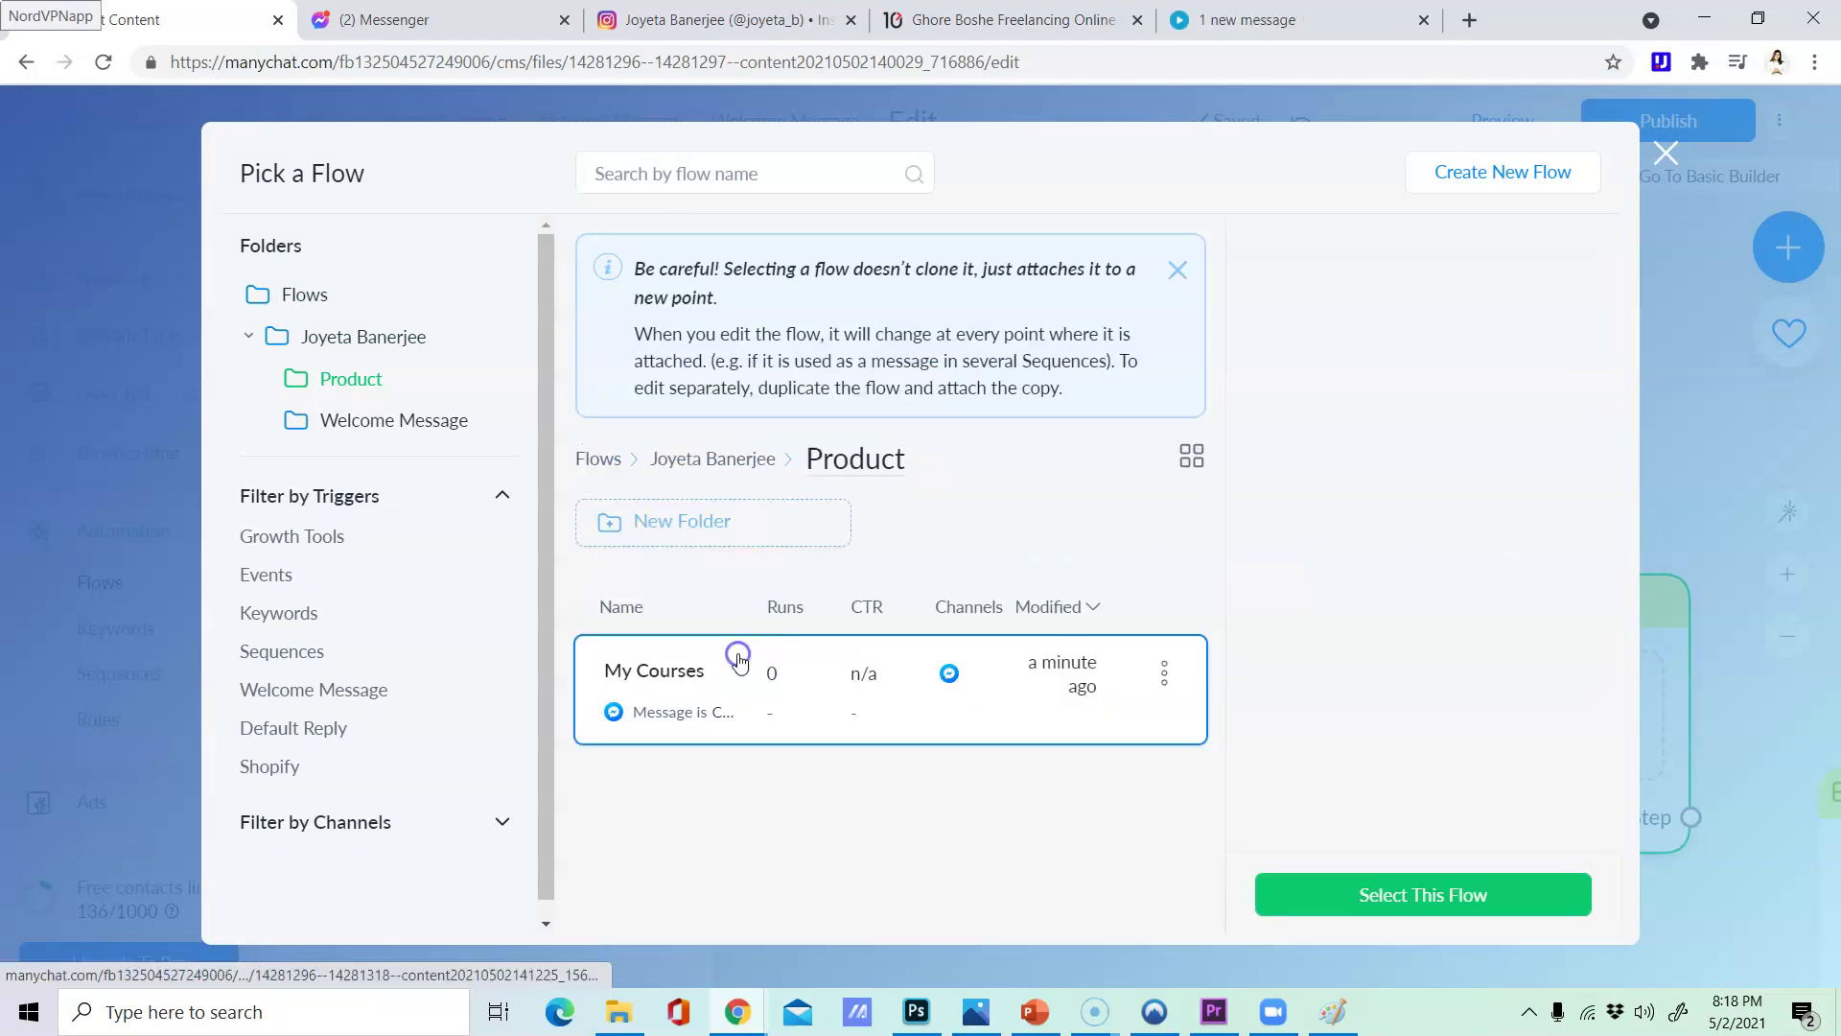
click(1352, 897)
- Delete the extra empty Start Flow node and arrange Starting Step, Send Message and Start Flow #1 neatly
drag(1575, 640, 1672, 474)
click(1721, 781)
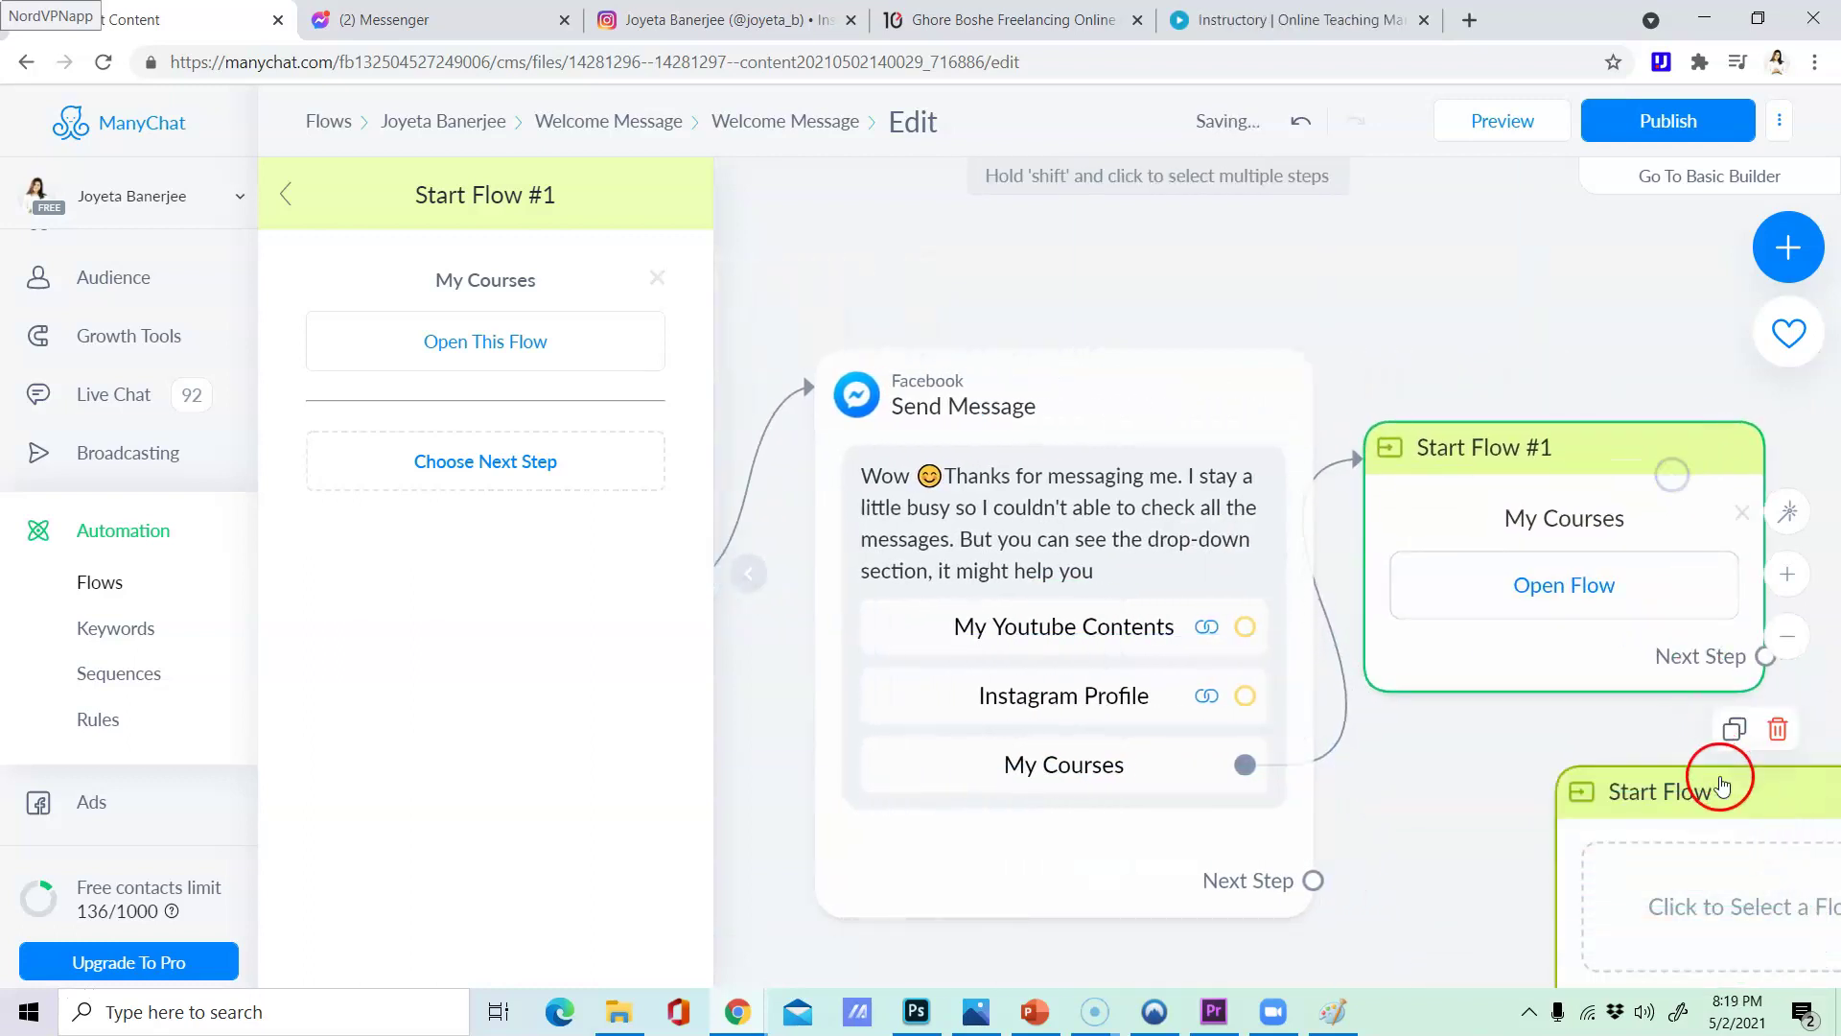
click(1778, 728)
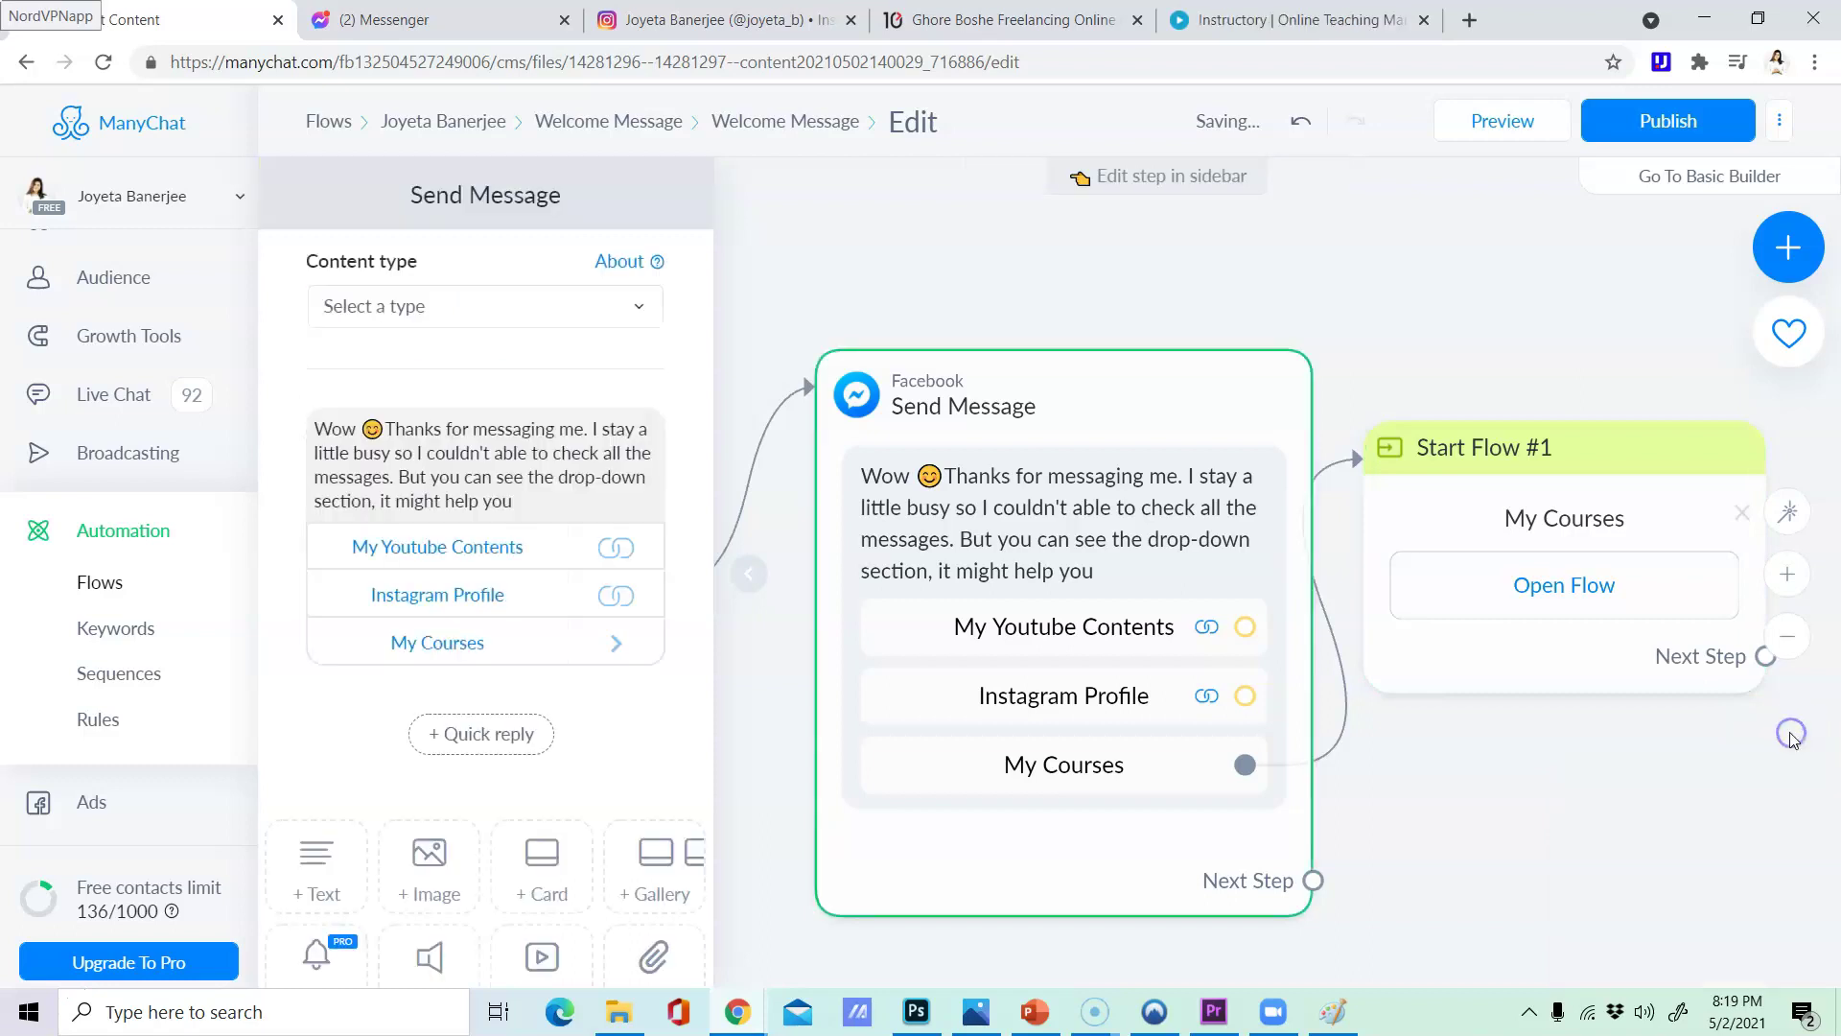
click(765, 237)
drag(594, 288, 641, 226)
drag(951, 384, 932, 292)
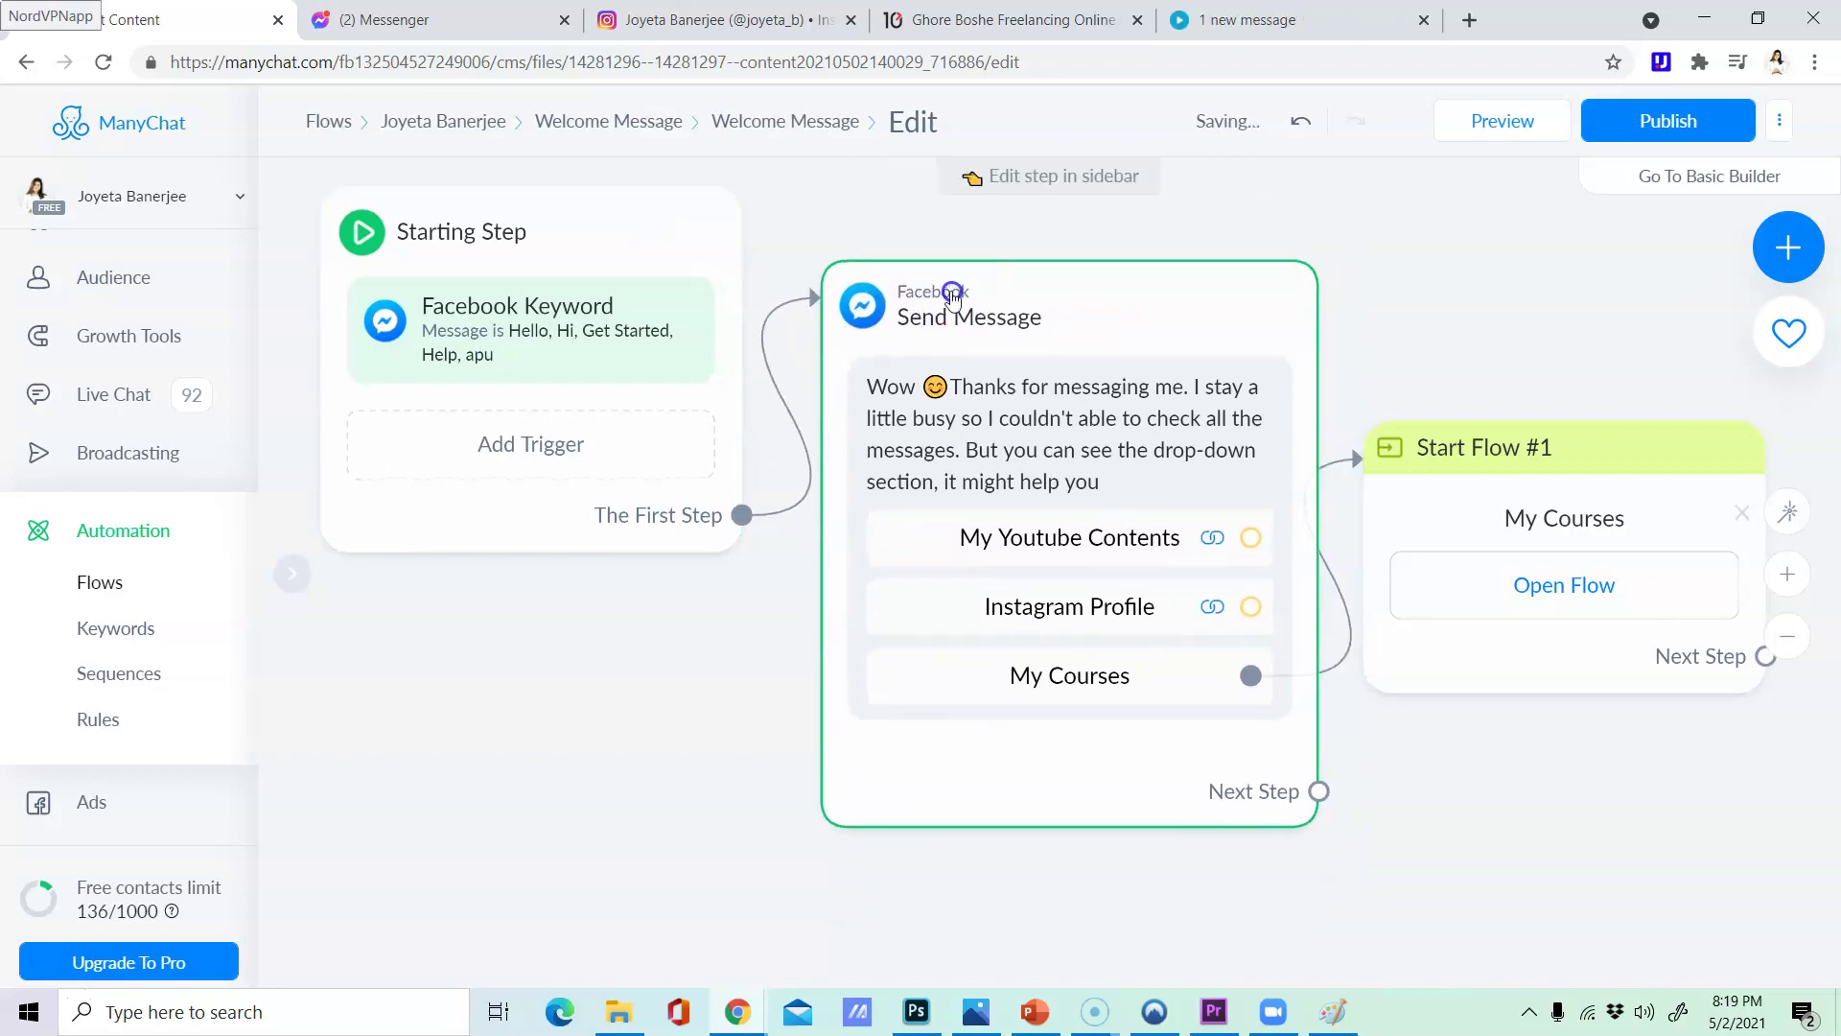
click(575, 297)
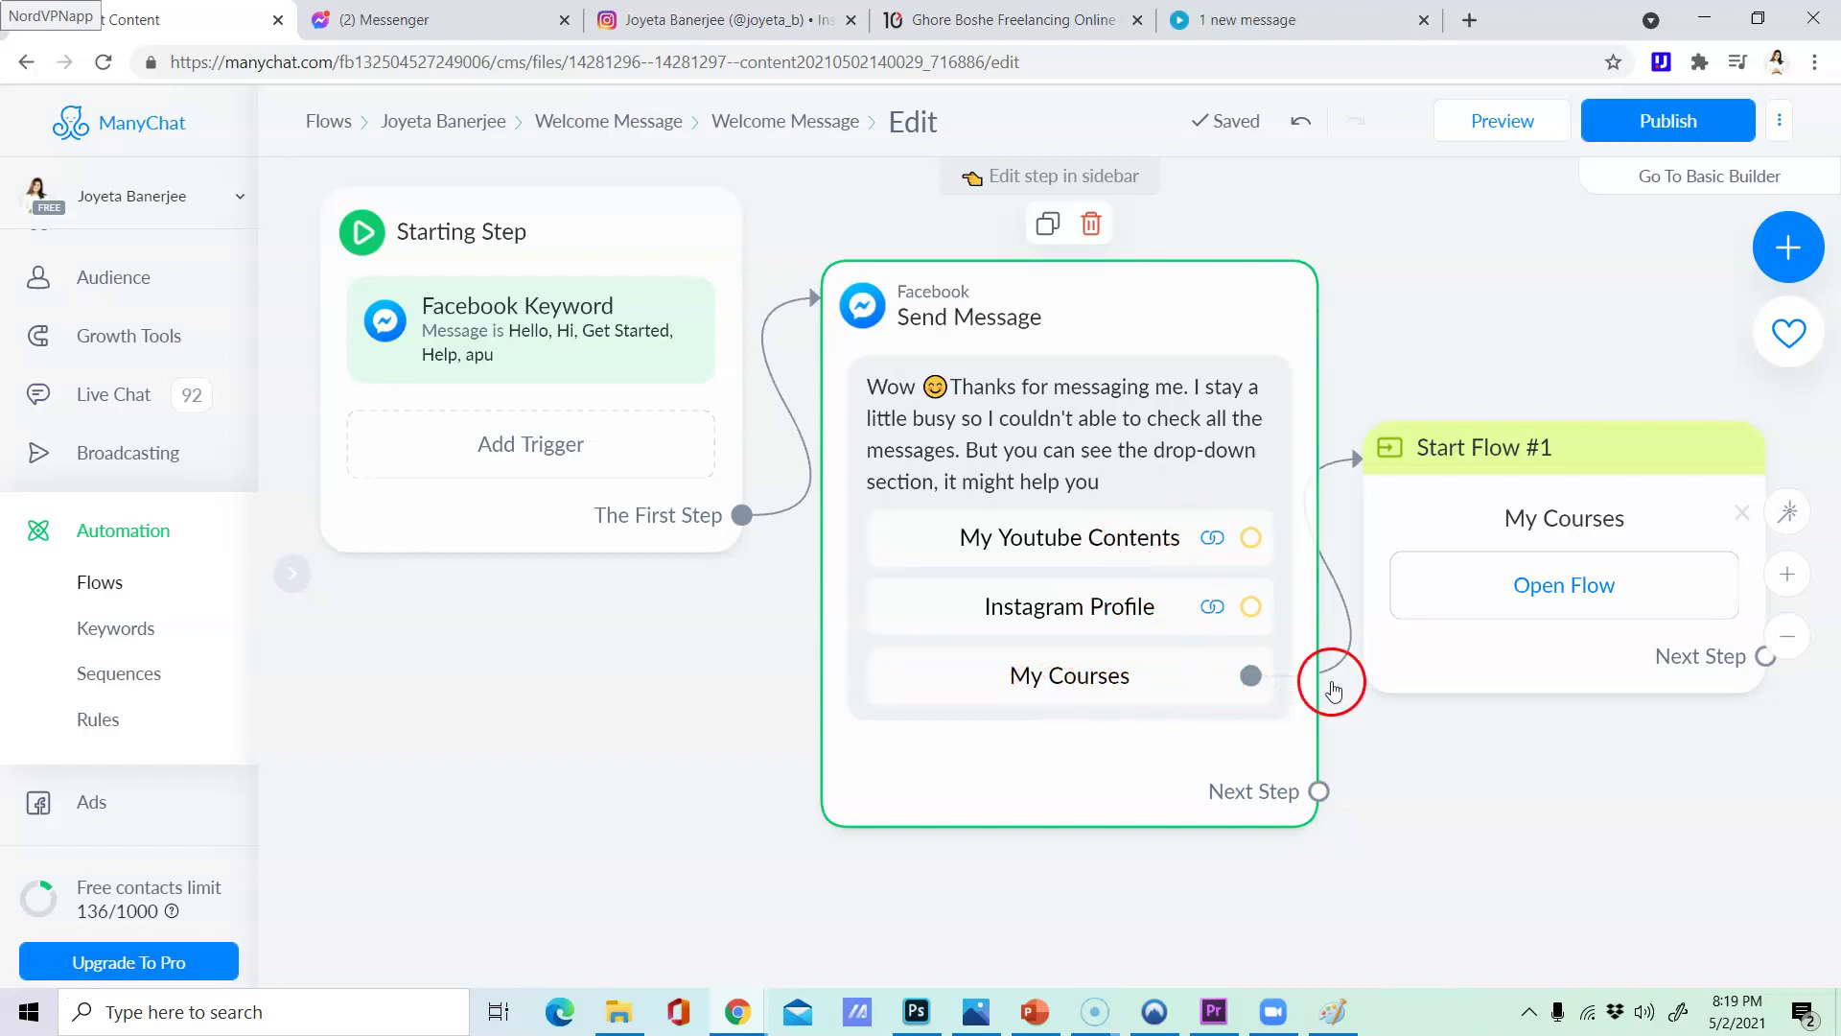
drag(1502, 455, 1570, 480)
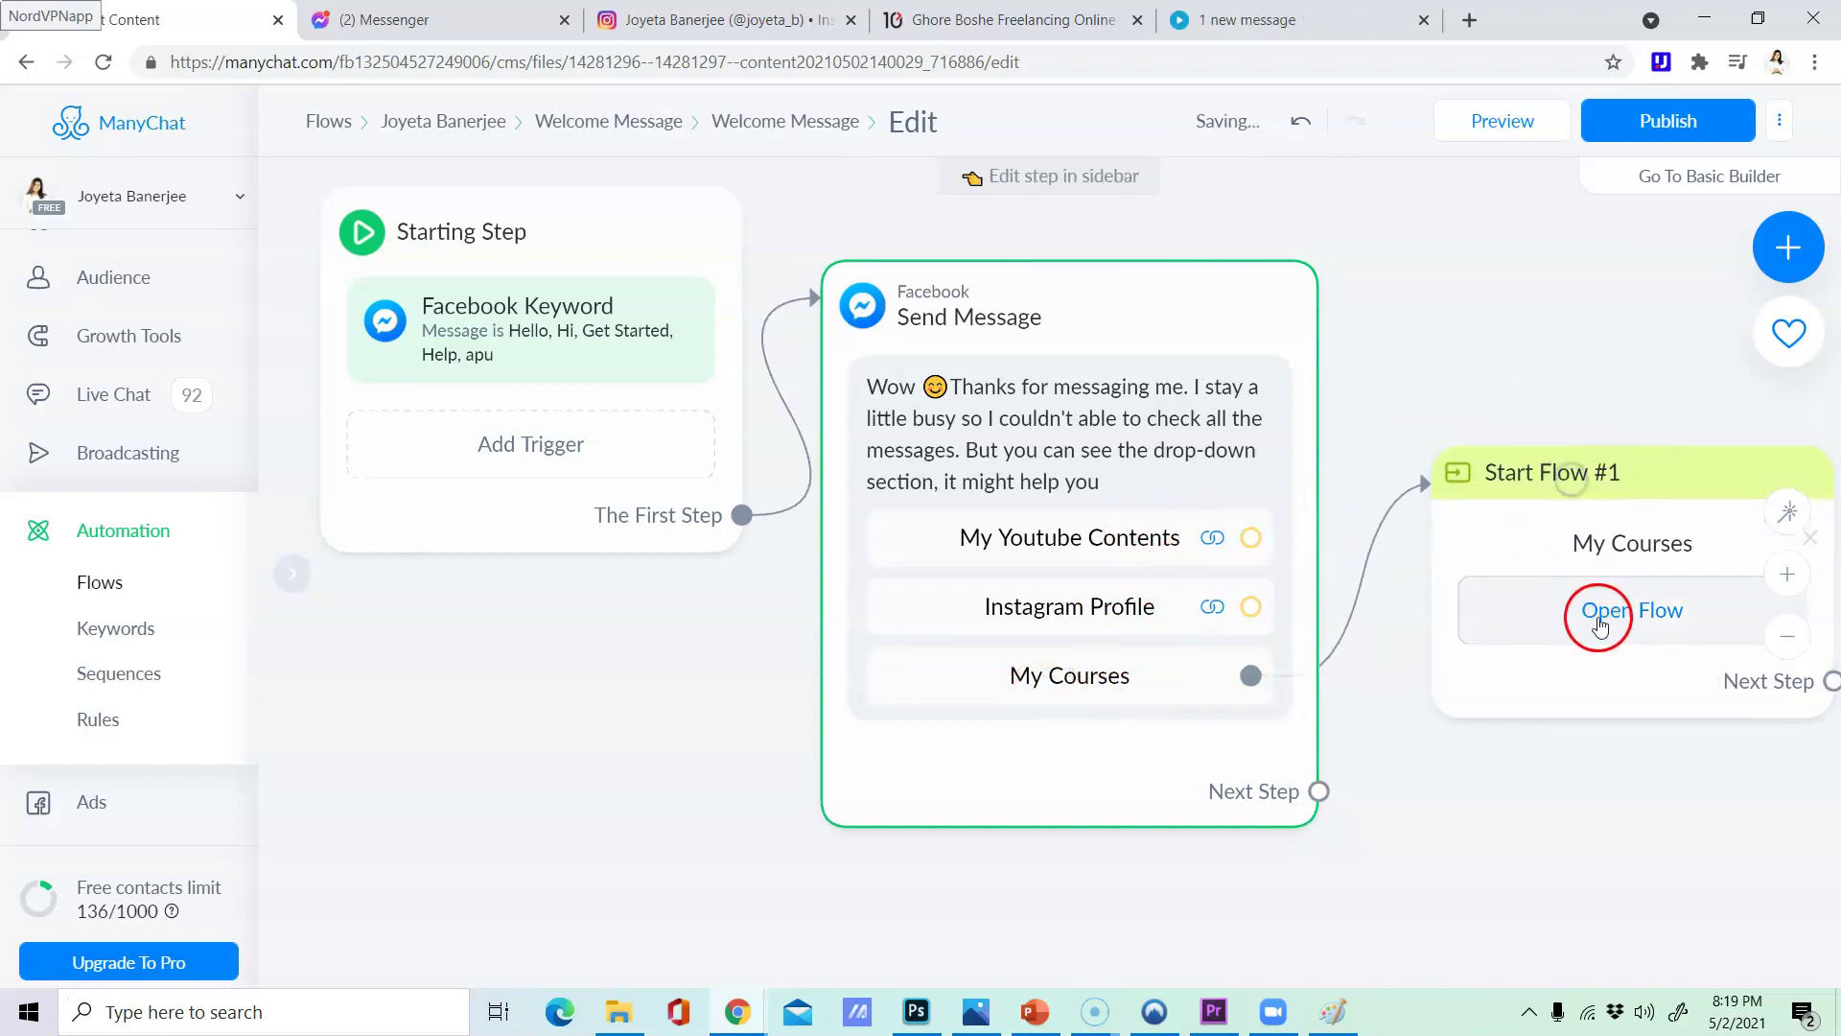
scroll(1477, 767, down, 2)
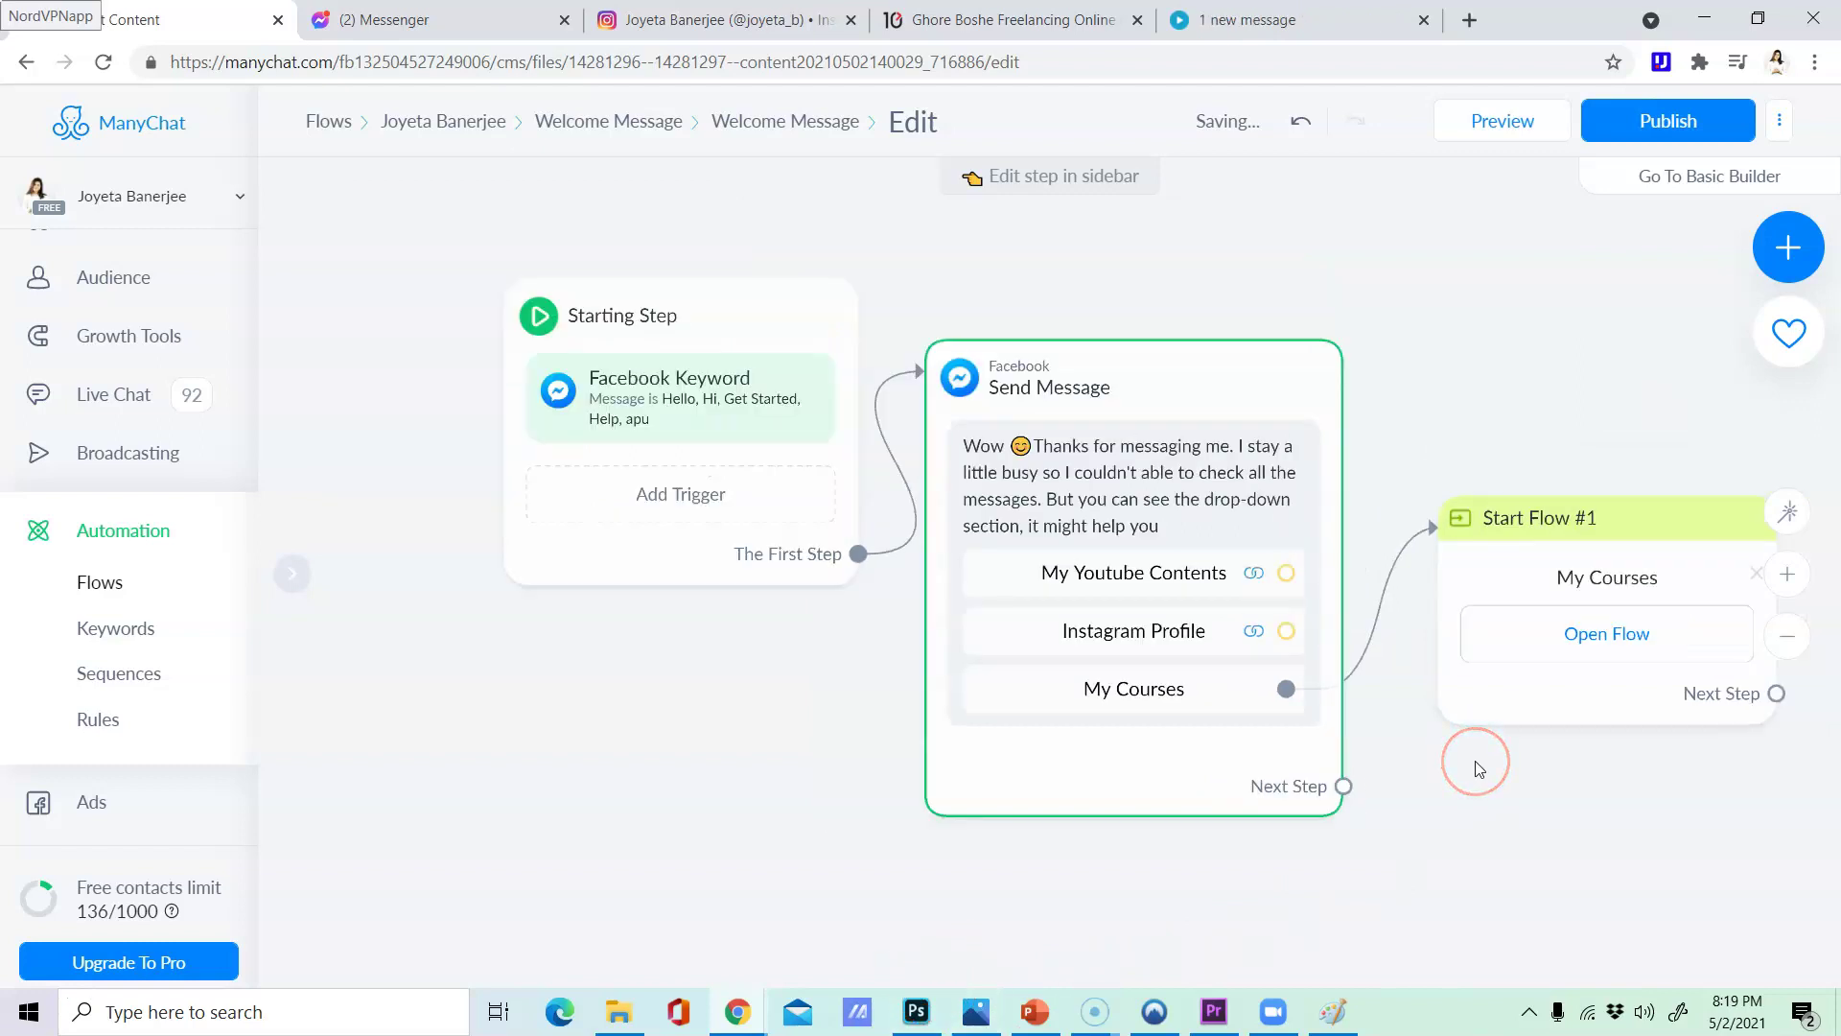
scroll(1474, 761, up, 2)
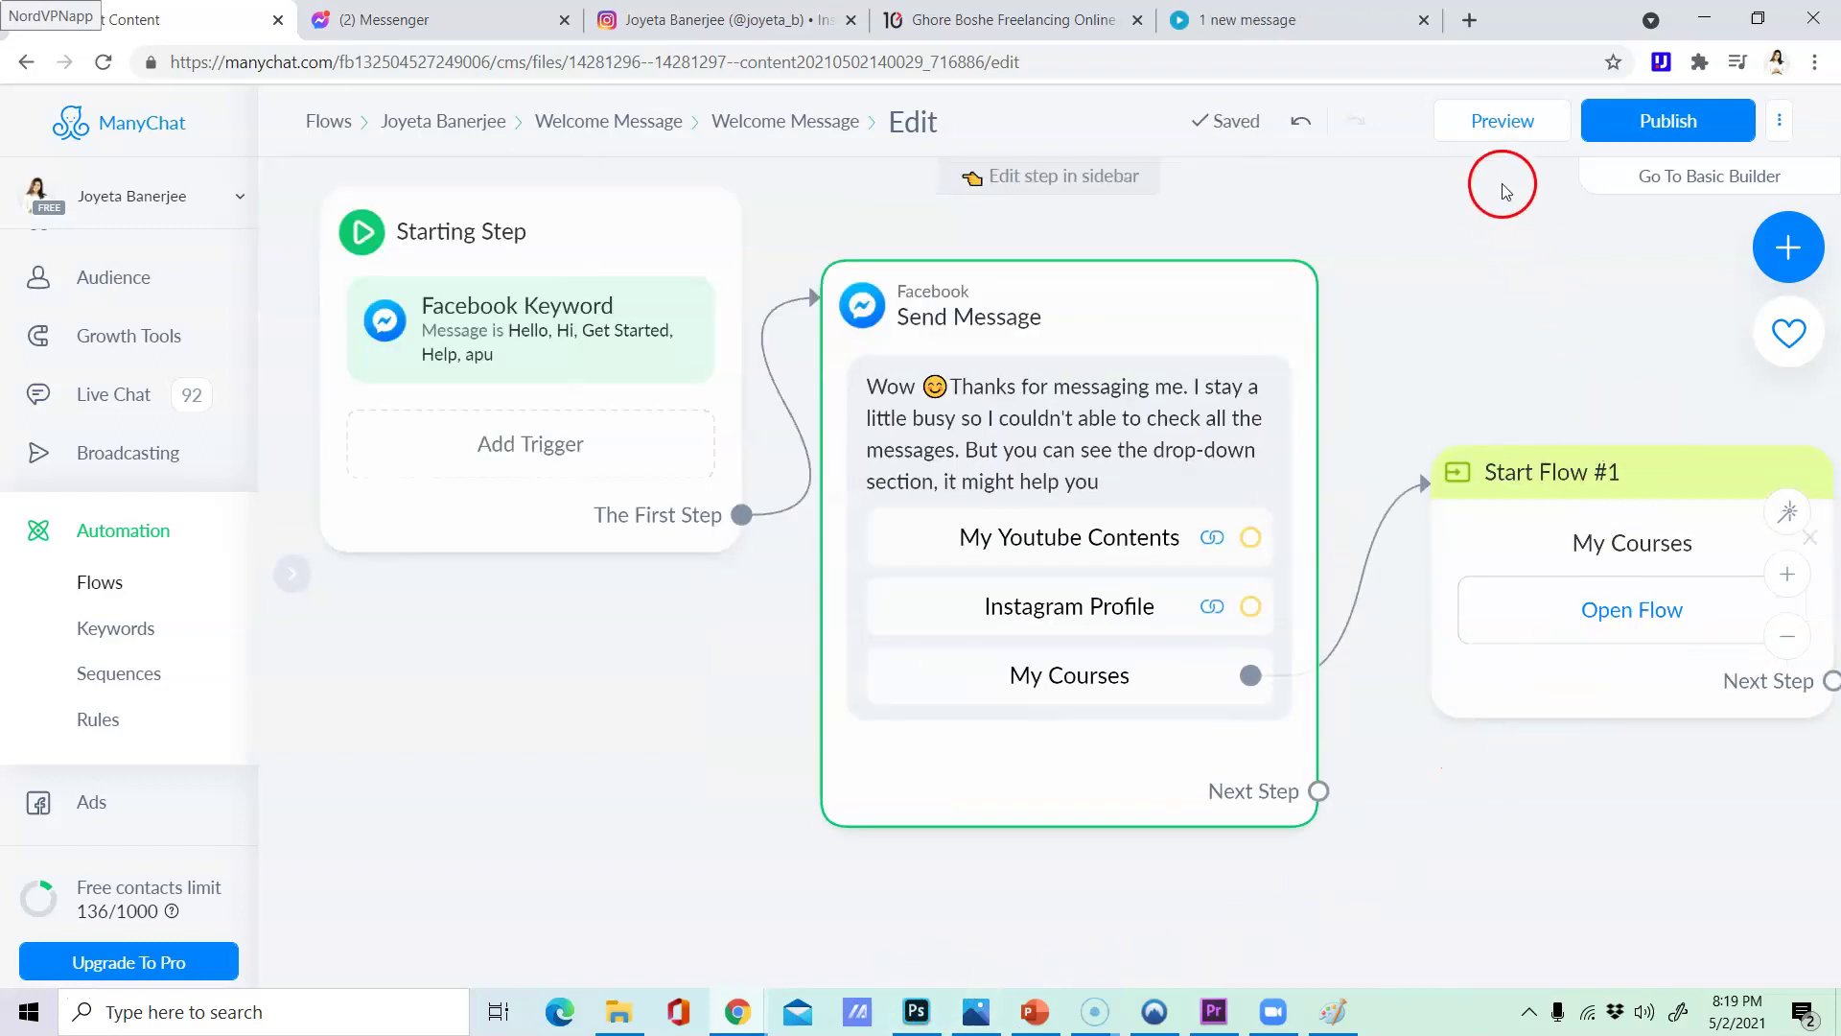
- Preview in Messenger, tap My Courses to get the three-button course-options reply, then close the preview
click(1514, 137)
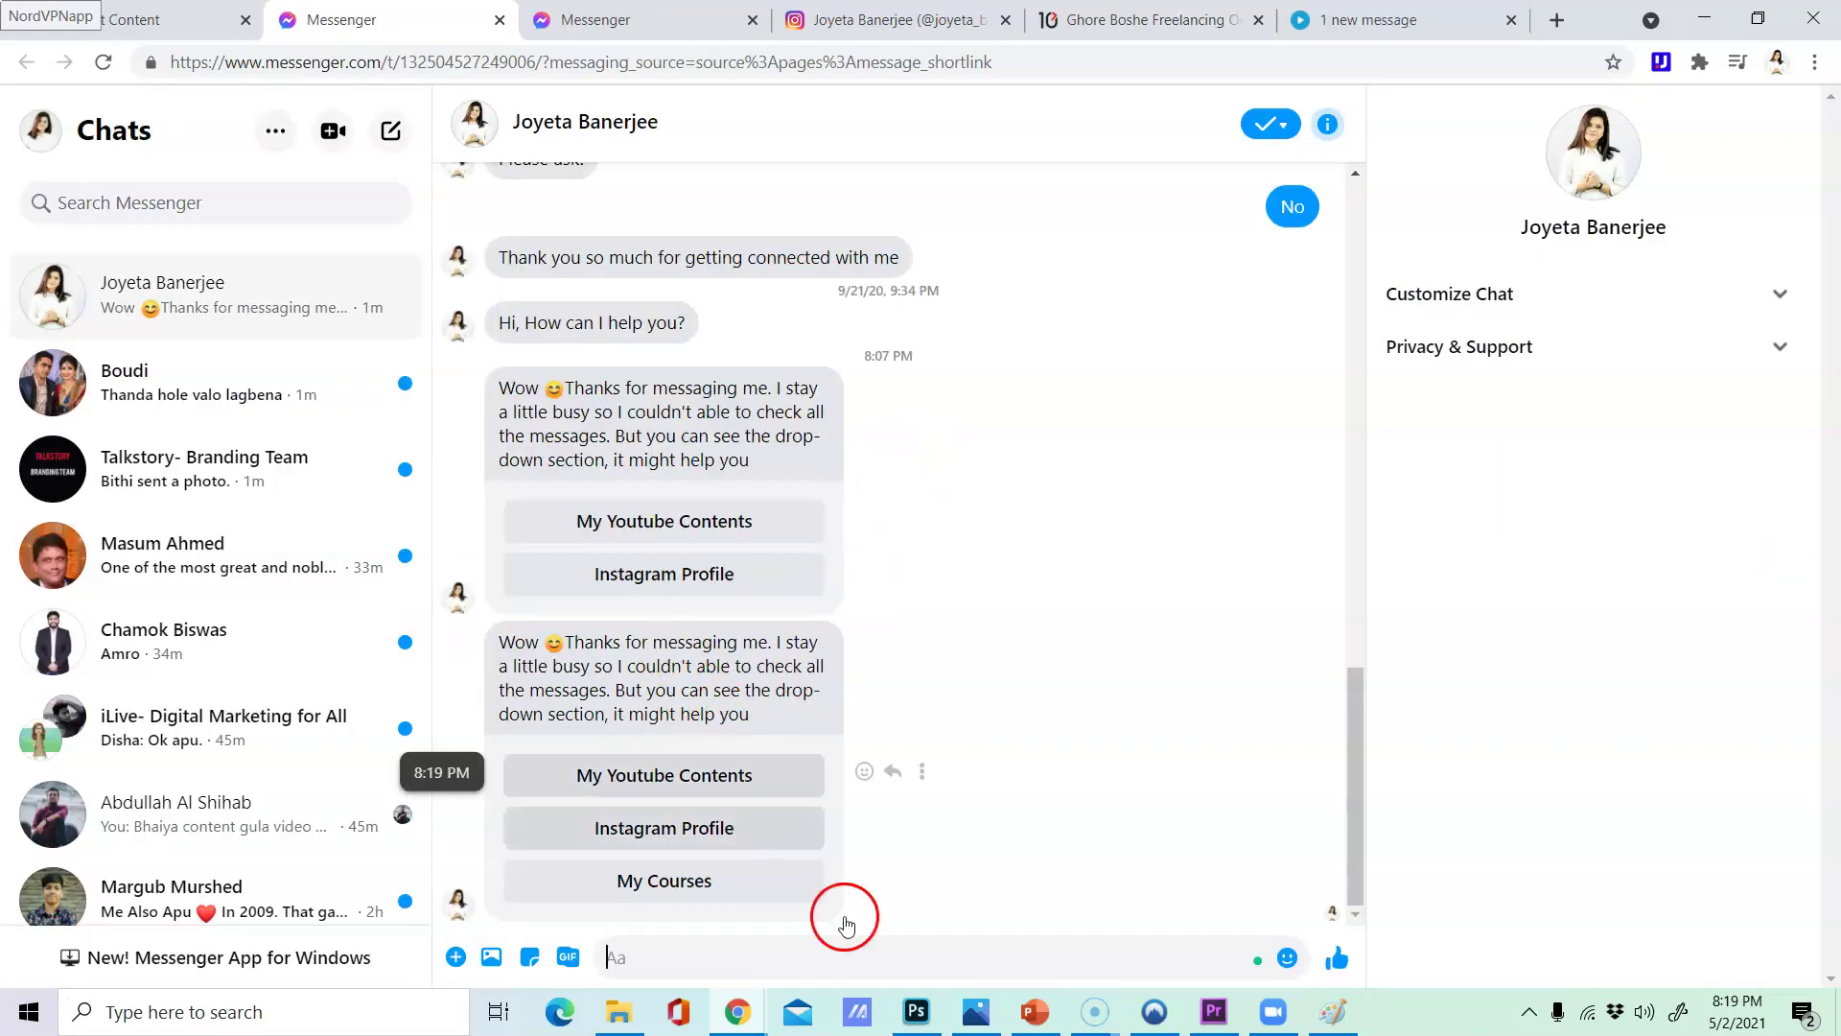
click(674, 878)
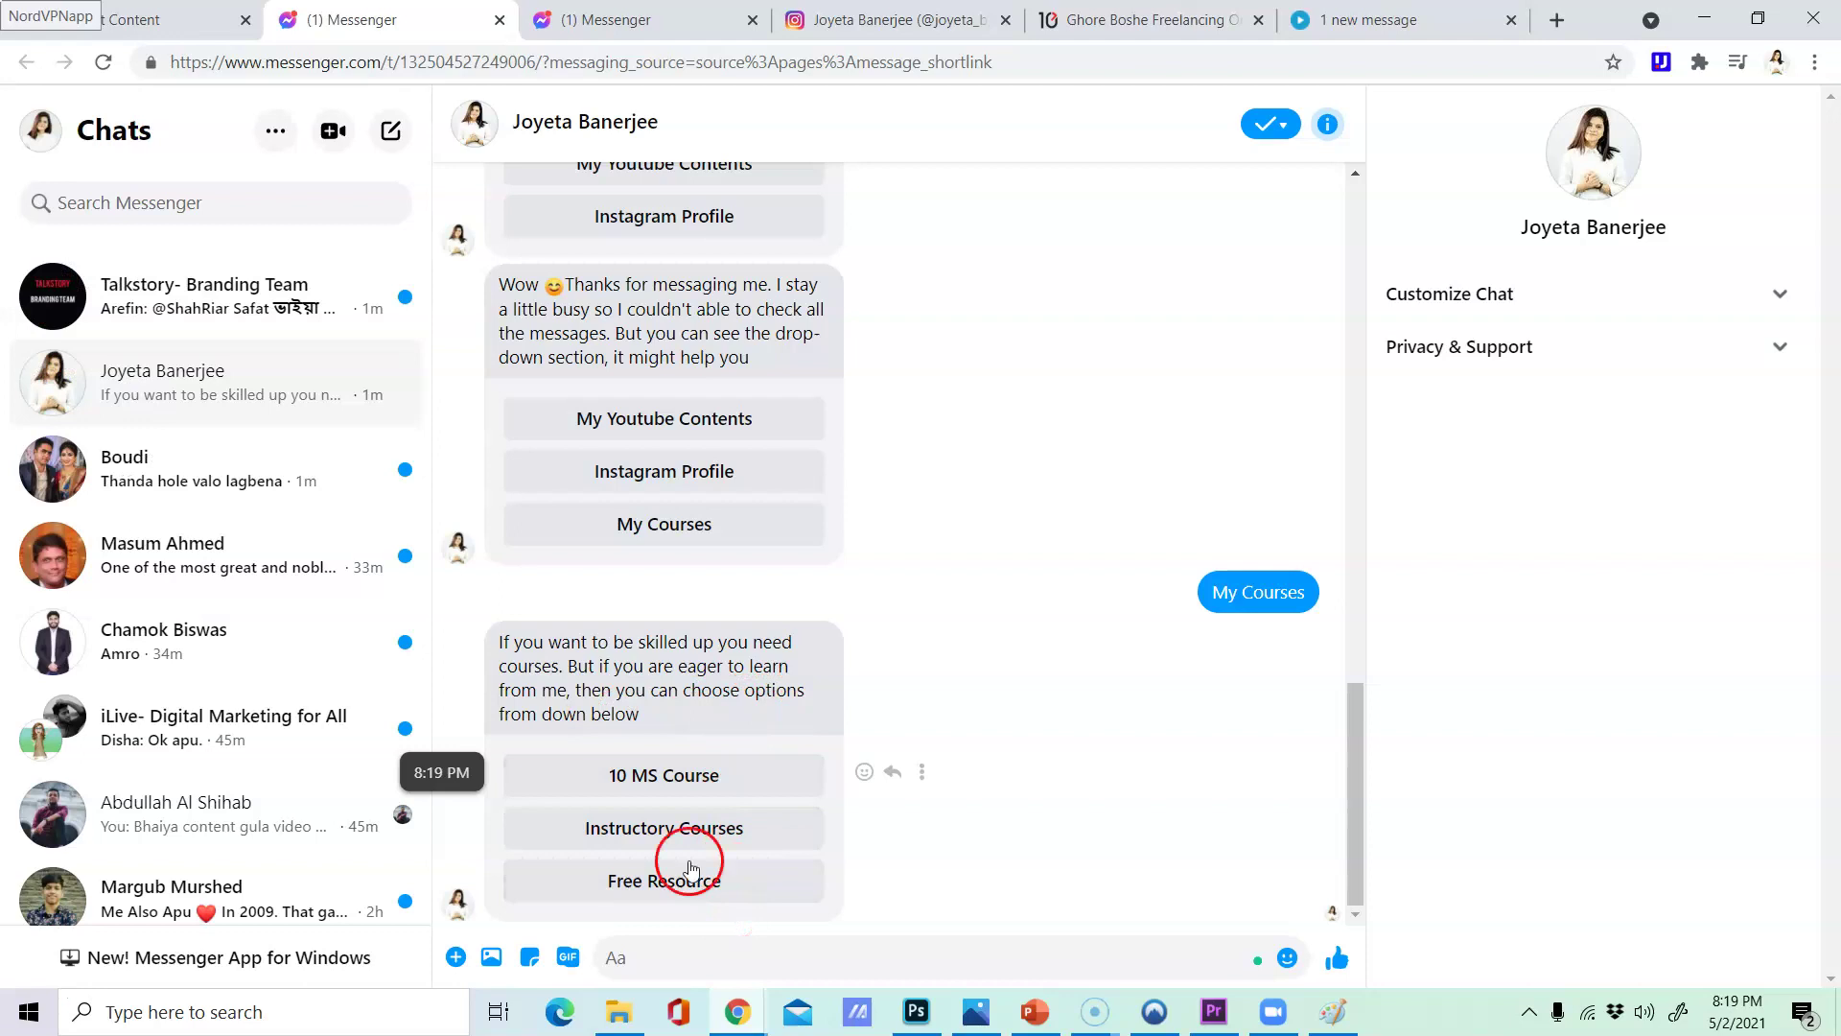
click(500, 20)
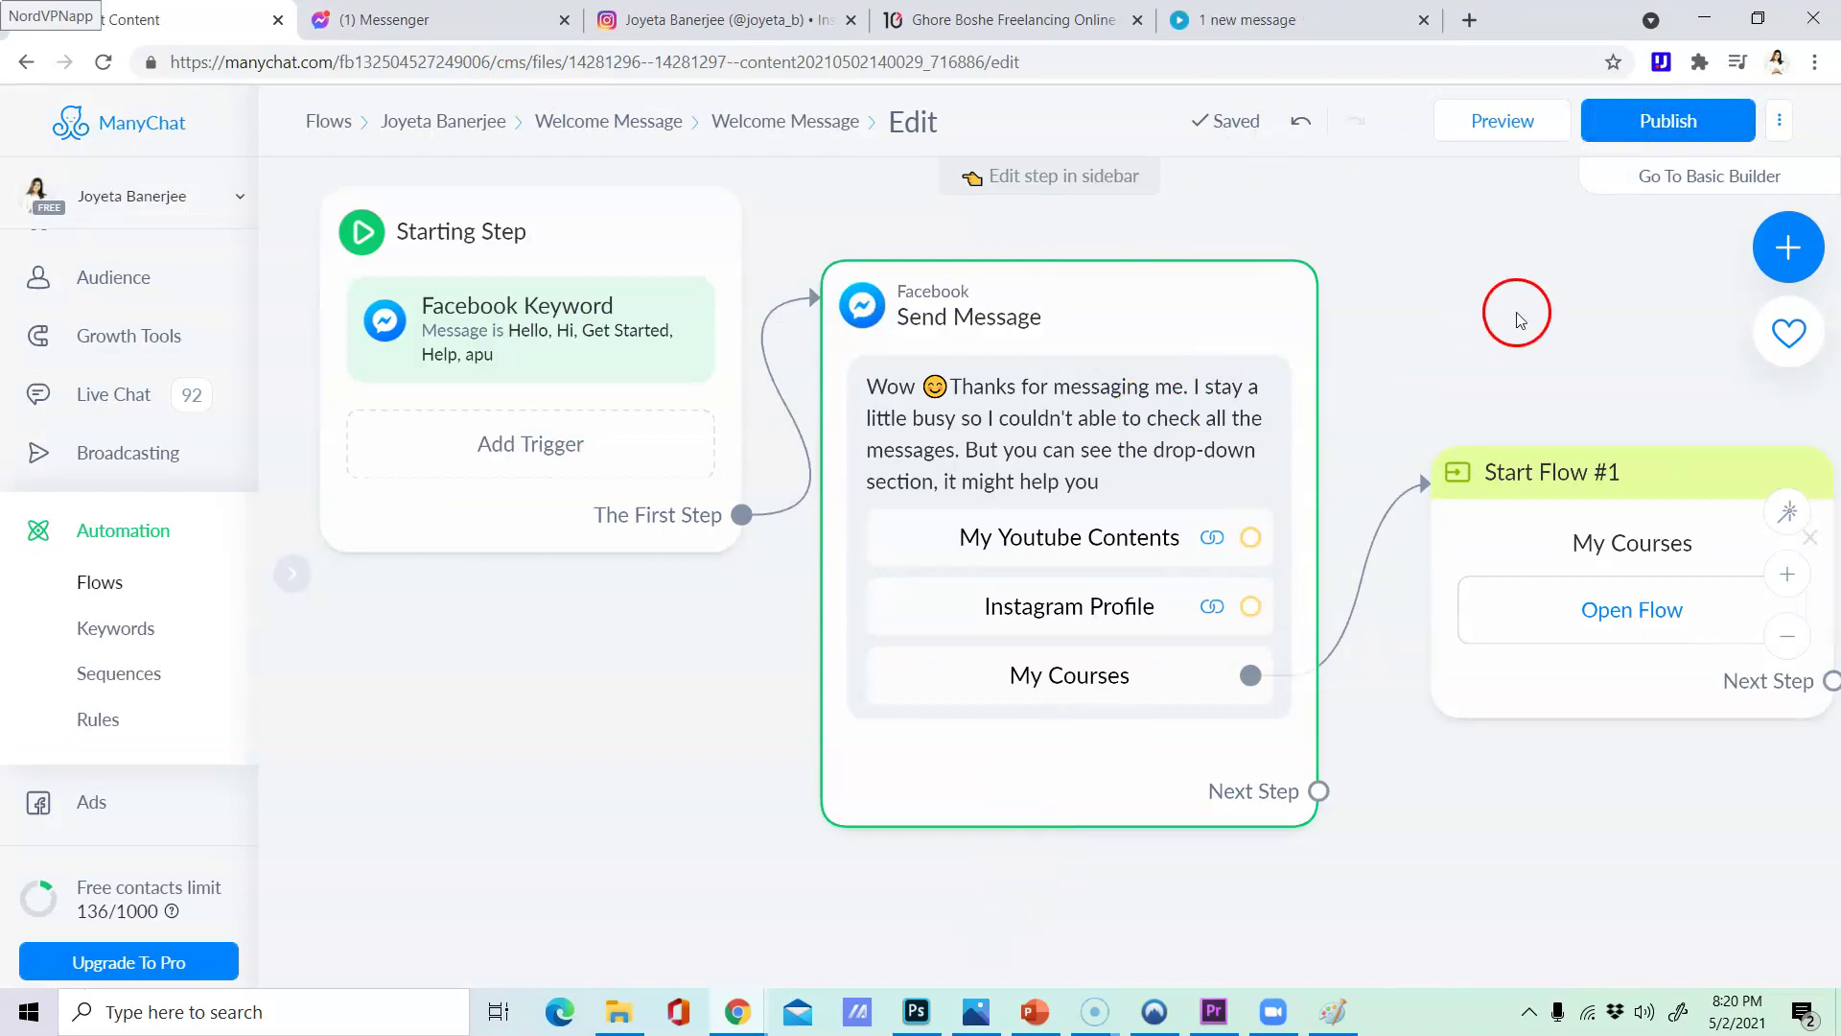
- Publish the Welcome Message flow, check the My Courses flow's stats in Product, then return to Flows
click(1644, 121)
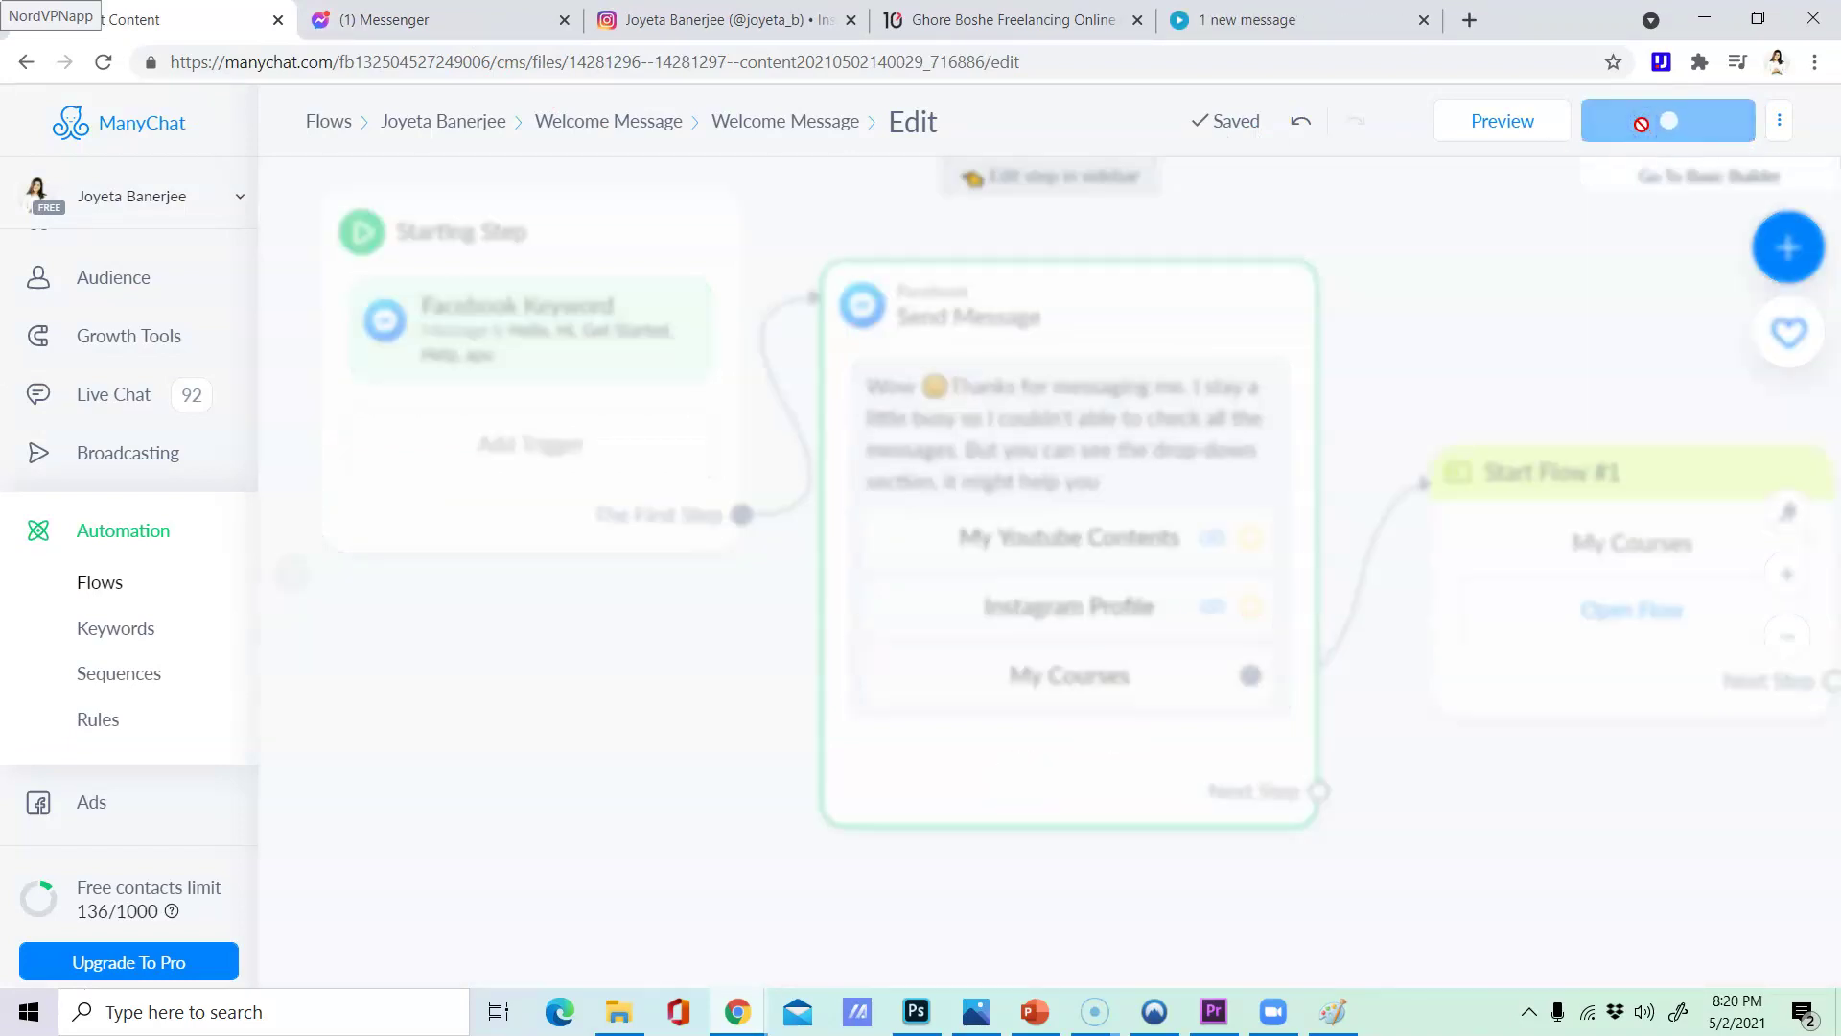
click(1577, 251)
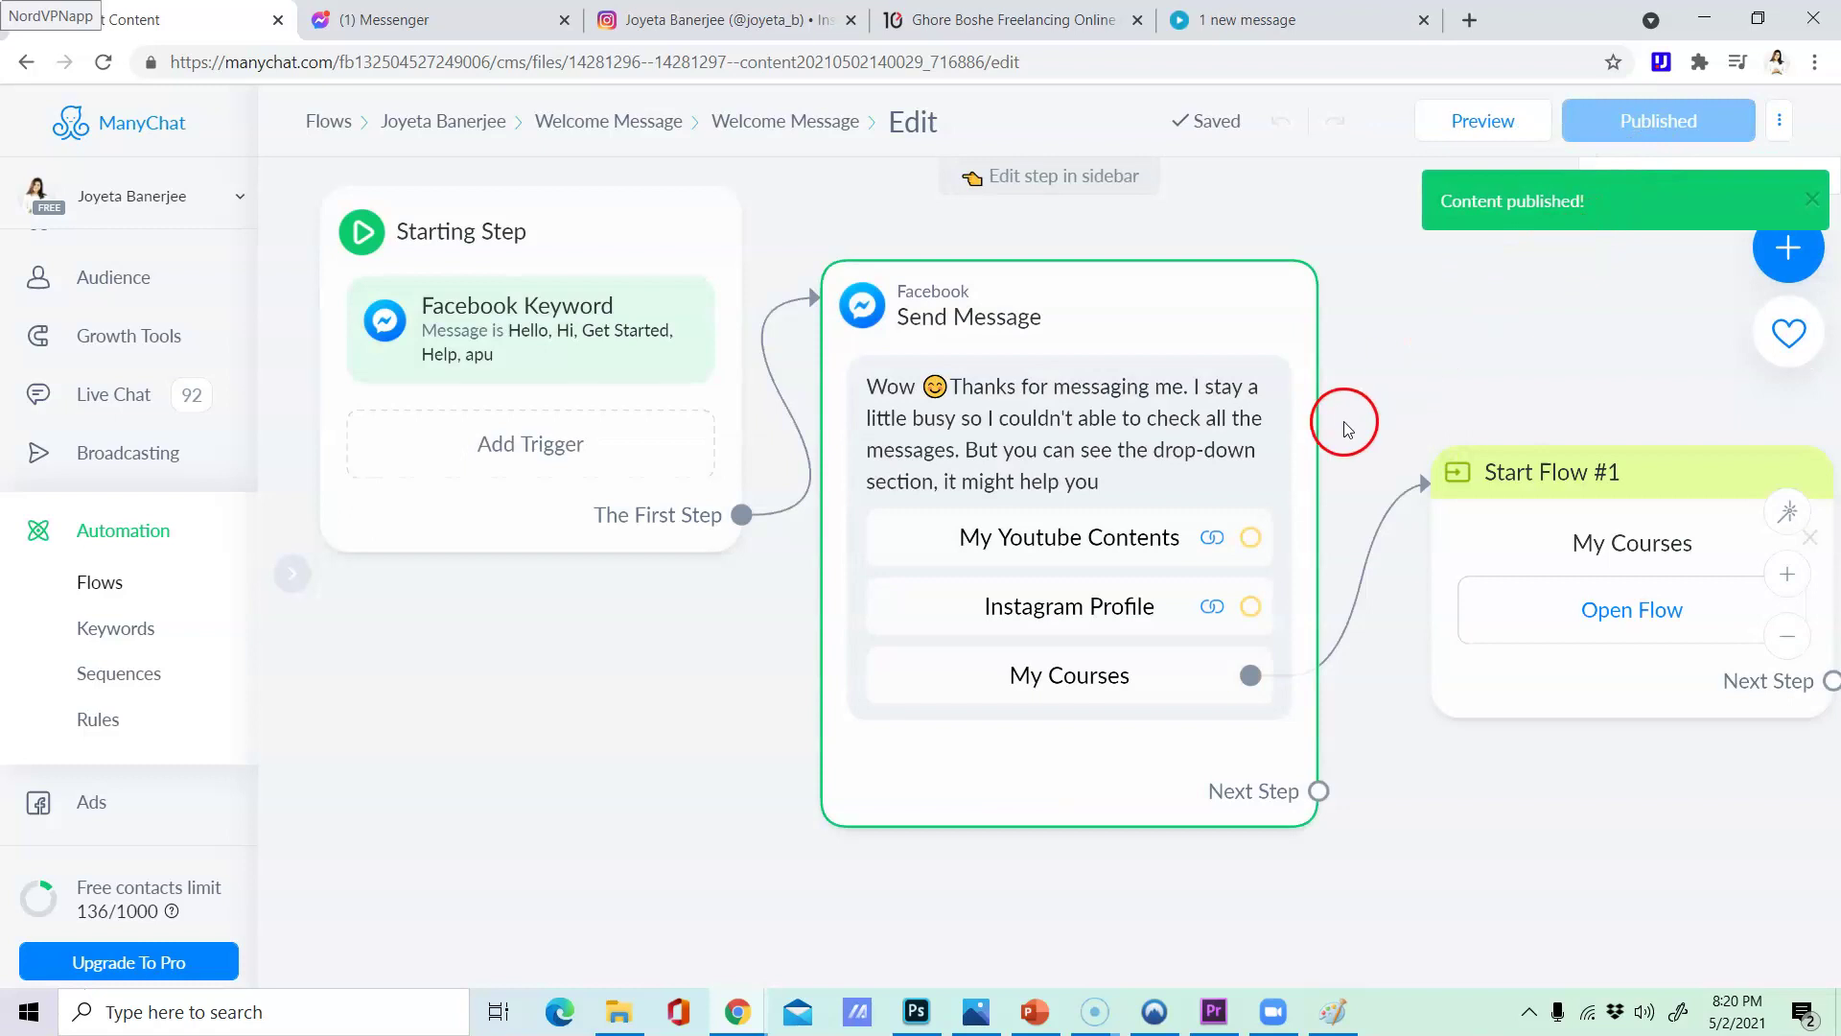
click(479, 121)
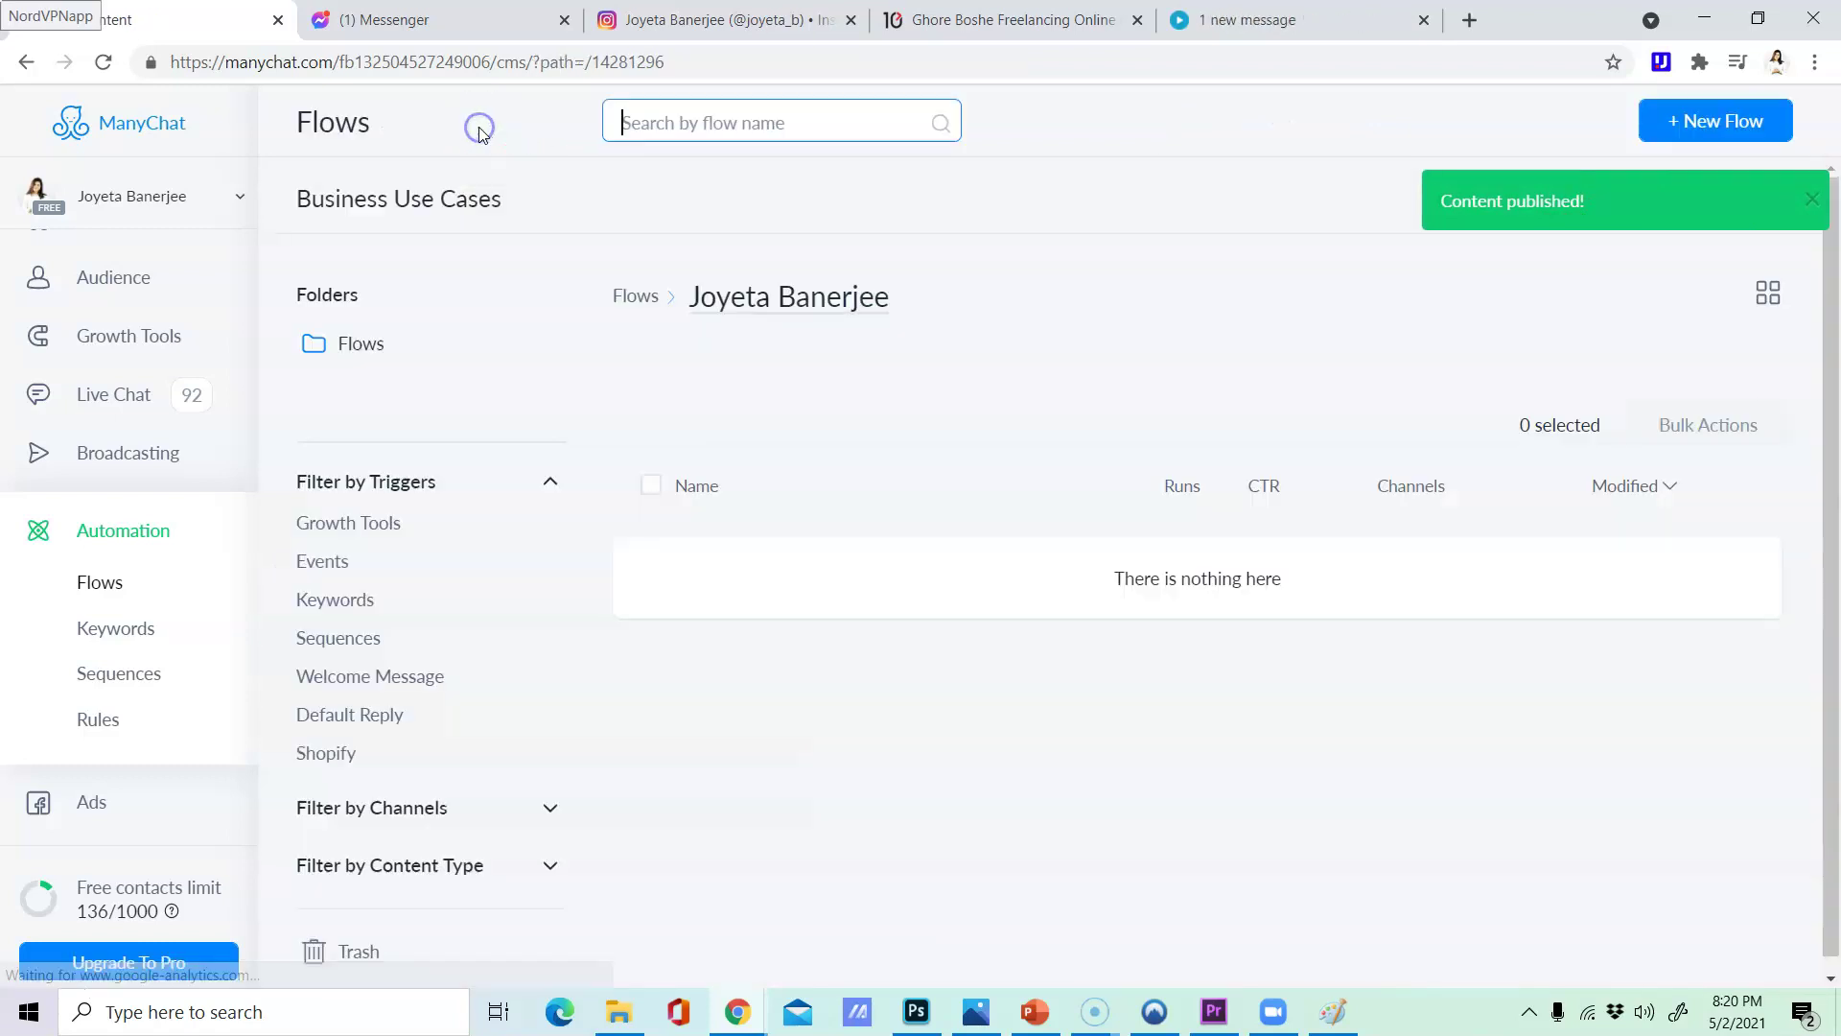
click(879, 432)
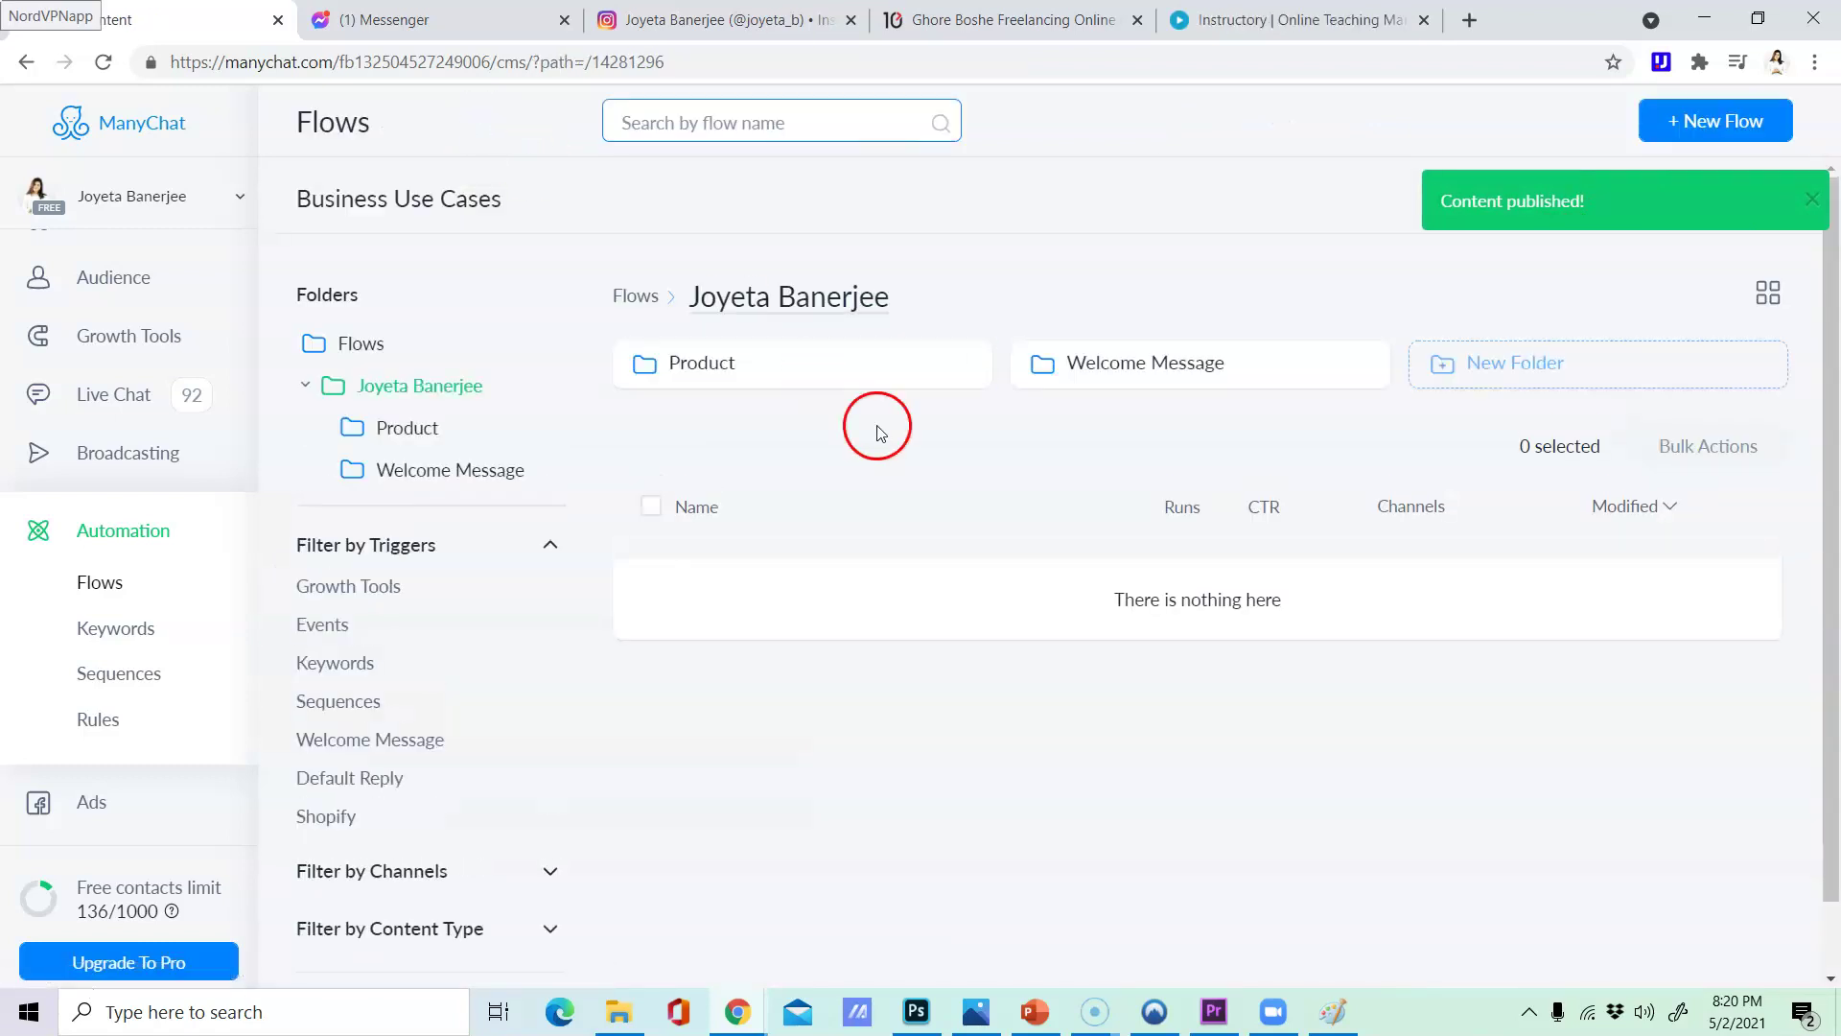
click(866, 367)
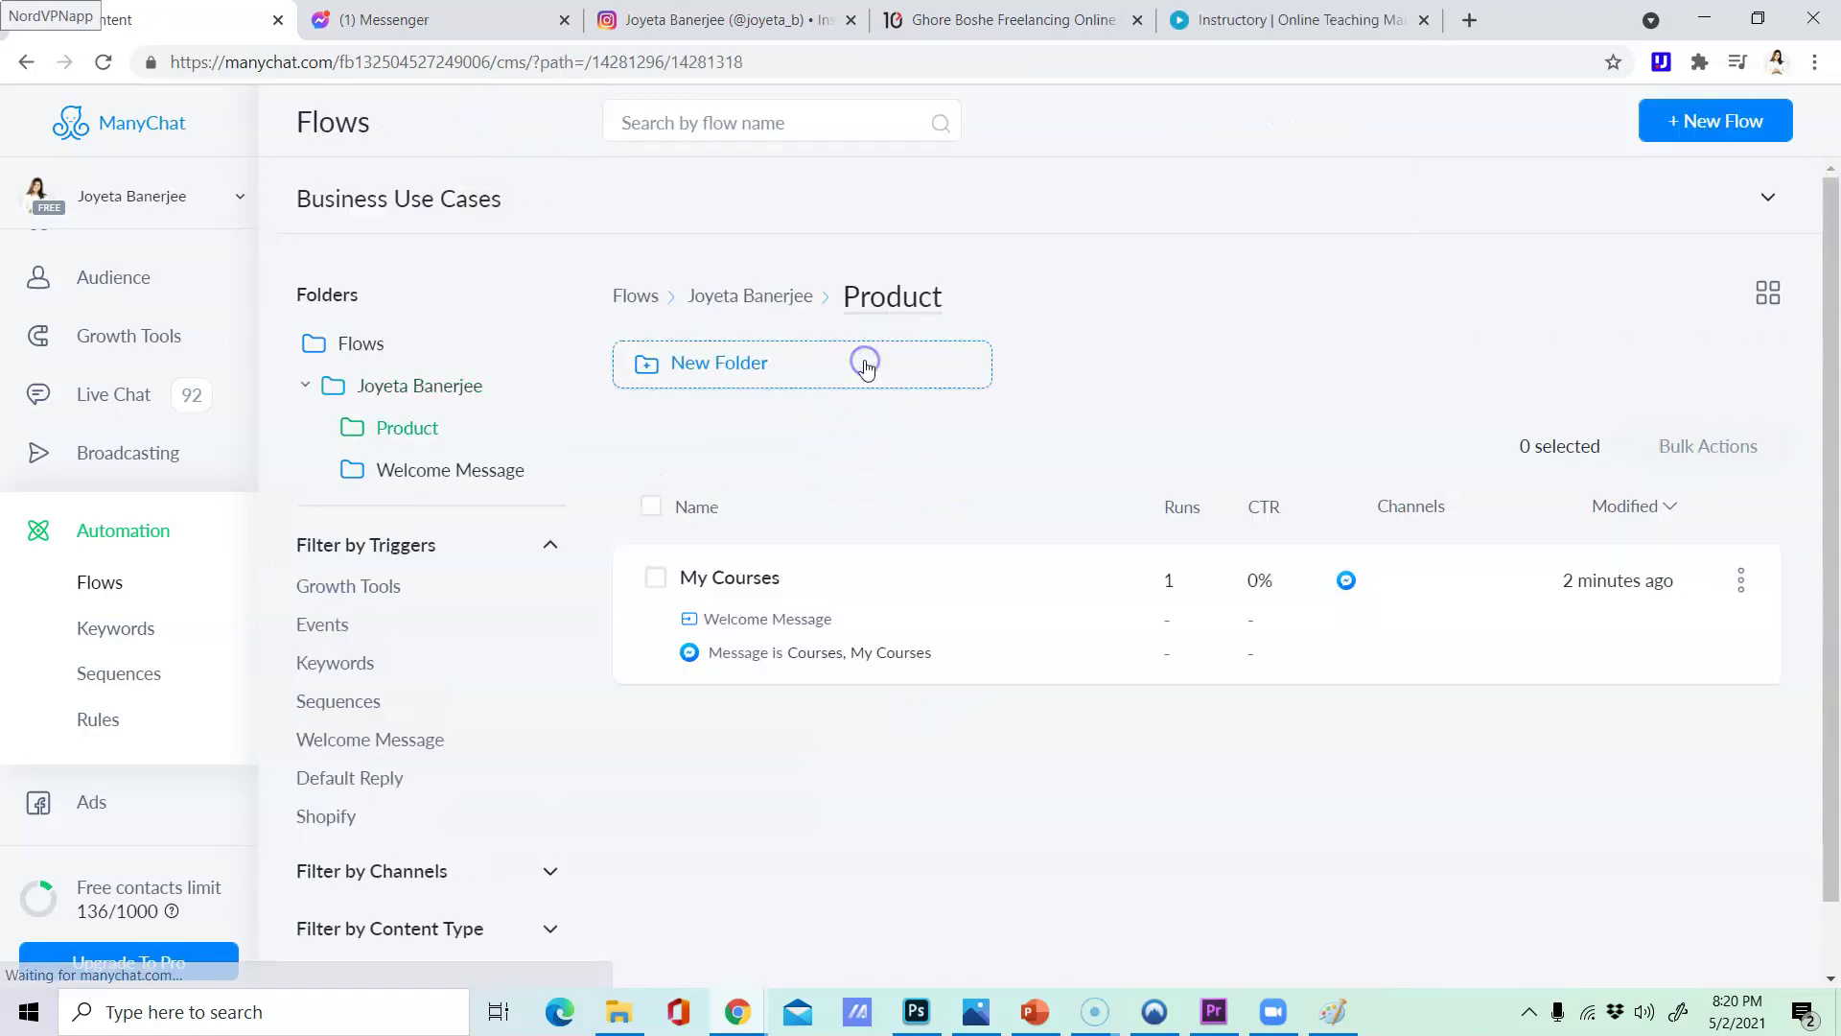
click(790, 622)
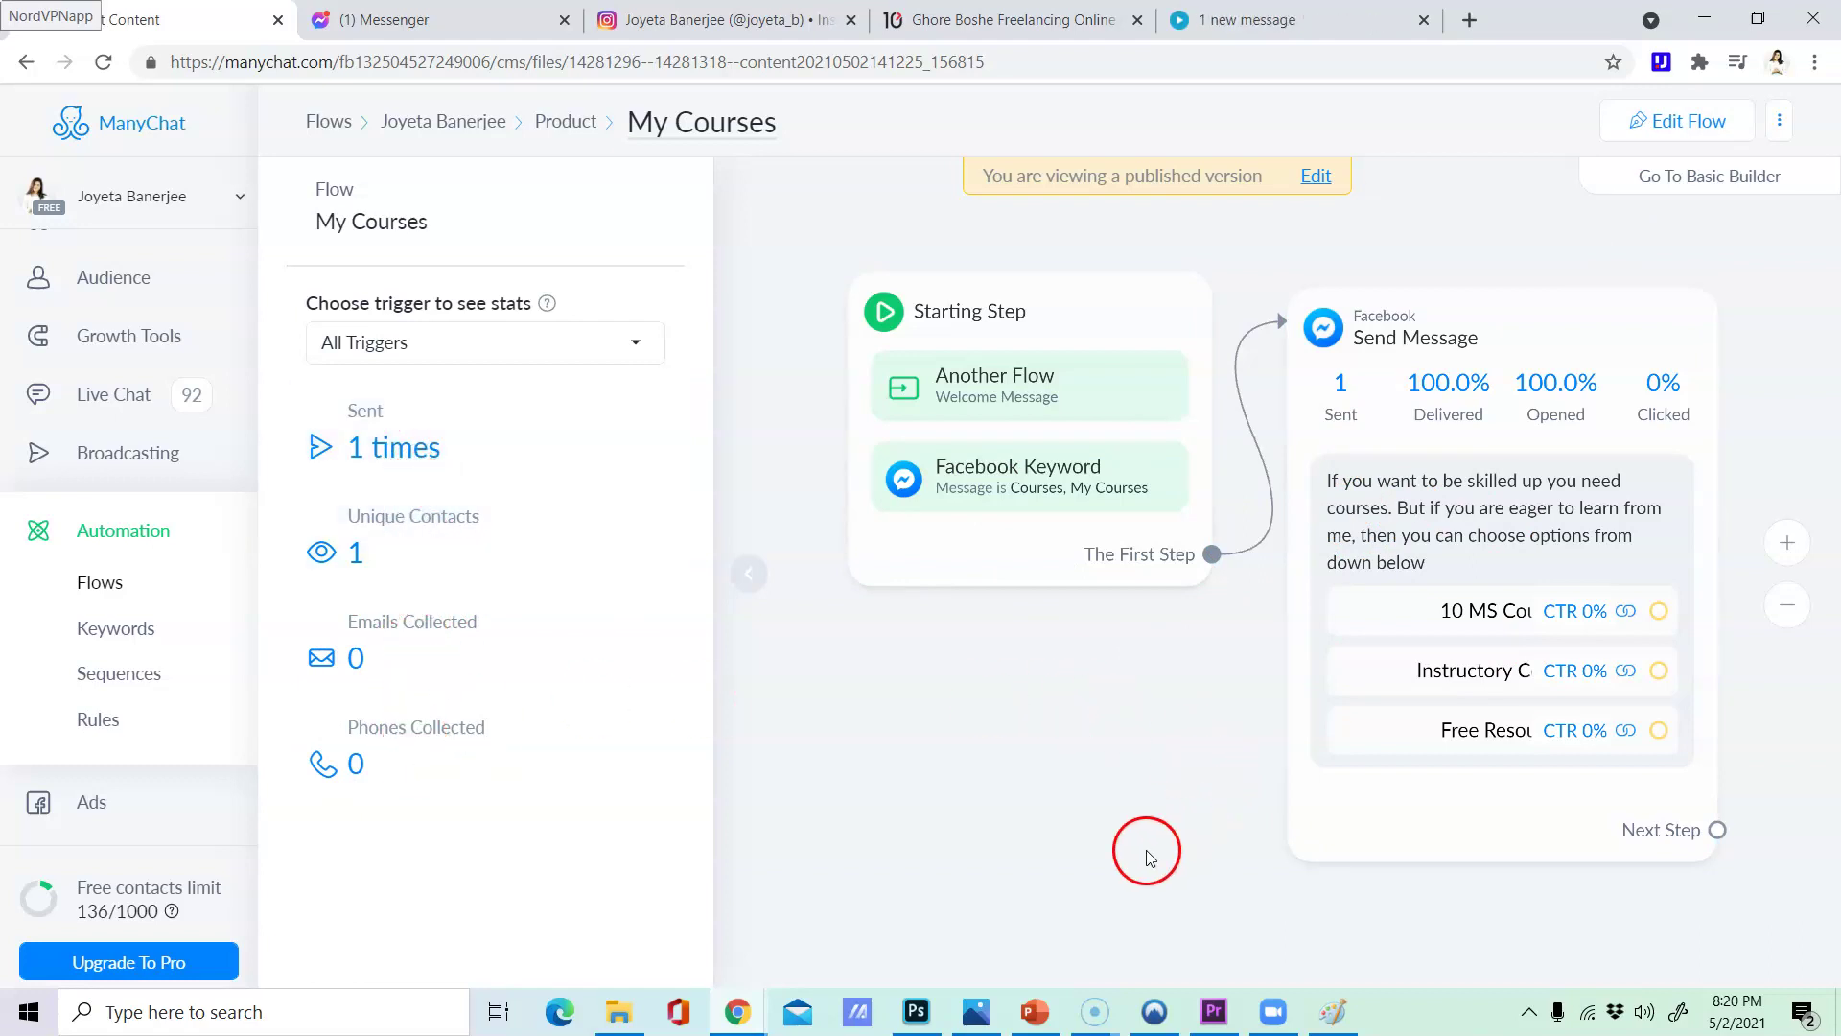
click(128, 533)
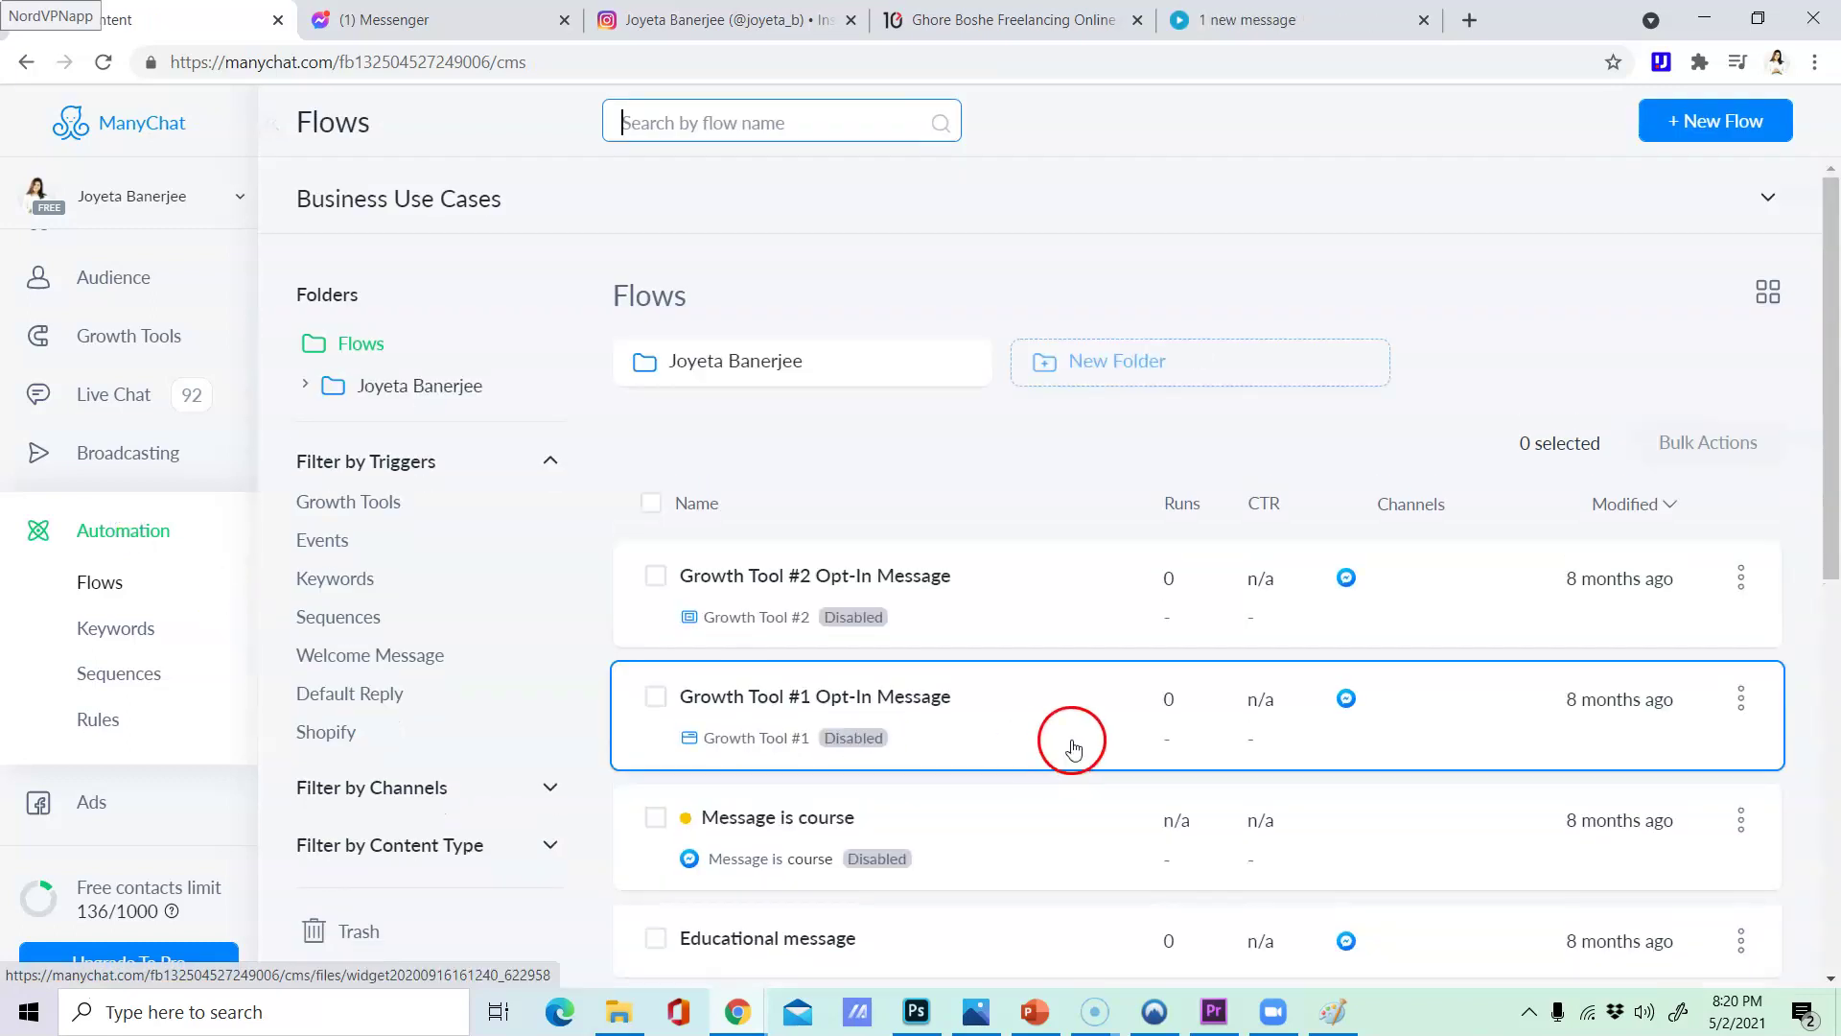
- Look through the Keywords and Sequences pages, ending on the empty Rules page
click(120, 627)
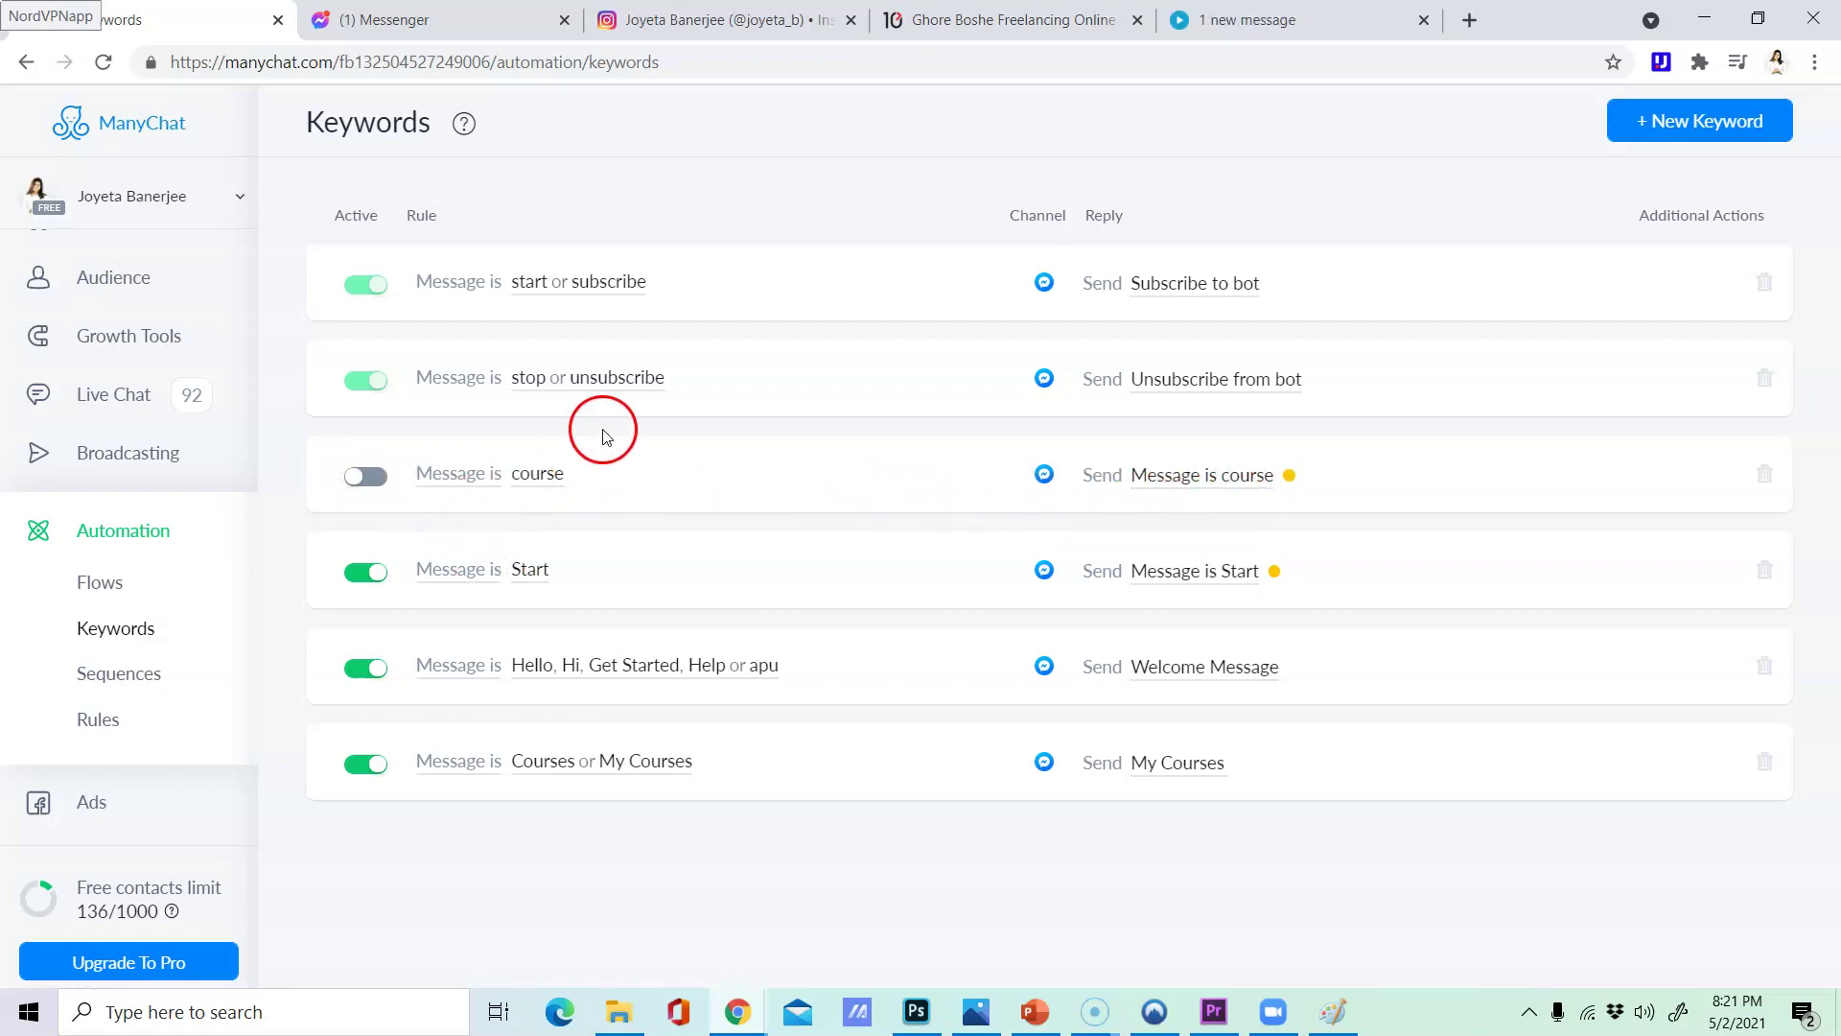
click(139, 688)
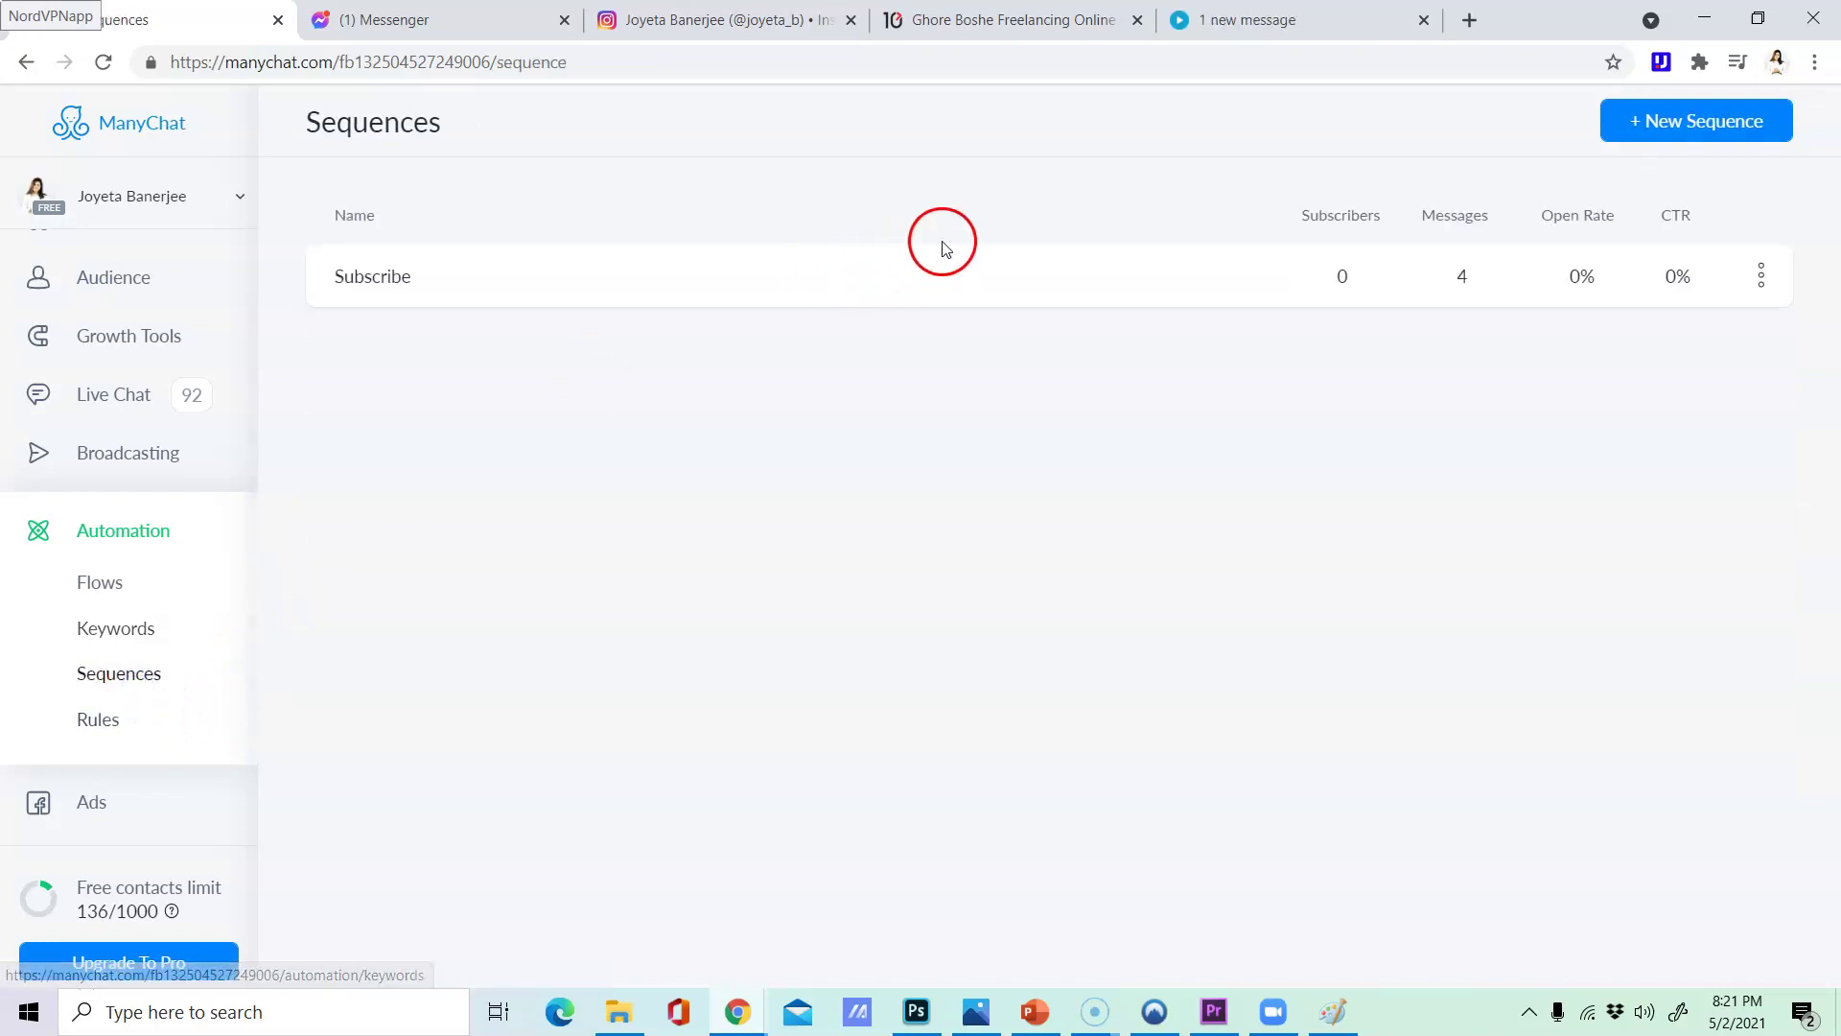
click(103, 718)
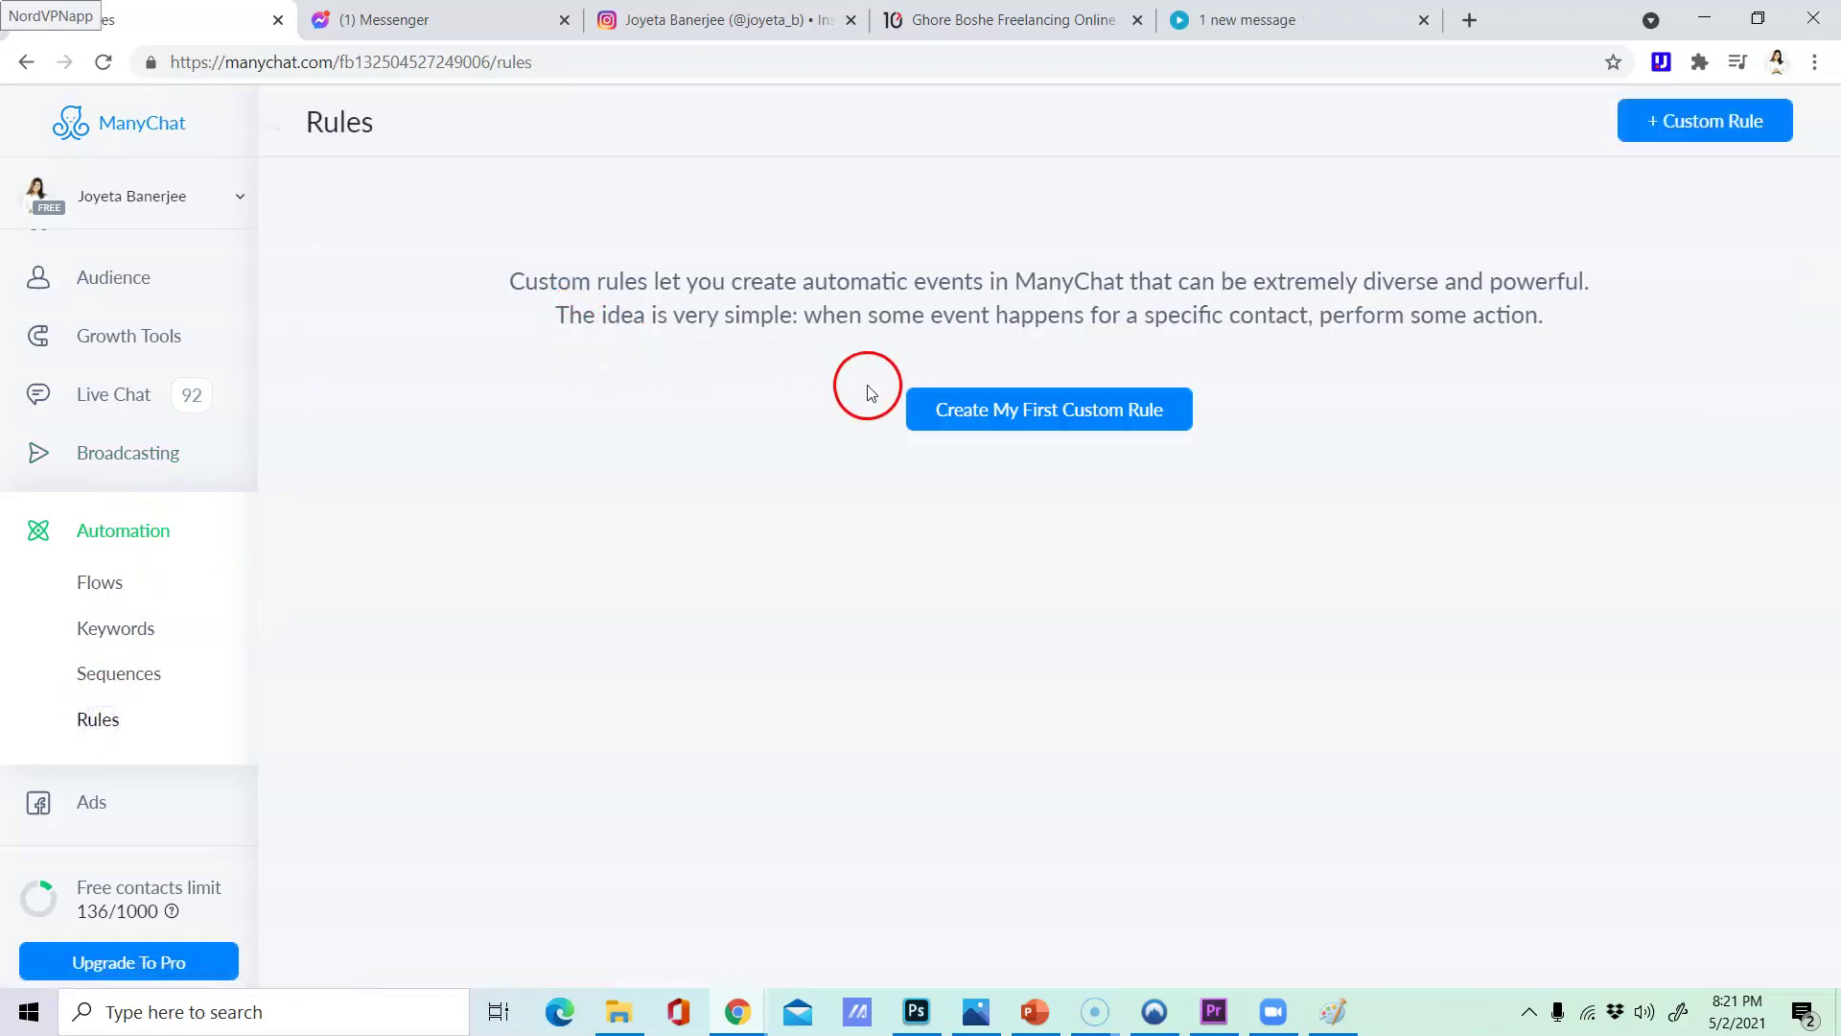
scroll(191, 669, down, 1)
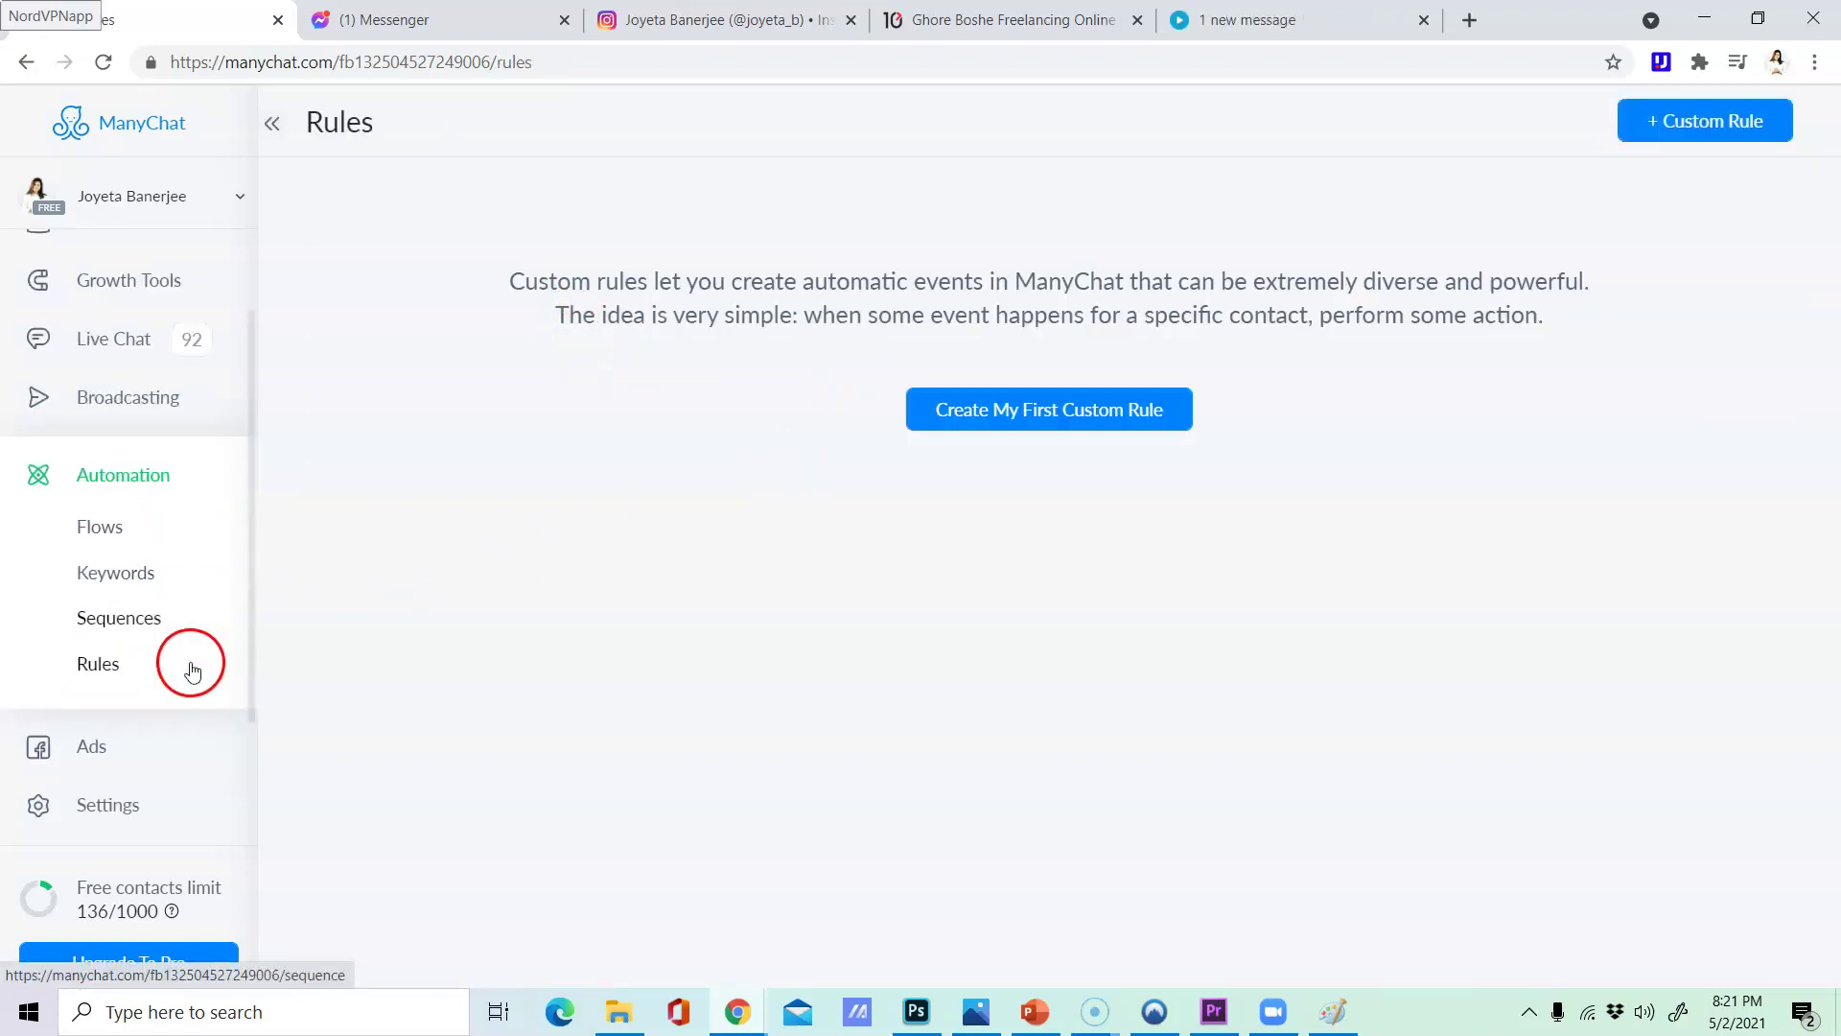
- Create the empty draft custom rule New Rule #1 and browse its available actions
click(974, 422)
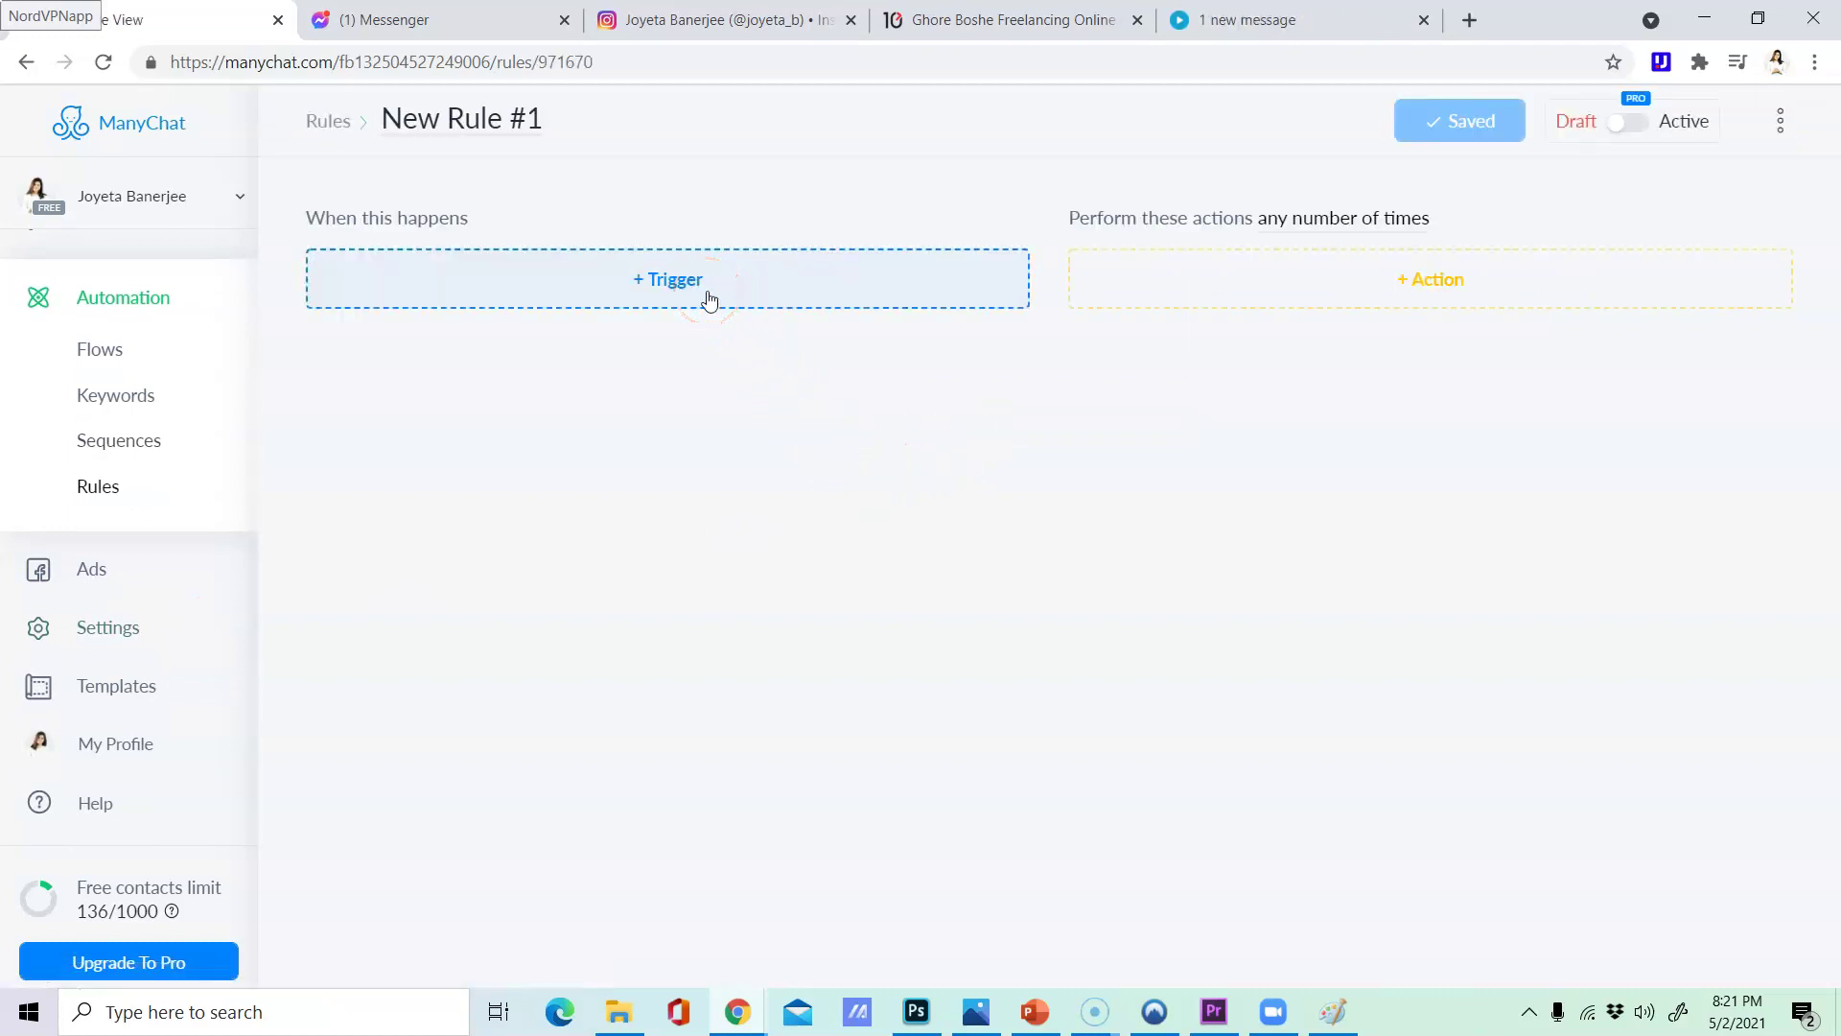
click(1403, 311)
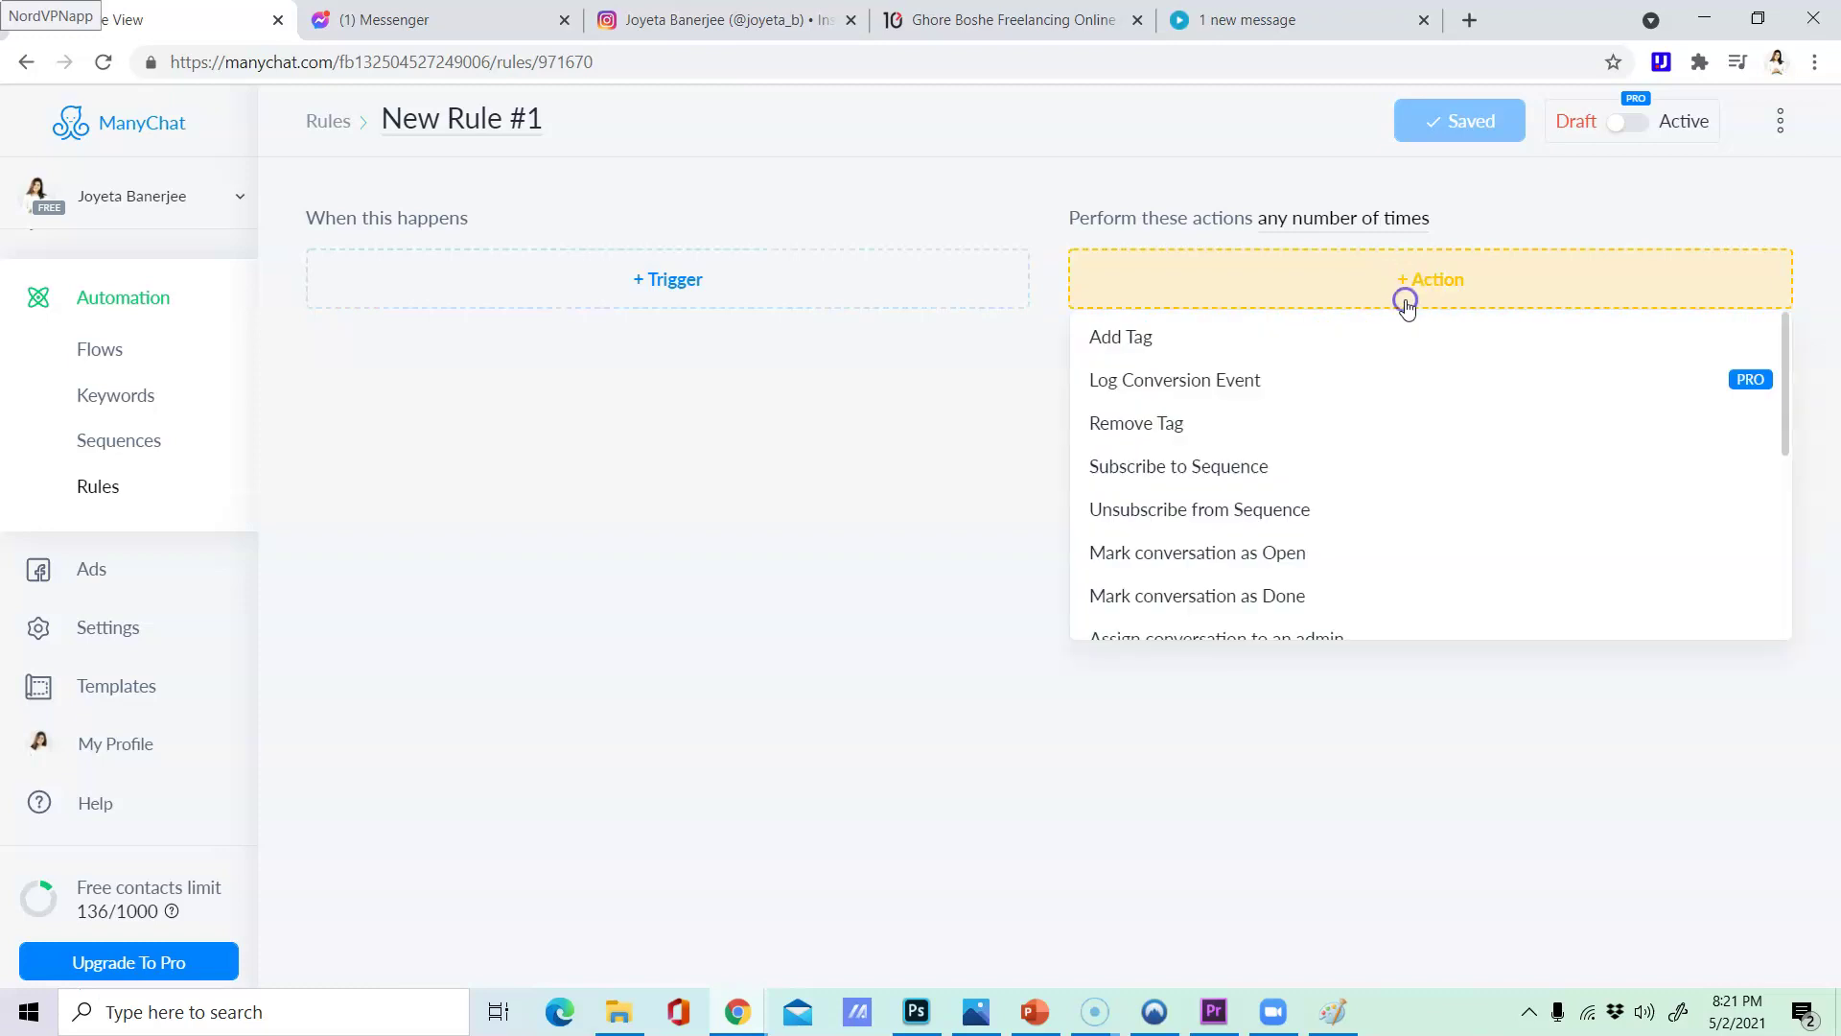
scroll(1371, 374, down, 1)
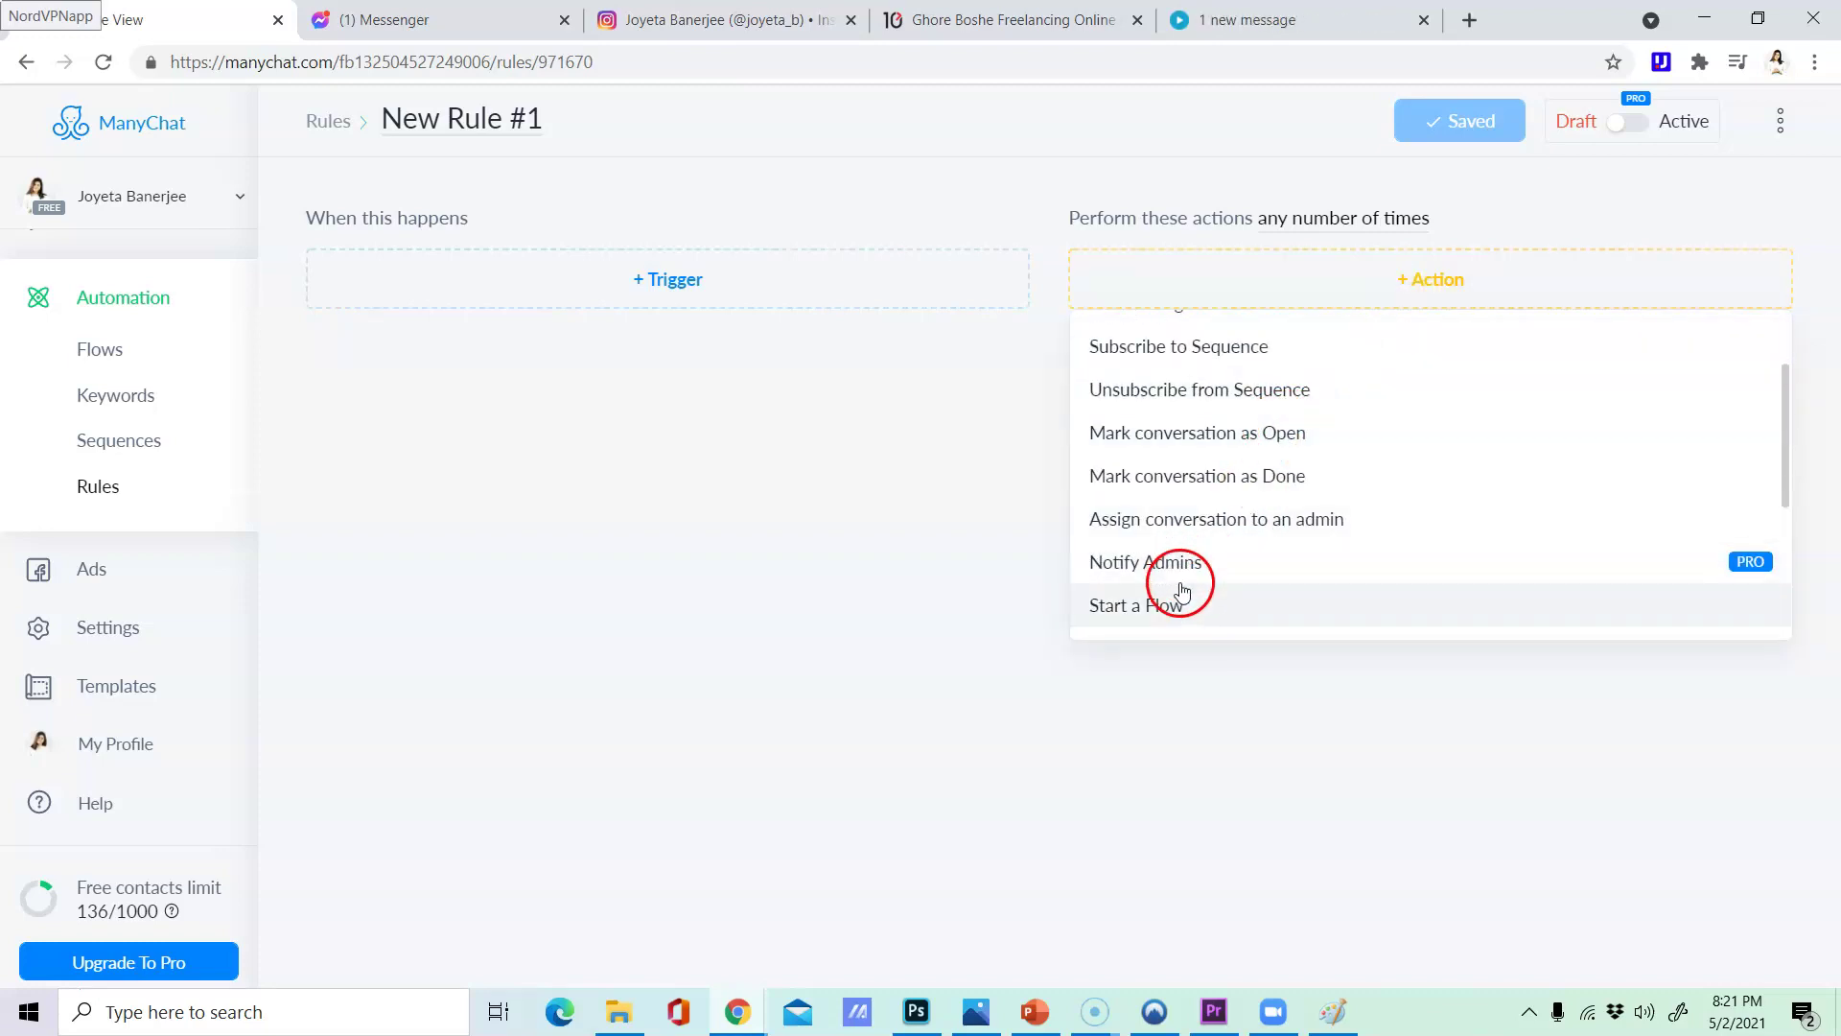
scroll(1181, 609, up, 2)
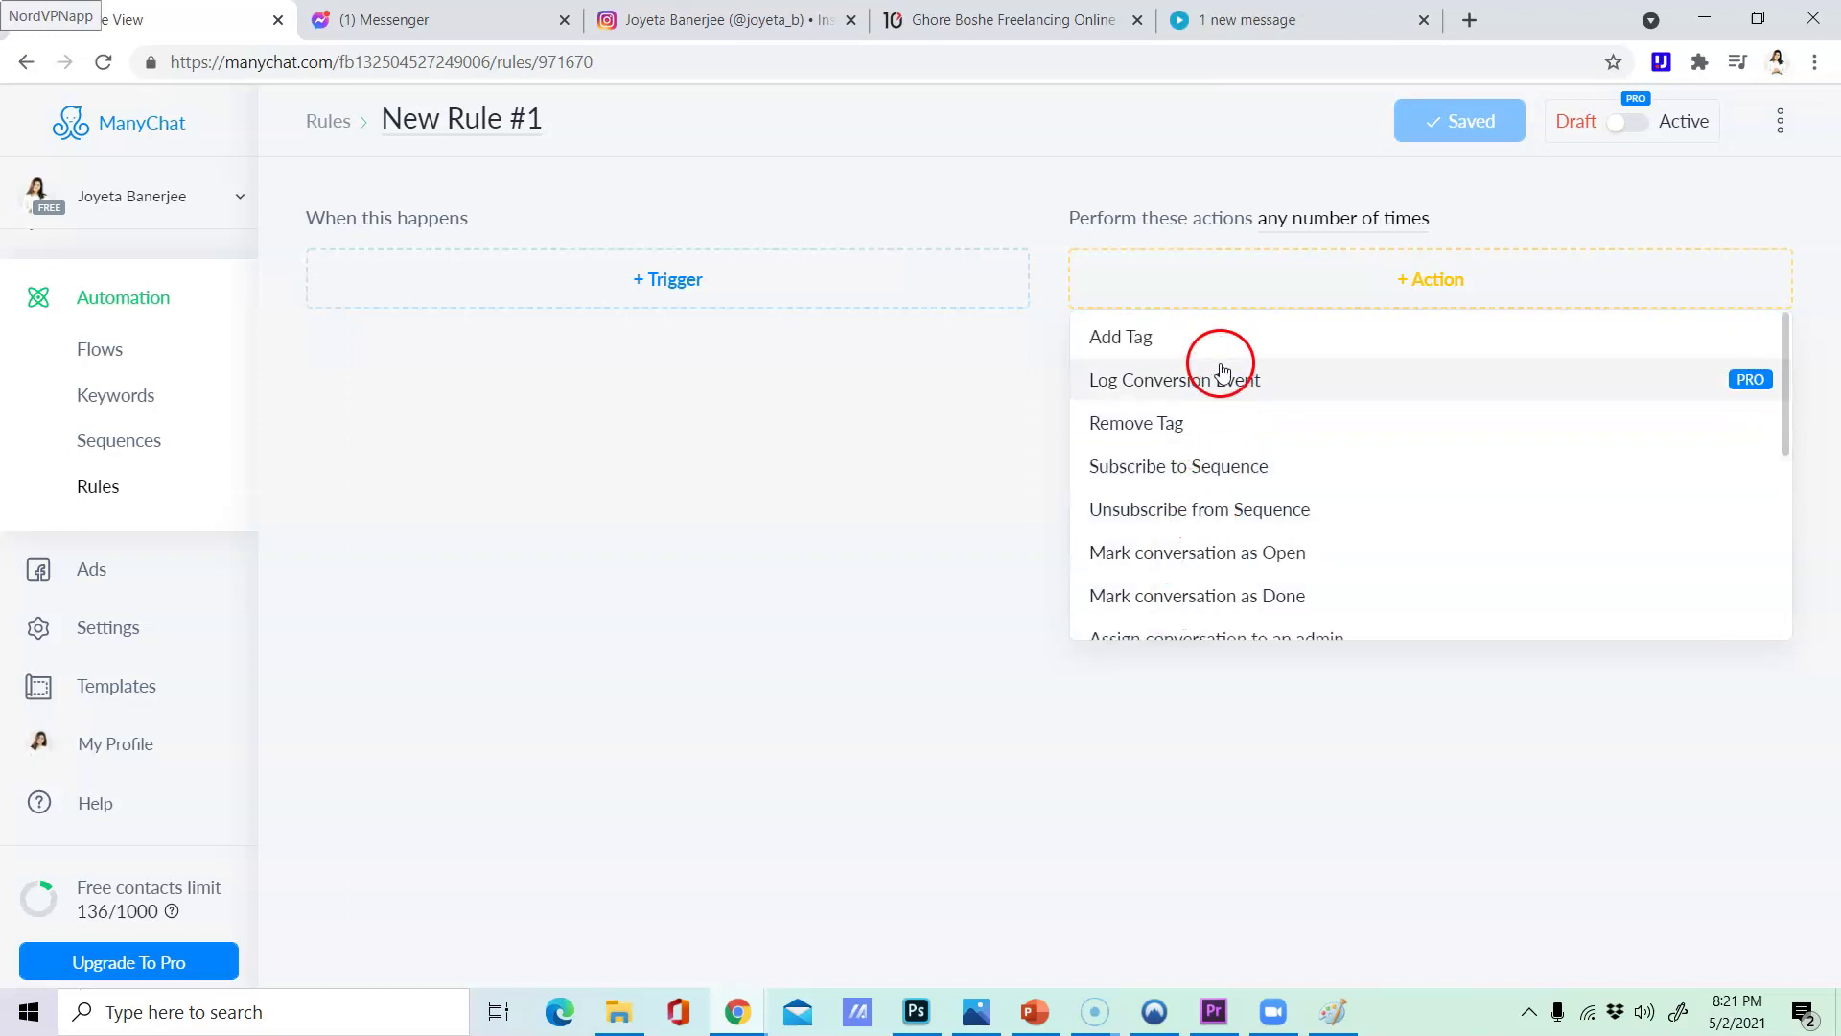
click(987, 403)
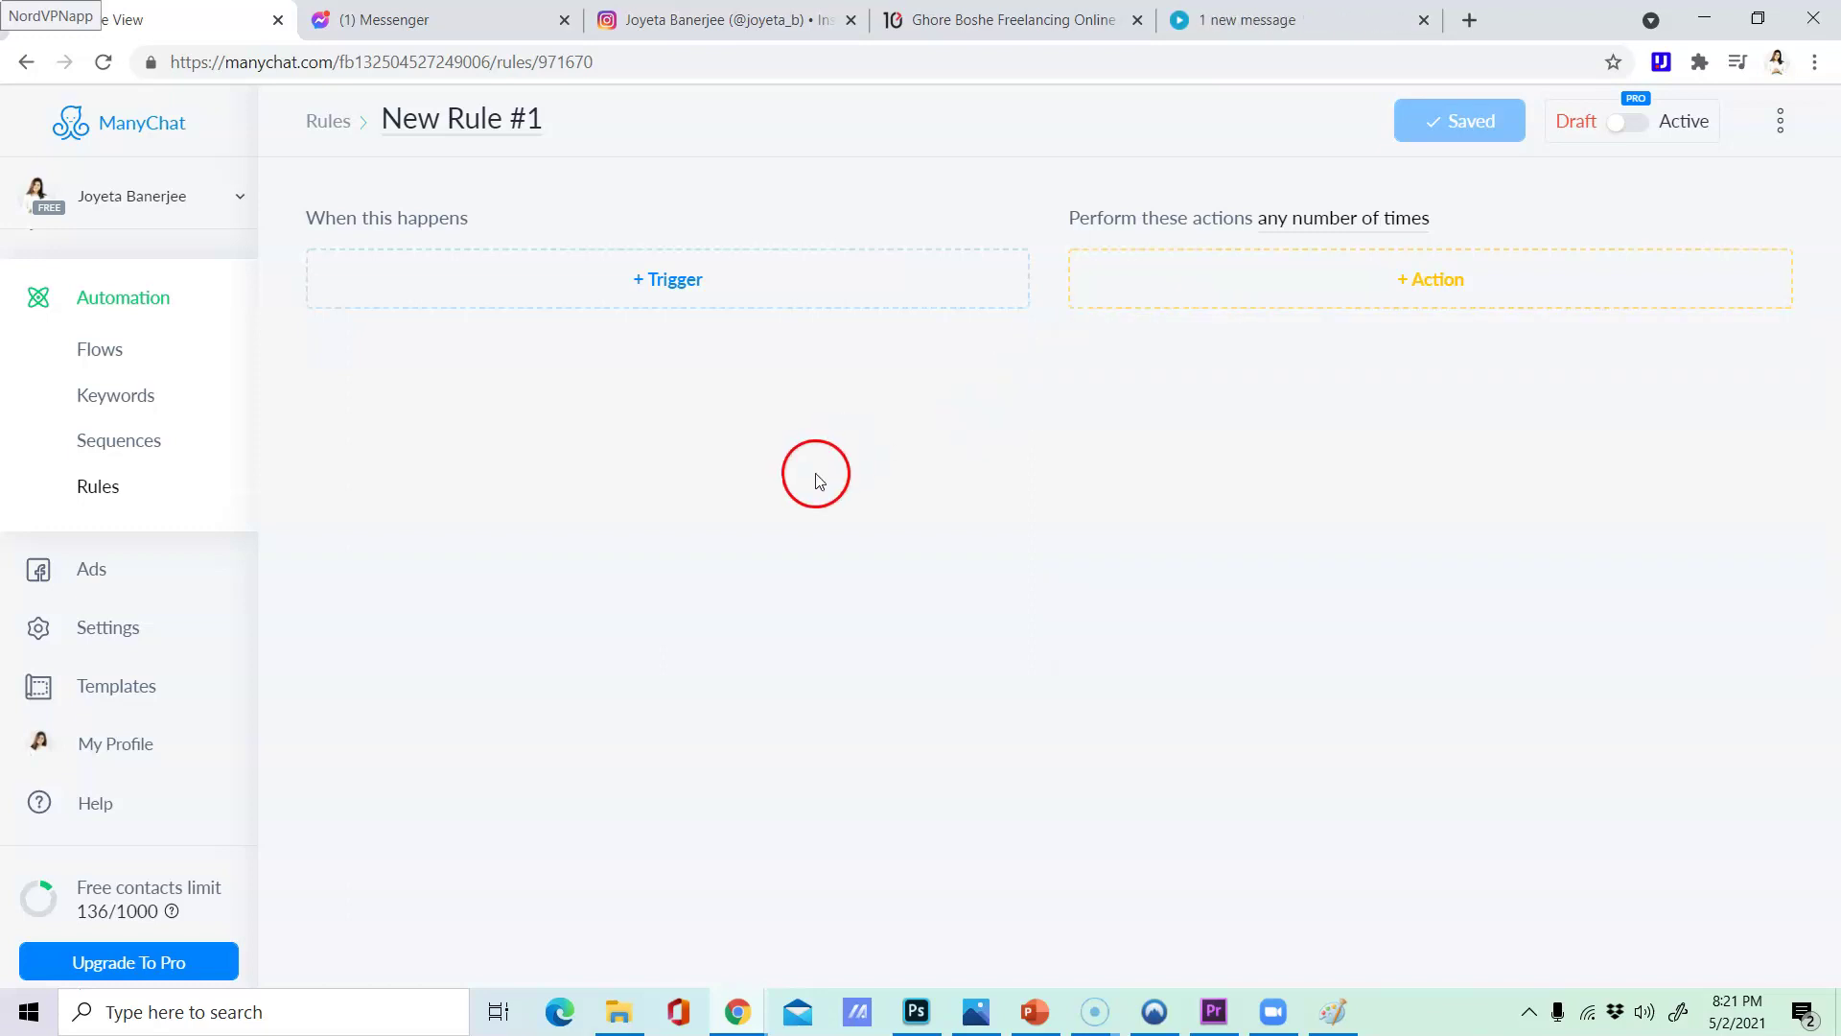
- Go back to the Automation Flows list
scroll(238, 412, up, 3)
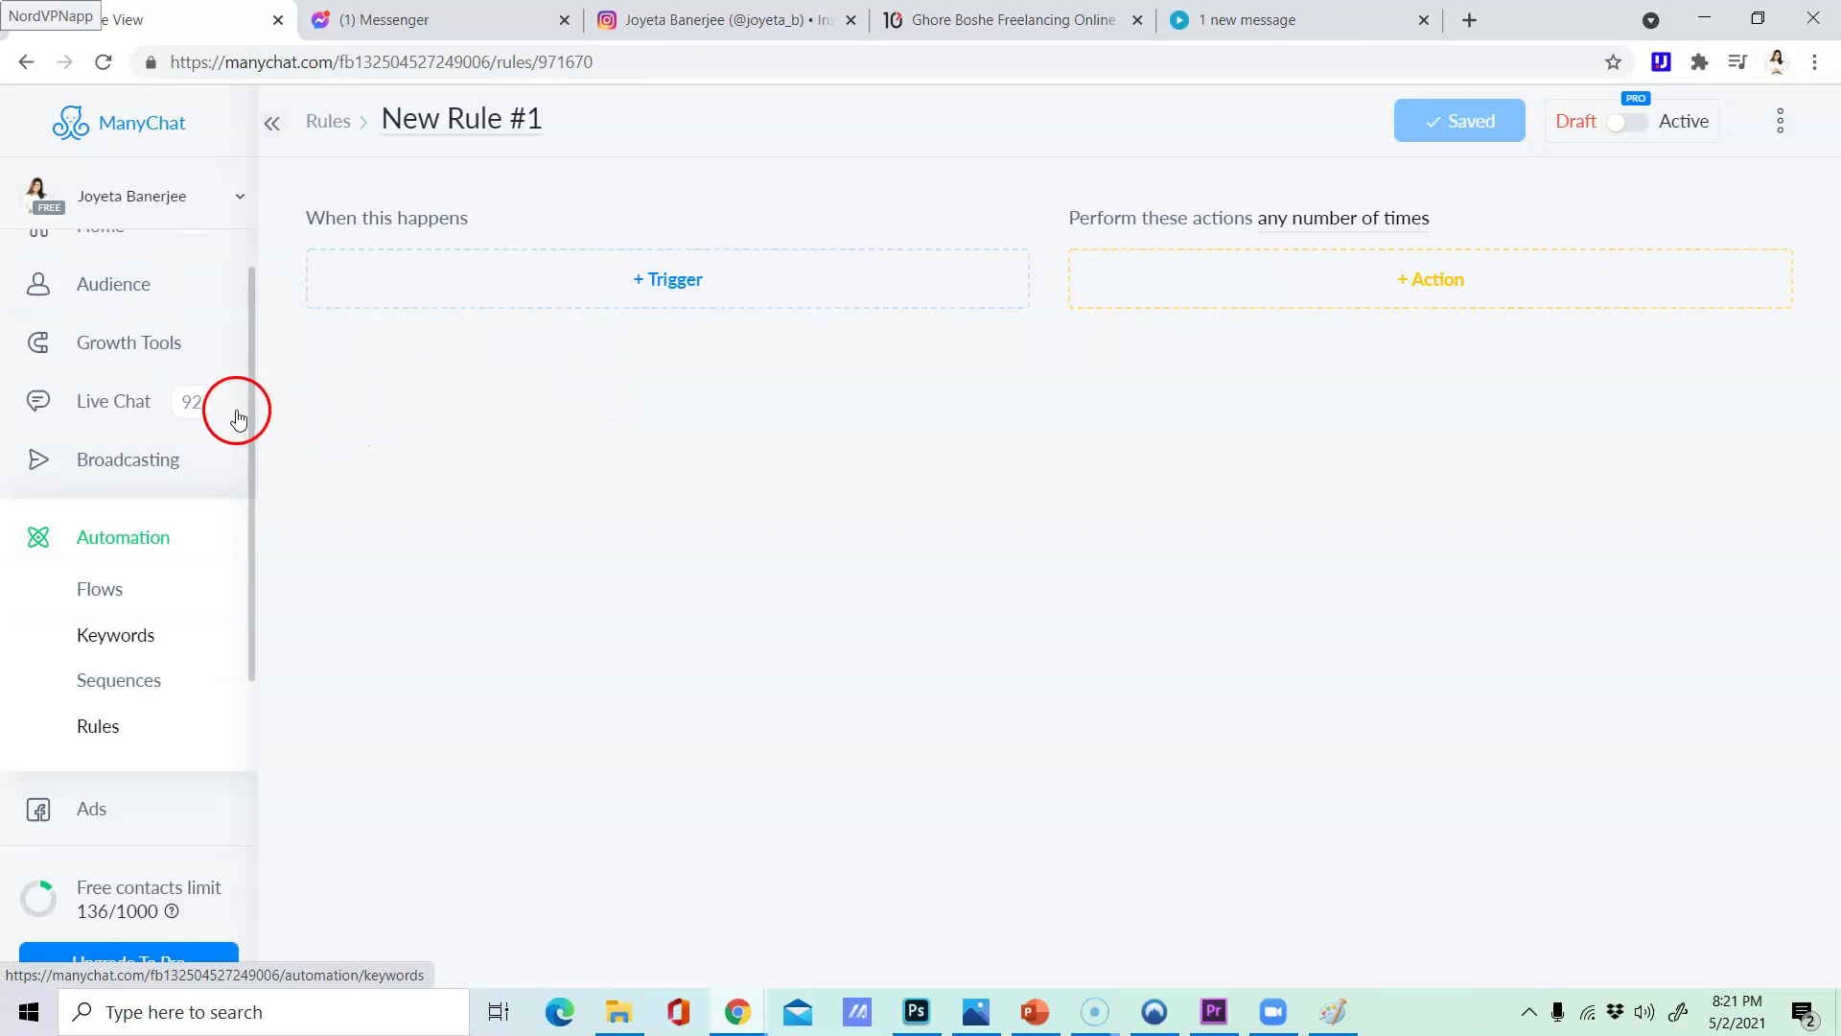
scroll(235, 422, up, 1)
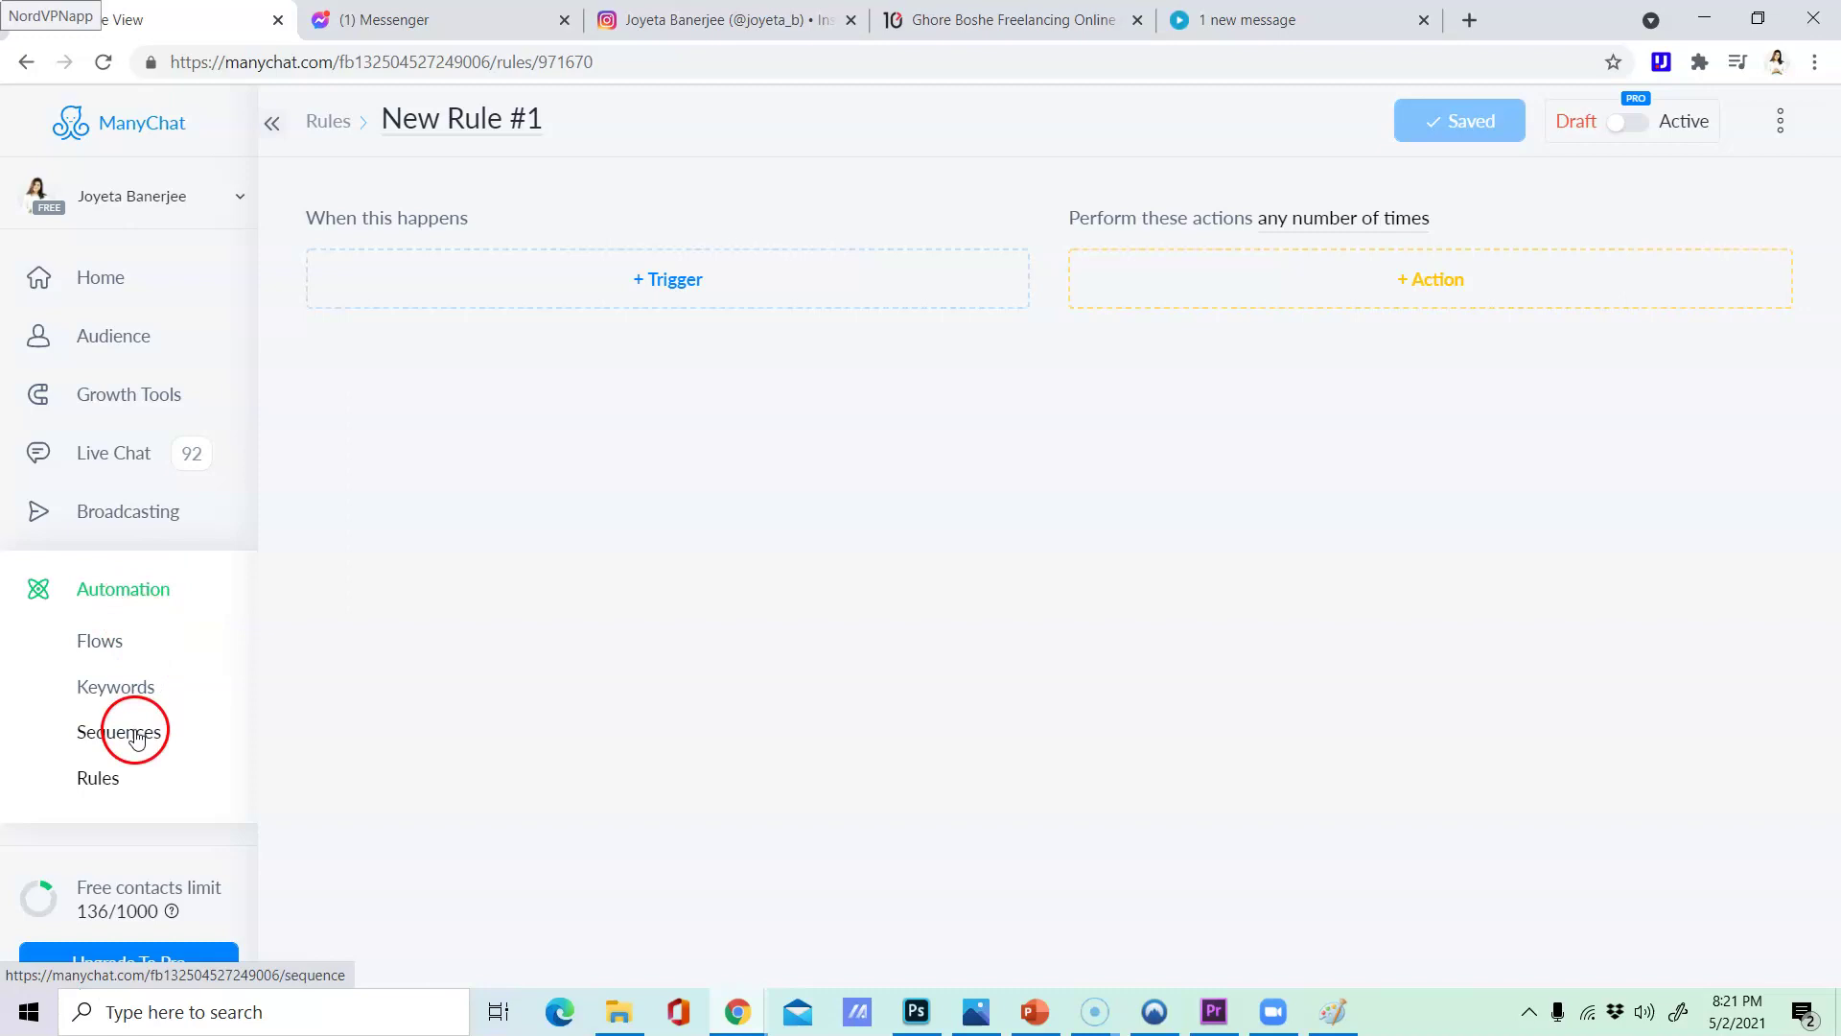
click(118, 602)
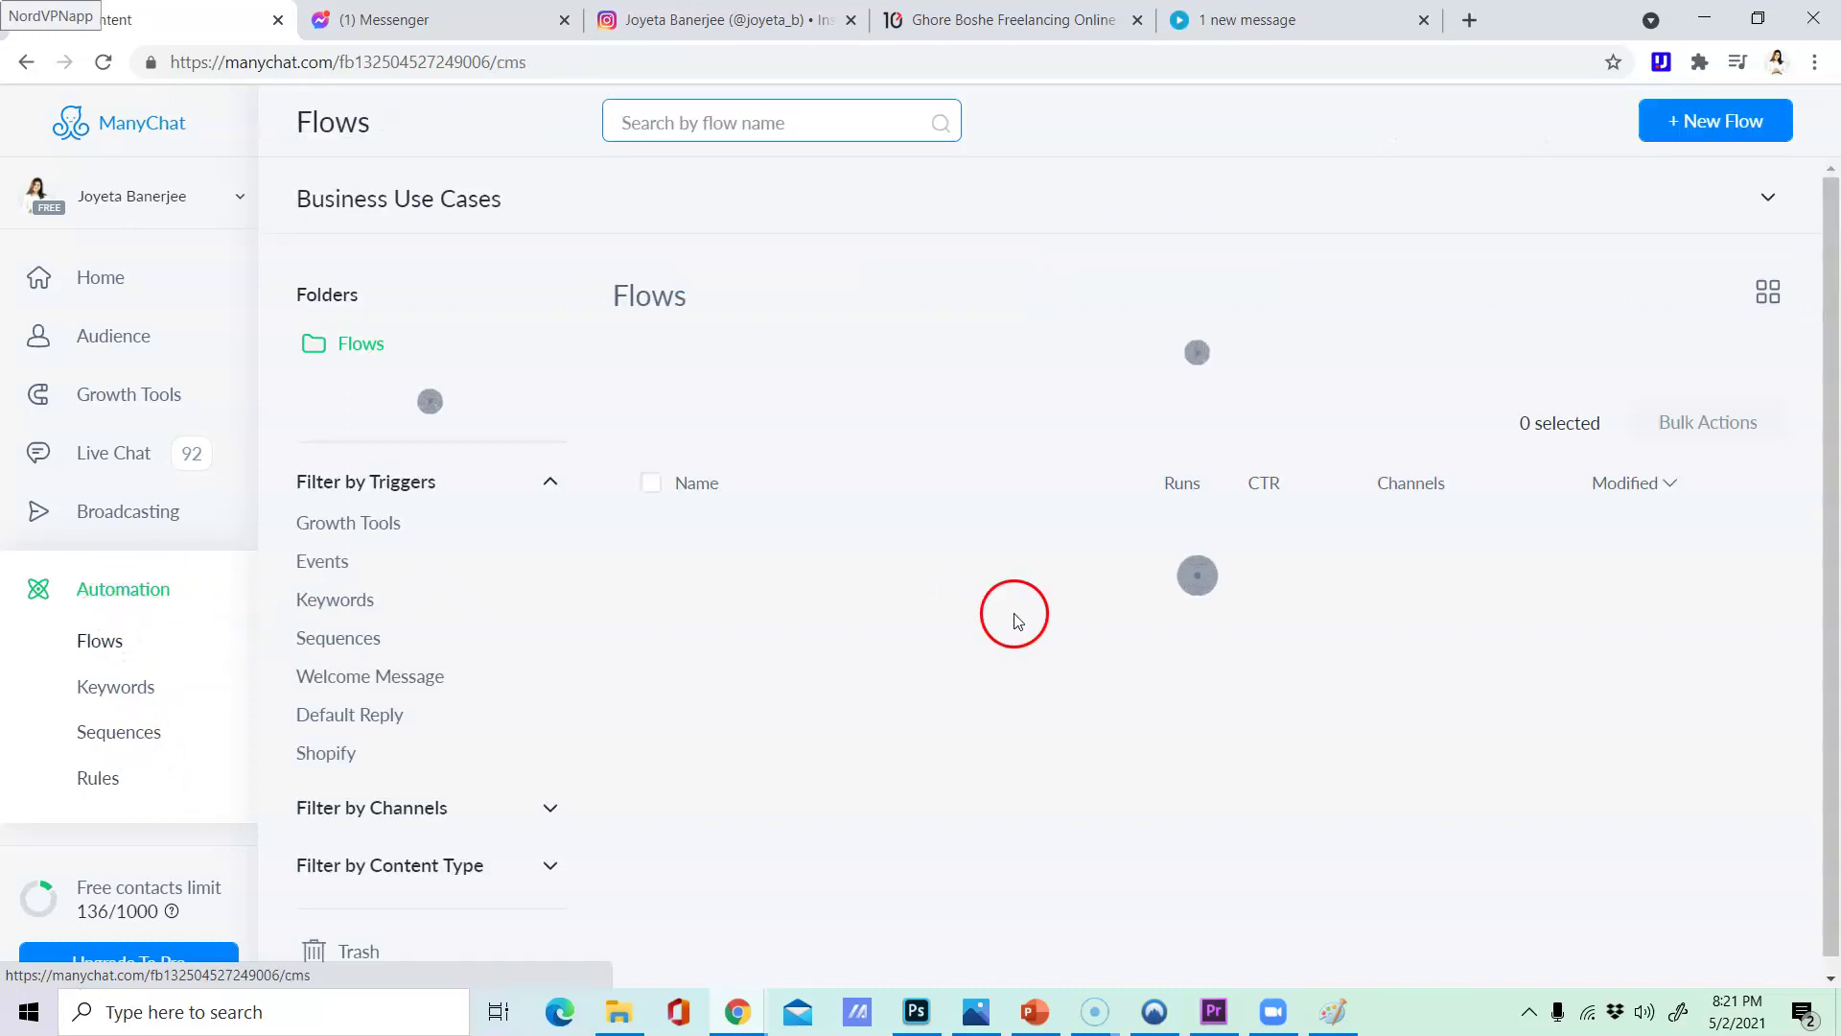
- Open the Welcome Message flow in the editor with its three-button Send Message step selected
click(854, 257)
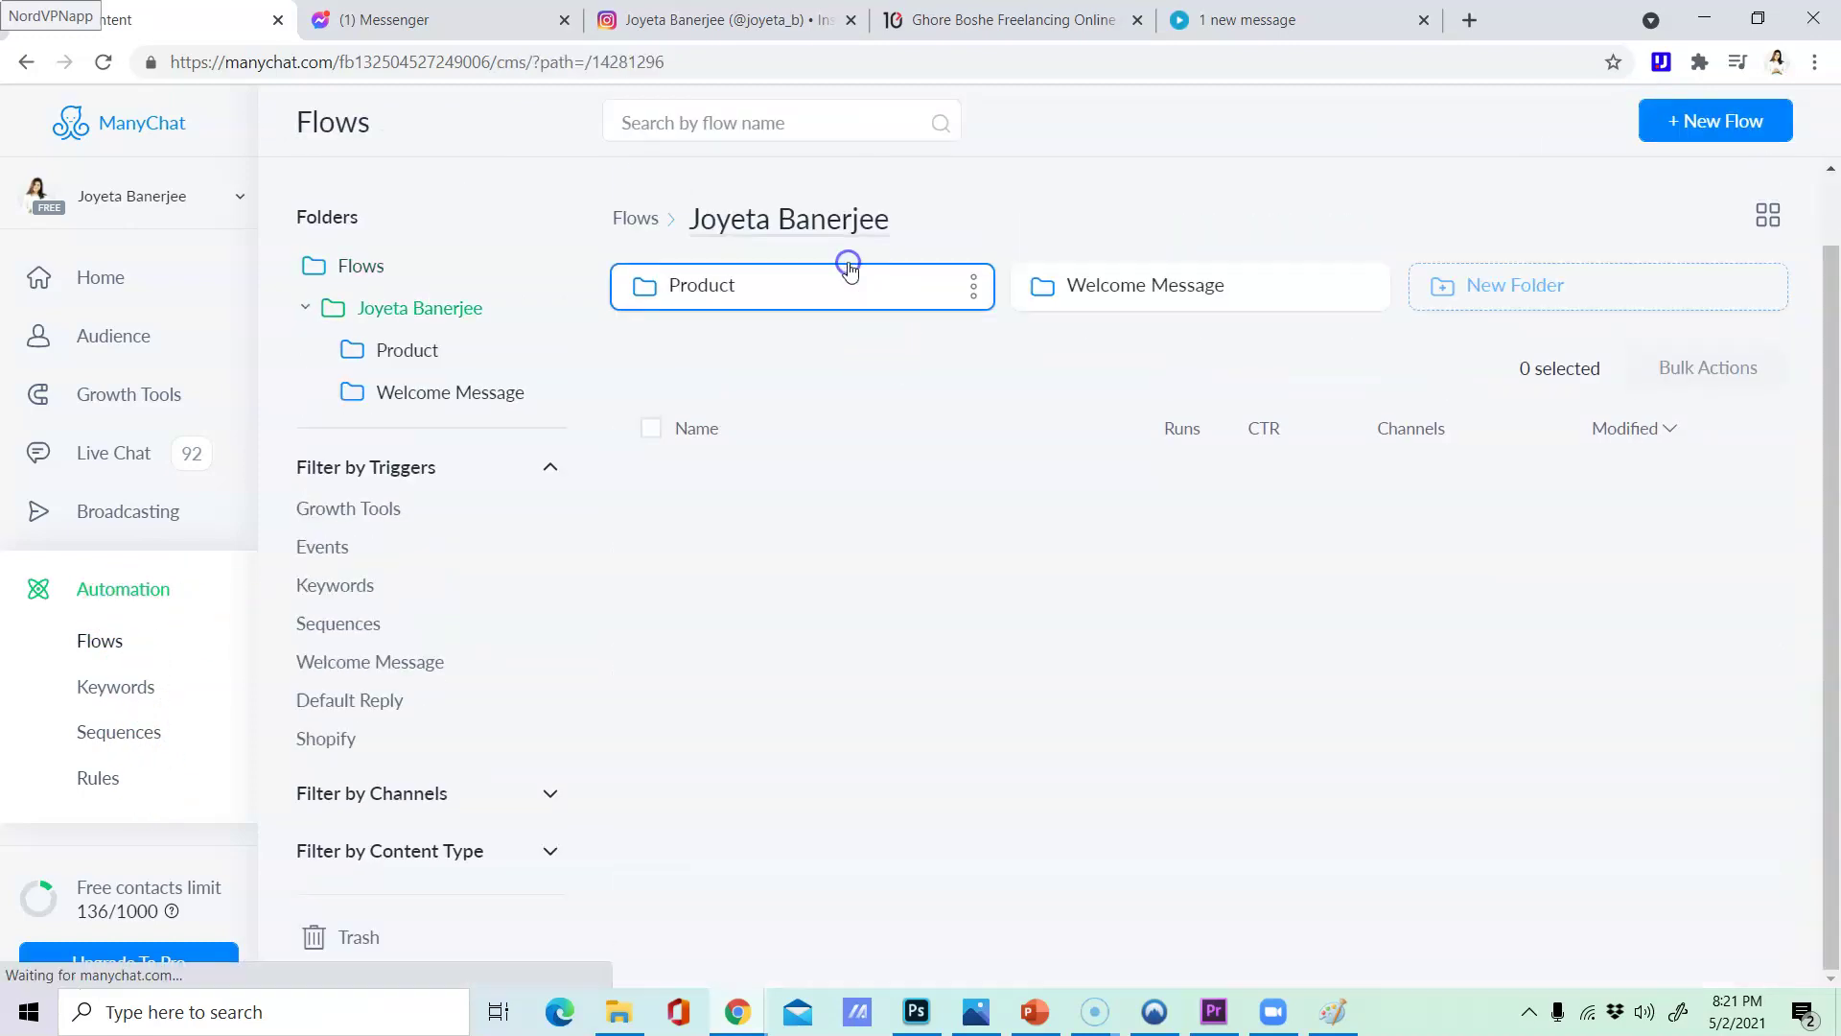
click(1089, 287)
click(884, 528)
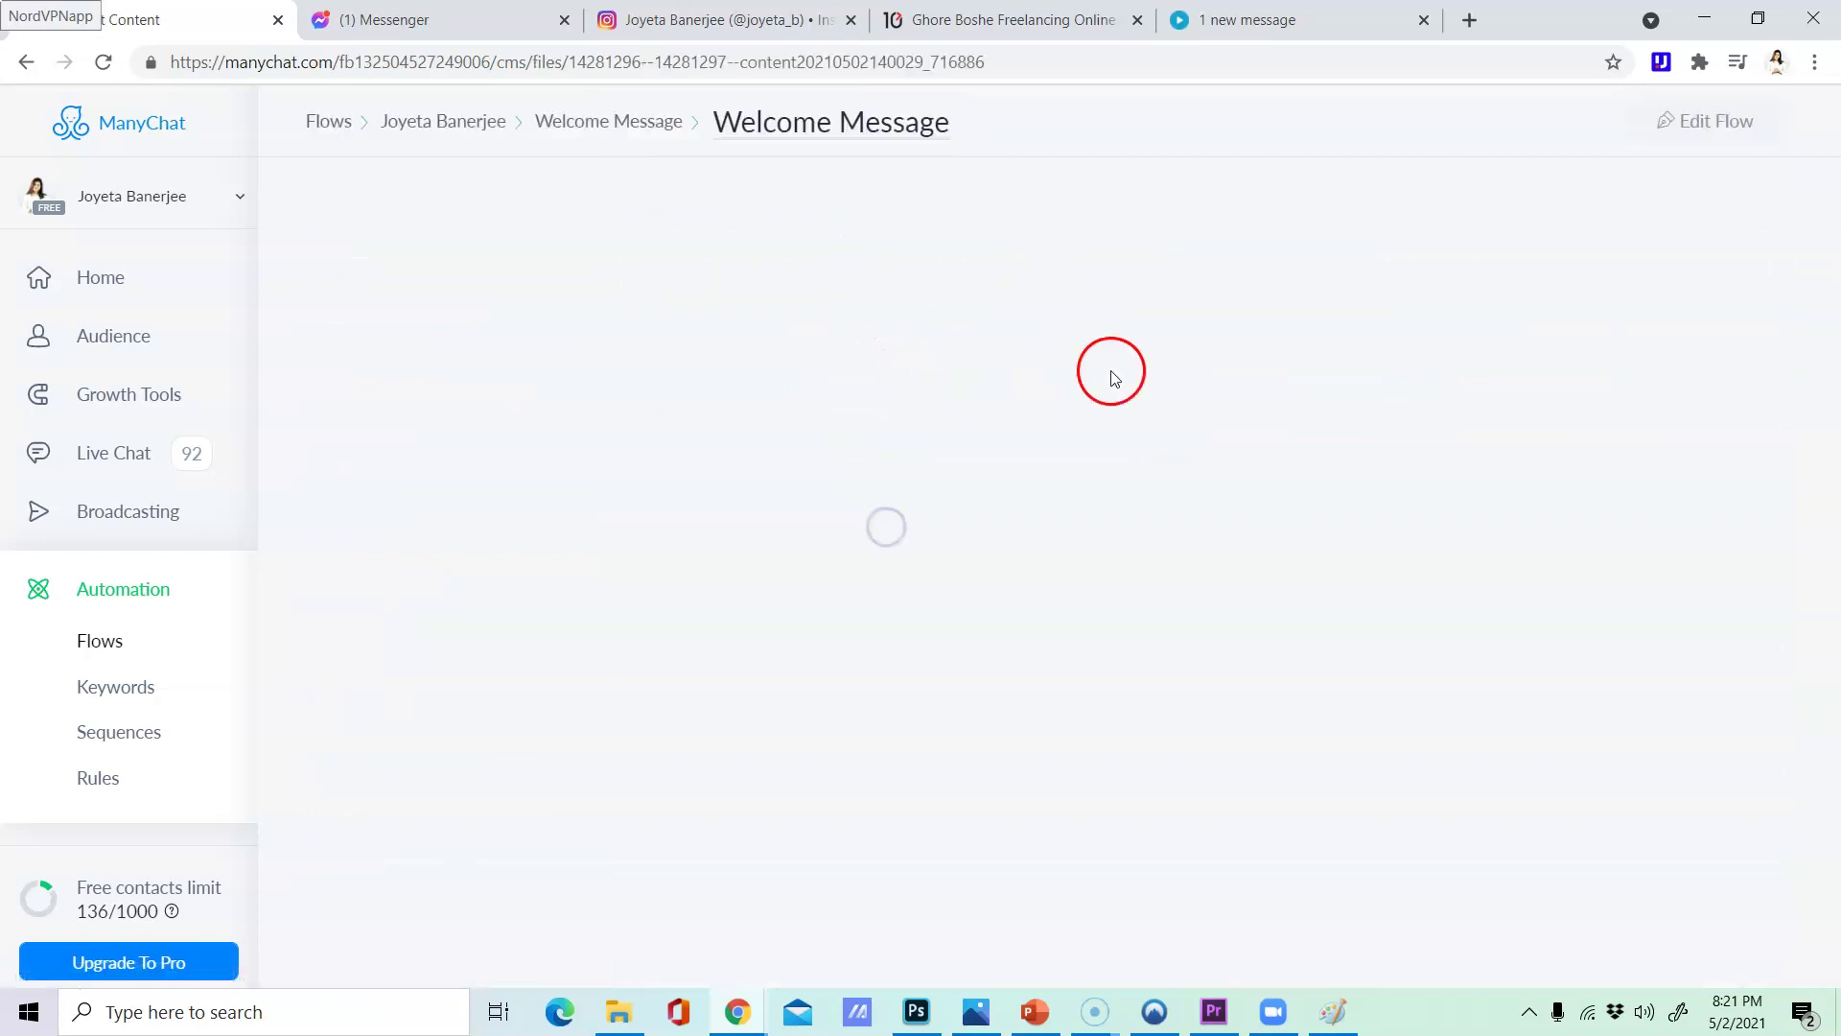
click(1674, 124)
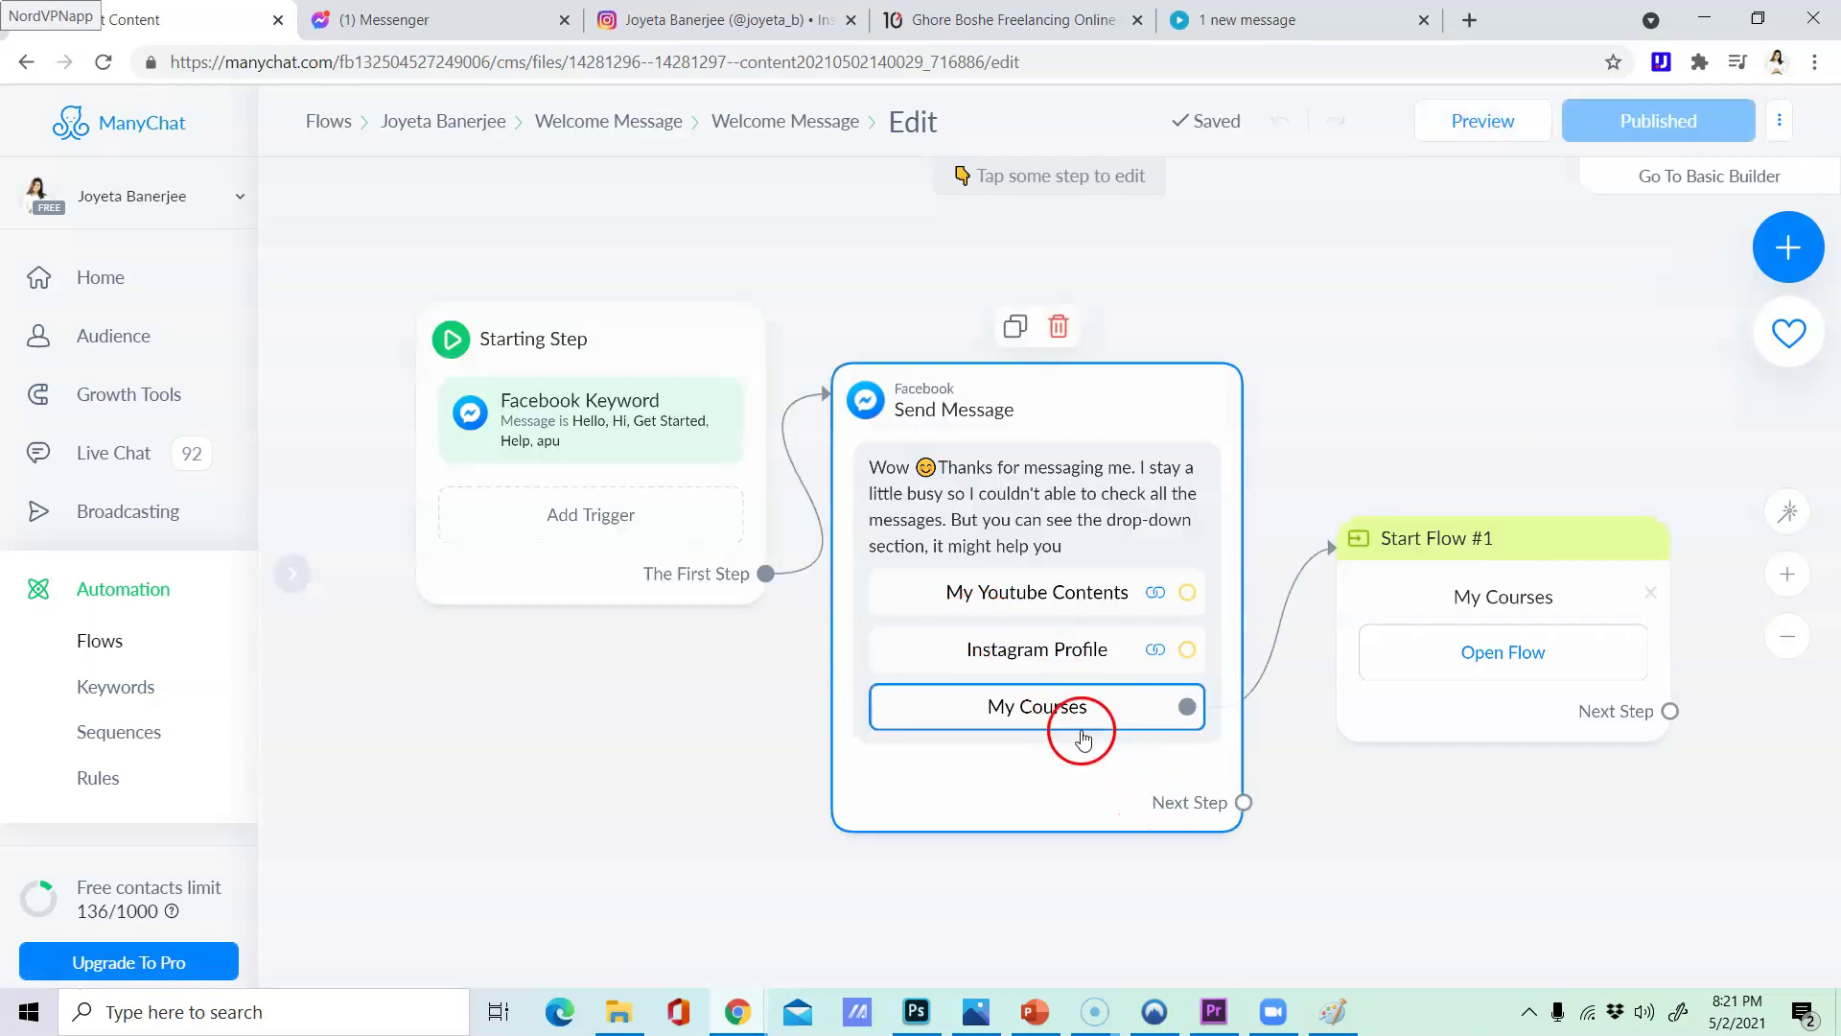
click(1132, 410)
click(1090, 554)
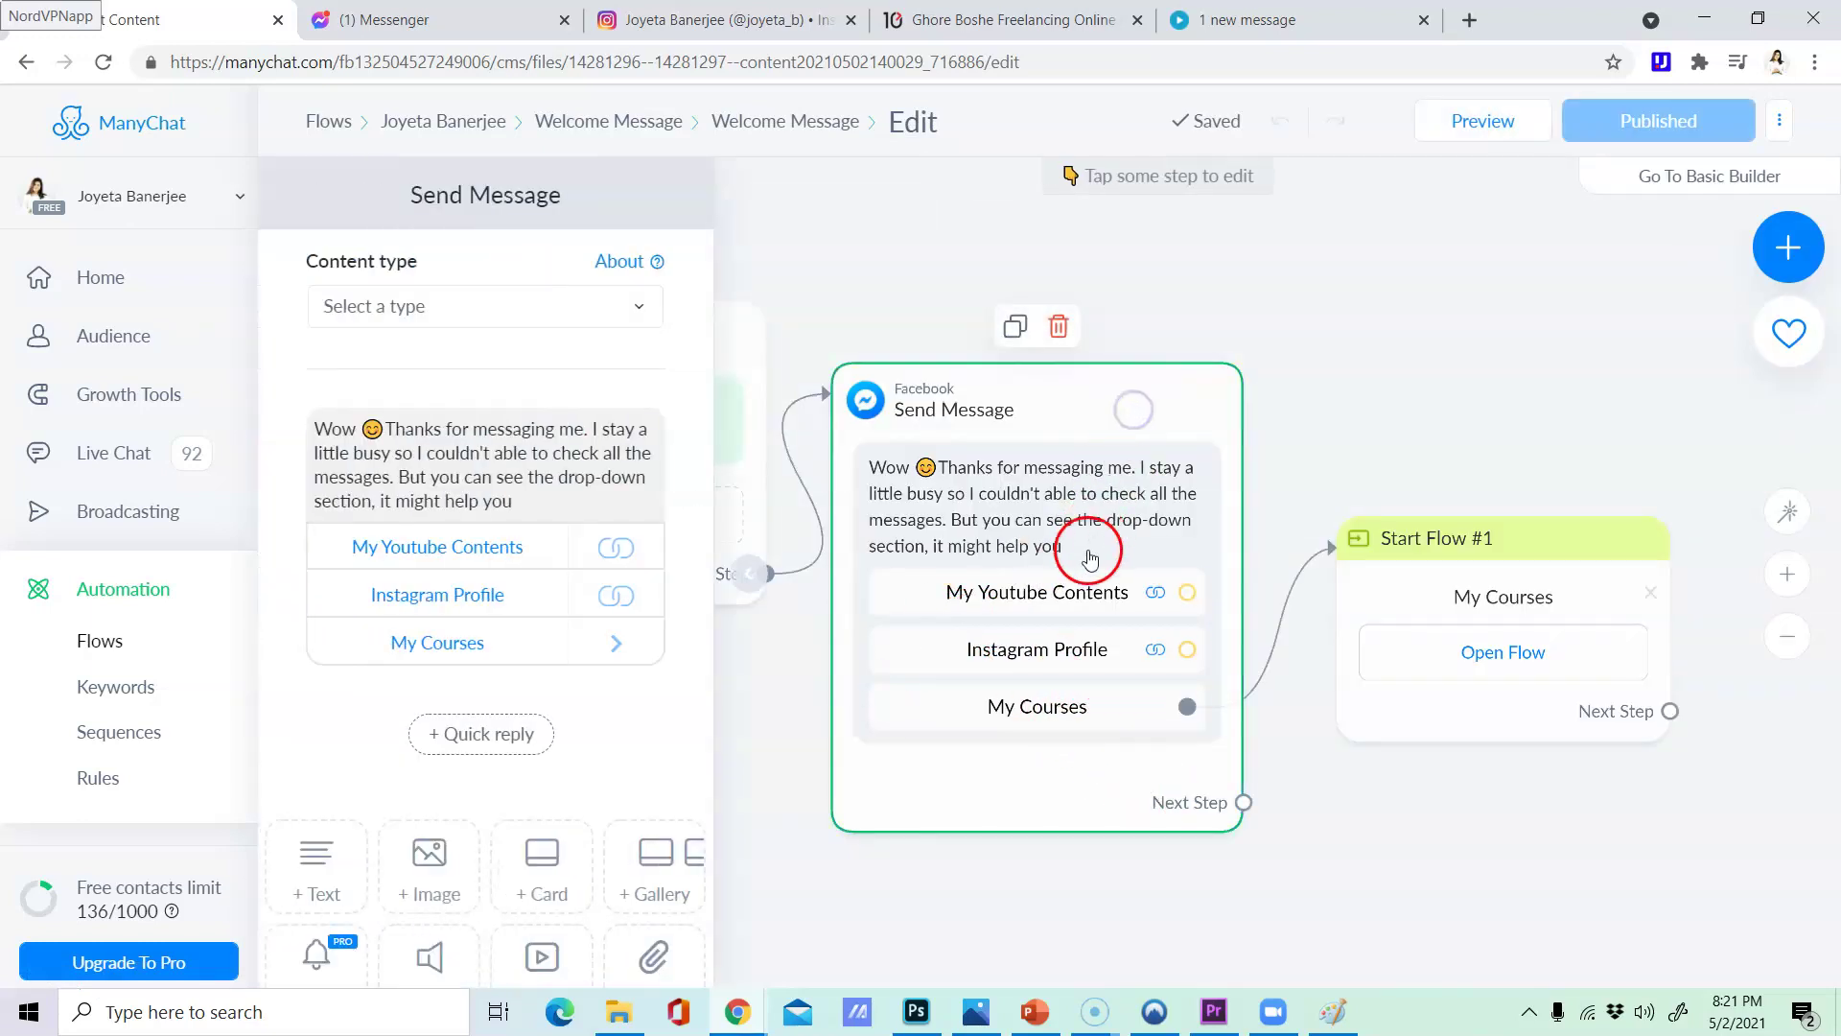
- Add a quick reply to the welcome message and label it 'Starting Guide'
click(505, 735)
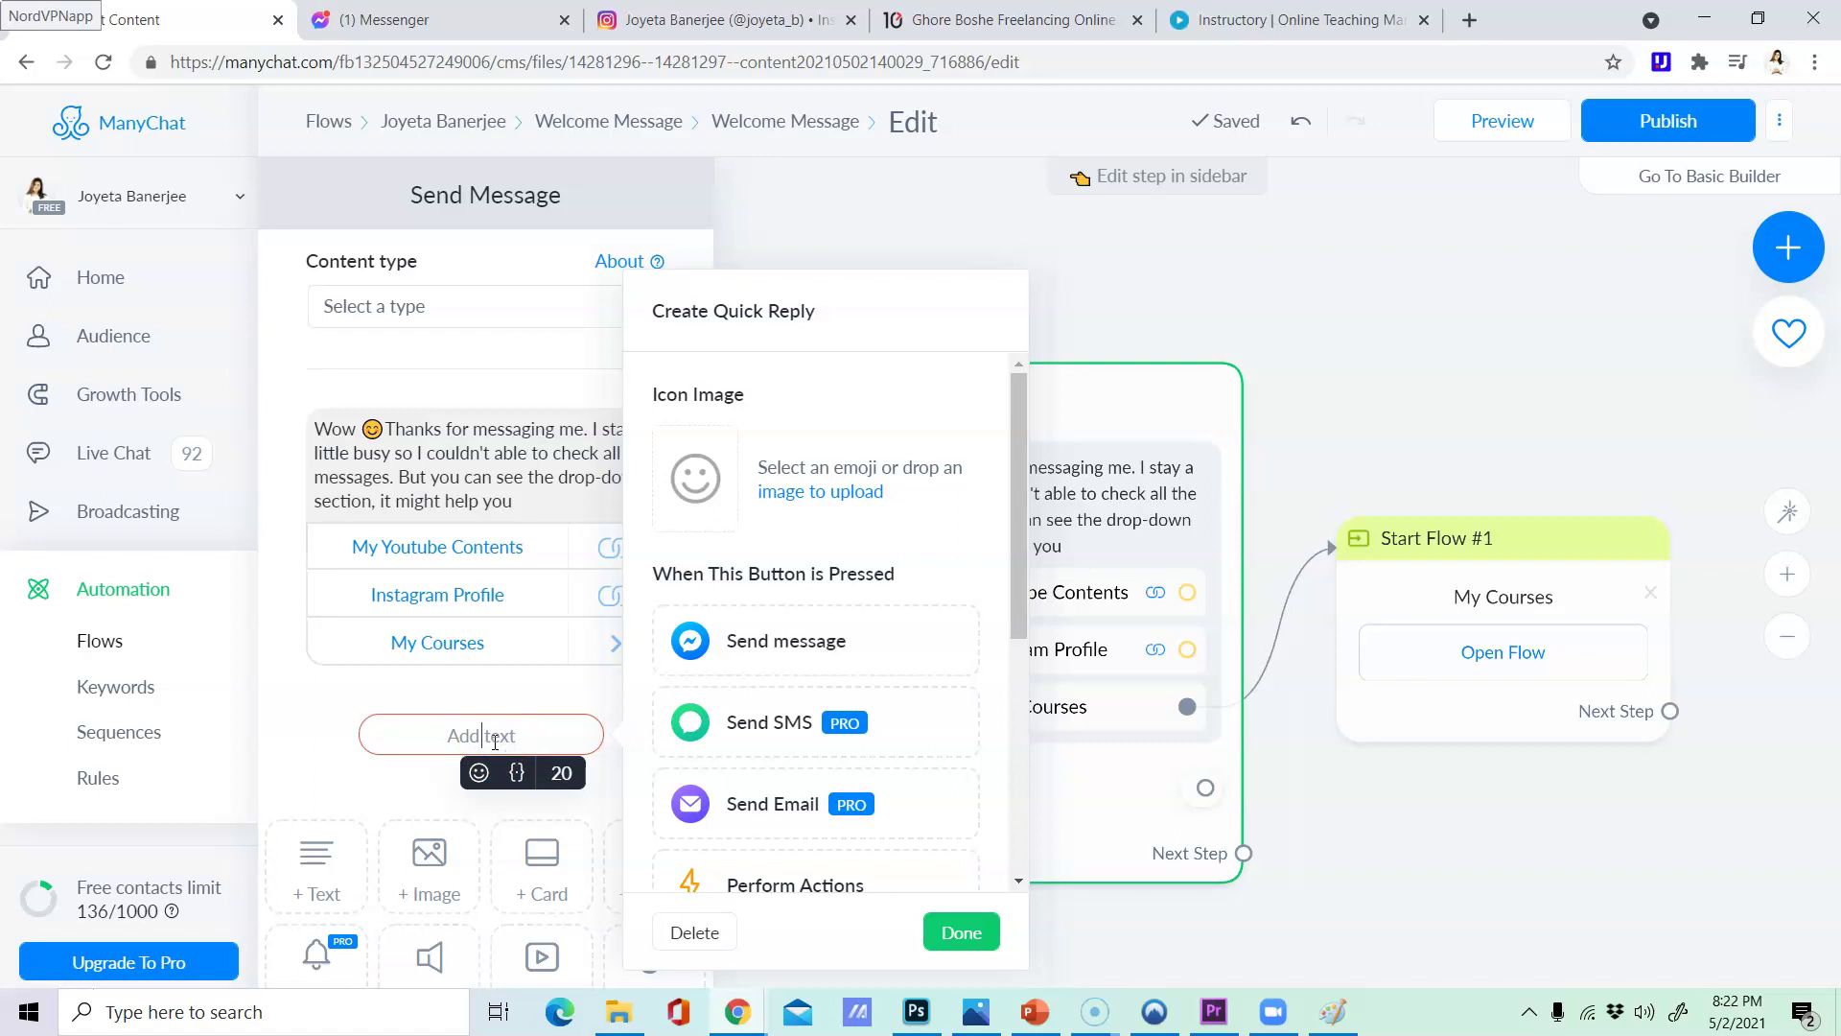
text(Do you even know)
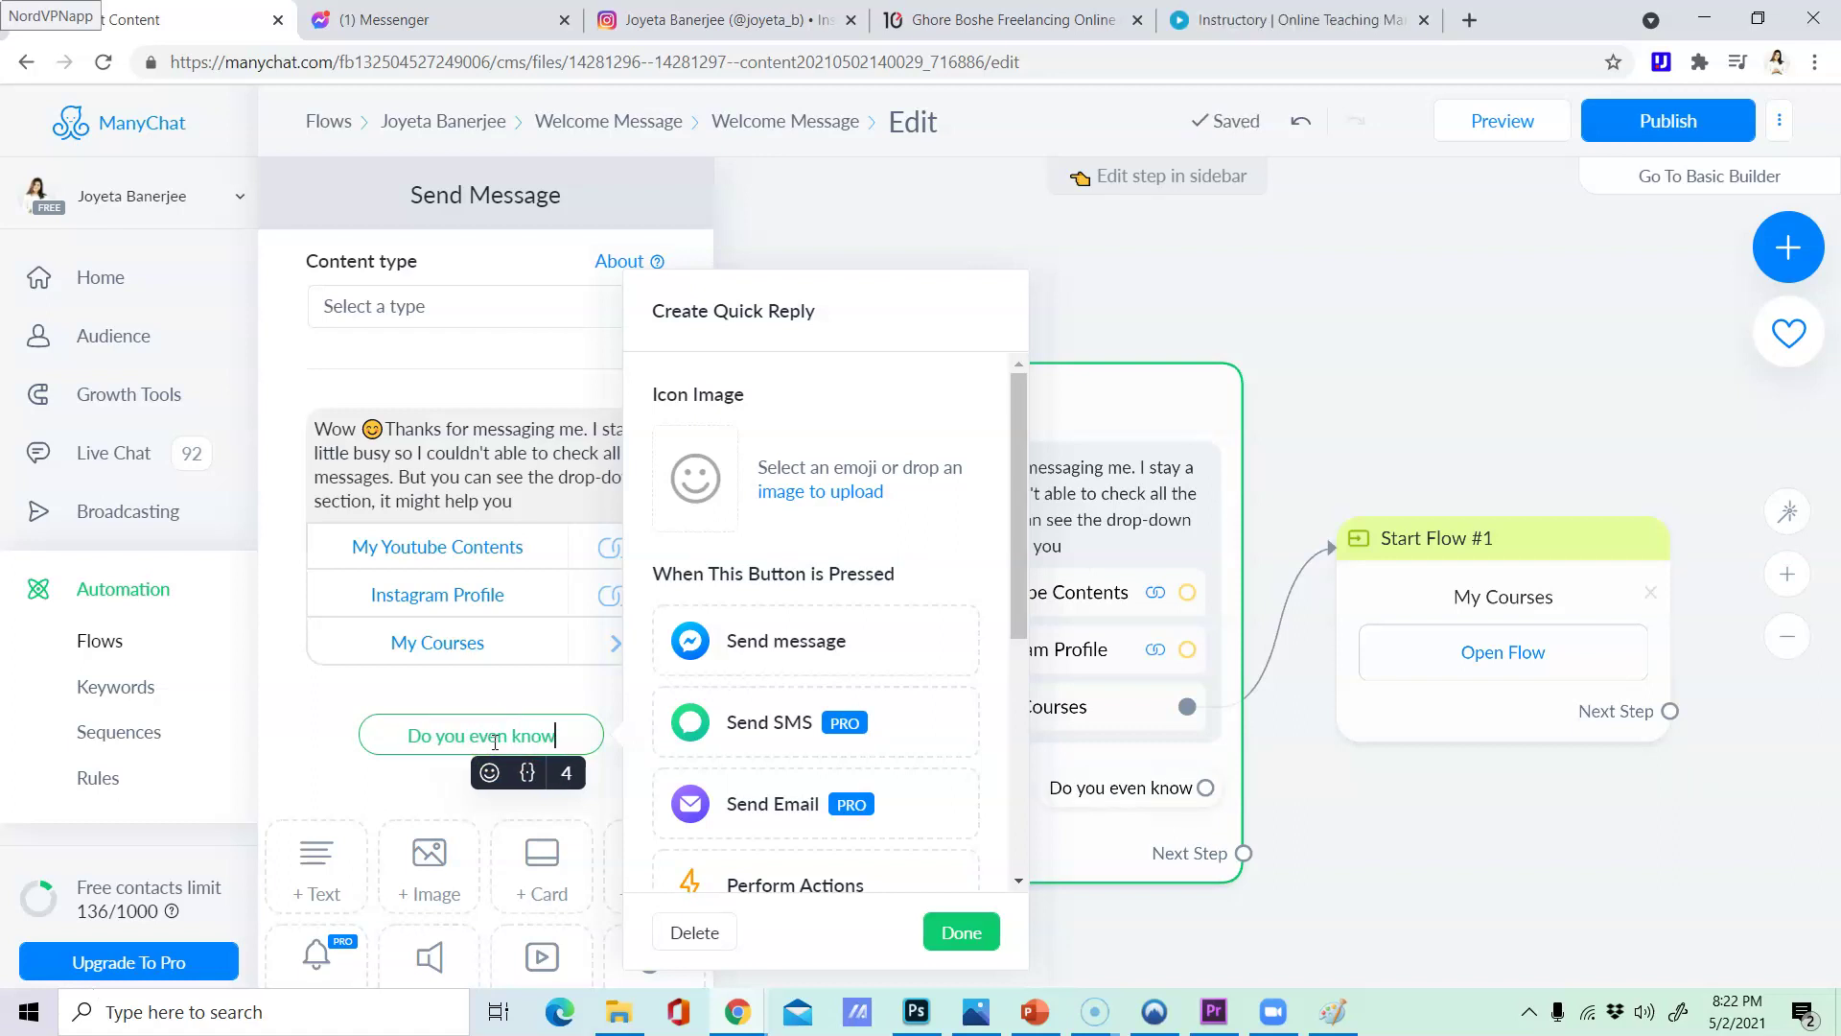
text( where to)
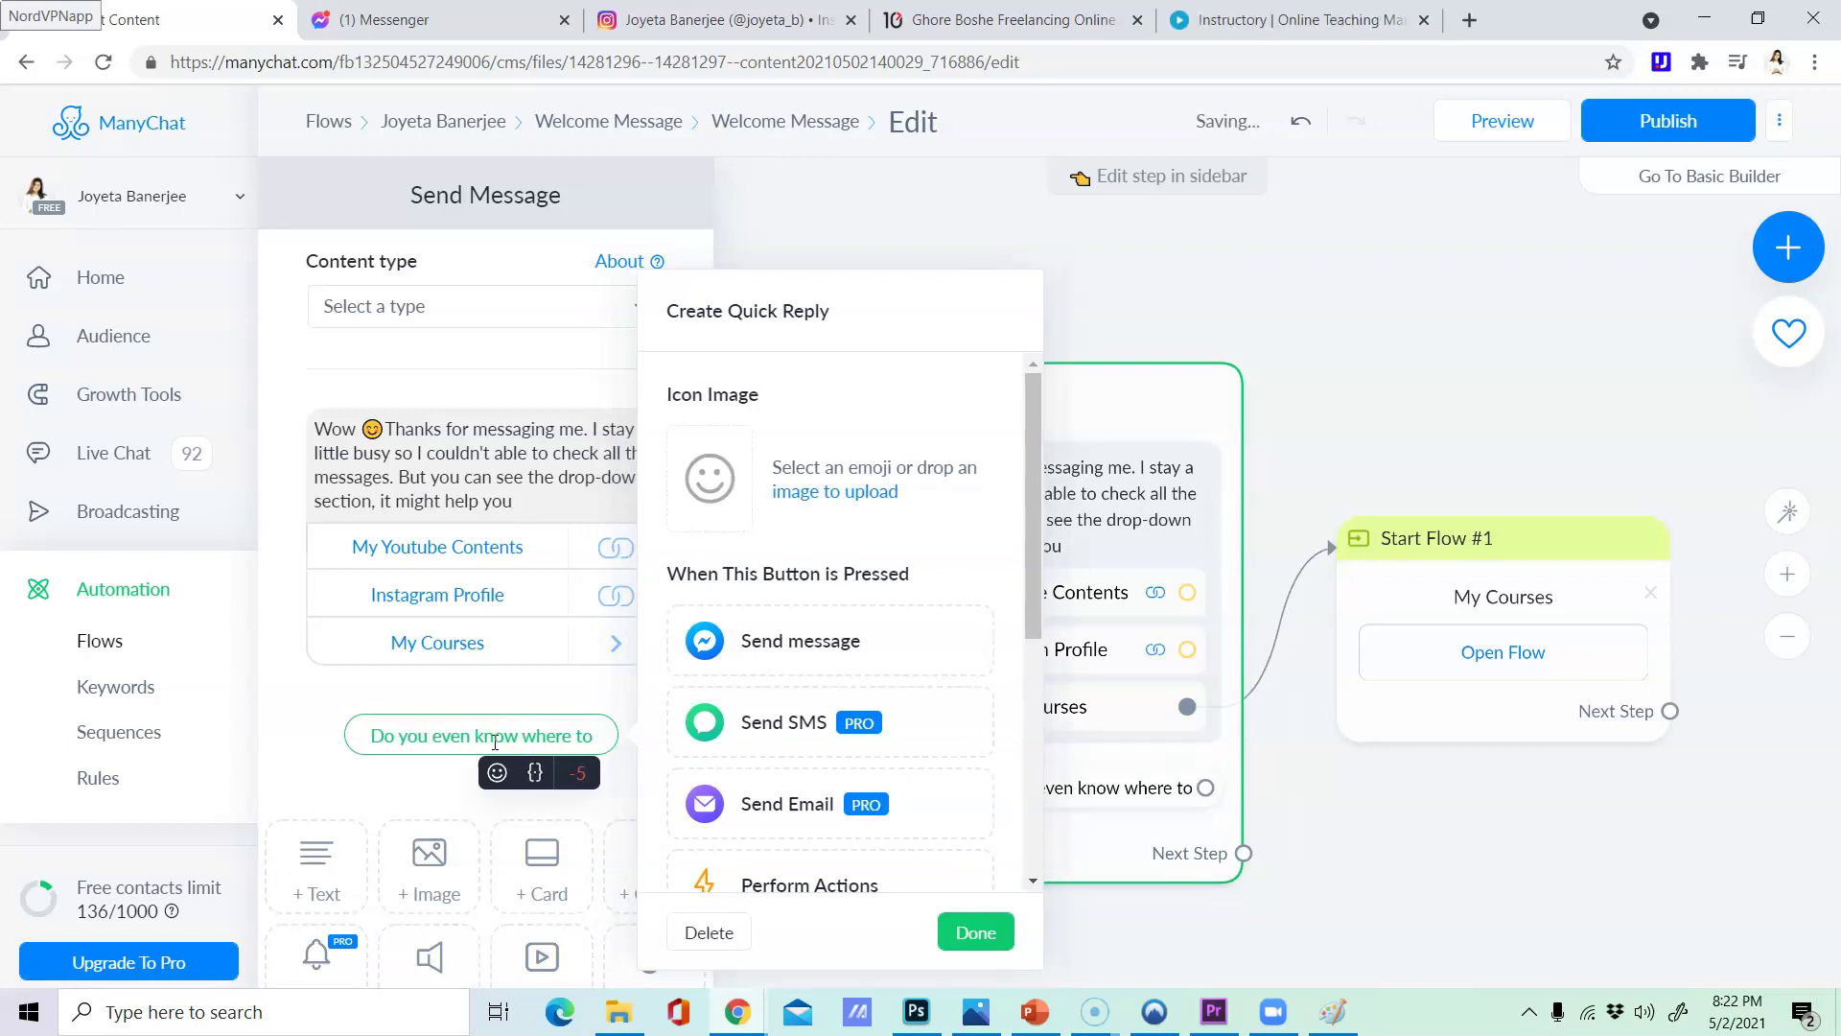
key(ctrl+a)
key(BackSpace)
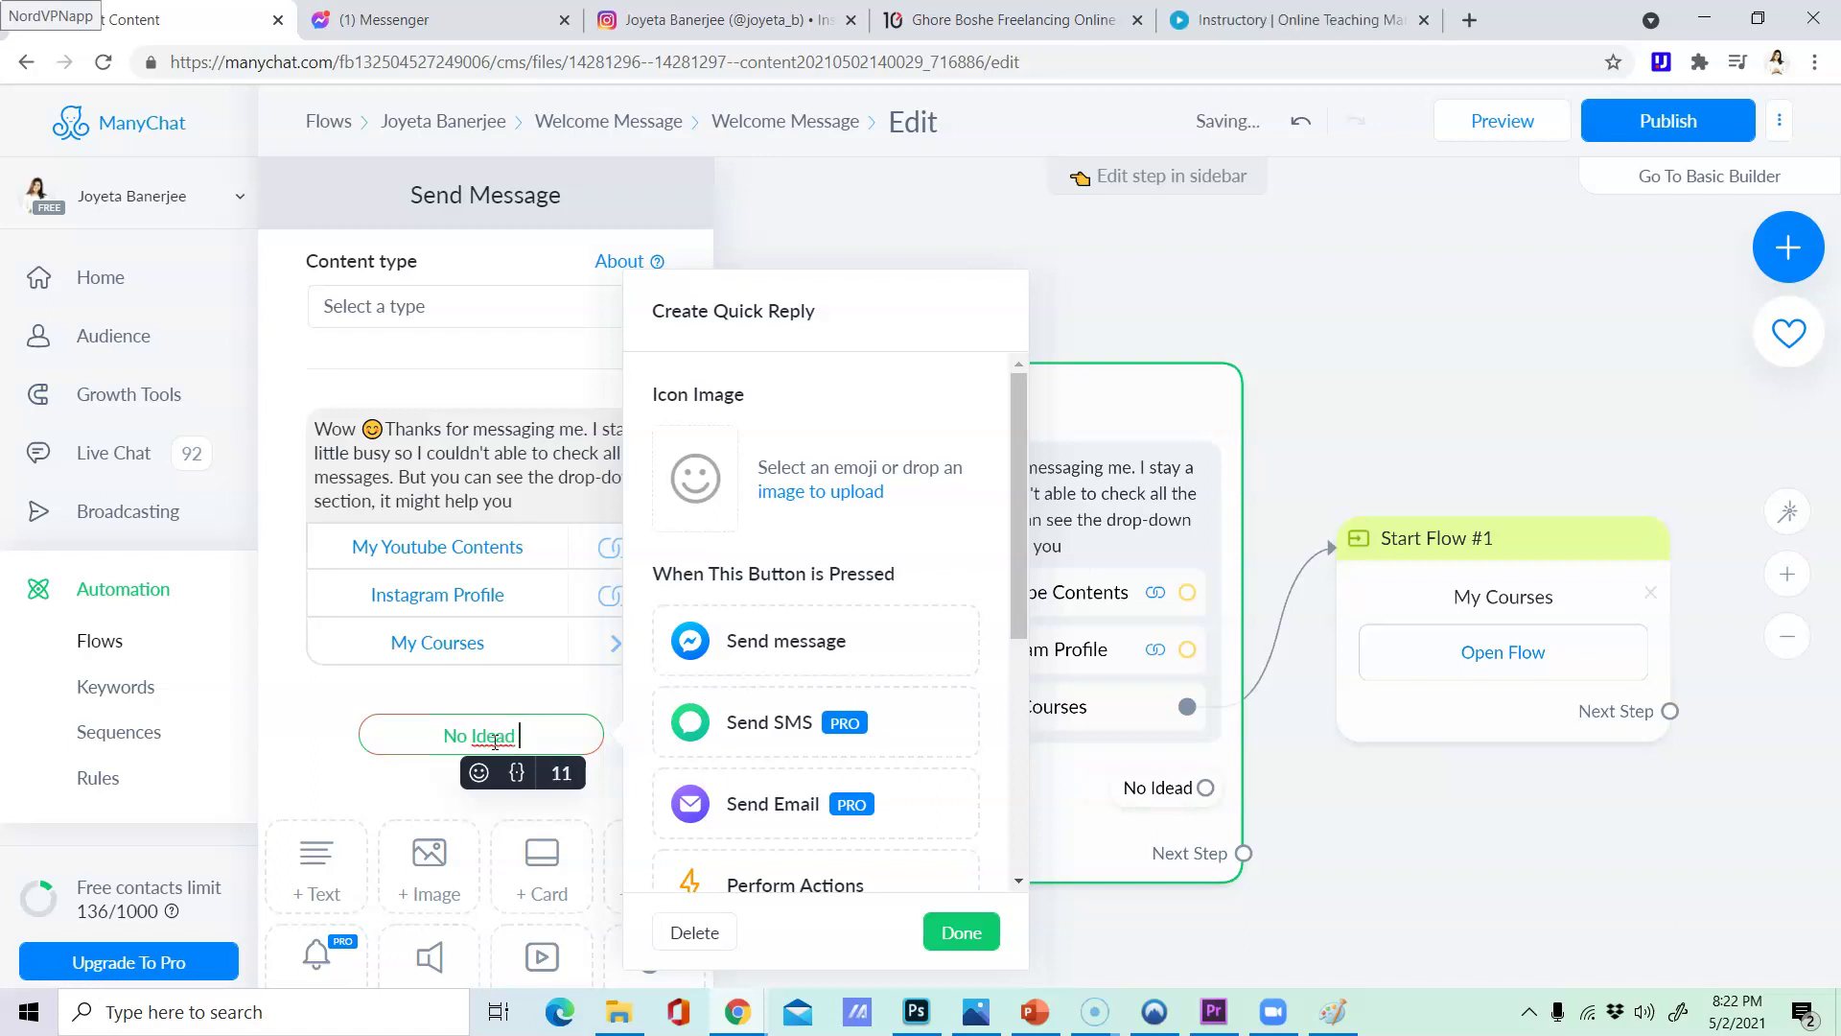
key(BackSpace)
key(BackSpace)
text(About)
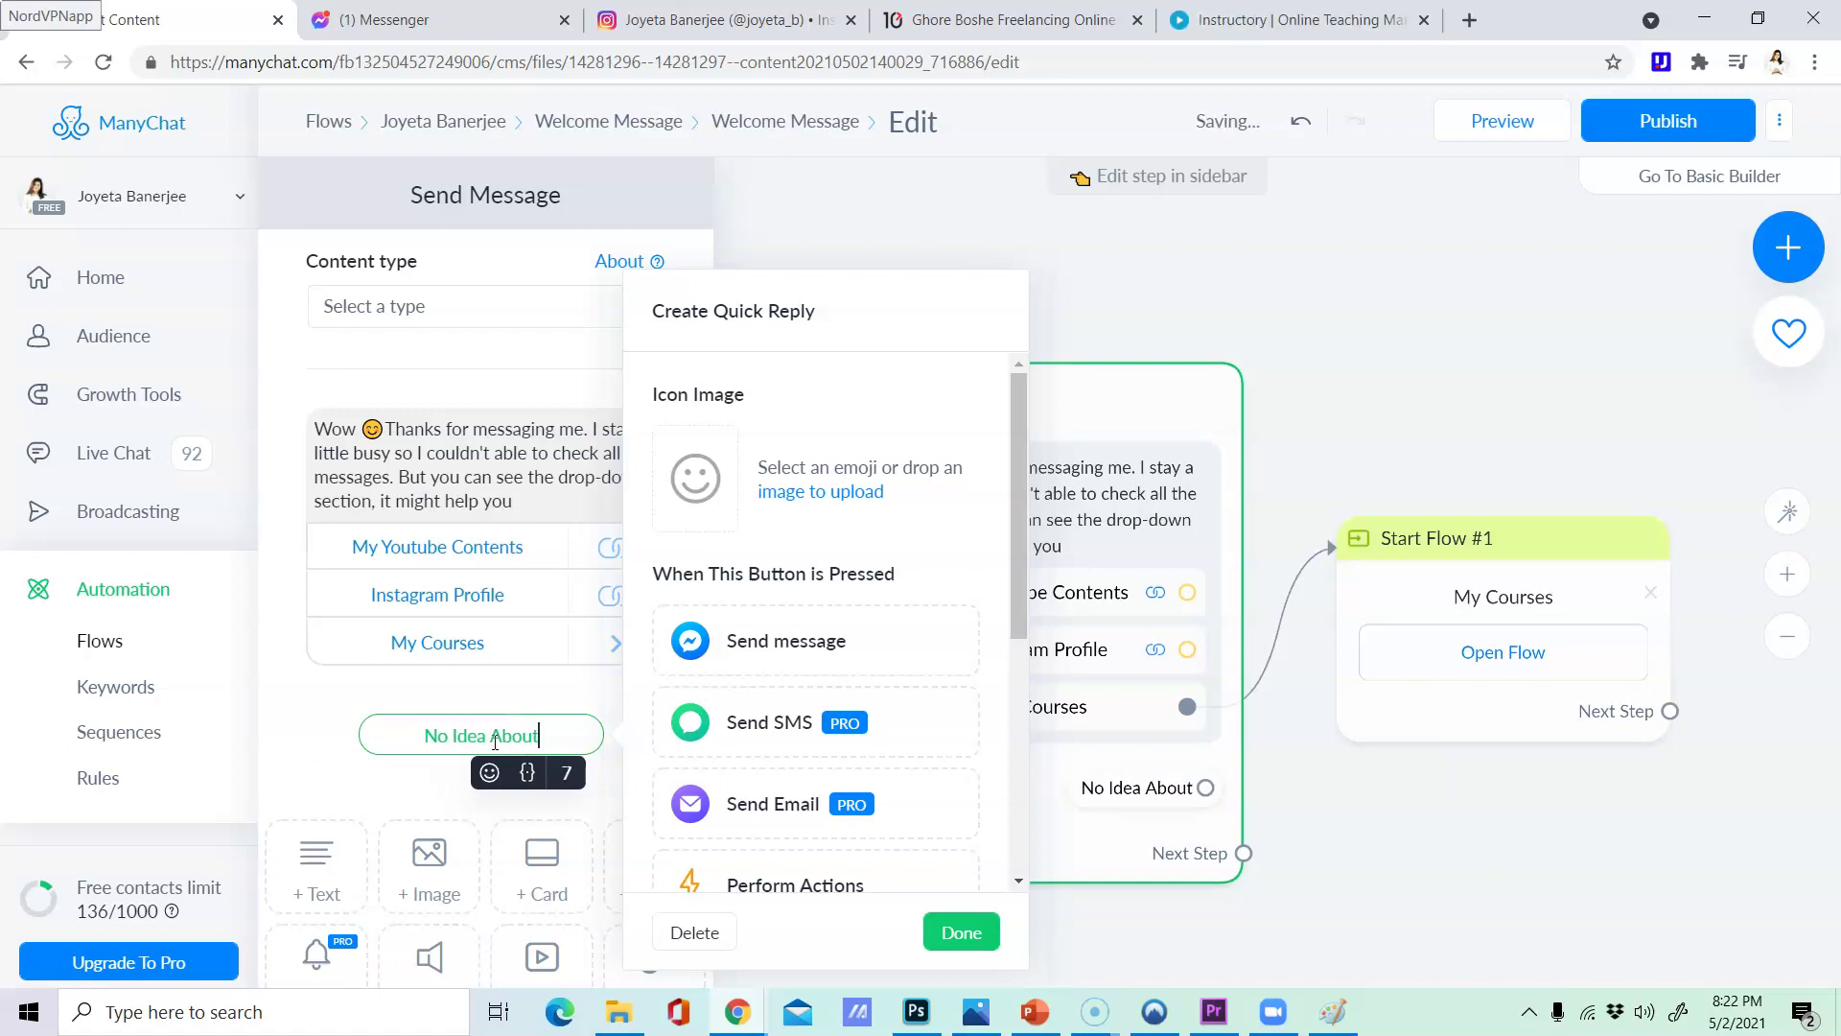
text( F)
key(BackSpace)
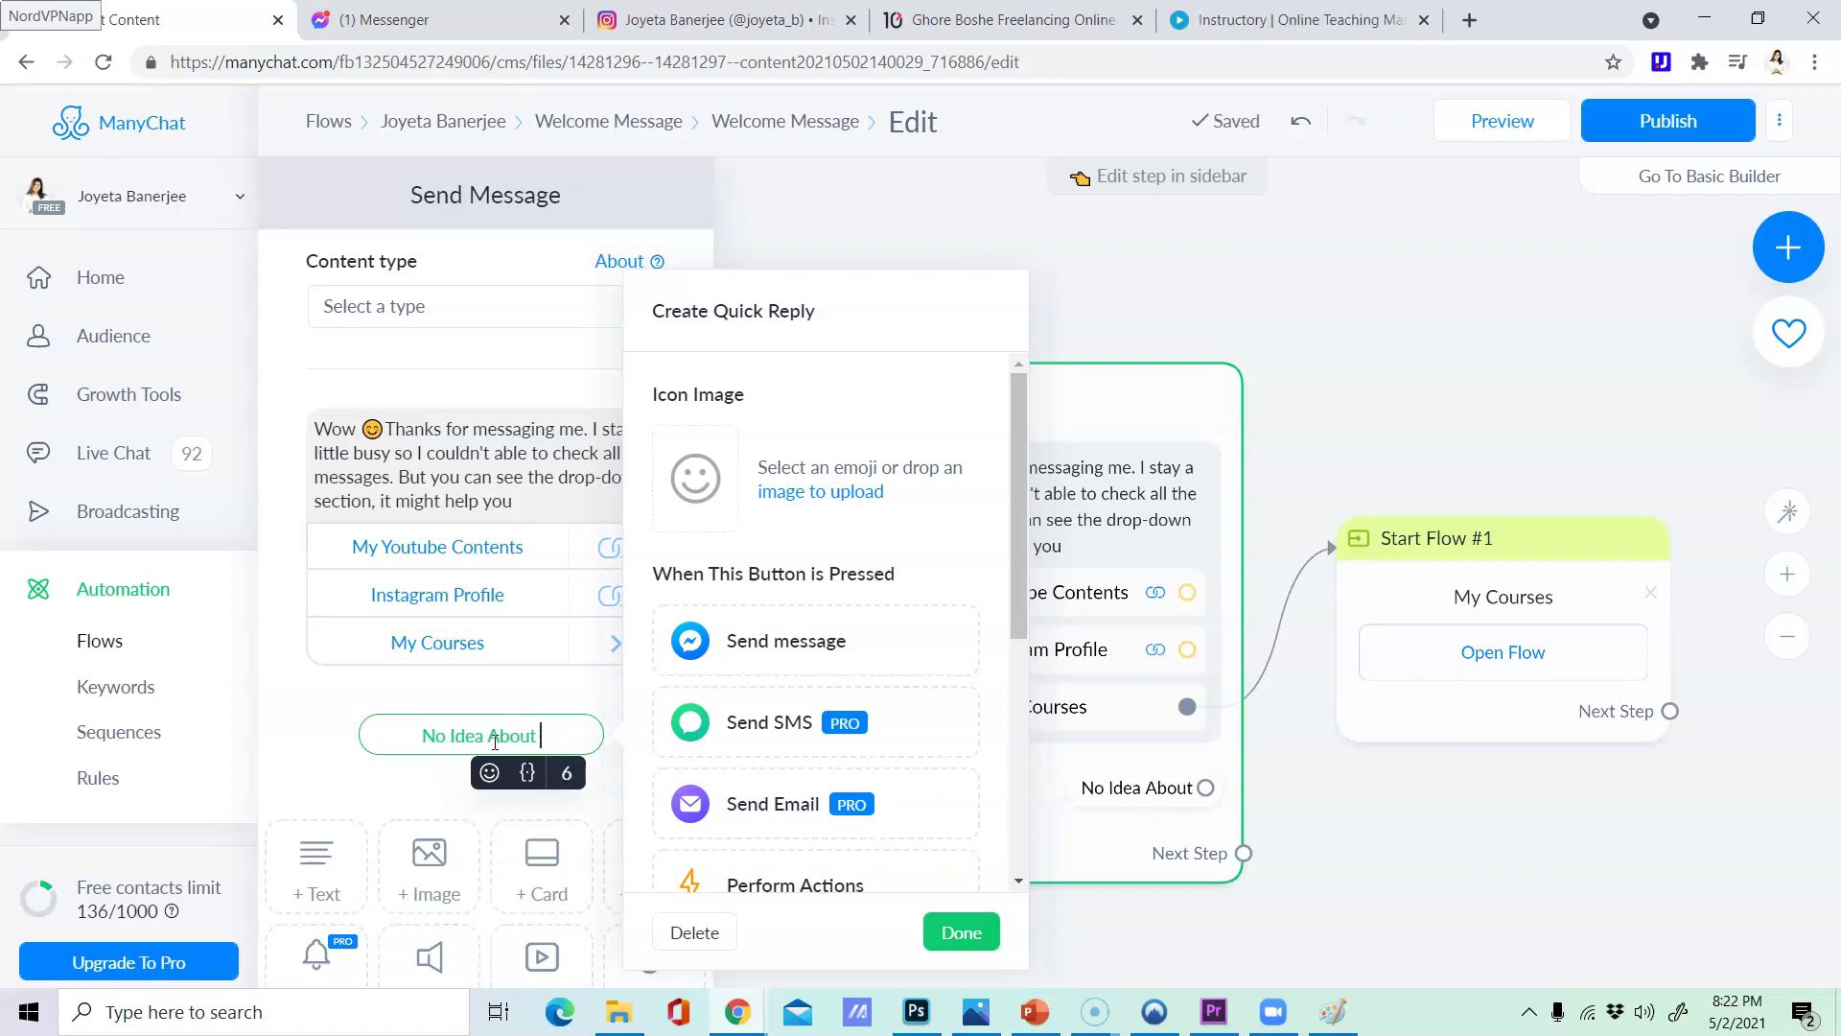
key(BackSpace)
key(BackSpace)
key(BackSpace)
key(BackSpace)
key(BackSpace)
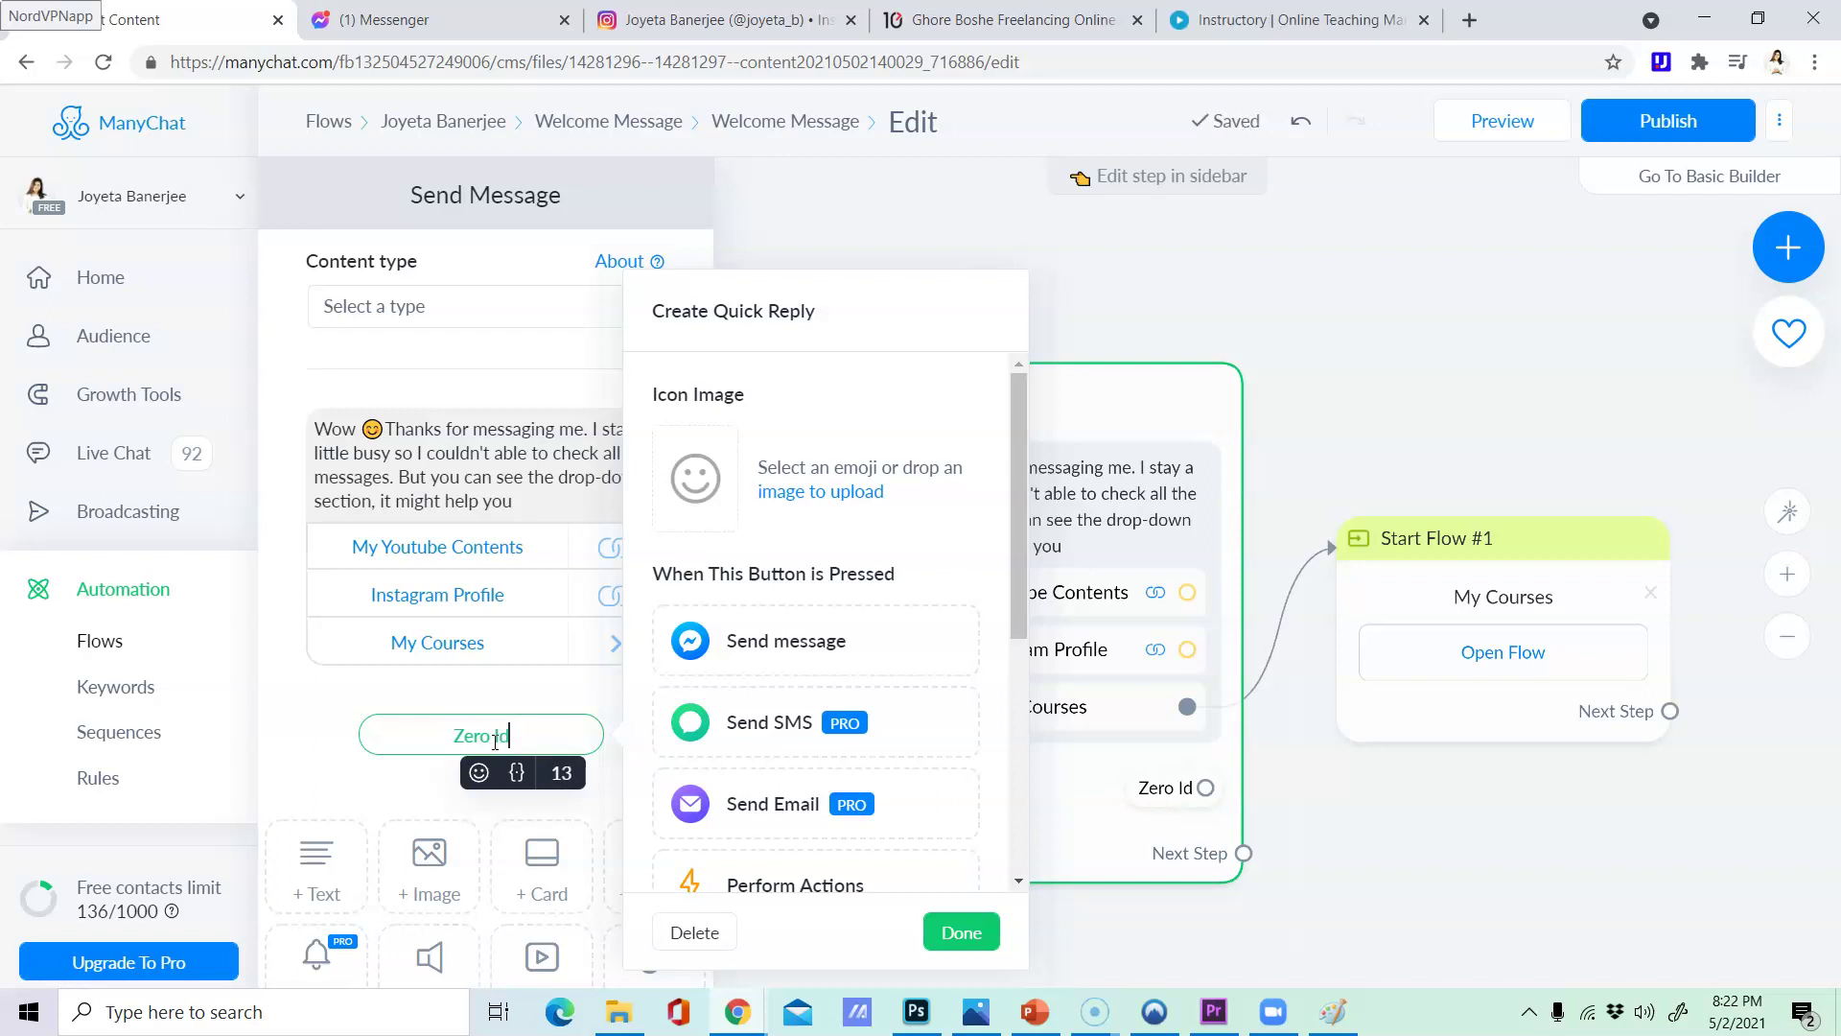
text(ea About F)
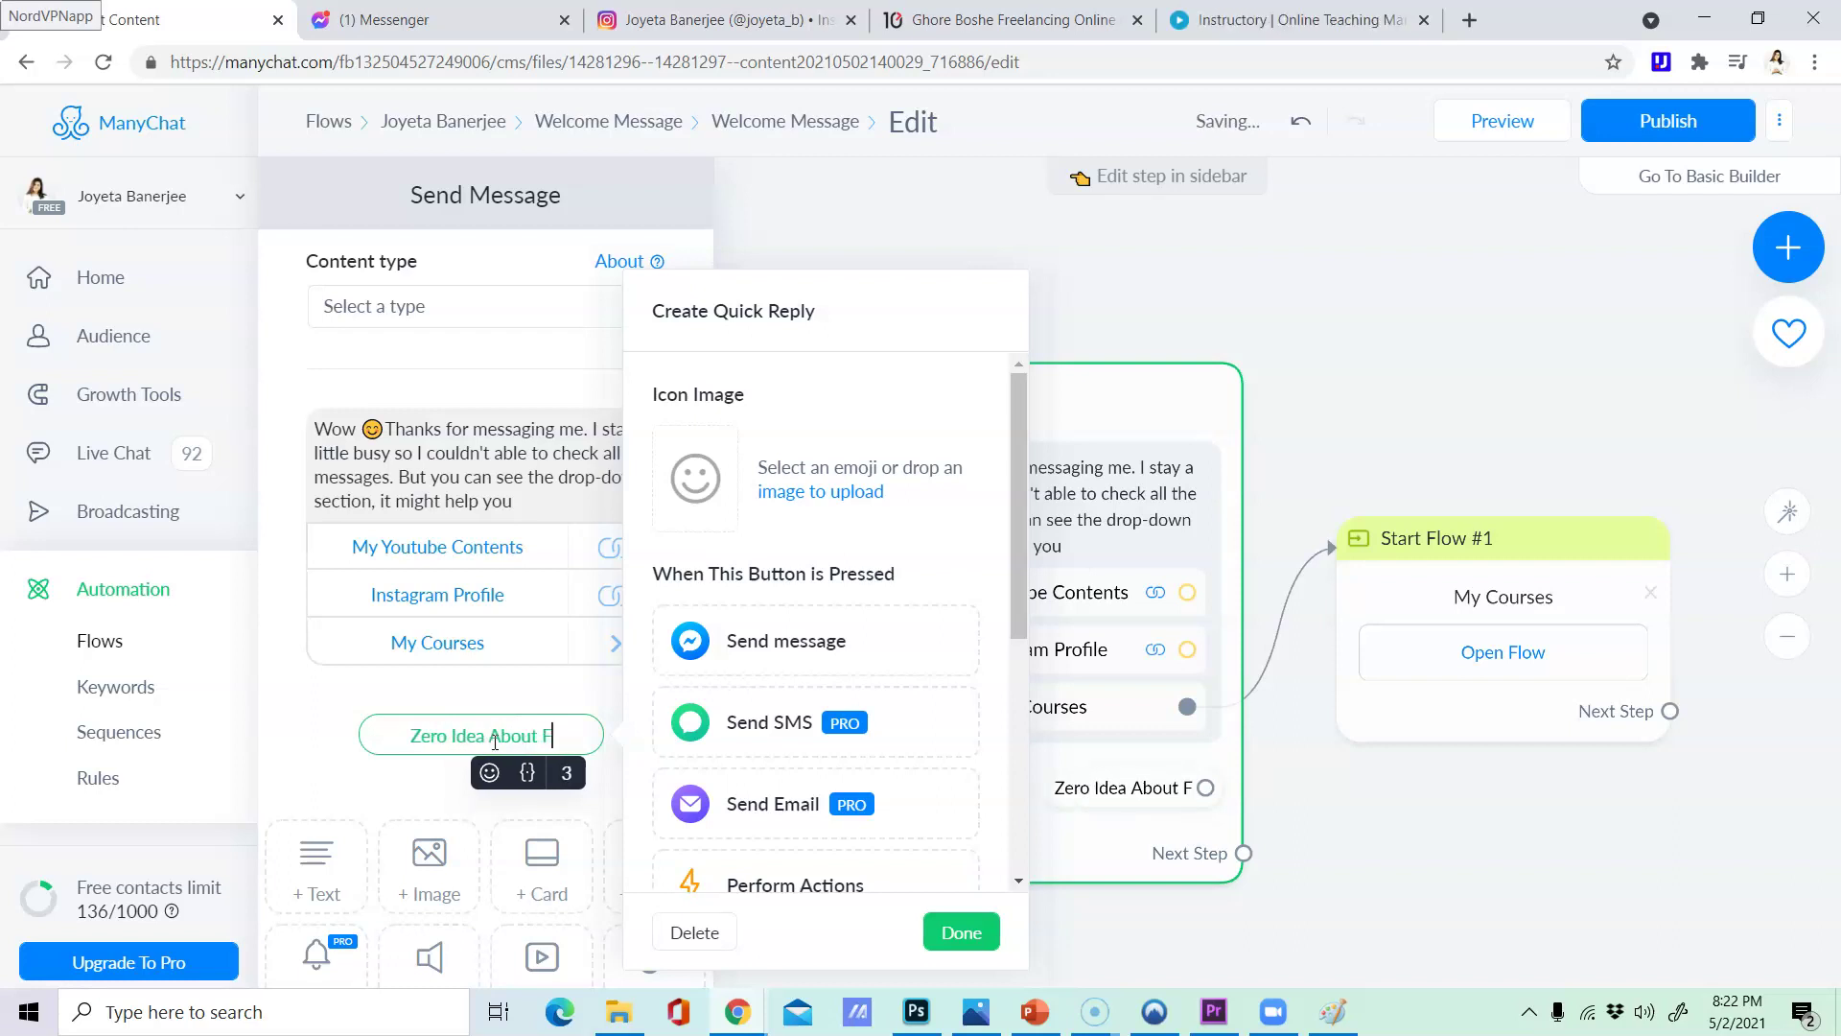
text(ree;a)
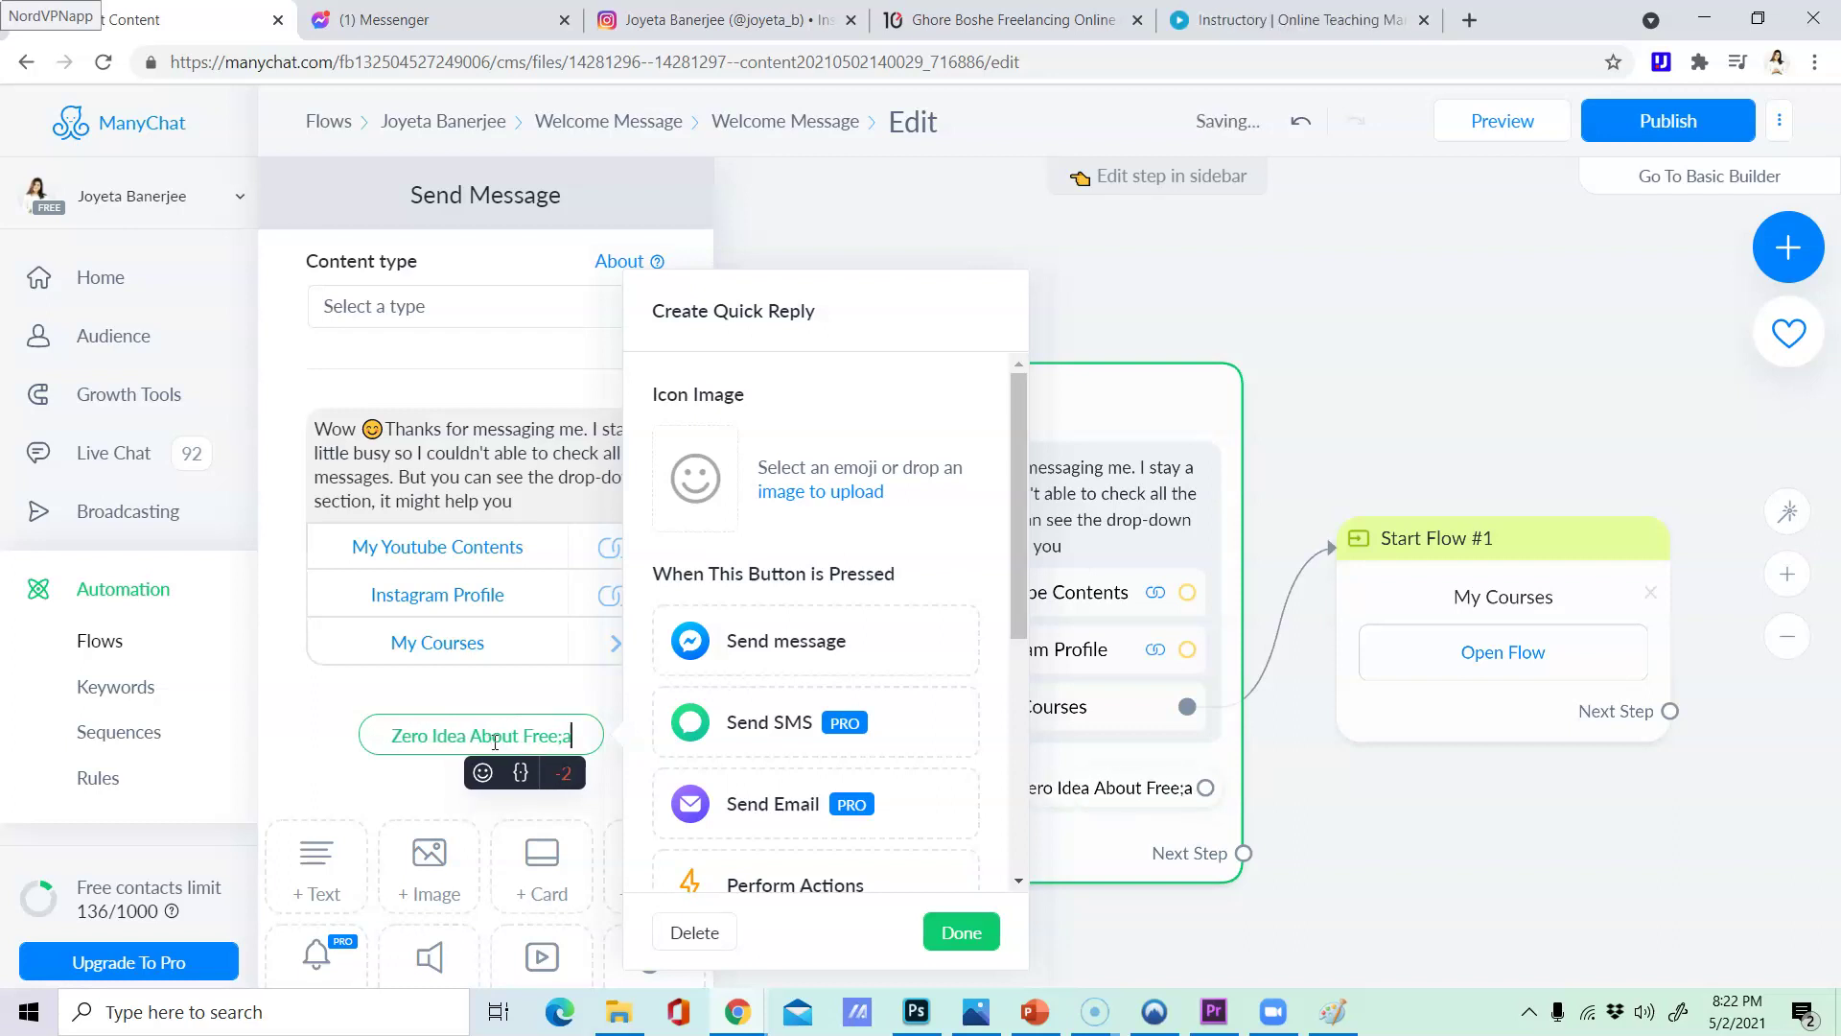
key(BackSpace)
key(BackSpace)
text(;)
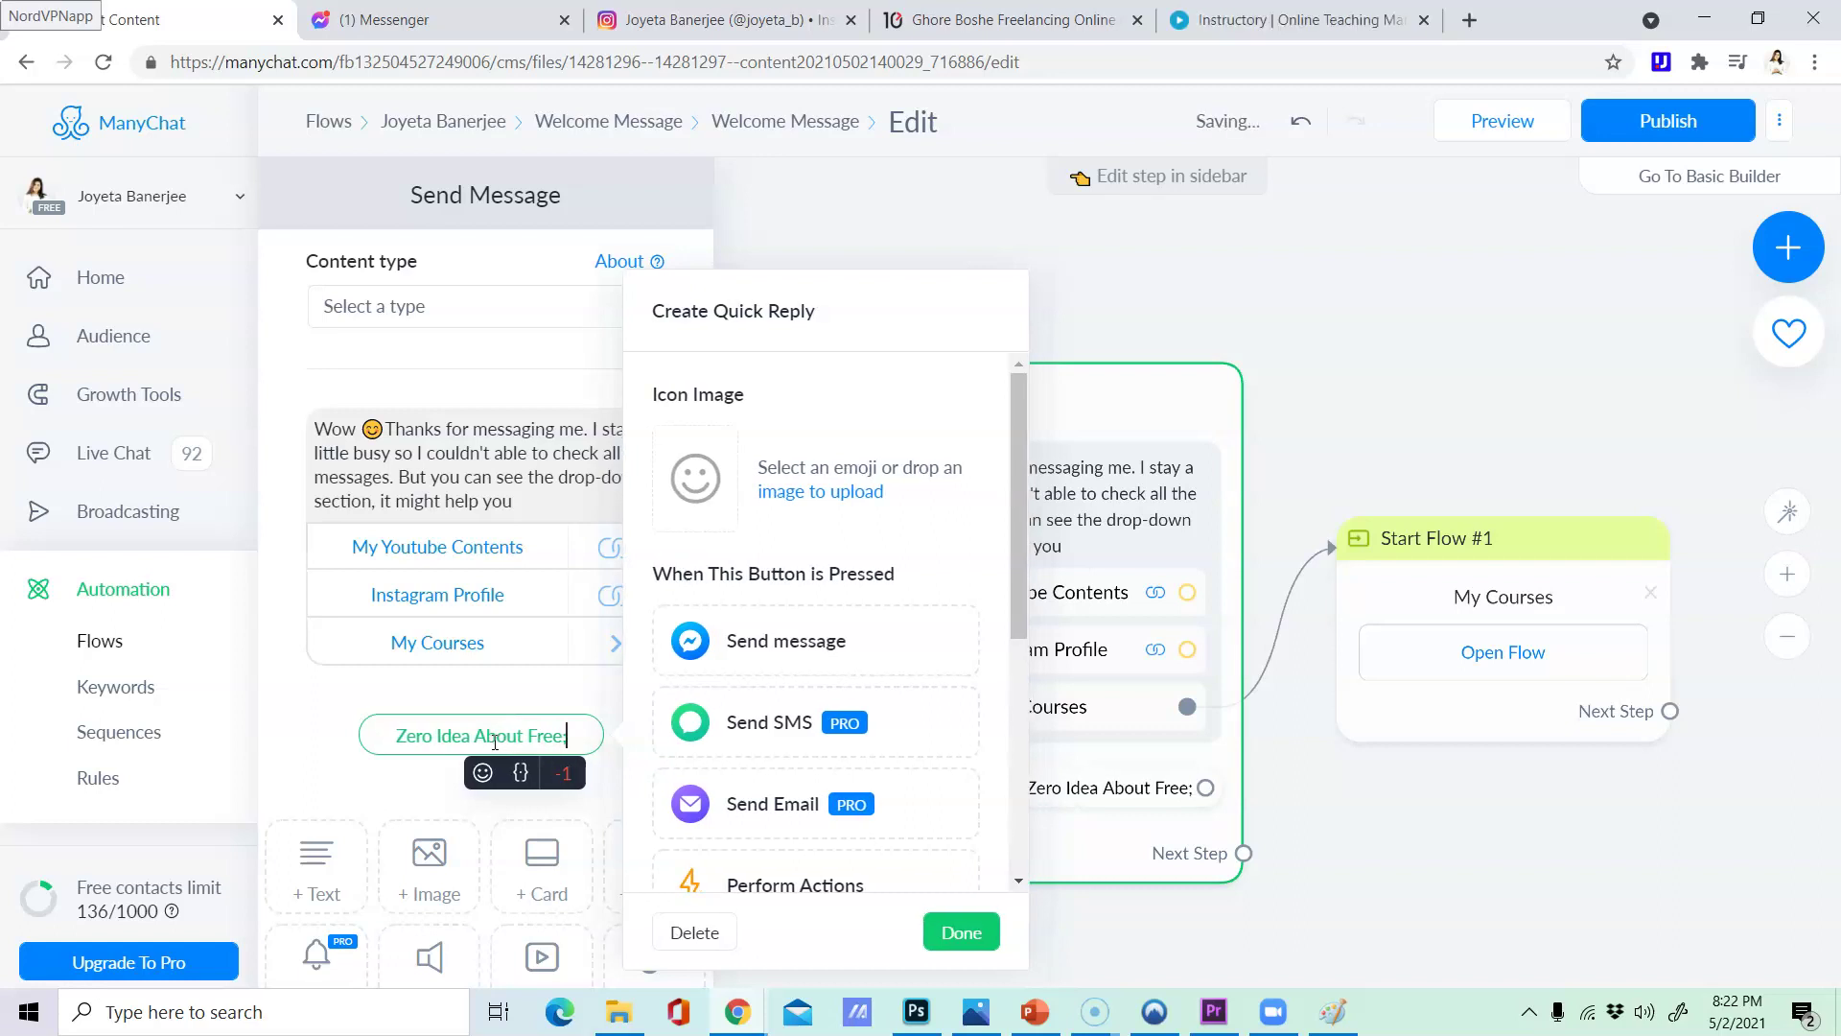
key(BackSpace)
text(lancing)
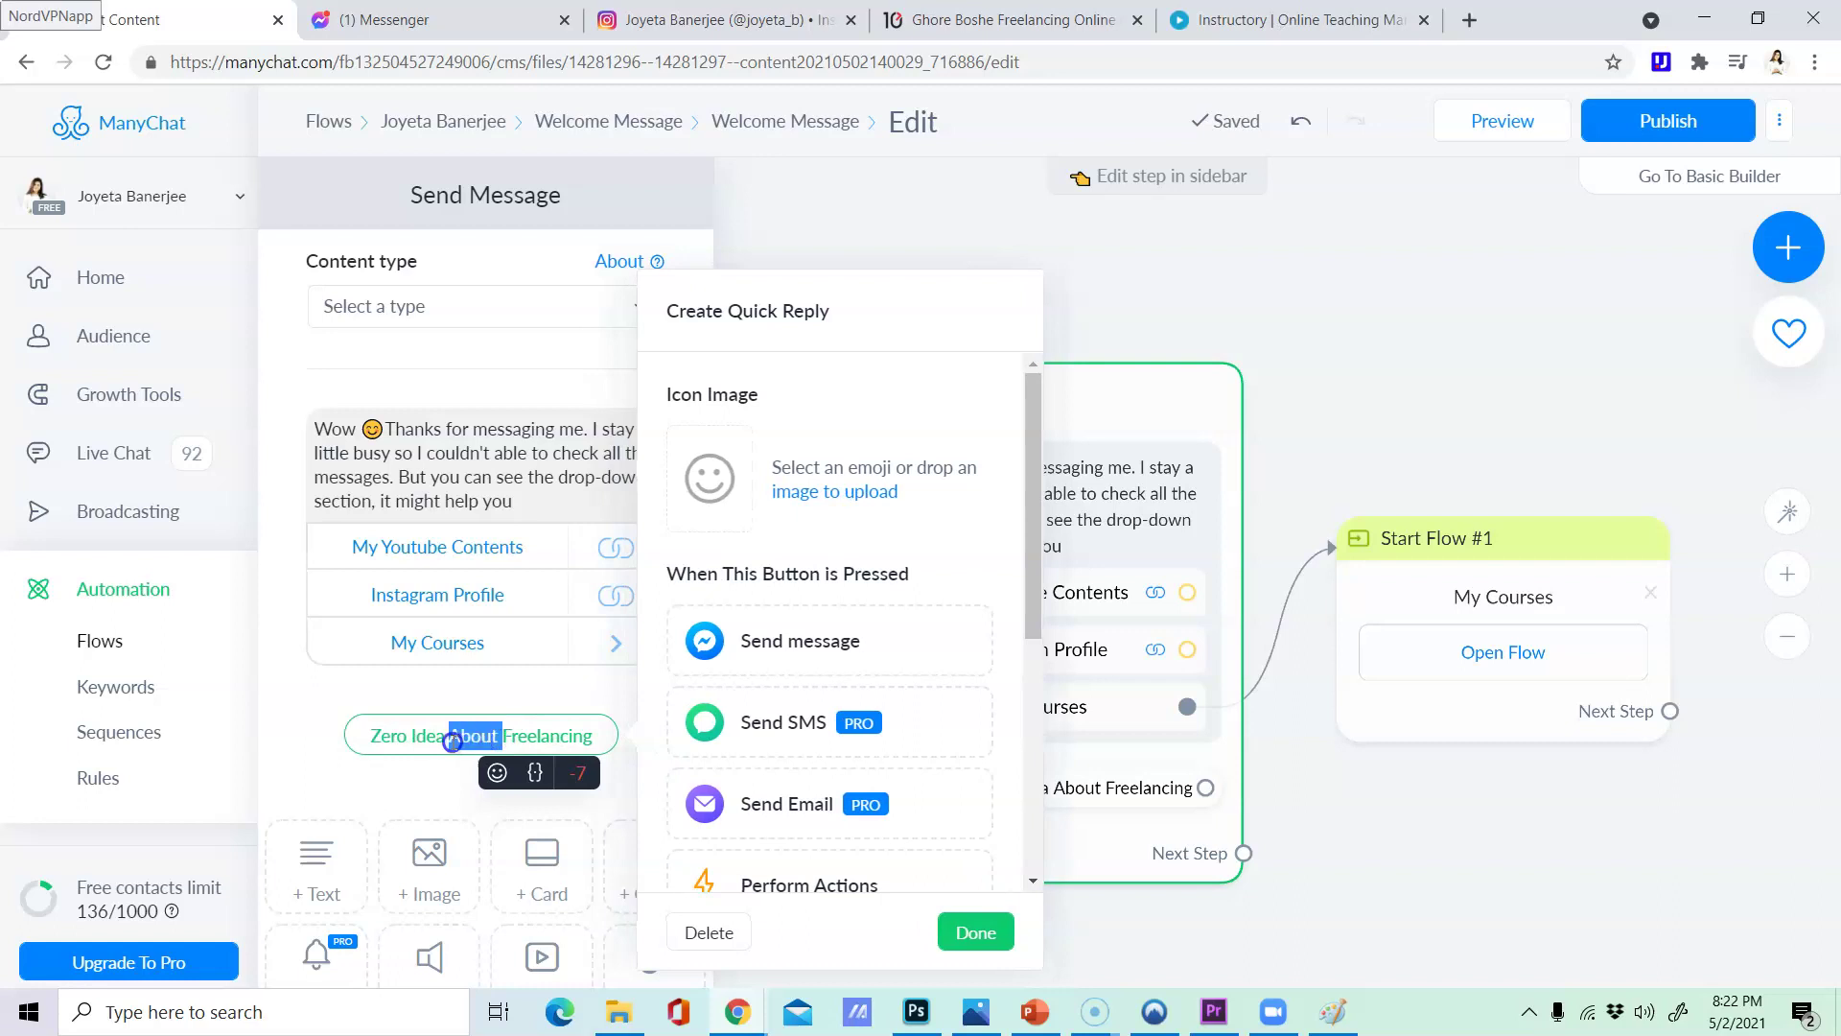
key(BackSpace)
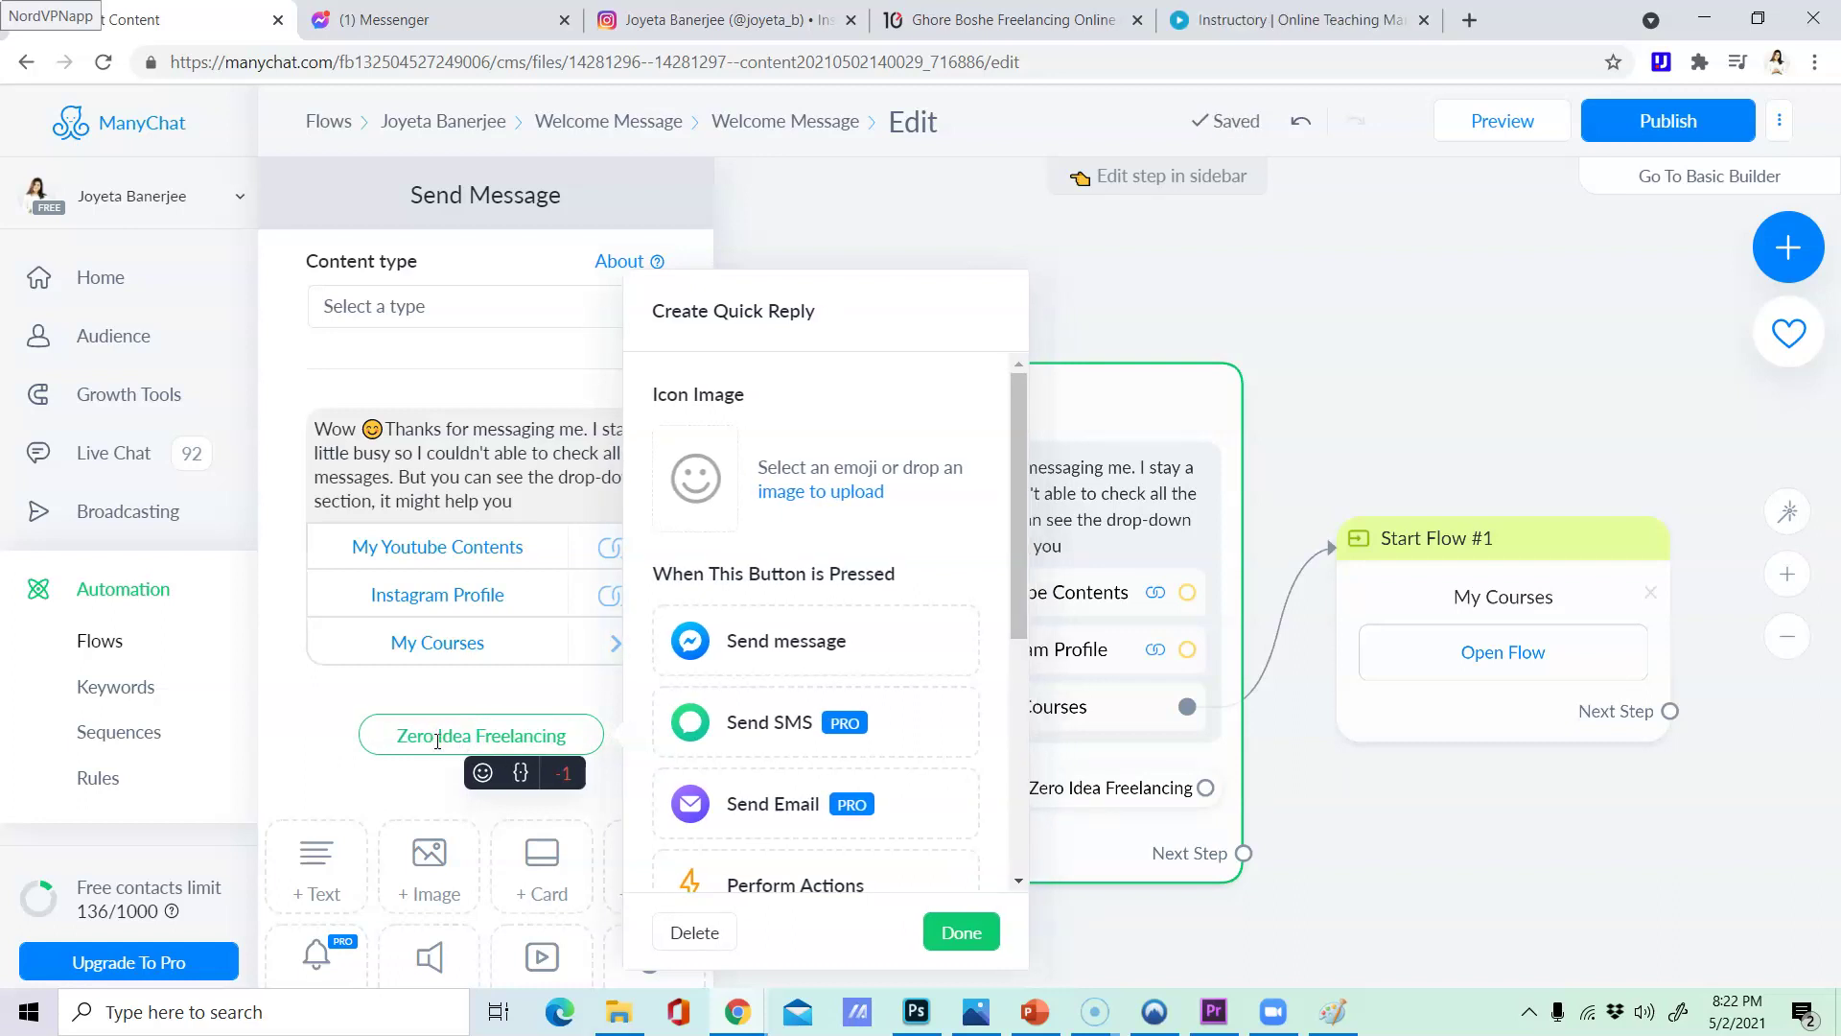
text(()
click(586, 745)
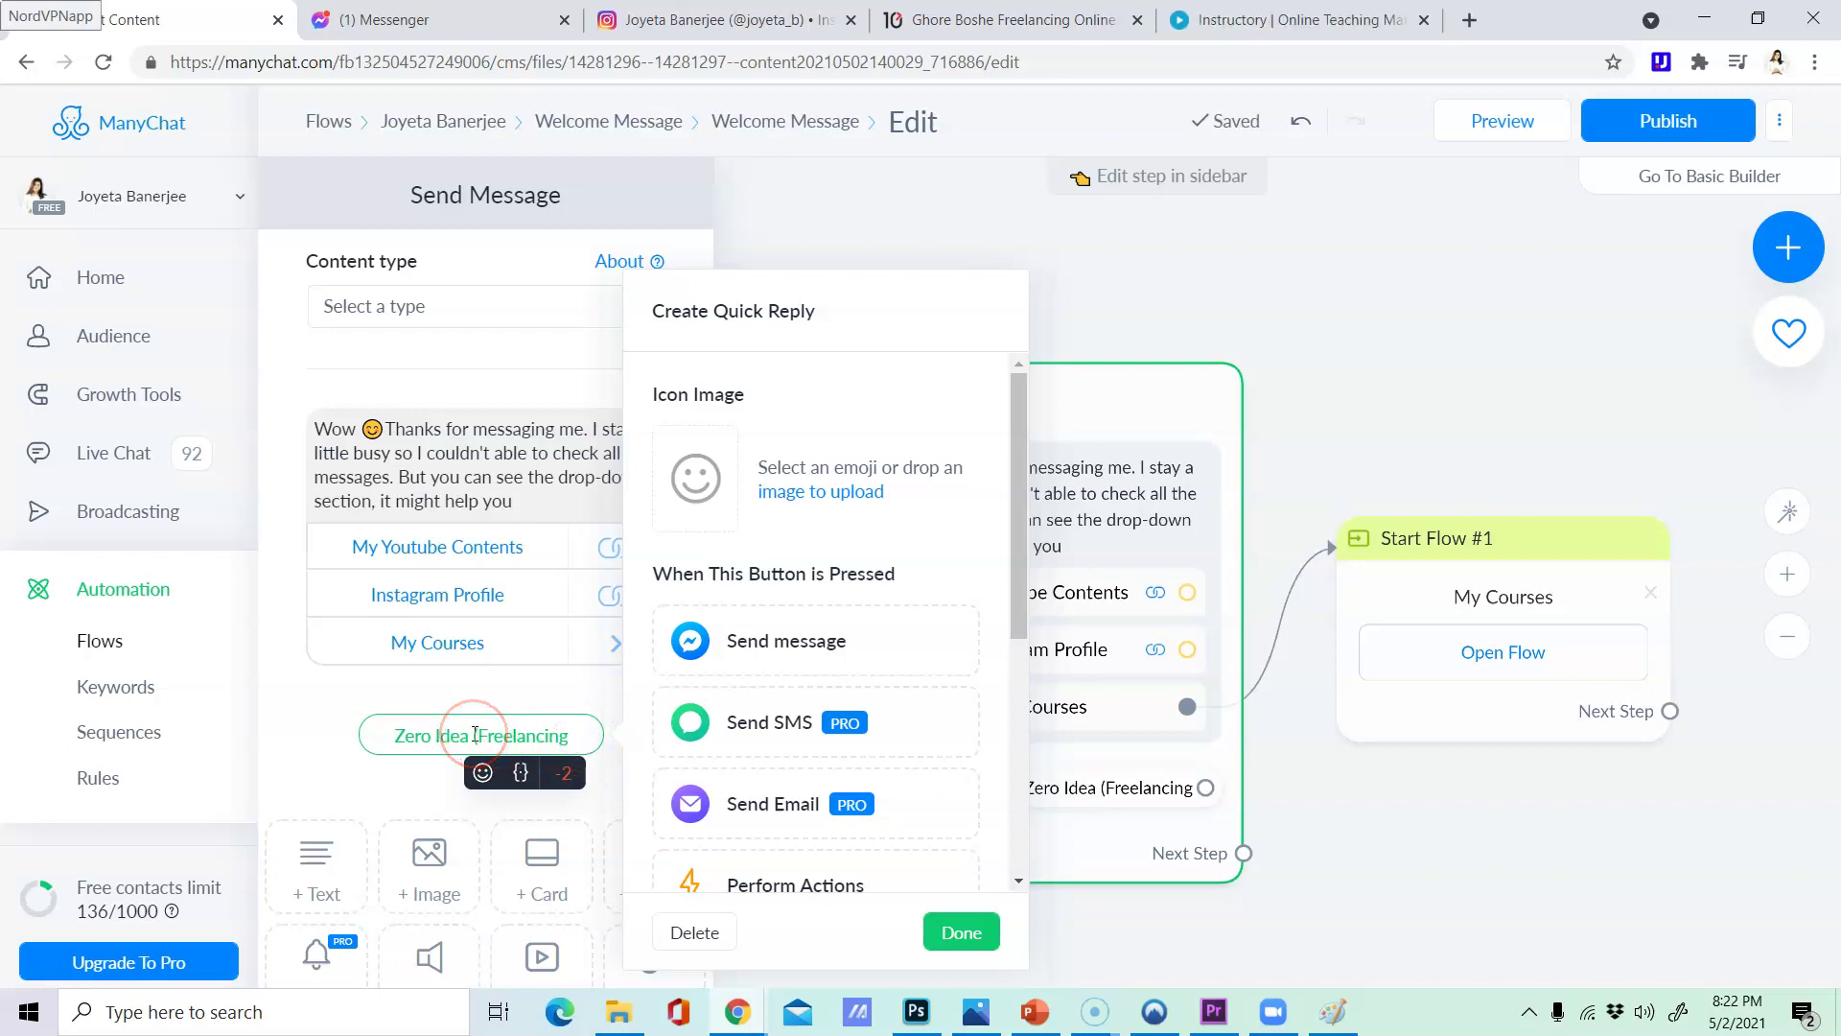
triple_click(418, 737)
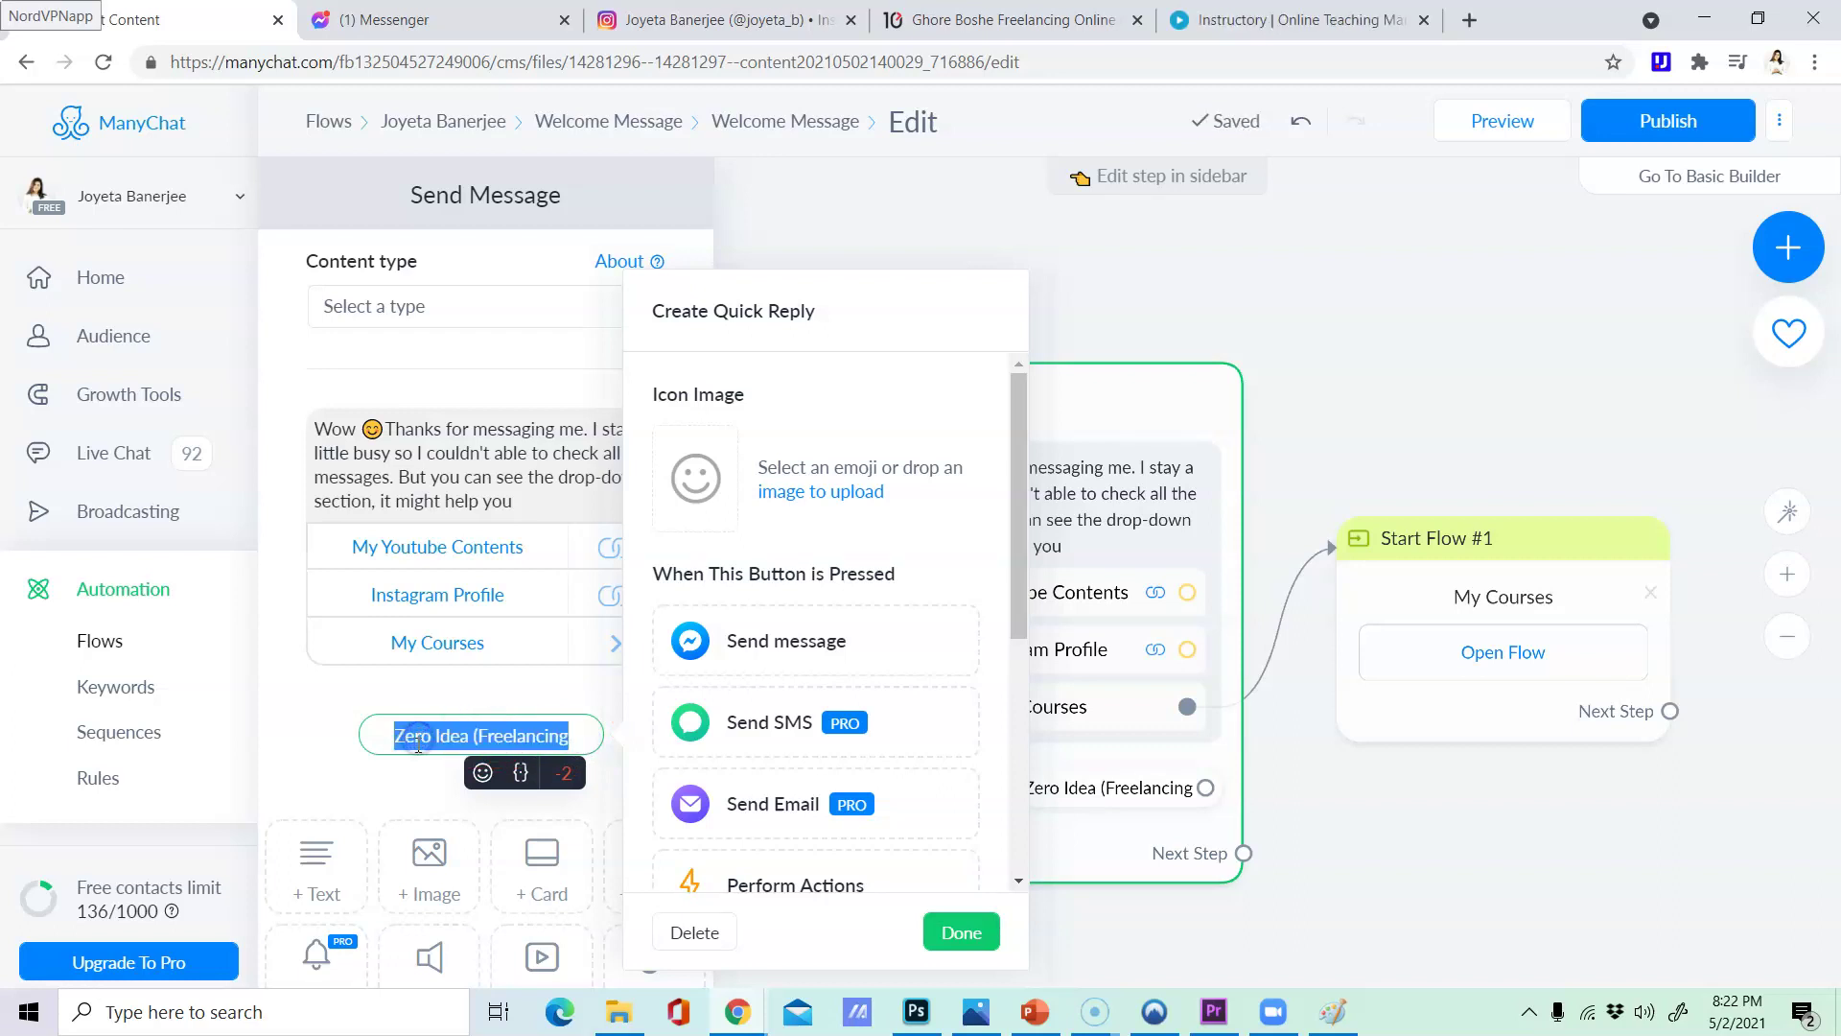
key(BackSpace)
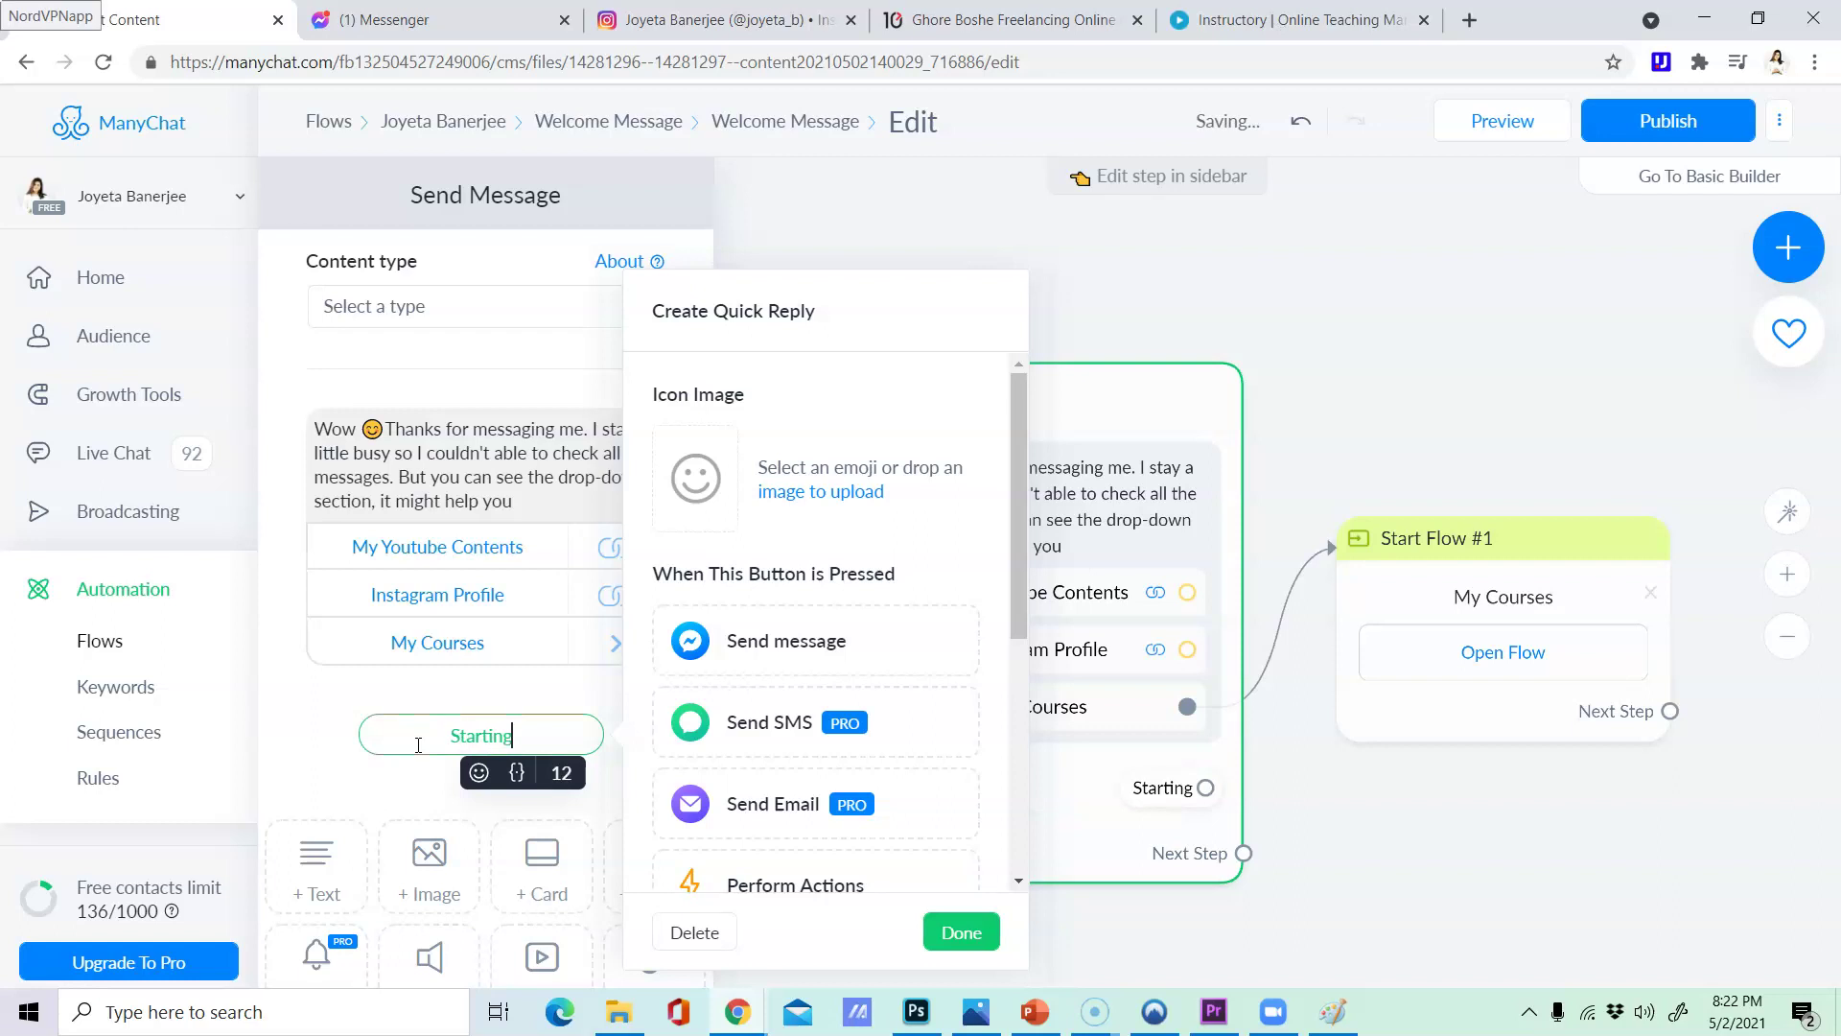
text(Starting Guide)
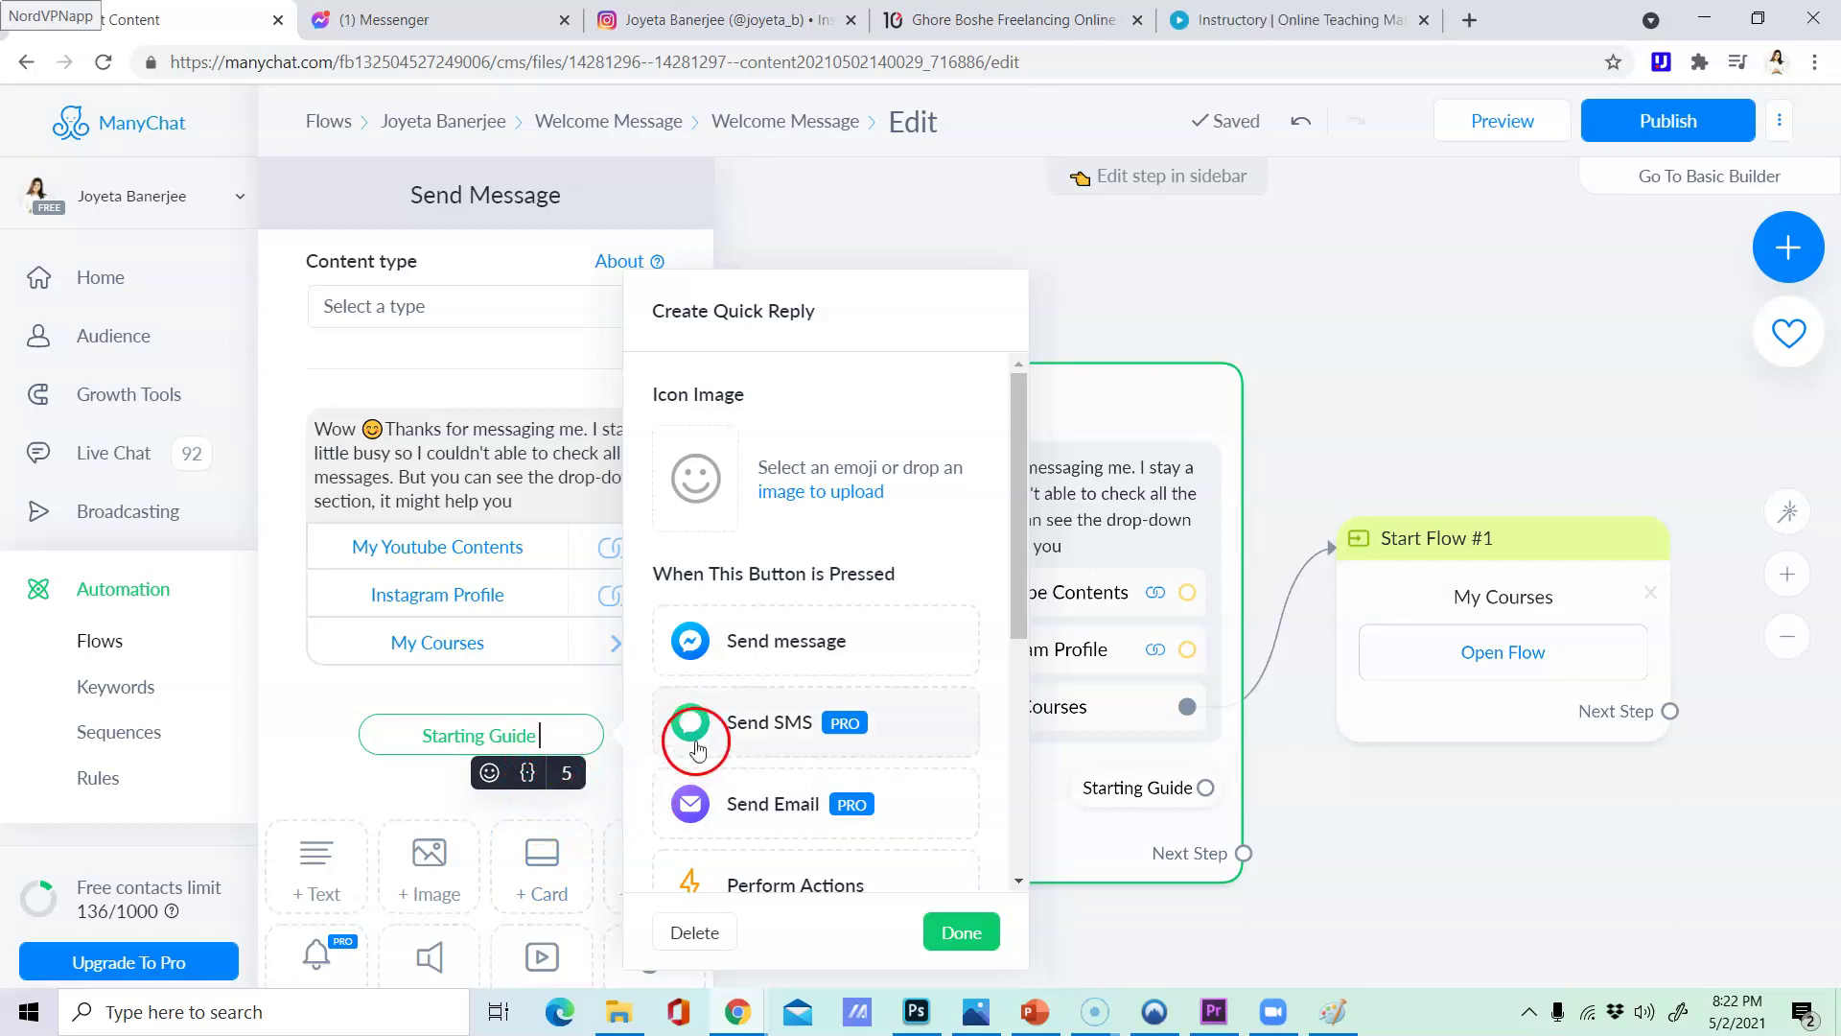
- Make the Starting Guide quick reply send a new message, Send Message #1, and open it
scroll(811, 671, down, 5)
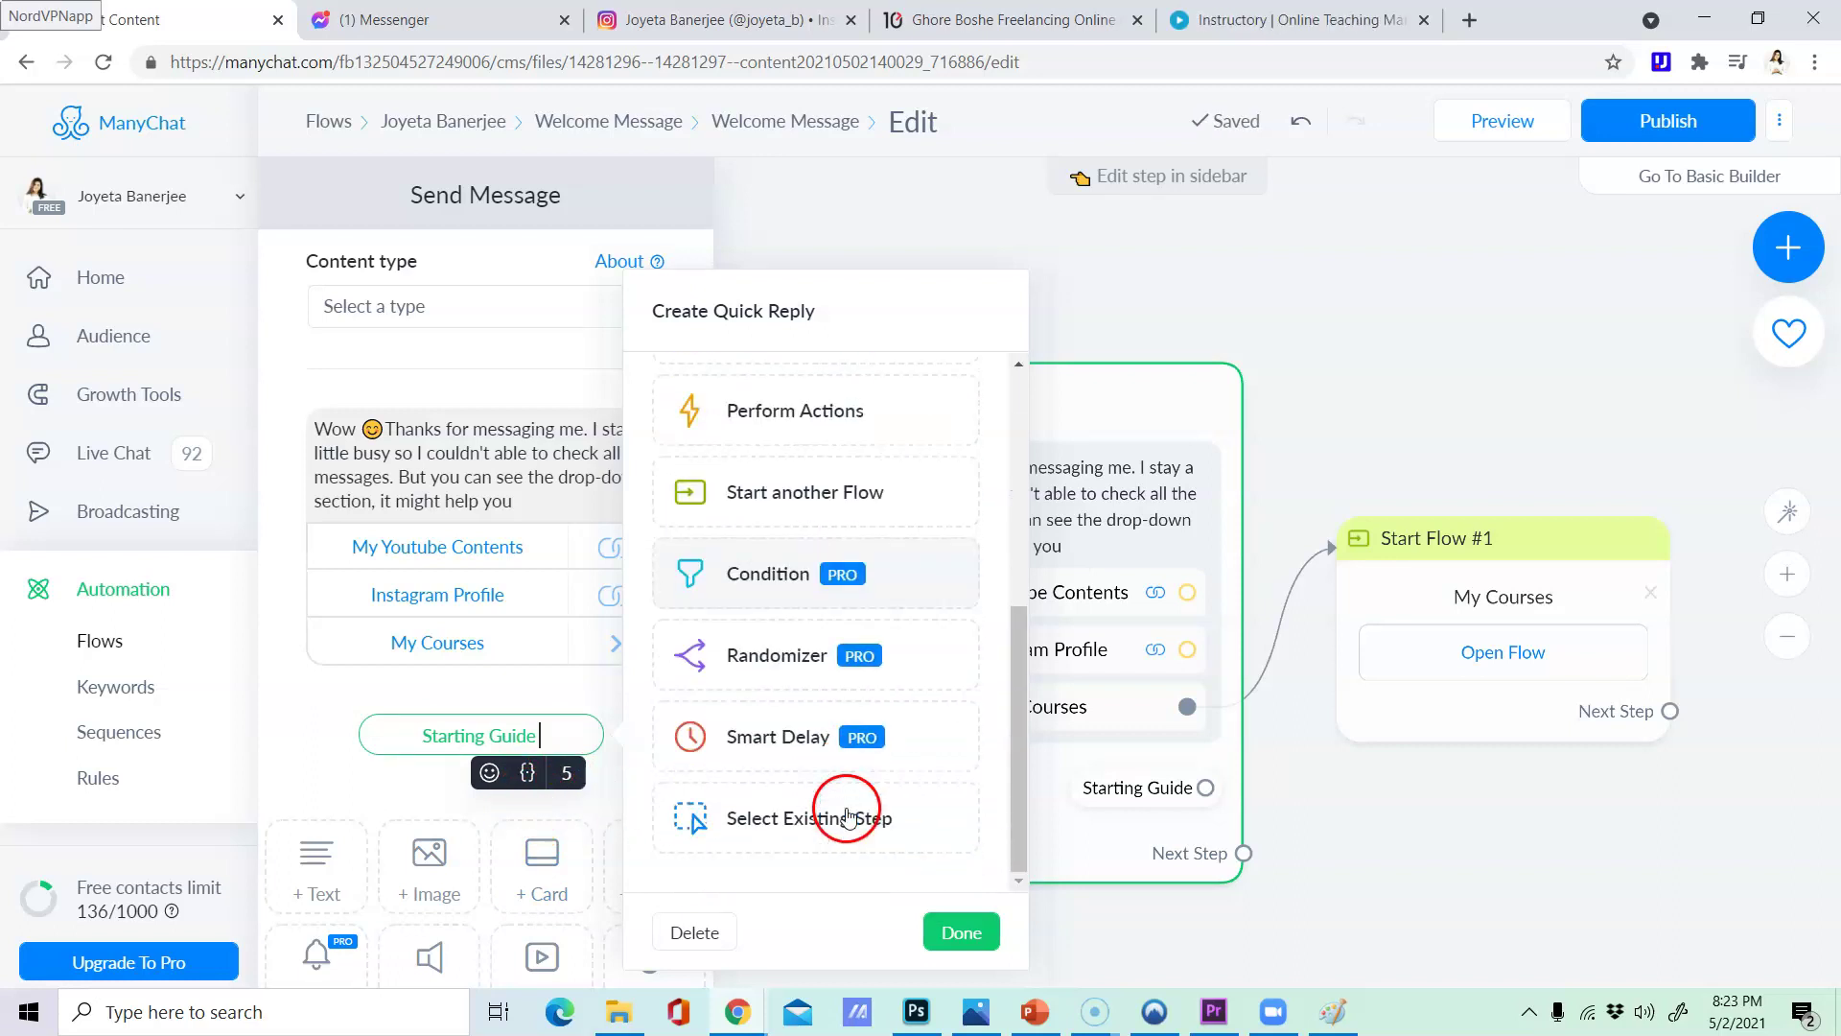
scroll(847, 813, up, 5)
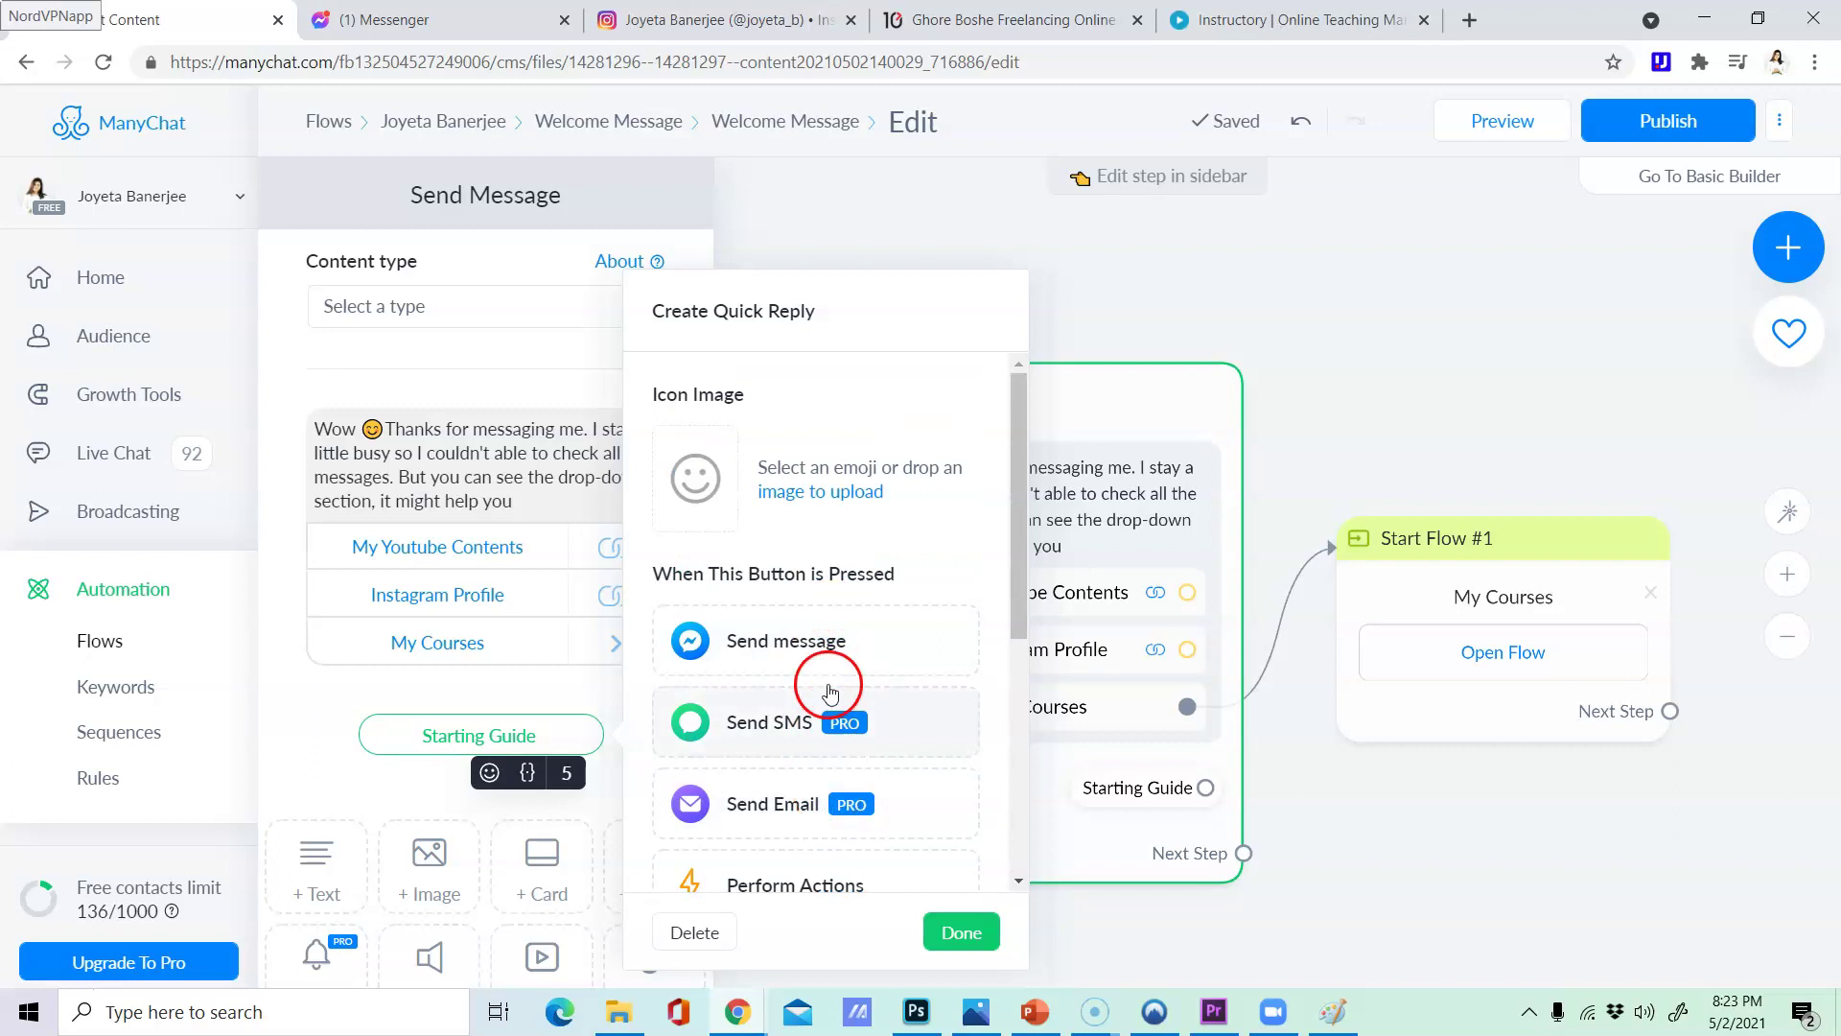
click(826, 642)
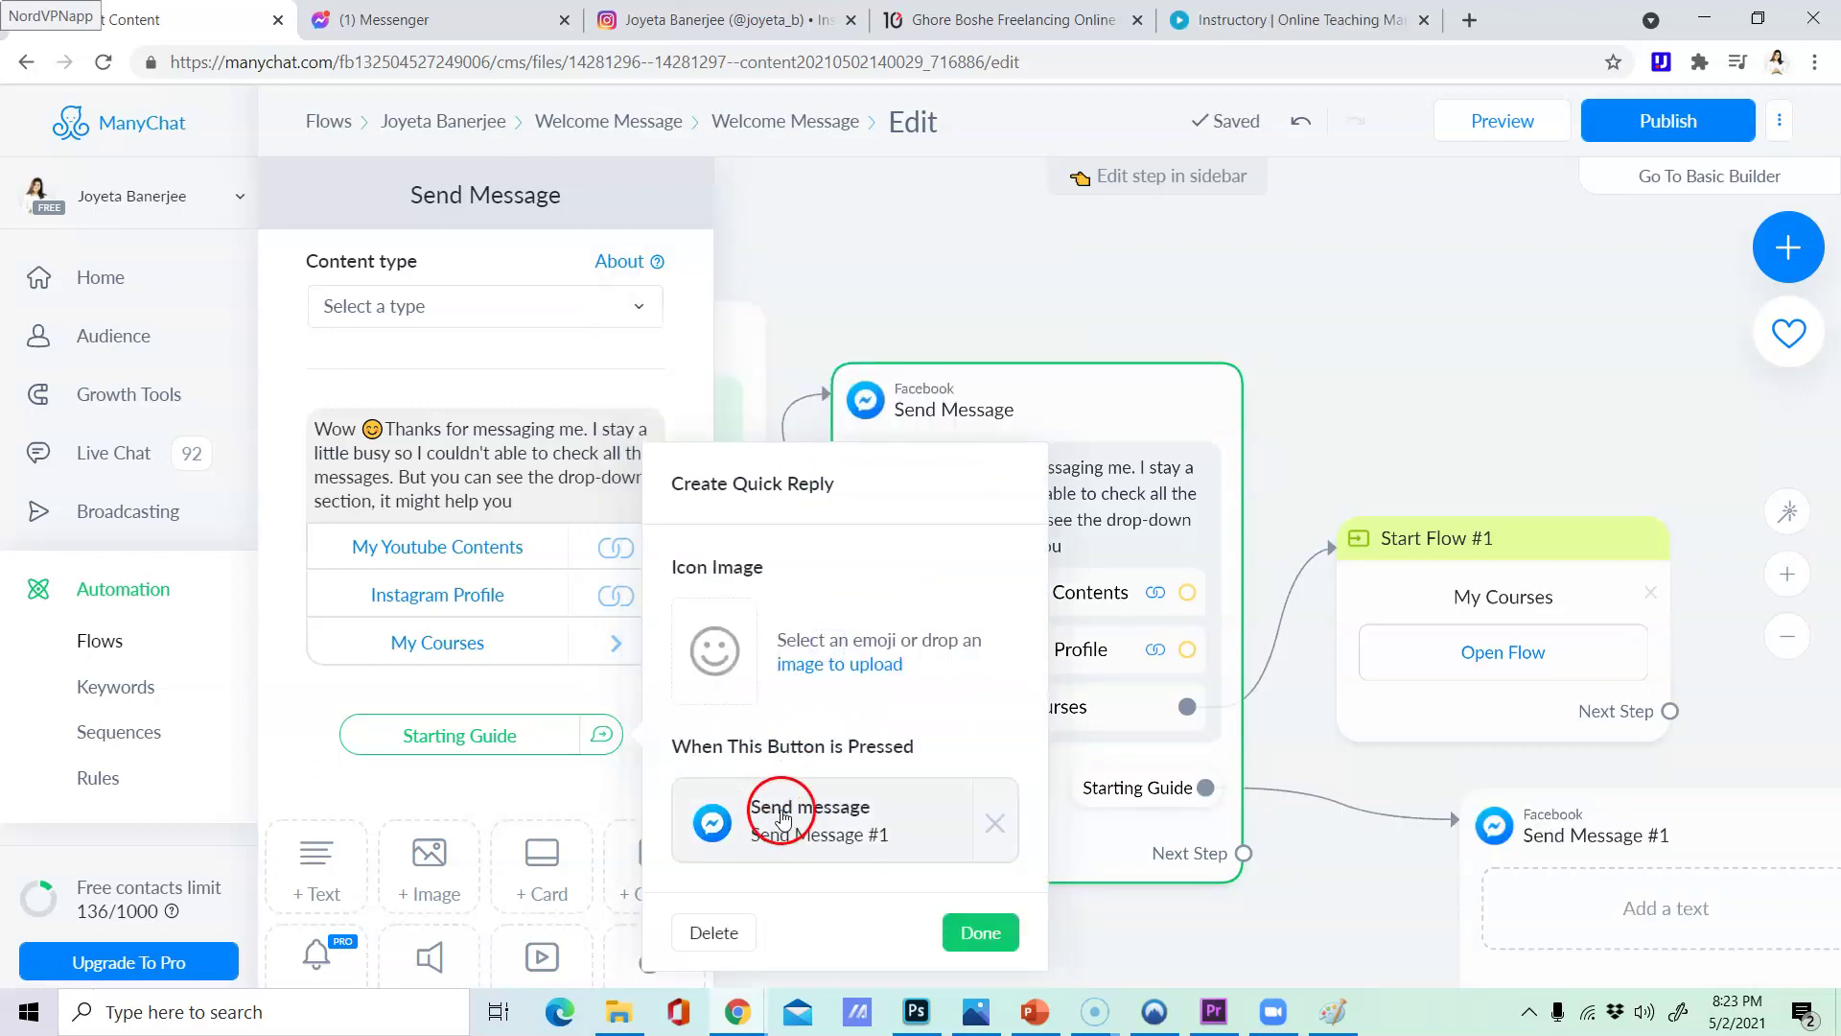
drag(1562, 872, 1618, 801)
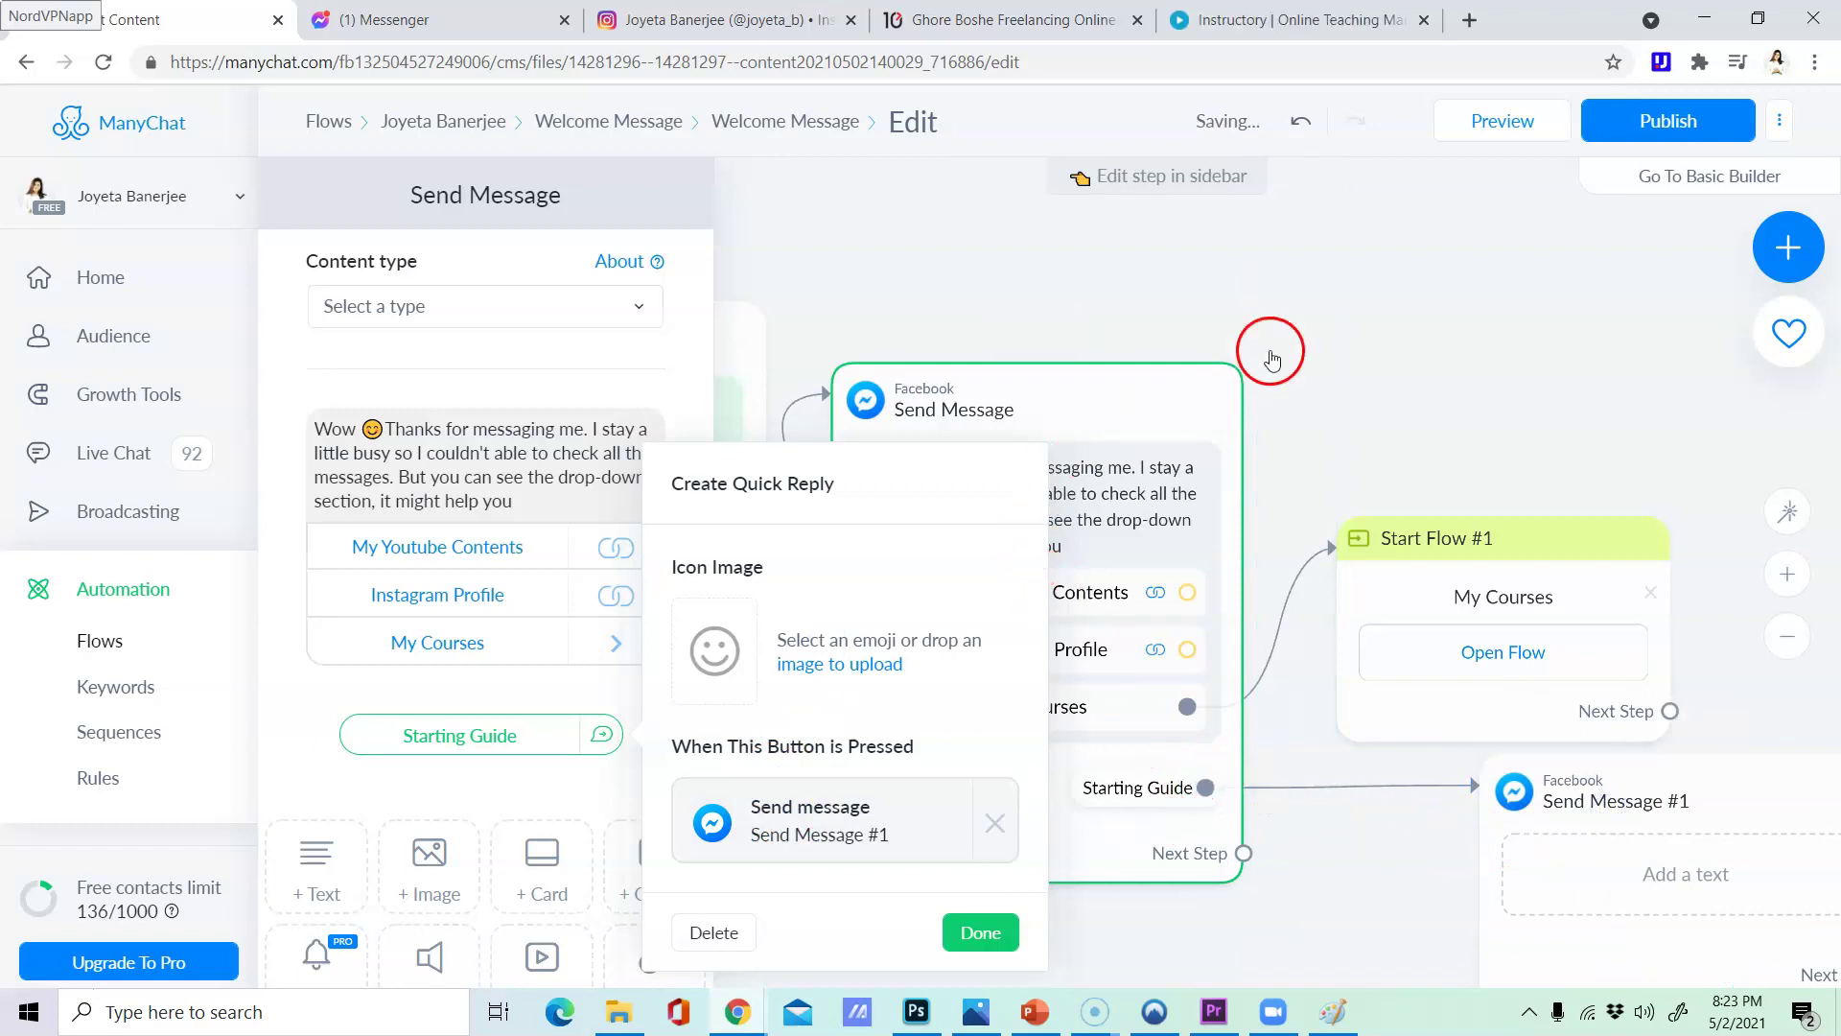
scroll(1434, 501, down, 5)
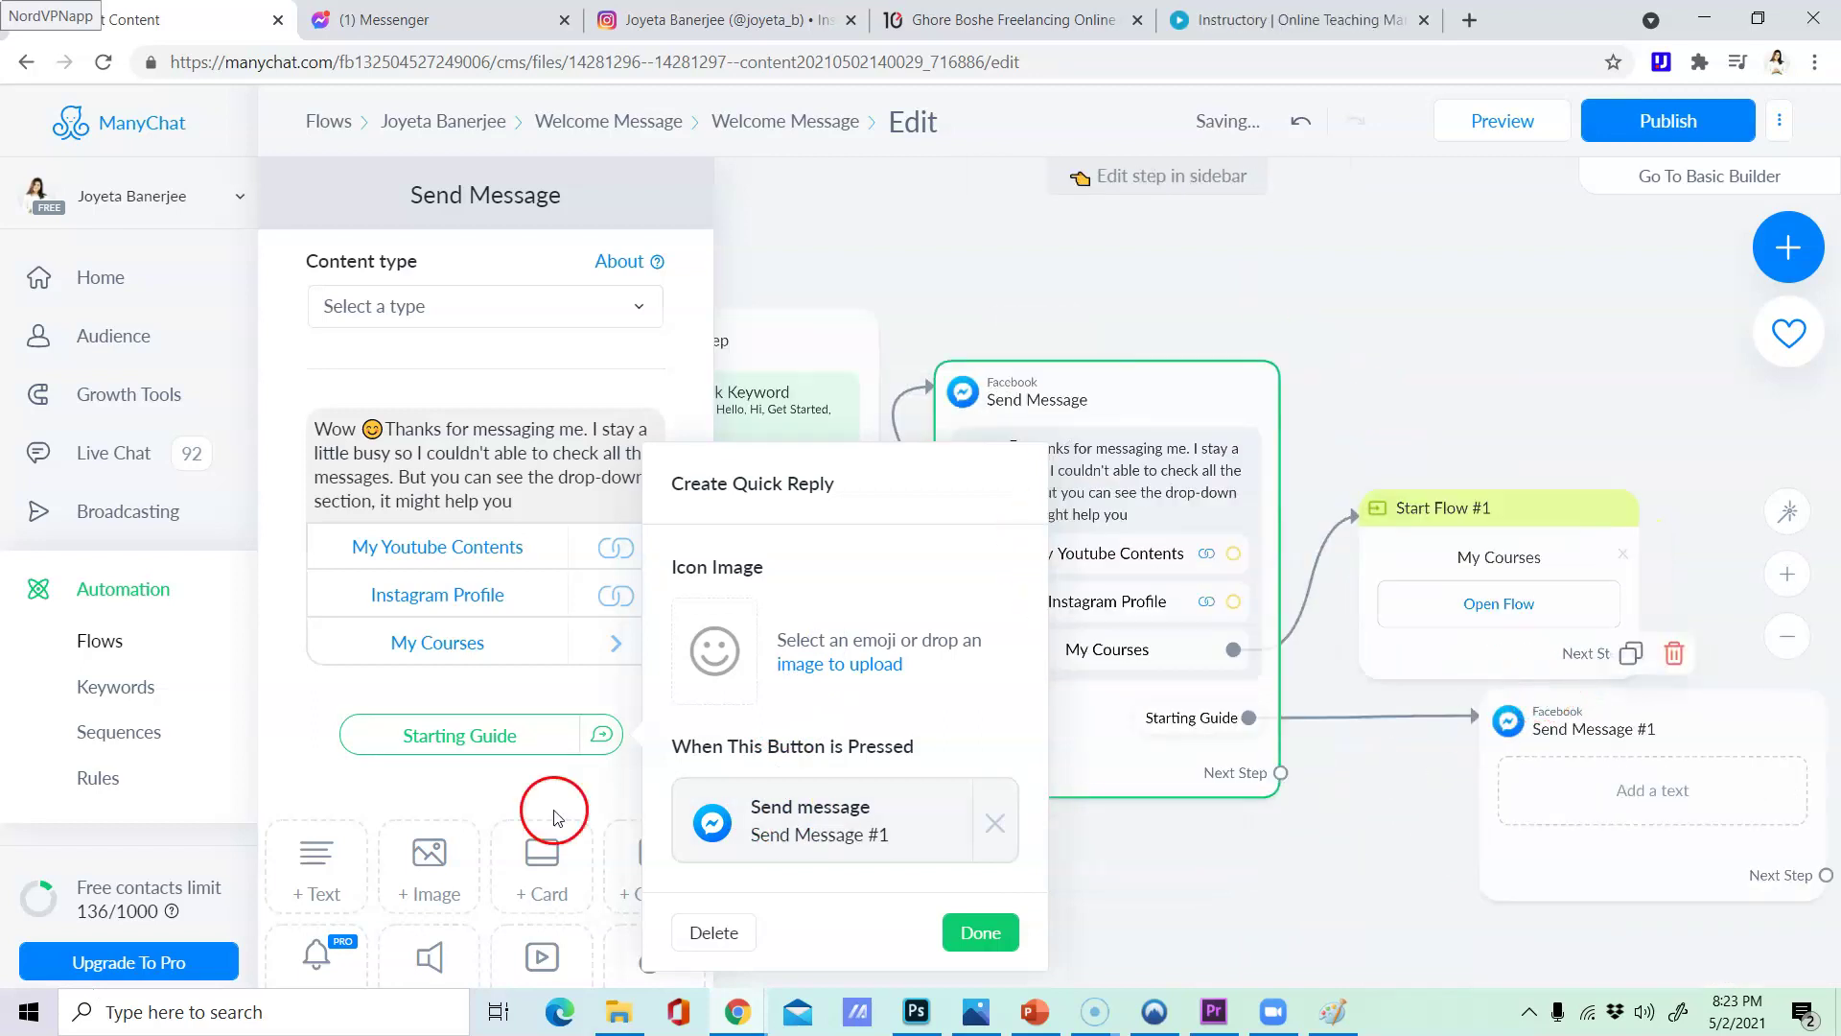
click(1577, 824)
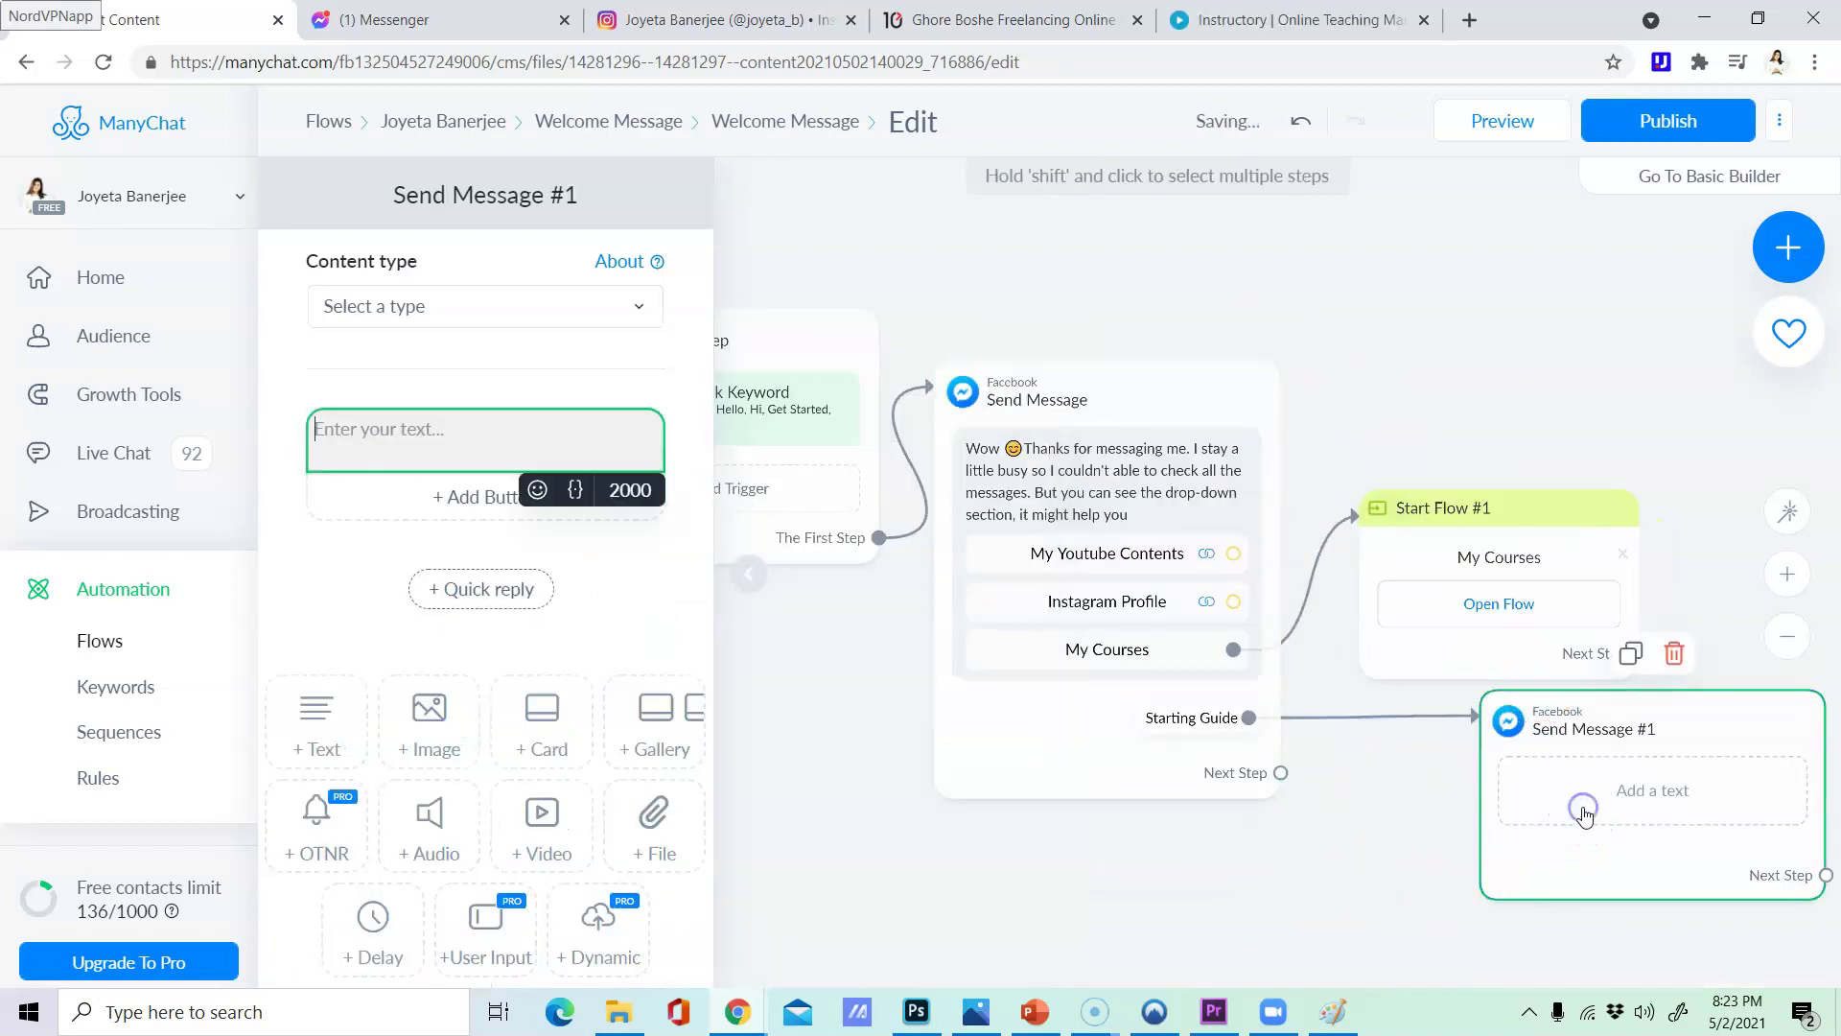
- Write the freelancing guidance message ending 'get a grip on your learning' and add a button beneath it
click(437, 474)
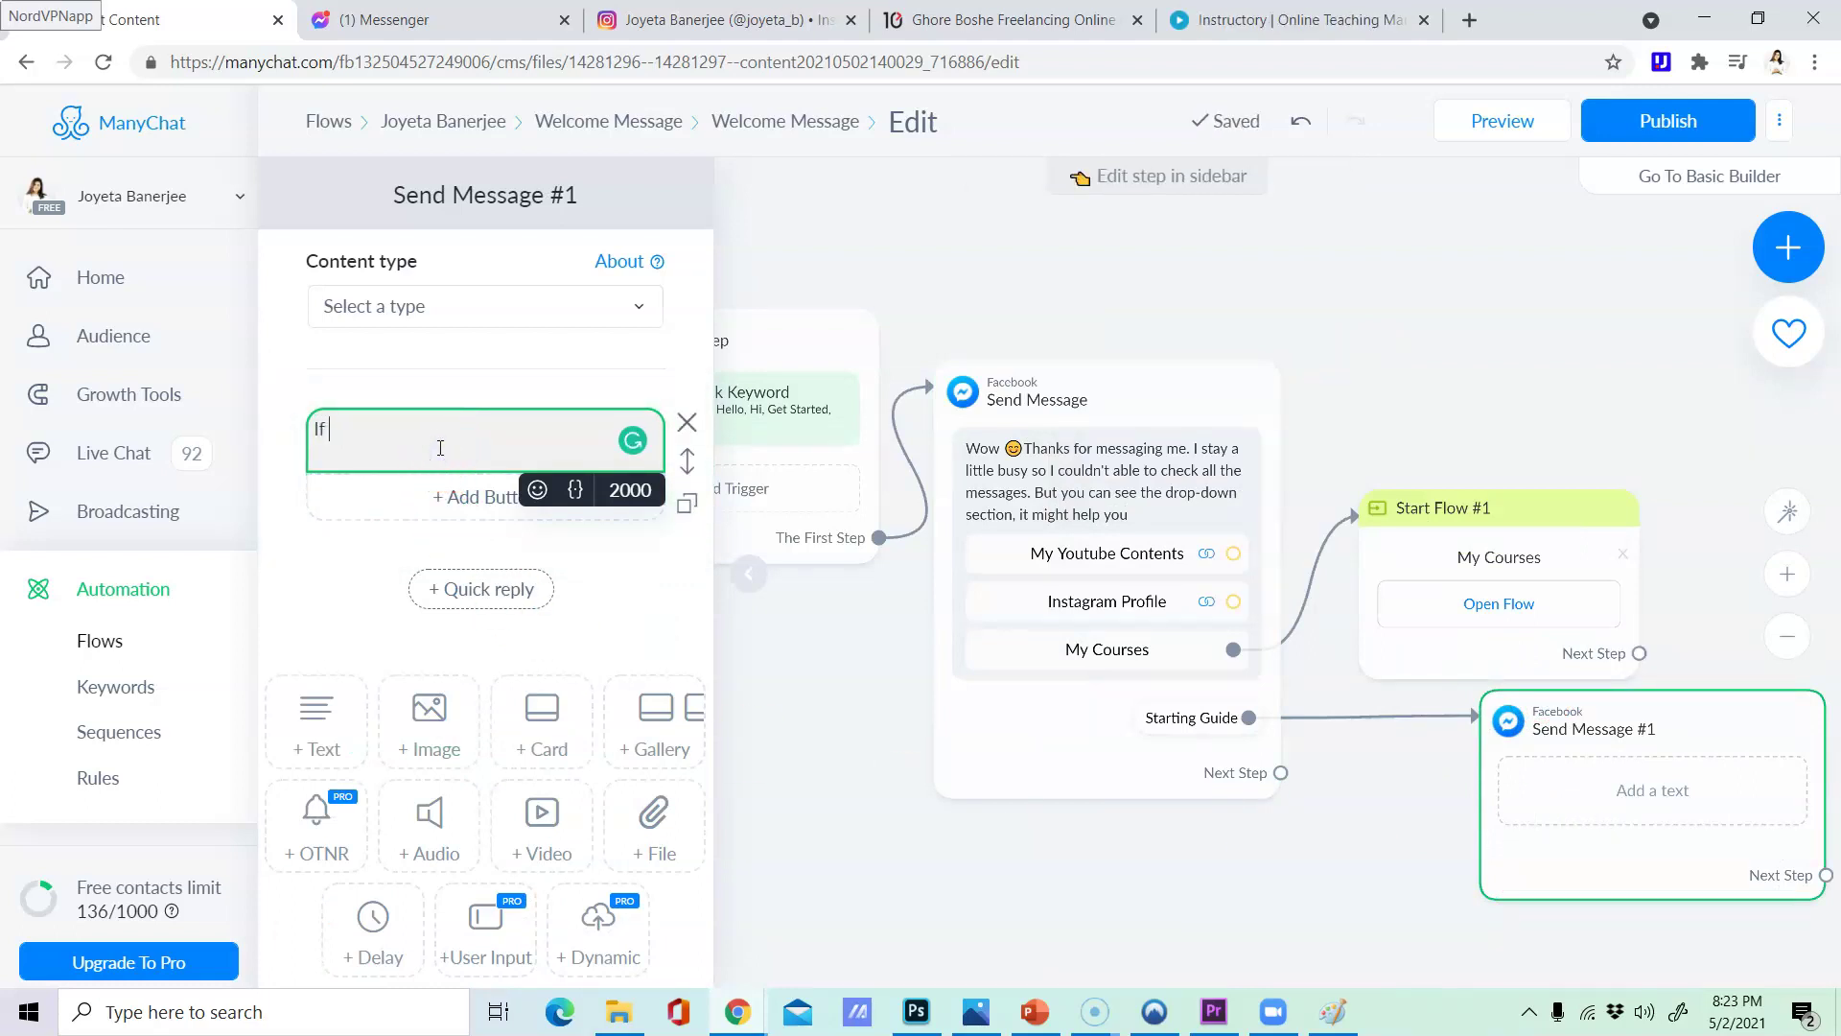
text(If you are )
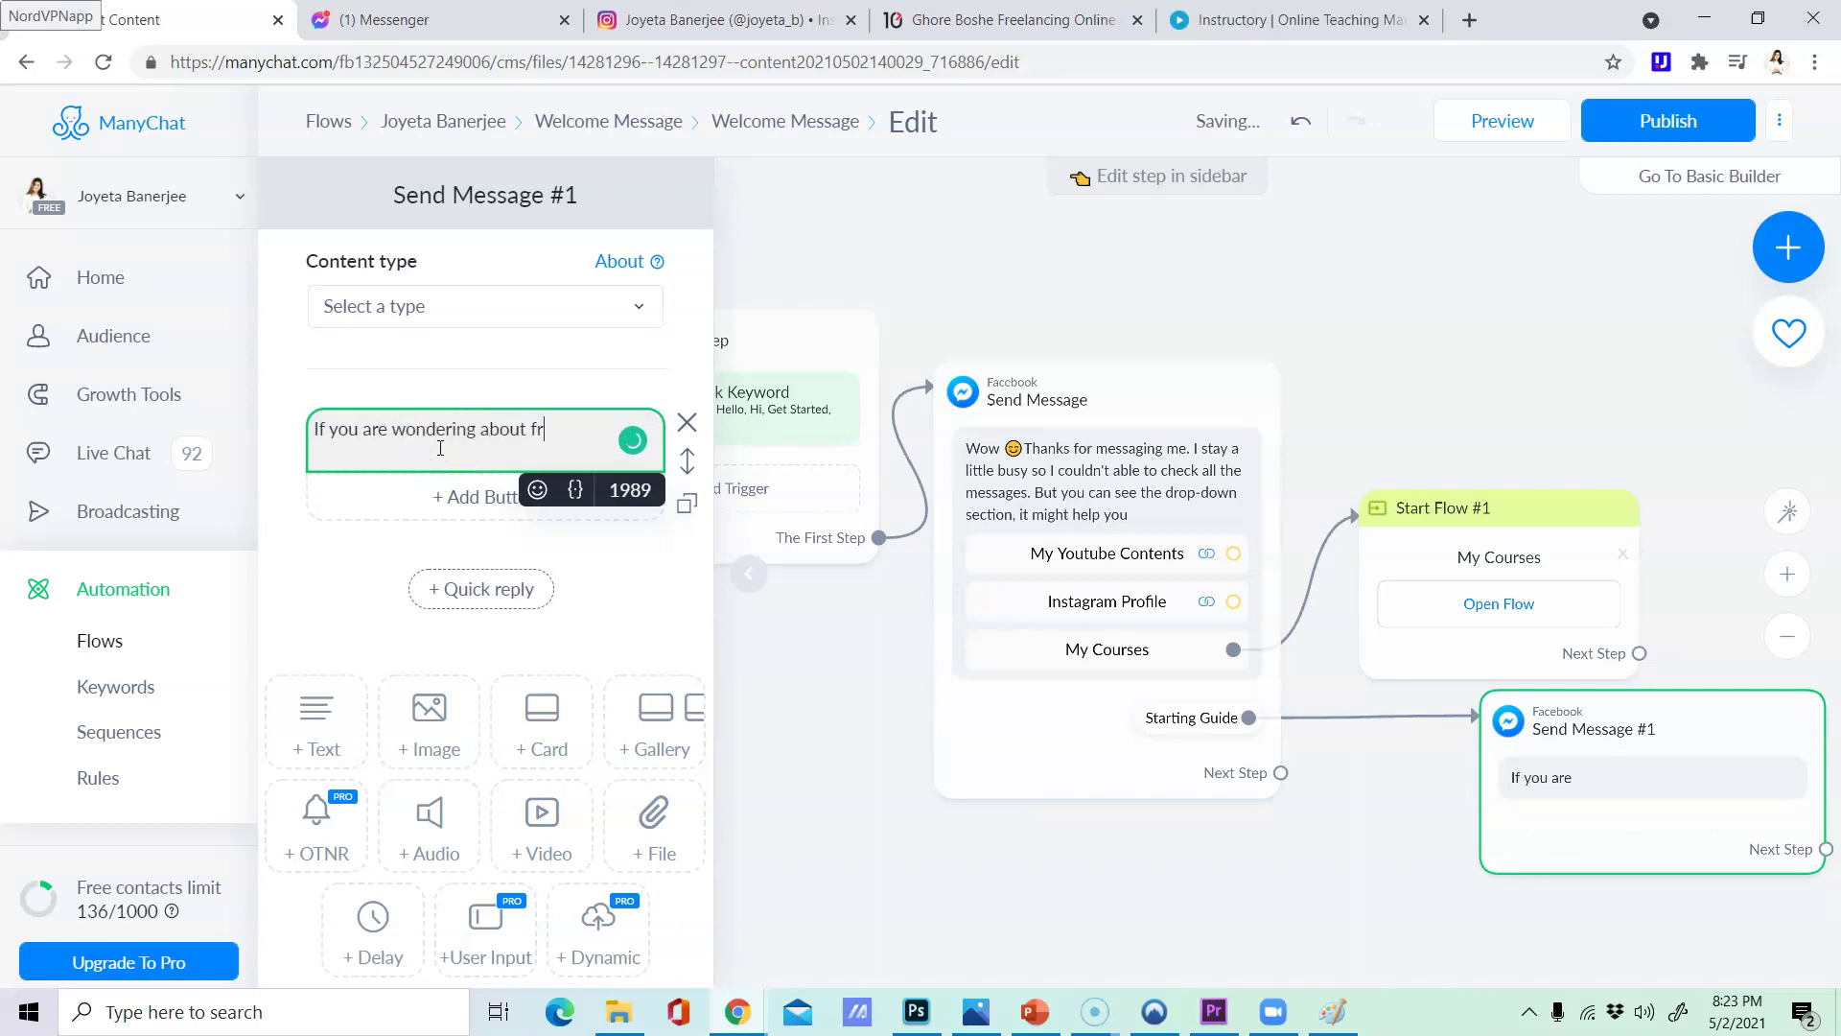
text(wondering about freelancing o)
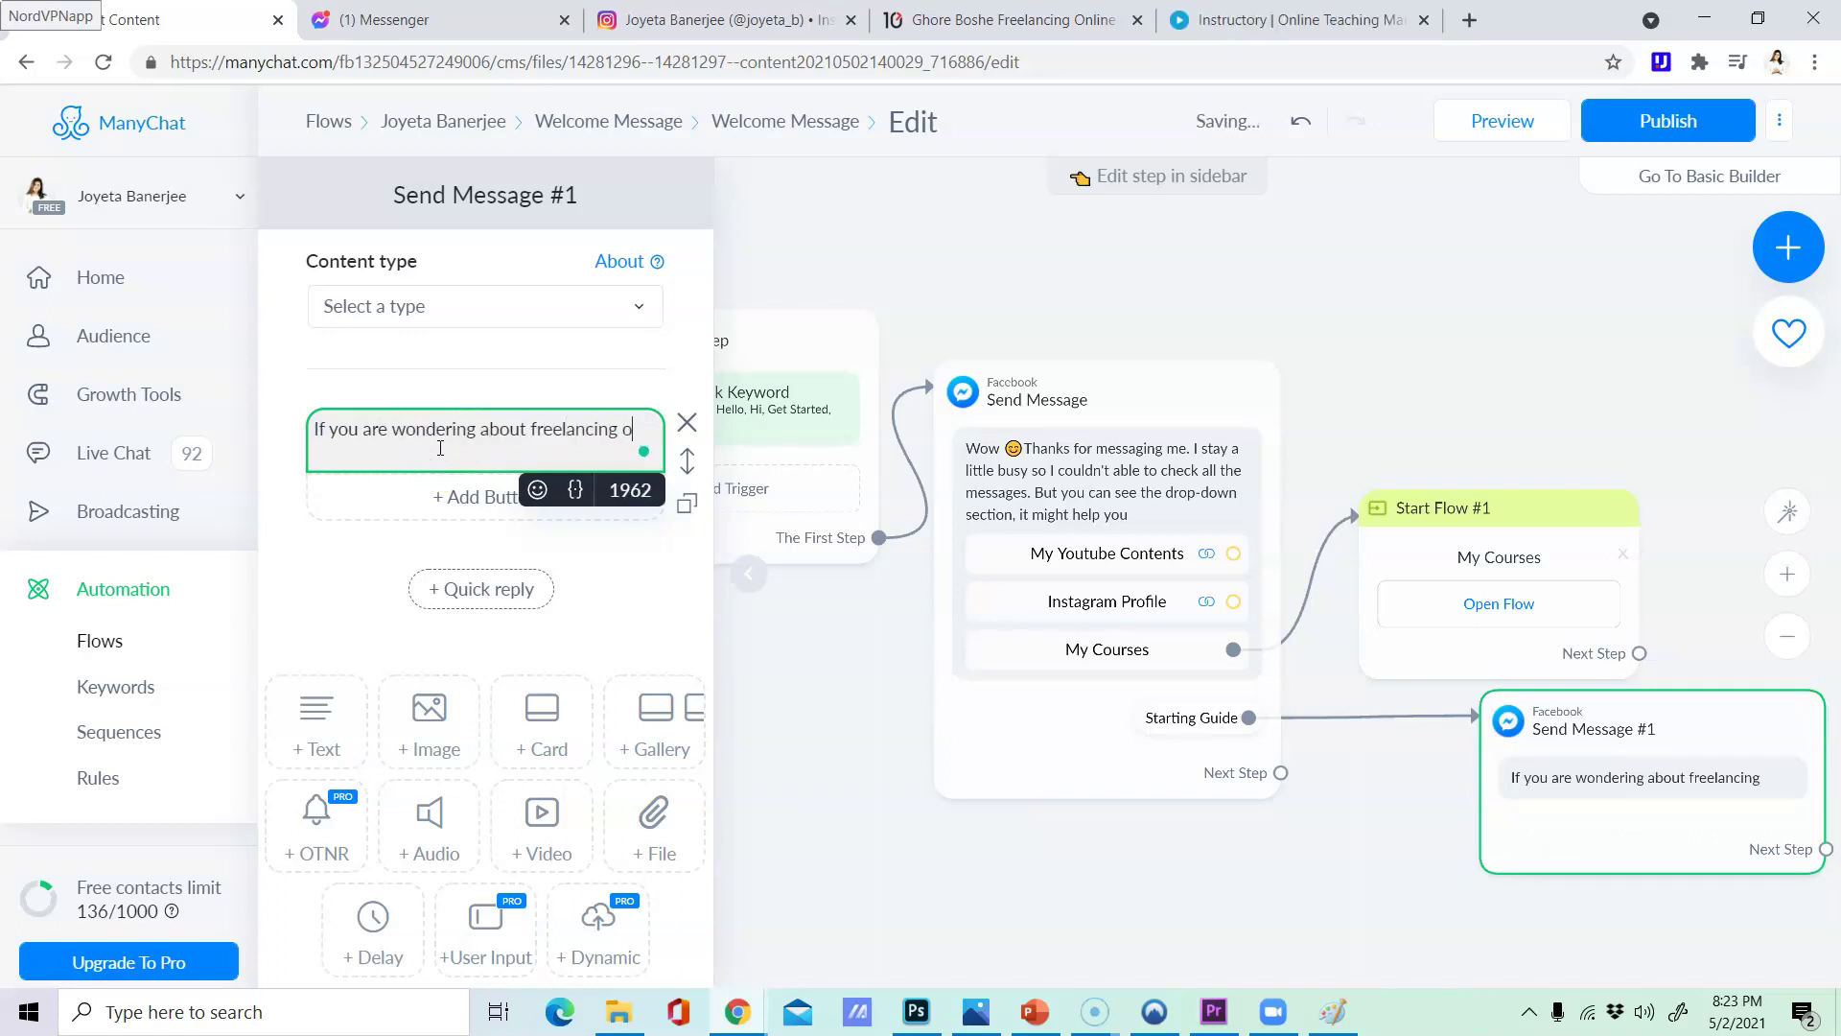
text(r anything,)
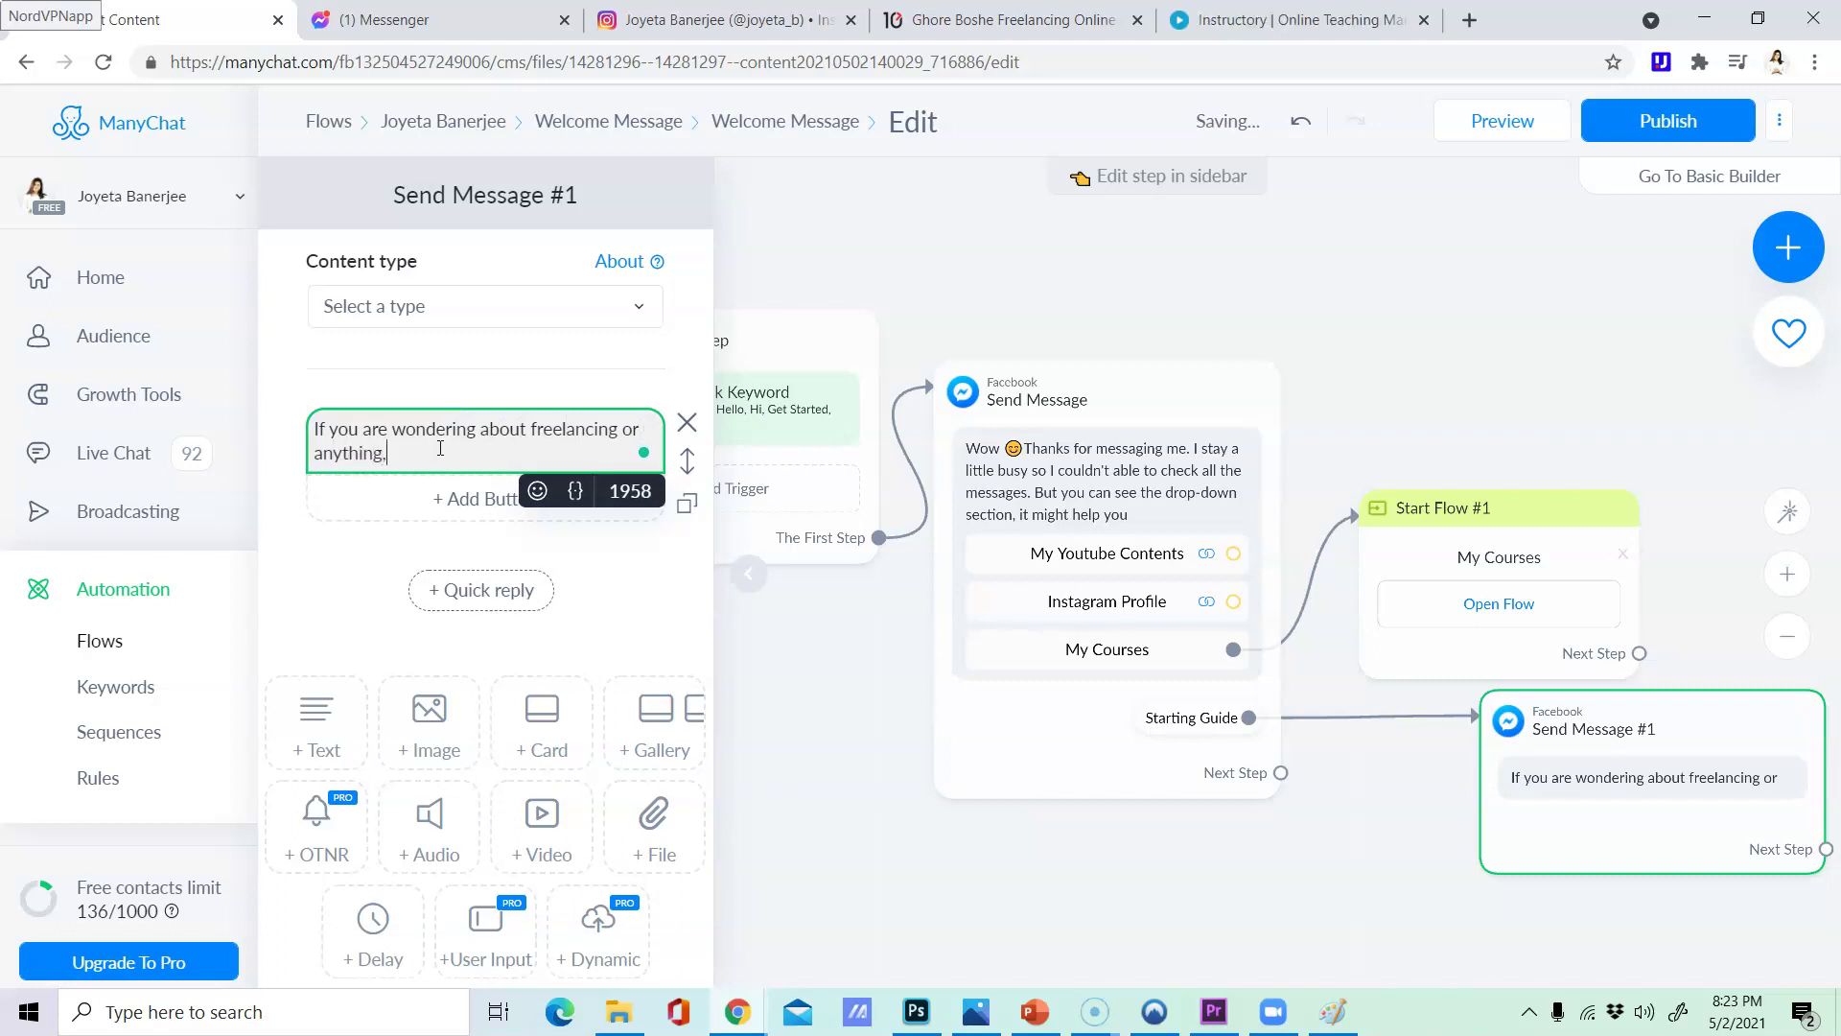
text( no idea about where to start)
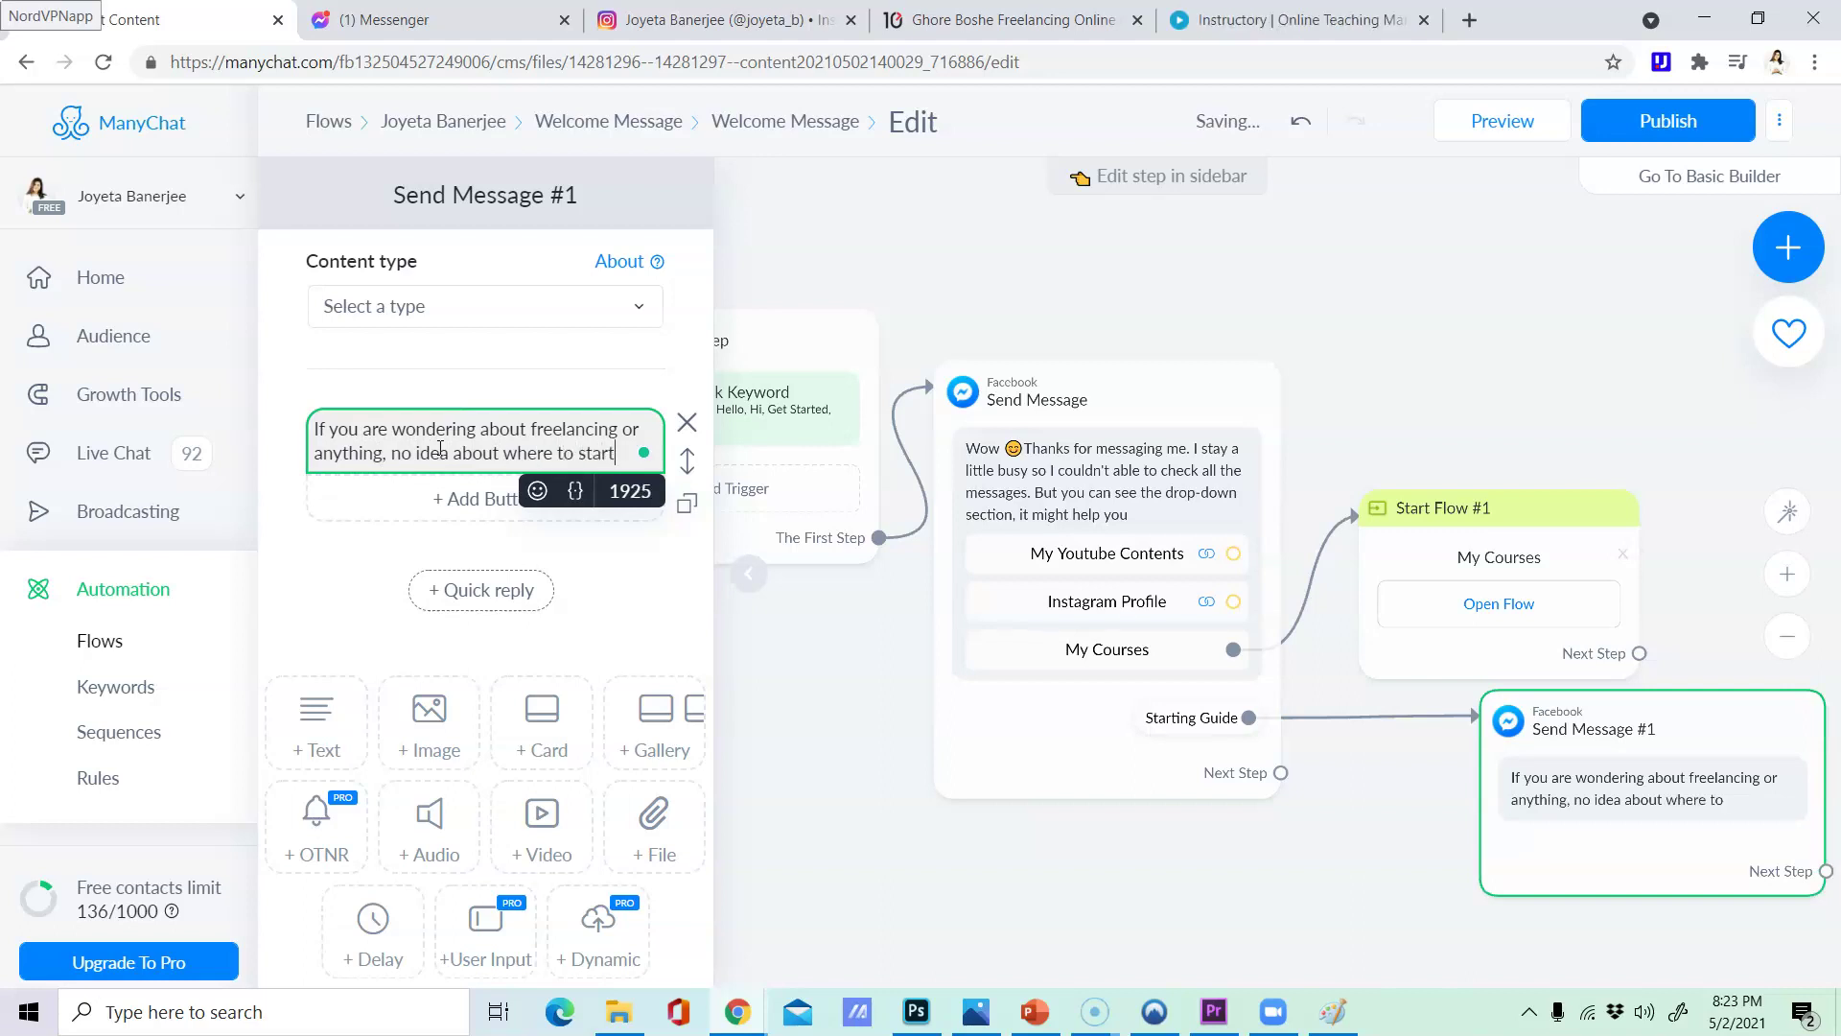
text(, please)
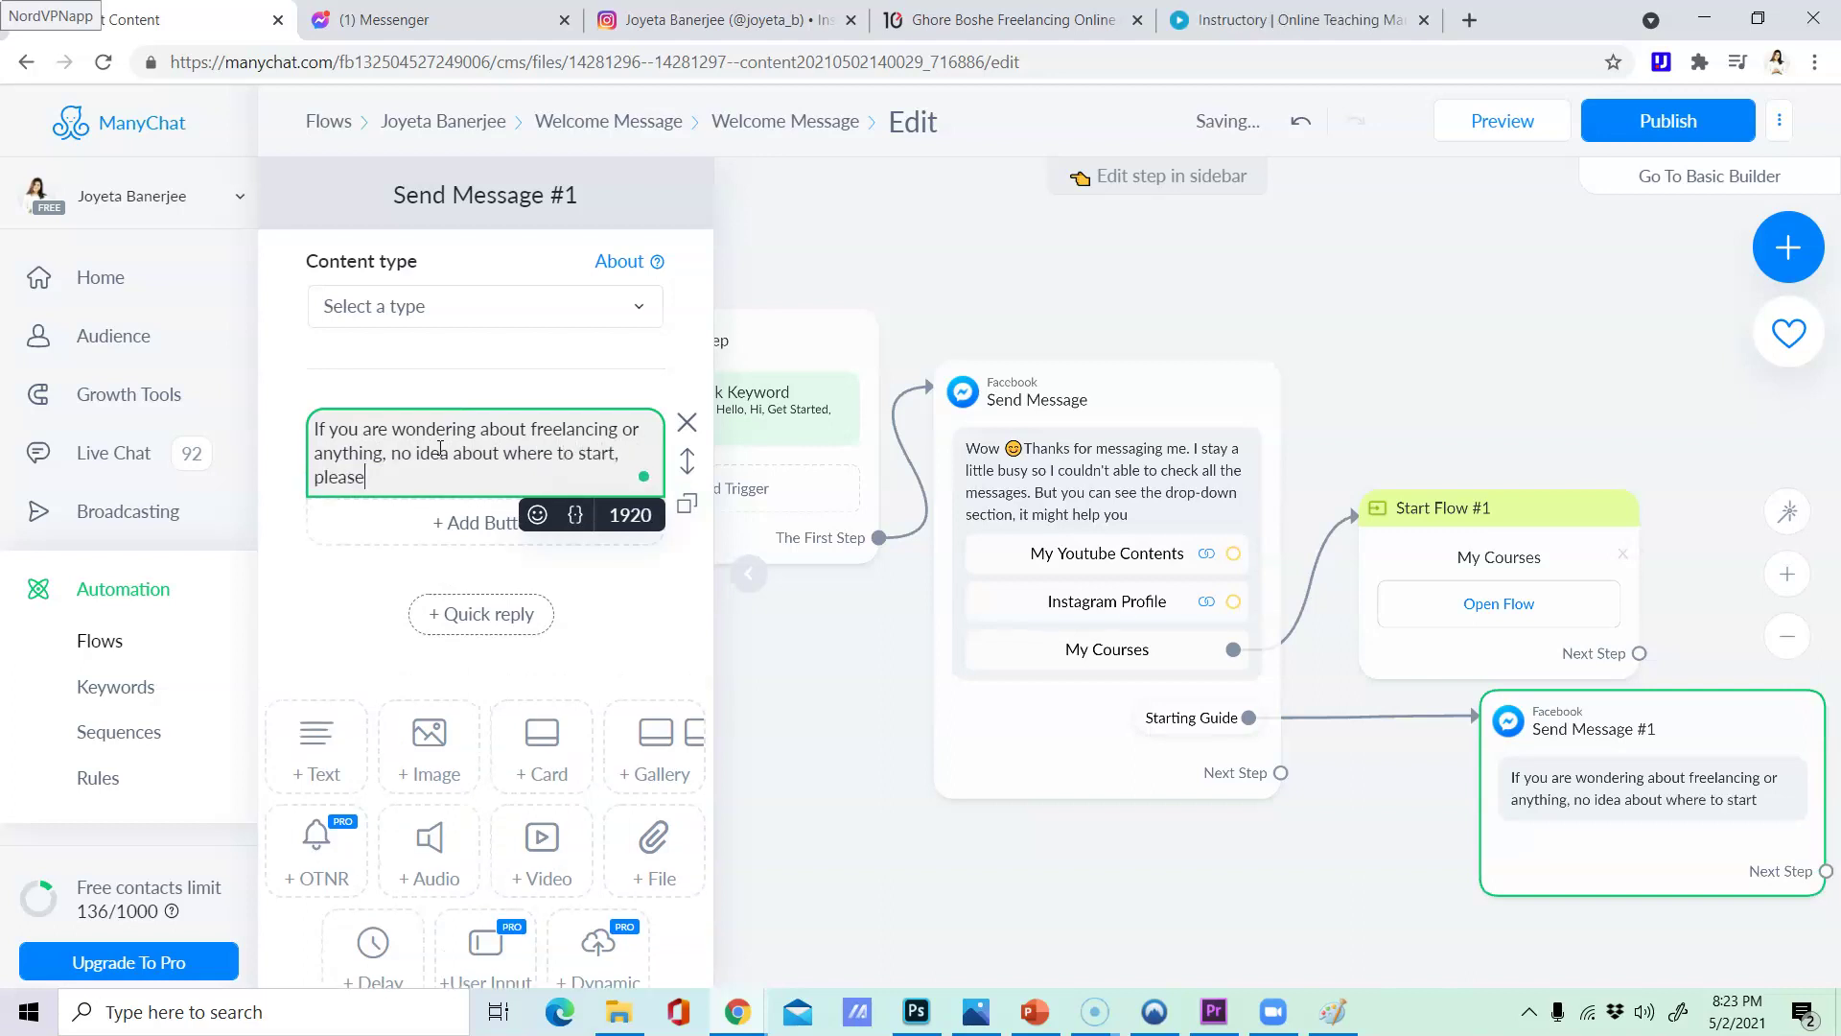
text( do)
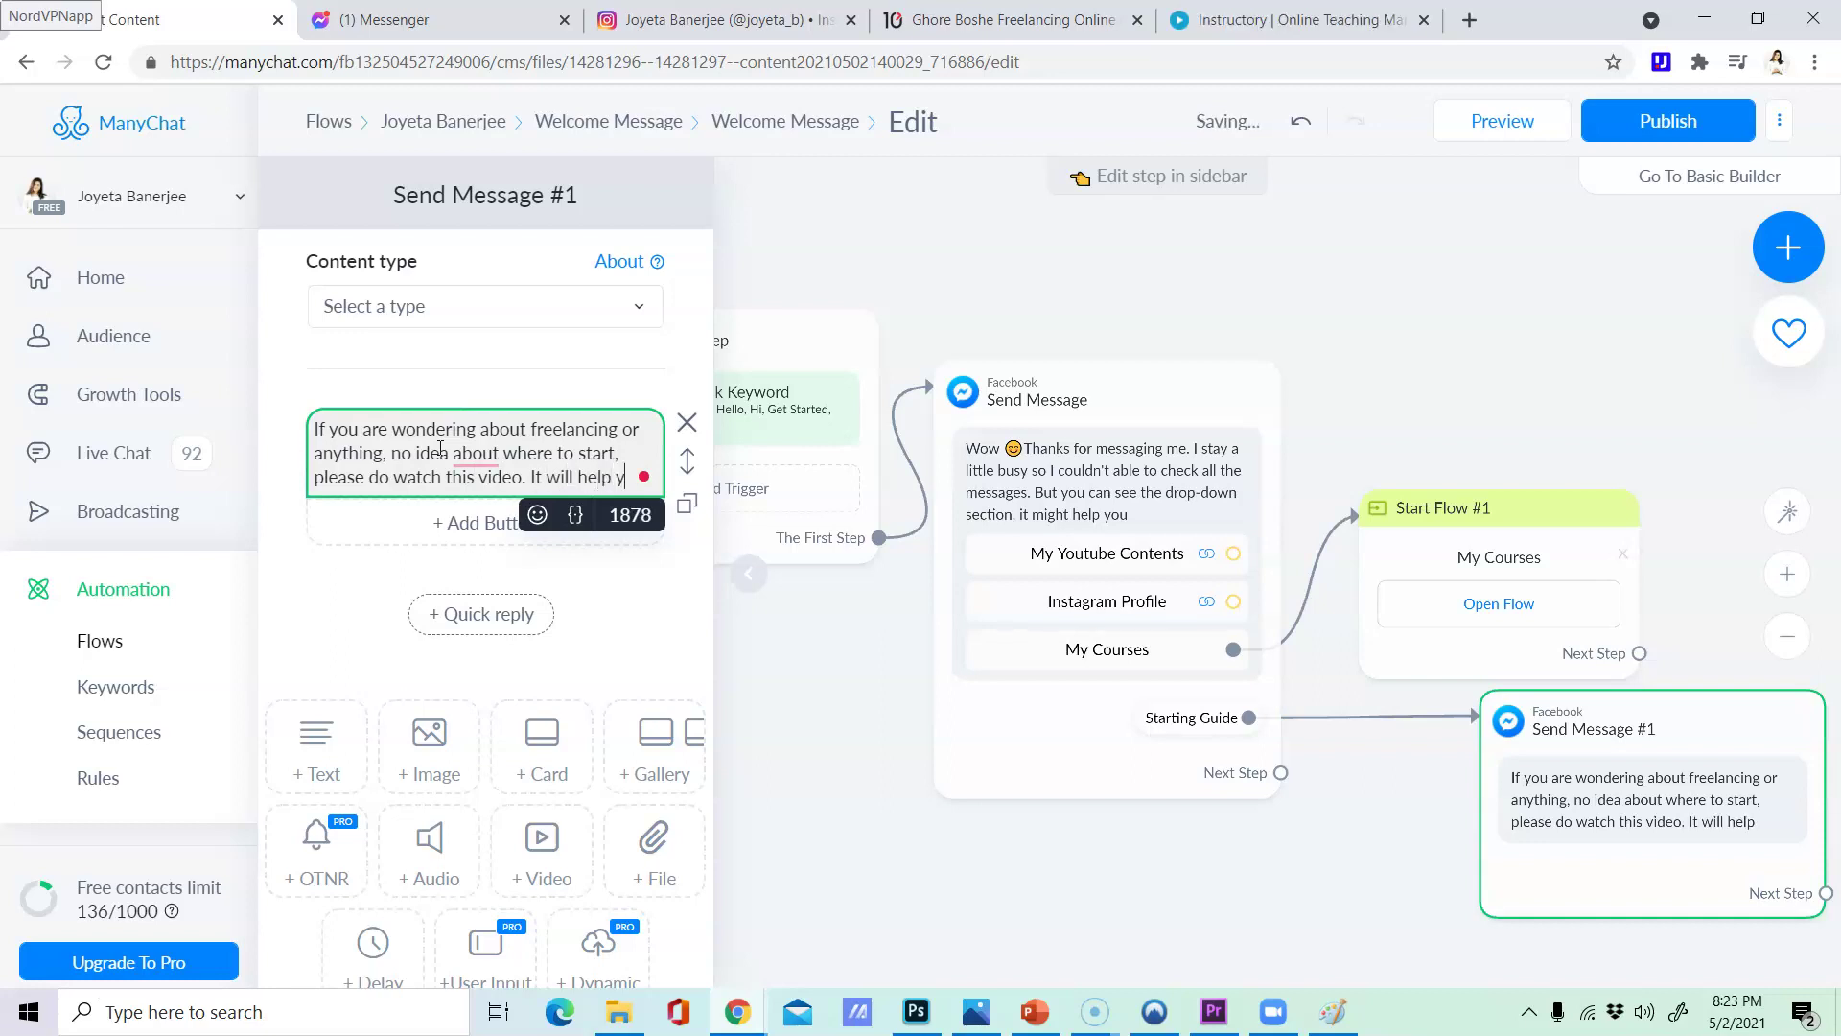
text(u get a grip on your learning)
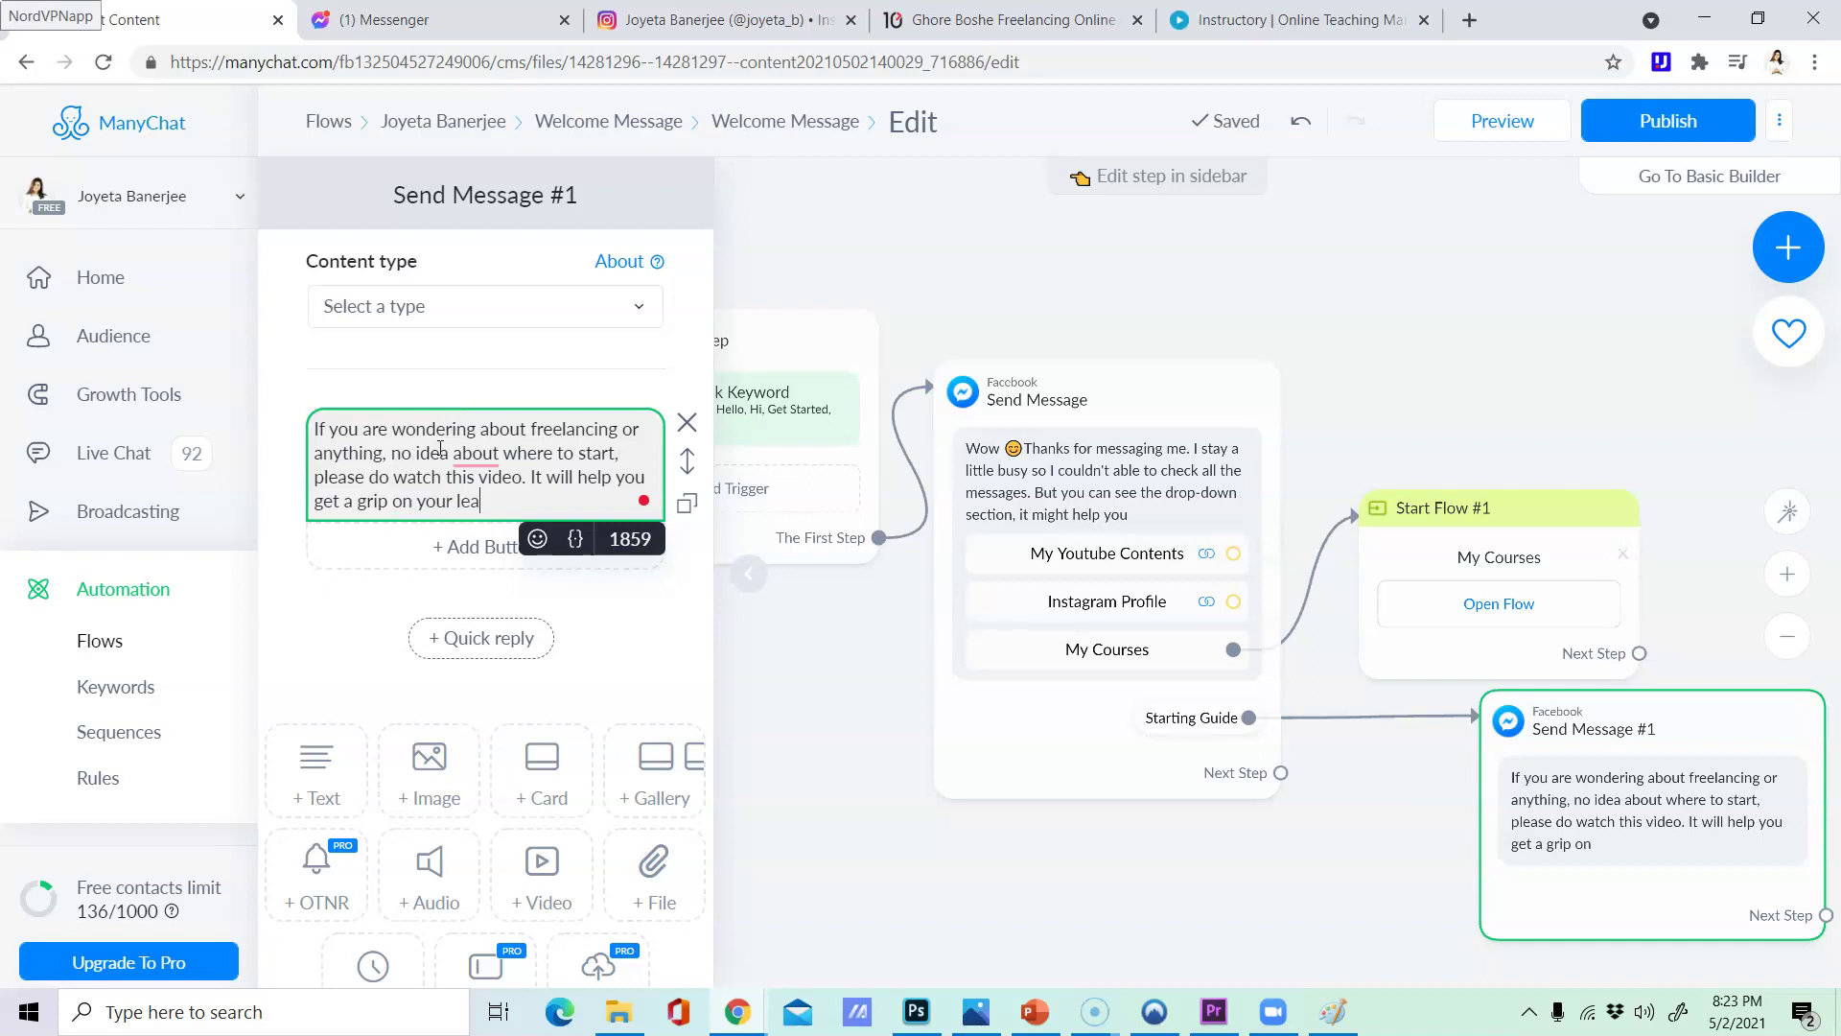
click(429, 545)
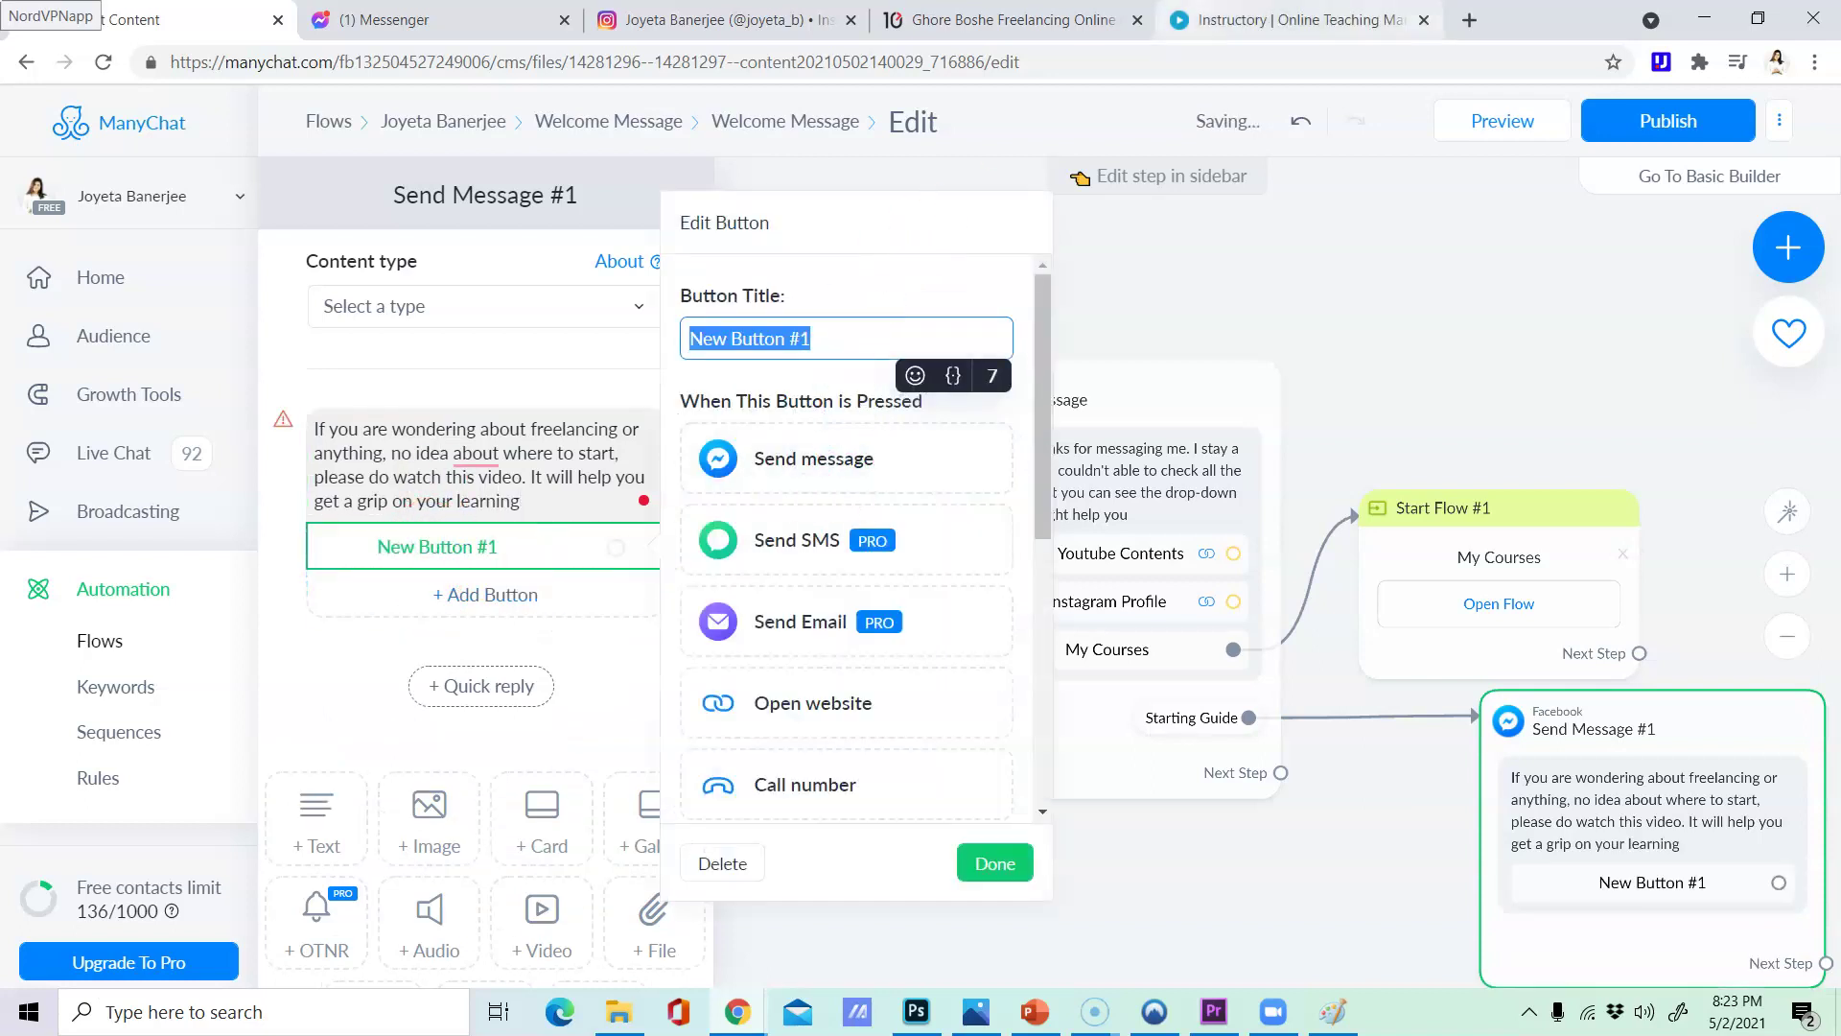
click(1469, 20)
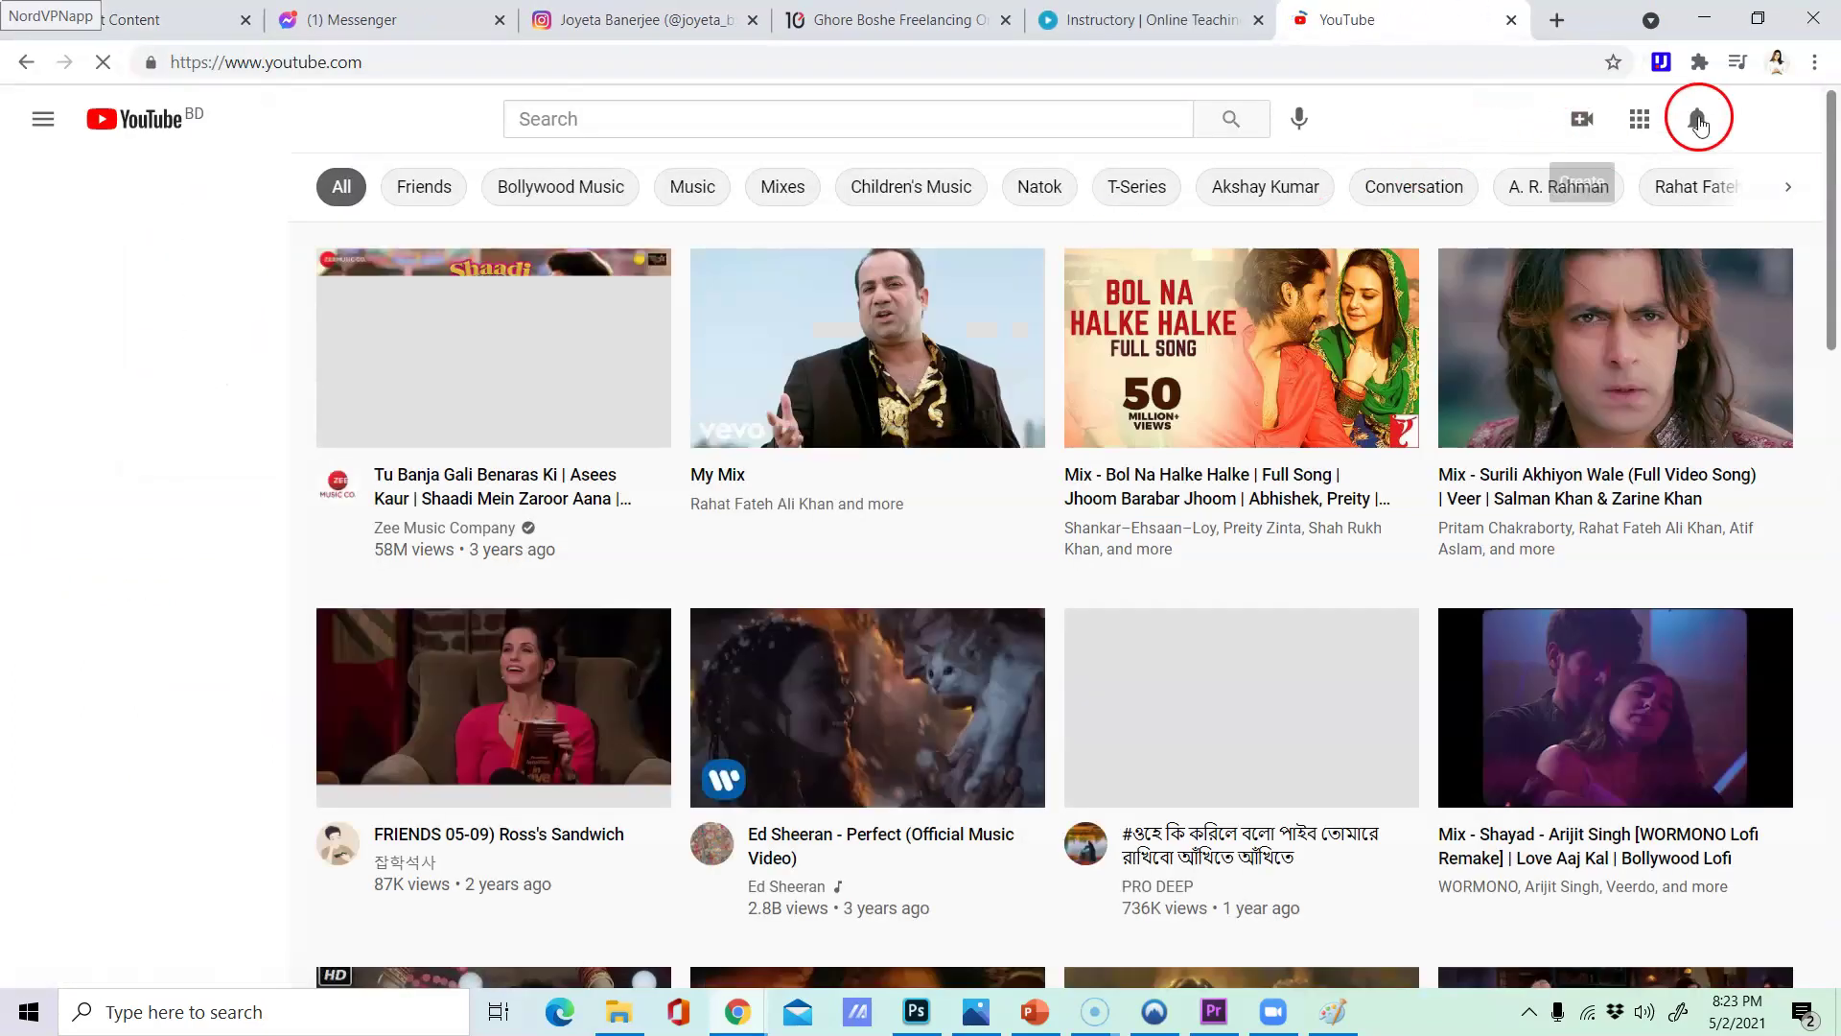
- Find the Freelancing 101 video in your YouTube channel's videos and bring up its youtu.be share link
click(1706, 117)
click(1555, 271)
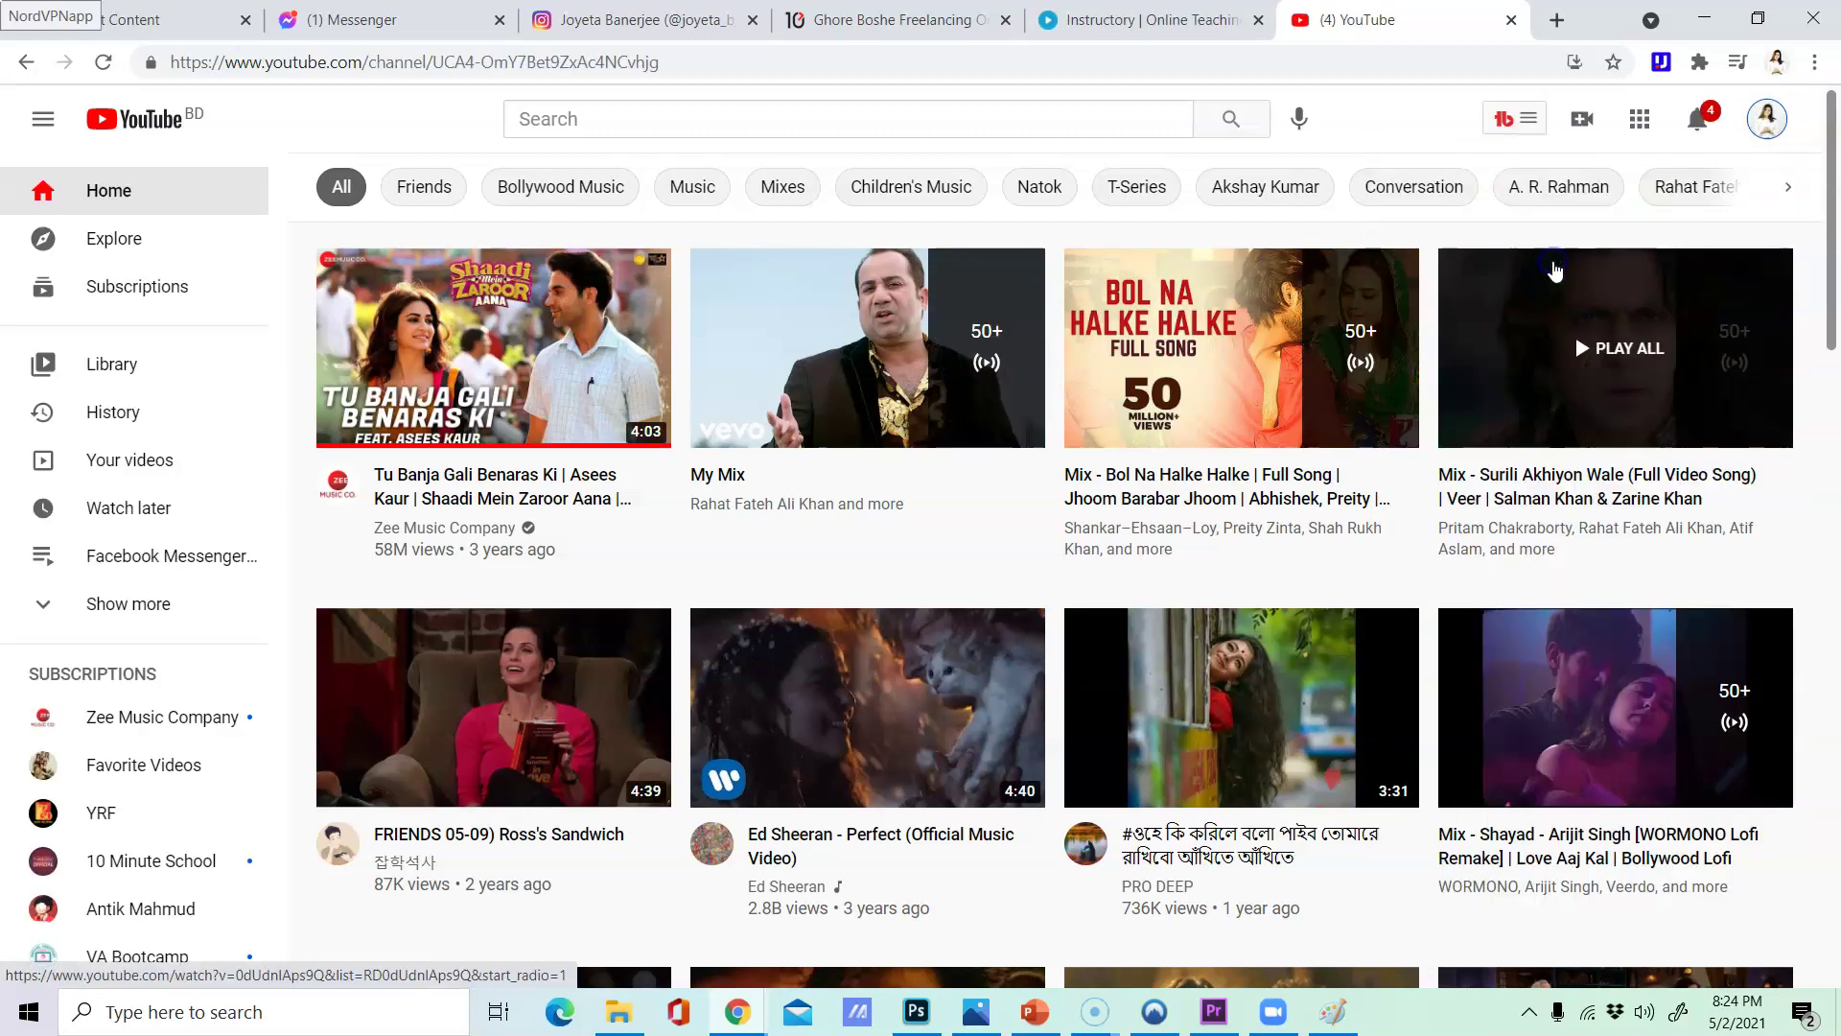
click(602, 554)
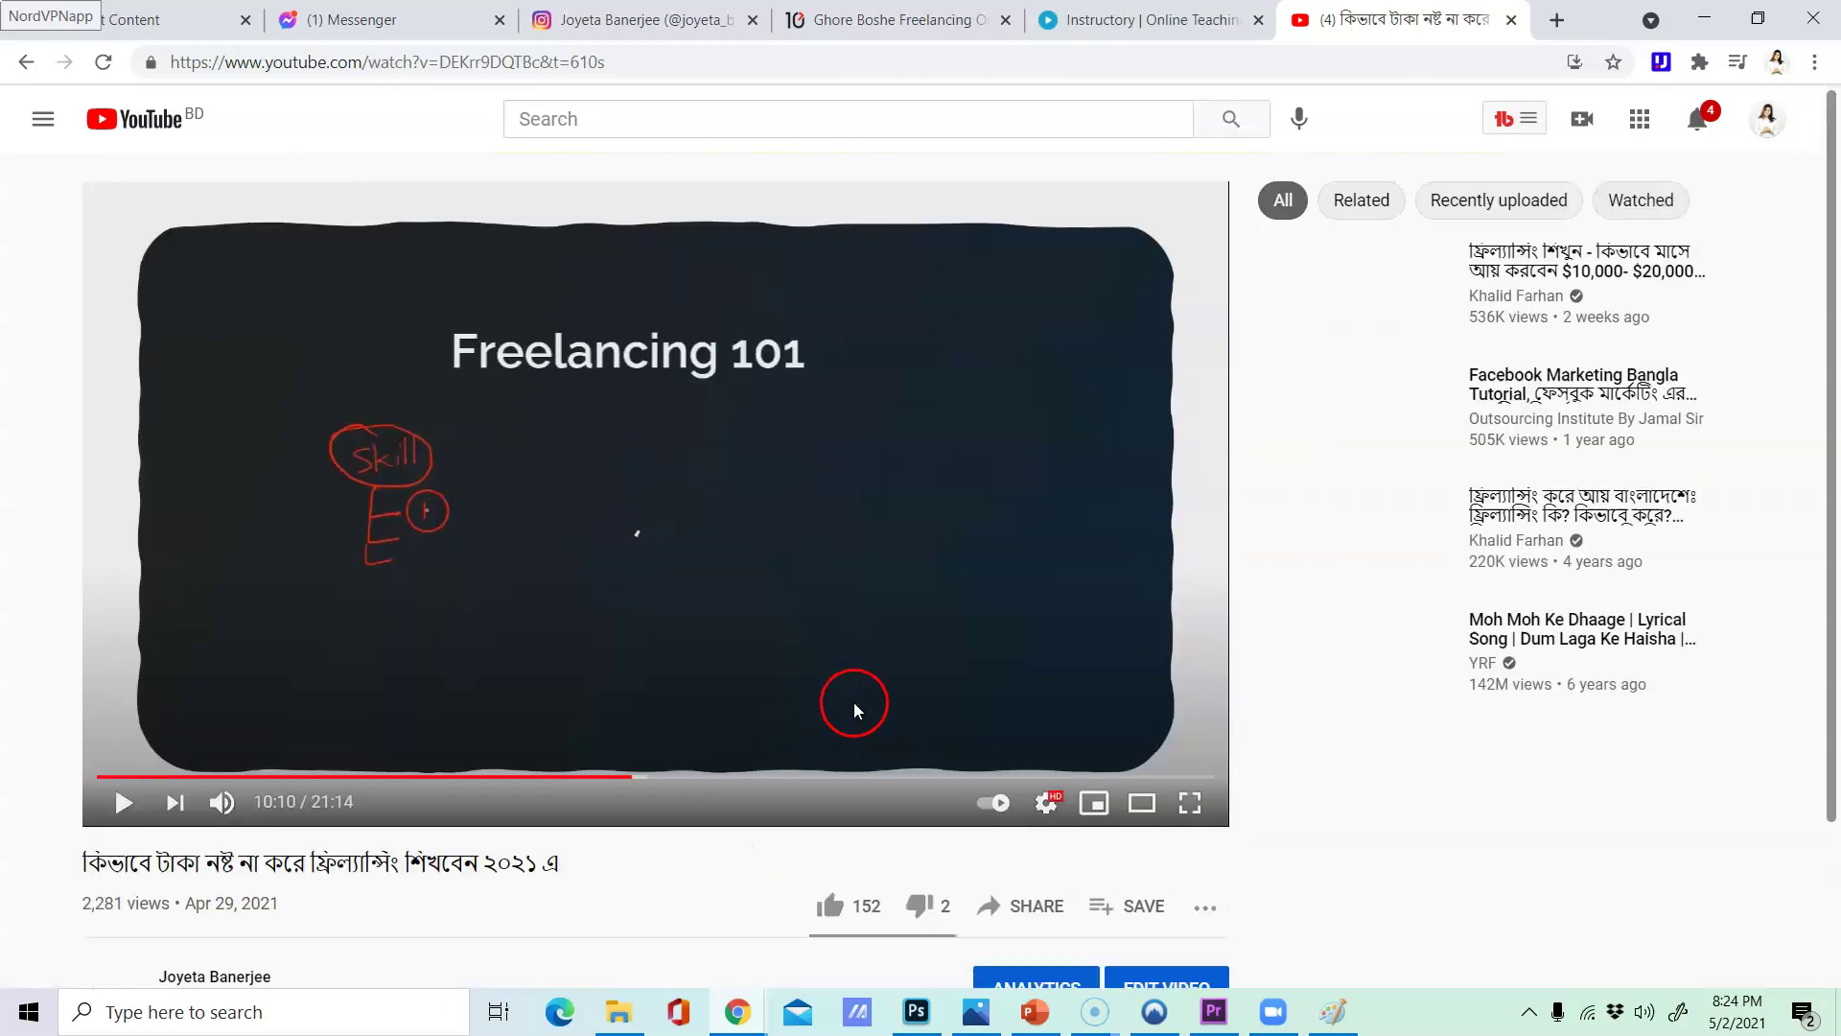
click(1031, 903)
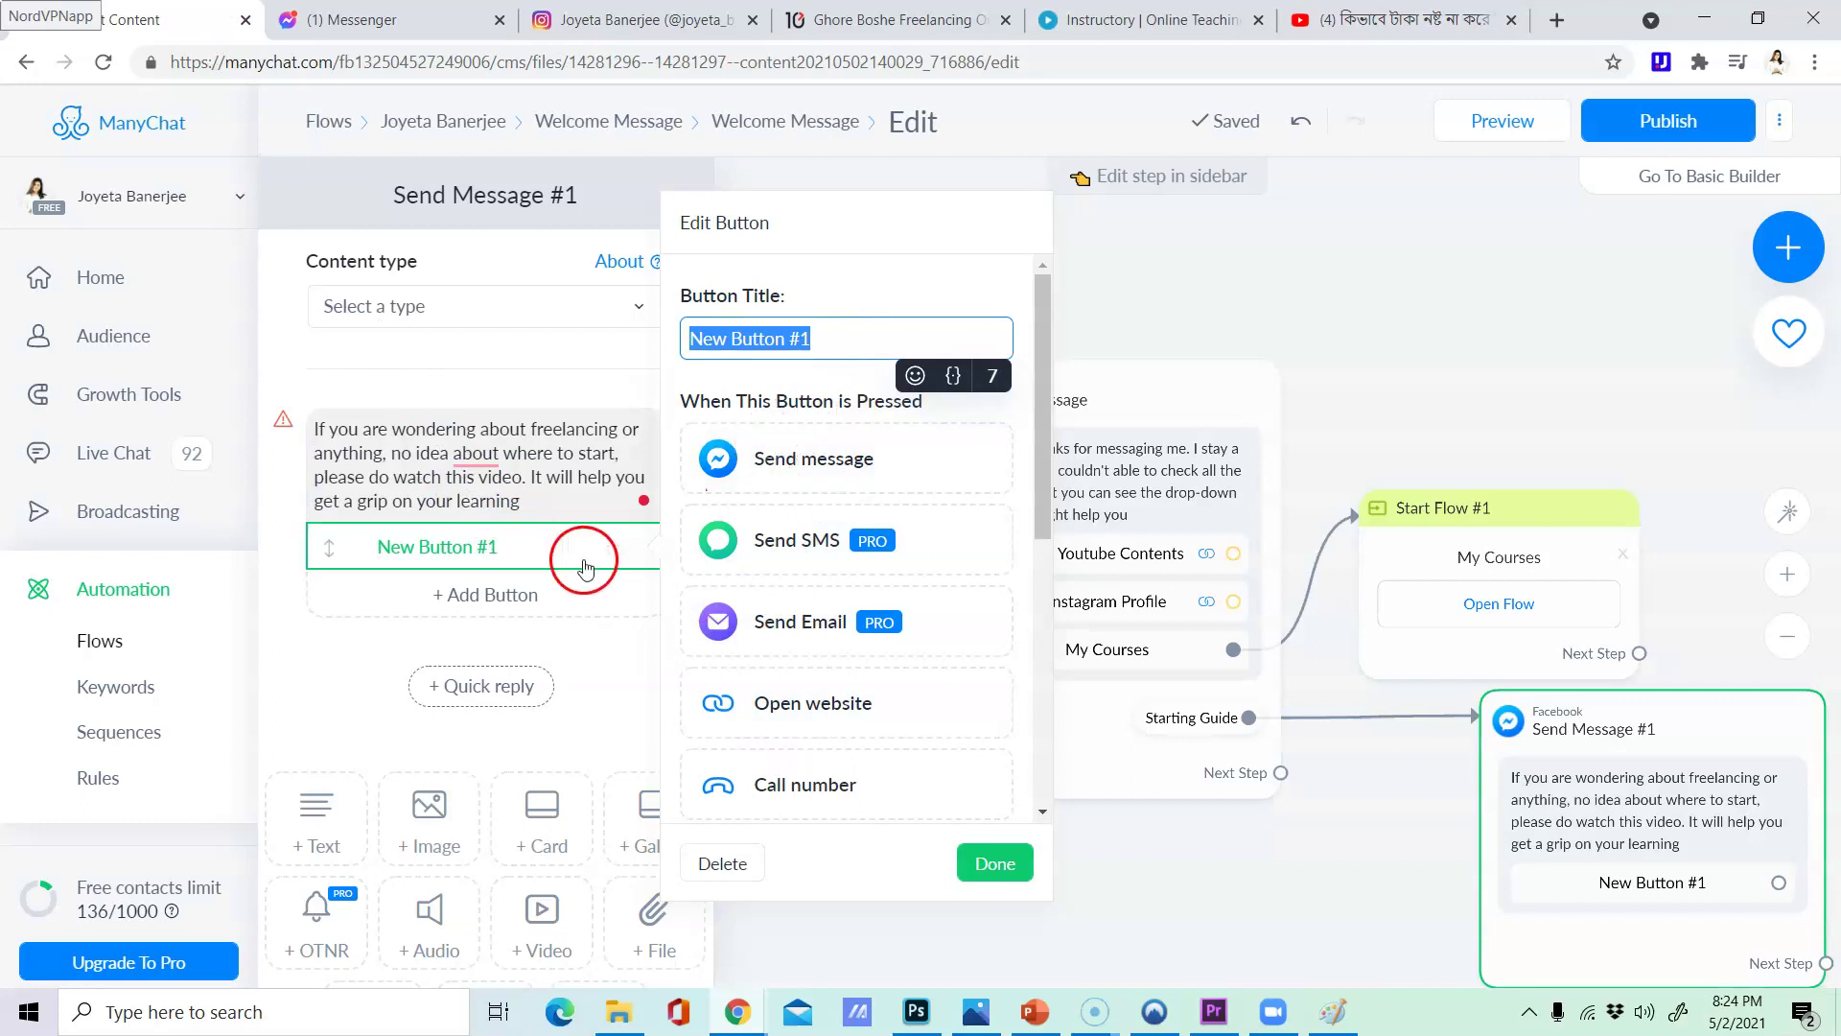
- Title the button 'Watch This' and make it open the pasted YouTube video link
triple_click(853, 337)
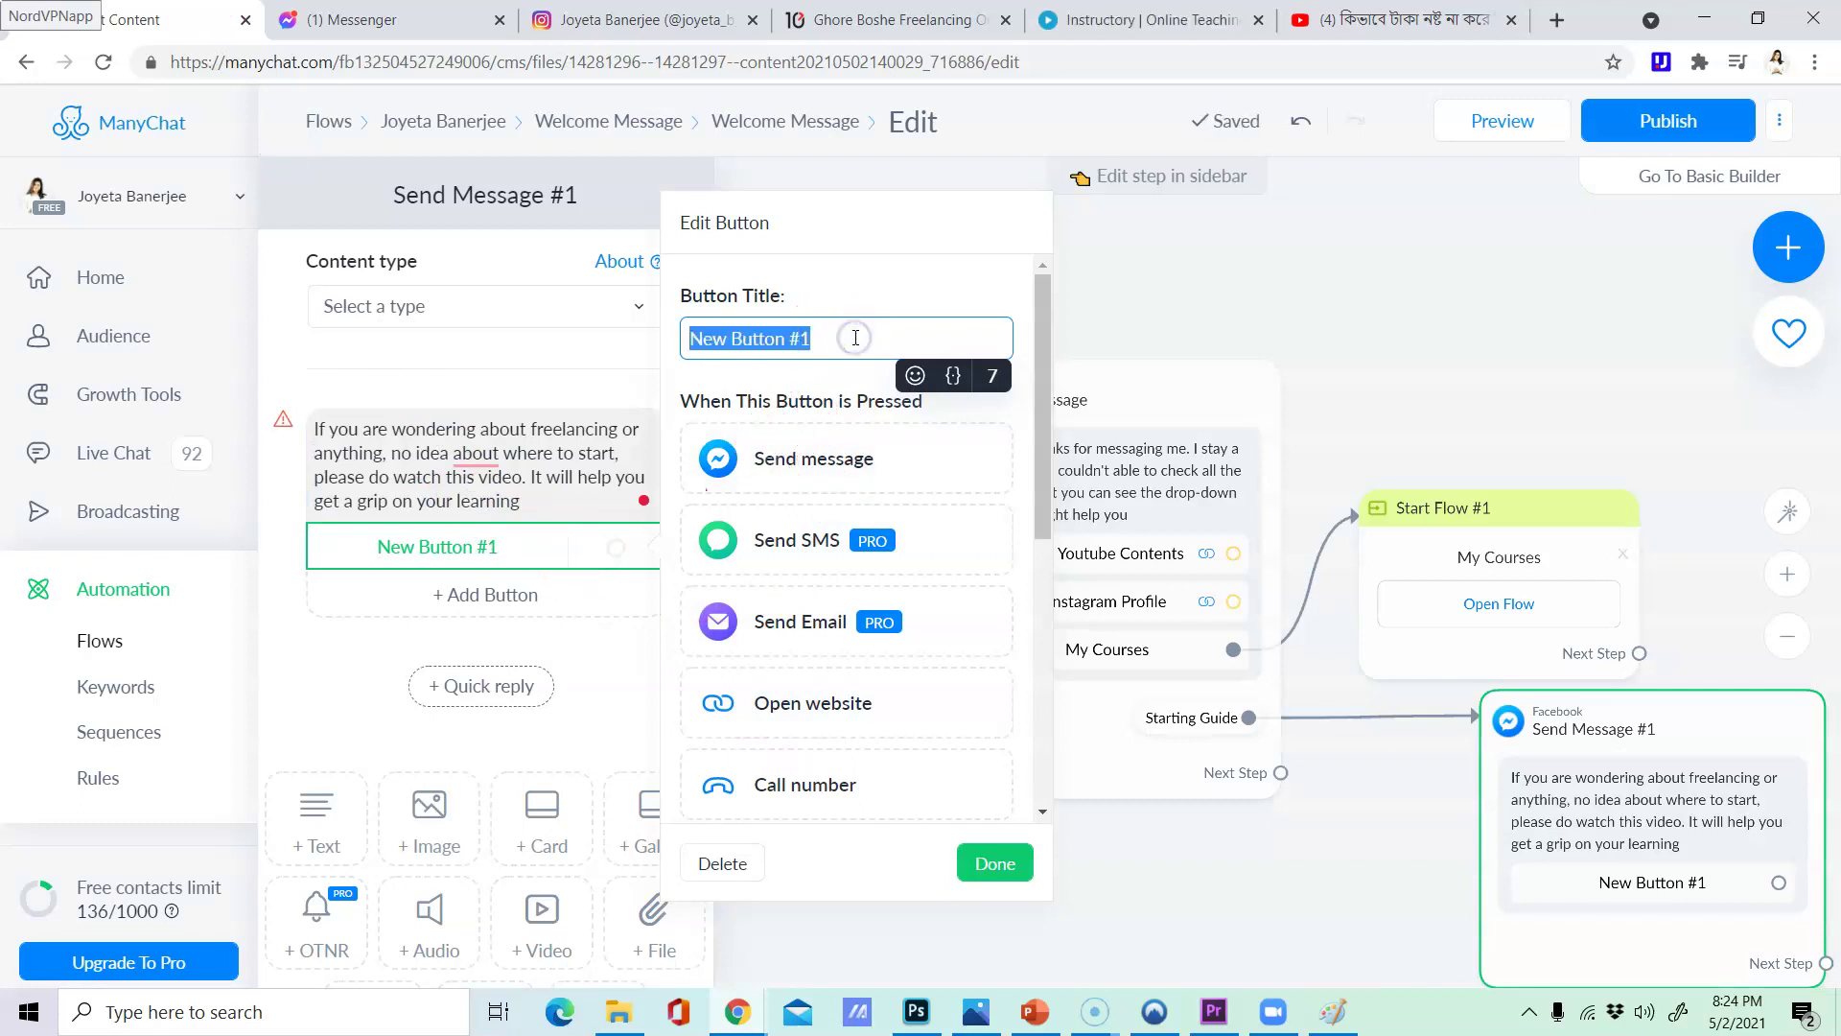
text(Watch This)
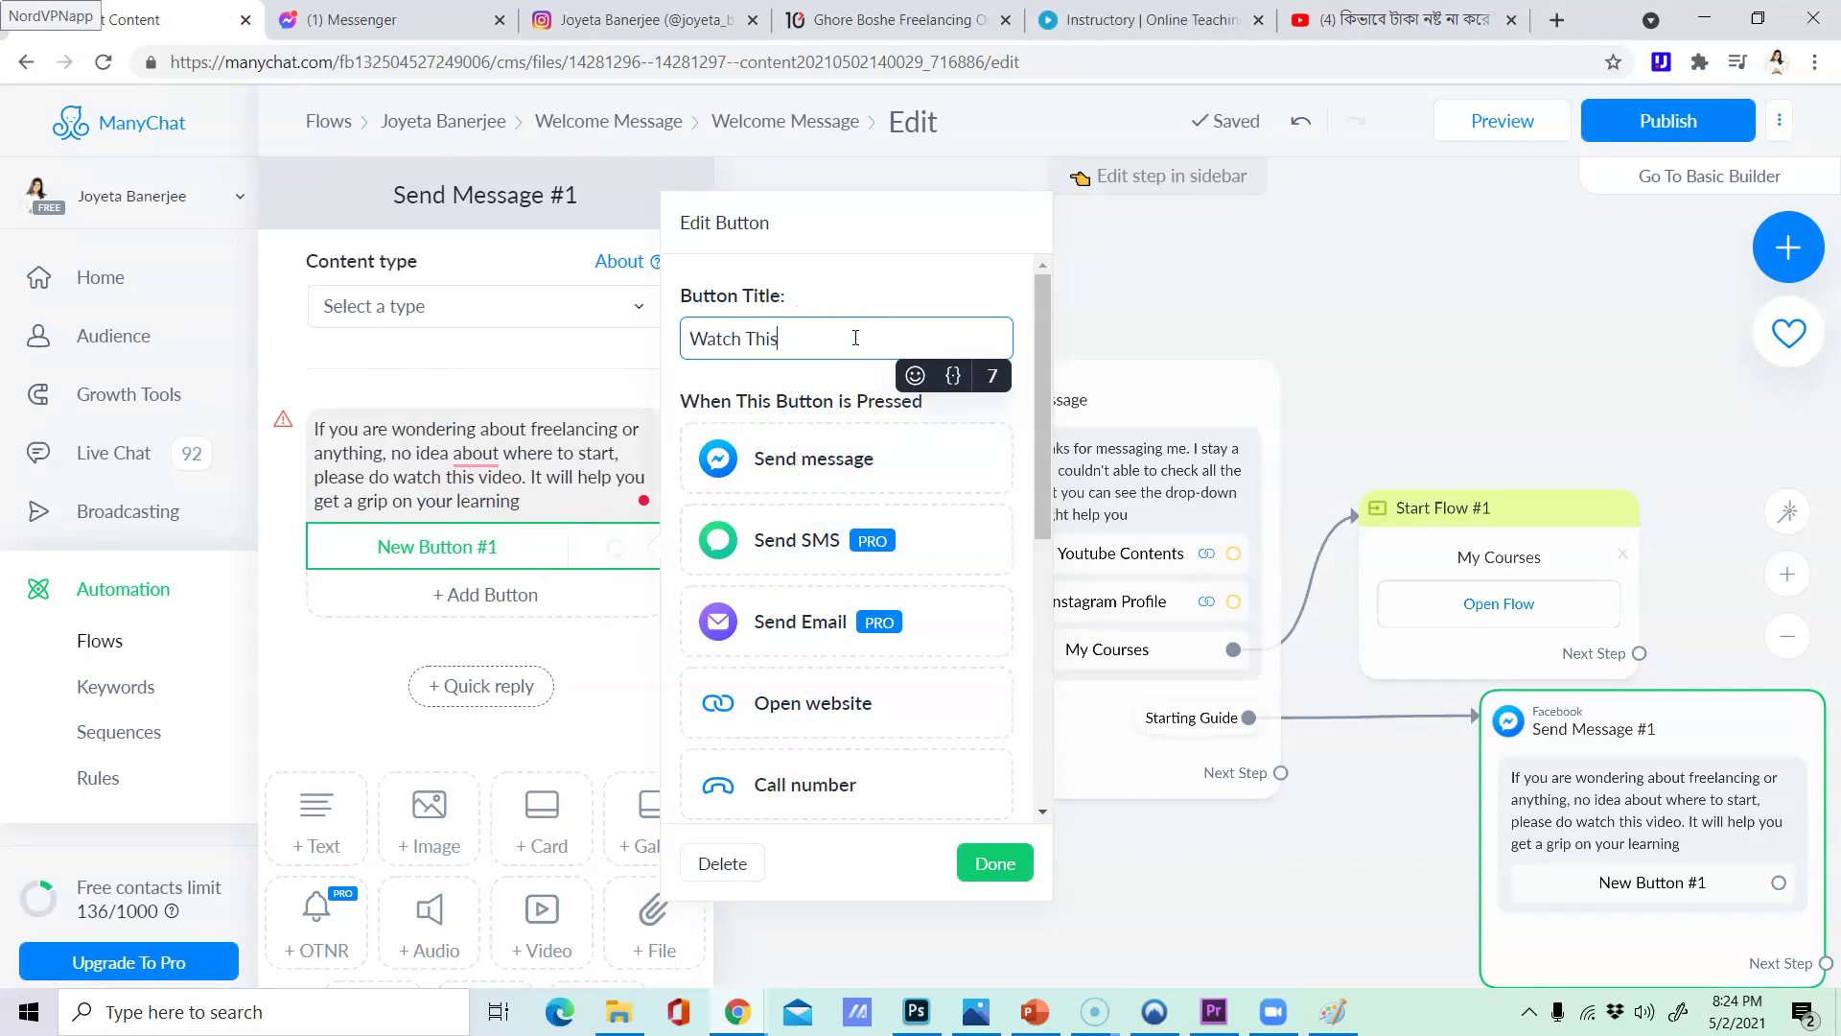
click(803, 698)
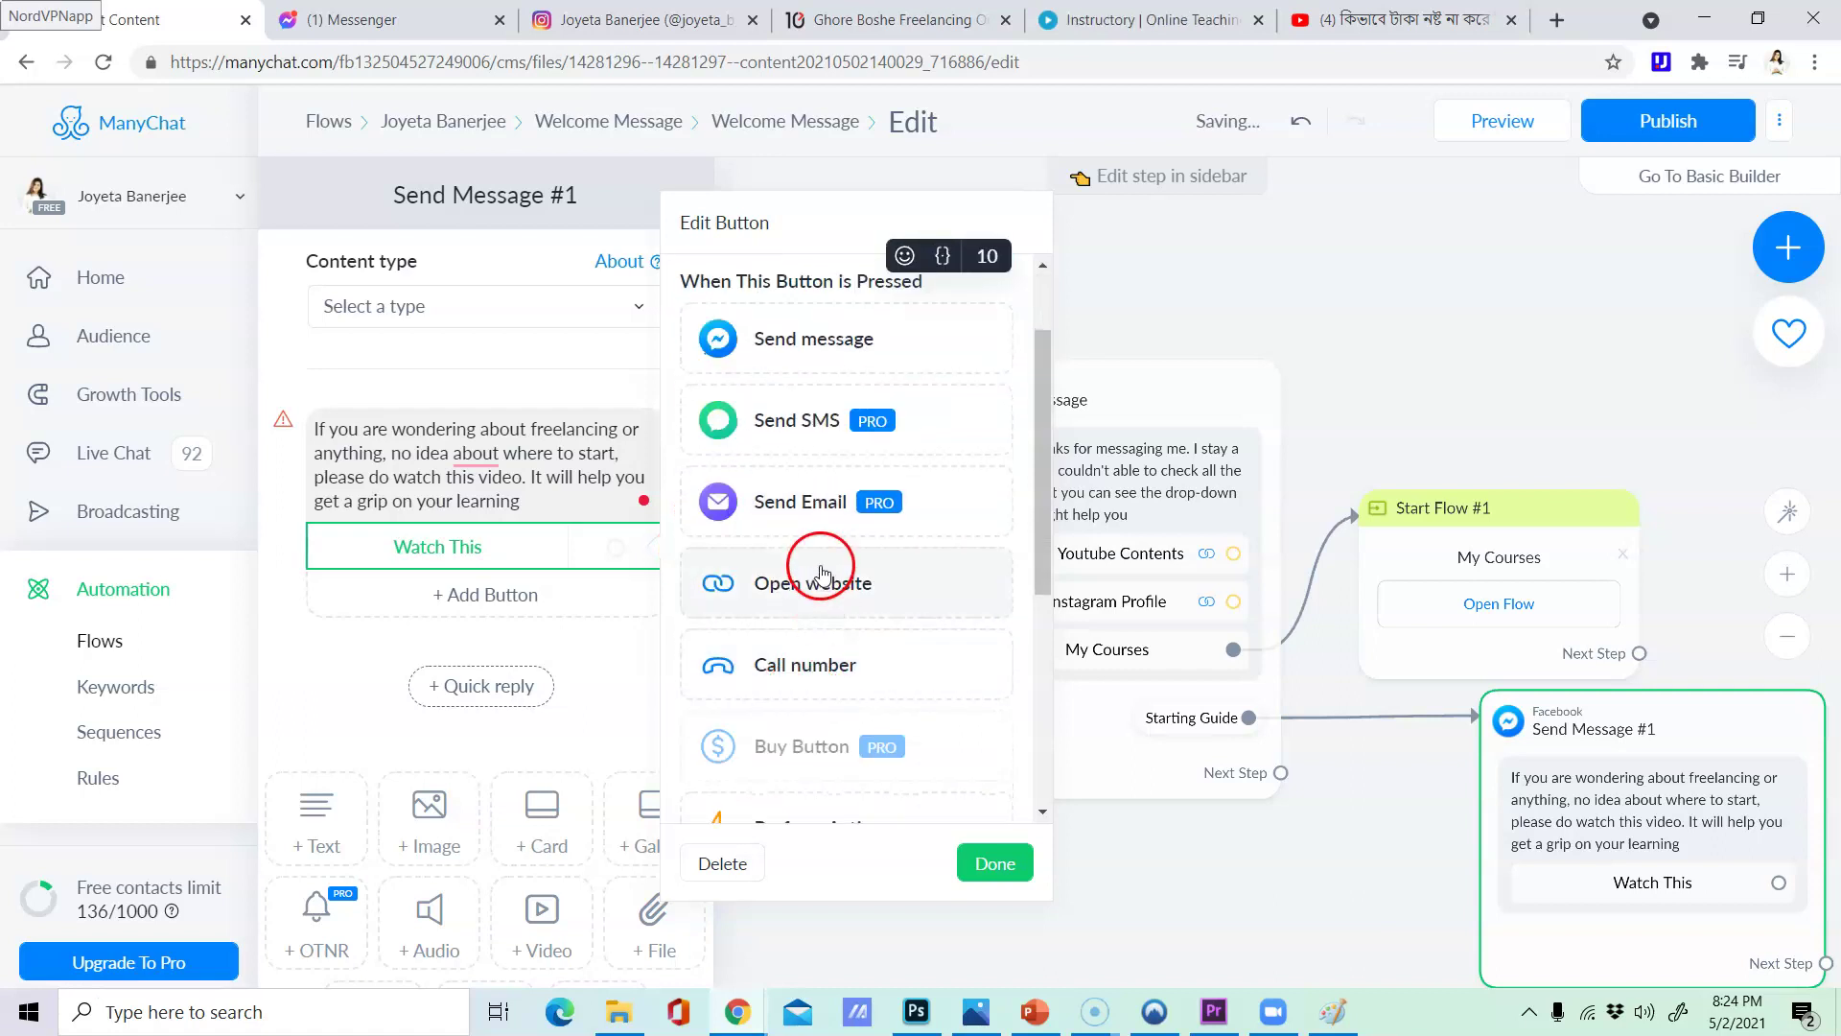
click(822, 573)
click(818, 538)
key(ctrl+v)
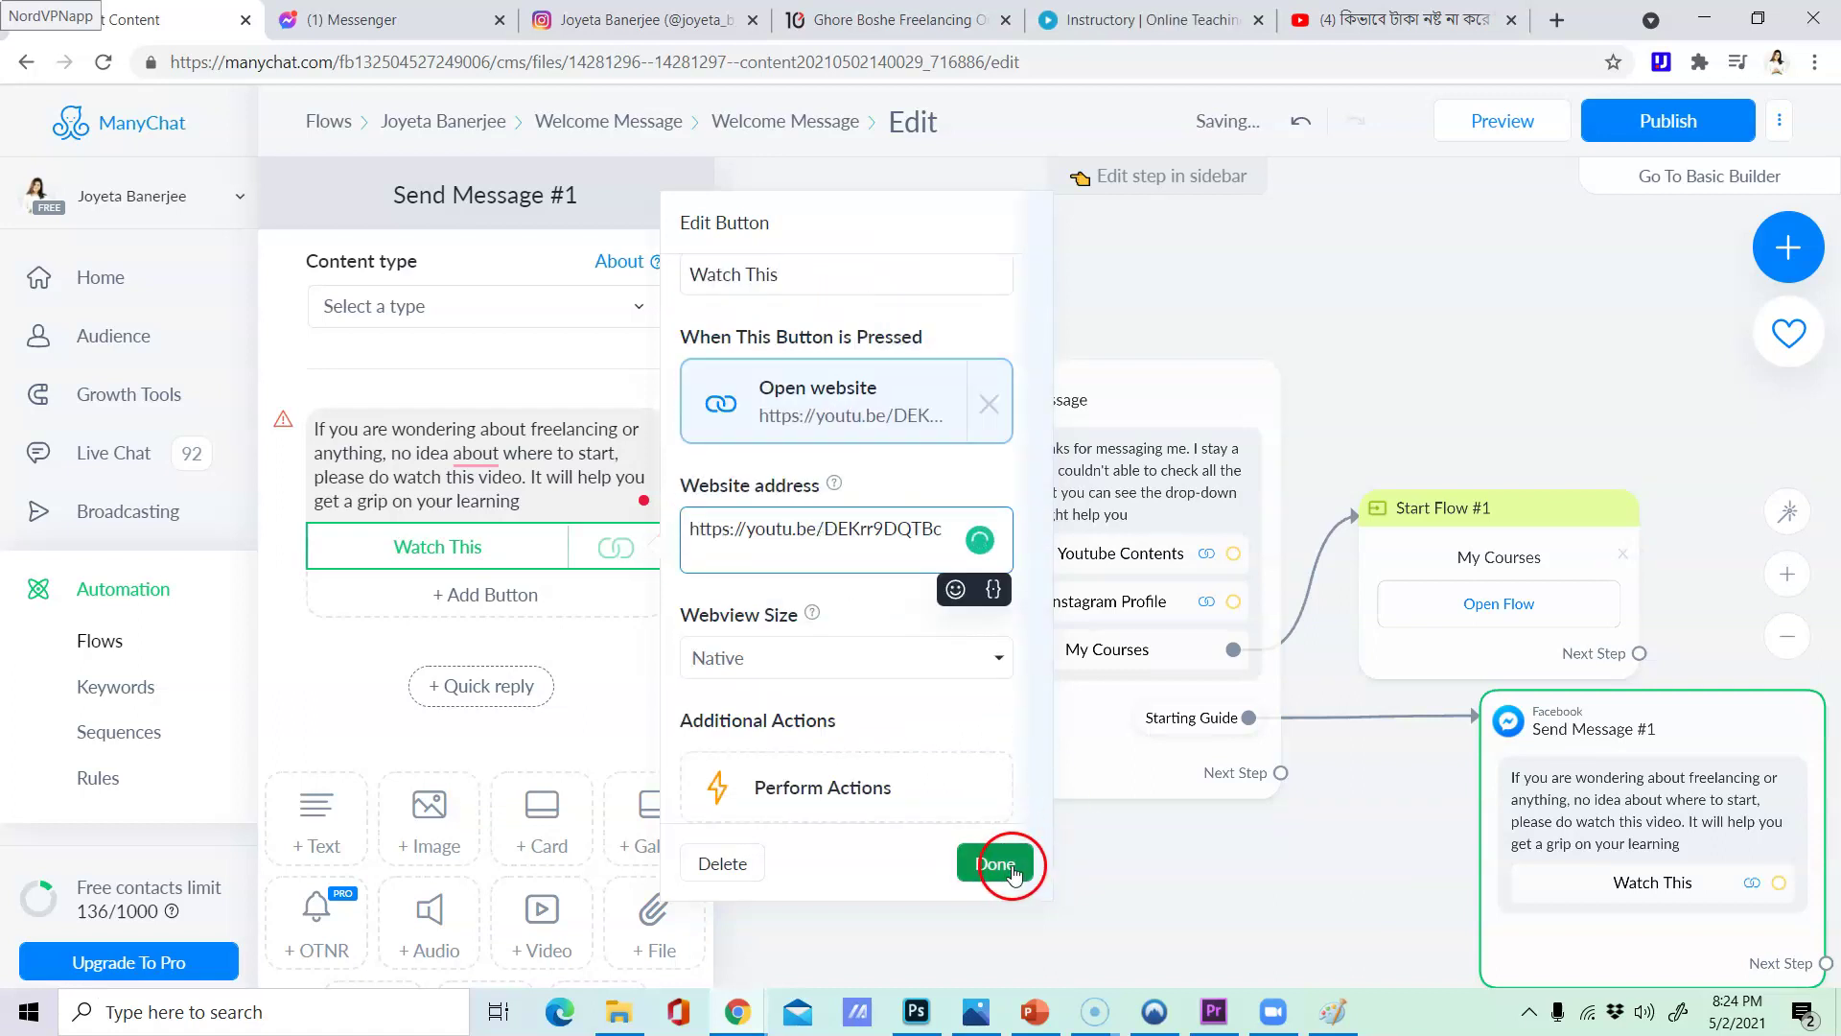
click(995, 863)
- Accept Grammarly's suggestion removing the extra word 'about' from the message text
click(477, 453)
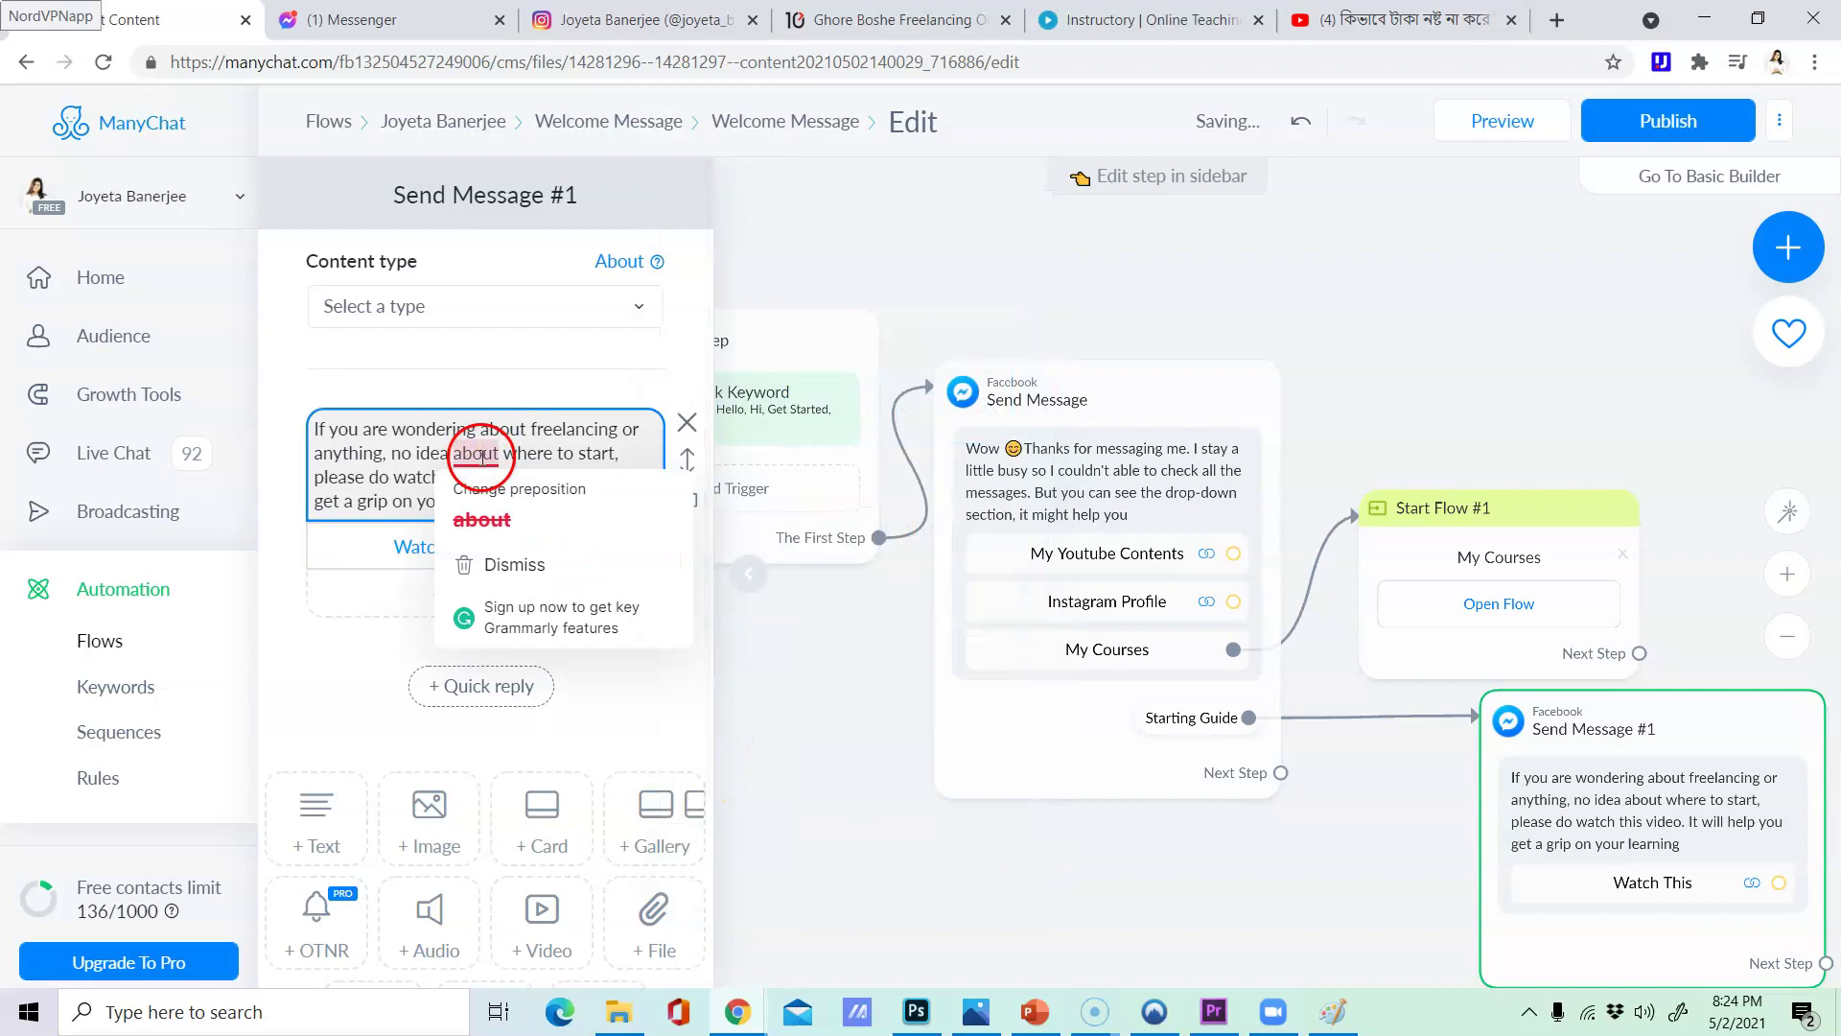
click(523, 482)
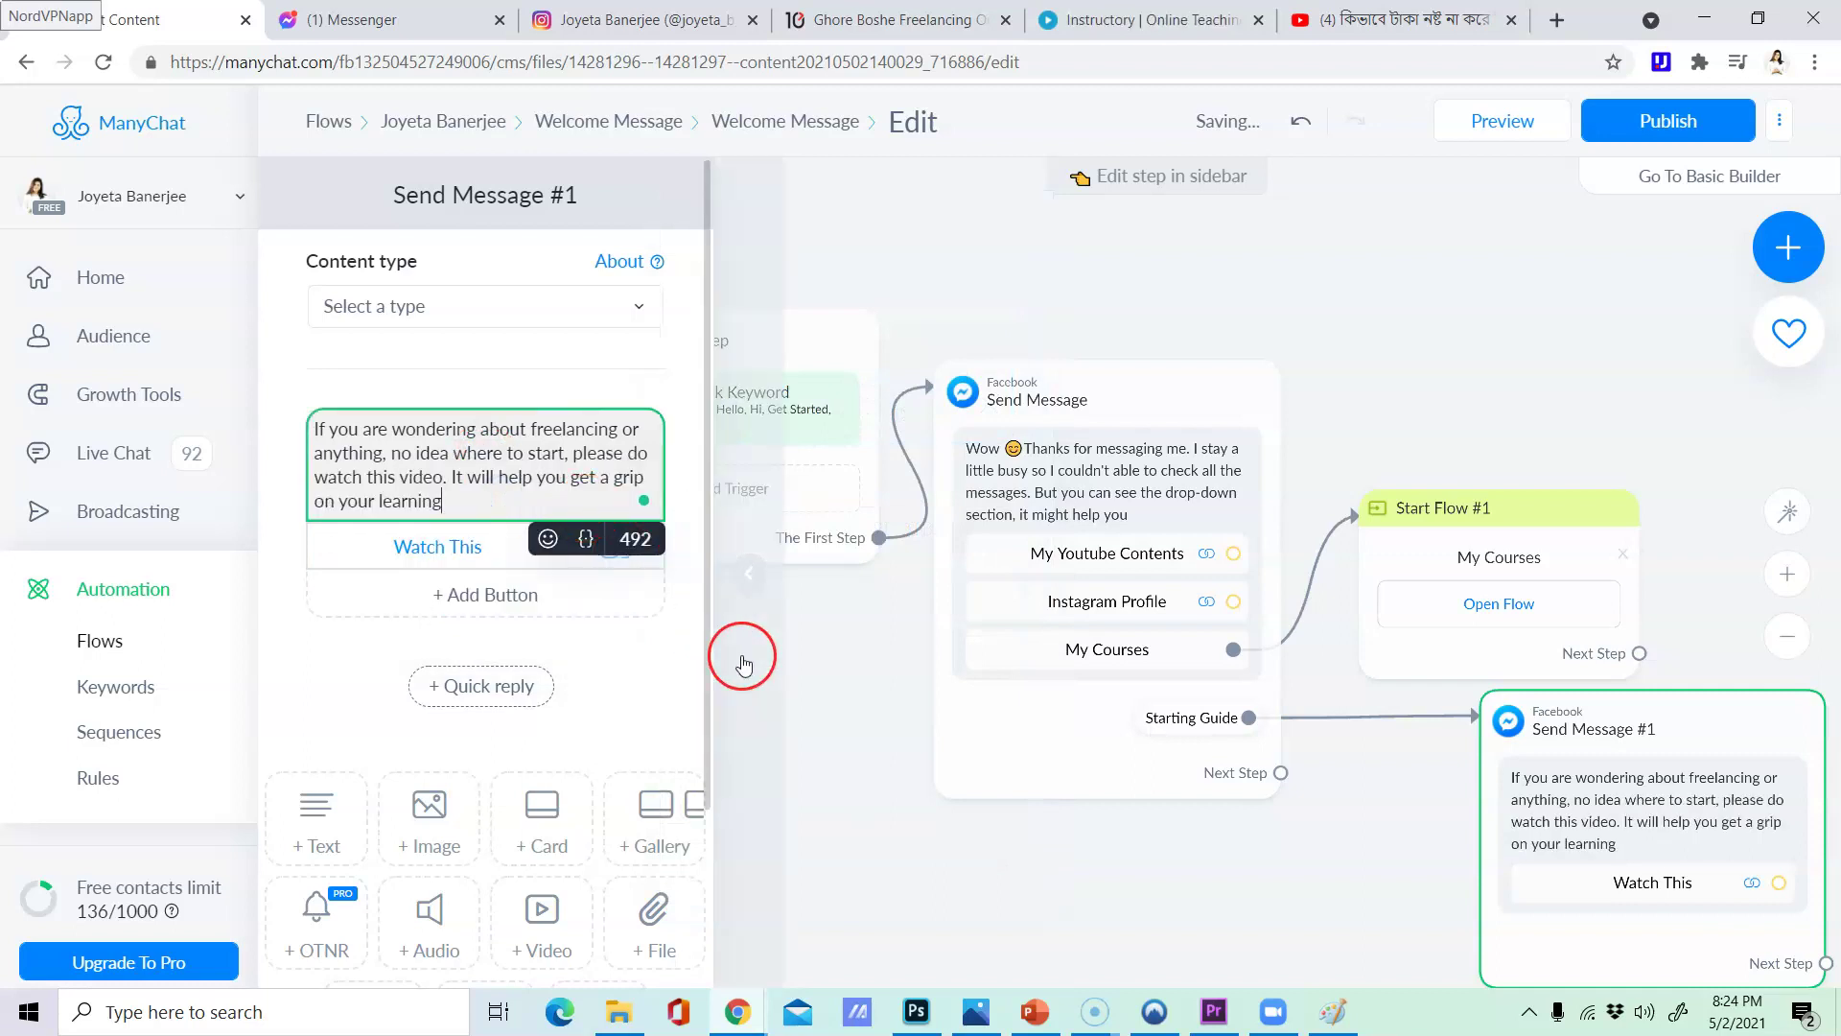
click(704, 697)
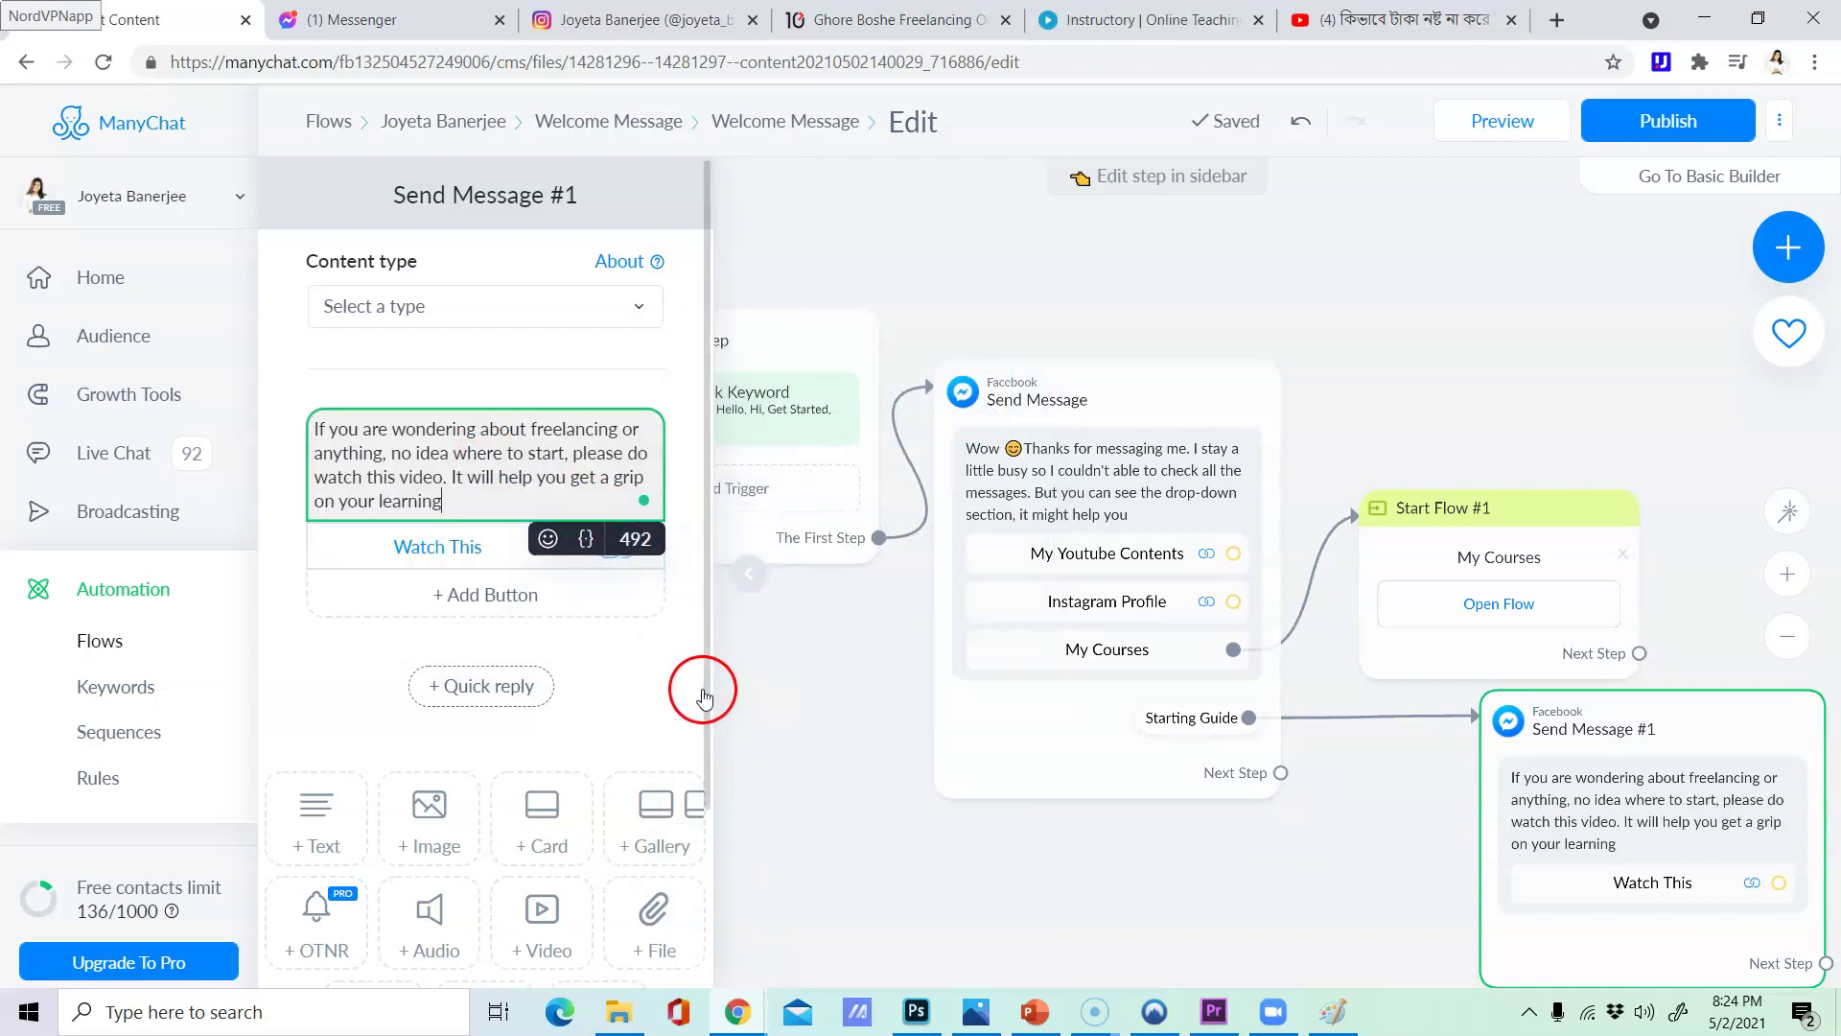
scroll(576, 752, down, 3)
scroll(579, 624, up, 3)
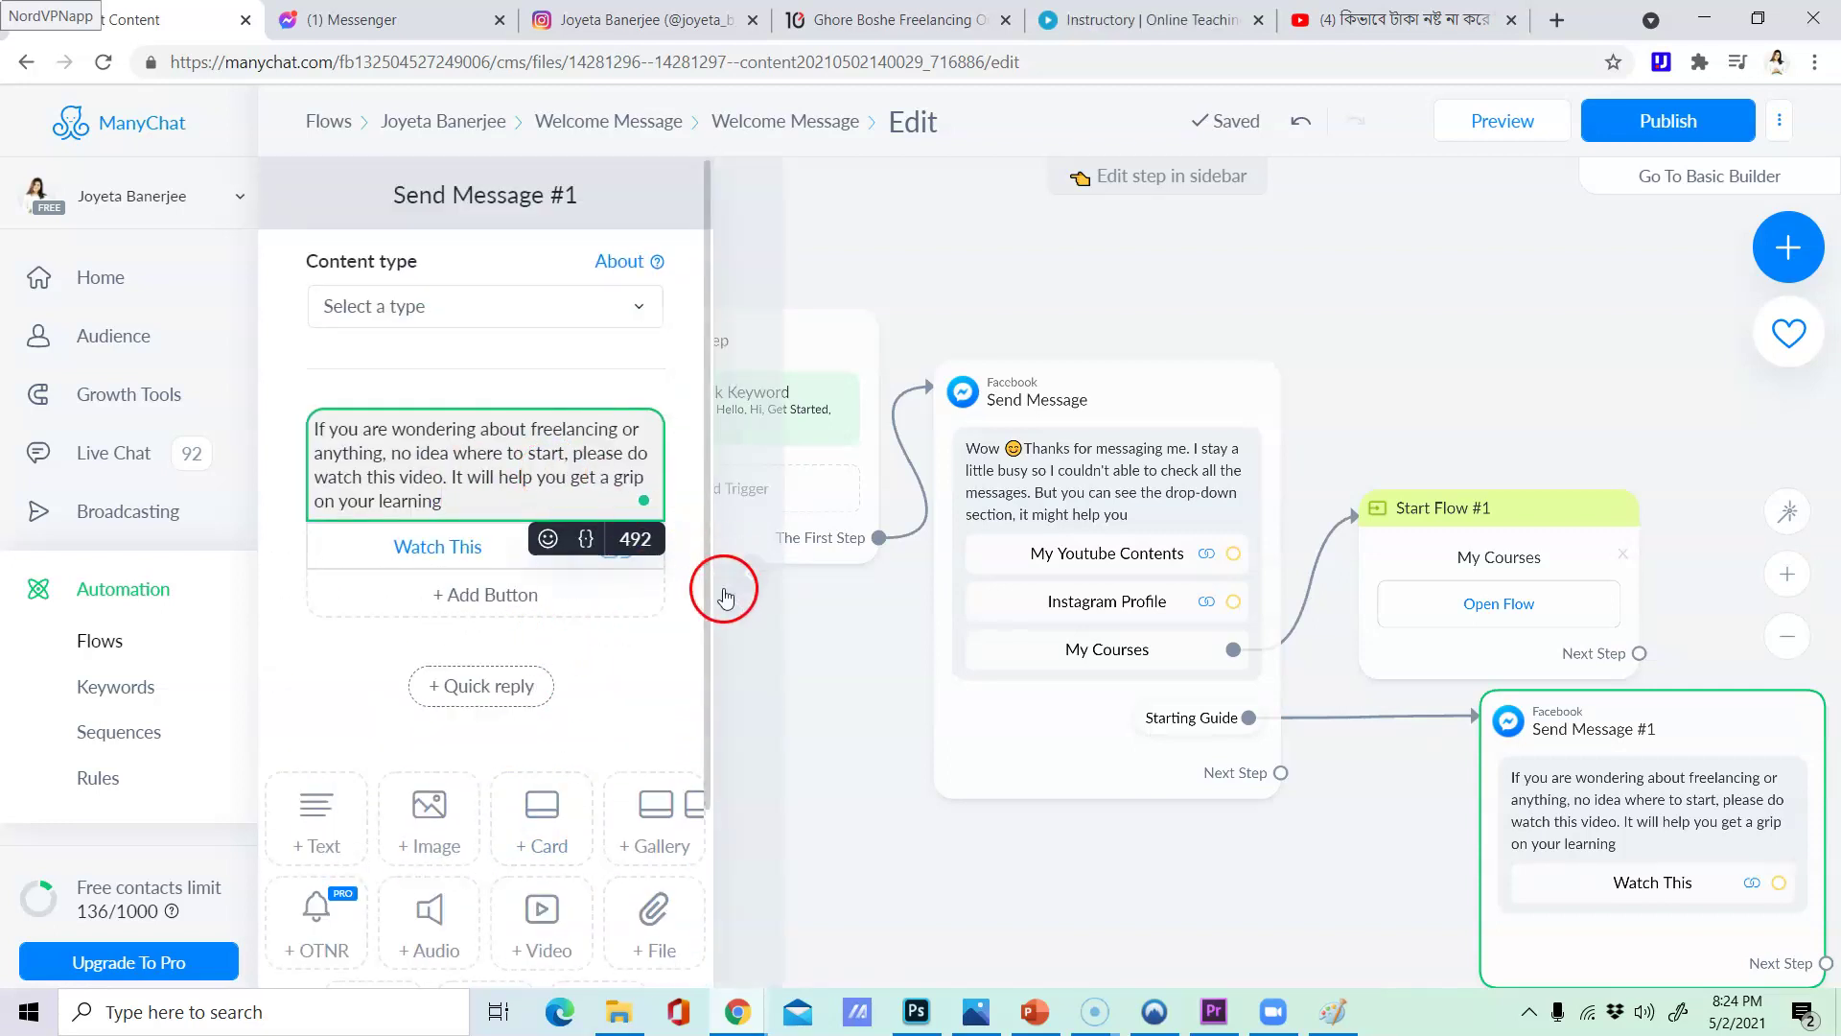
scroll(646, 649, down, 2)
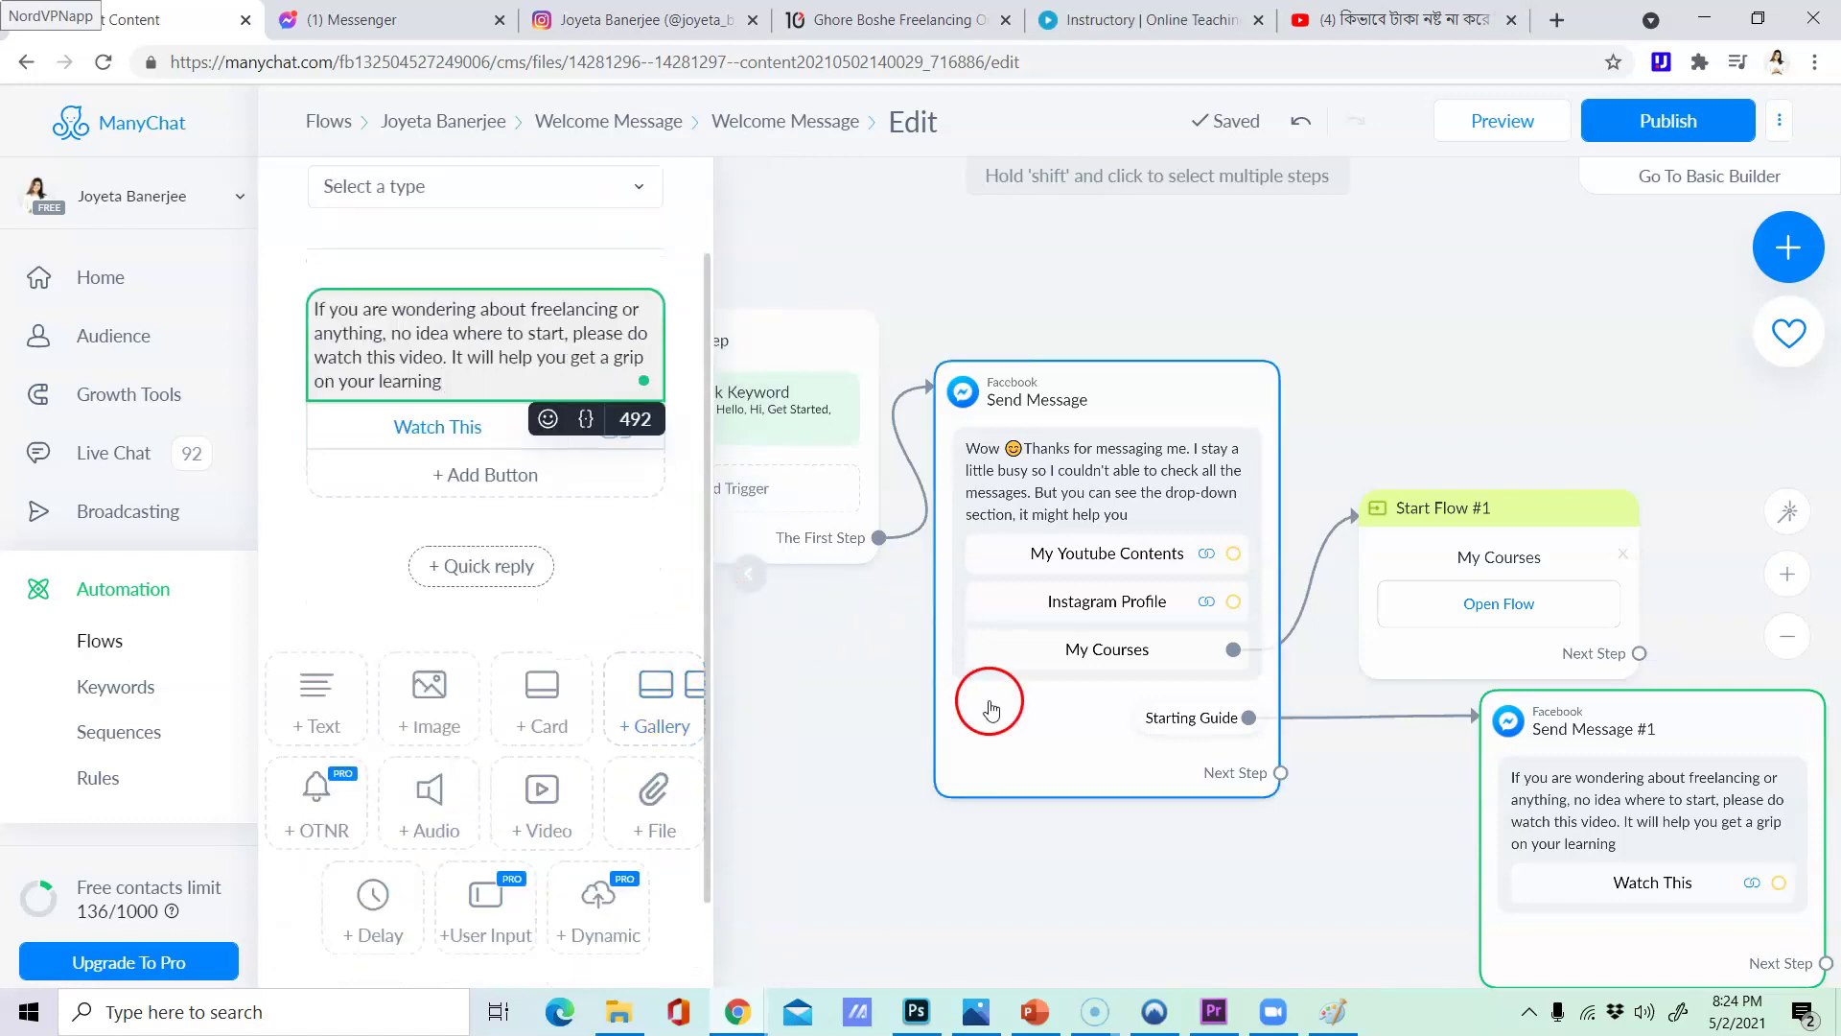
- Review the Starting Step, Send Message and Start Flow #1 nodes, then send a Messenger preview
click(860, 842)
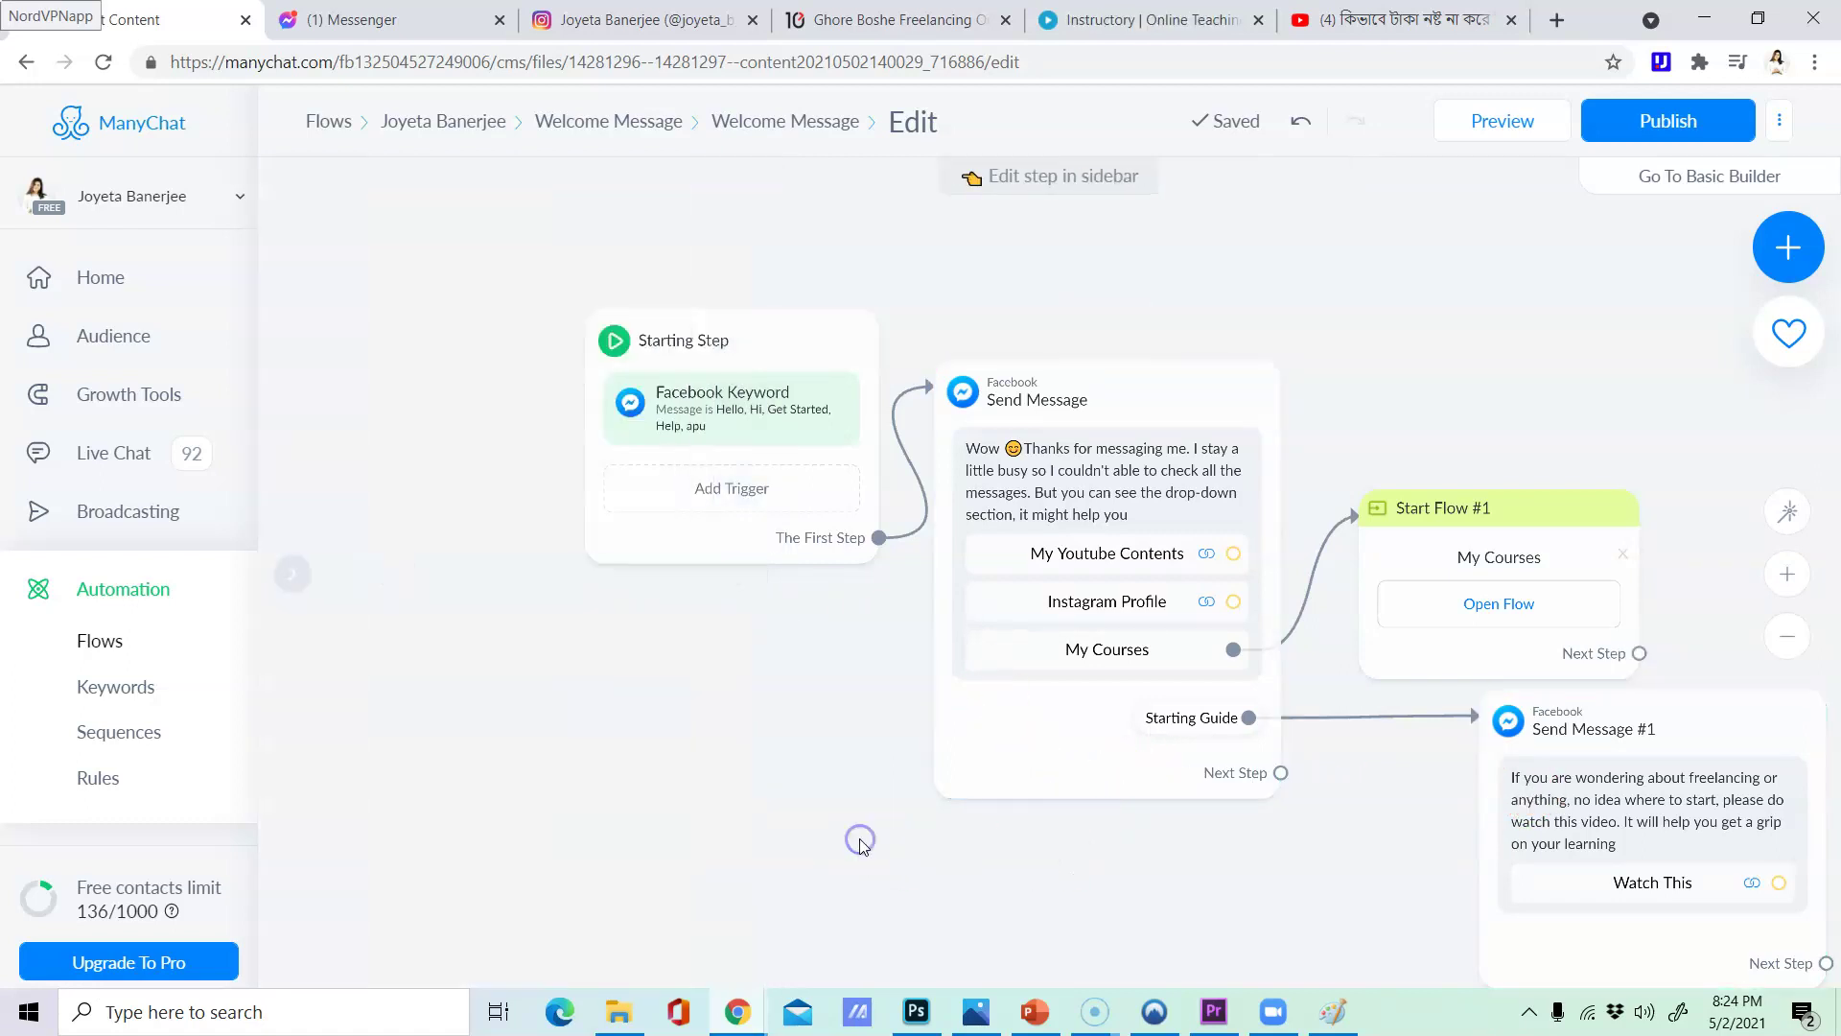
click(733, 443)
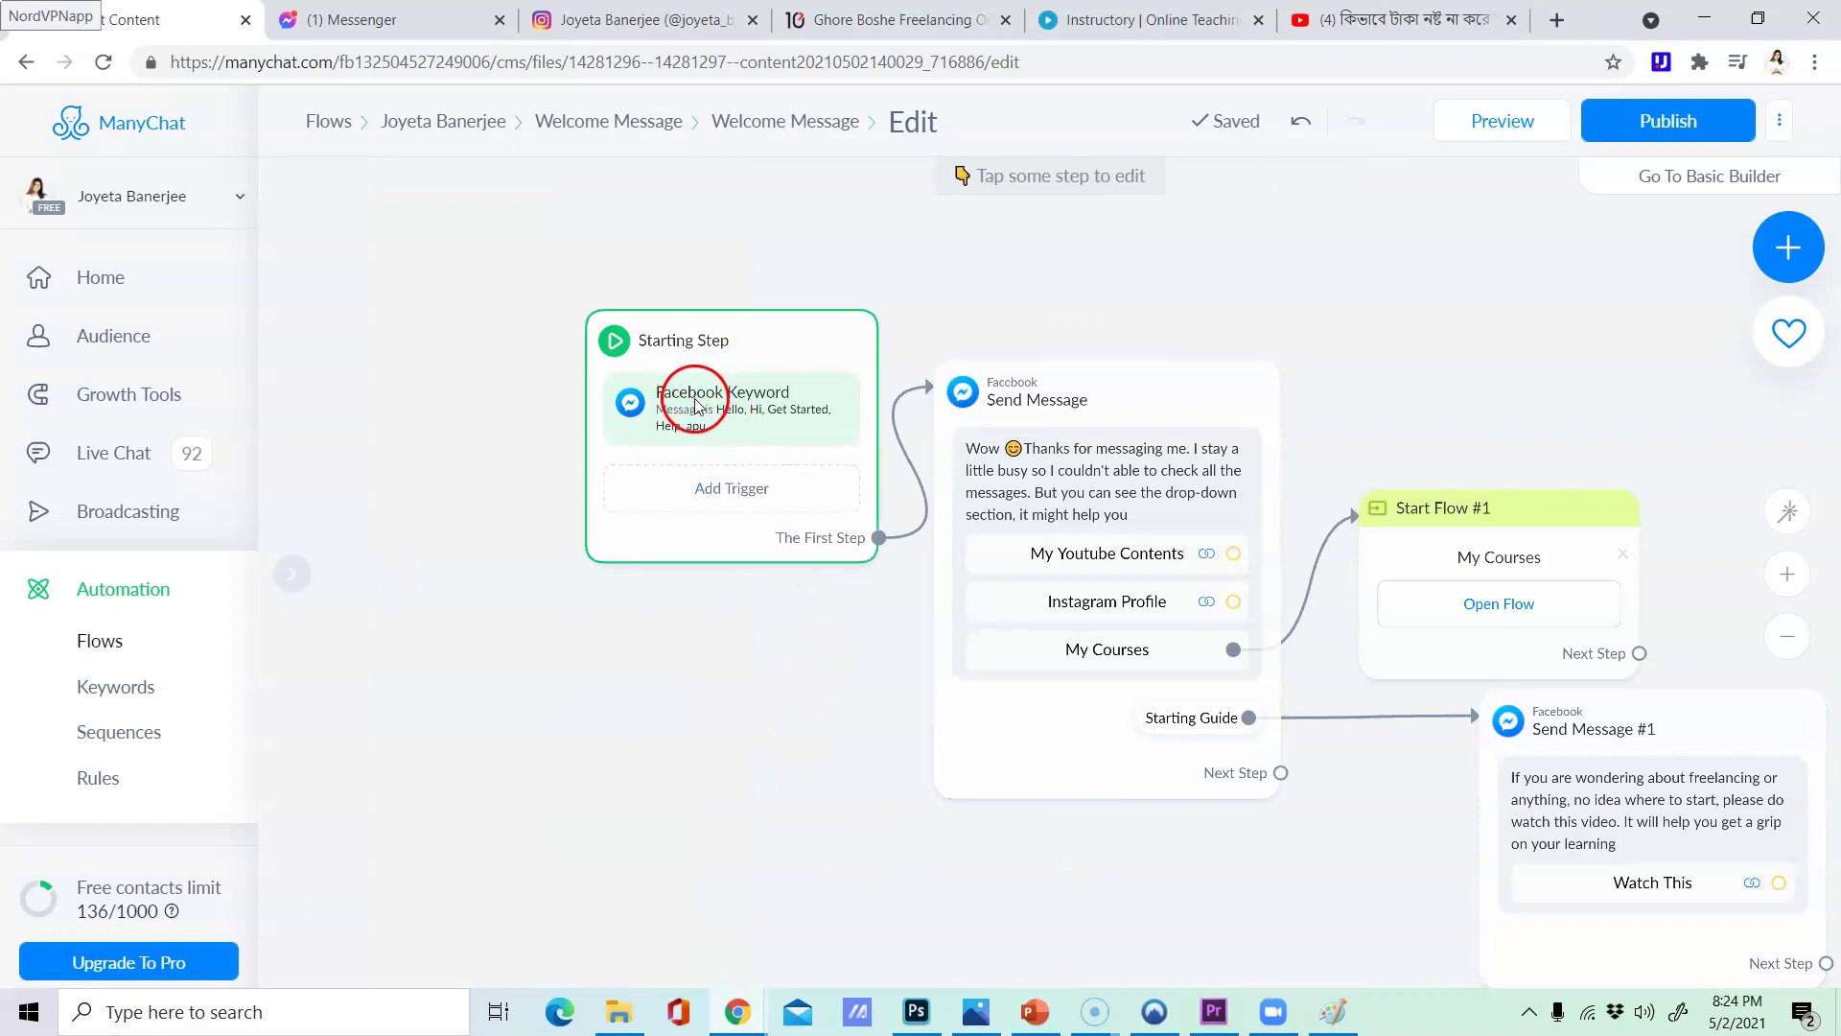
click(1069, 489)
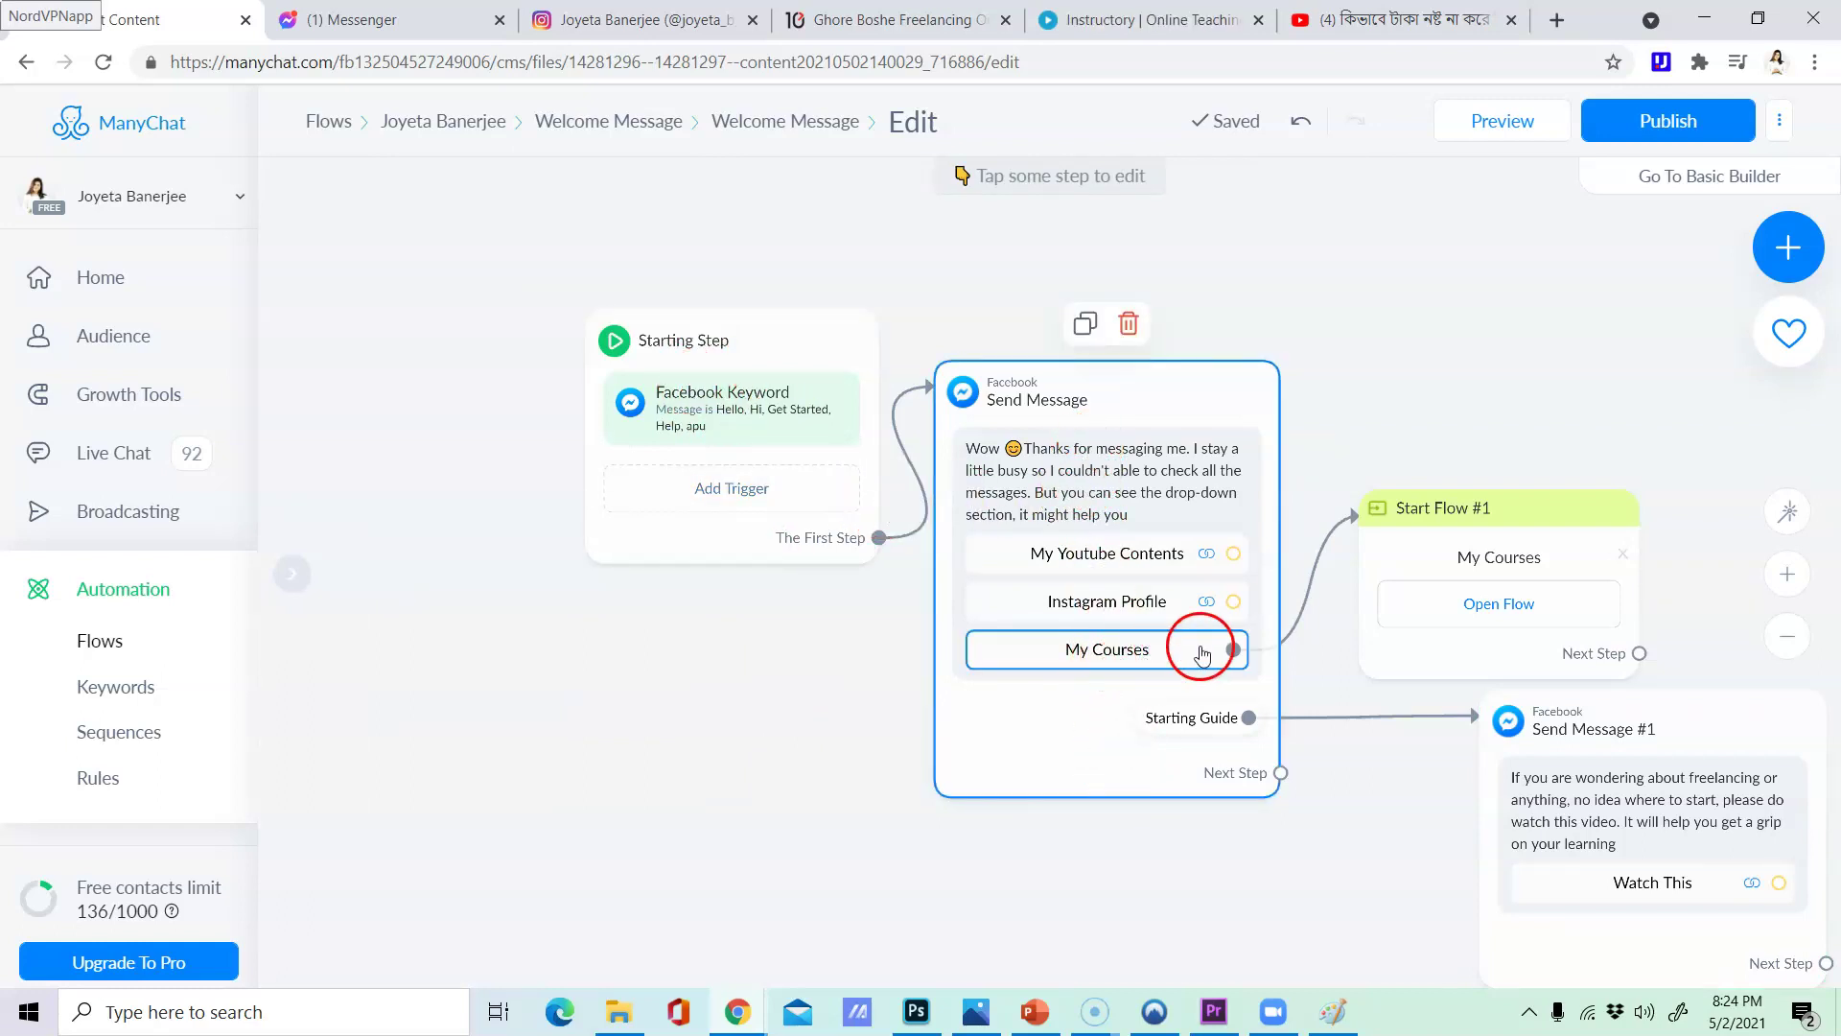
click(1462, 566)
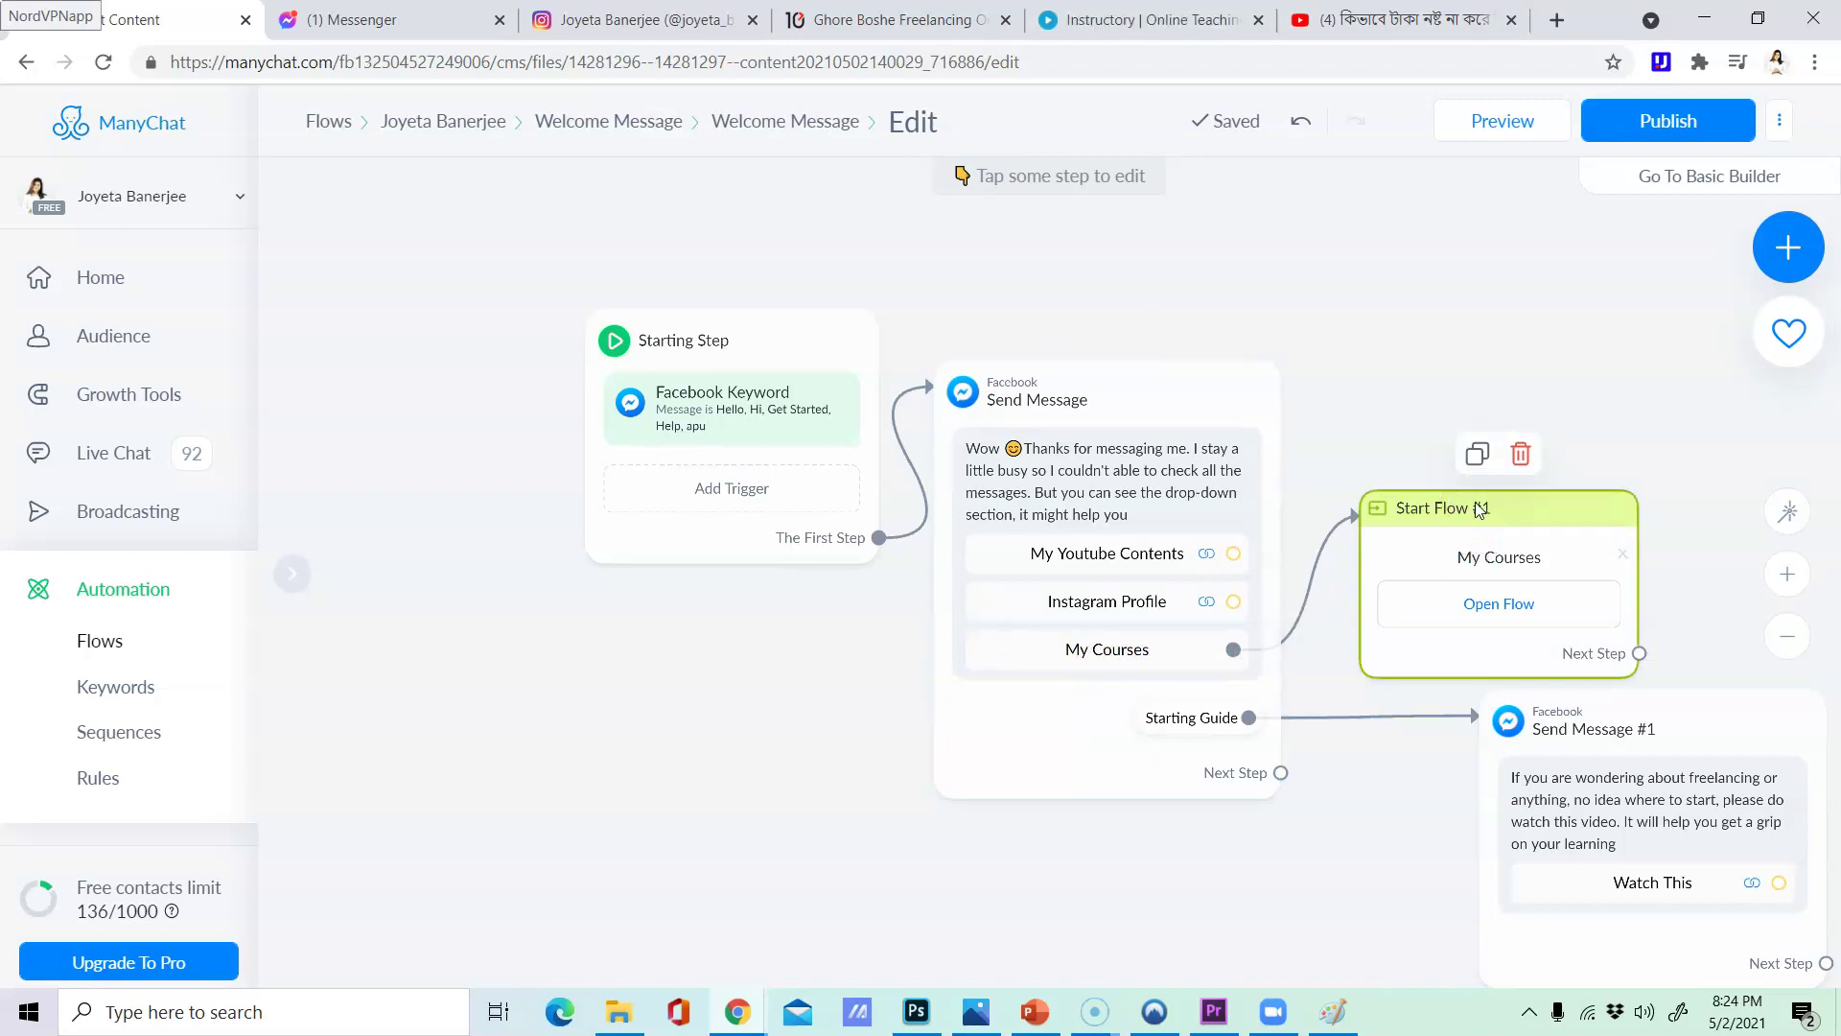
click(1148, 690)
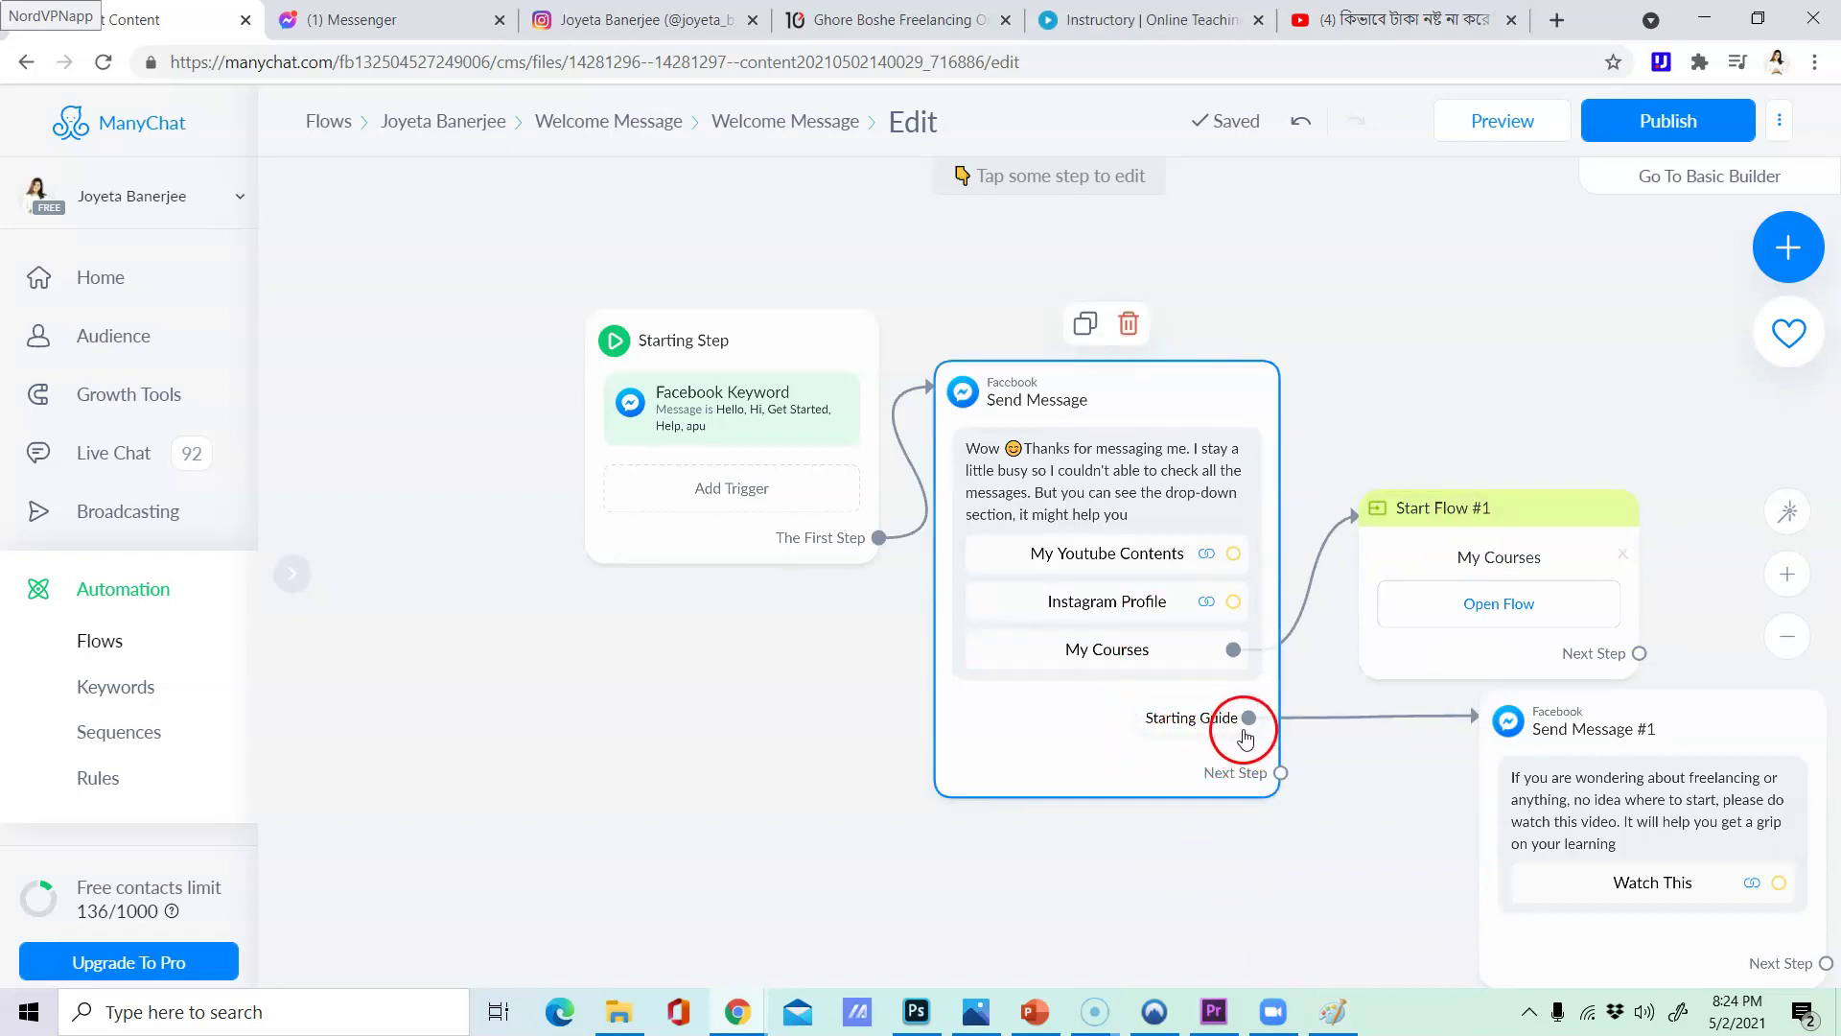
click(1539, 129)
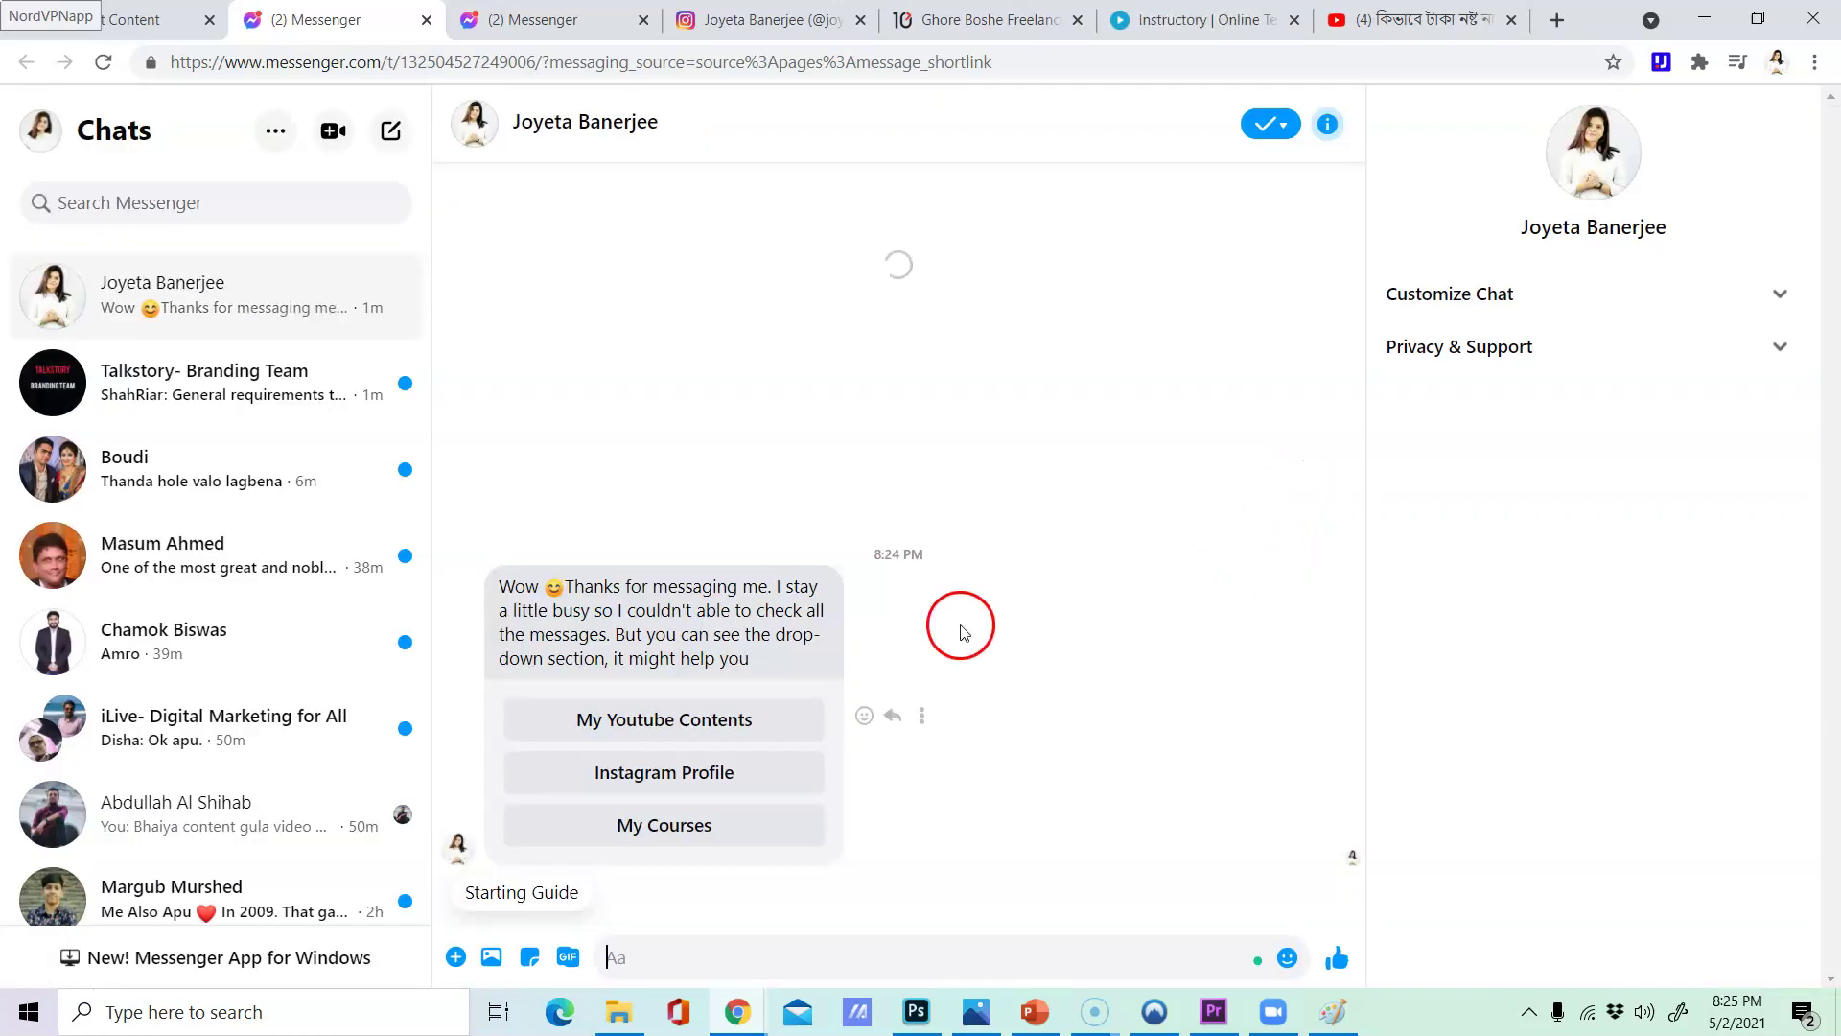
- Pick the Starting Guide quick reply in the Messenger test chat, check the reply, then return to ManyChat
click(537, 898)
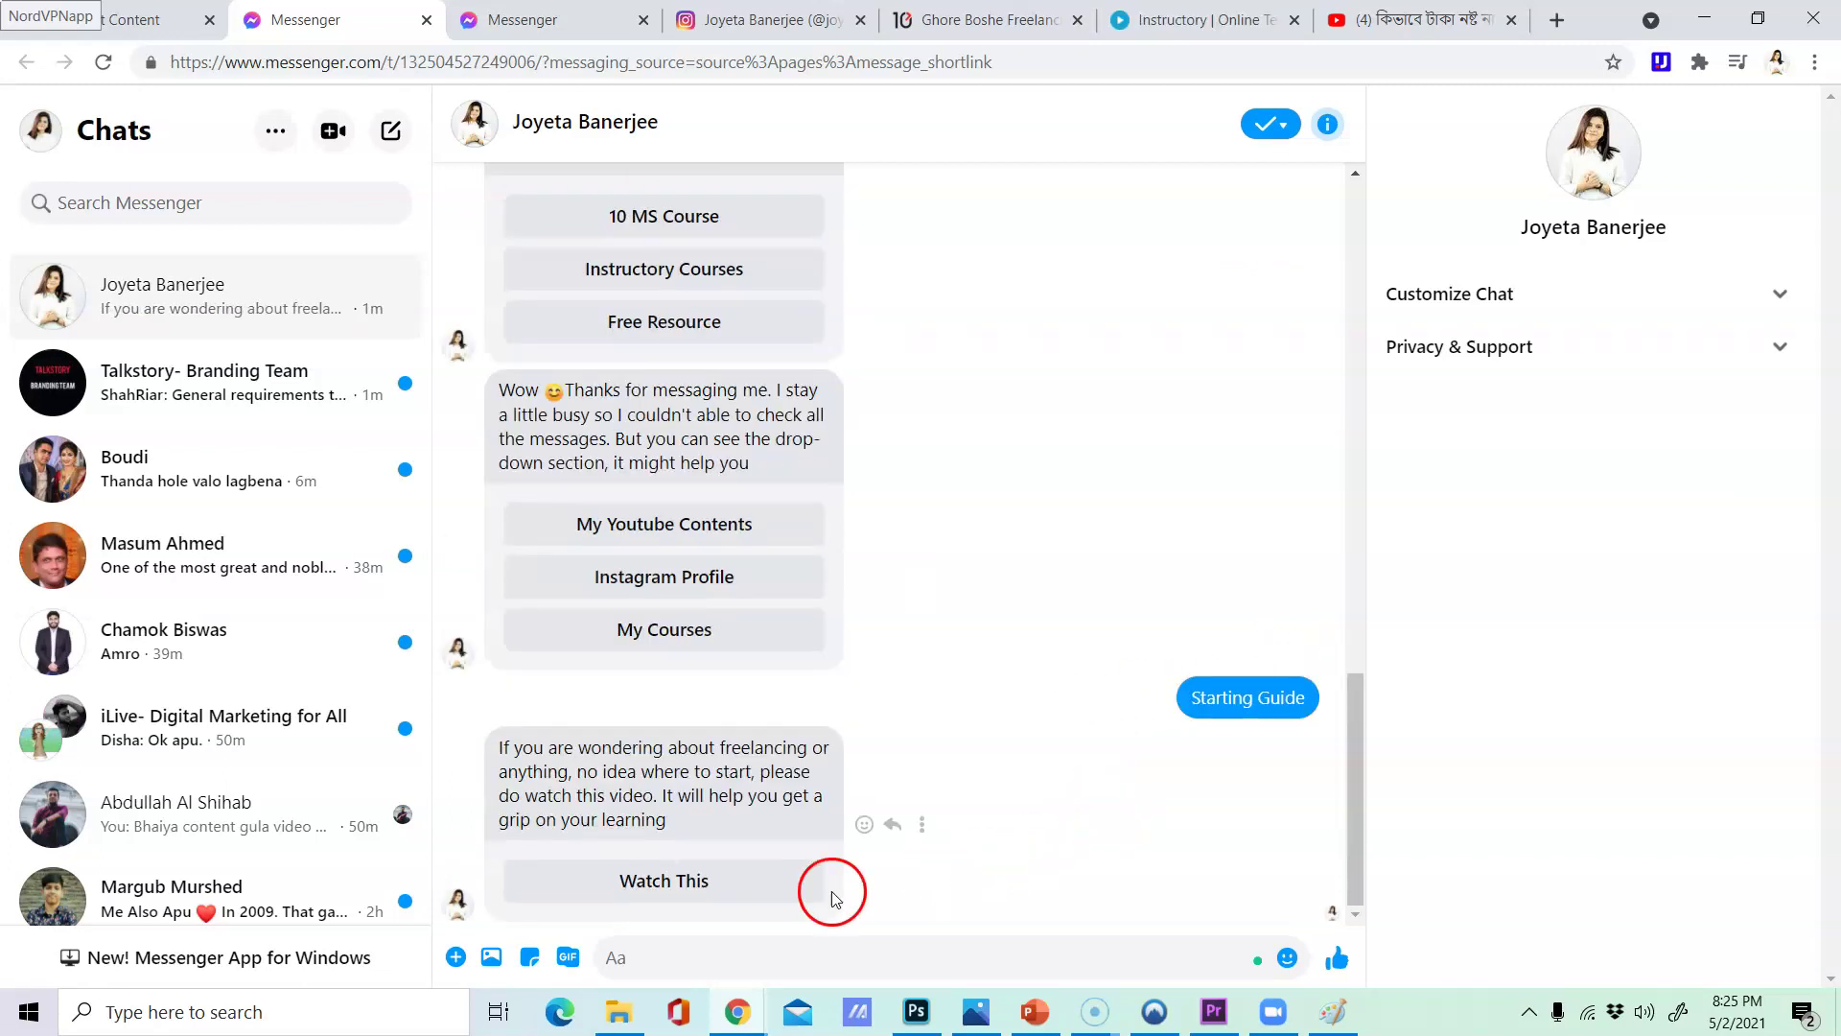
click(542, 20)
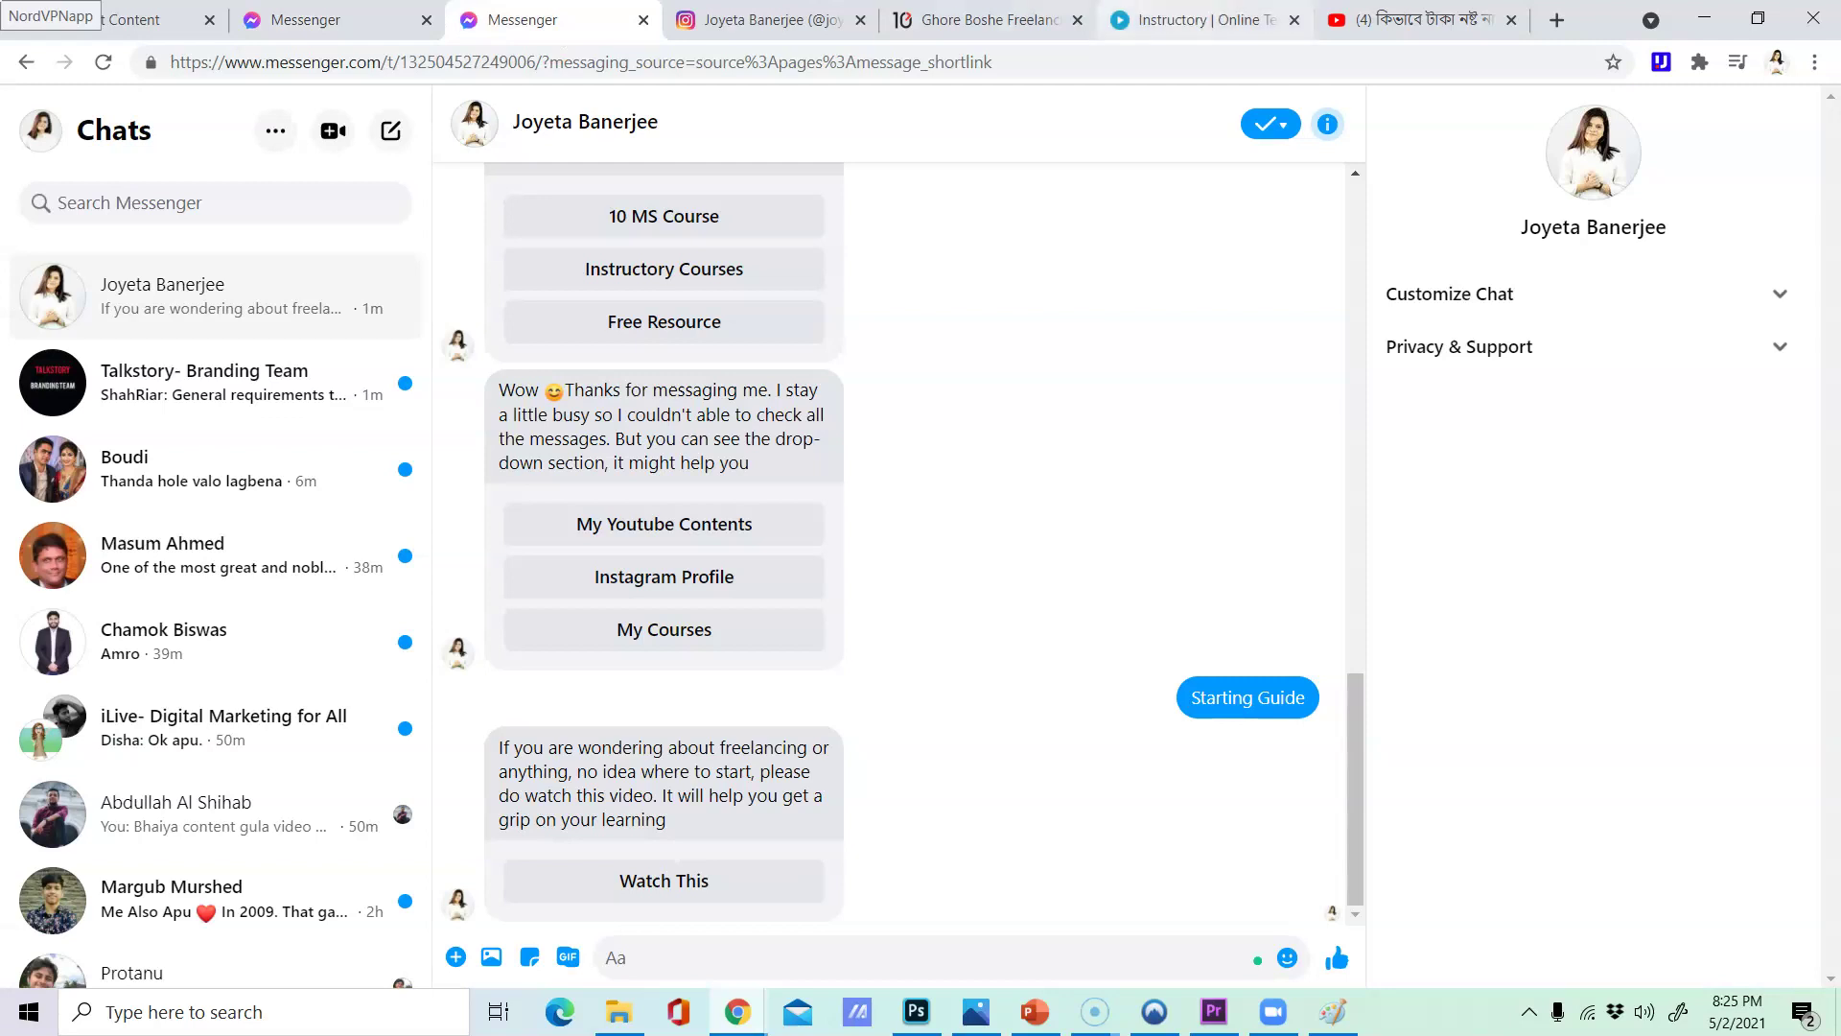
key(ctrl+1)
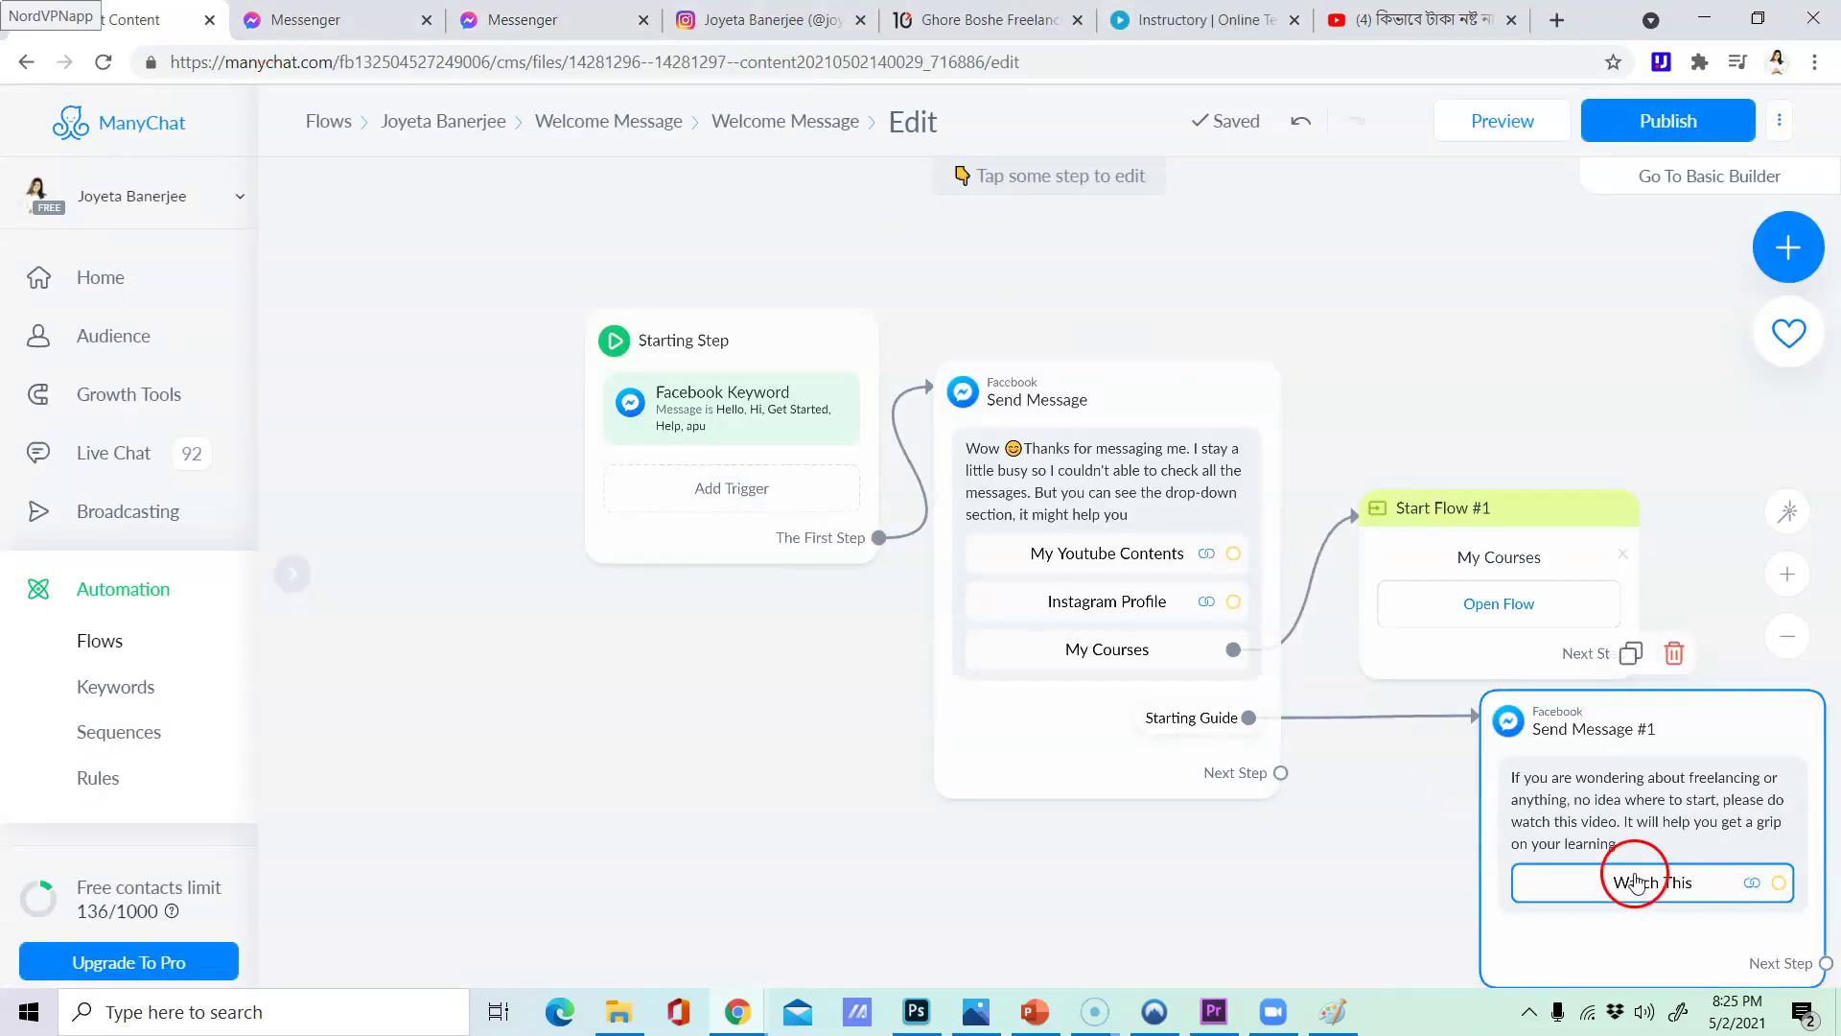
- Publish the Welcome Message flow and reopen it from its folder in the Flows list
click(1680, 121)
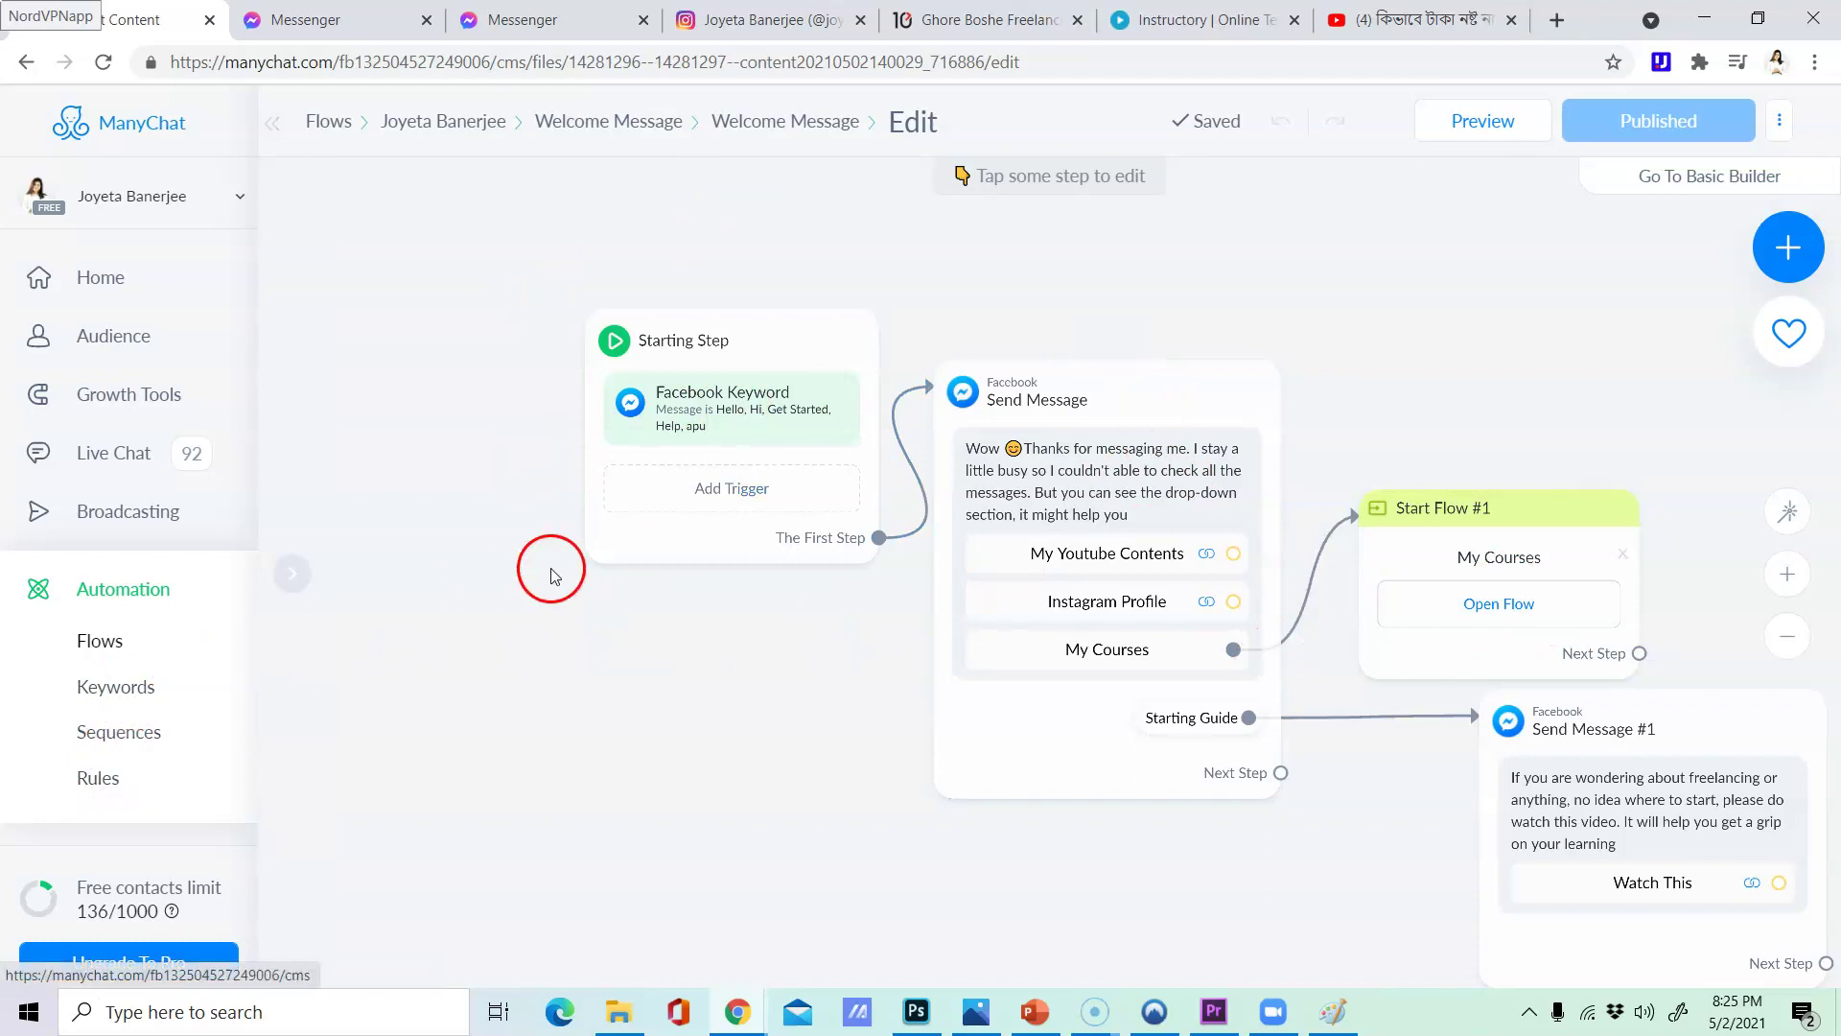
click(439, 119)
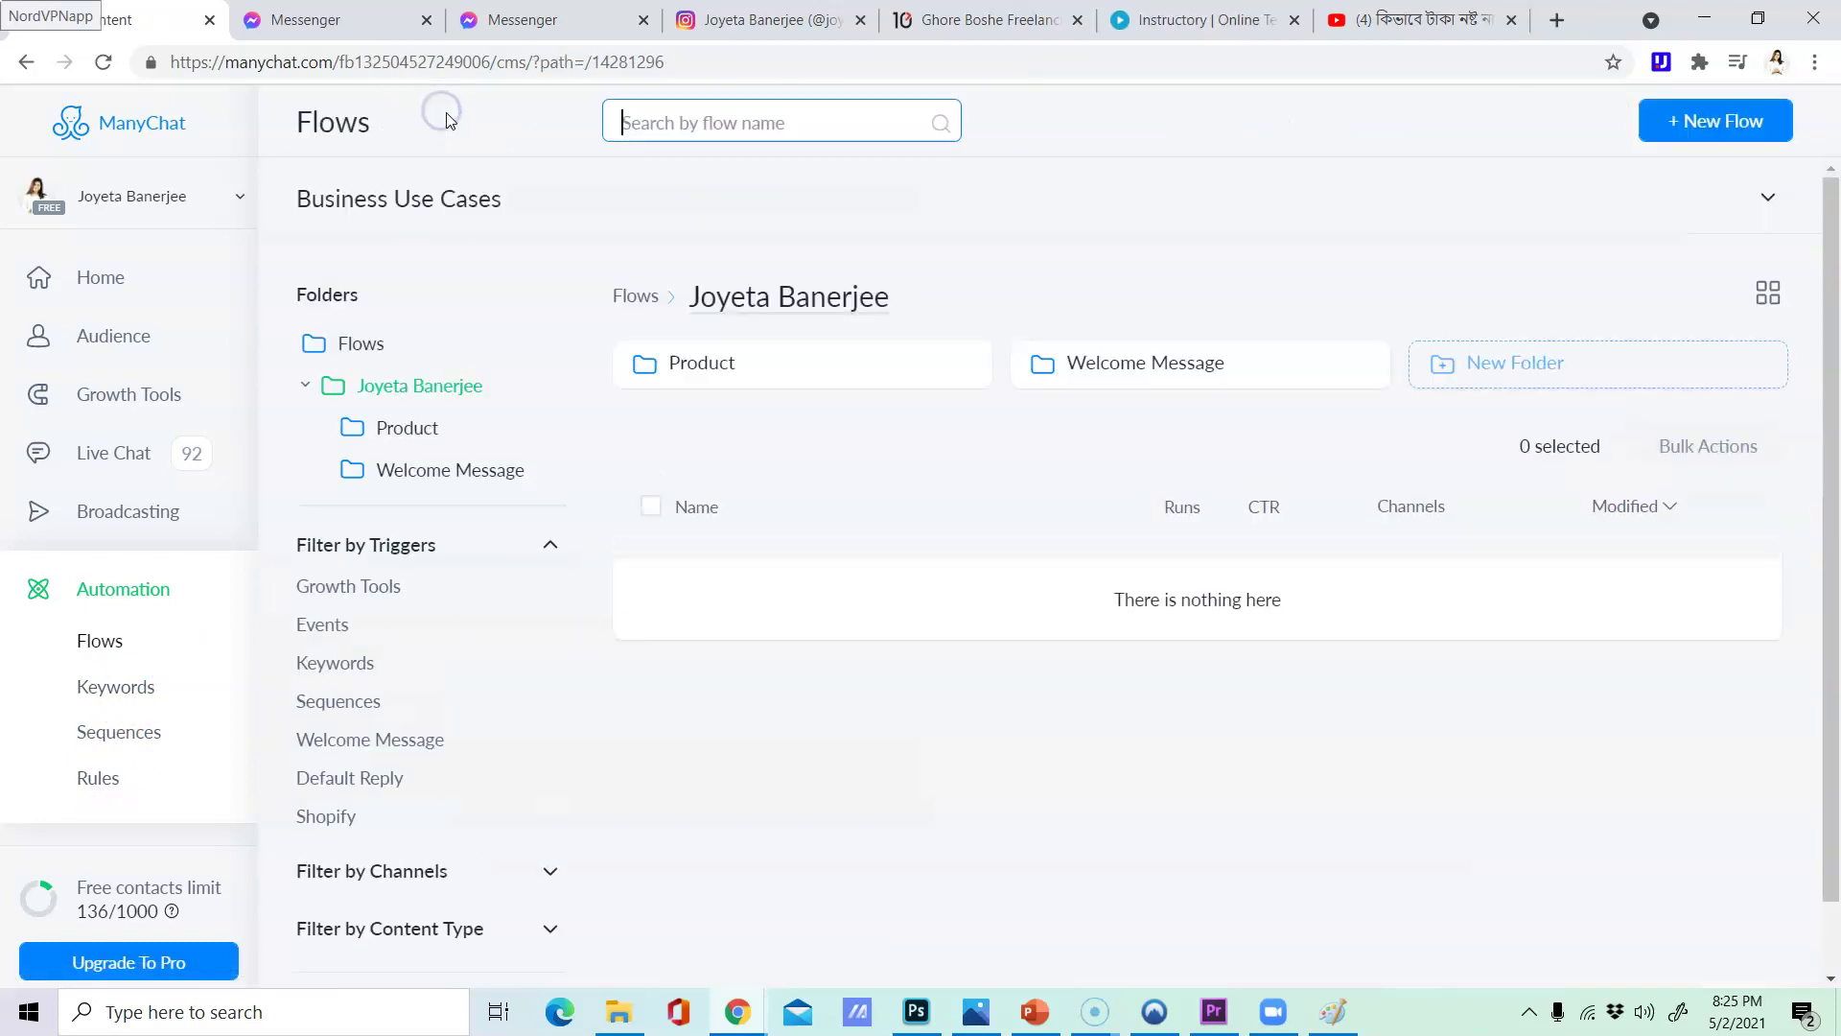
click(1098, 362)
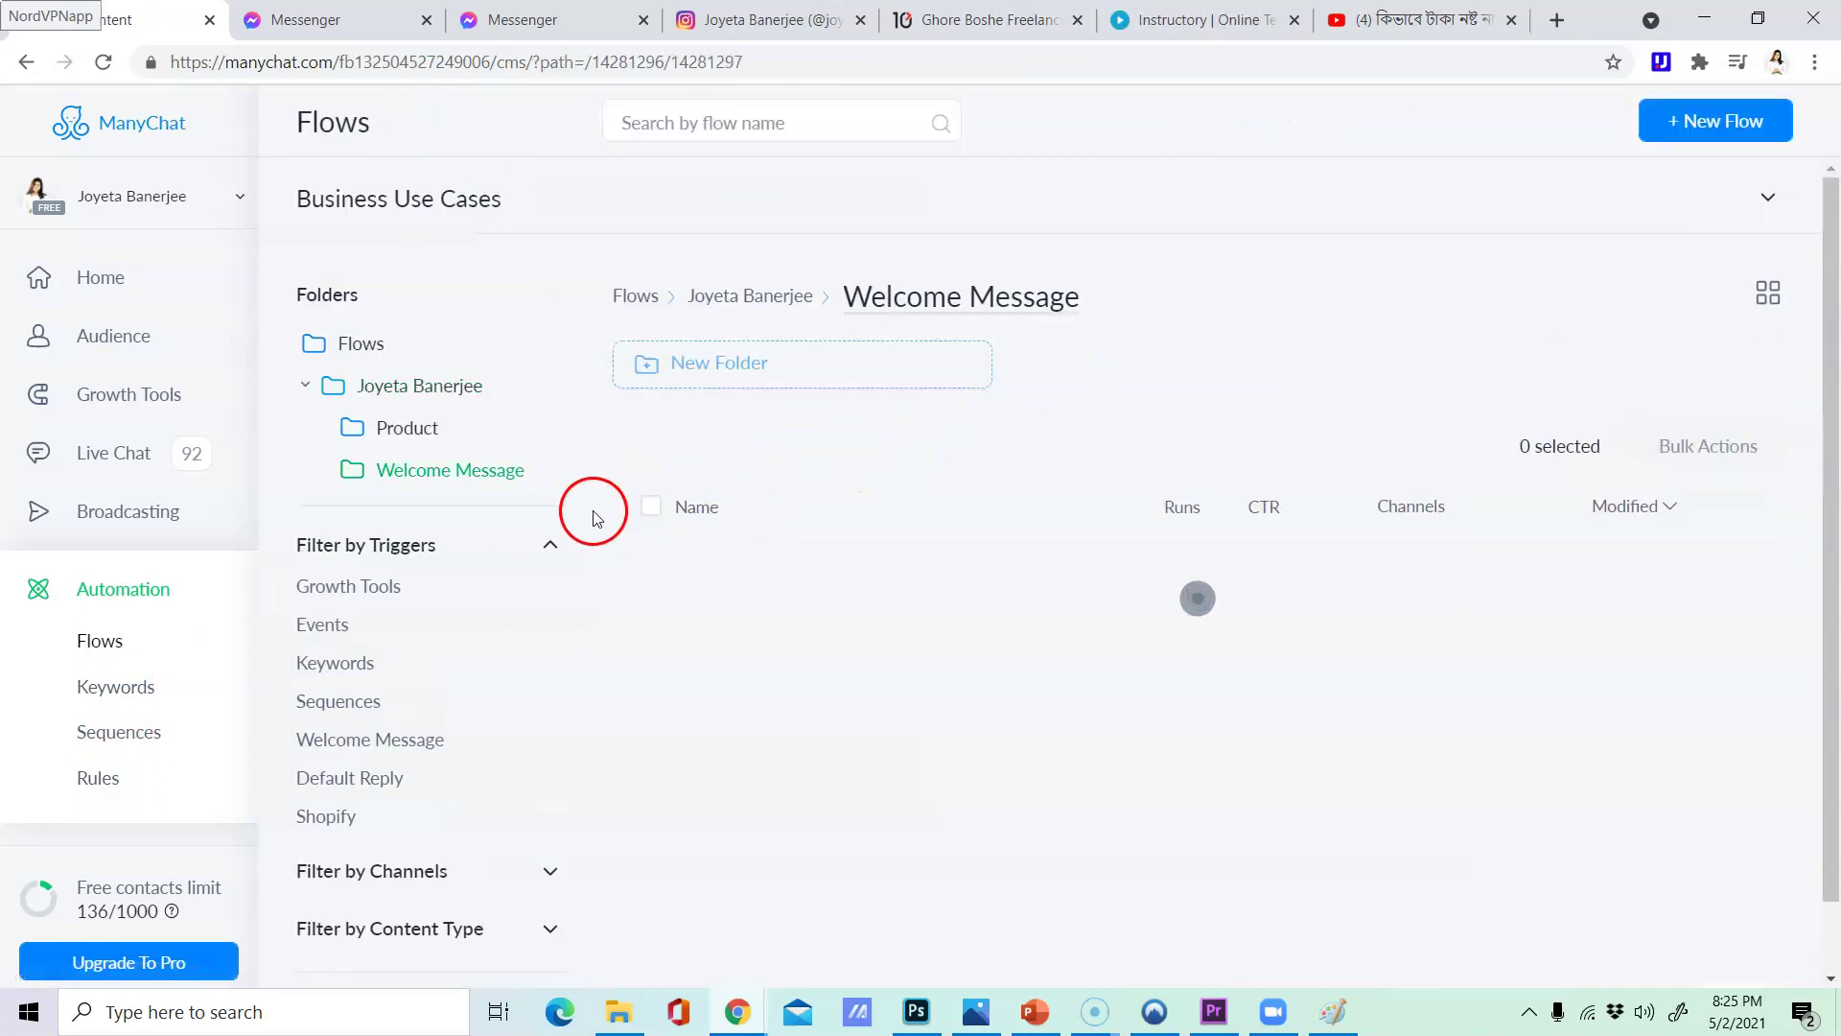
click(694, 614)
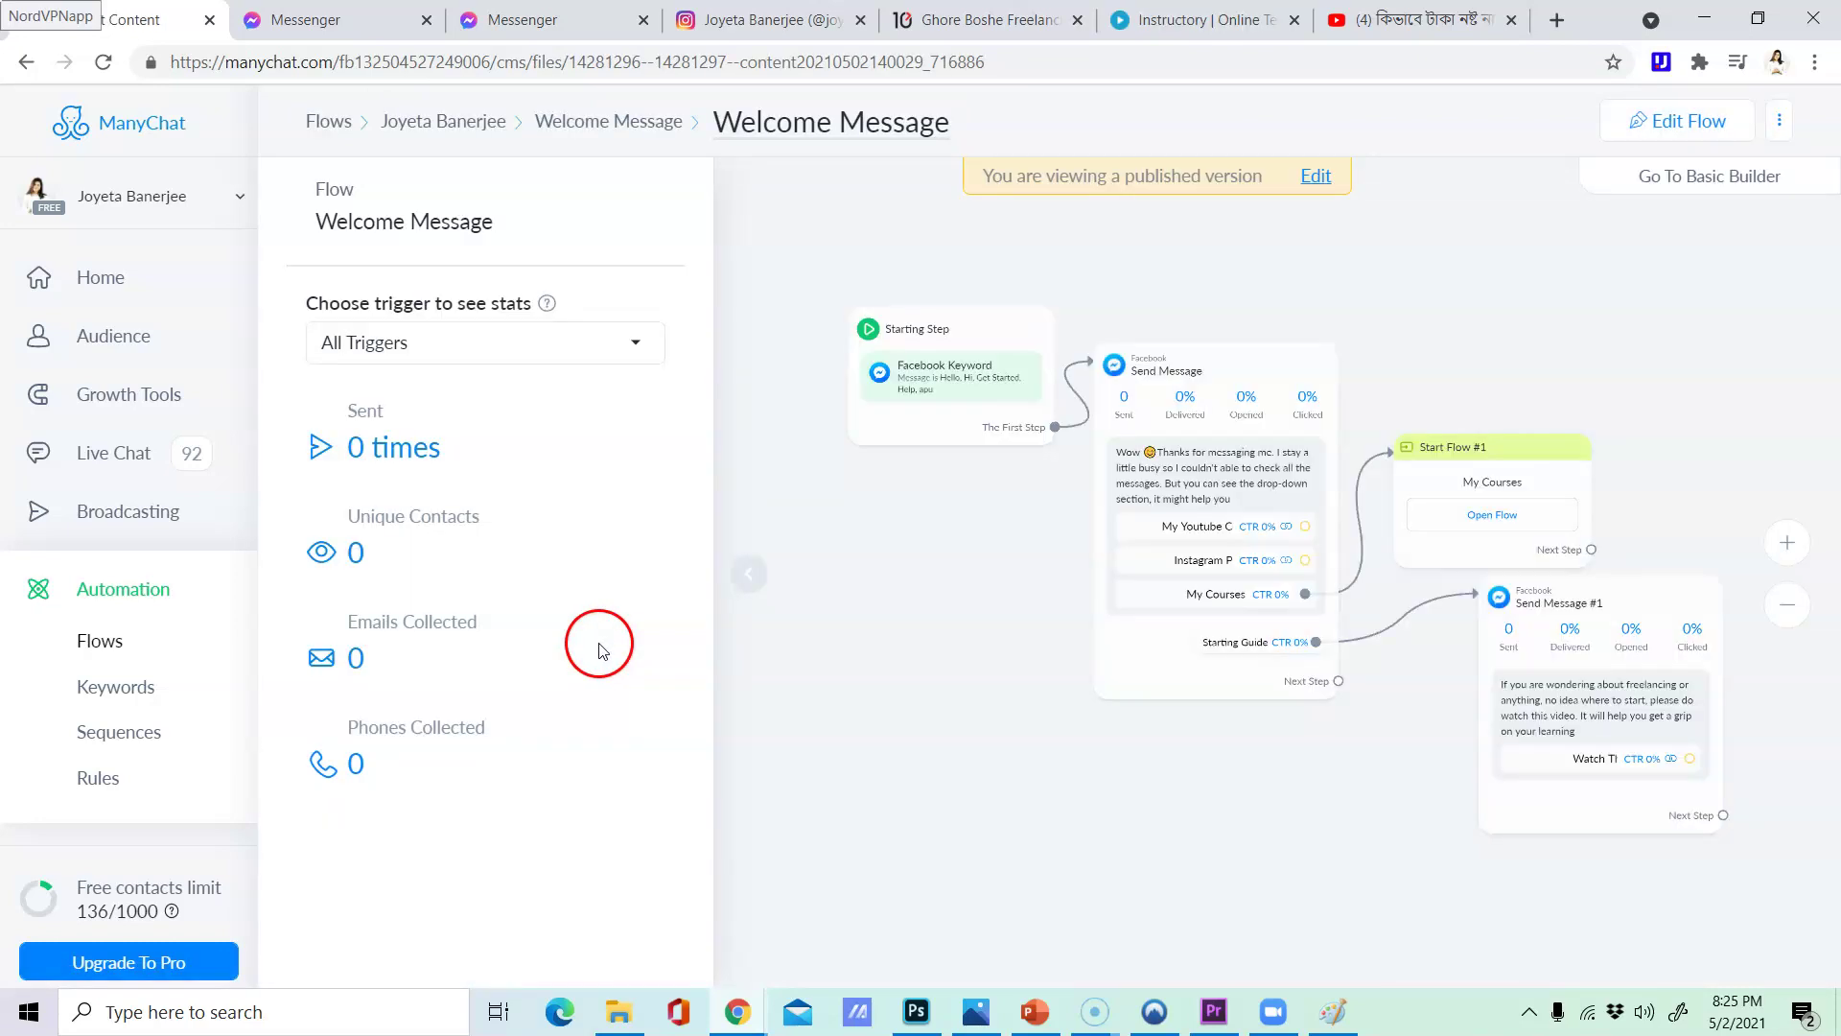
- Keep the flow's stats on All Triggers and check its zero sends
click(451, 347)
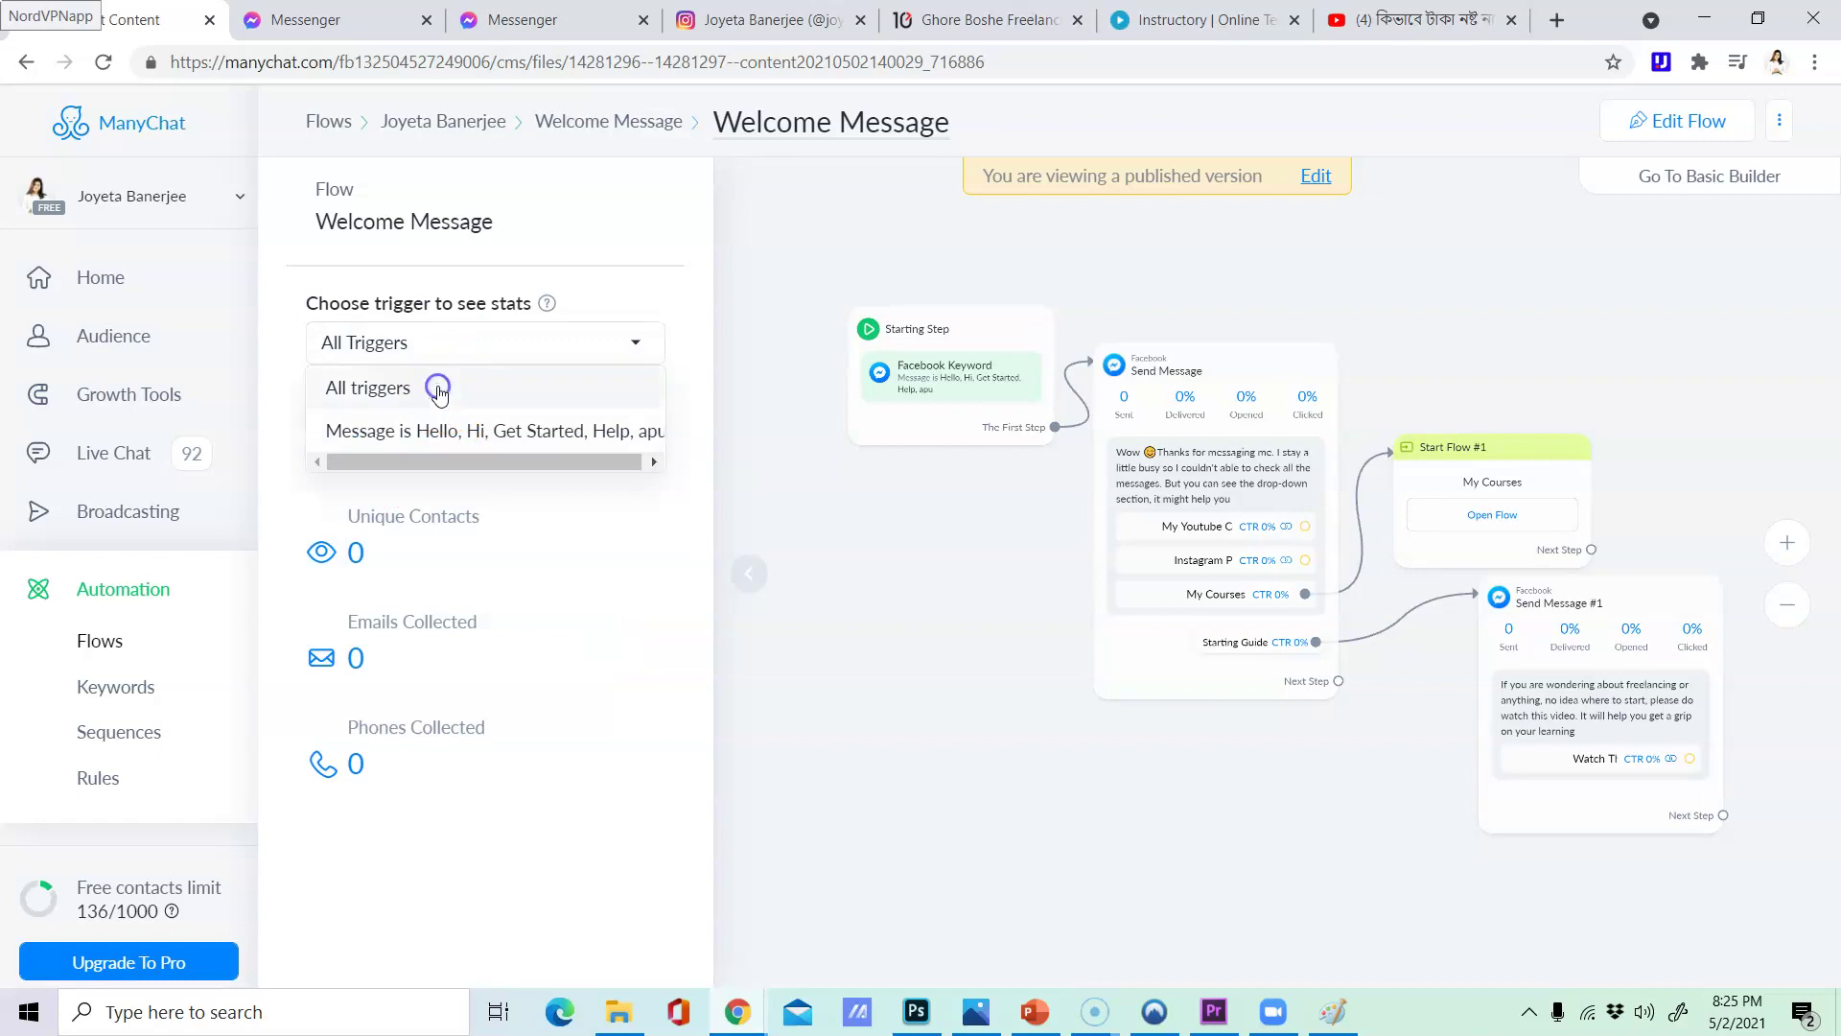
click(801, 431)
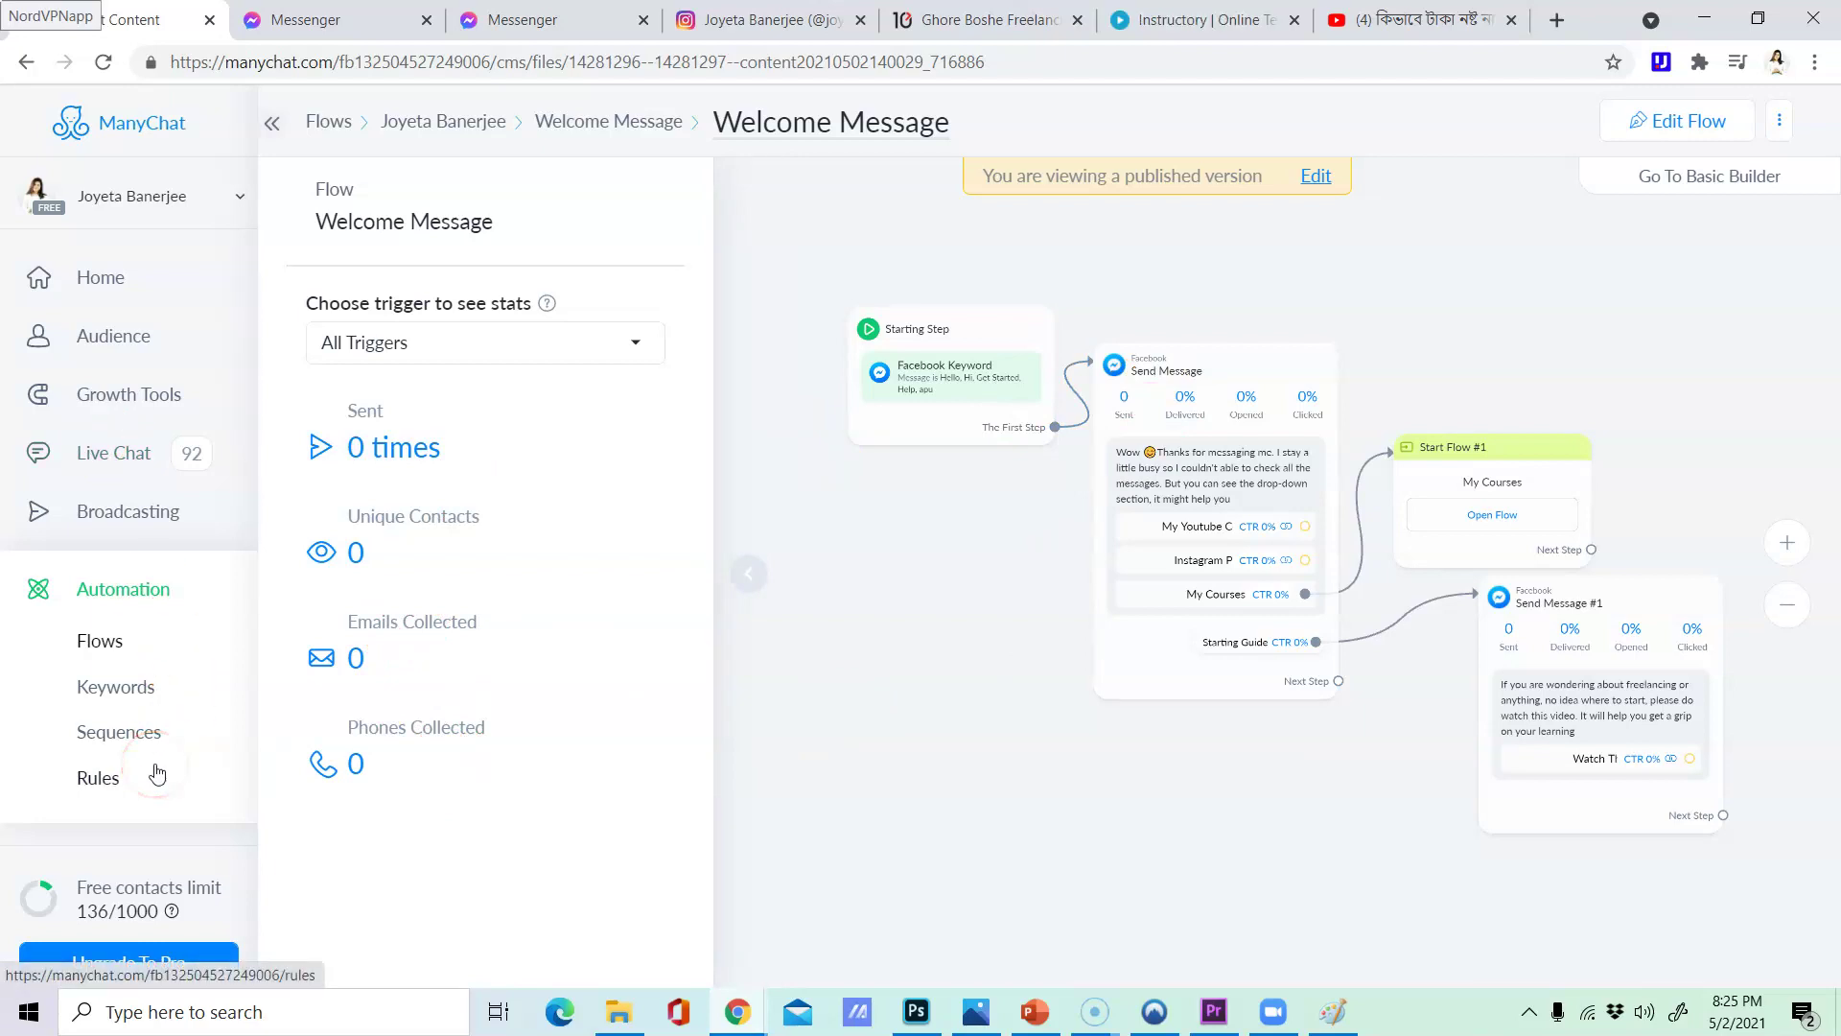
scroll(1688, 90, up, 3)
scroll(1660, 279, down, 3)
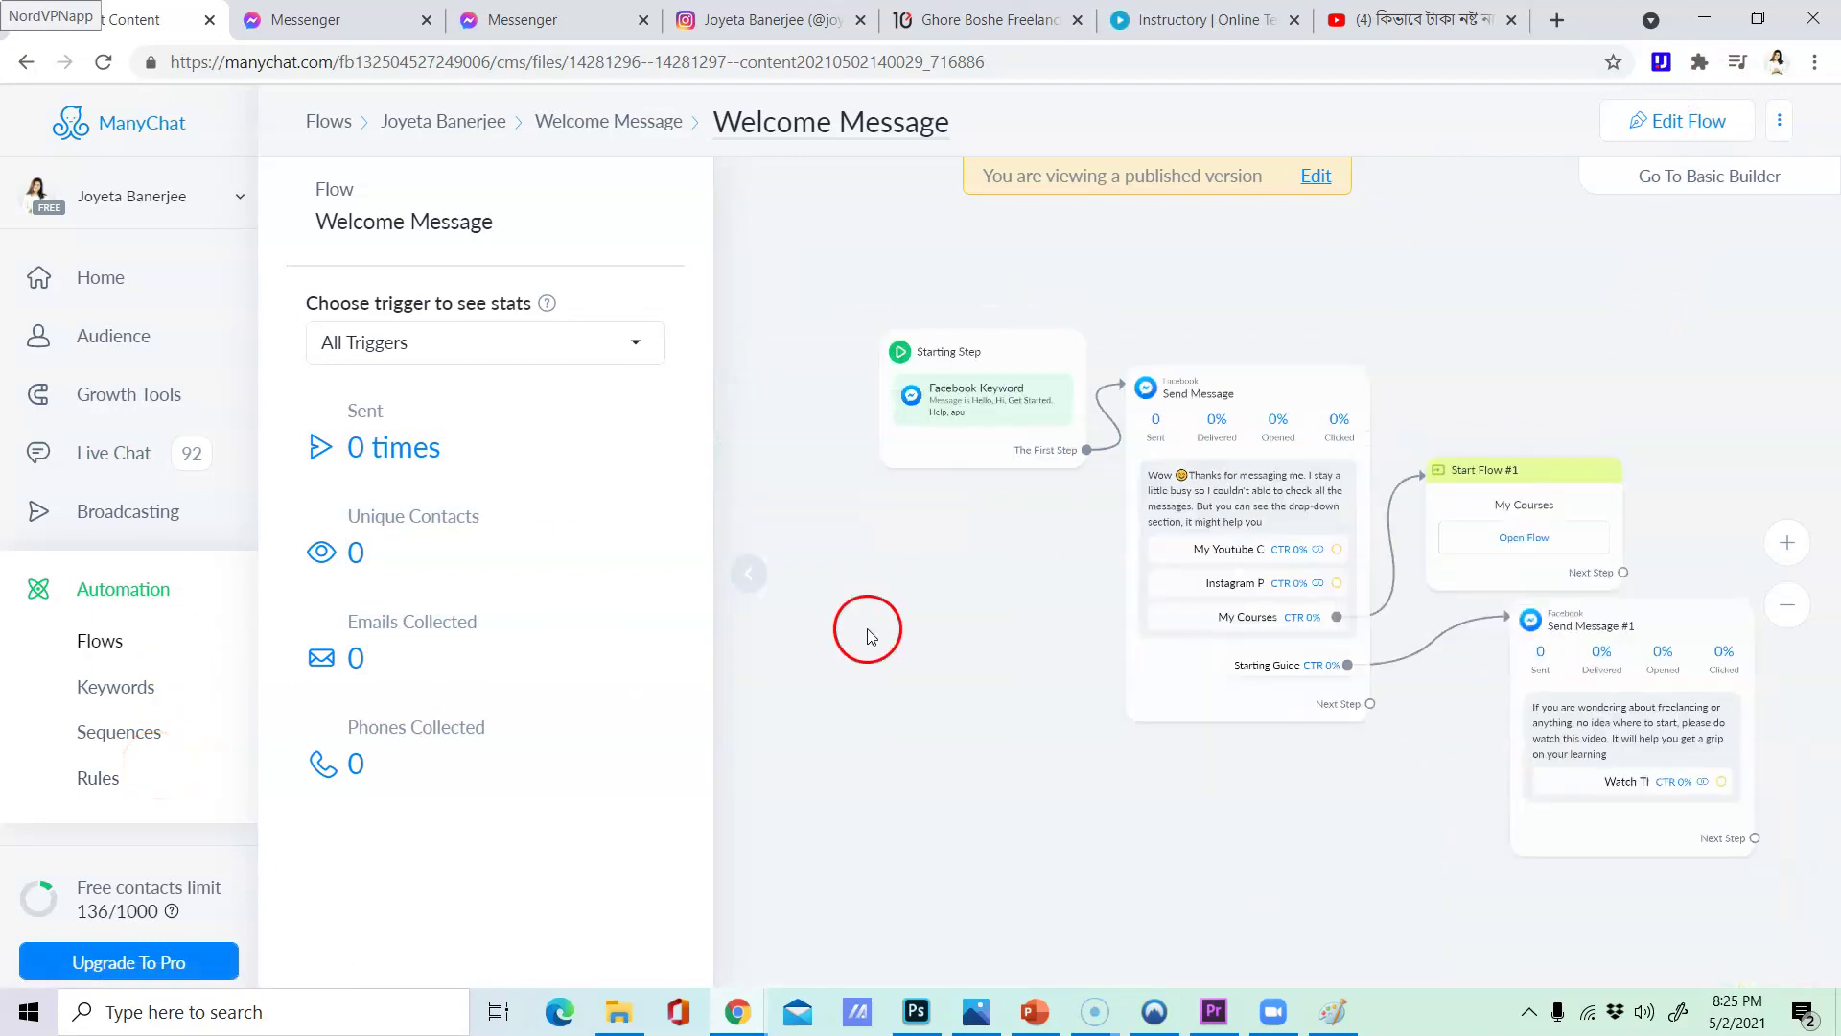